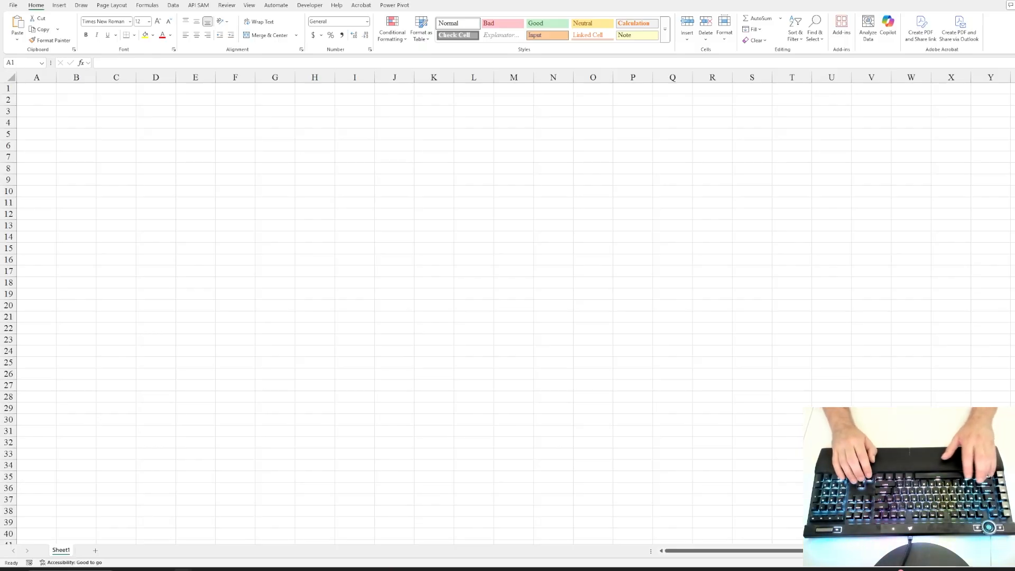
Step: Paste the copied list of stock ticker symbols into column A, starting at cell A1
{"action": "key", "text": "ctrl+c"}
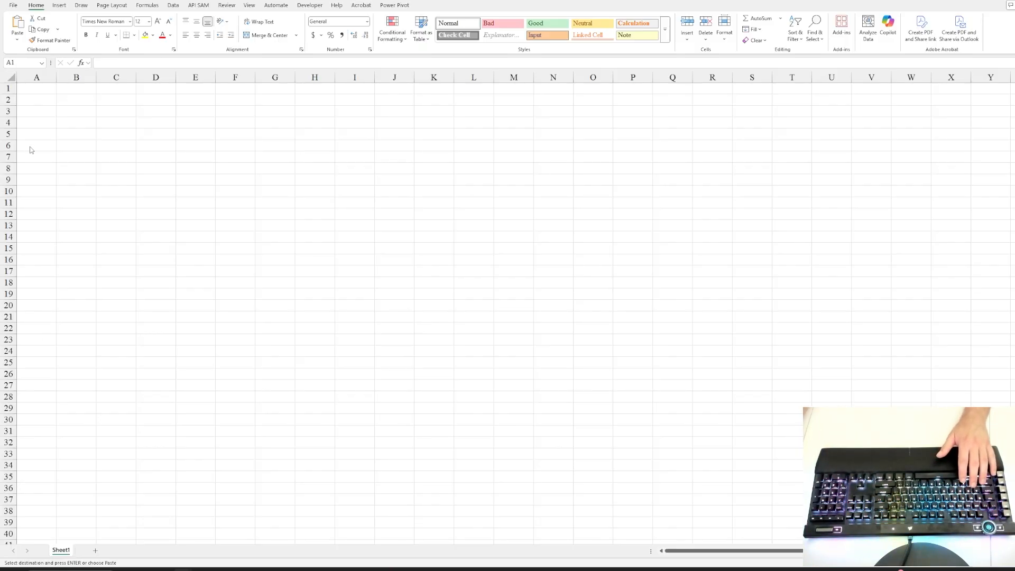
{"action": "left_click", "coordinate": [38, 90]}
{"action": "key", "text": "ctrl+v"}
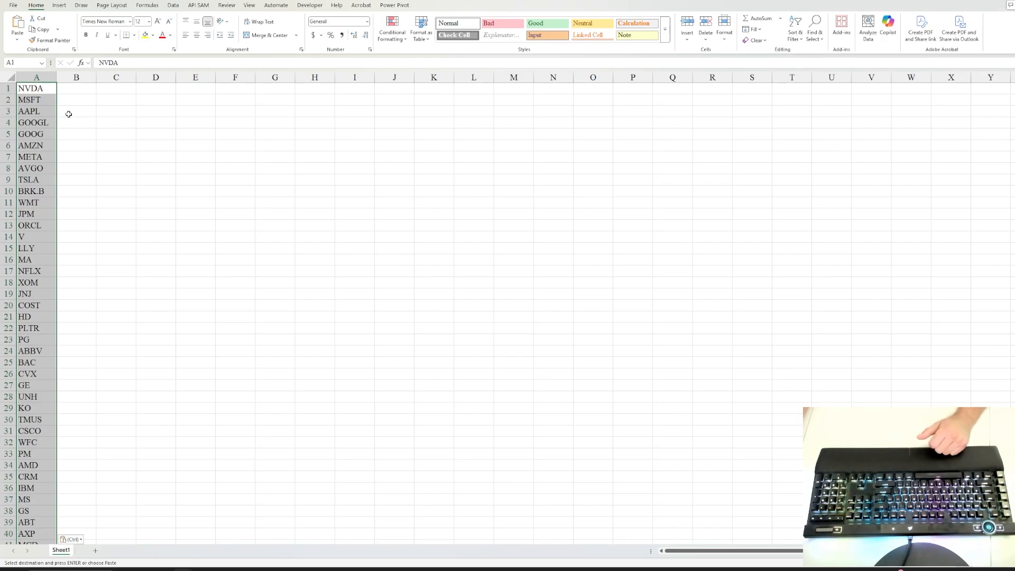
{"action": "left_click", "coordinate": [35, 91]}
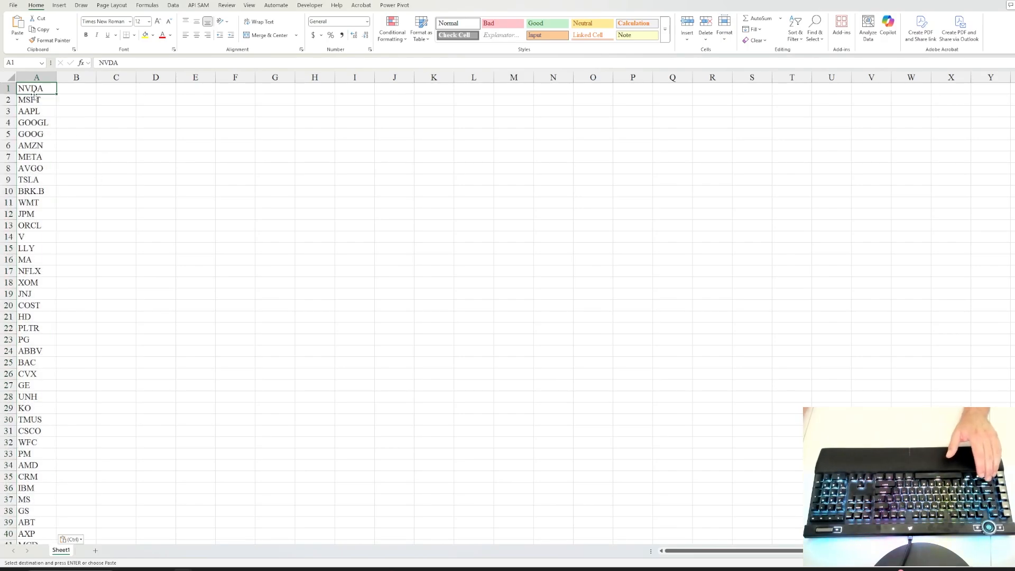
Step: Sort the whole ticker list in column A alphabetically from A to Z
{"action": "key", "text": "ctrl+Down"}
{"action": "key", "text": "ctrl+Up"}
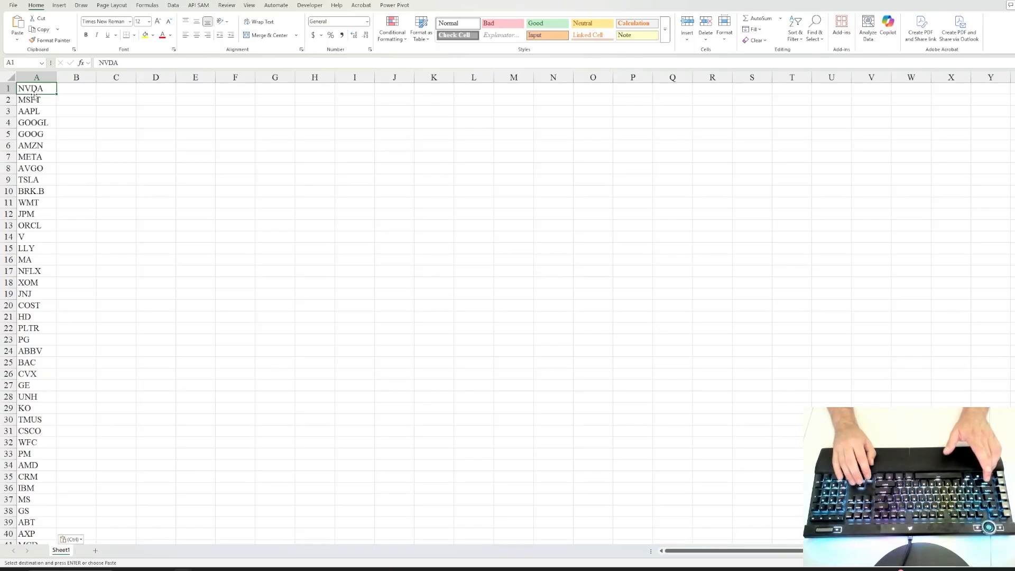
{"action": "key", "text": "ctrl+shift+Down"}
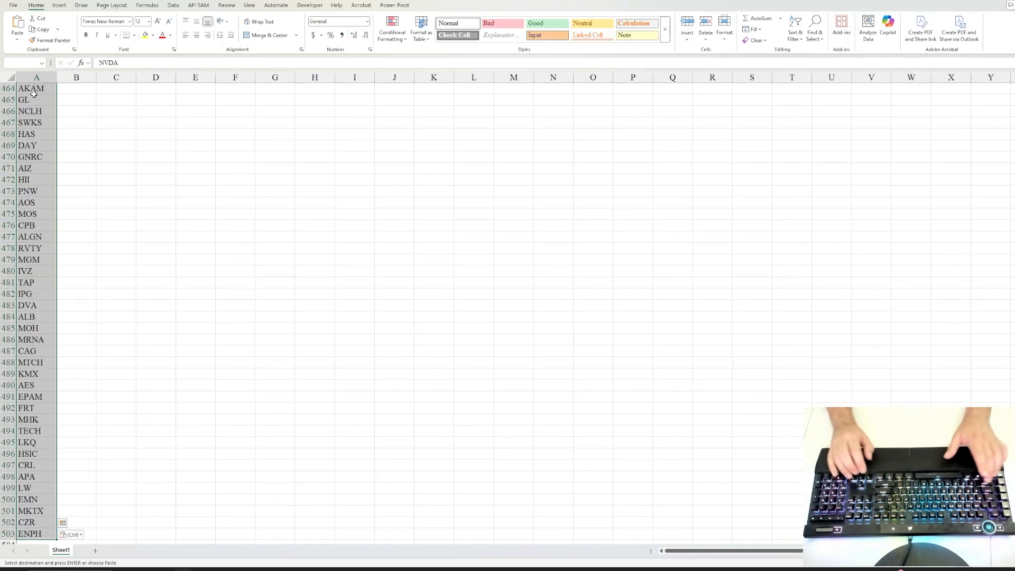
{"action": "key", "text": "alt+h"}
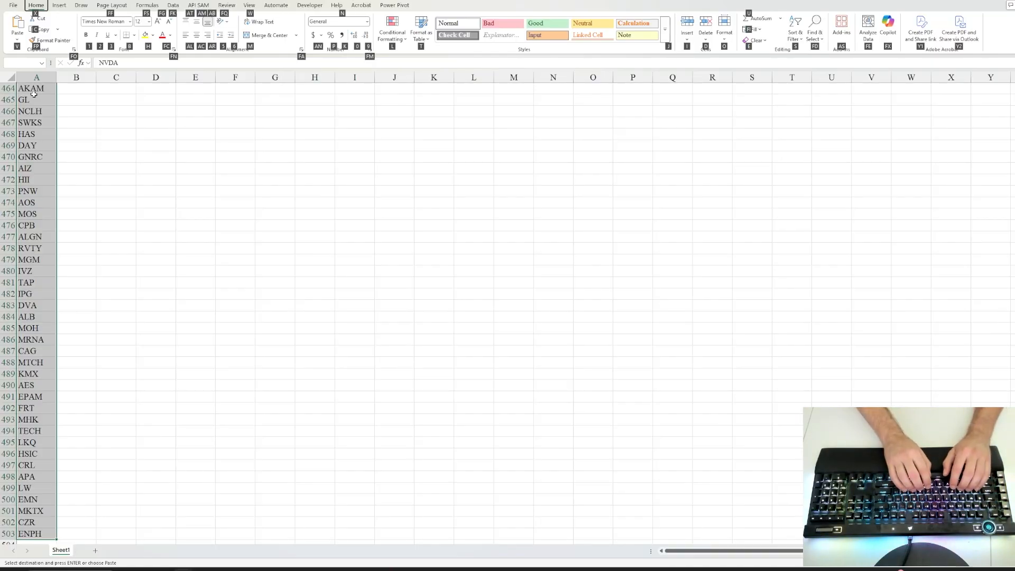
{"action": "key", "text": "s"}
{"action": "key", "text": "s"}
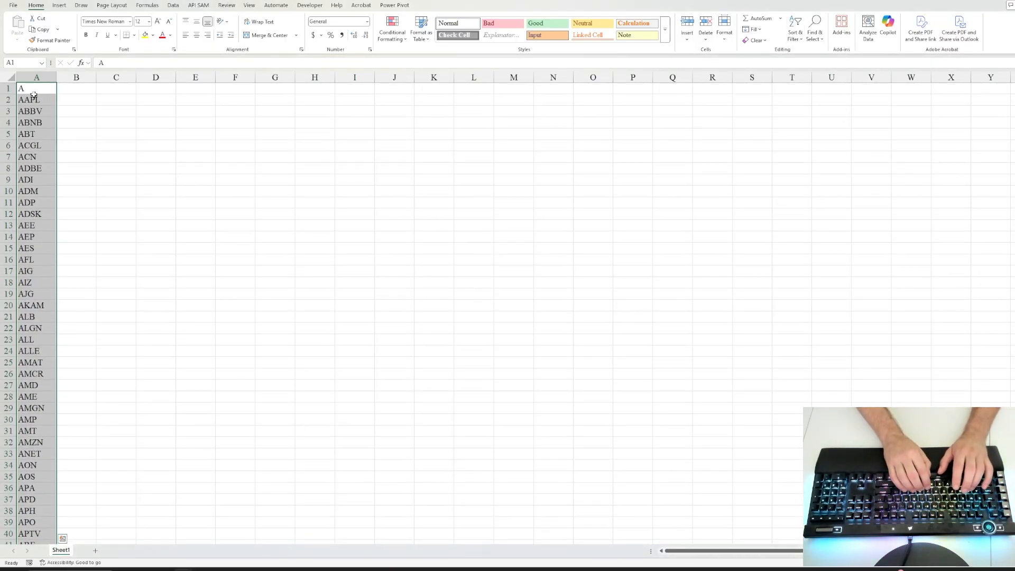
Step: Convert all the sorted tickers in column A to the Stocks data type
{"action": "key", "text": "Right"}
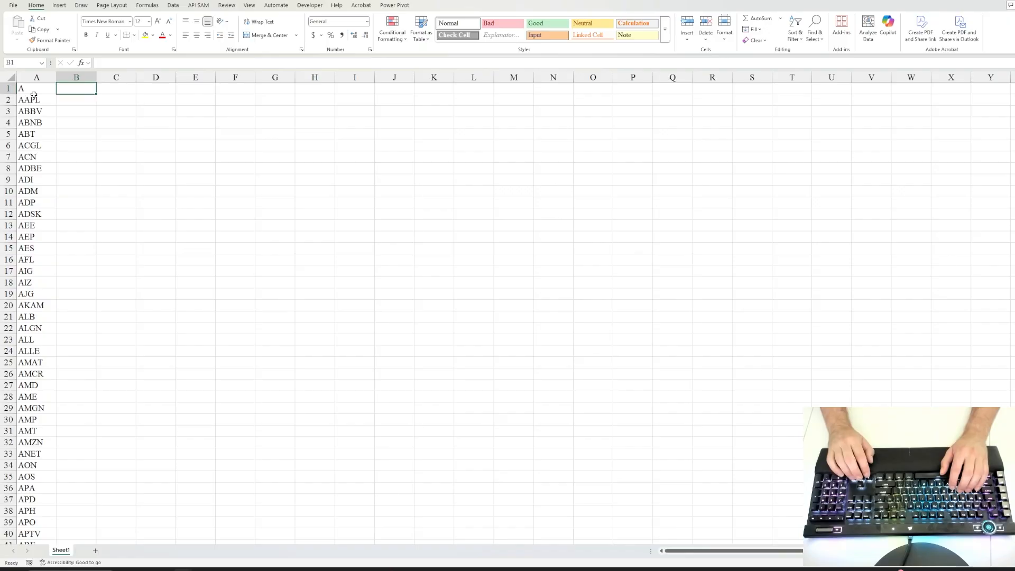
{"action": "key", "text": "Left"}
{"action": "key", "text": "ctrl+shift+Down"}
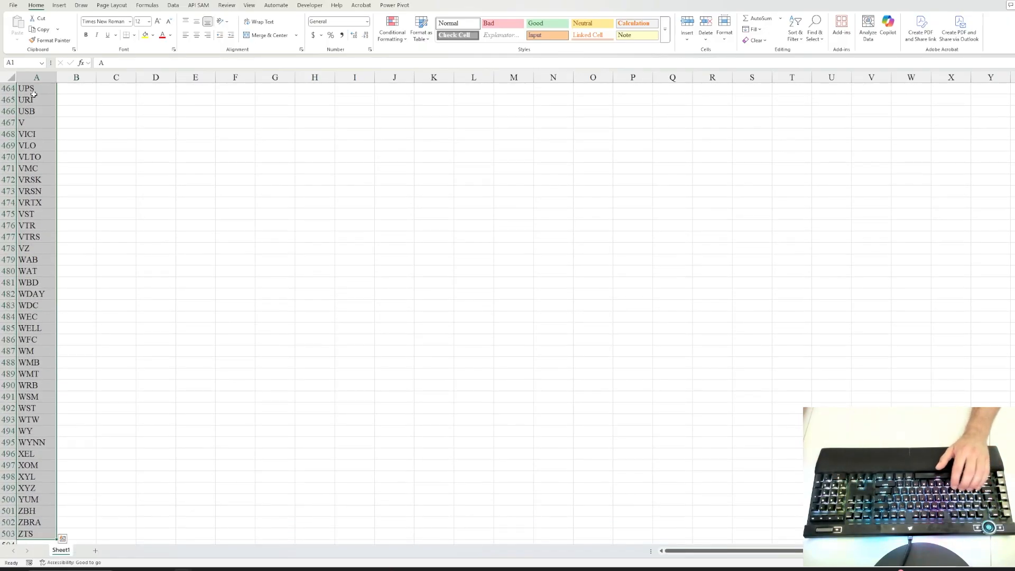
{"action": "left_click", "coordinate": [173, 5]}
{"action": "left_click", "coordinate": [296, 38]}
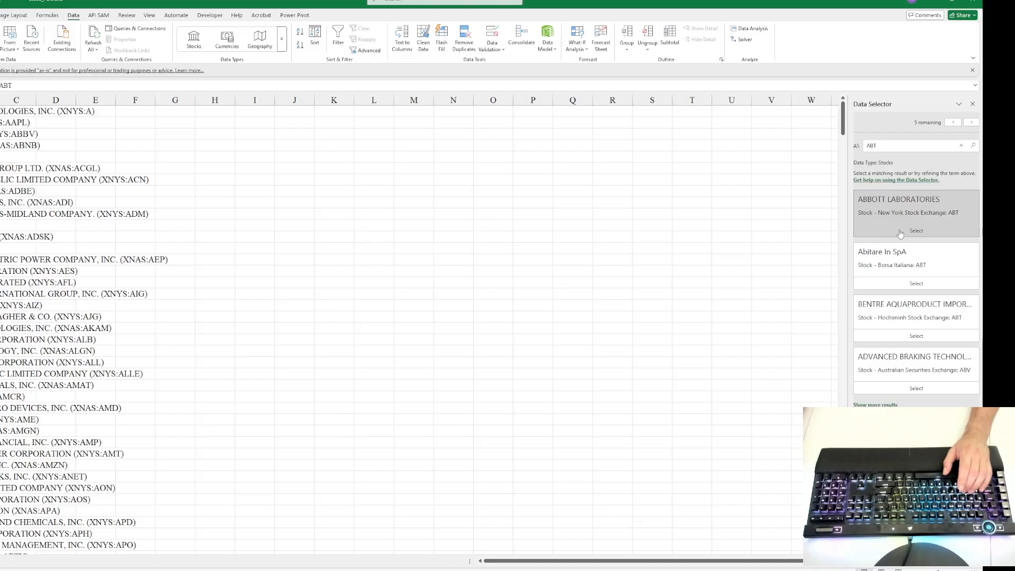
Step: Match ABT to Abbott Laboratories (New York), ADP to Automatic Data Processing (Nasdaq), AEE to Ameren Corporation (New York) and PNR to Pentair (New York)
{"action": "left_click", "coordinate": [896, 233]}
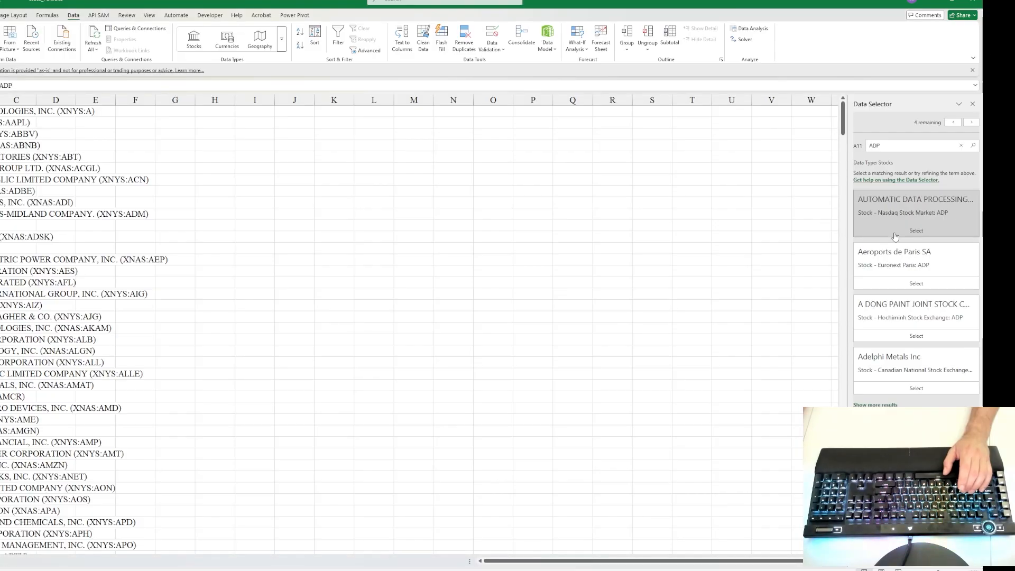
{"action": "left_click", "coordinate": [895, 235]}
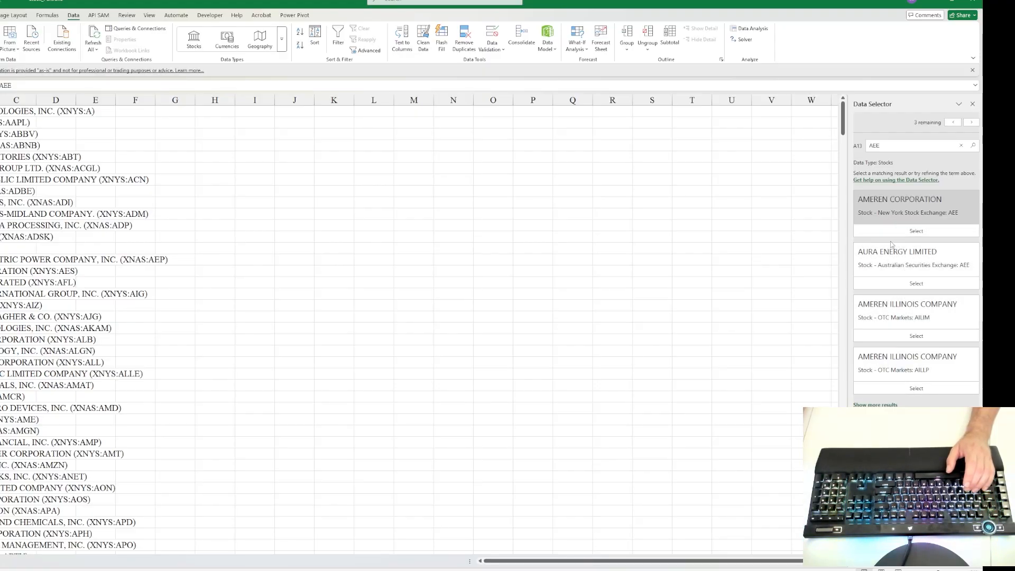
{"action": "left_click", "coordinate": [903, 231]}
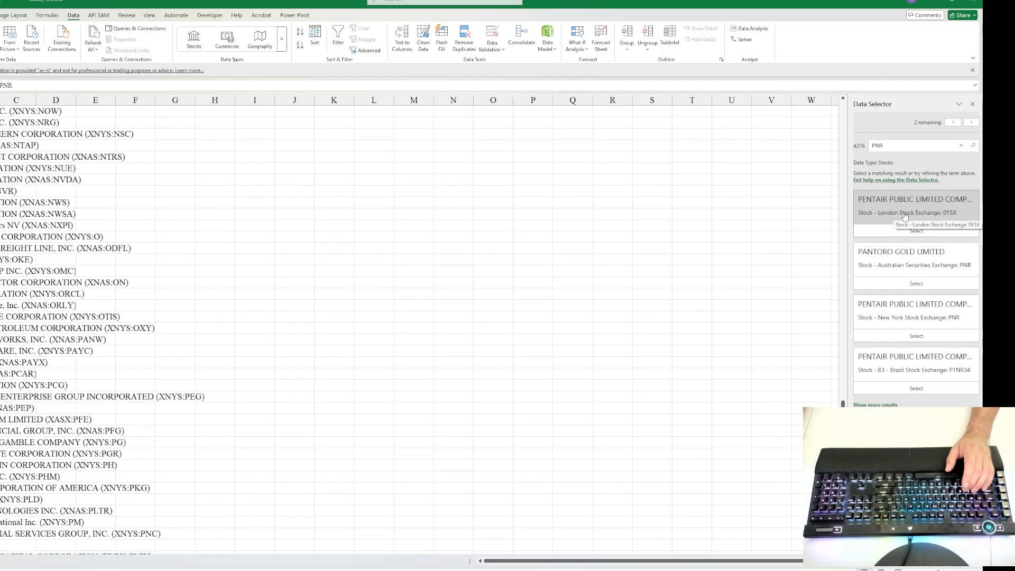
{"action": "left_click", "coordinate": [895, 336]}
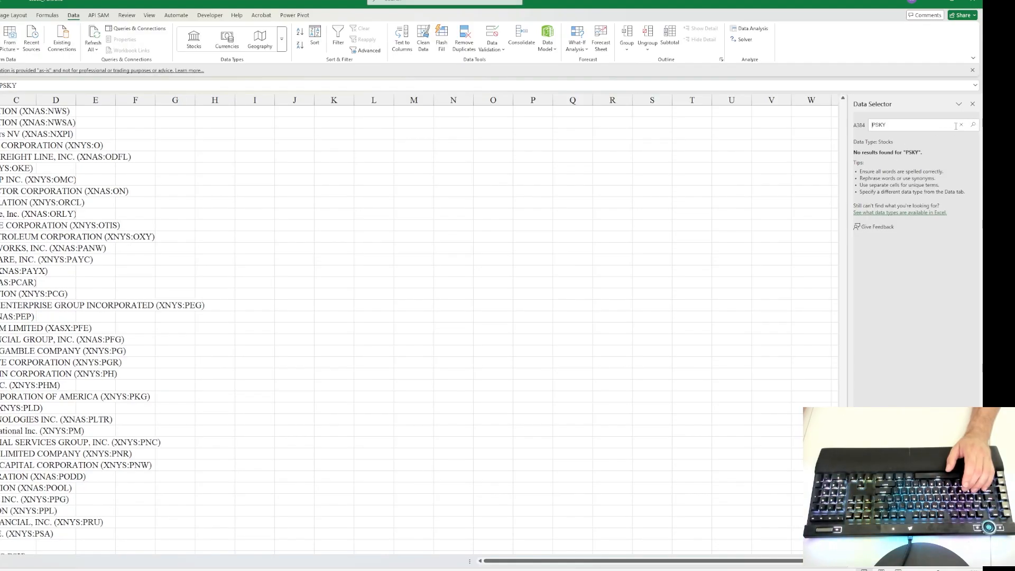
Step: Close the Data Selector and delete the entire row containing the unmatched ticker PSKY
{"action": "left_click", "coordinate": [972, 105]}
{"action": "key", "text": "shift+space"}
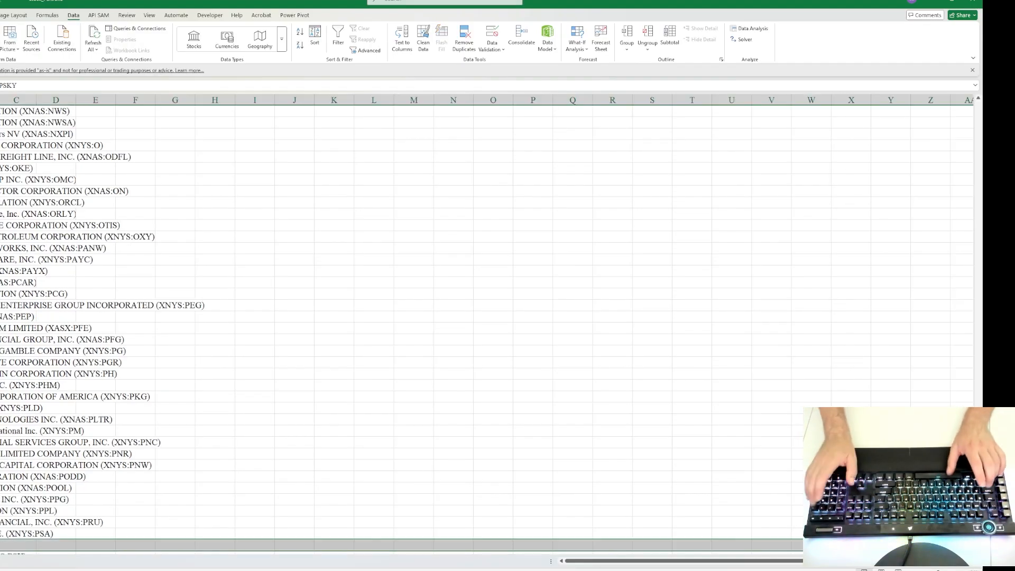
{"action": "type", "text": "+"}
{"action": "key", "text": "Escape"}
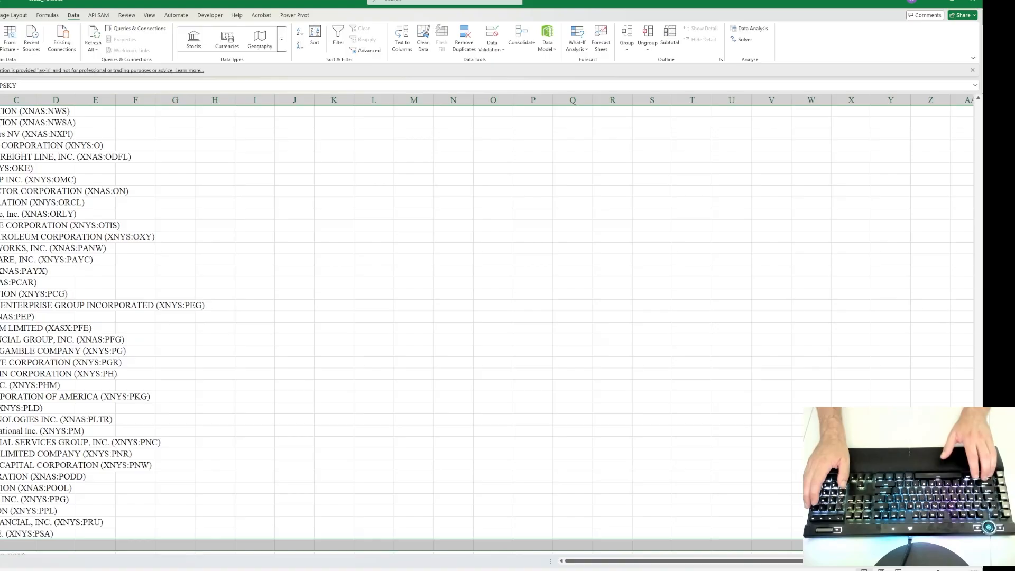
{"action": "key", "text": "ctrl+minus"}
Step: AutoFit the width of column A to the full stock names in the list
{"action": "key", "text": "ctrl+Up"}
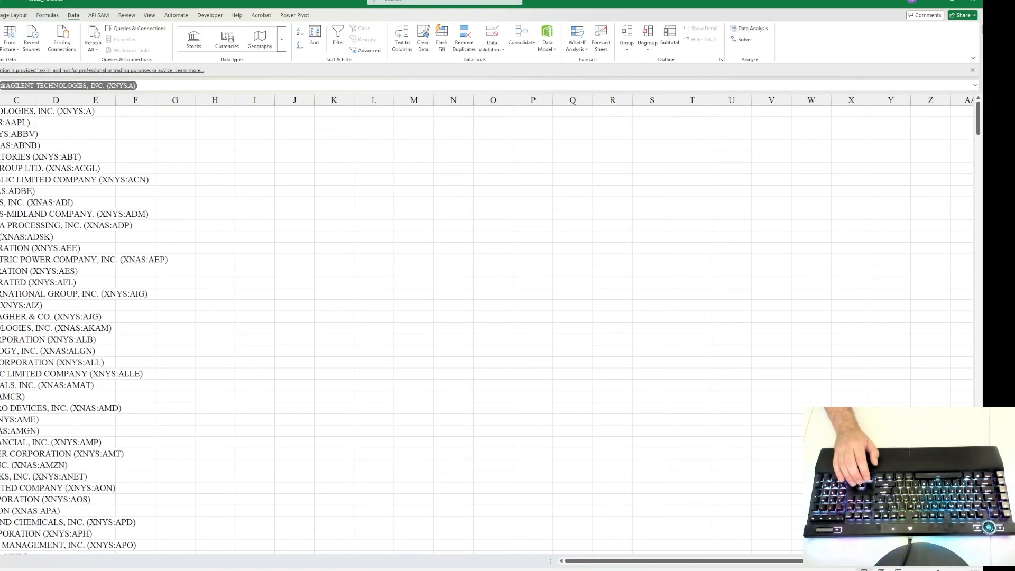
{"action": "key", "text": "ctrl+shift+Down"}
{"action": "key", "text": "alt+h"}
{"action": "key", "text": "o"}
{"action": "key", "text": "i"}
{"action": "key", "text": "ctrl+BackSpace"}
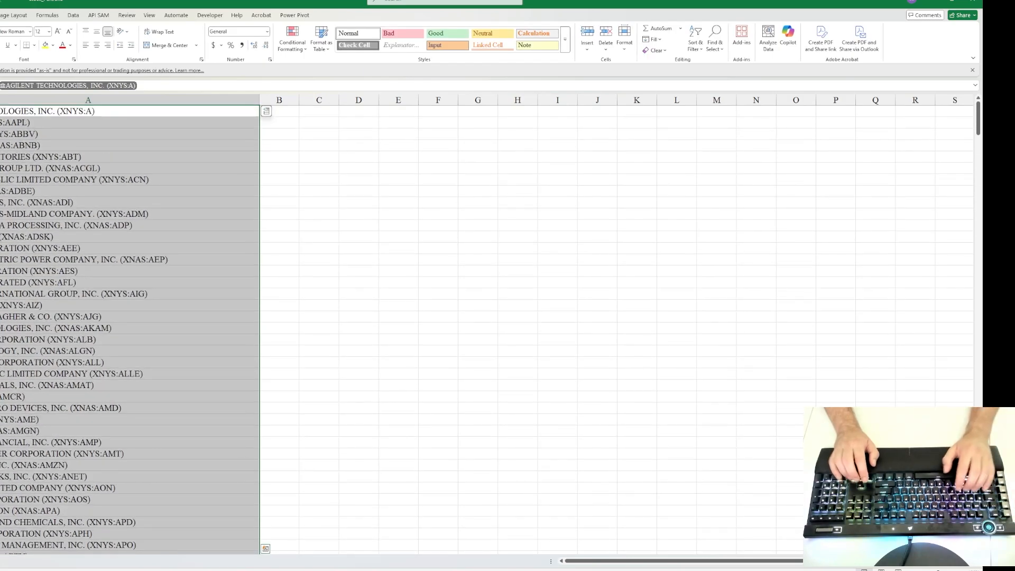
Step: Insert a blank row above the stock list and enter the header "Stock Name" in cell A1
{"action": "key", "text": "Right"}
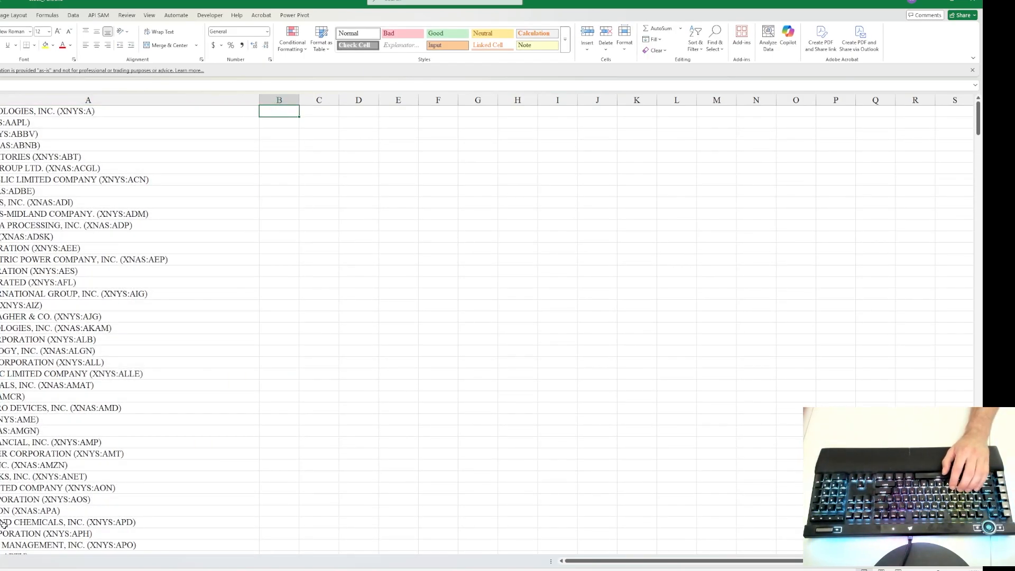
{"action": "key", "text": "shift+space"}
{"action": "key", "text": "ctrl+shift+plus"}
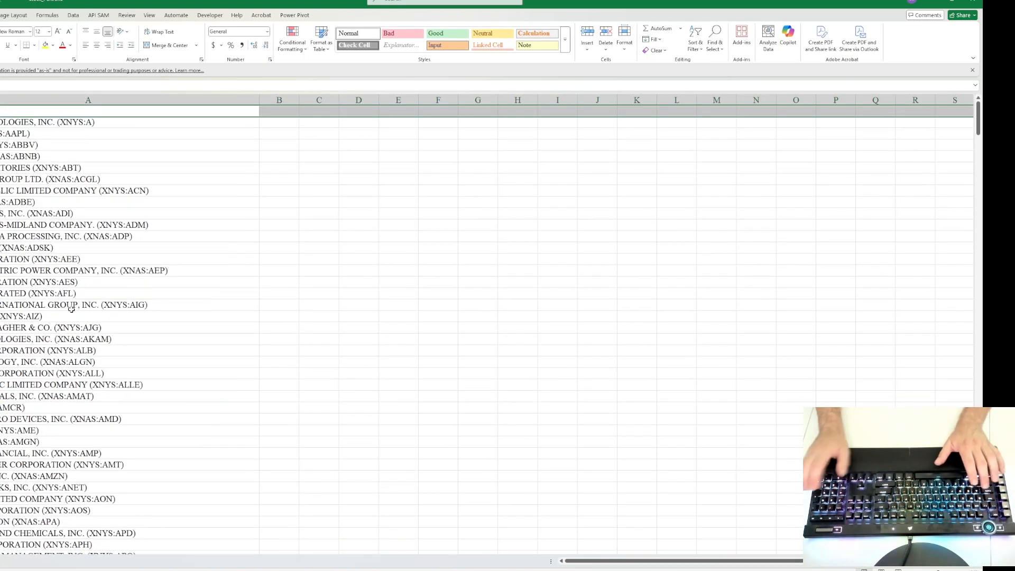
{"action": "key", "text": "Down"}
{"action": "key", "text": "Up"}
{"action": "type", "text": "Stocks"}
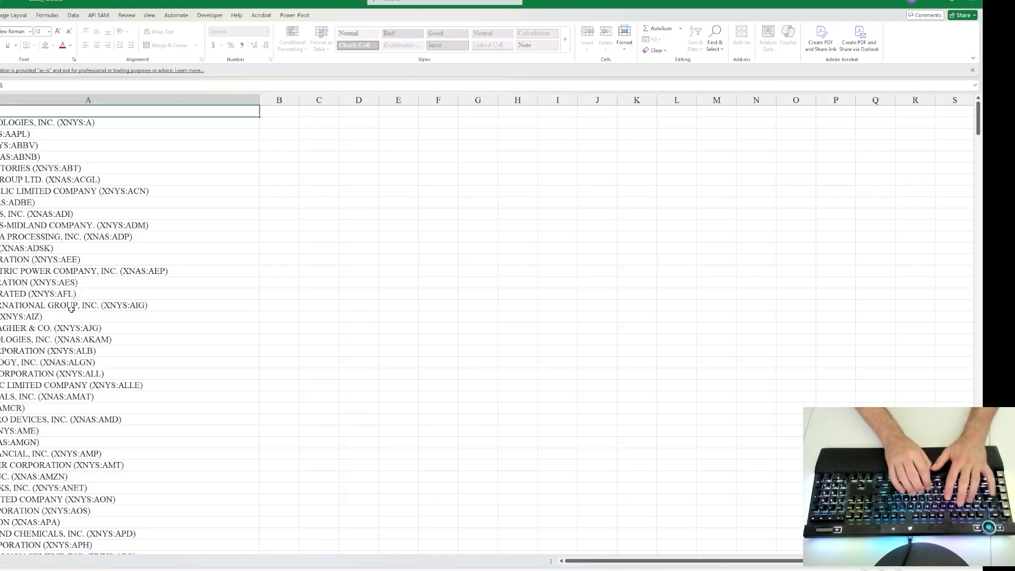
{"action": "key", "text": "Tab"}
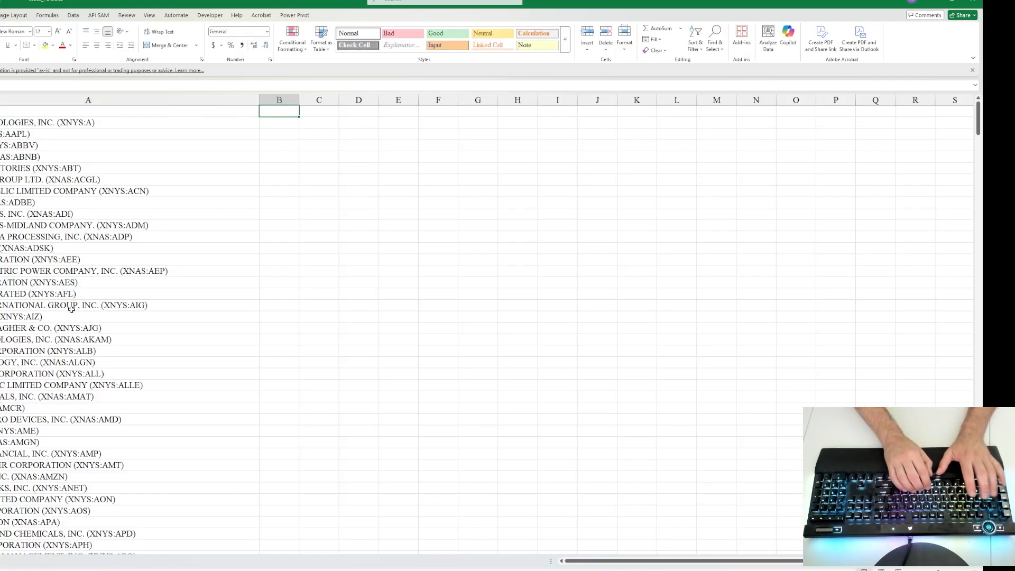
Step: Add the headers "Price", "Volume" and "P.E." in cells B1 to D1
{"action": "type", "text": "Price"}
{"action": "key", "text": "Tab"}
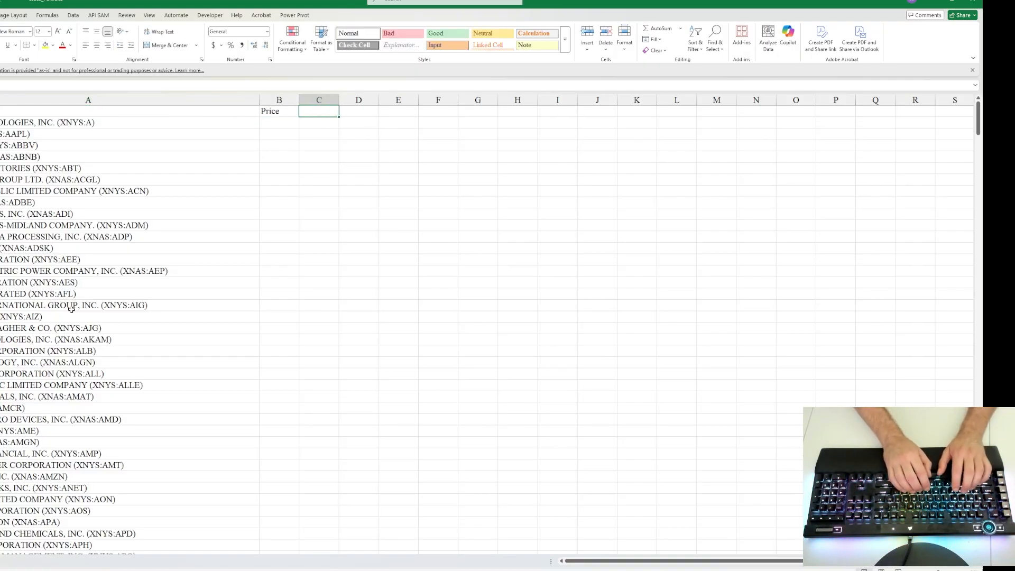
{"action": "type", "text": "Volume"}
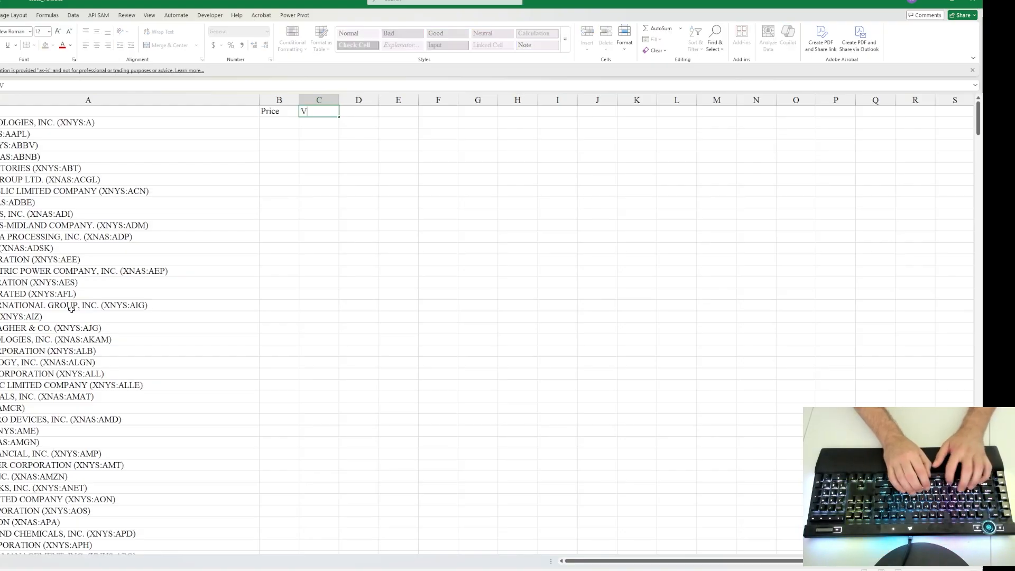
{"action": "key", "text": "Tab"}
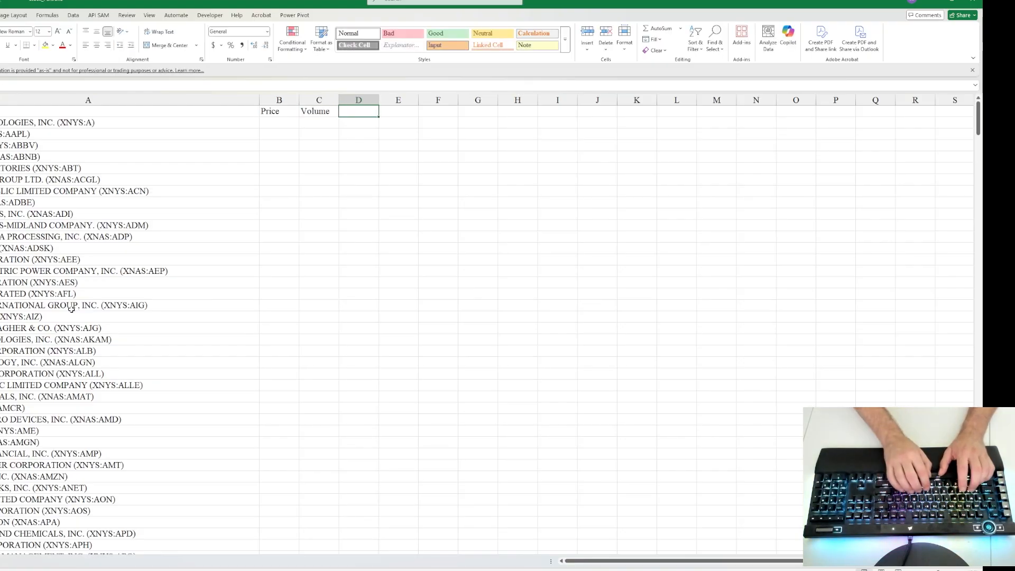
{"action": "type", "text": "P.E."}
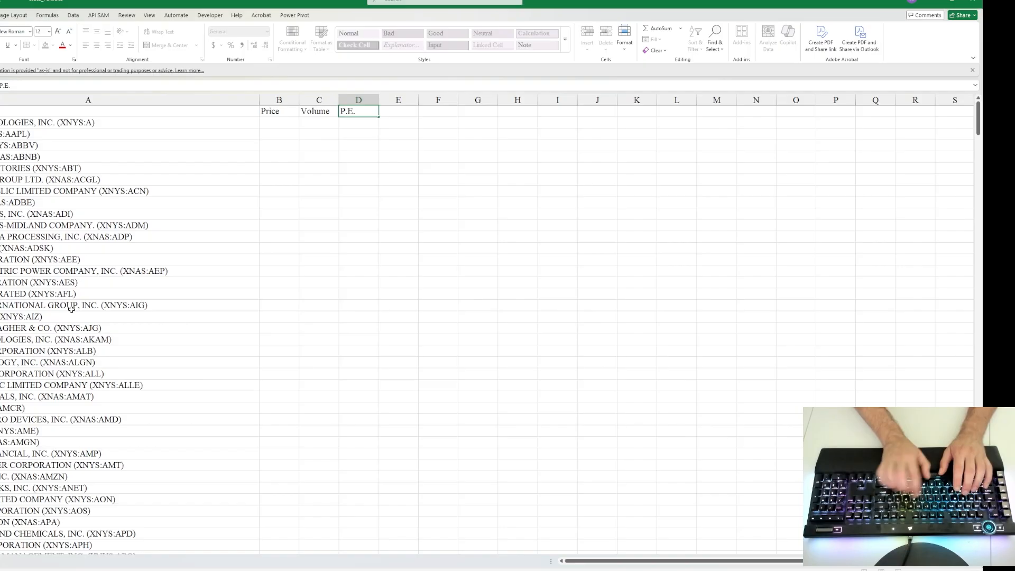
{"action": "key", "text": "ctrl+Return"}
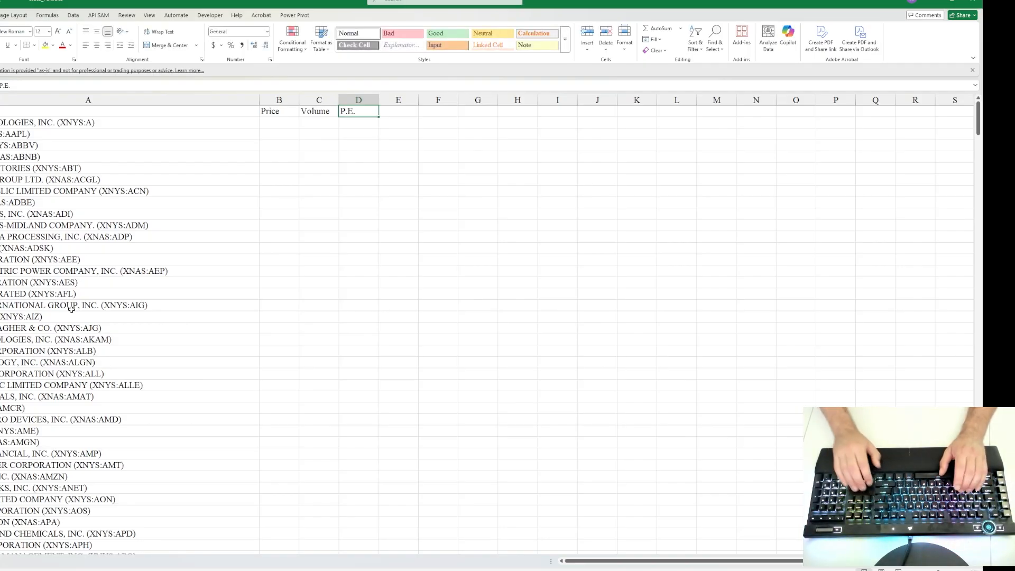
Step: Enter the formula =A2.Price in cell B2 to pull the first stock's price
{"action": "key", "text": "Left"}
{"action": "key", "text": "Left"}
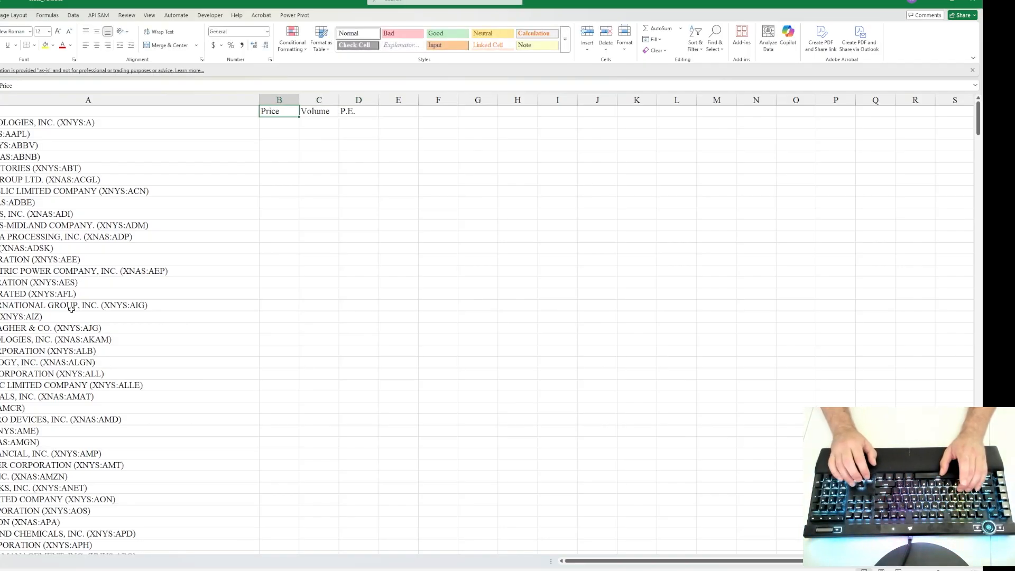
{"action": "key", "text": "Down"}
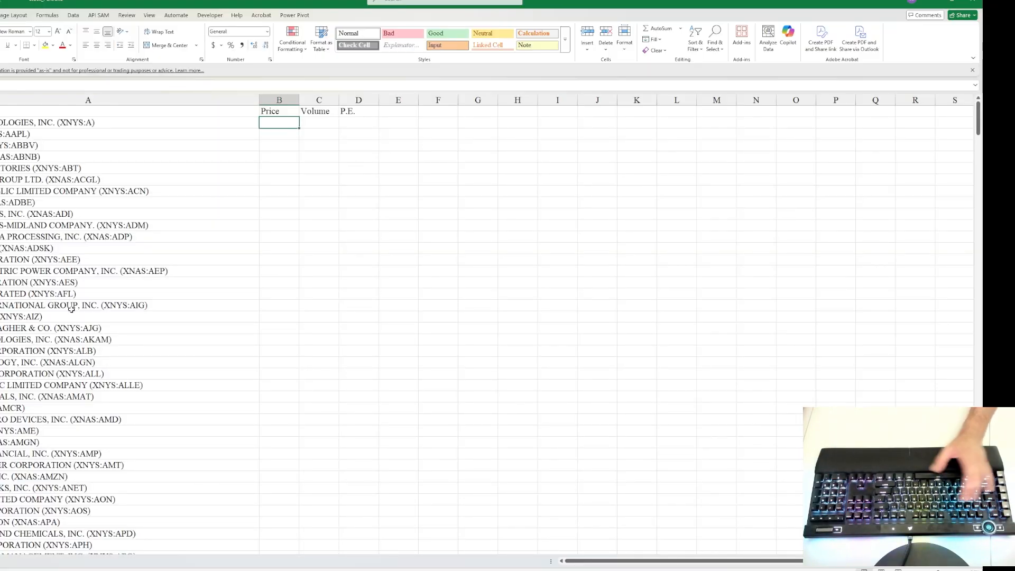
{"action": "type", "text": "="}
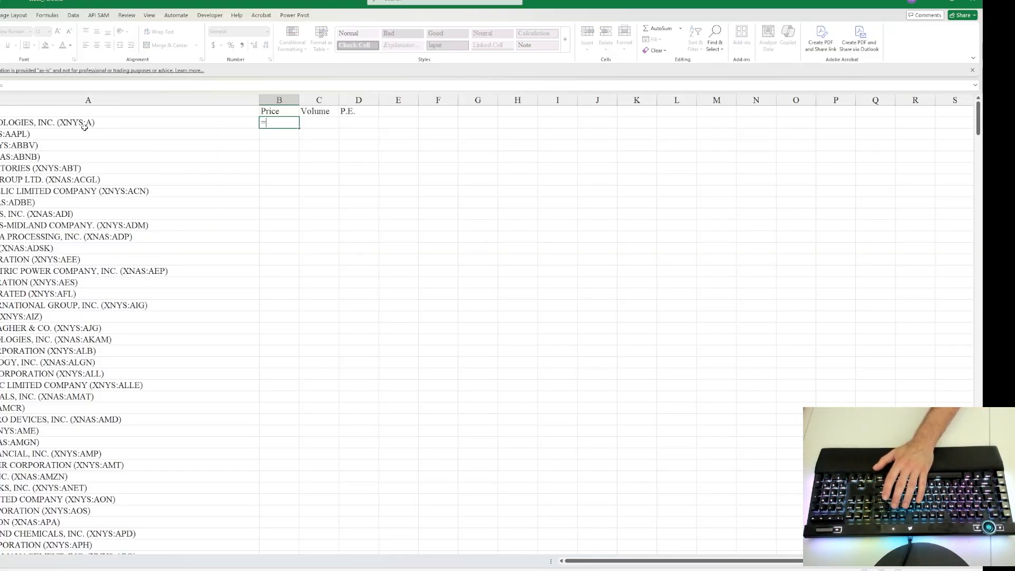
{"action": "left_click", "coordinate": [166, 123]}
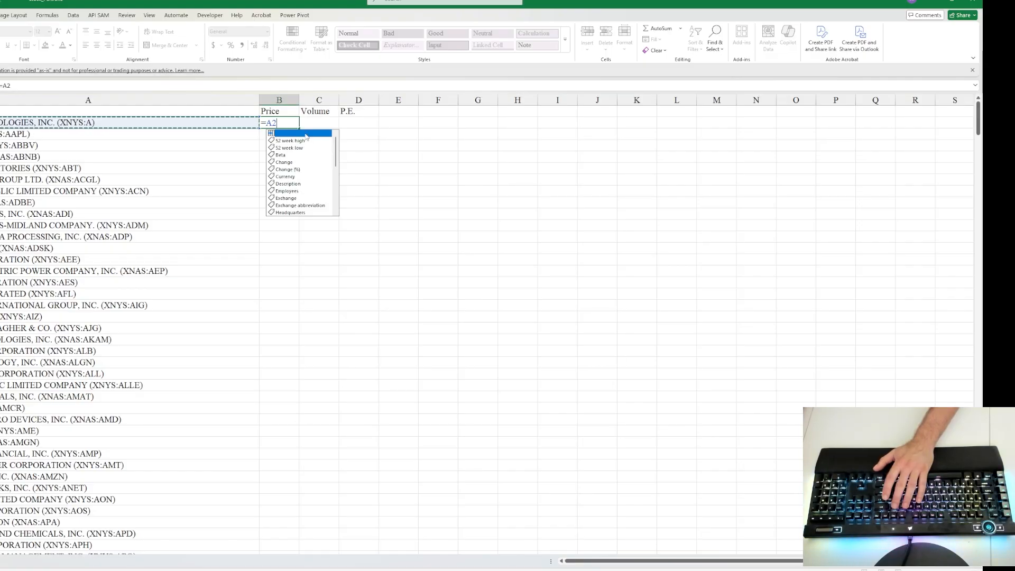
{"action": "scroll", "coordinate": [302, 156], "scroll_direction": "down", "scroll_amount": 2}
{"action": "scroll", "coordinate": [302, 157], "scroll_direction": "down", "scroll_amount": 3}
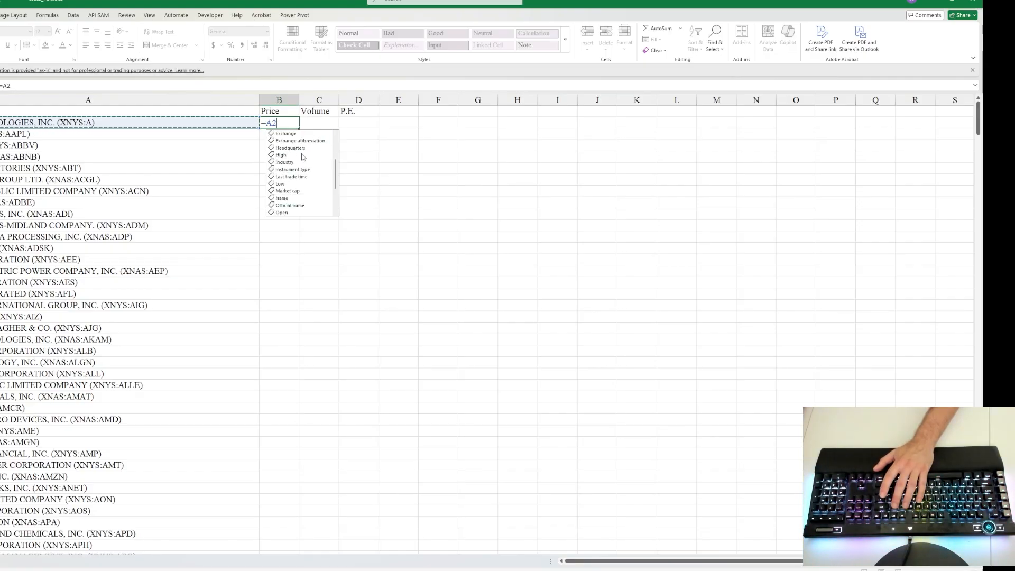
{"action": "double_click", "coordinate": [289, 176]}
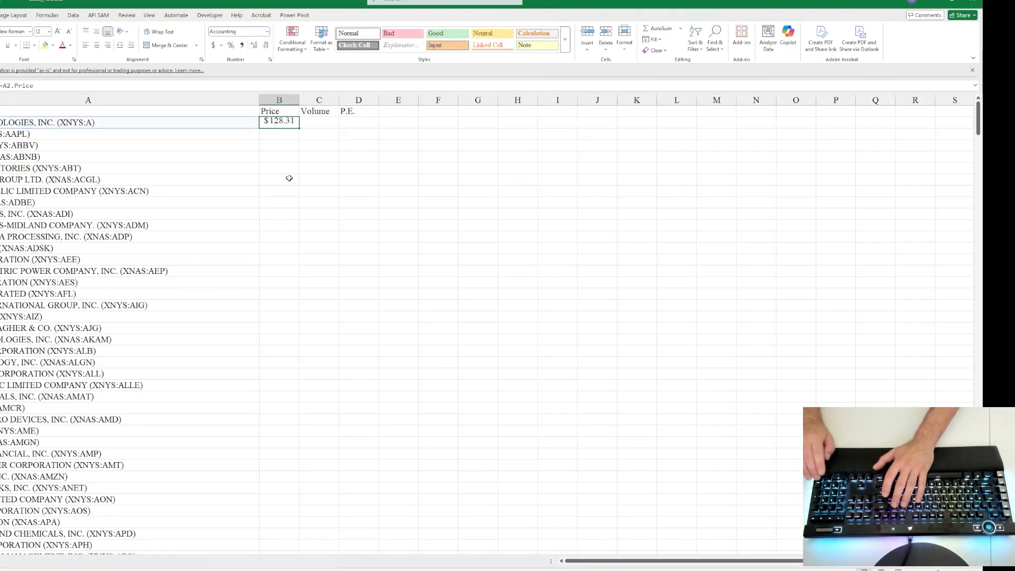
{"action": "key", "text": "ctrl+Return"}
Step: Enter the formula =A2.Volume in cell C2 to pull the first stock's volume
{"action": "left_click", "coordinate": [311, 120]}
{"action": "type", "text": "="}
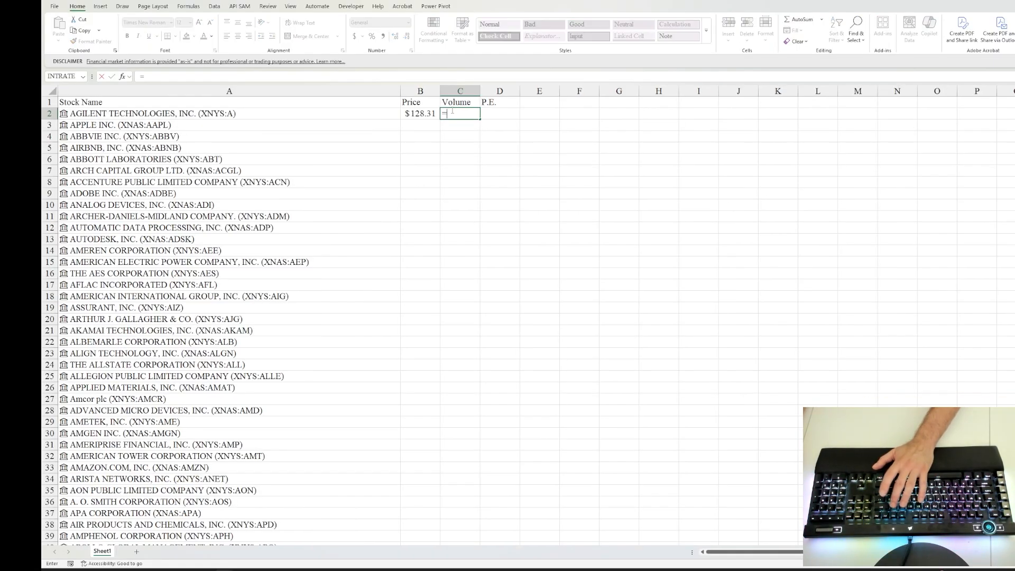
{"action": "left_click", "coordinate": [305, 117]}
{"action": "type", "text": "."}
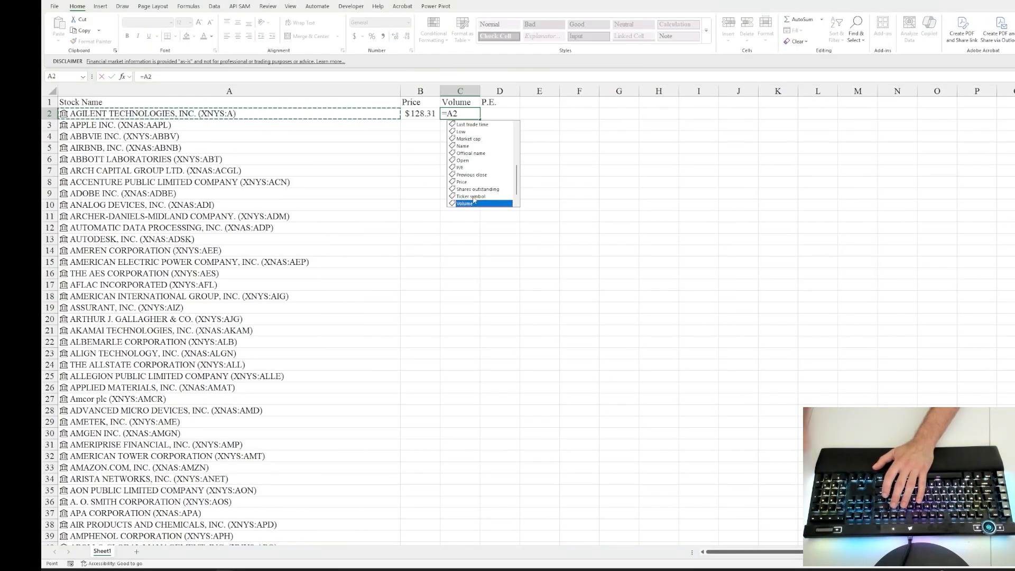
{"action": "double_click", "coordinate": [473, 196]}
{"action": "key", "text": "ctrl+Return"}
Step: Enter the formula =A2.[P/E] in cell D2 to pull the first stock's price-to-earnings ratio
{"action": "left_click", "coordinate": [501, 112]}
{"action": "type", "text": "="}
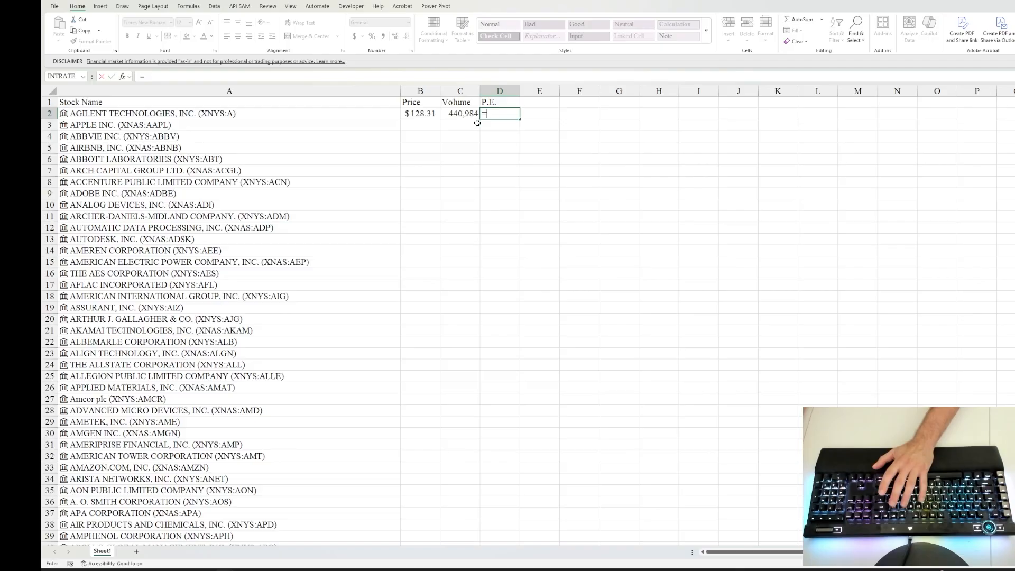
{"action": "left_click", "coordinate": [283, 113]}
{"action": "type", "text": "."}
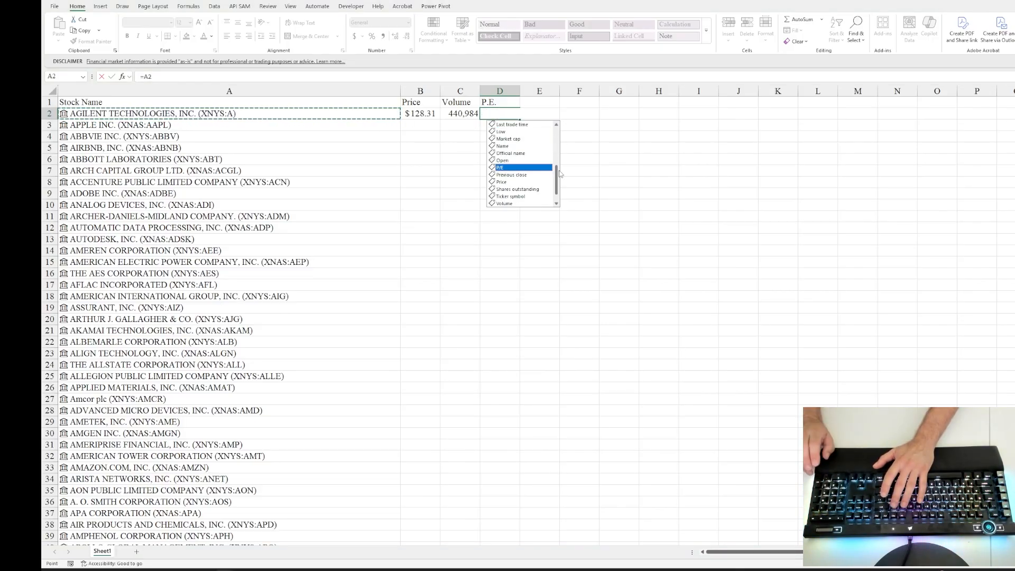
{"action": "double_click", "coordinate": [559, 170]}
{"action": "key", "text": "ctrl+Return"}
Step: Pull the first stock's industry into cell E2 with =A2.Industry and add the header "Industry" in cell E1
{"action": "left_click", "coordinate": [538, 114]}
{"action": "type", "text": "="}
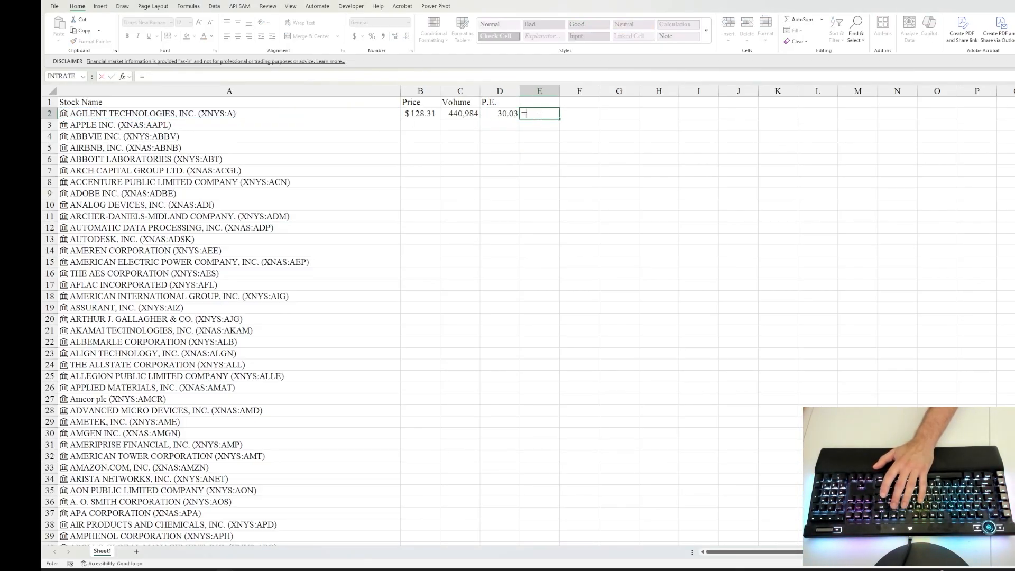
{"action": "left_click", "coordinate": [306, 114]}
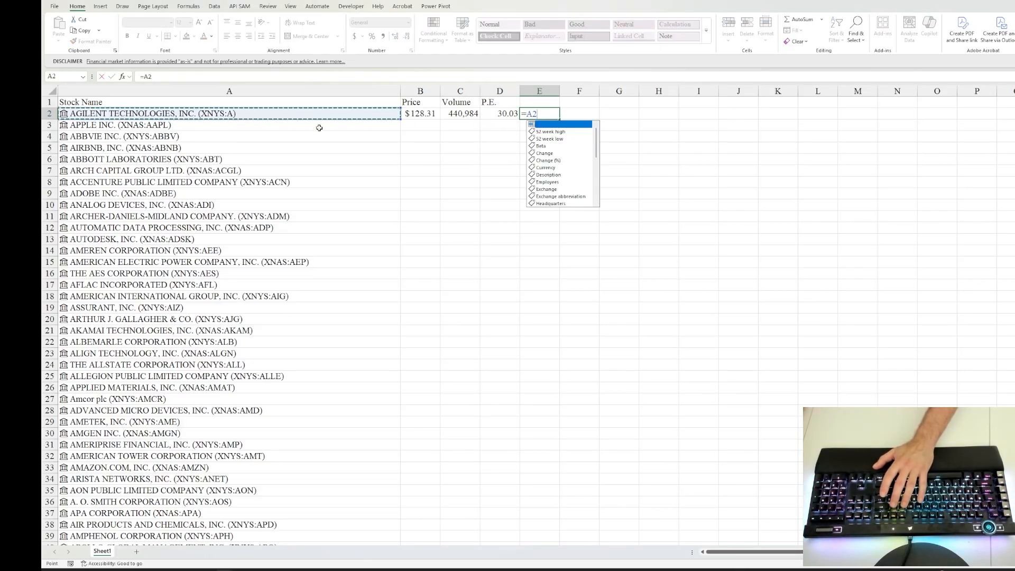
{"action": "scroll", "coordinate": [563, 190], "scroll_direction": "down", "scroll_amount": 2}
{"action": "left_click", "coordinate": [565, 174]}
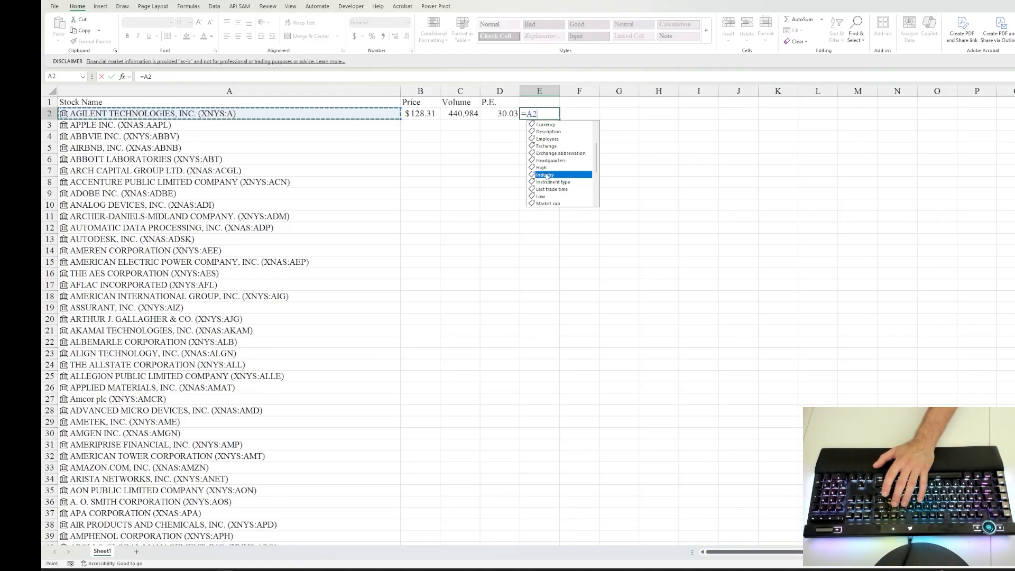
{"action": "key", "text": "Return"}
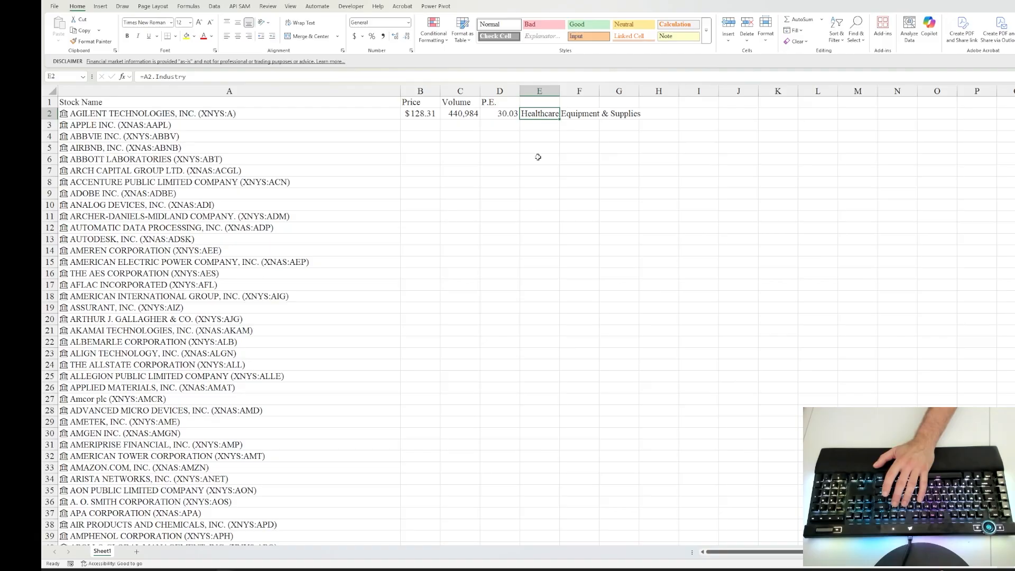
{"action": "left_click", "coordinate": [535, 103]}
{"action": "type", "text": "Industry"}
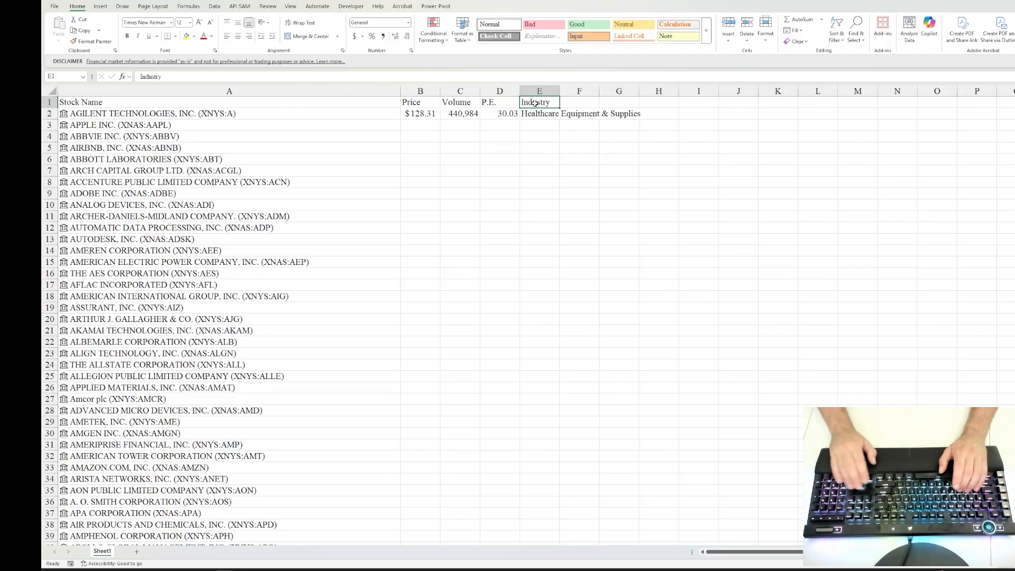
Step: Review the Price, Volume and P.E. formulas in cells B2 to D2
{"action": "key", "text": "Down"}
{"action": "key", "text": "Left"}
{"action": "key", "text": "Left"}
{"action": "key", "text": "Left"}
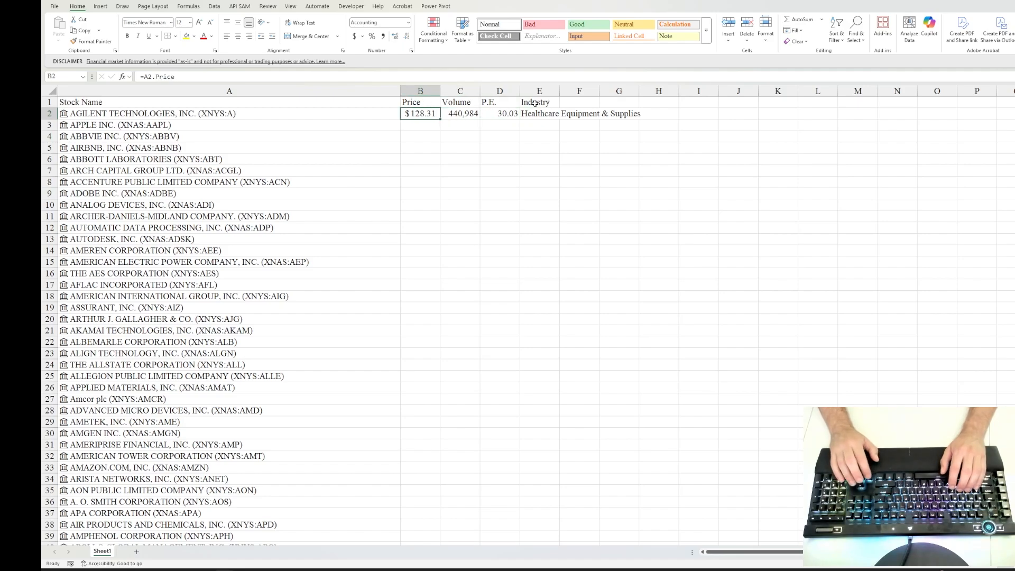
{"action": "key", "text": "Right"}
{"action": "key", "text": "Right"}
{"action": "key", "text": "Left"}
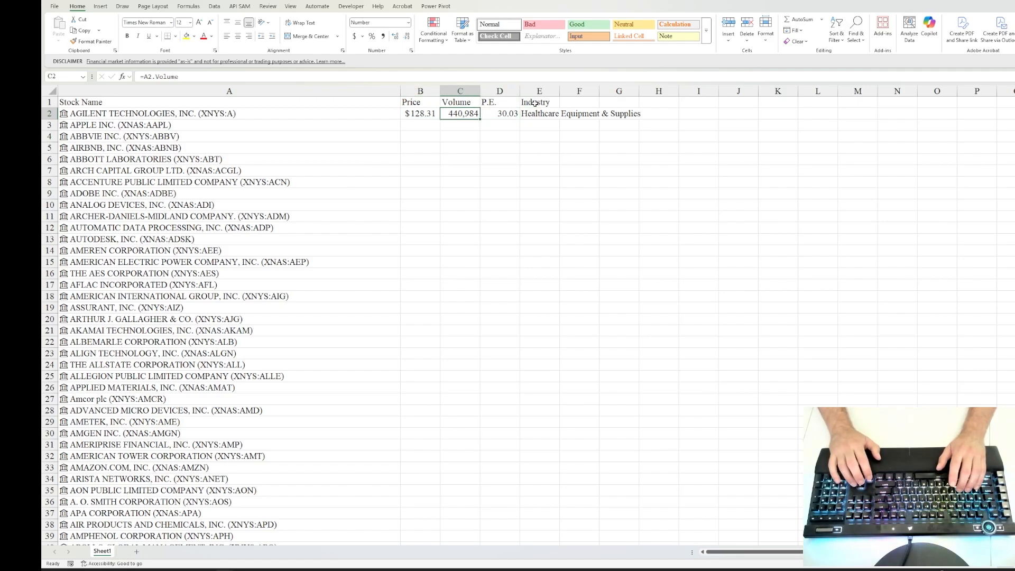
{"action": "key", "text": "Right"}
{"action": "key", "text": "Right"}
{"action": "key", "text": "Left"}
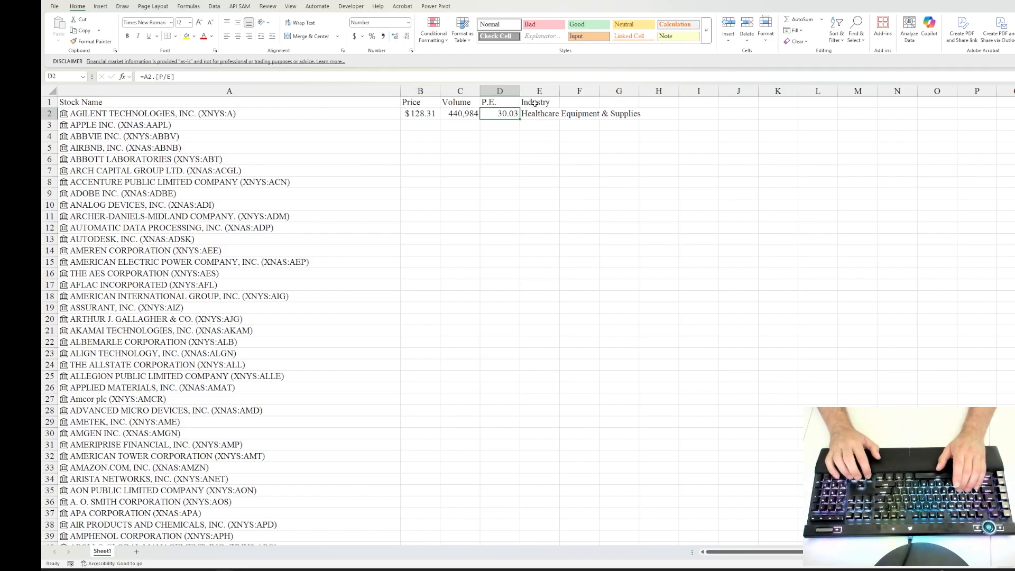
{"action": "key", "text": "Left"}
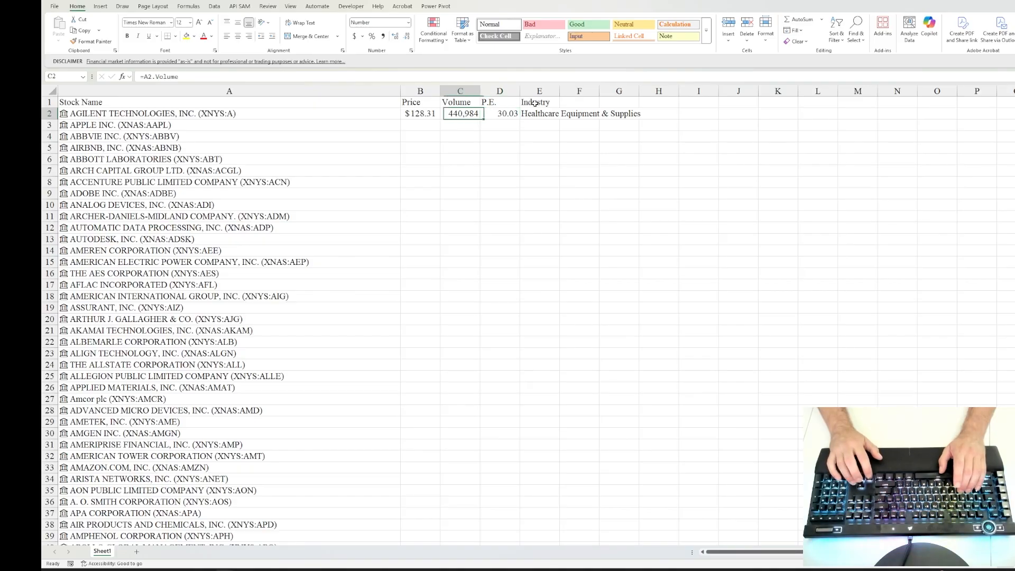
Step: Enter the marker "END" in cell B504, just below the stock list, and fill it right through F504
{"action": "key", "text": "Left"}
{"action": "key", "text": "Left"}
{"action": "key", "text": "ctrl+Down"}
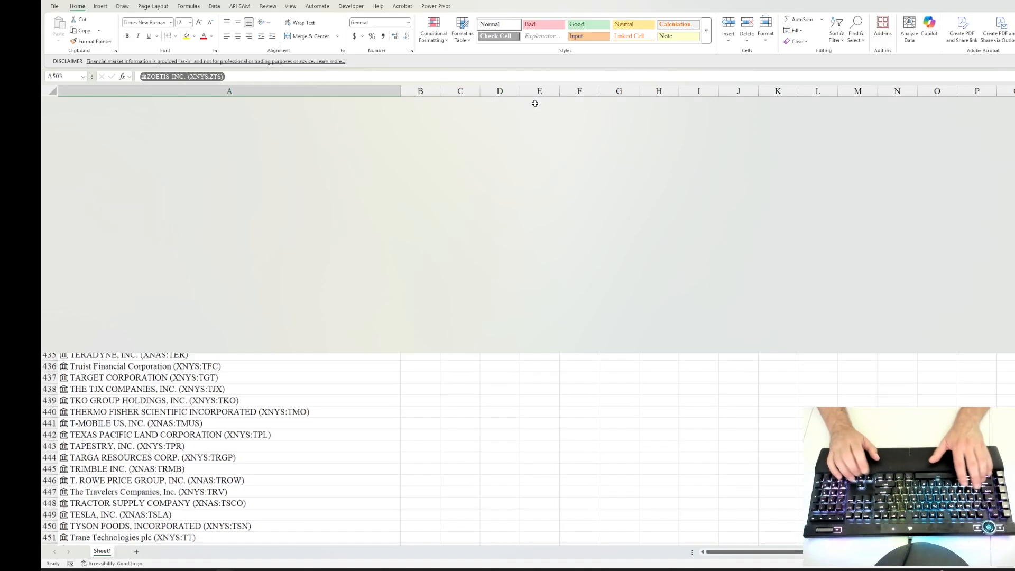
{"action": "key", "text": "Down"}
{"action": "key", "text": "Right"}
{"action": "type", "text": "END"}
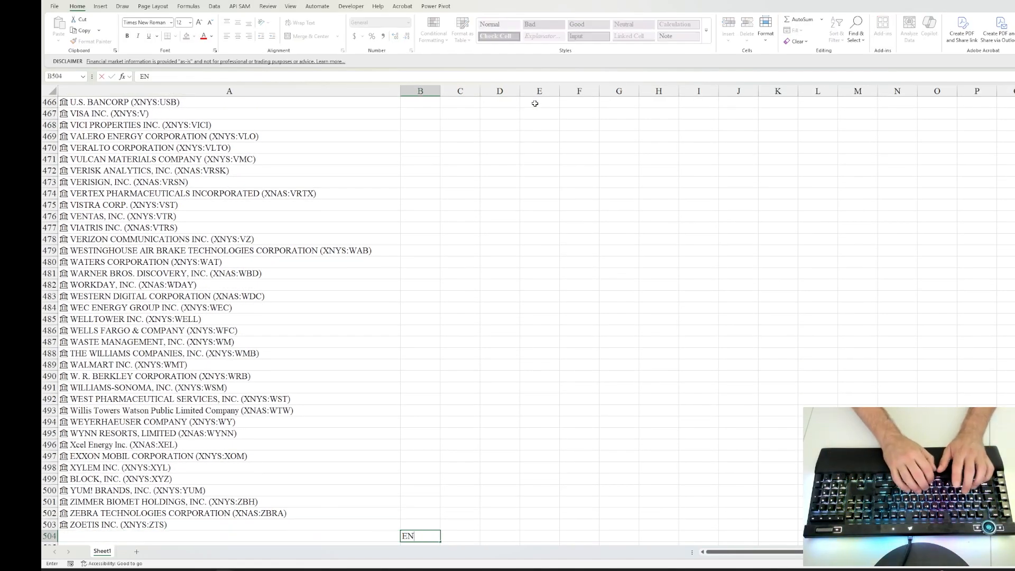
{"action": "key", "text": "Right"}
{"action": "key", "text": "Left"}
{"action": "key", "text": "shift+Right"}
{"action": "key", "text": "shift+Right"}
{"action": "key", "text": "shift+Right"}
{"action": "key", "text": "shift+Right"}
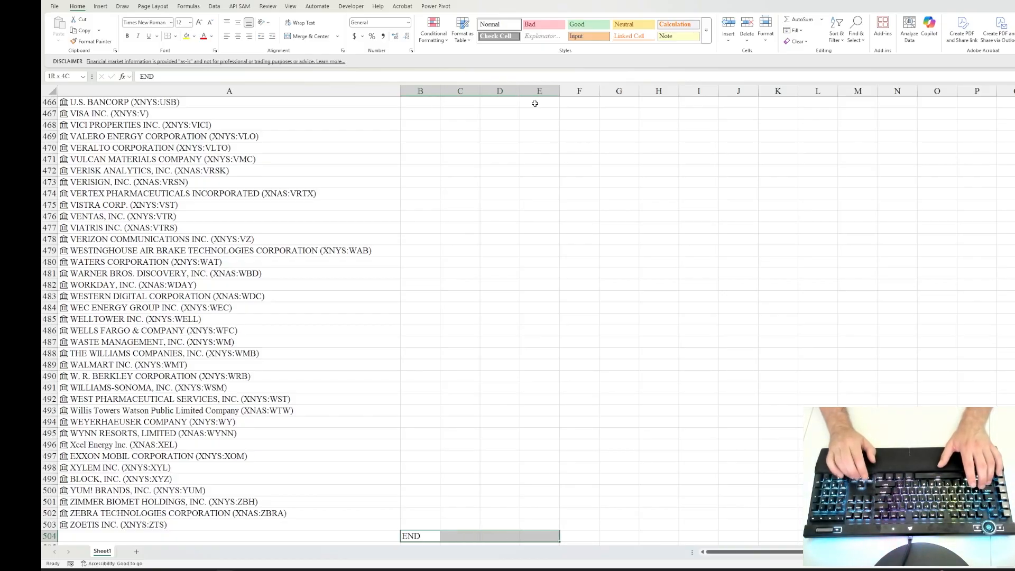
{"action": "key", "text": "ctrl+r"}
{"action": "key", "text": "Up"}
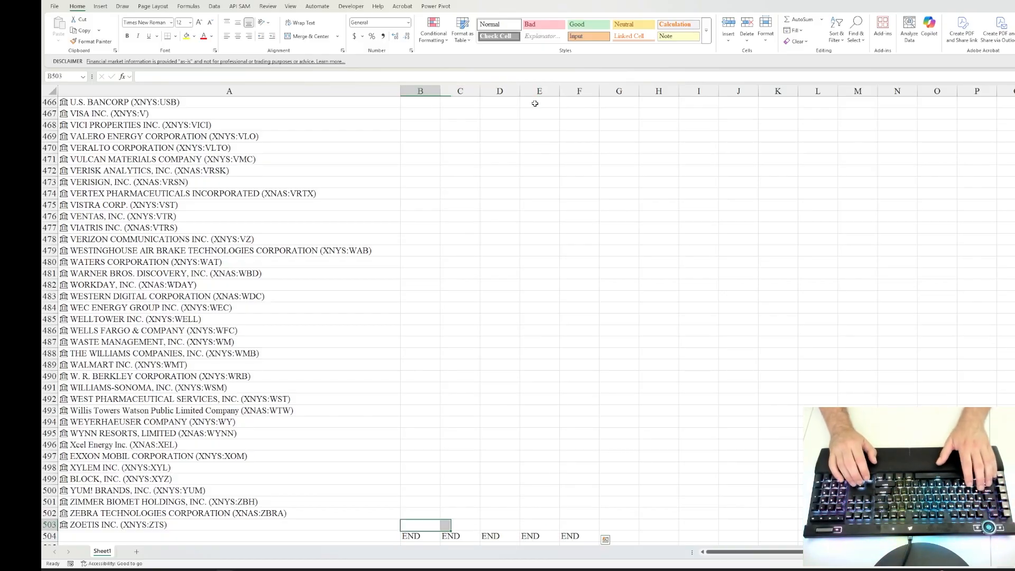
Step: AutoFit the widths of columns B to E to the headers and the first stock's values
{"action": "key", "text": "Down"}
{"action": "key", "text": "ctrl+Up"}
{"action": "key", "text": "shift+Right"}
{"action": "key", "text": "shift+Right"}
{"action": "key", "text": "shift+Right"}
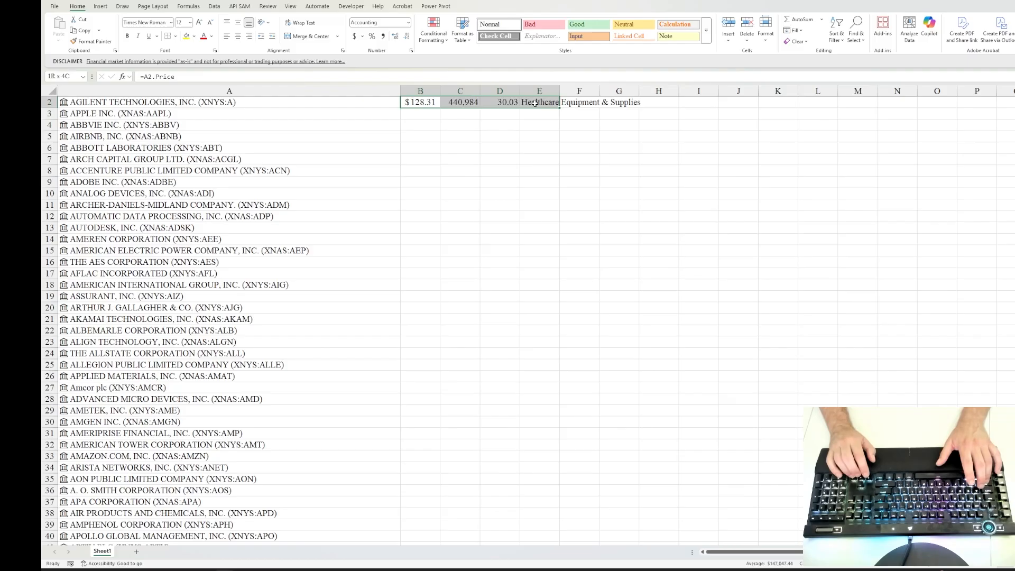
{"action": "key", "text": "Up"}
{"action": "key", "text": "Down"}
{"action": "key", "text": "shift+Right"}
{"action": "key", "text": "shift+Right"}
{"action": "key", "text": "shift+Right"}
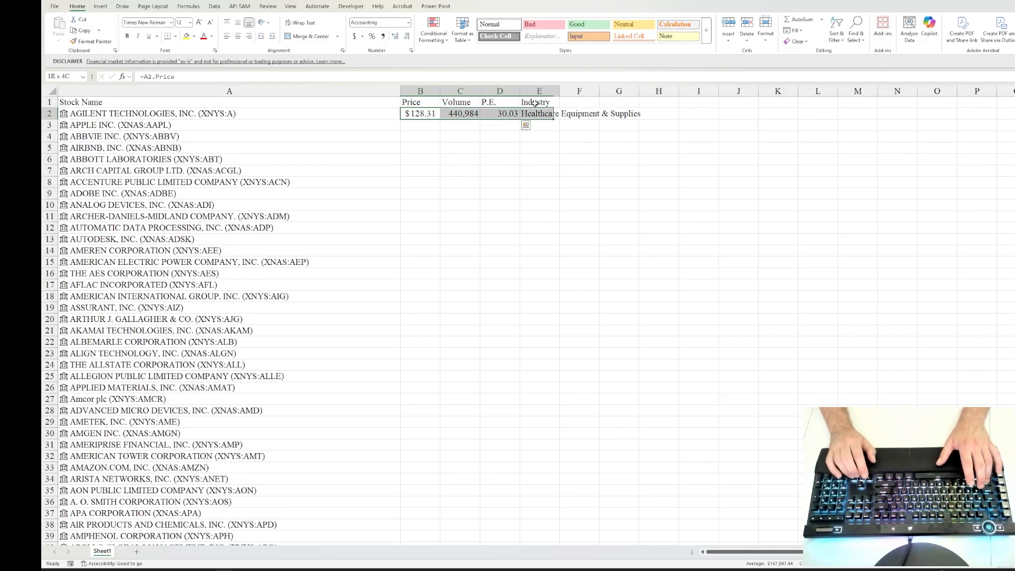
{"action": "key", "text": "shift+Up"}
{"action": "key", "text": "alt+h"}
{"action": "key", "text": "o"}
{"action": "key", "text": "i"}
{"action": "key", "text": "Down"}
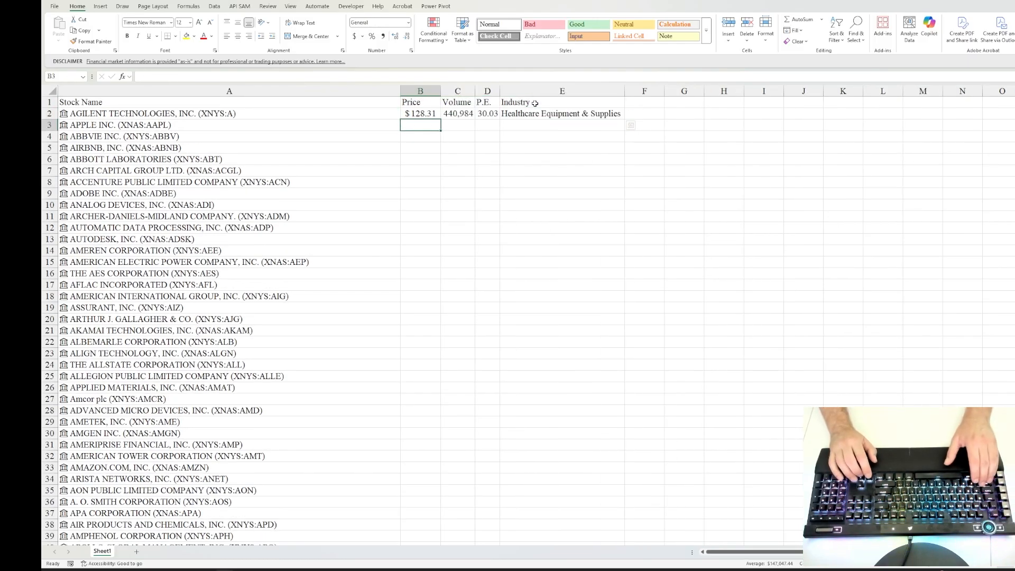
Step: Fill the formulas in B2:E2 down through row 503 for every stock, stopping above the END markers
{"action": "key", "text": "Up"}
{"action": "key", "text": "ctrl+shift+Right"}
{"action": "key", "text": "ctrl+shift+Down"}
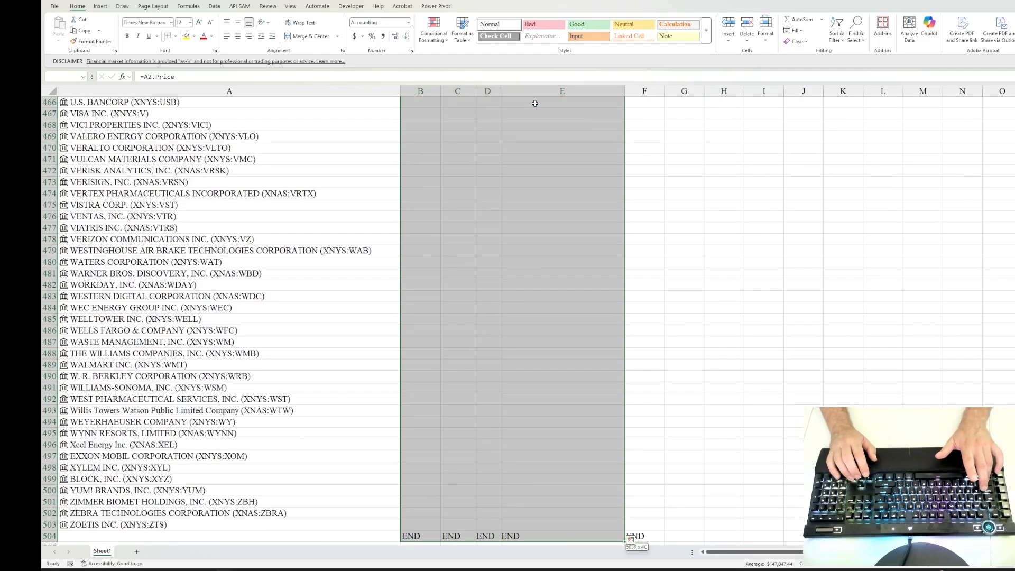
{"action": "key", "text": "shift+Up"}
{"action": "key", "text": "ctrl+d"}
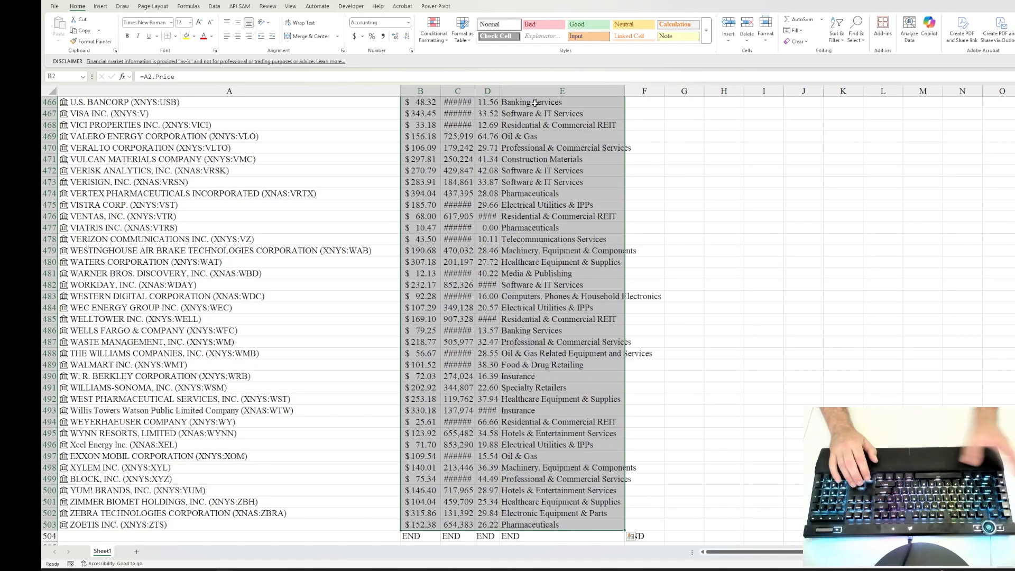
Step: AutoFit columns B to E to the filled stock data and return to cell B2
{"action": "key", "text": "alt+h"}
{"action": "key", "text": "o"}
{"action": "key", "text": "i"}
{"action": "key", "text": "ctrl+BackSpace"}
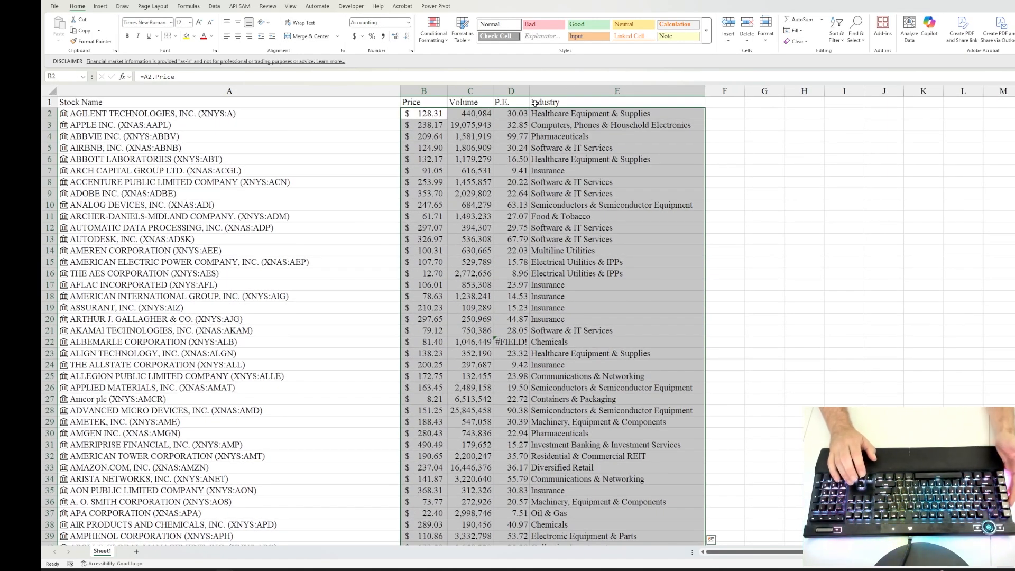
{"action": "key", "text": "Up"}
{"action": "key", "text": "Down"}
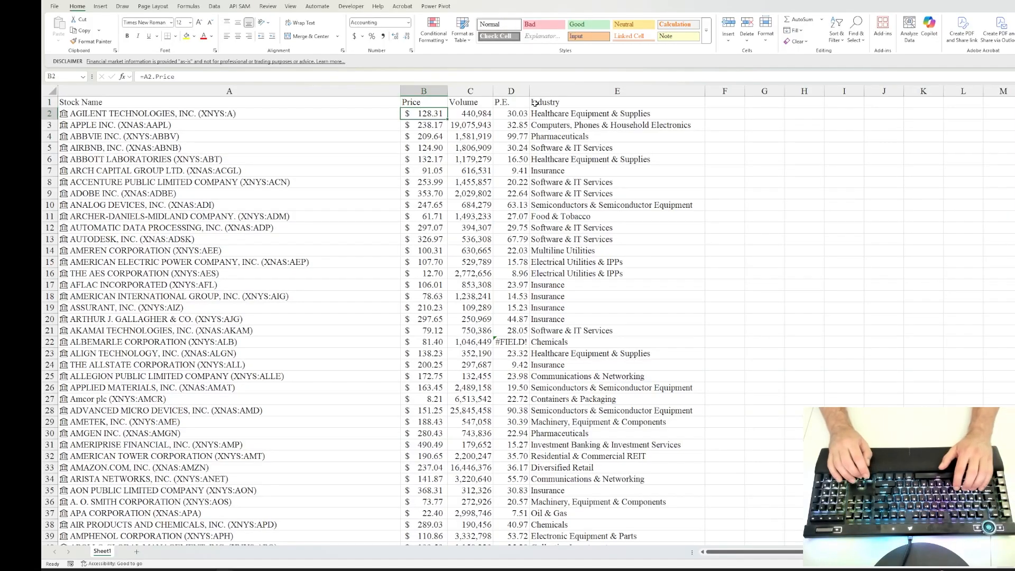
Step: Examine the P.E. cells that contain #FIELD! errors, including the ones in D22 and D54
{"action": "left_click", "coordinate": [517, 342]}
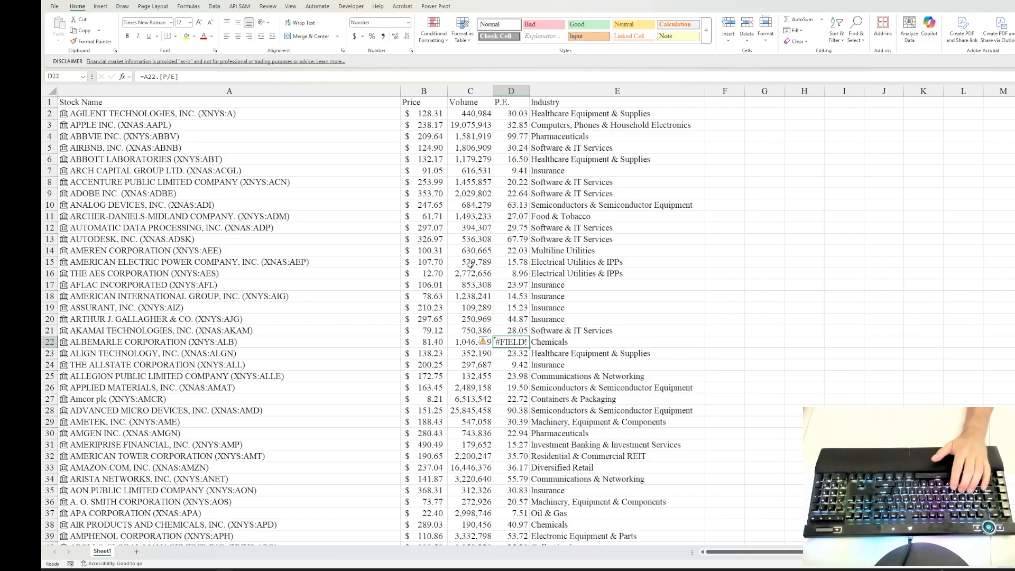
{"action": "scroll", "coordinate": [497, 317], "scroll_direction": "down", "scroll_amount": 10}
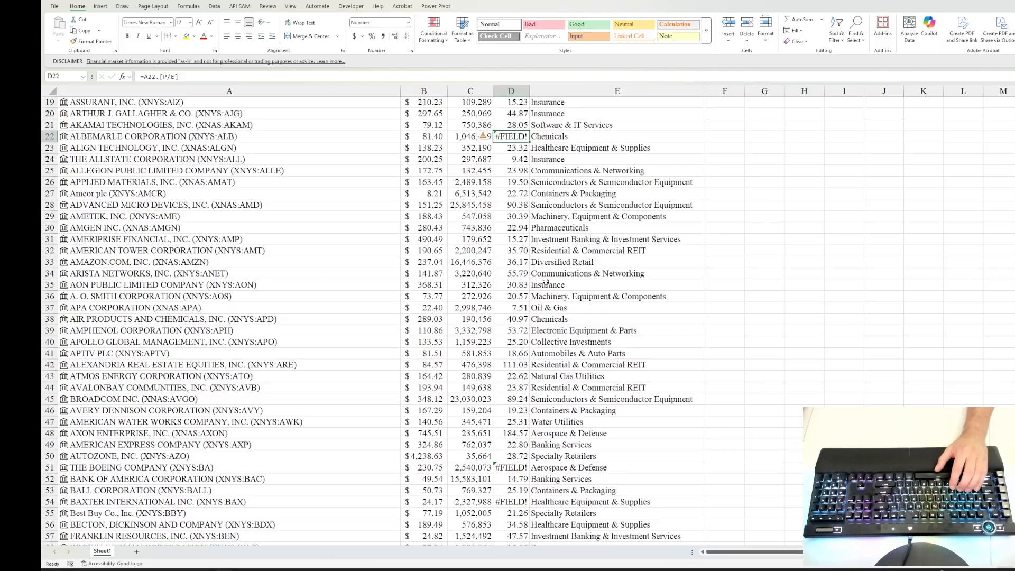
{"action": "left_click", "coordinate": [512, 365]}
{"action": "scroll", "coordinate": [571, 354], "scroll_direction": "down", "scroll_amount": 4}
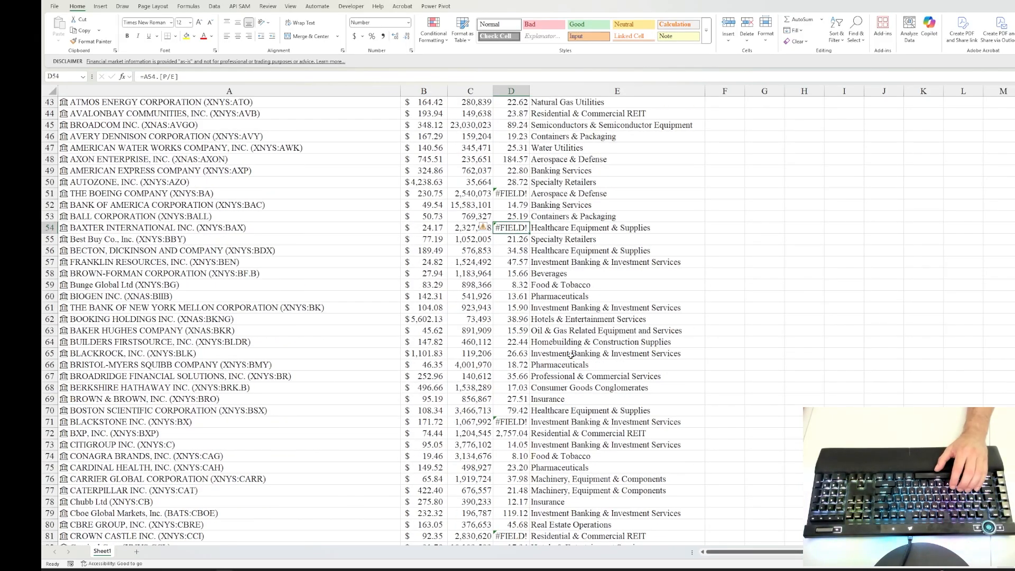
{"action": "scroll", "coordinate": [593, 381], "scroll_direction": "up", "scroll_amount": 14}
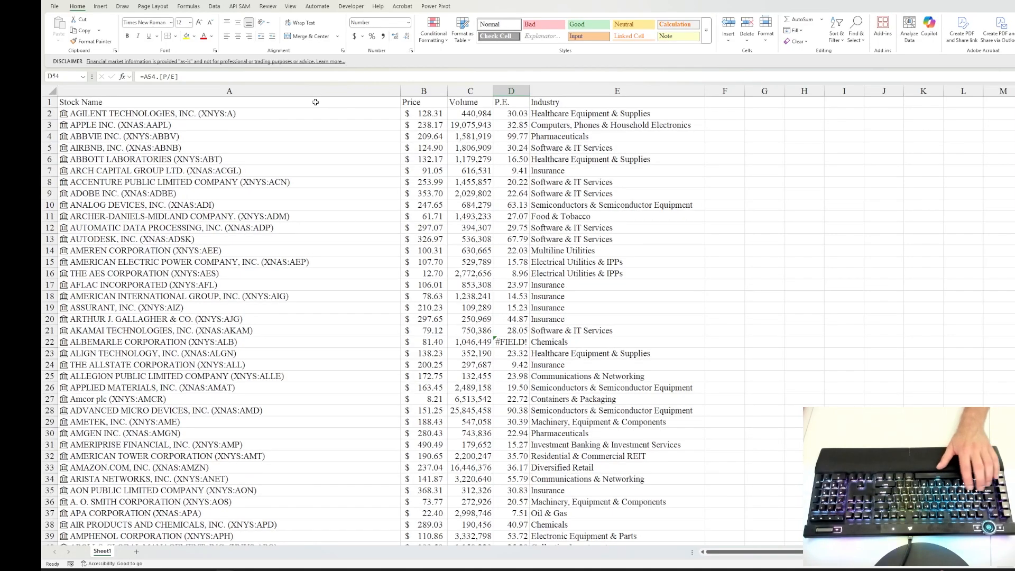
Step: Convert the stock data in A1:E503 into a table with a header row
{"action": "left_click", "coordinate": [363, 105]}
{"action": "key", "text": "shift+Right"}
{"action": "key", "text": "shift+Right"}
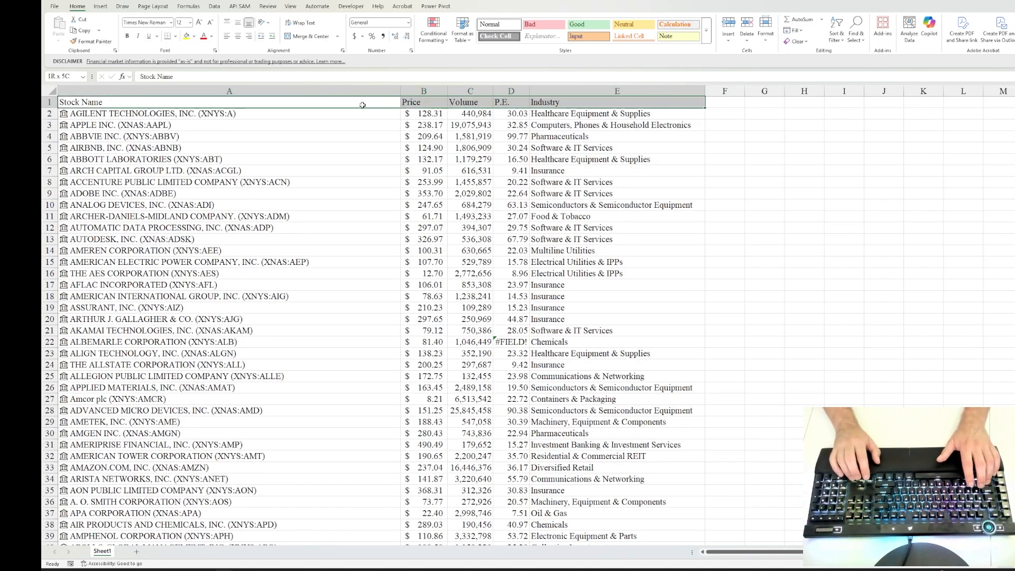
{"action": "key", "text": "ctrl+shift+Down"}
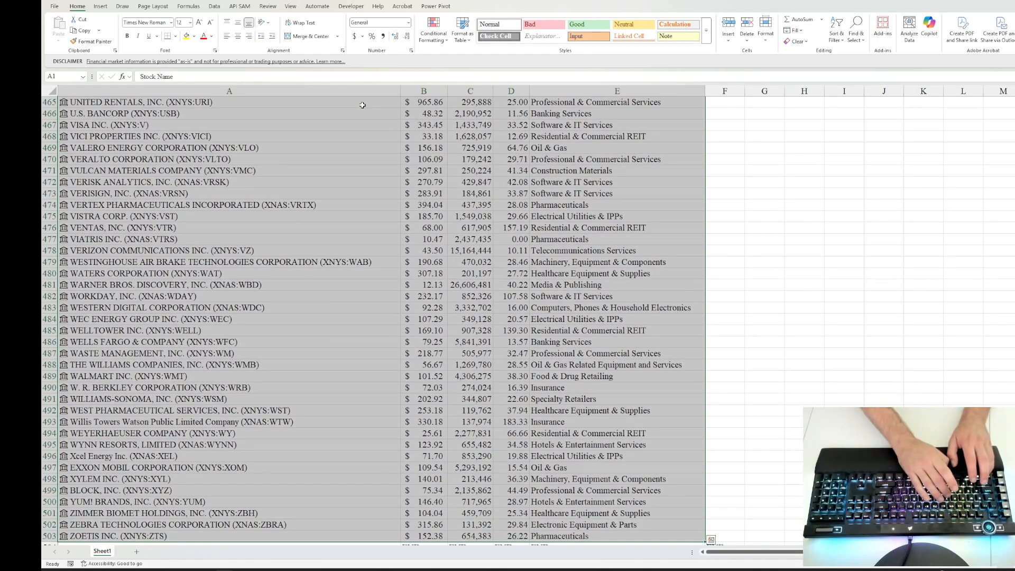
{"action": "key", "text": "ctrl+t"}
{"action": "key", "text": "Return"}
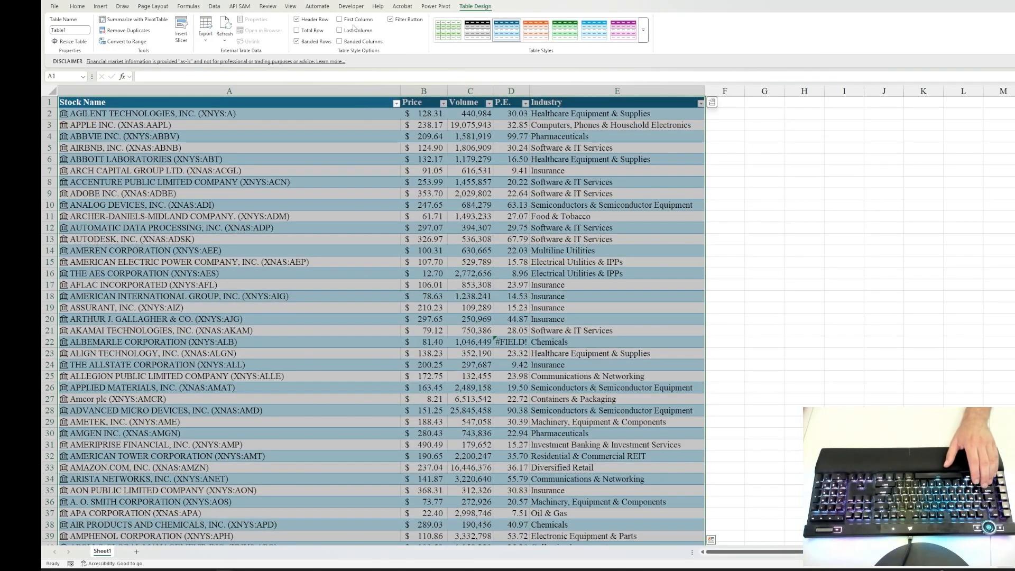
Step: Filter the table's P.E. column to show only values greater than 20
{"action": "left_click", "coordinate": [525, 103]}
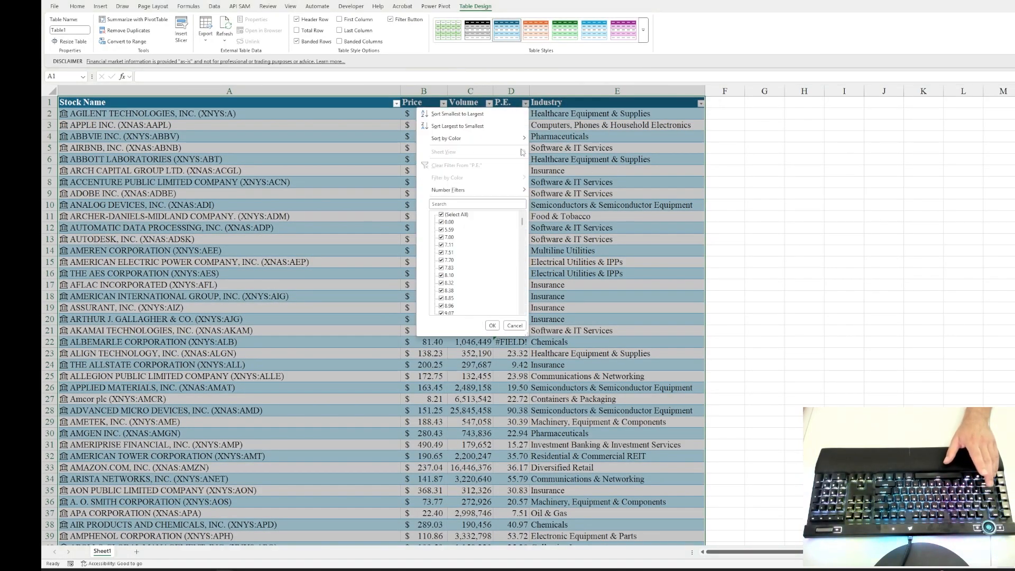
{"action": "mouse_move", "coordinate": [463, 192]}
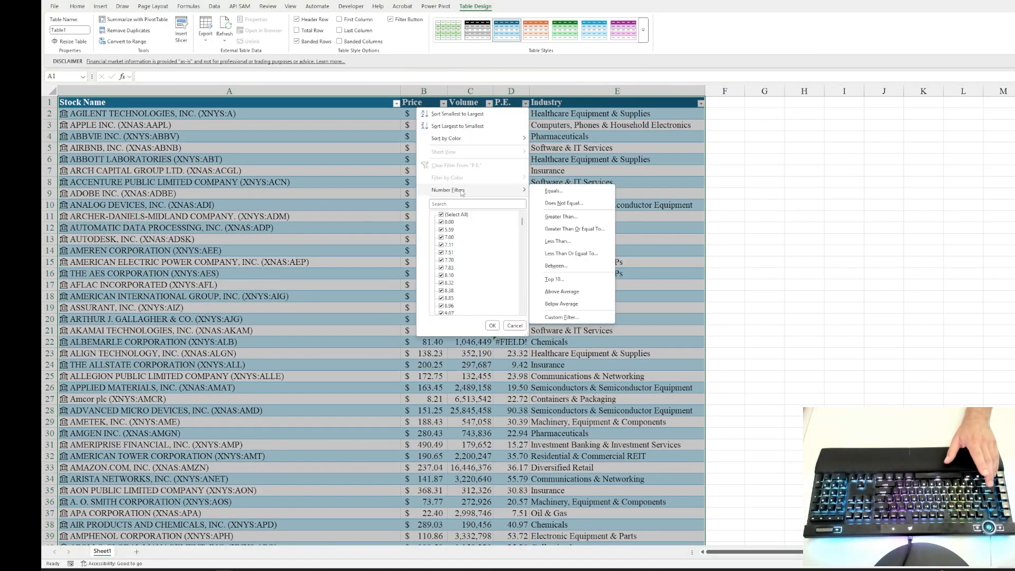
{"action": "left_click", "coordinate": [574, 218]}
{"action": "type", "text": "20"}
{"action": "key", "text": "Return"}
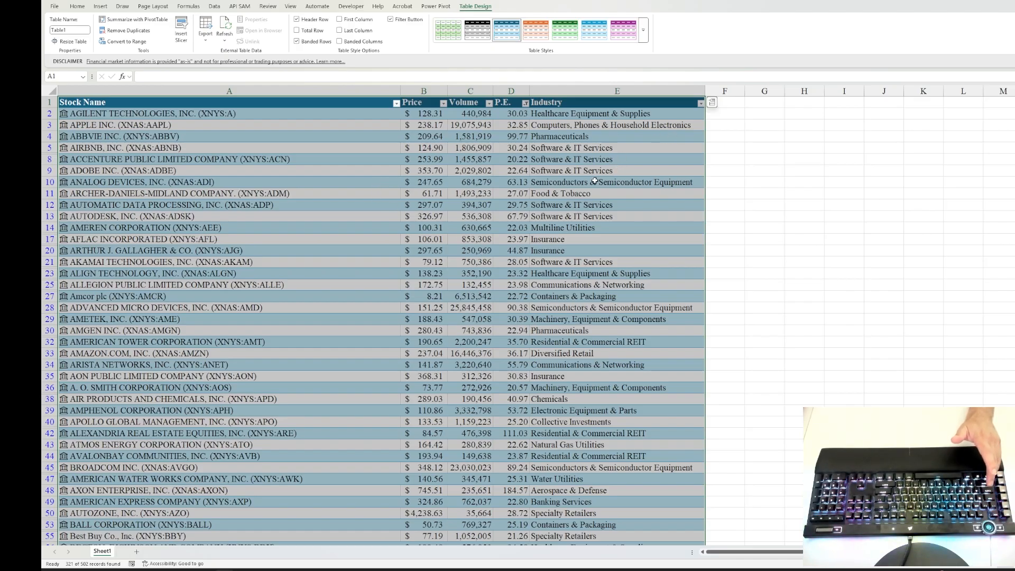
Step: Sort the filtered table by the P.E. column from largest to smallest
{"action": "left_click", "coordinate": [509, 97]}
{"action": "left_click", "coordinate": [525, 103]}
{"action": "left_click", "coordinate": [472, 128]}
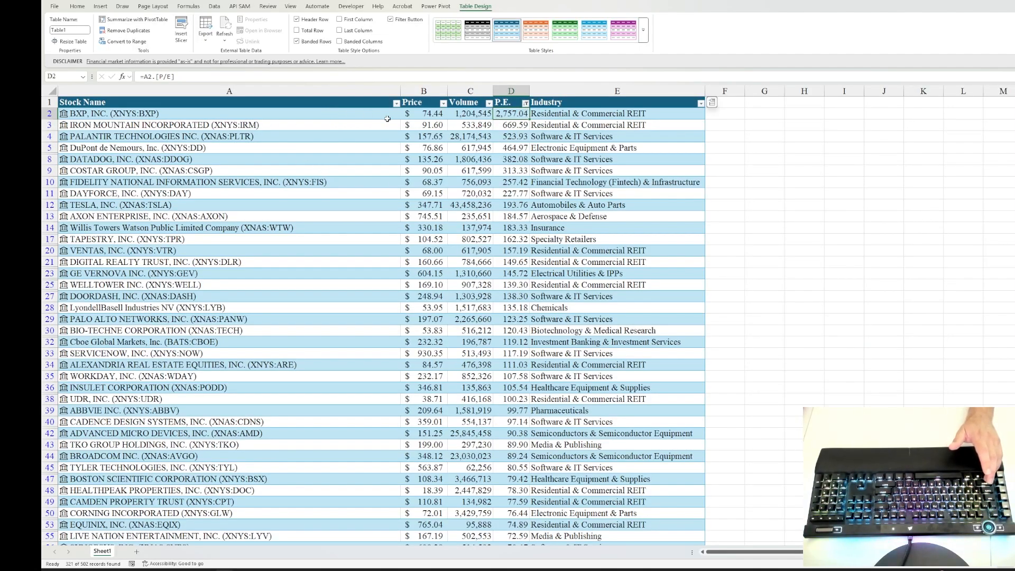
Step: Examine the lowest P.E. values and their companies in the last rows of the filtered, sorted table
{"action": "key", "text": "ctrl+Down"}
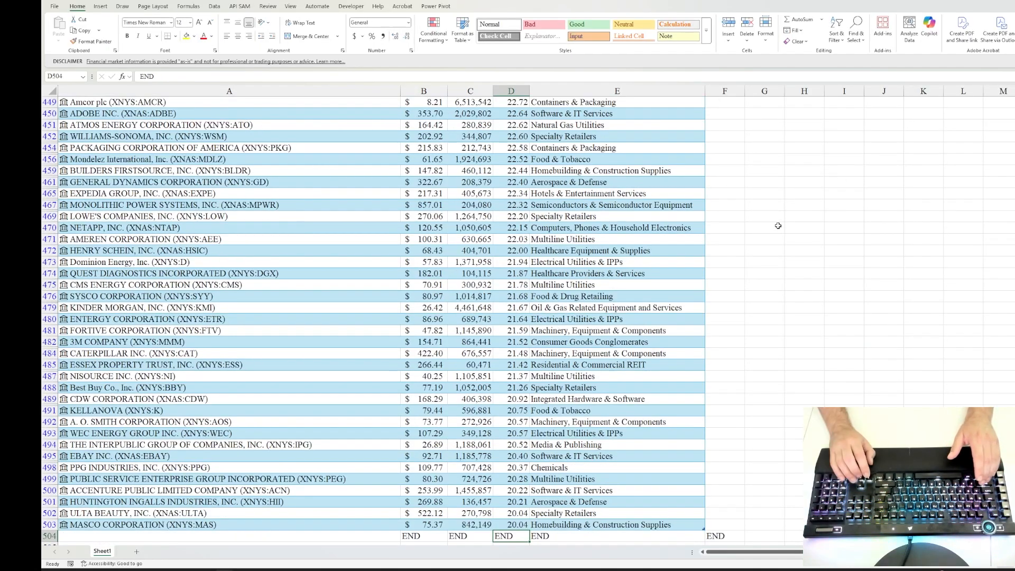
{"action": "key", "text": "Up"}
{"action": "key", "text": "Up"}
{"action": "key", "text": "Up"}
{"action": "key", "text": "Up"}
{"action": "key", "text": "Up"}
{"action": "key", "text": "Up"}
{"action": "key", "text": "Up"}
{"action": "key", "text": "Up"}
{"action": "key", "text": "Up"}
{"action": "key", "text": "Up"}
{"action": "key", "text": "Up"}
{"action": "key", "text": "Up"}
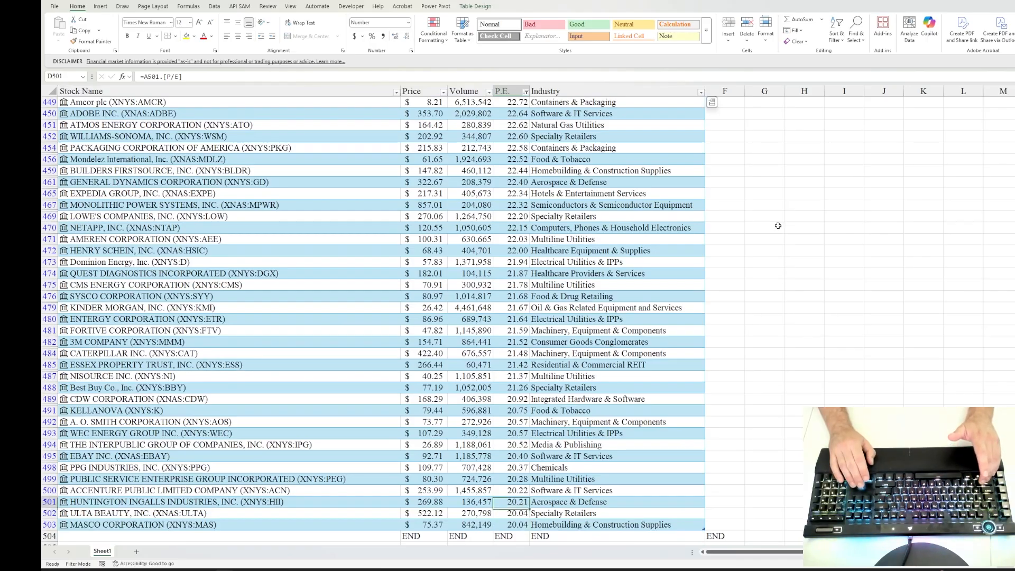
{"action": "key", "text": "Up"}
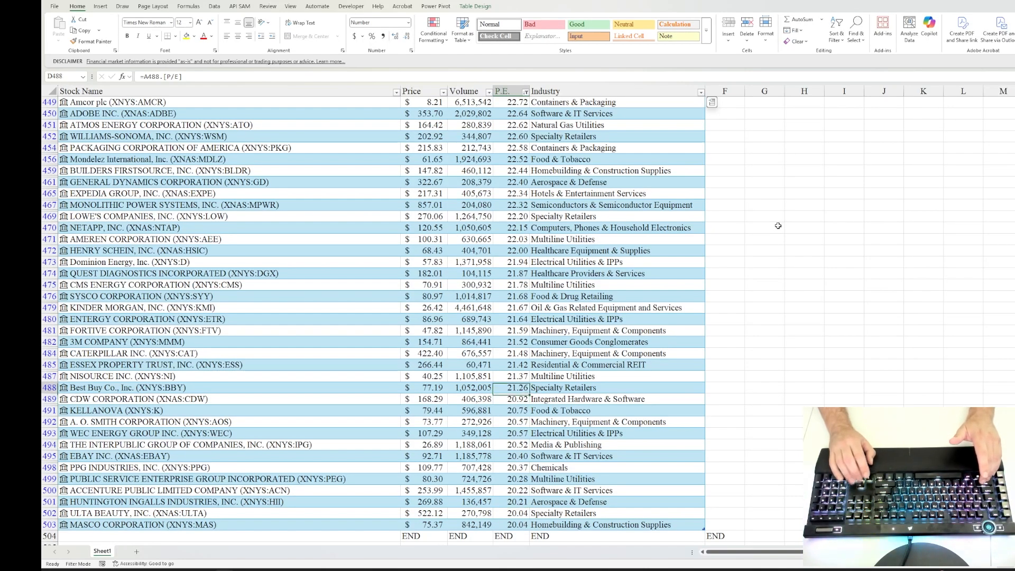
{"action": "key", "text": "Down"}
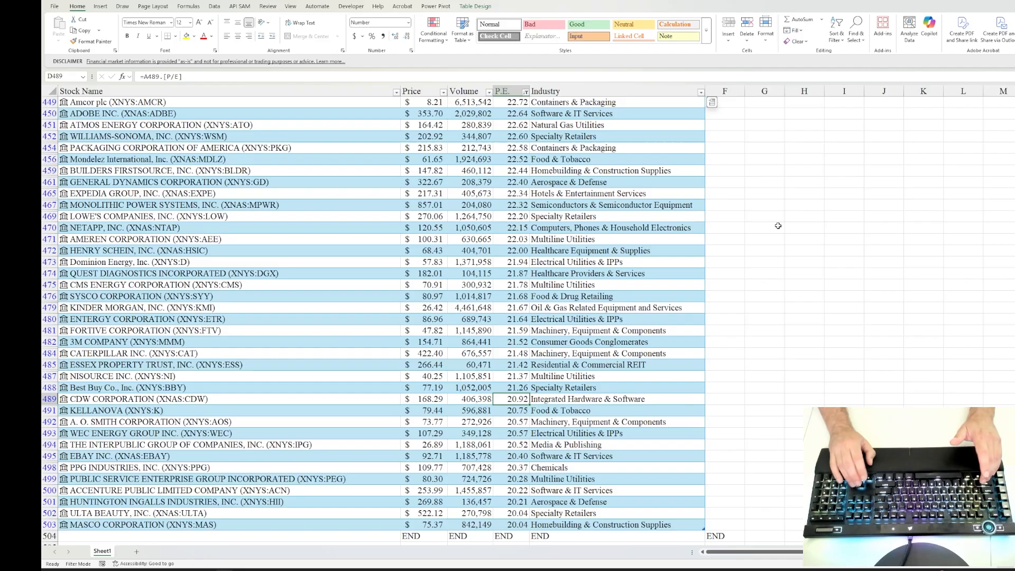
{"action": "key", "text": "Down"}
{"action": "key", "text": "Down"}
{"action": "key", "text": "Down"}
{"action": "key", "text": "Down"}
{"action": "key", "text": "Down"}
{"action": "key", "text": "Down"}
{"action": "key", "text": "Down"}
{"action": "key", "text": "Down"}
{"action": "key", "text": "Down"}
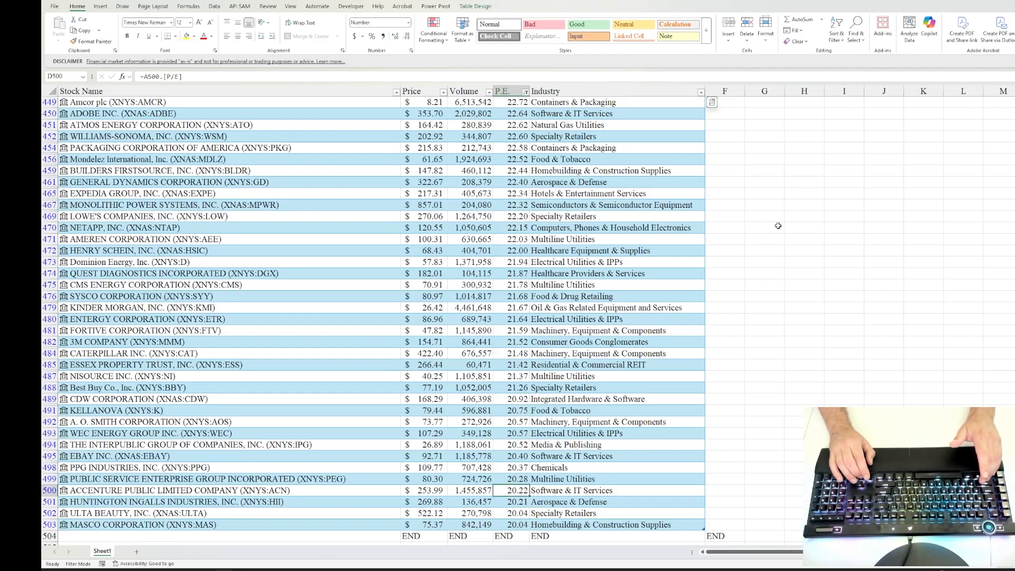
{"action": "key", "text": "Left"}
{"action": "key", "text": "Left"}
{"action": "key", "text": "Left"}
{"action": "key", "text": "Up"}
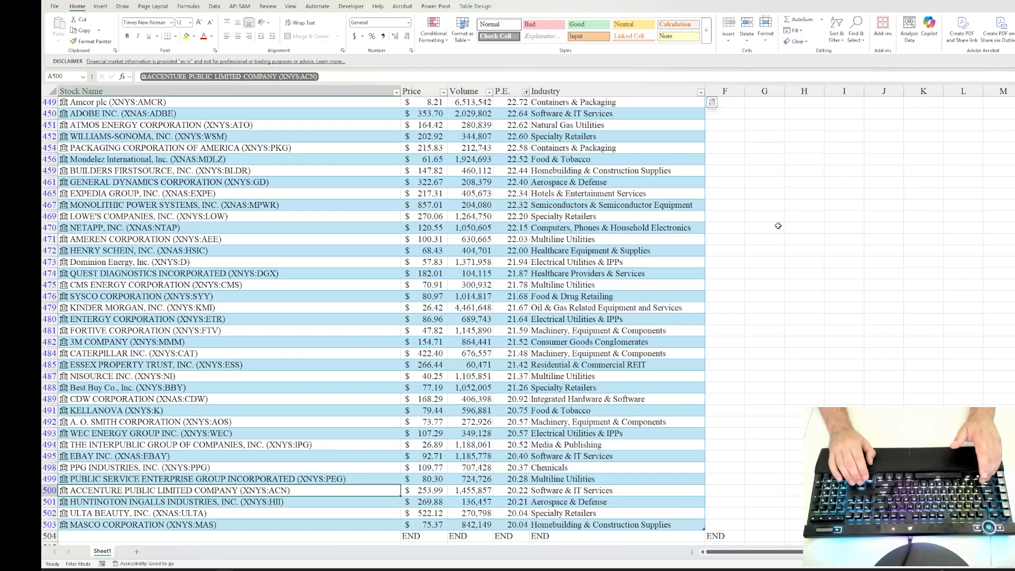
{"action": "key", "text": "Up"}
{"action": "key", "text": "Up"}
{"action": "key", "text": "Up"}
{"action": "key", "text": "Up"}
{"action": "key", "text": "Up"}
{"action": "key", "text": "Up"}
{"action": "key", "text": "Up"}
{"action": "key", "text": "Up"}
{"action": "key", "text": "Up"}
{"action": "key", "text": "Up"}
{"action": "key", "text": "Up"}
{"action": "key", "text": "Up"}
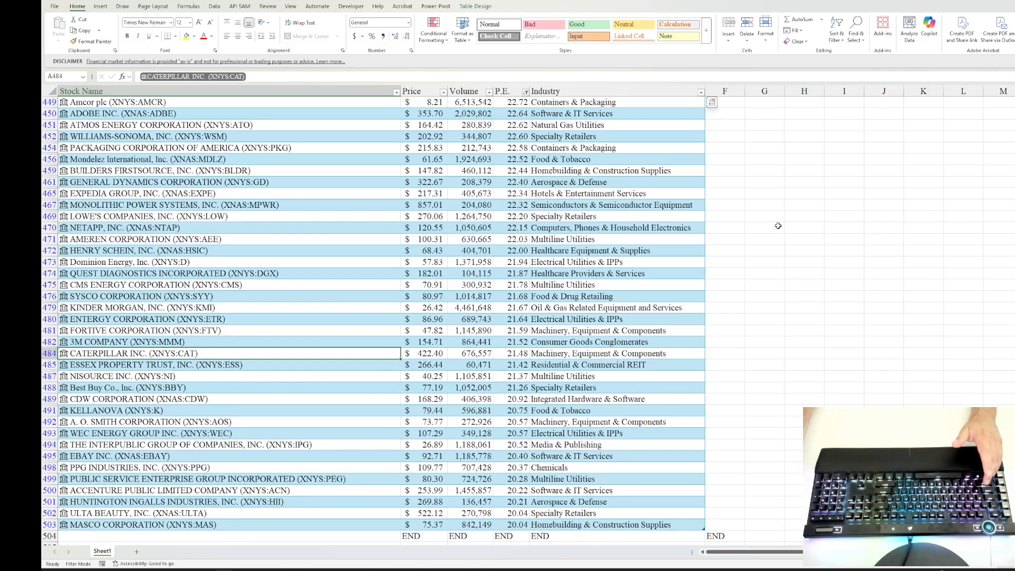
Step: Change the threshold of the P.E. column's number filter to 22
{"action": "left_click", "coordinate": [500, 230]}
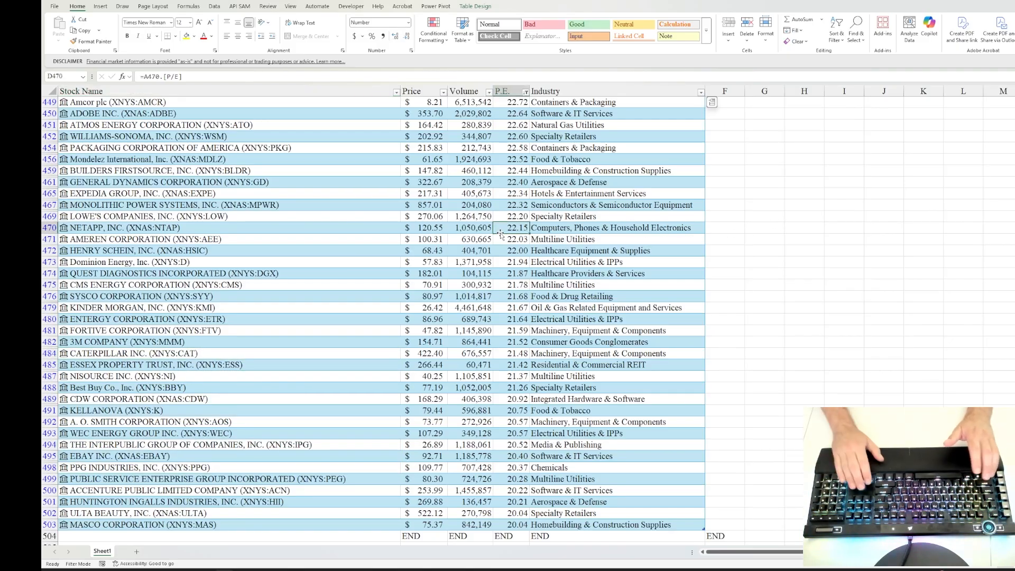
{"action": "key", "text": "ctrl+Up"}
{"action": "left_click", "coordinate": [525, 103]}
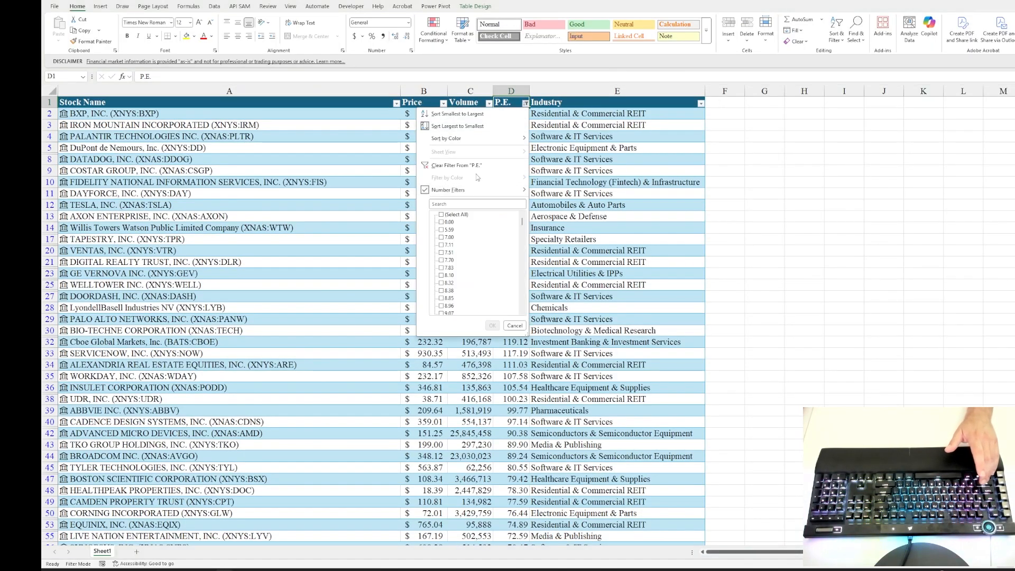
{"action": "left_click", "coordinate": [470, 185]}
{"action": "type", "text": "22"}
{"action": "key", "text": "Return"}
{"action": "key", "text": "ctrl+Down"}
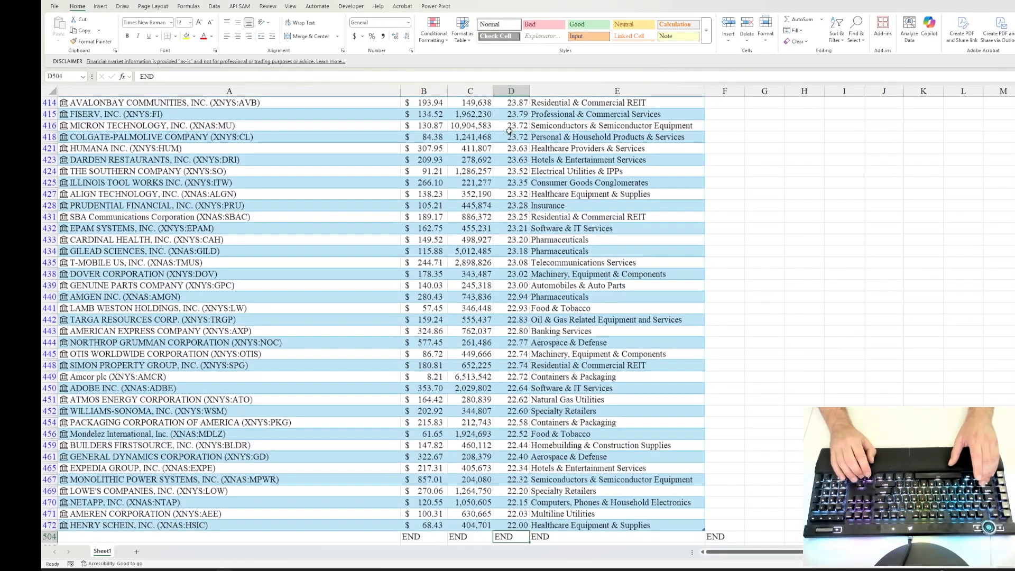
Step: Delete all filtered stock rows below the header, from BXP, INC. through HENRY SCHEIN, INC., as entire sheet rows
{"action": "key", "text": "Left"}
{"action": "key", "text": "Left"}
{"action": "key", "text": "Left"}
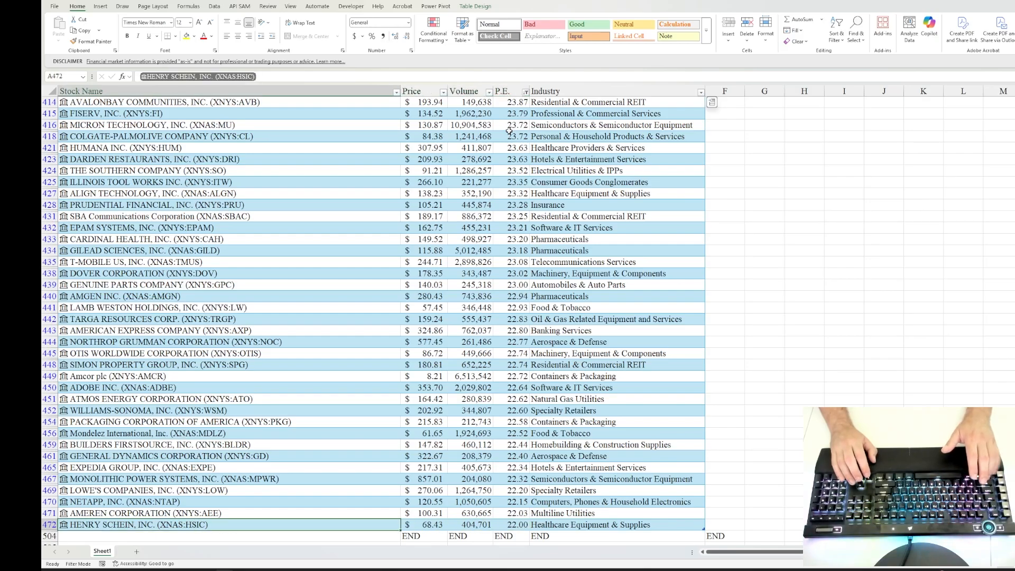
{"action": "key", "text": "ctrl+shift+Up"}
{"action": "key", "text": "ctrl+shift+Right"}
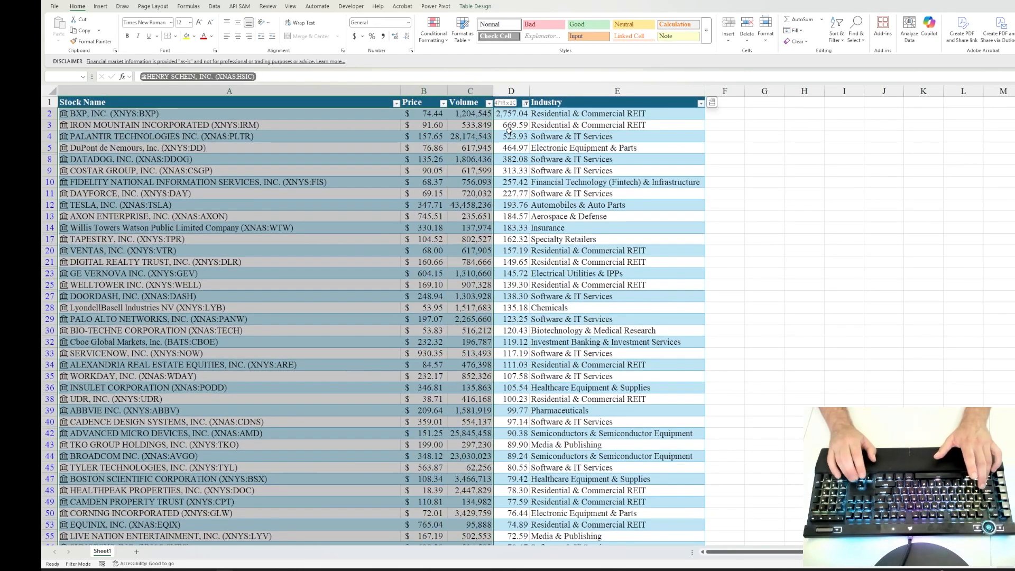
{"action": "key", "text": "ctrl+minus"}
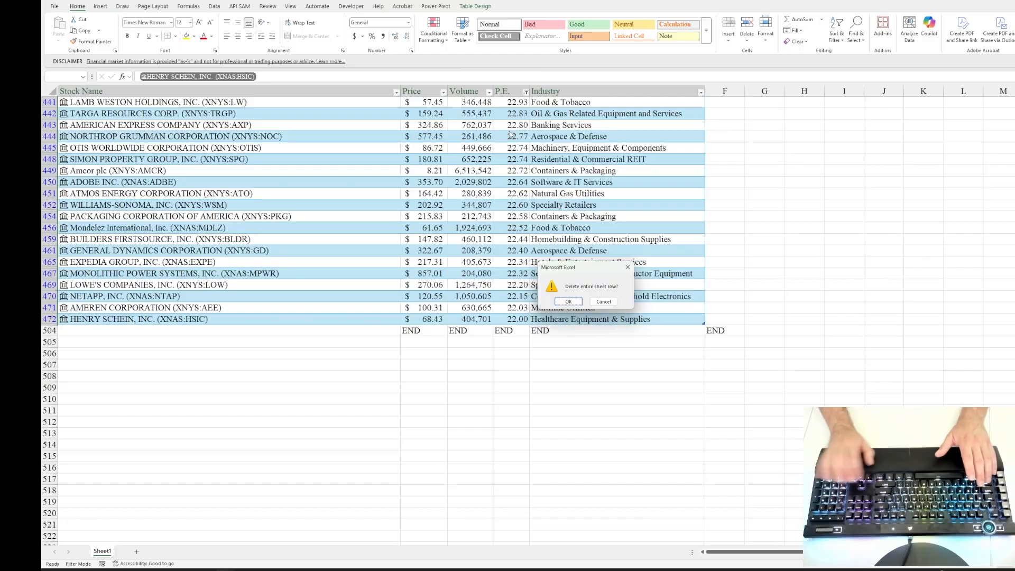
{"action": "key", "text": "Return"}
Step: Clear the filter from the P.E. column to show the remaining stock rows
{"action": "left_click", "coordinate": [501, 145]}
{"action": "key", "text": "ctrl+Up"}
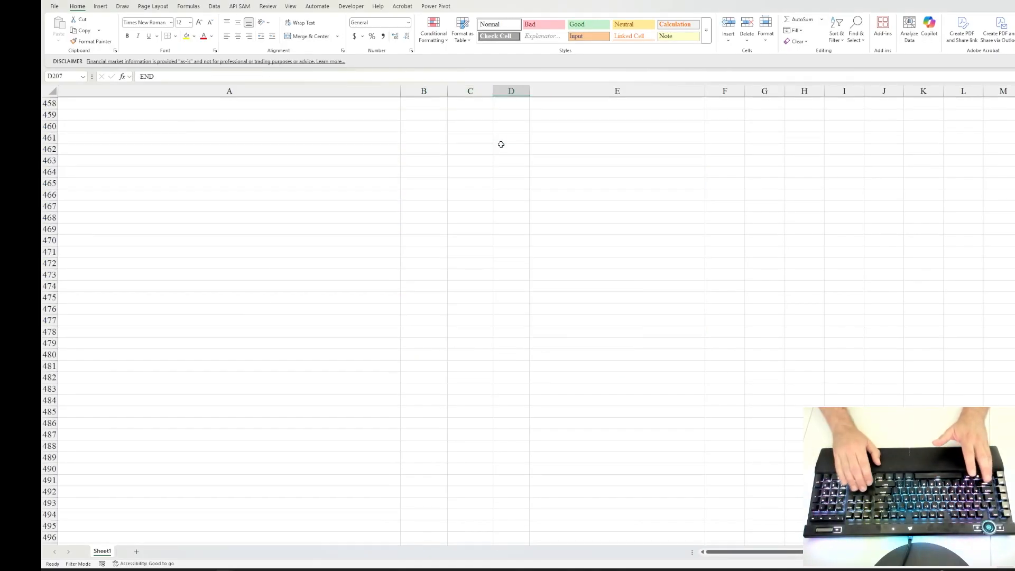
{"action": "key", "text": "ctrl+Up"}
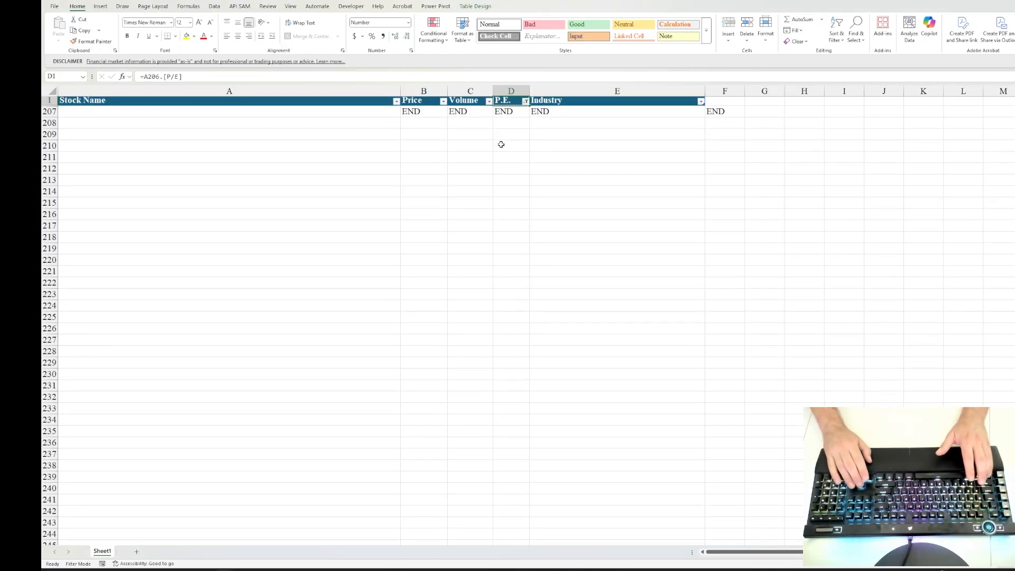
{"action": "left_click", "coordinate": [525, 103]}
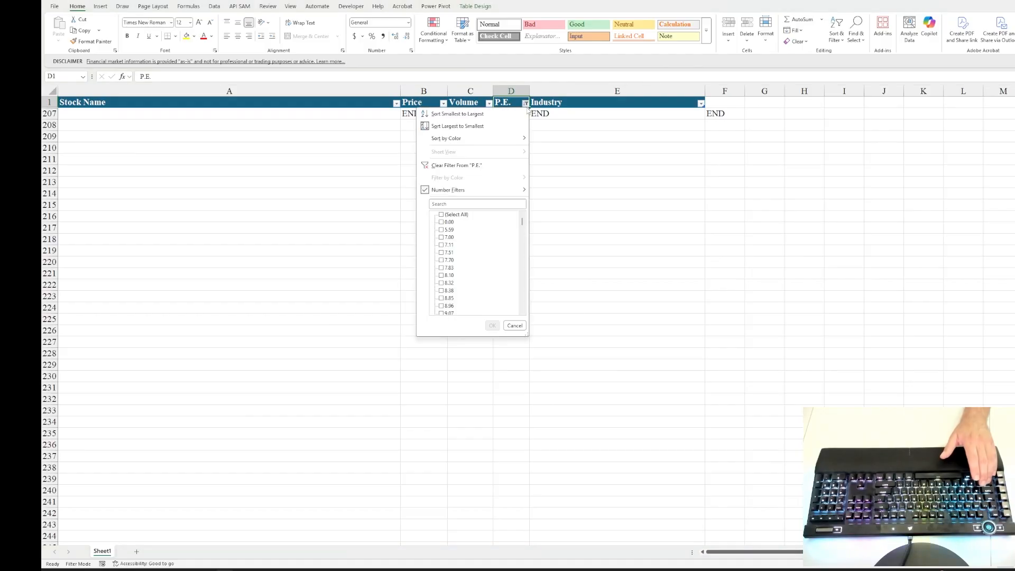
{"action": "left_click", "coordinate": [481, 166]}
{"action": "key", "text": "Down"}
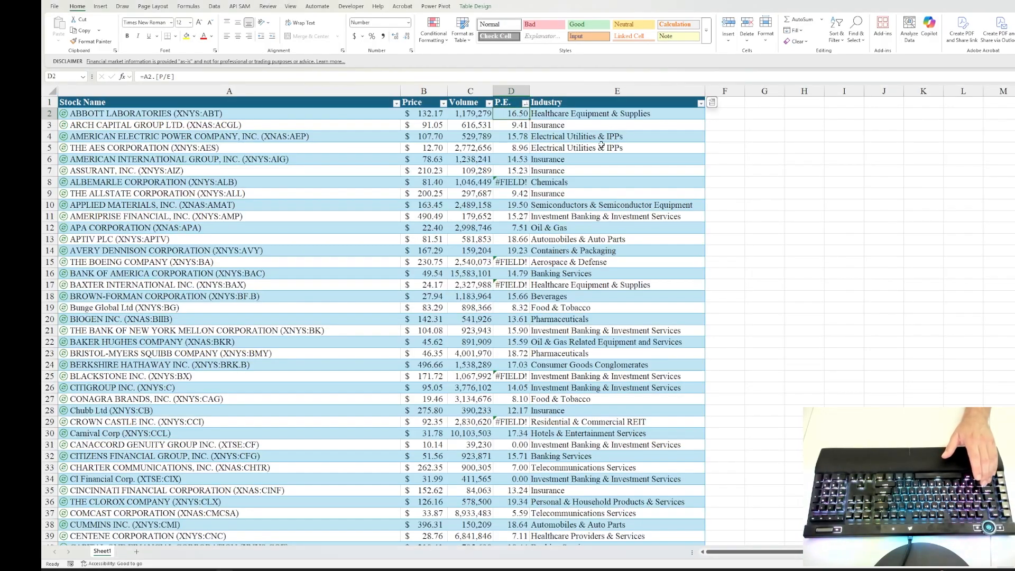
Step: Filter the P.E. column to show only the #FIELD! entries
{"action": "left_click", "coordinate": [525, 103]}
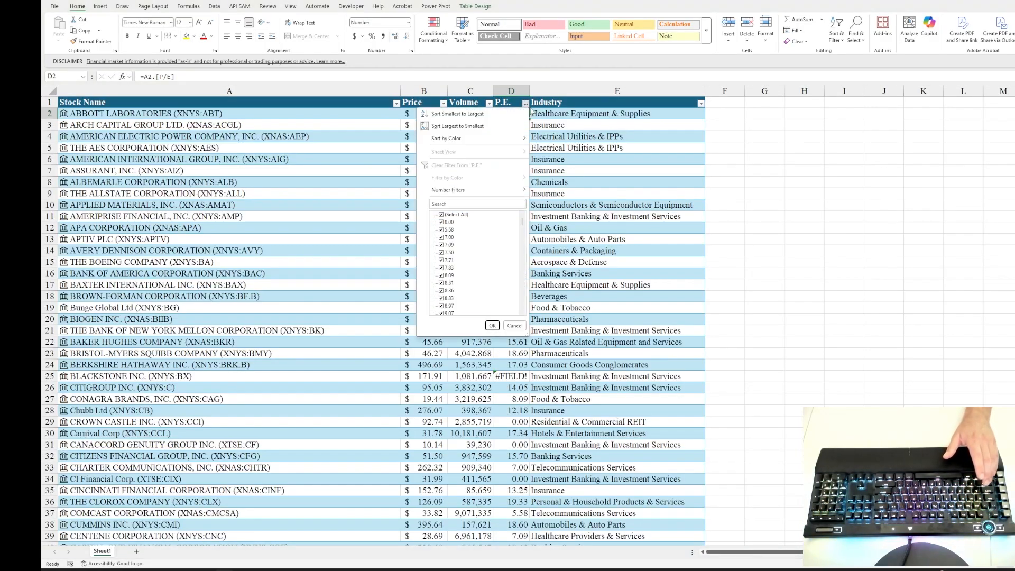
{"action": "scroll", "coordinate": [506, 248], "scroll_direction": "down", "scroll_amount": 15}
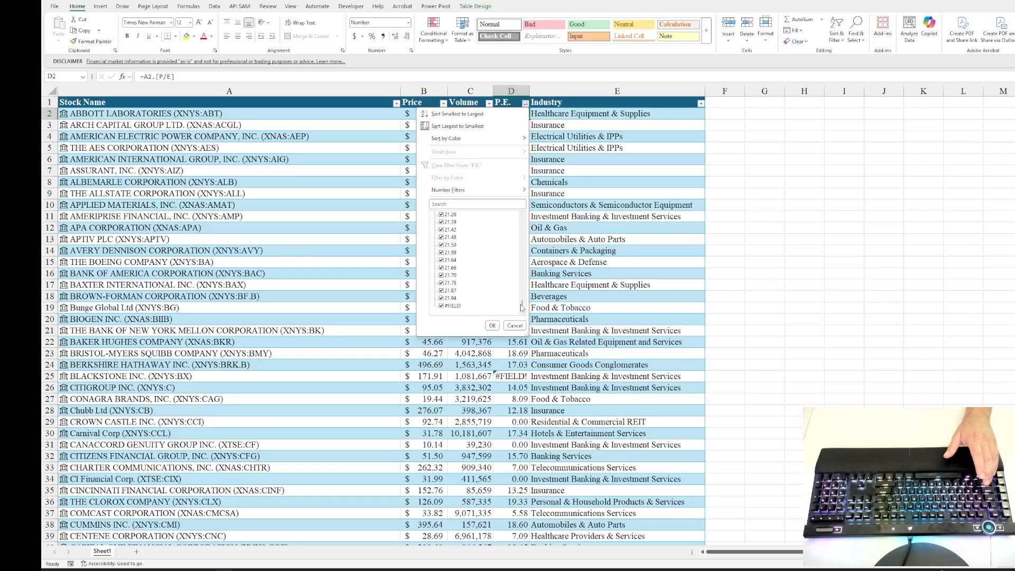
{"action": "mouse_move", "coordinate": [523, 306]}
{"action": "left_mouse_down"}
{"action": "mouse_move", "coordinate": [522, 202]}
{"action": "mouse_move", "coordinate": [523, 310]}
{"action": "left_mouse_up"}
{"action": "left_click", "coordinate": [444, 215]}
{"action": "left_click", "coordinate": [443, 306]}
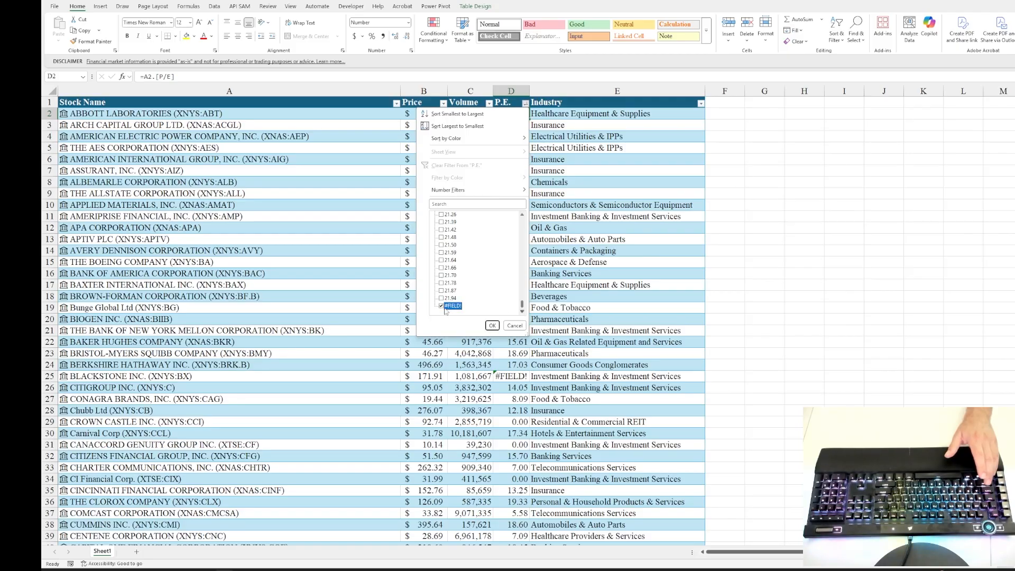
{"action": "left_click", "coordinate": [493, 325]}
Step: Delete all the filtered rows with a #FIELD! P.E., from ALBEMARLE CORPORATION through CONSTELLATION BRANDS, as entire sheet rows
{"action": "left_click", "coordinate": [197, 113]}
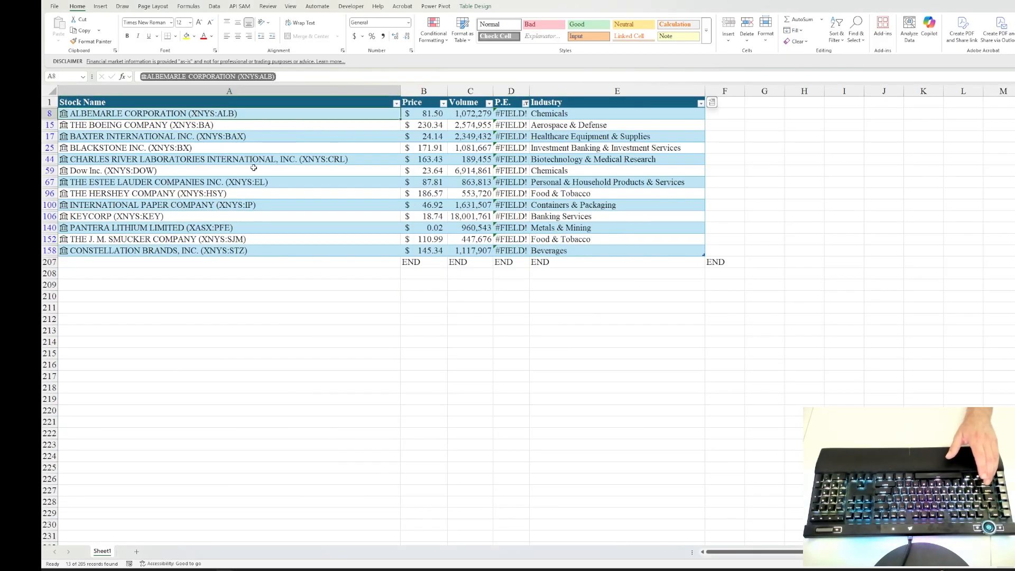
{"action": "key", "text": "shift+Right"}
{"action": "key", "text": "shift+Right"}
{"action": "key", "text": "shift+Right"}
{"action": "key", "text": "shift+Right"}
{"action": "key", "text": "shift+Down"}
{"action": "key", "text": "shift+Down"}
{"action": "key", "text": "shift+Down"}
{"action": "key", "text": "shift+Down"}
{"action": "key", "text": "shift+Down"}
{"action": "key", "text": "shift+Down"}
{"action": "key", "text": "shift+Down"}
{"action": "key", "text": "shift+Down"}
{"action": "key", "text": "shift+Down"}
{"action": "key", "text": "shift+Down"}
{"action": "key", "text": "shift+Down"}
{"action": "key", "text": "shift+Down"}
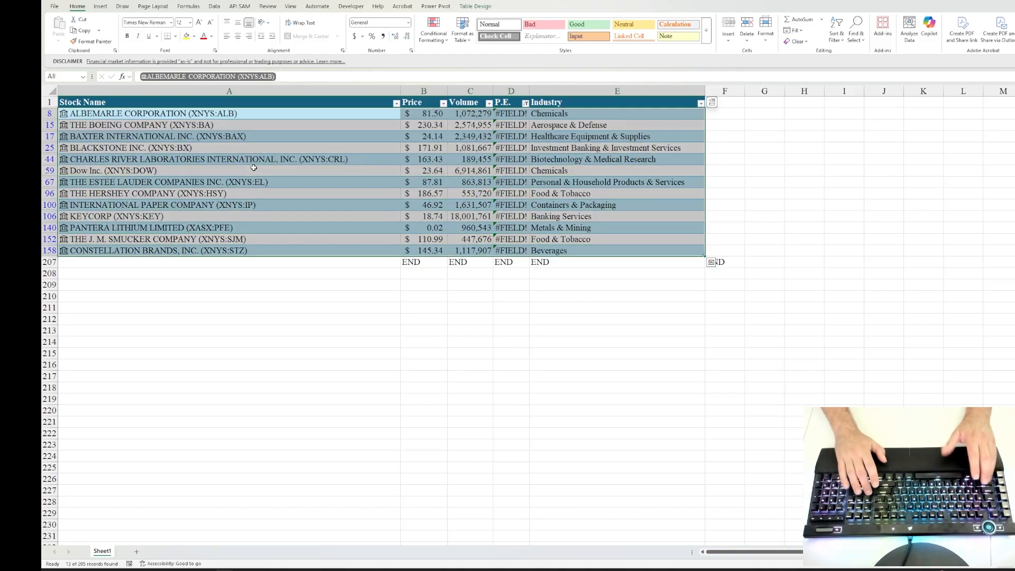
{"action": "key", "text": "ctrl+minus"}
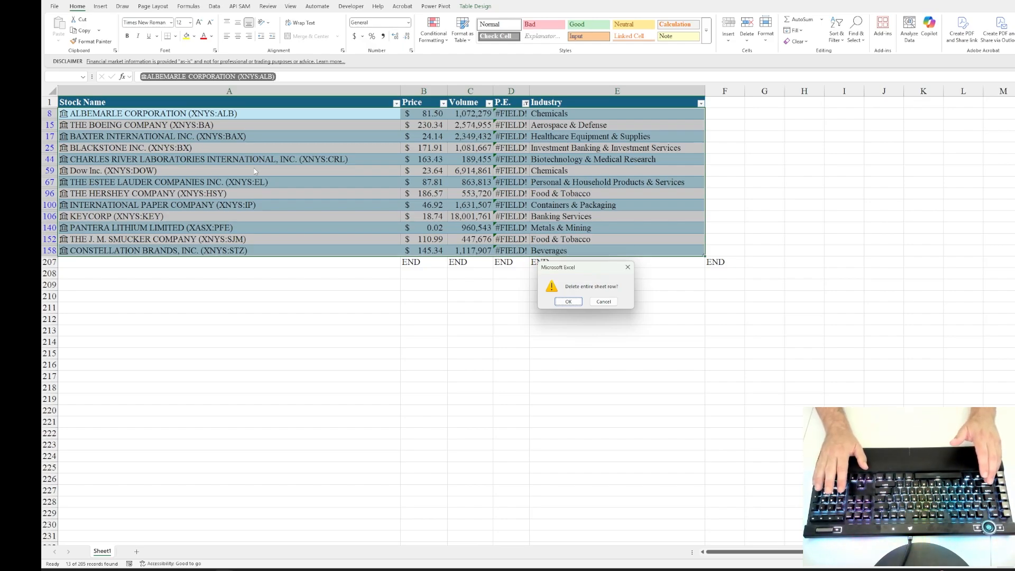
{"action": "key", "text": "Return"}
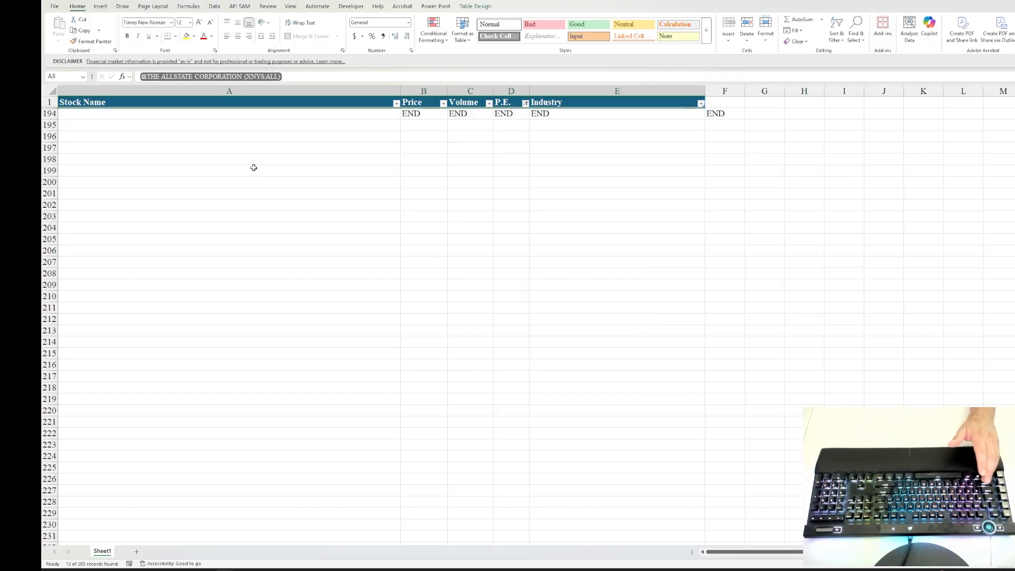
Step: Remove the #FIELD! filter from the P.E. column and check the remaining stock list down to its last row
{"action": "left_click", "coordinate": [526, 103]}
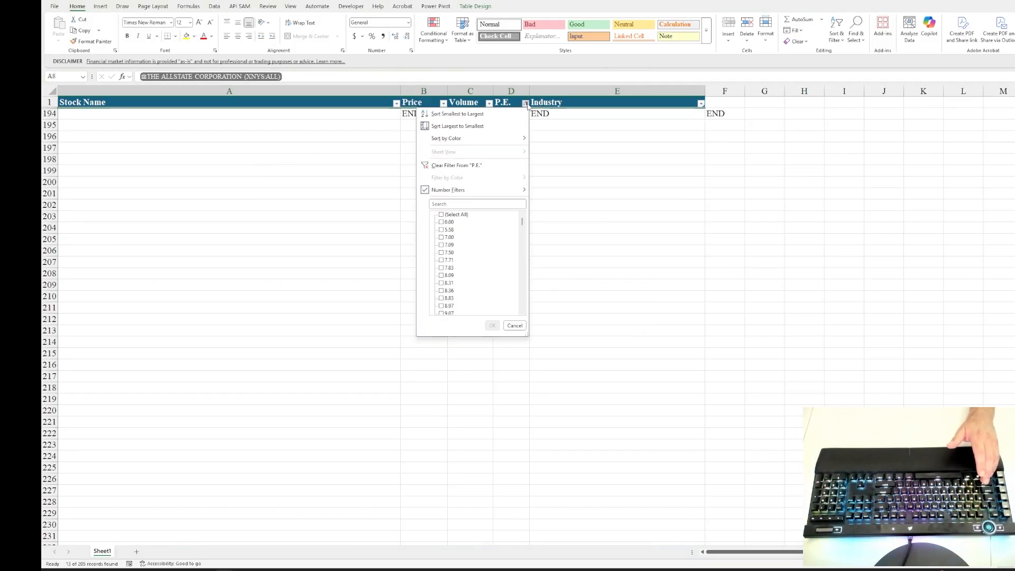
{"action": "mouse_move", "coordinate": [494, 188]}
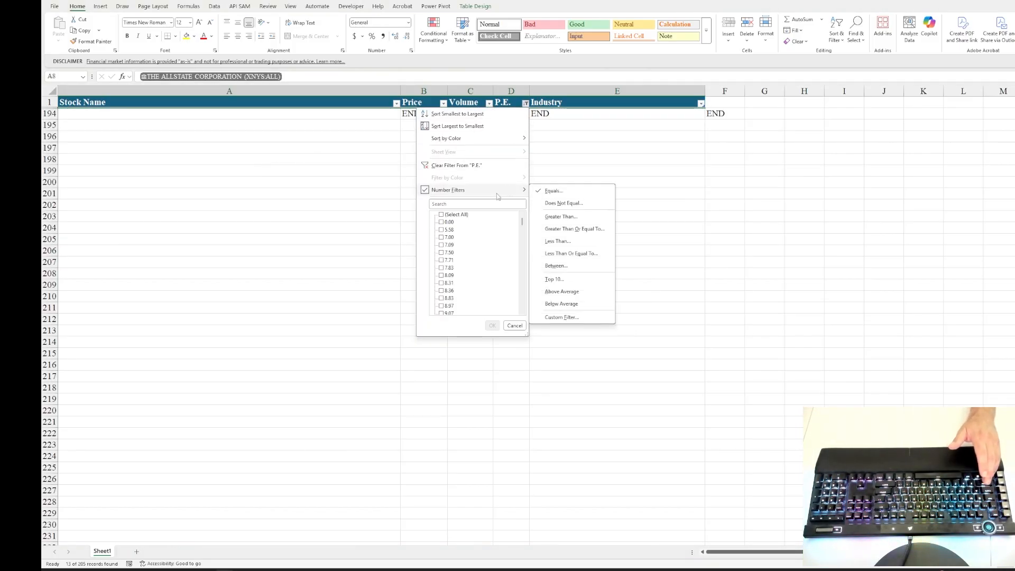
{"action": "left_click", "coordinate": [485, 166]}
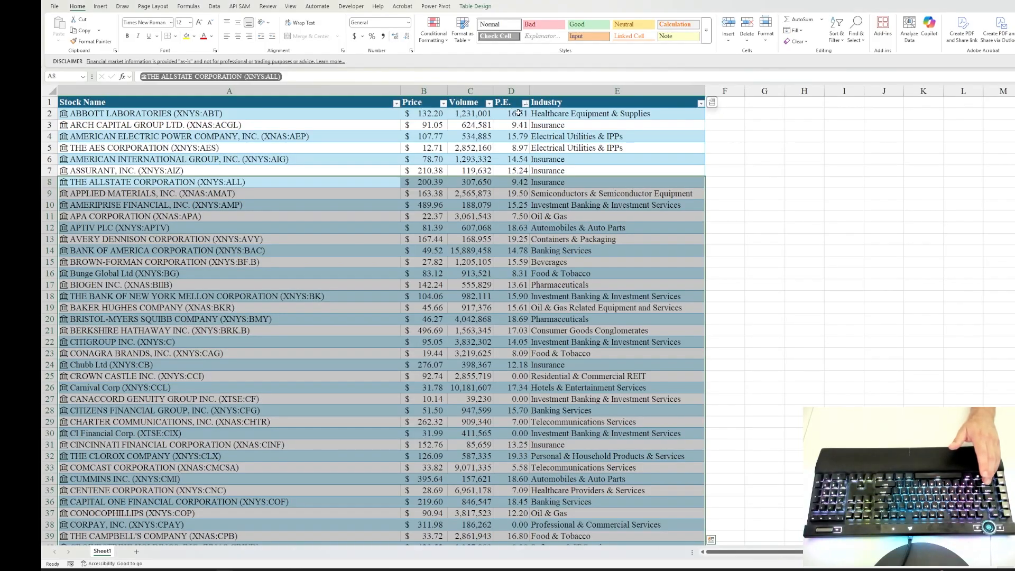
{"action": "left_click", "coordinate": [519, 113]}
{"action": "key", "text": "Left"}
{"action": "key", "text": "Left"}
{"action": "key", "text": "Left"}
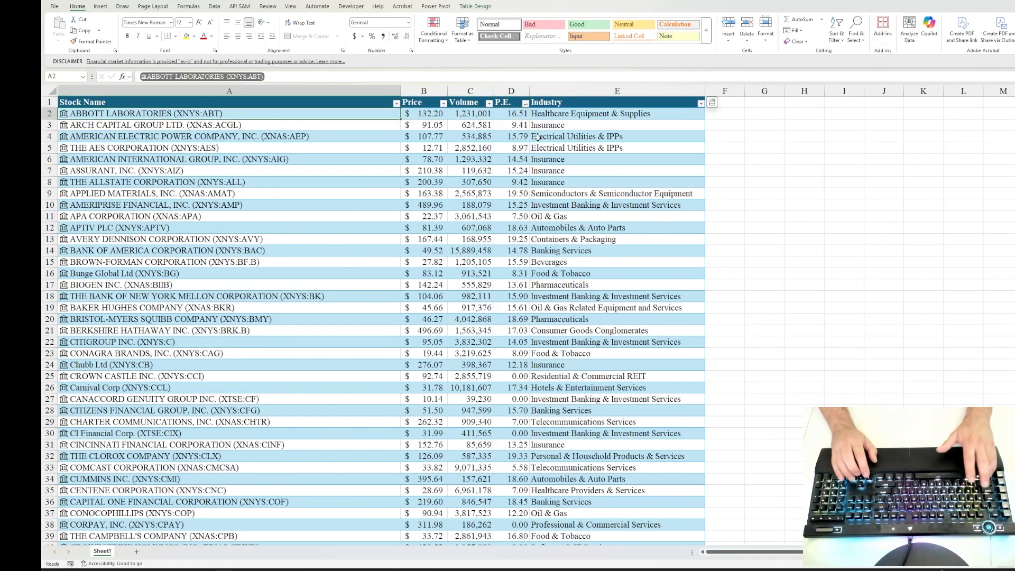
{"action": "key", "text": "ctrl+shift+Down"}
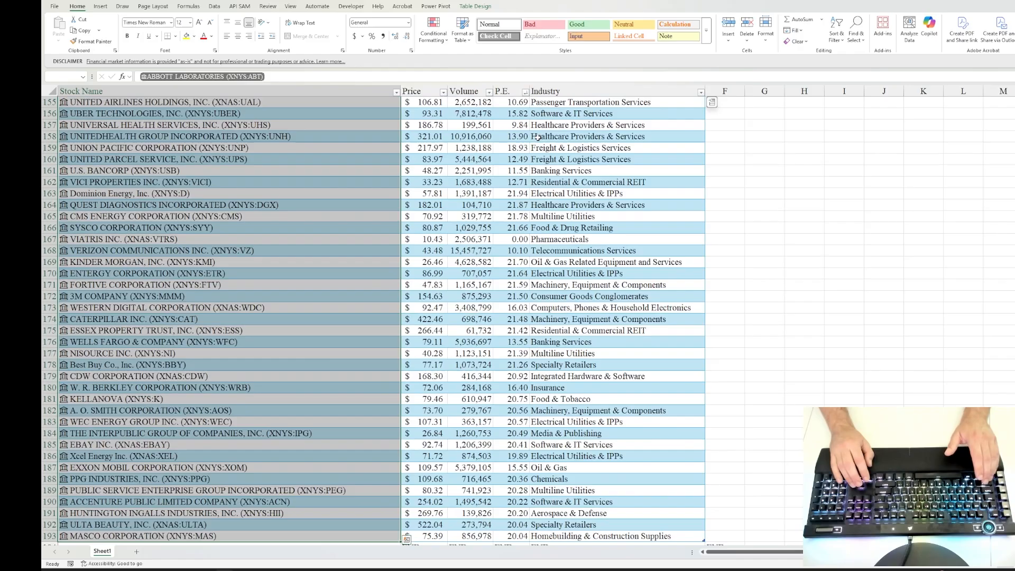
Step: Sort the table by the P.E. column from smallest to largest
{"action": "key", "text": "ctrl+Home"}
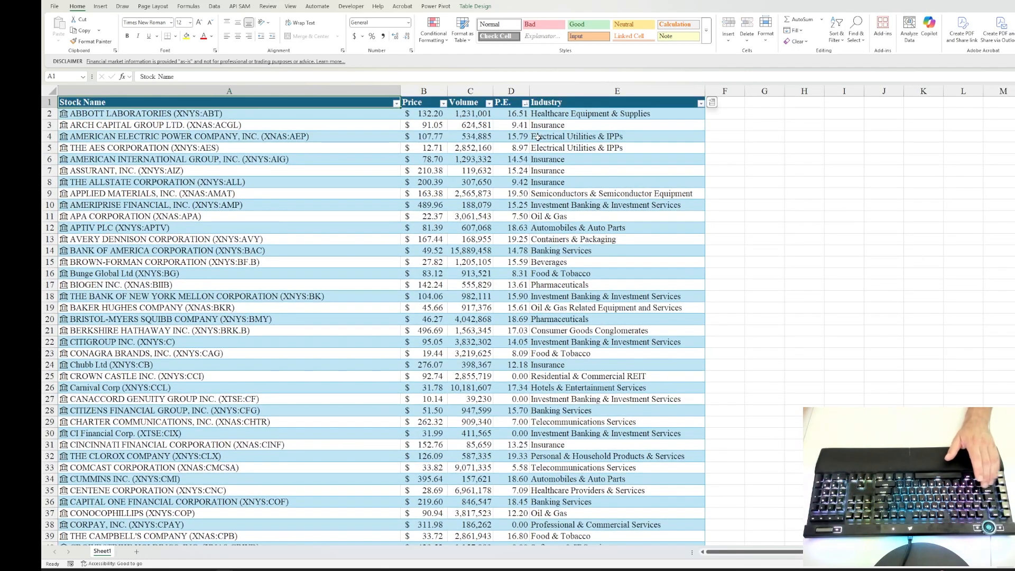
{"action": "left_click", "coordinate": [525, 103]}
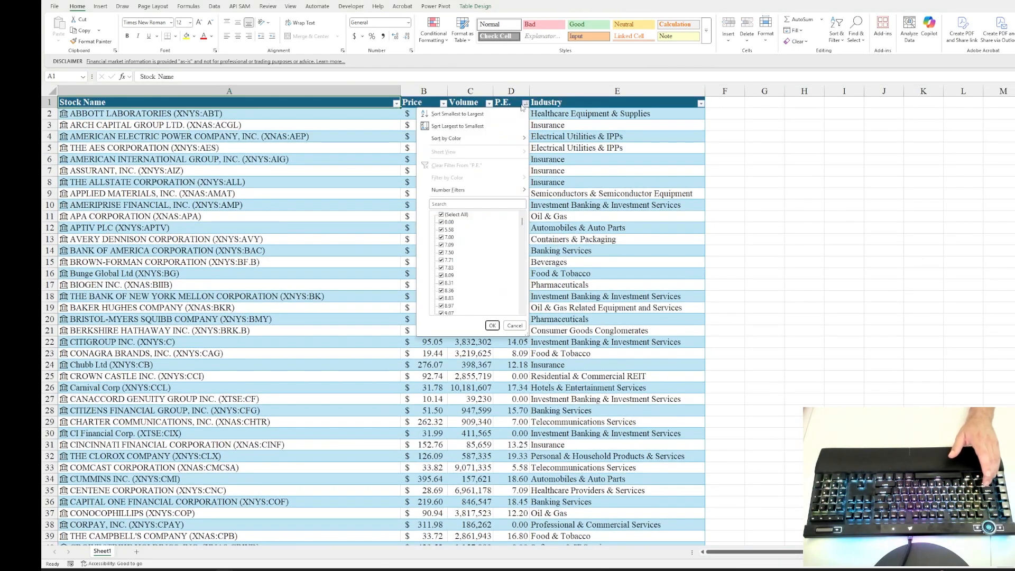
{"action": "left_click", "coordinate": [457, 114]}
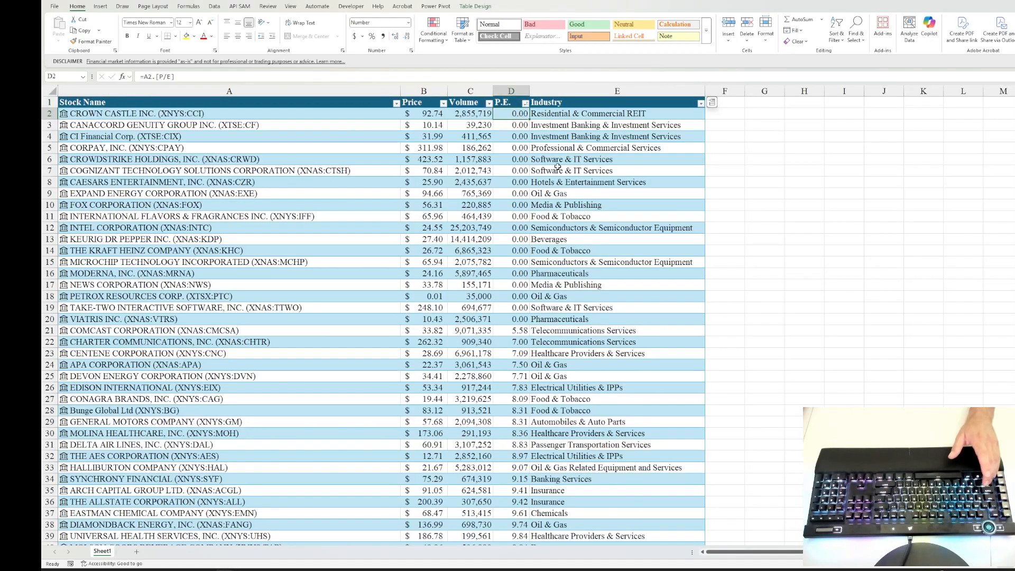
Step: Delete the stock rows with a P.E. of 0.00, from CROWN CASTLE INC. in row 2 through VIATRIS INC. in row 20
{"action": "key", "text": "Left"}
{"action": "key", "text": "Left"}
{"action": "key", "text": "Left"}
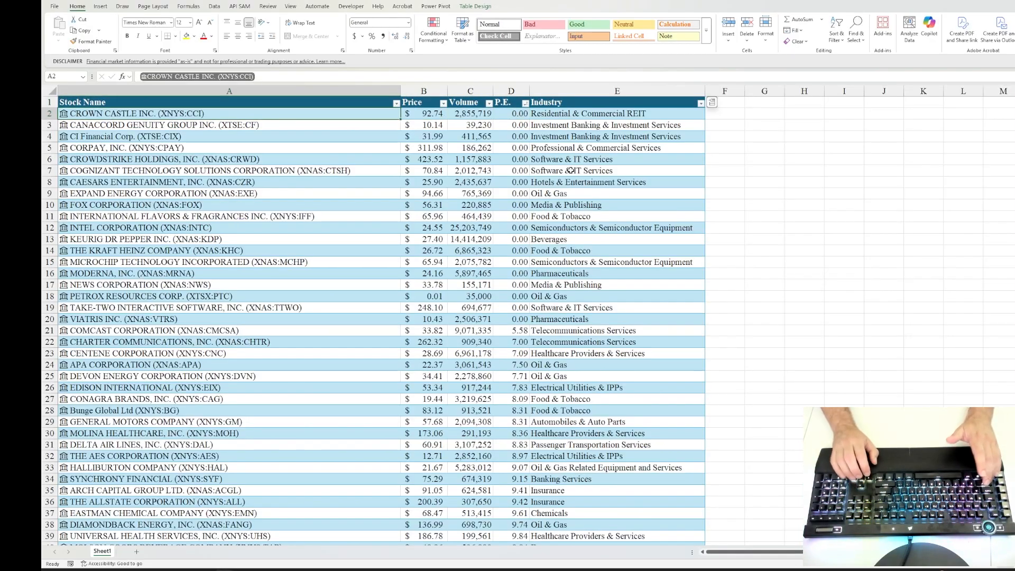
{"action": "key", "text": "shift+Right"}
{"action": "key", "text": "shift+Right"}
{"action": "key", "text": "shift+Right"}
{"action": "key", "text": "shift+Right"}
{"action": "key", "text": "shift+Down"}
{"action": "key", "text": "shift+Down"}
{"action": "key", "text": "shift+Down"}
{"action": "key", "text": "shift+Down"}
{"action": "key", "text": "shift+Down"}
{"action": "key", "text": "shift+Down"}
{"action": "key", "text": "shift+Down"}
{"action": "key", "text": "shift+Down"}
{"action": "key", "text": "shift+Down"}
{"action": "key", "text": "shift+Down"}
{"action": "key", "text": "shift+Down"}
{"action": "key", "text": "shift+Down"}
{"action": "key", "text": "shift+Down"}
{"action": "key", "text": "shift+Down"}
{"action": "key", "text": "shift+Down"}
{"action": "key", "text": "shift+Down"}
{"action": "key", "text": "shift+Down"}
{"action": "key", "text": "shift+Down"}
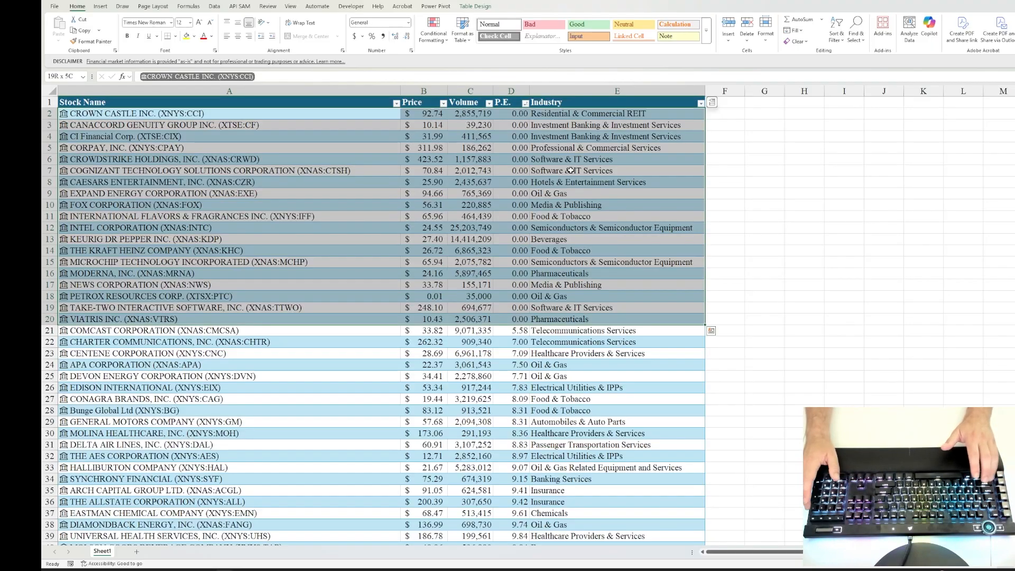
{"action": "key", "text": "ctrl+minus"}
{"action": "key", "text": "Left"}
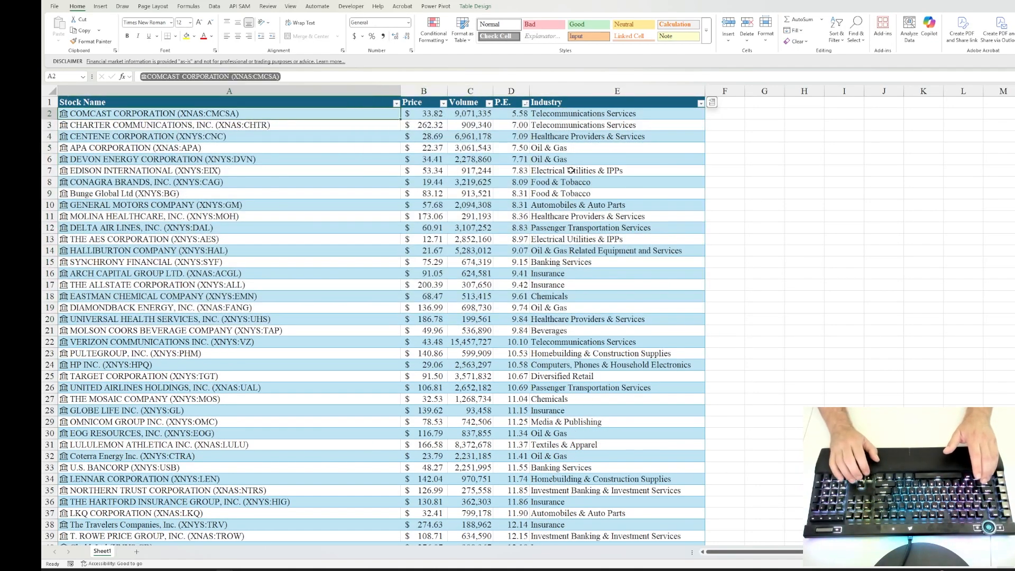
Step: Check the extent of the stock list from COMCAST CORPORATION in row 2 down to its last row
{"action": "key", "text": "ctrl+shift+Down"}
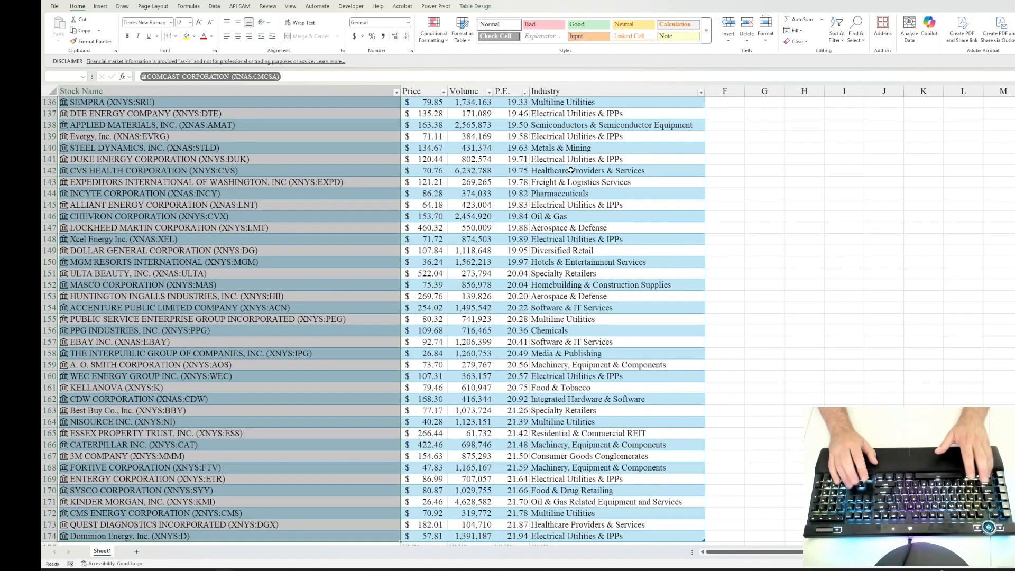
{"action": "key", "text": "ctrl+Up"}
{"action": "key", "text": "Down"}
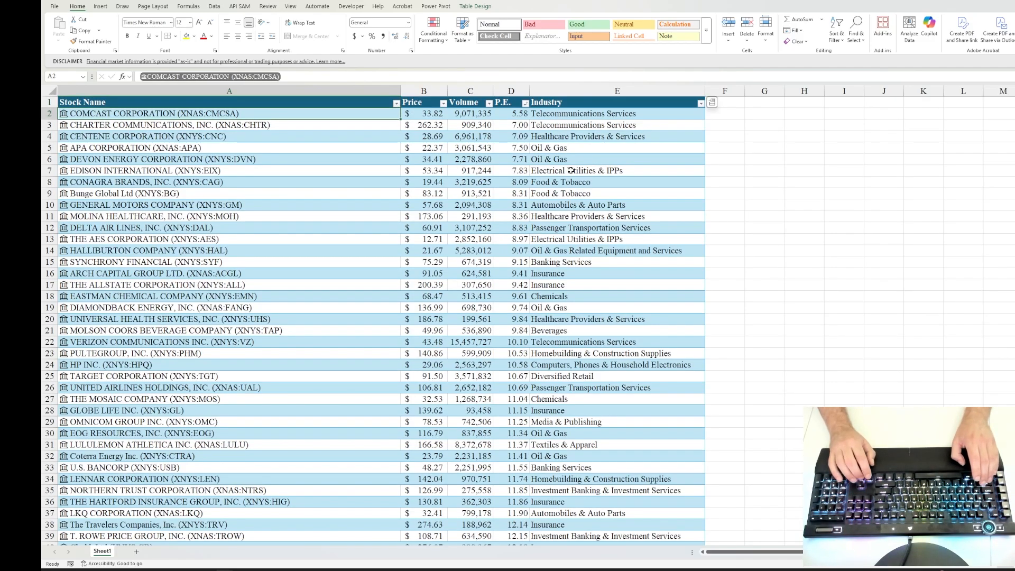
Step: In the Industry column's filter, exclude Automobiles & Auto Parts, Banking Services, Beverages, Computers, Phones & Household Electronics, and Containers & Packaging
{"action": "key", "text": "Right"}
{"action": "key", "text": "Right"}
{"action": "key", "text": "Right"}
{"action": "key", "text": "Right"}
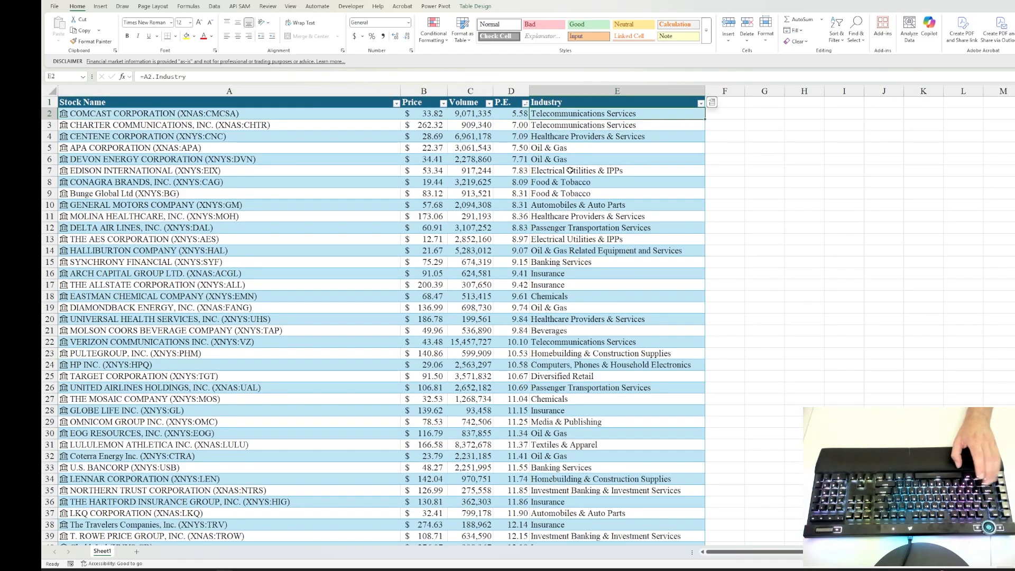
{"action": "left_click", "coordinate": [701, 103]}
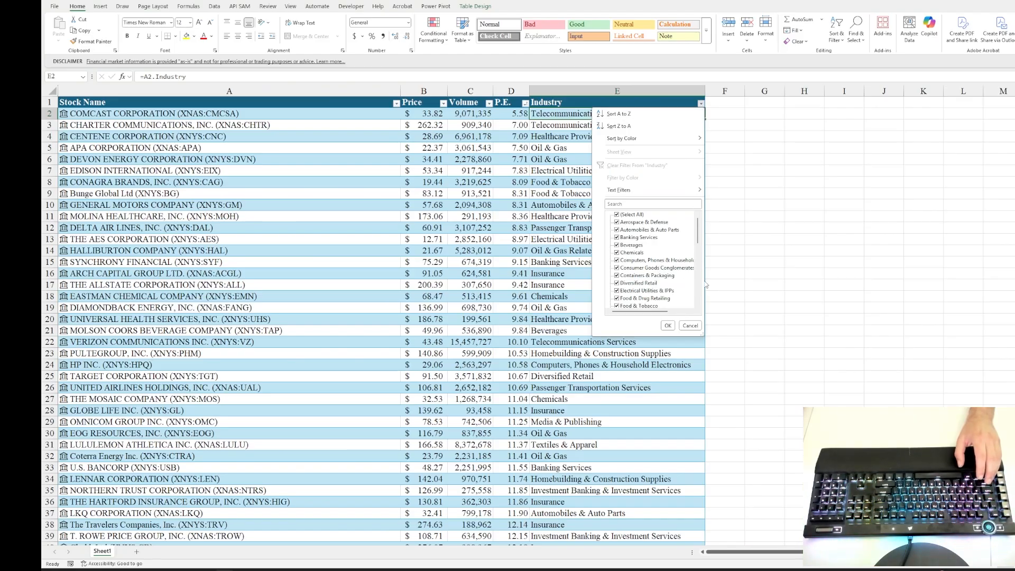
{"action": "scroll", "coordinate": [654, 259], "scroll_direction": "down", "scroll_amount": 2}
{"action": "scroll", "coordinate": [671, 266], "scroll_direction": "down", "scroll_amount": 1}
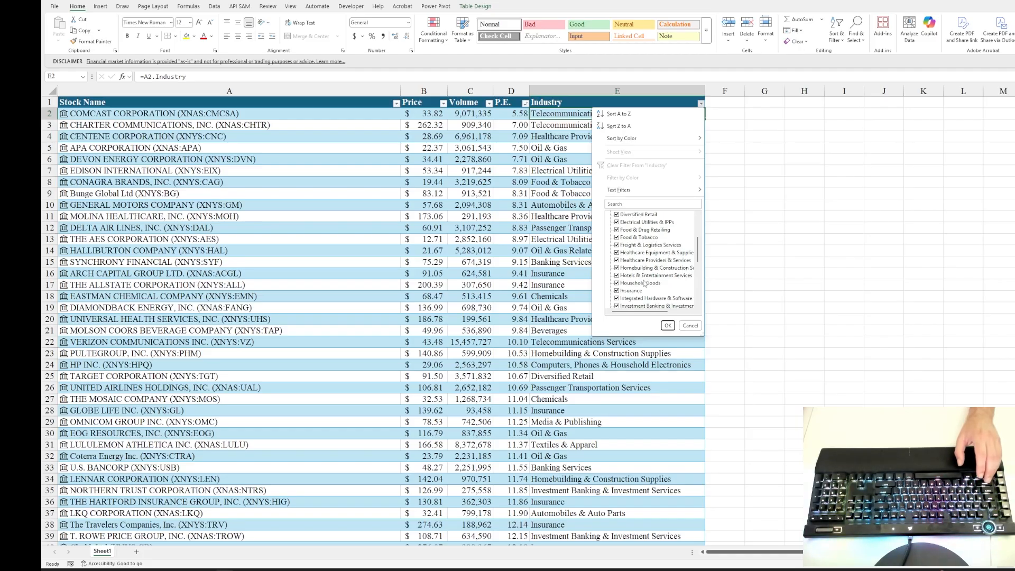
{"action": "scroll", "coordinate": [644, 284], "scroll_direction": "up", "scroll_amount": 3}
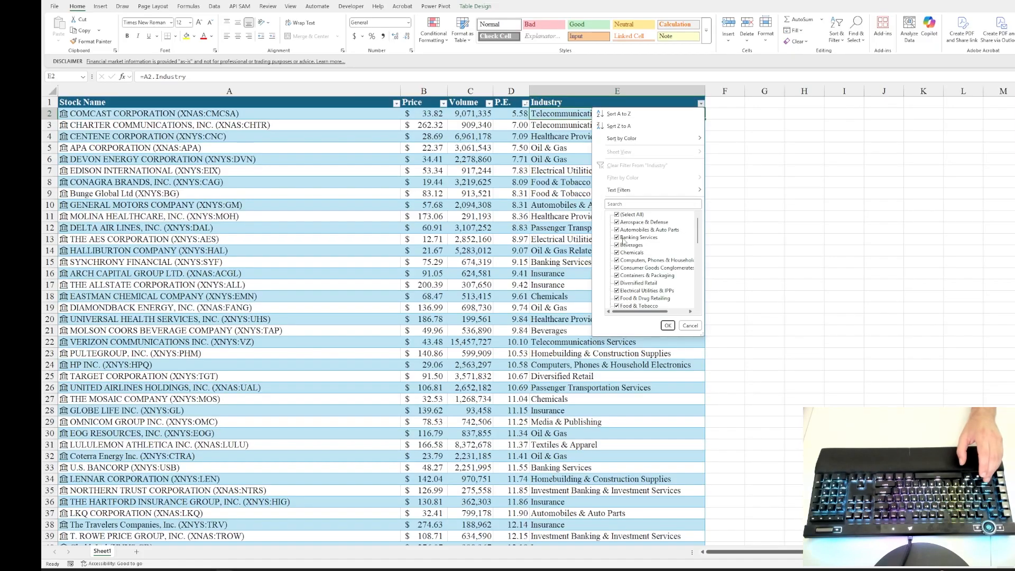
{"action": "left_click", "coordinate": [617, 230]}
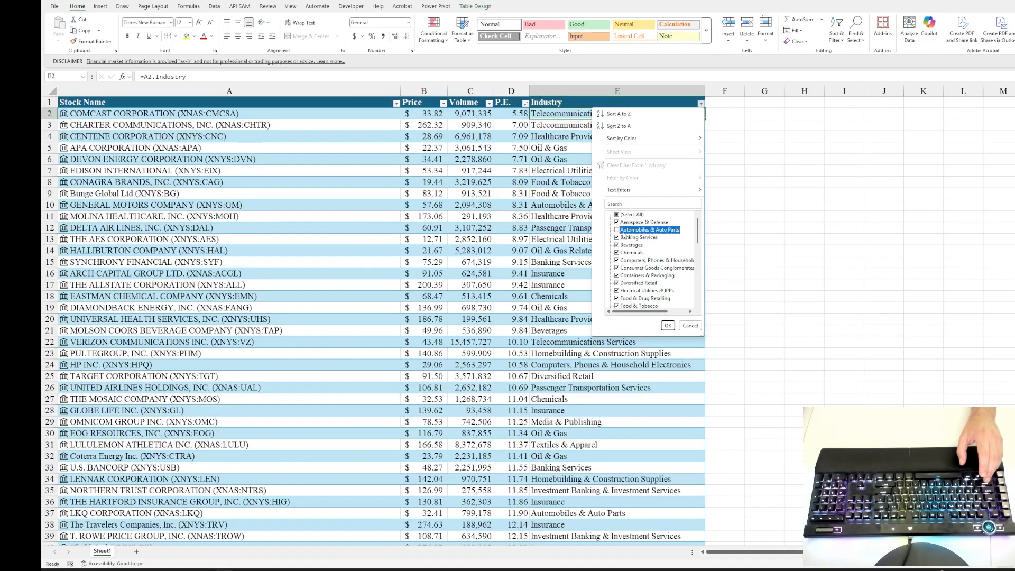
{"action": "left_click", "coordinate": [617, 237]}
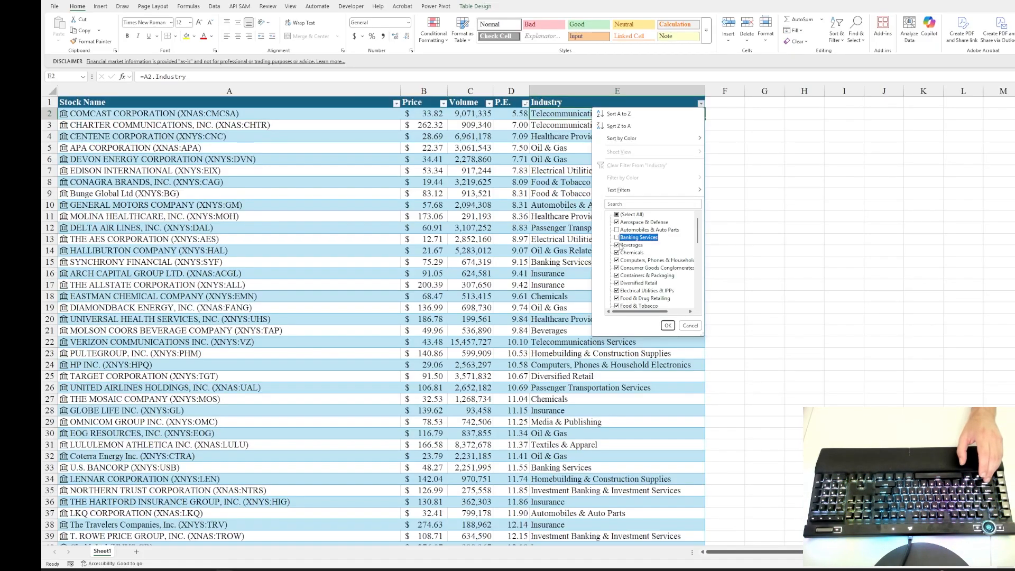
{"action": "left_click", "coordinate": [617, 245]}
{"action": "left_click", "coordinate": [617, 261]}
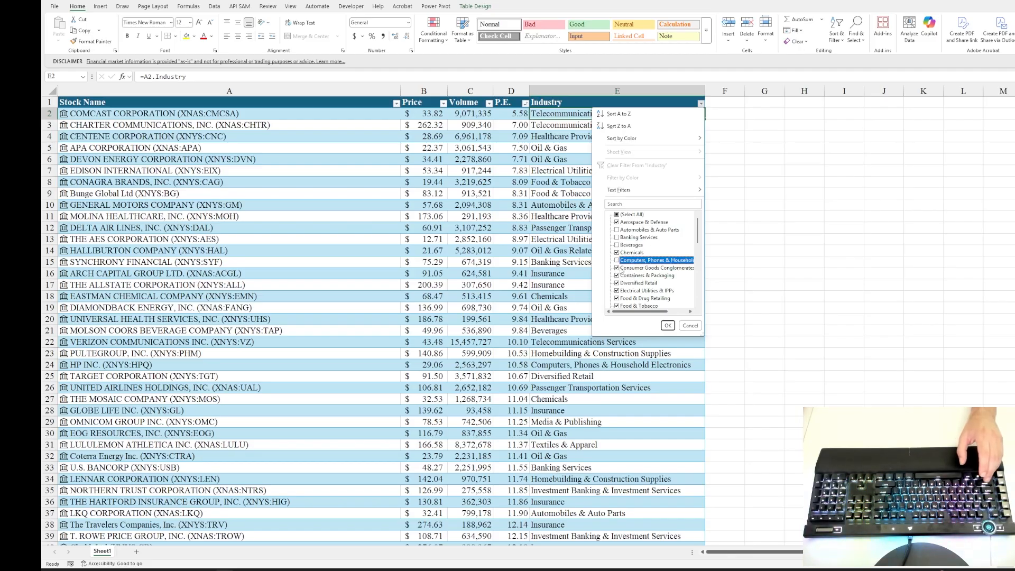
{"action": "left_click", "coordinate": [618, 276]}
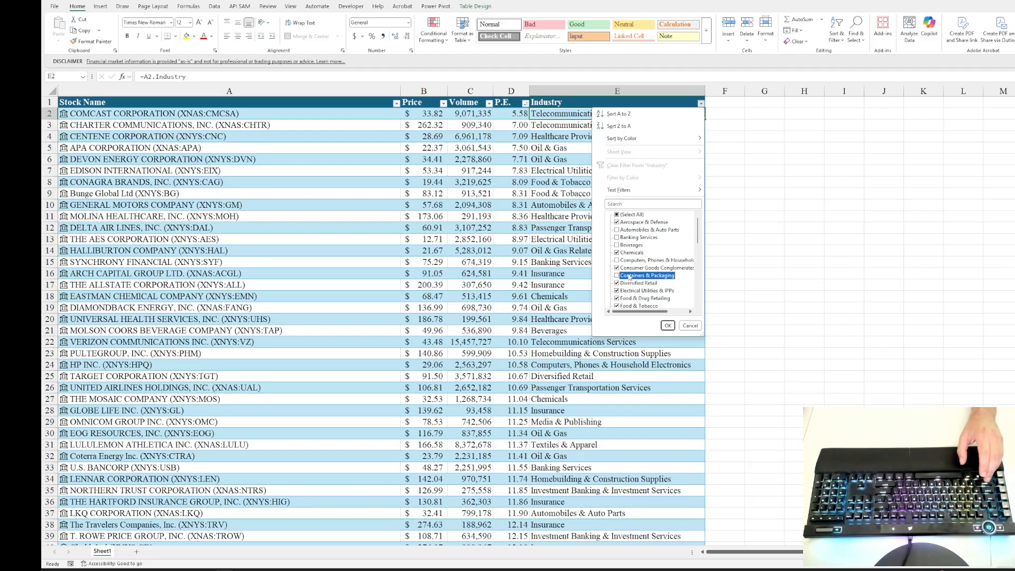
Step: Also exclude Diversified Retail, Food & Tobacco, Homebuilding & Construction Supplies, Insurance, Media & Publishing and Passenger Transportation Services, and apply the Industry filter
{"action": "scroll", "coordinate": [629, 276], "scroll_direction": "down", "scroll_amount": 1}
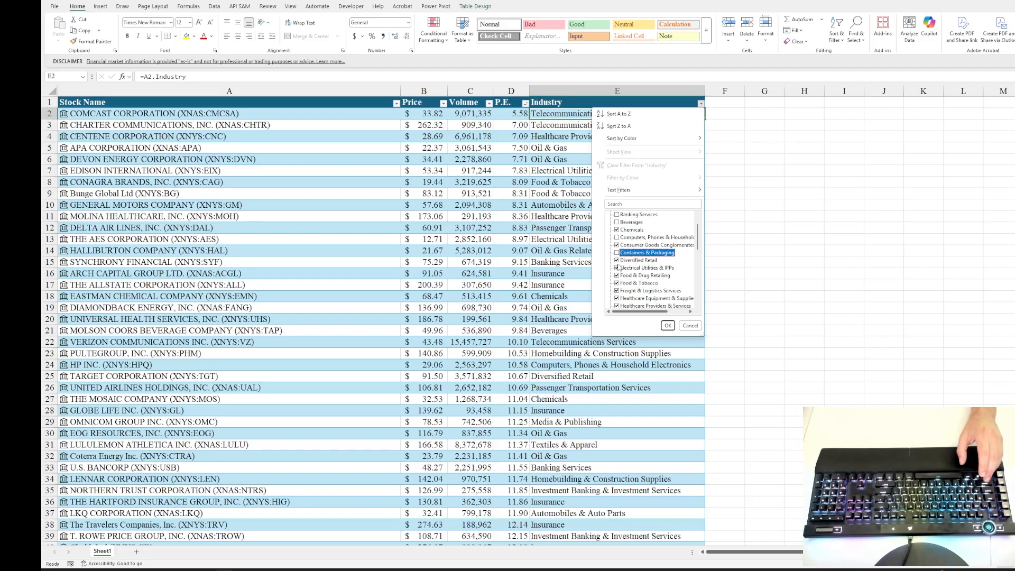
{"action": "left_click", "coordinate": [617, 260]}
{"action": "left_click", "coordinate": [617, 276]}
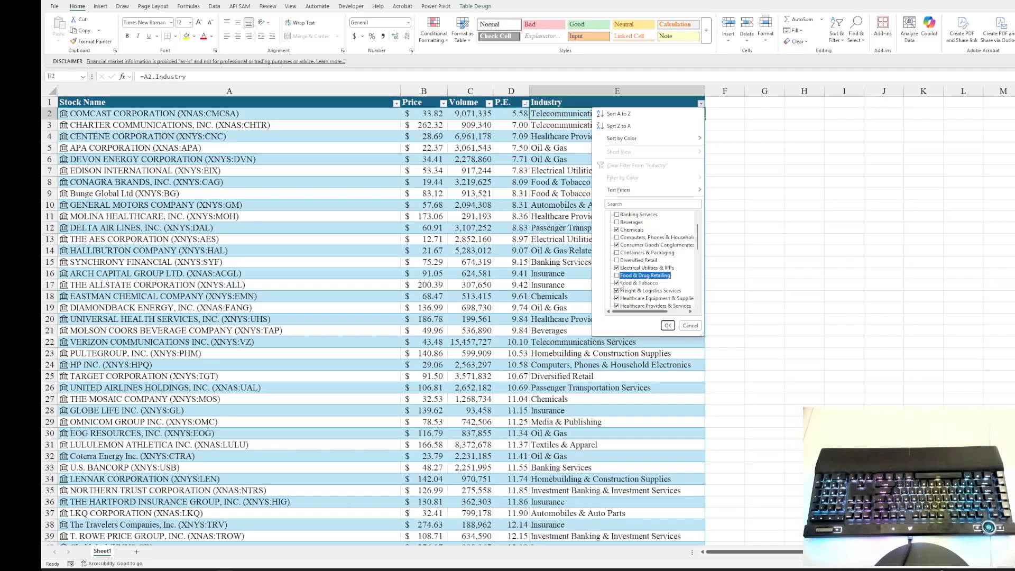
{"action": "left_click", "coordinate": [616, 283]}
{"action": "key", "text": "Return"}
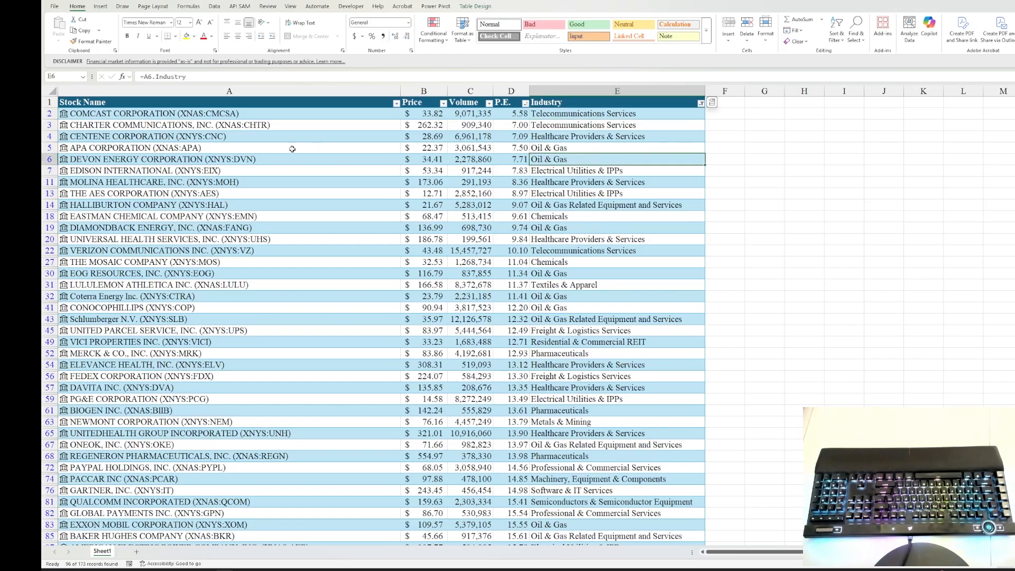
Step: Review the industry-filtered stock list from its first row to its last, and examine CHEVRON CORPORATION's P.E
{"action": "left_click", "coordinate": [209, 126]}
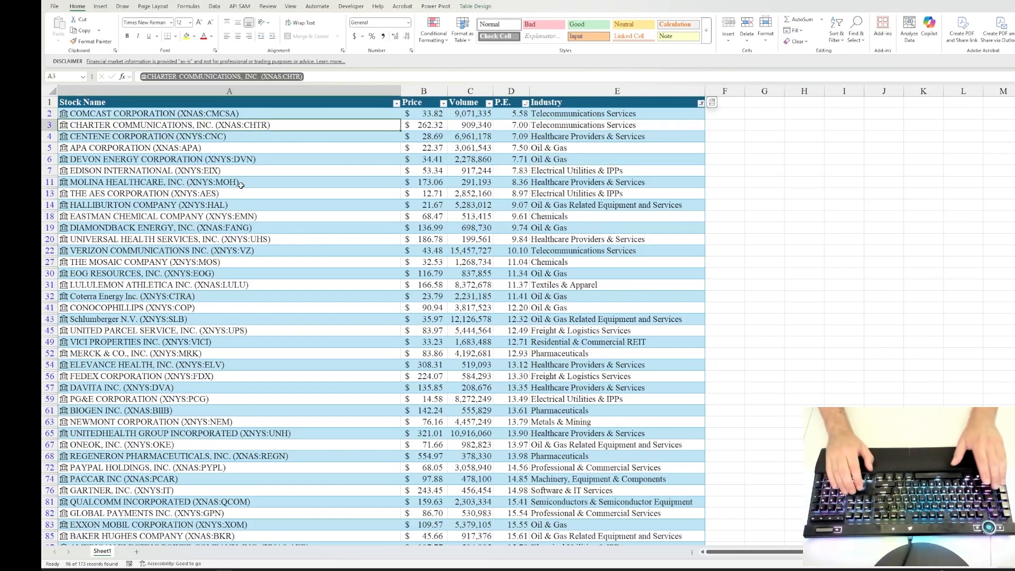
{"action": "key", "text": "Up"}
{"action": "key", "text": "ctrl+shift+End"}
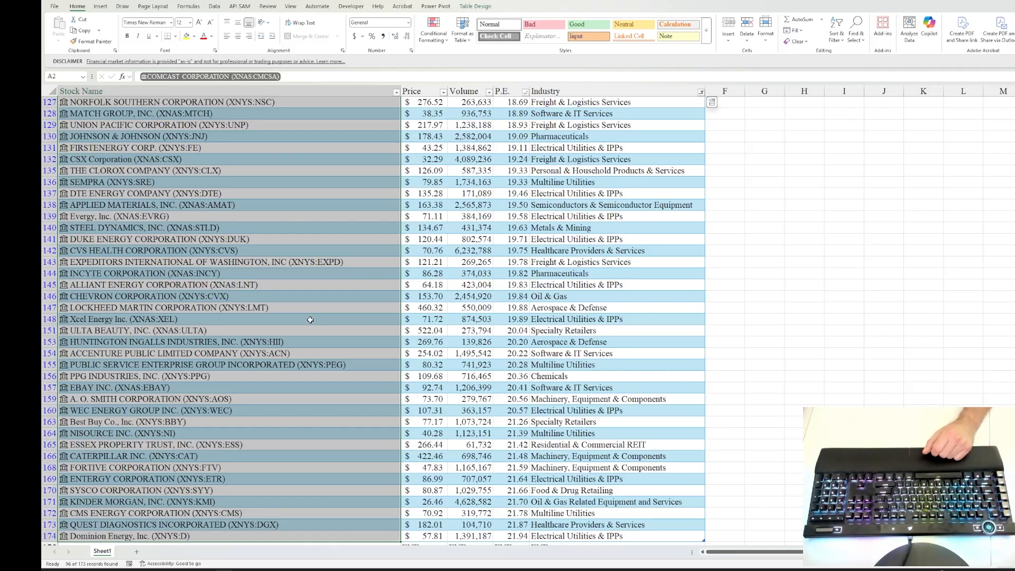
{"action": "left_click", "coordinate": [241, 296]}
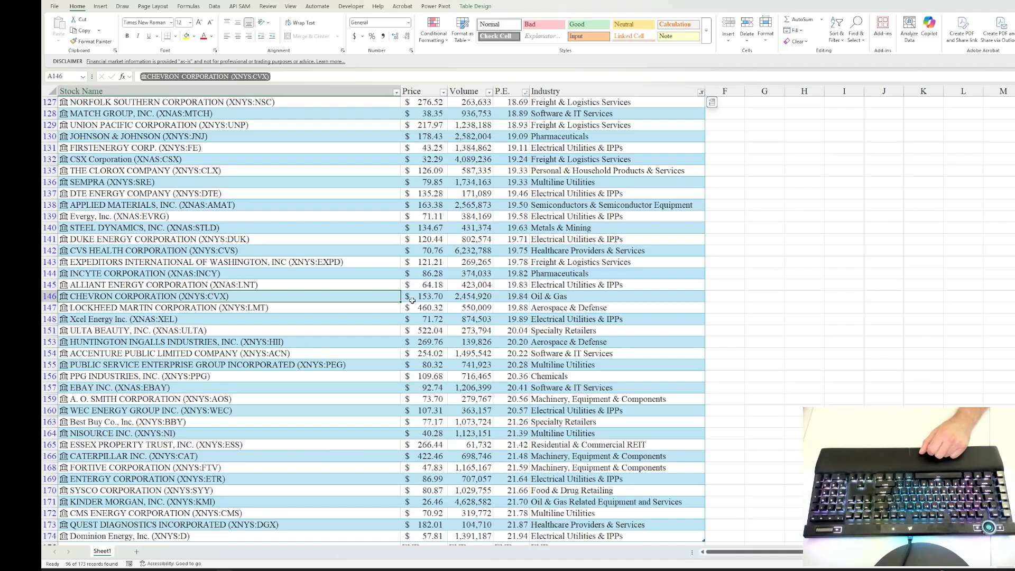
{"action": "scroll", "coordinate": [317, 212], "scroll_direction": "down", "scroll_amount": 1}
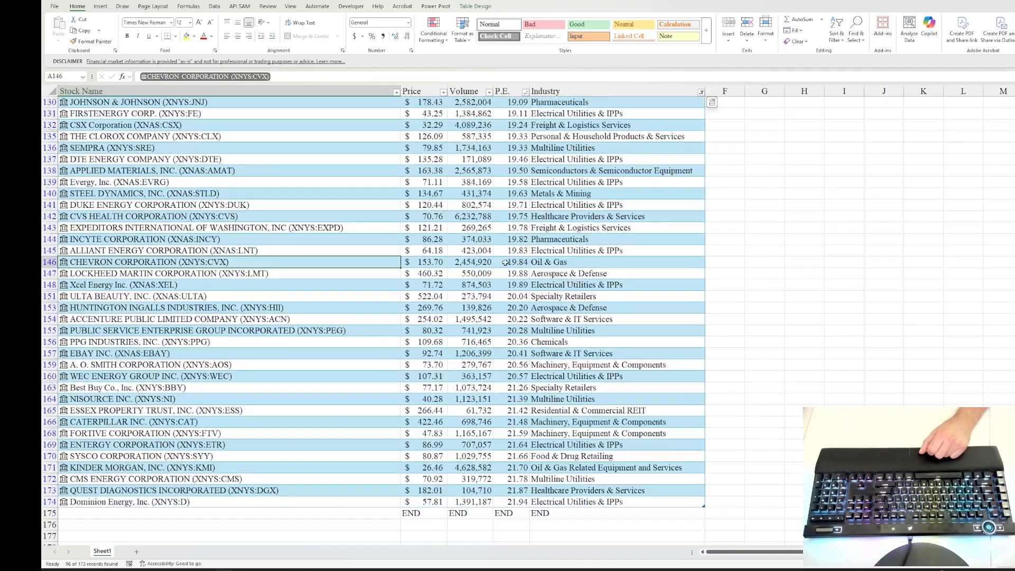
{"action": "left_click", "coordinate": [511, 262]}
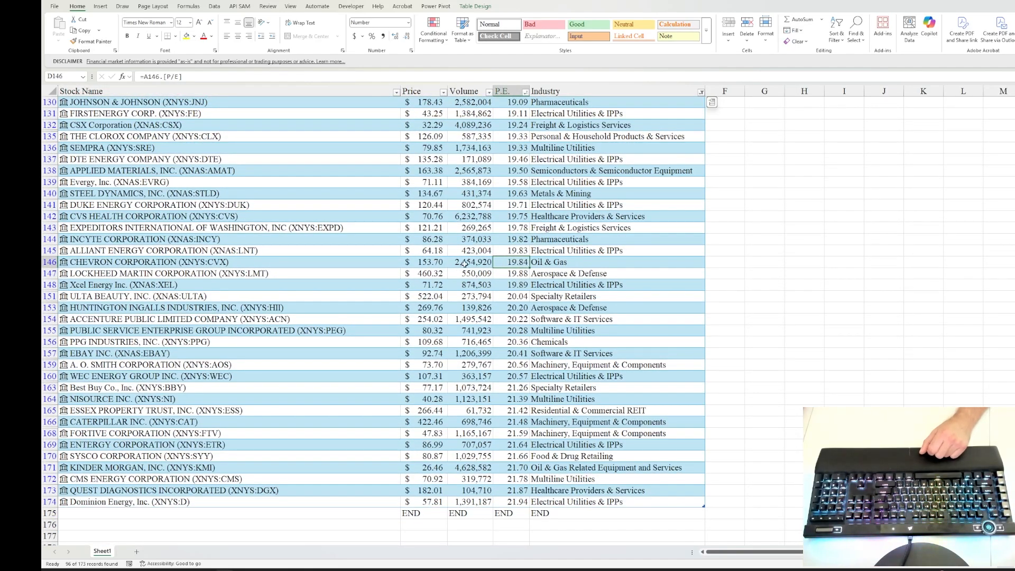
{"action": "left_click", "coordinate": [262, 262]}
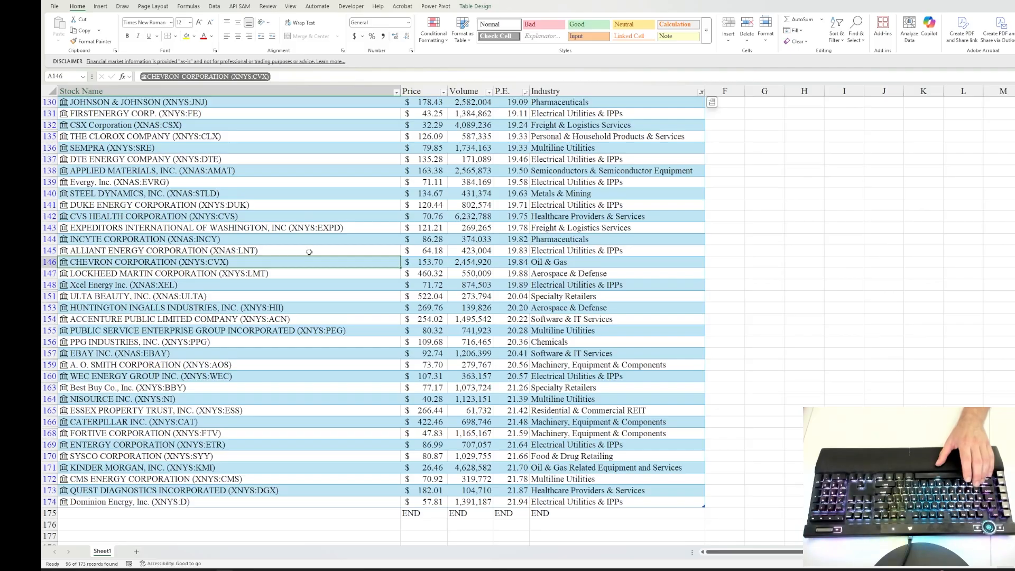
{"action": "key", "text": "ctrl+Up"}
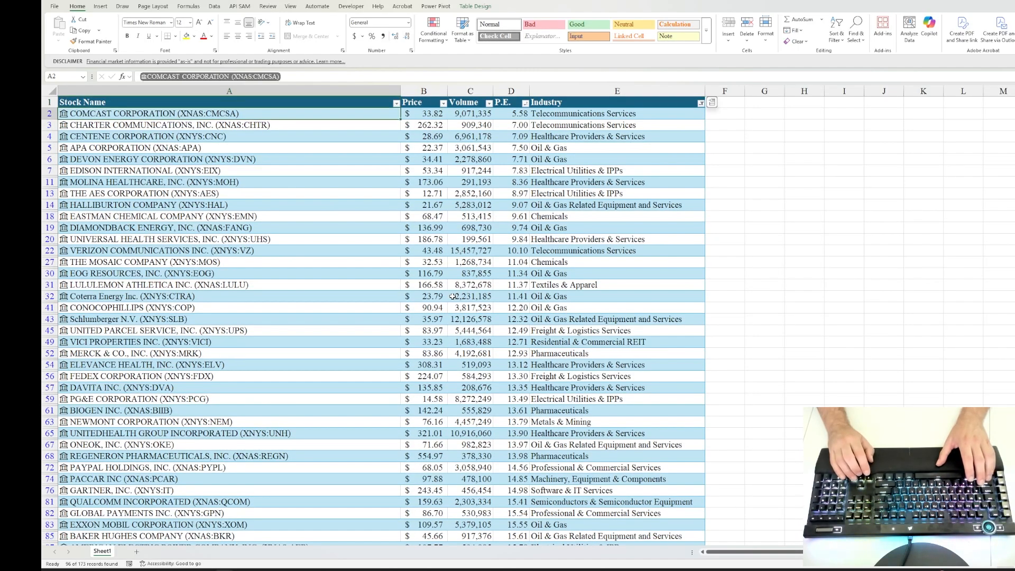
{"action": "key", "text": "ctrl+shift+Down"}
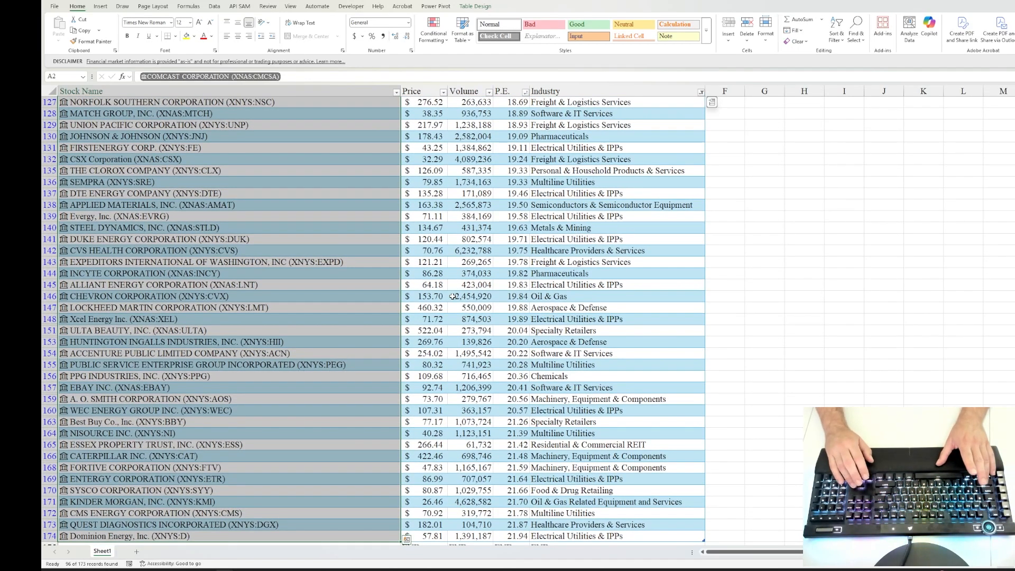
{"action": "key", "text": "ctrl+Home"}
{"action": "key", "text": "Down"}
Step: Examine which stock data fields a formula in F2 can pull from COMCAST CORPORATION's Stock Name cell, without keeping the formula
{"action": "key", "text": "Right"}
{"action": "key", "text": "Right"}
{"action": "key", "text": "Right"}
{"action": "key", "text": "Right"}
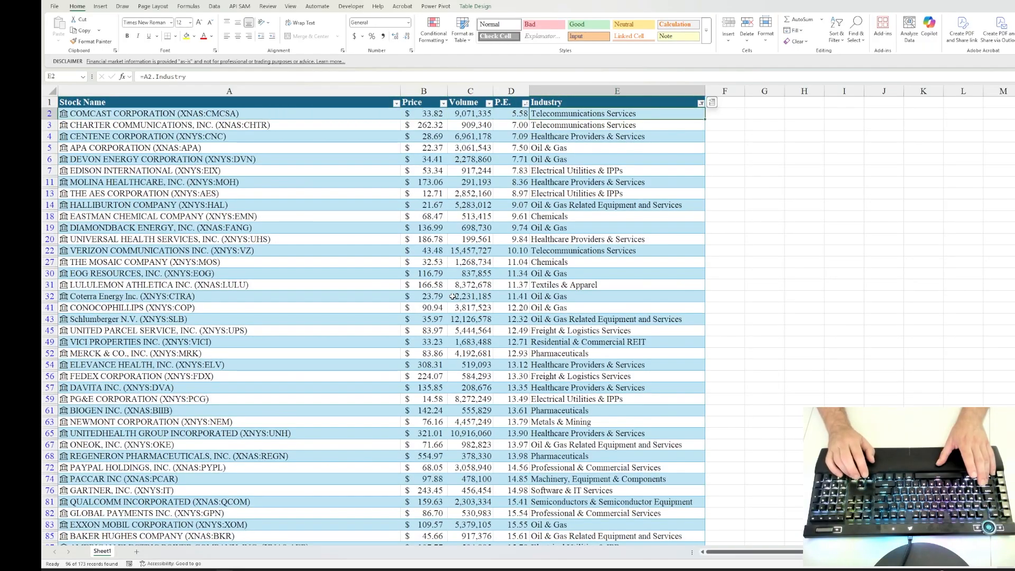
{"action": "key", "text": "Right"}
{"action": "key", "text": "Up"}
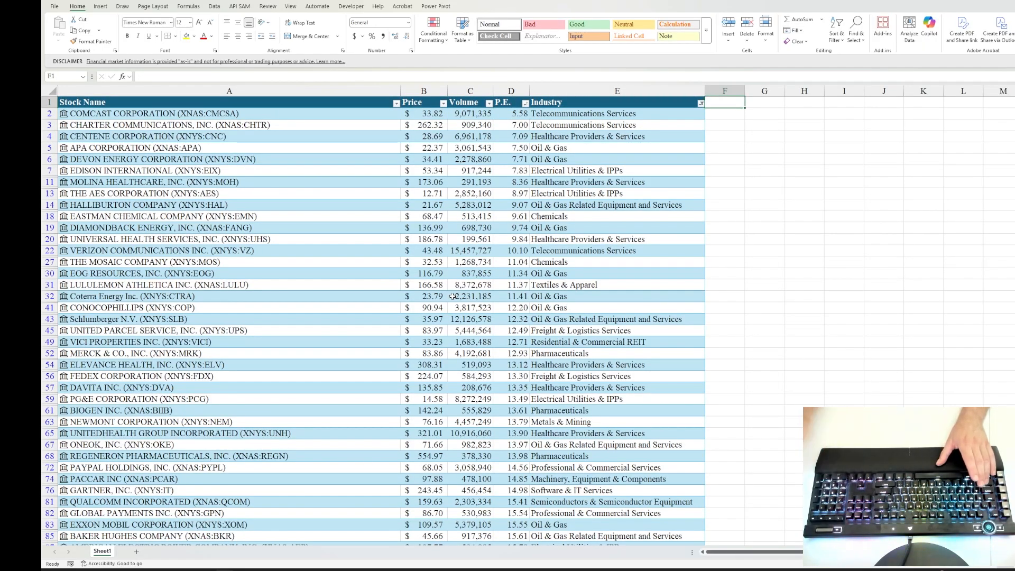
{"action": "left_click", "coordinate": [725, 112]}
{"action": "type", "text": "="}
{"action": "left_click", "coordinate": [300, 112]}
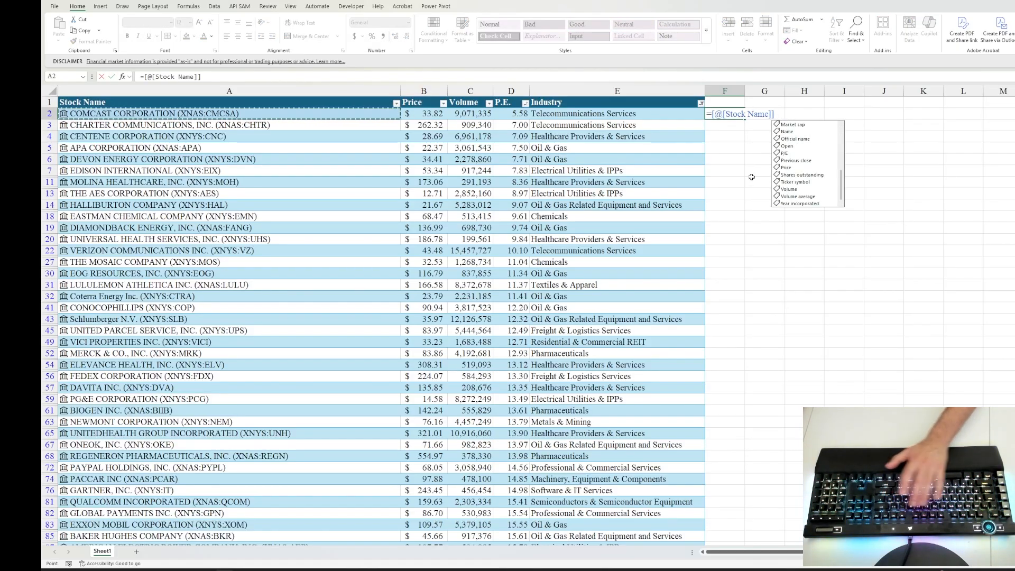
{"action": "key", "text": "Escape"}
{"action": "key", "text": "Escape"}
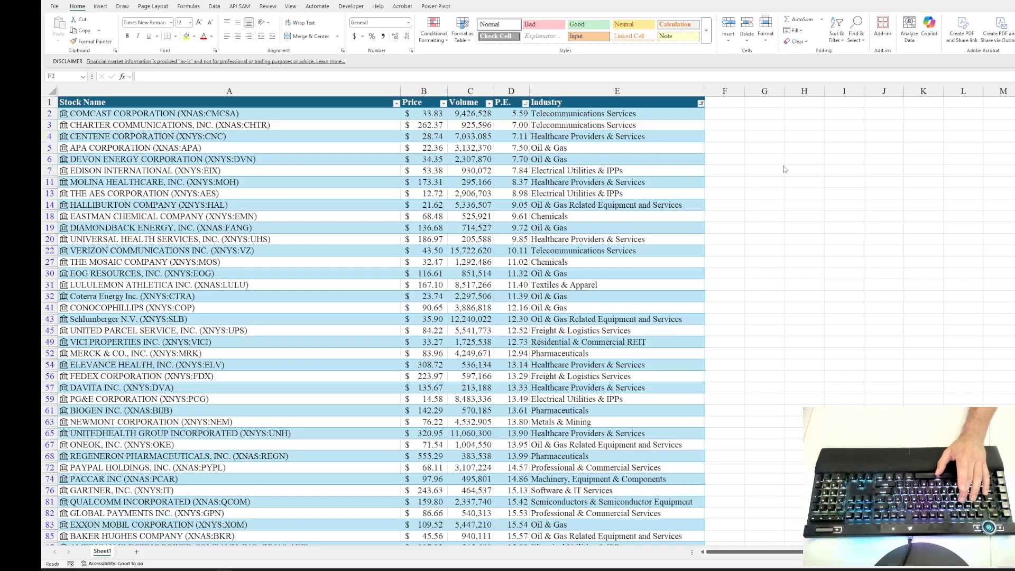
Step: Add the column headers Total Assets, Total Liabilities and BV to the table in F1, G1 and H1
{"action": "key", "text": "Up"}
{"action": "type", "text": "Total A"}
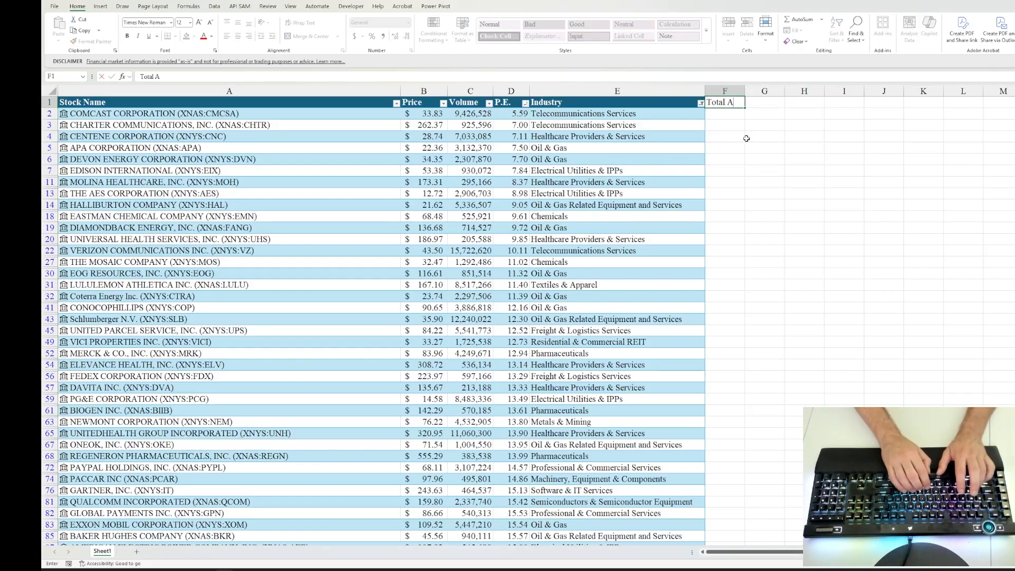
{"action": "type", "text": "ssets"}
{"action": "key", "text": "Tab"}
{"action": "type", "text": "Tot"}
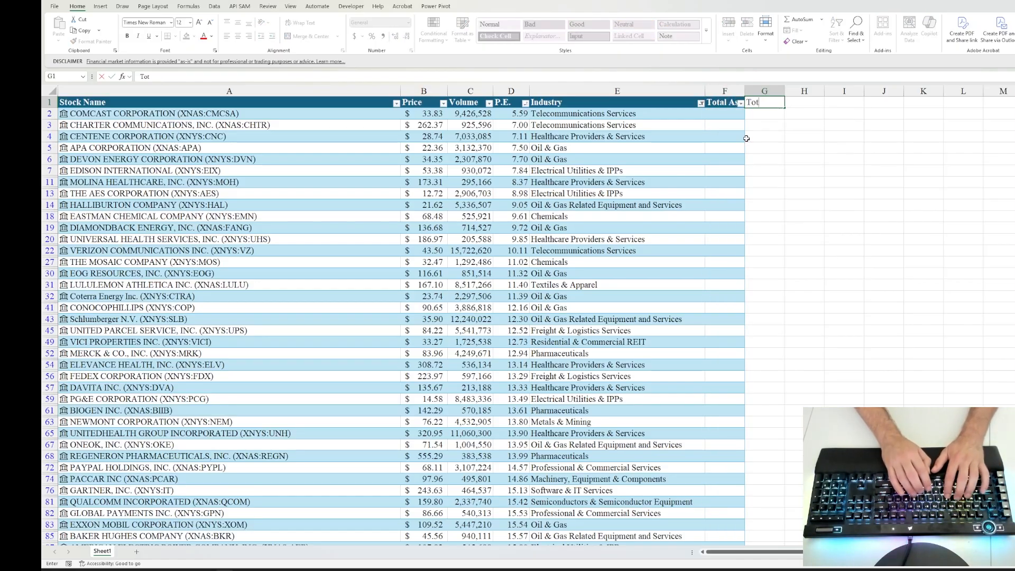
{"action": "type", "text": "al Liabilities"}
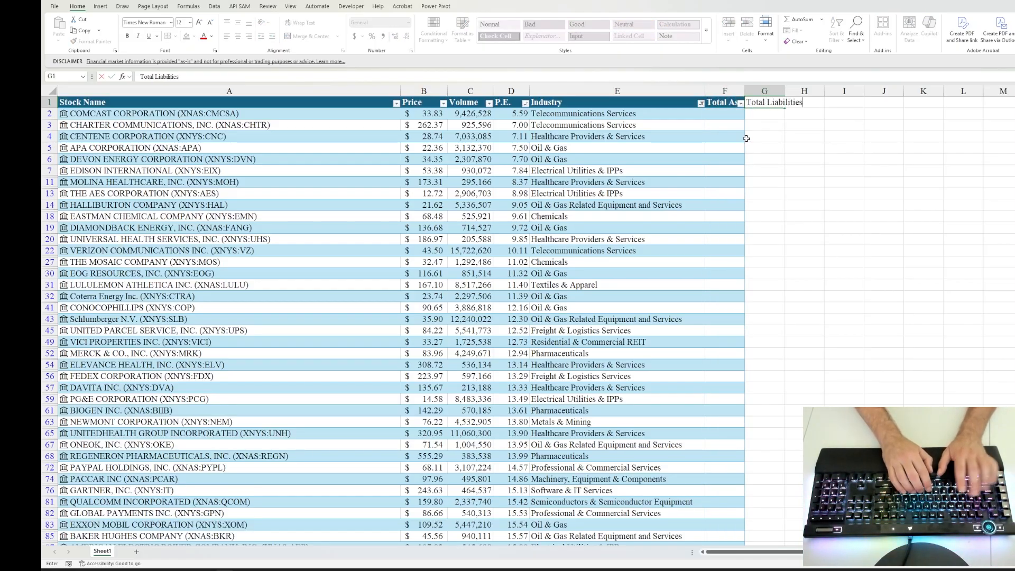
{"action": "key", "text": "Tab"}
{"action": "type", "text": "BV"}
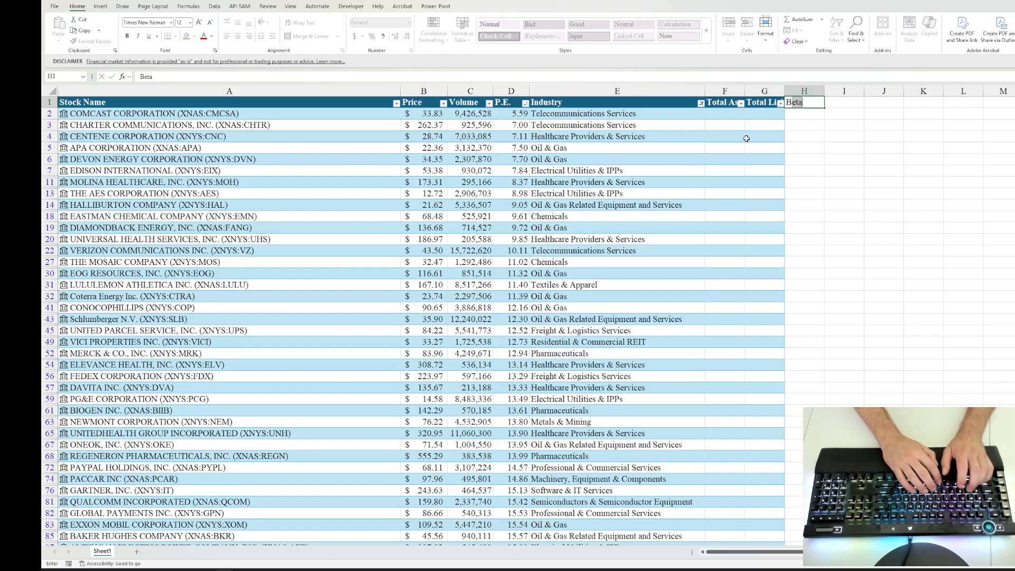
{"action": "key", "text": "ctrl+Return"}
{"action": "key", "text": "Down"}
{"action": "key", "text": "Left"}
{"action": "key", "text": "Left"}
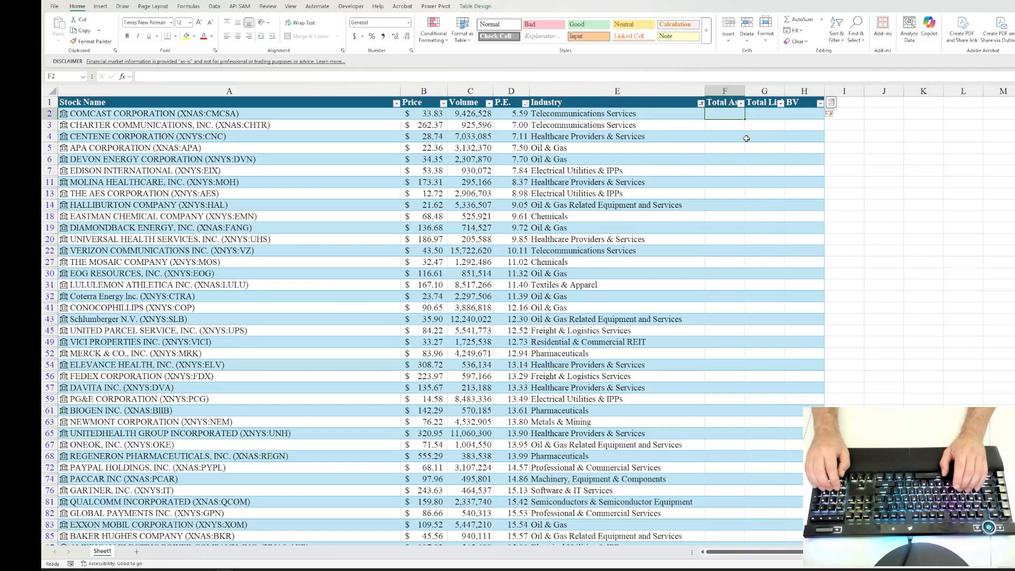
{"action": "type", "text": "1"}
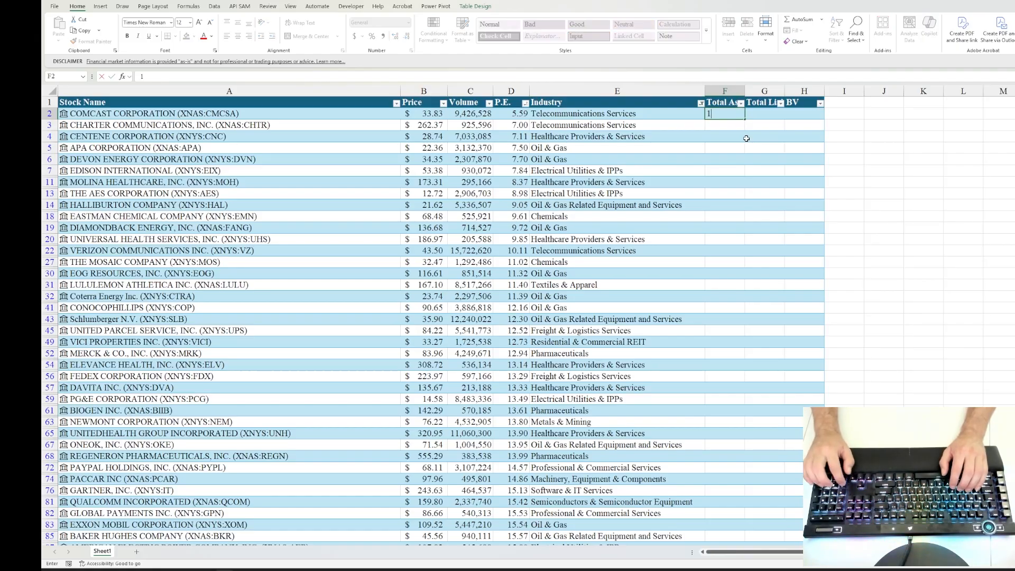
{"action": "type", "text": "32100"}
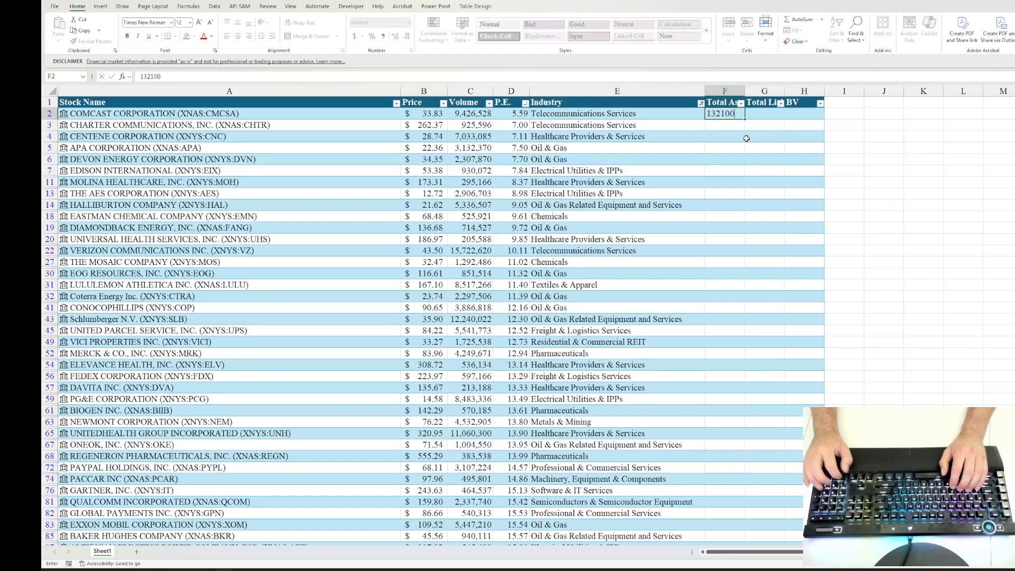
{"action": "type", "text": "00000"}
{"action": "key", "text": "ctrl+Return"}
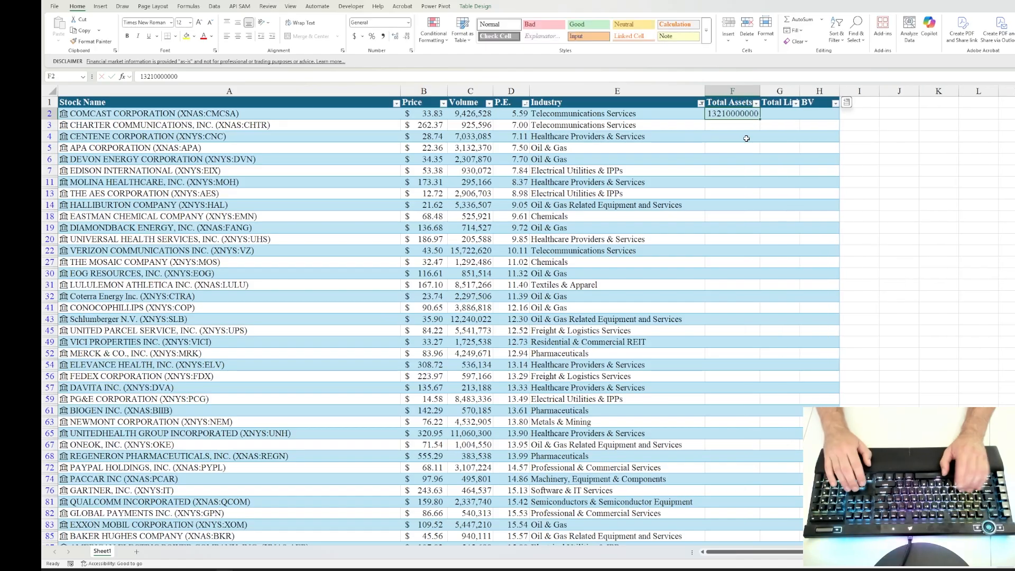
{"action": "key", "text": "ctrl+shift+4"}
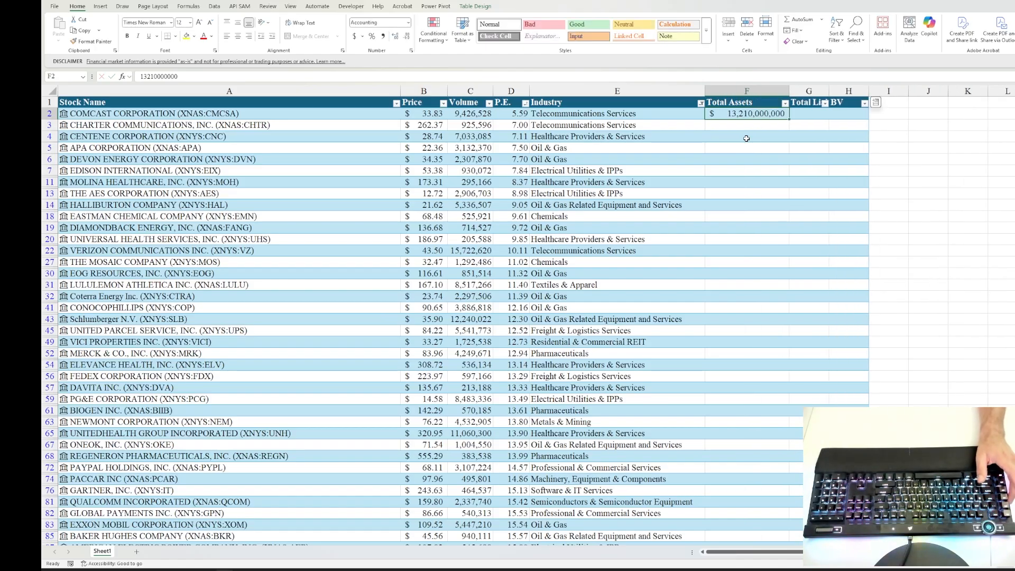
{"action": "left_click", "coordinate": [814, 113]}
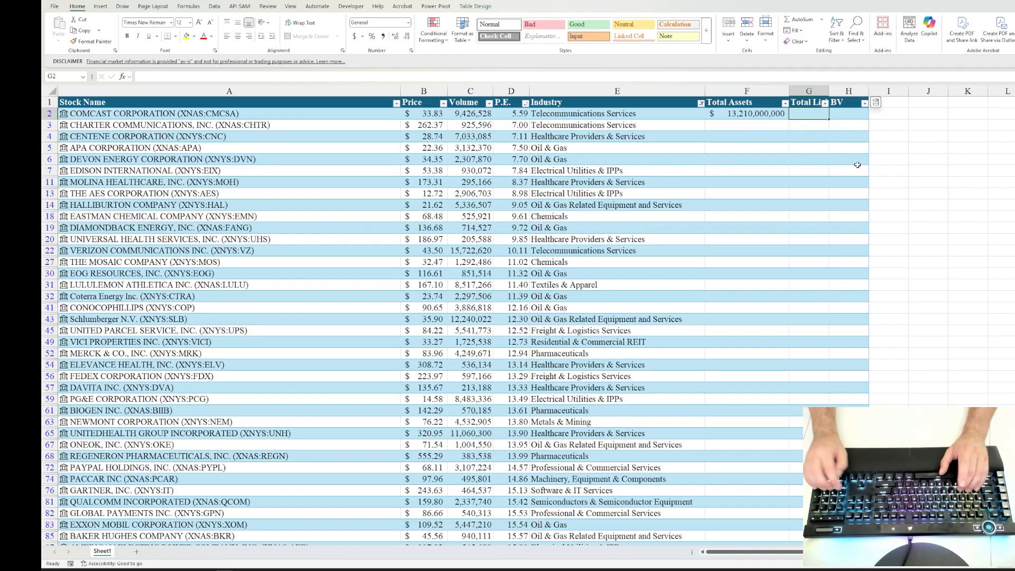
{"action": "type", "text": "8"}
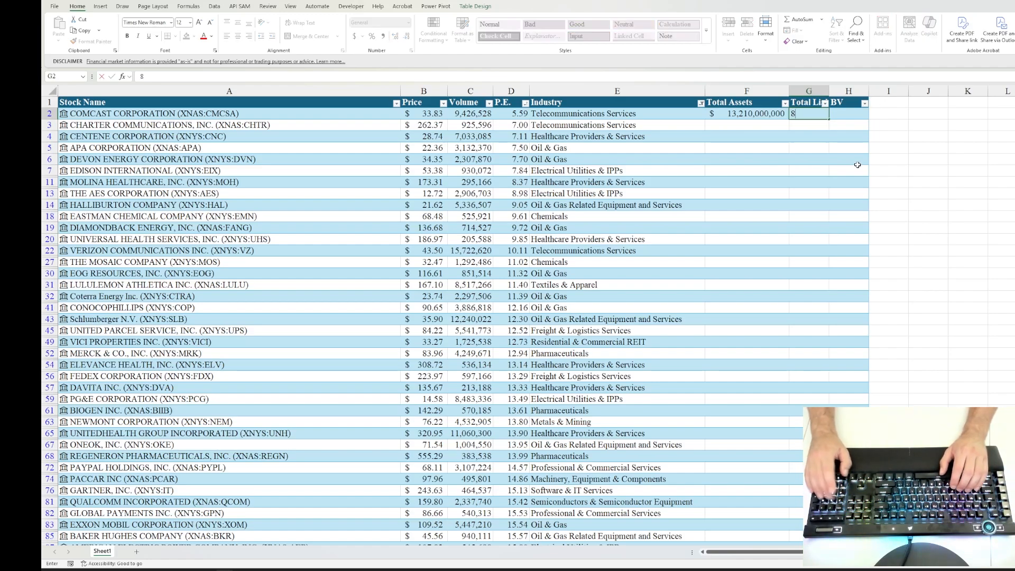
{"action": "type", "text": "500000000"}
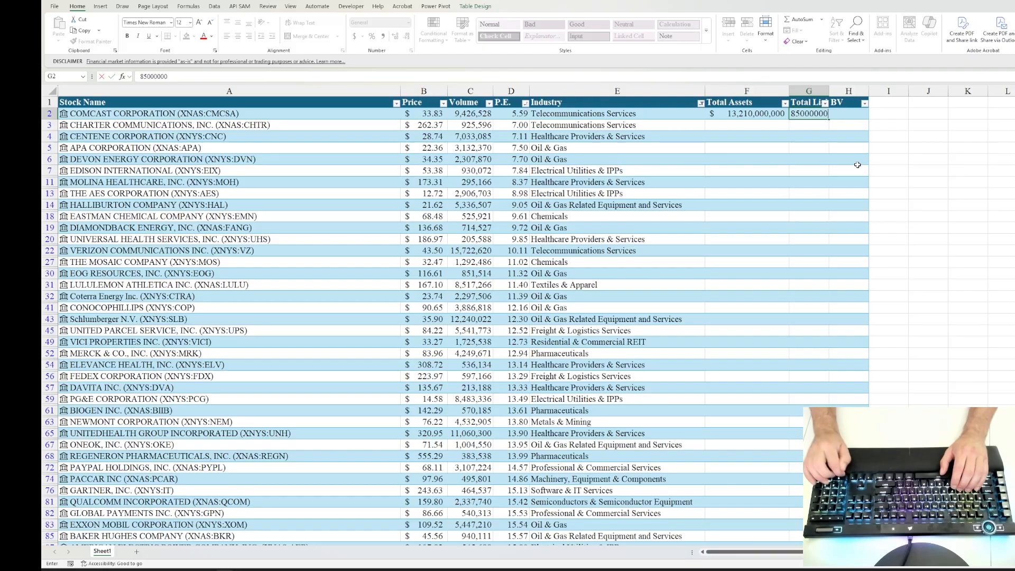
{"action": "key", "text": "Return"}
{"action": "key", "text": "alt+h"}
{"action": "key", "text": "9"}
{"action": "key", "text": "alt+h"}
{"action": "key", "text": "9"}
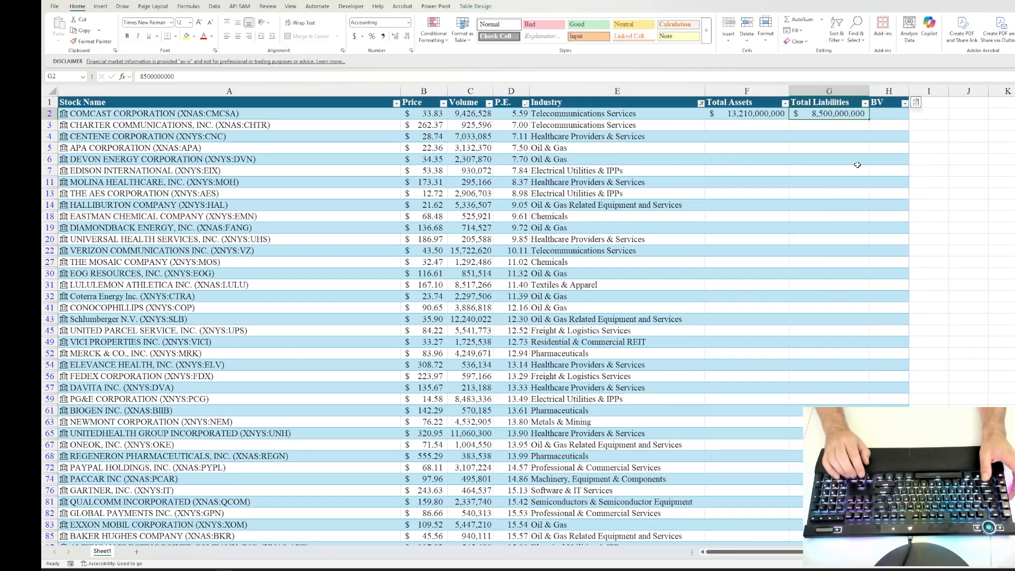
Step: Calculate the BV column from H2 down as Total Assets minus Total Liabilities
{"action": "key", "text": "Right"}
{"action": "key", "text": "Left"}
{"action": "key", "text": "Right"}
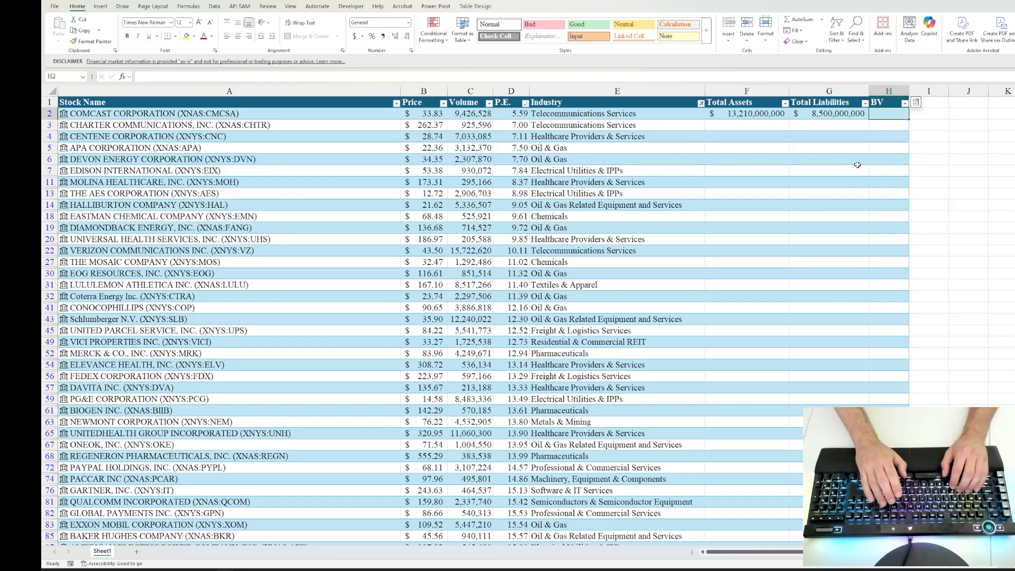
{"action": "type", "text": "="}
{"action": "key", "text": "Left"}
{"action": "key", "text": "Left"}
{"action": "key", "text": "Left"}
{"action": "key", "text": "Right"}
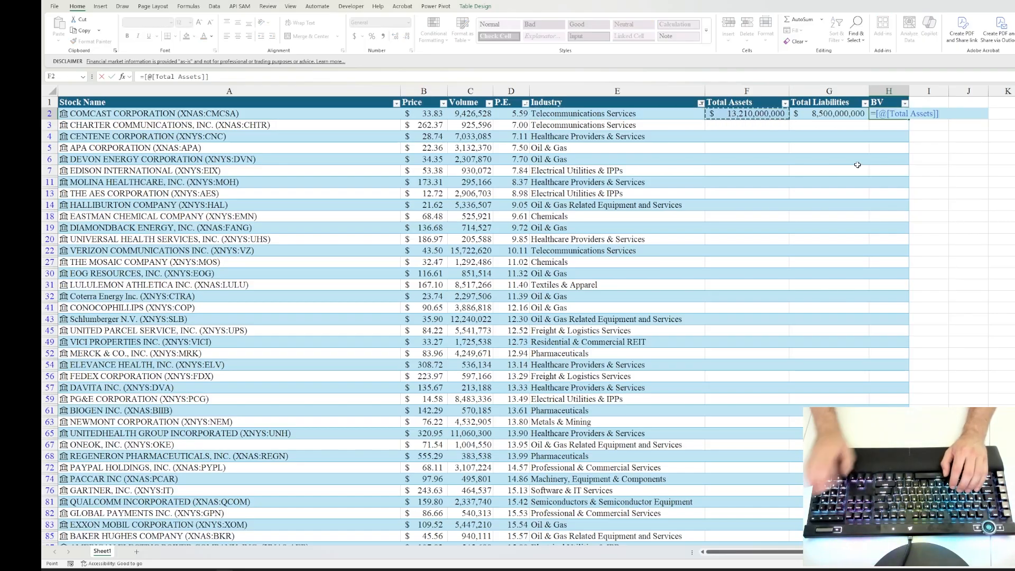
{"action": "type", "text": "-"}
{"action": "key", "text": "Left"}
{"action": "key", "text": "ctrl+Return"}
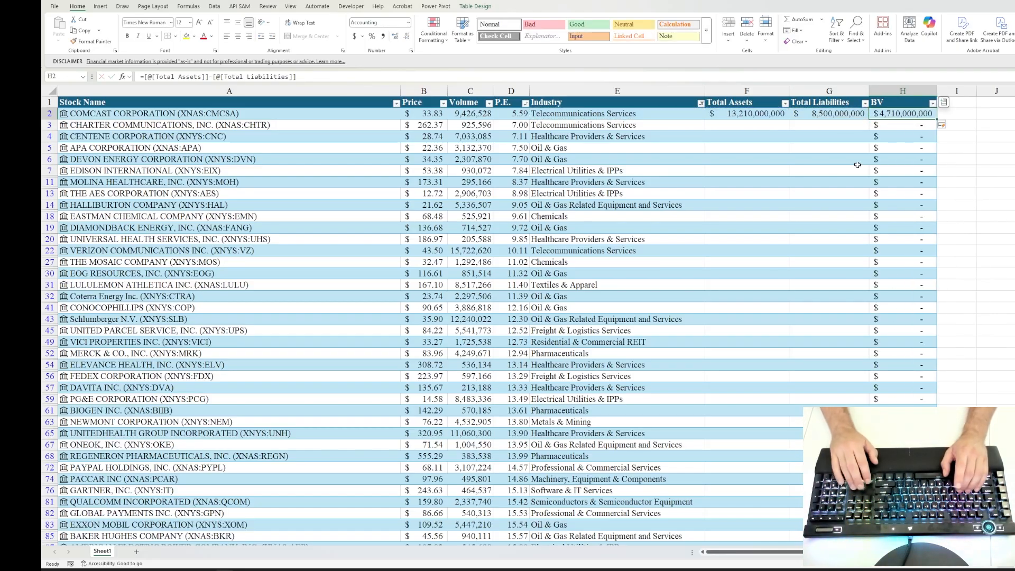
{"action": "scroll", "coordinate": [751, 125], "scroll_direction": "down", "scroll_amount": 10}
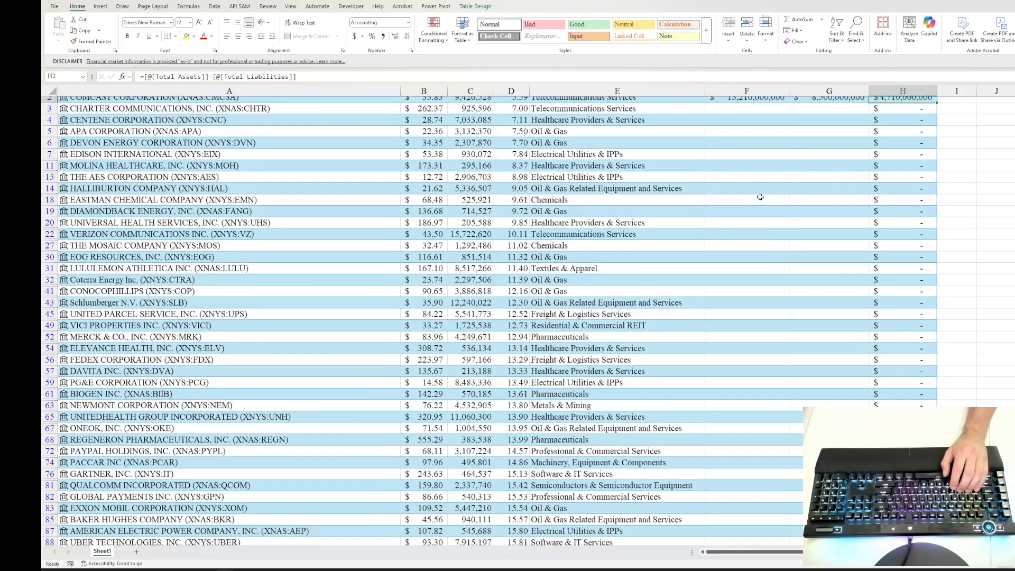
{"action": "scroll", "coordinate": [759, 131], "scroll_direction": "up", "scroll_amount": 10}
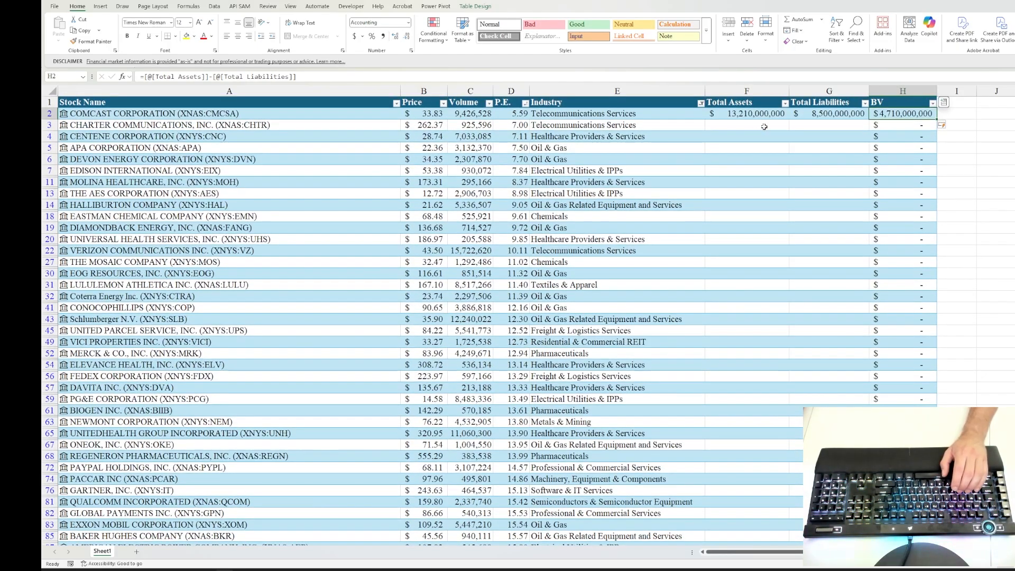
{"action": "left_click", "coordinate": [753, 125]}
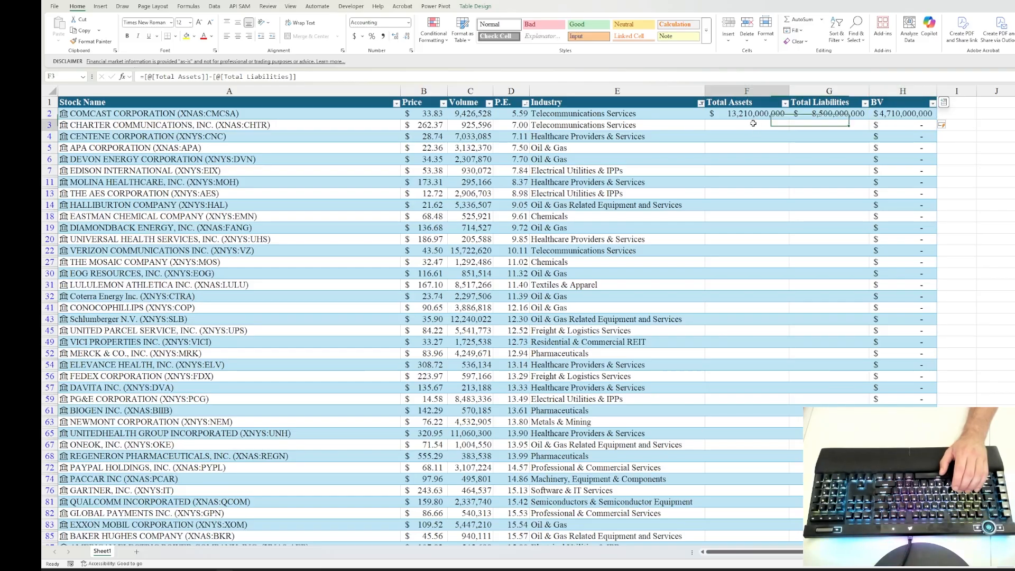
{"action": "left_click", "coordinate": [823, 125]}
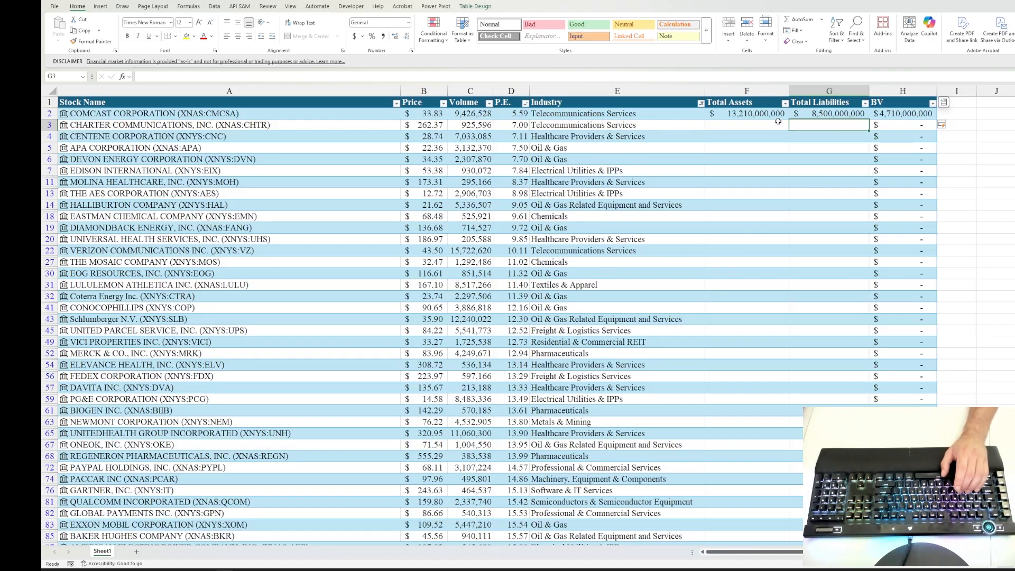
{"action": "left_click", "coordinate": [900, 114]}
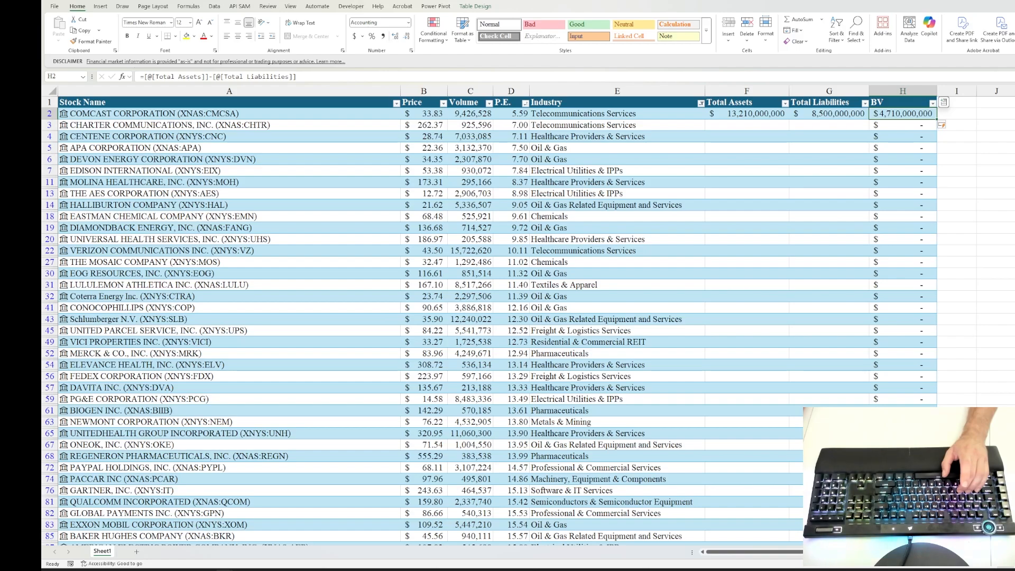
Step: Add a column from I2 dividing Total Liabilities by Total Assets, and format I2 as a percentage with two decimals
{"action": "left_click", "coordinate": [955, 115]}
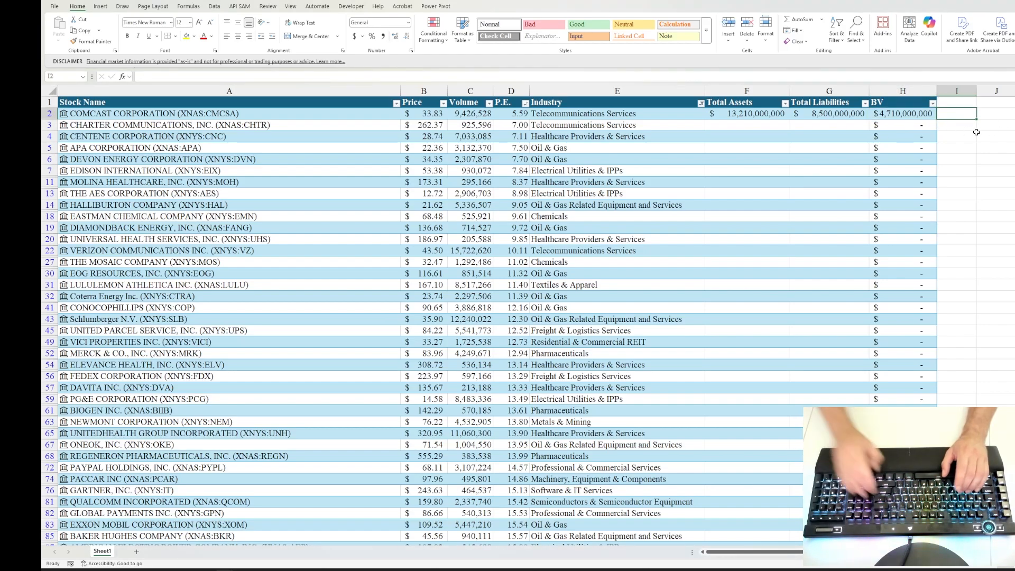
{"action": "type", "text": "="}
{"action": "key", "text": "Left"}
{"action": "key", "text": "Left"}
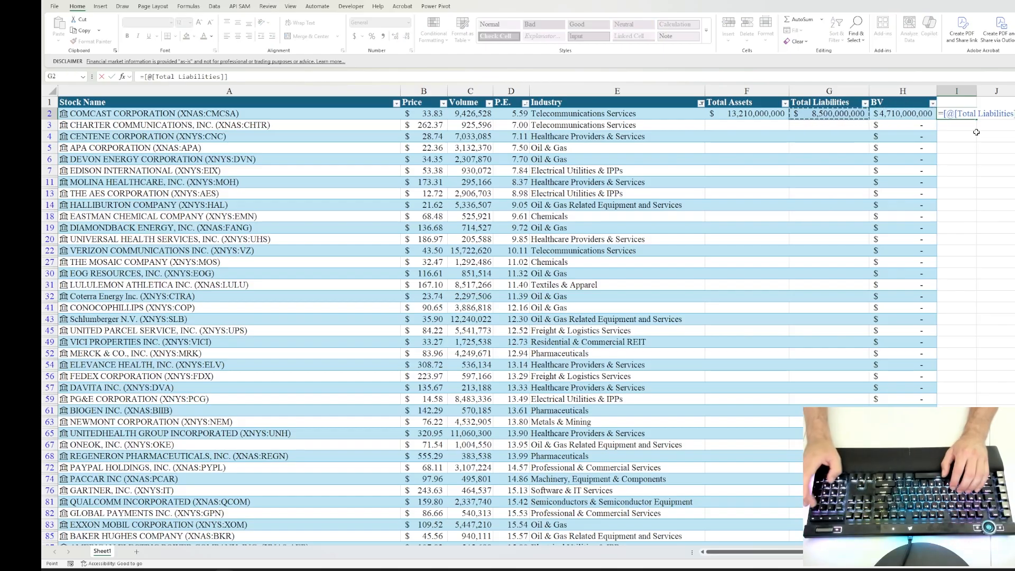
{"action": "type", "text": "/"}
{"action": "key", "text": "Left"}
{"action": "key", "text": "Left"}
{"action": "key", "text": "Left"}
{"action": "key", "text": "Return"}
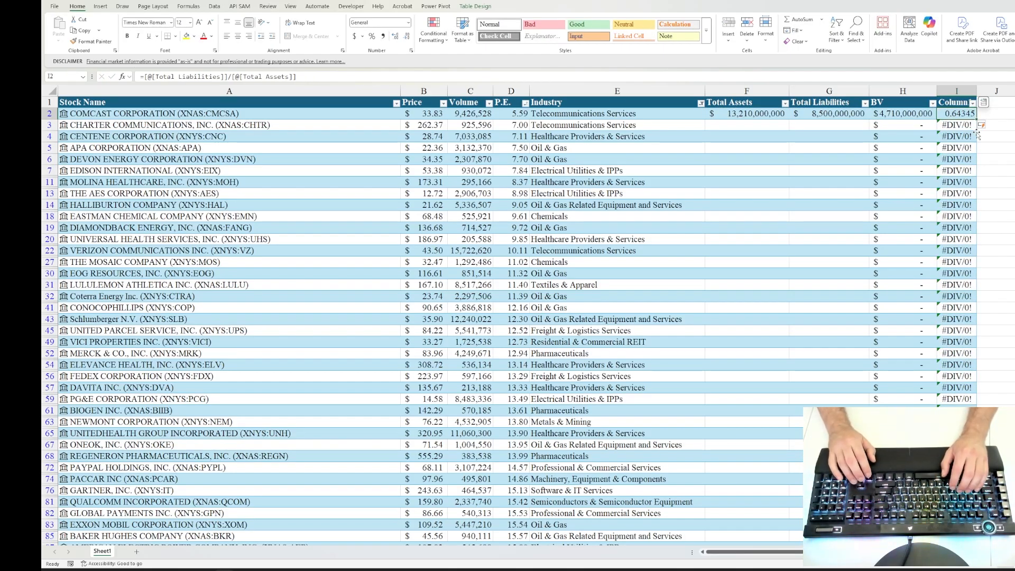
{"action": "key", "text": "alt"}
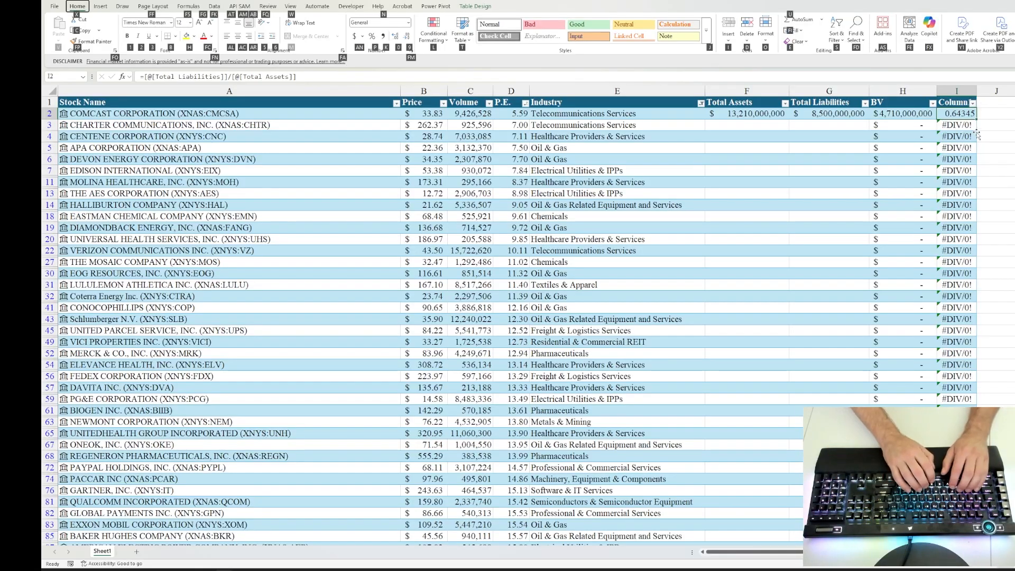
{"action": "key", "text": "p"}
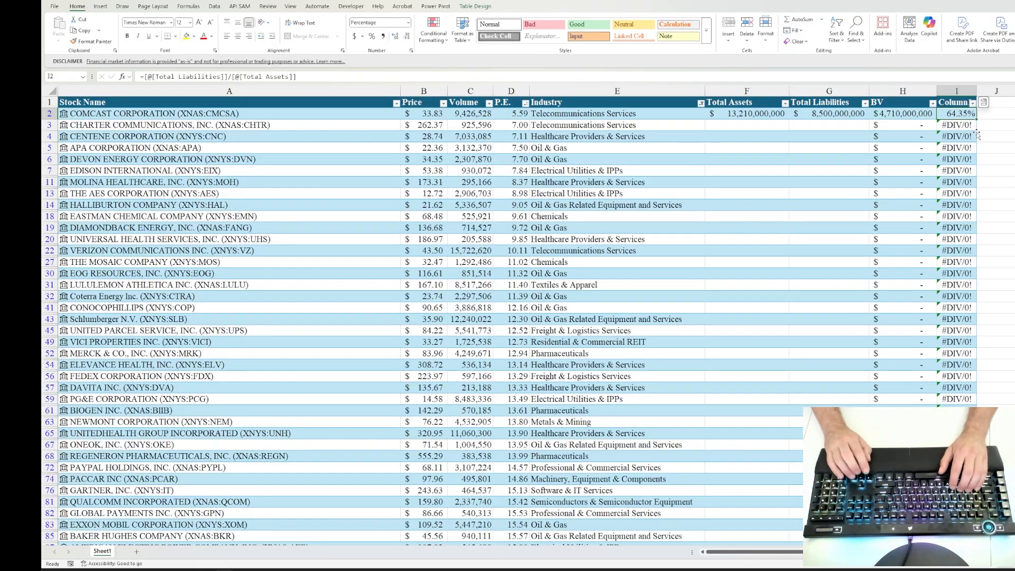
Step: Name the new ratio column Debt to Assets and autofit its width
{"action": "key", "text": "Down"}
{"action": "key", "text": "Left"}
{"action": "key", "text": "Left"}
{"action": "key", "text": "Left"}
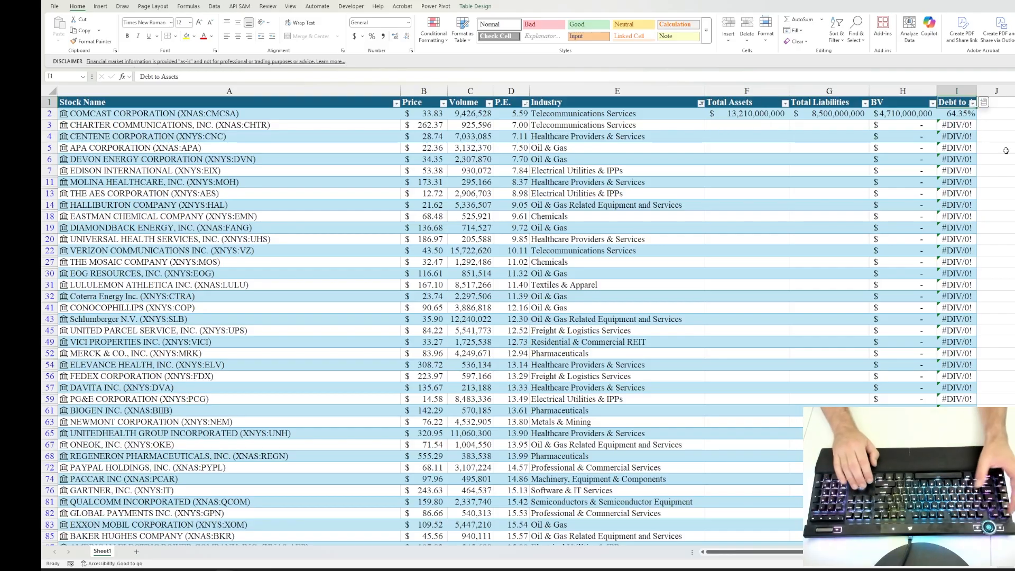
{"action": "key", "text": "alt"}
{"action": "key", "text": "h"}
{"action": "key", "text": "o"}
{"action": "key", "text": "i"}
{"action": "key", "text": "Down"}
{"action": "key", "text": "Down"}
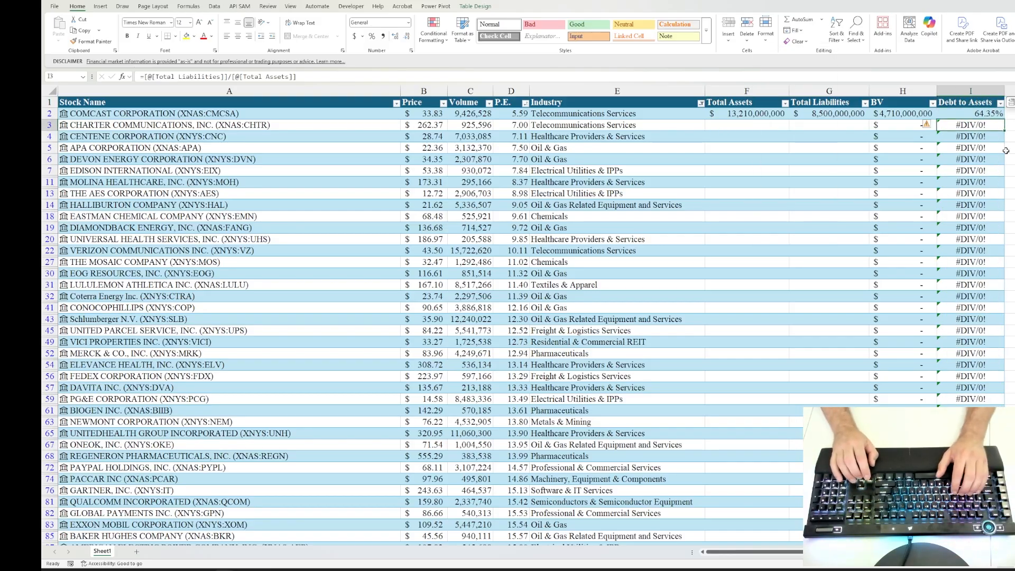
{"action": "key", "text": "Left"}
{"action": "key", "text": "Left"}
{"action": "key", "text": "Left"}
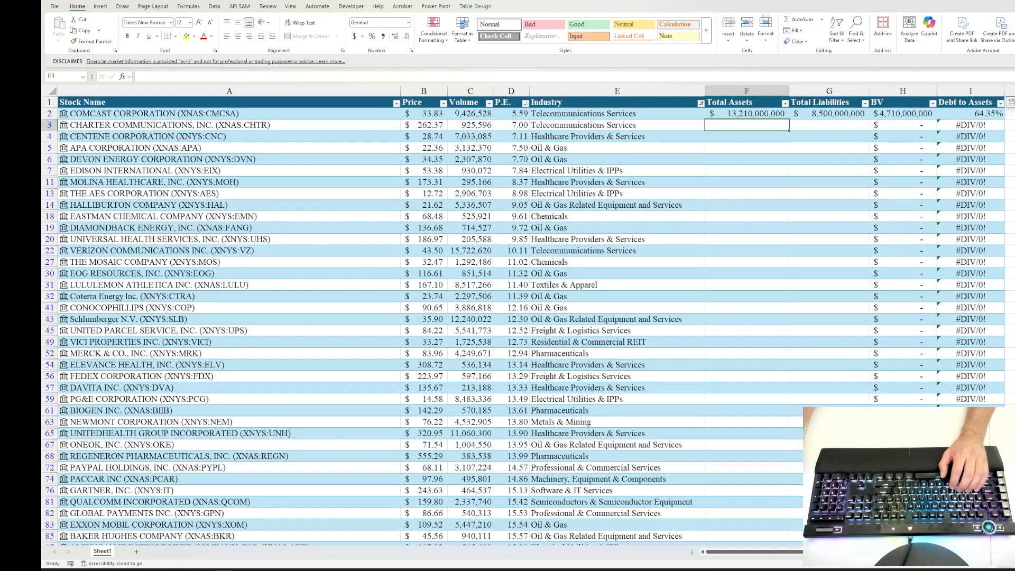
Step: On Sheet2, replace the Debt to Assets values with a formula dividing Total Liabilities by Total Assets
{"action": "key", "text": "alt+Tab"}
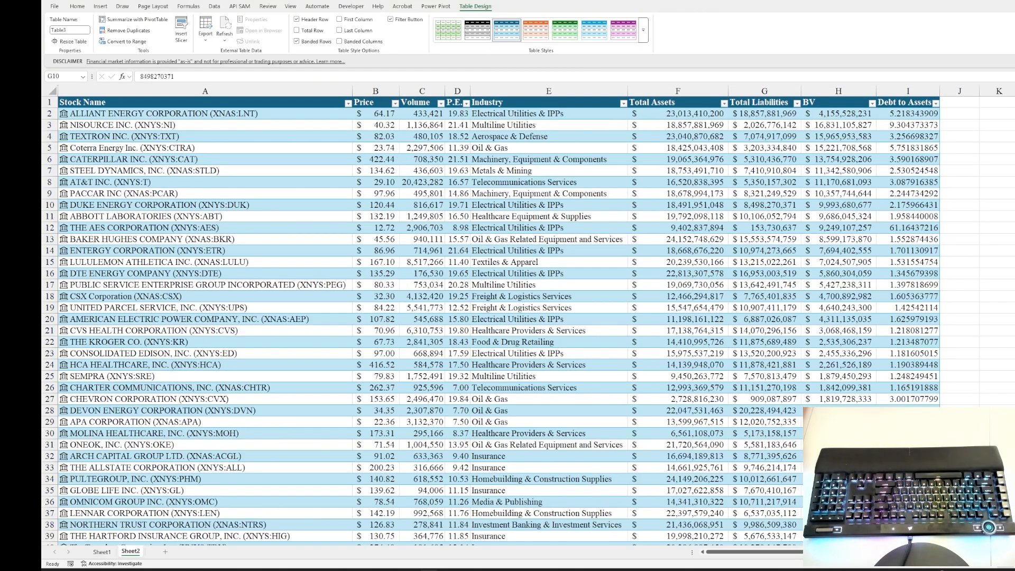
{"action": "left_click", "coordinate": [893, 114]}
{"action": "left_click", "coordinate": [990, 191]}
{"action": "left_click", "coordinate": [908, 114]}
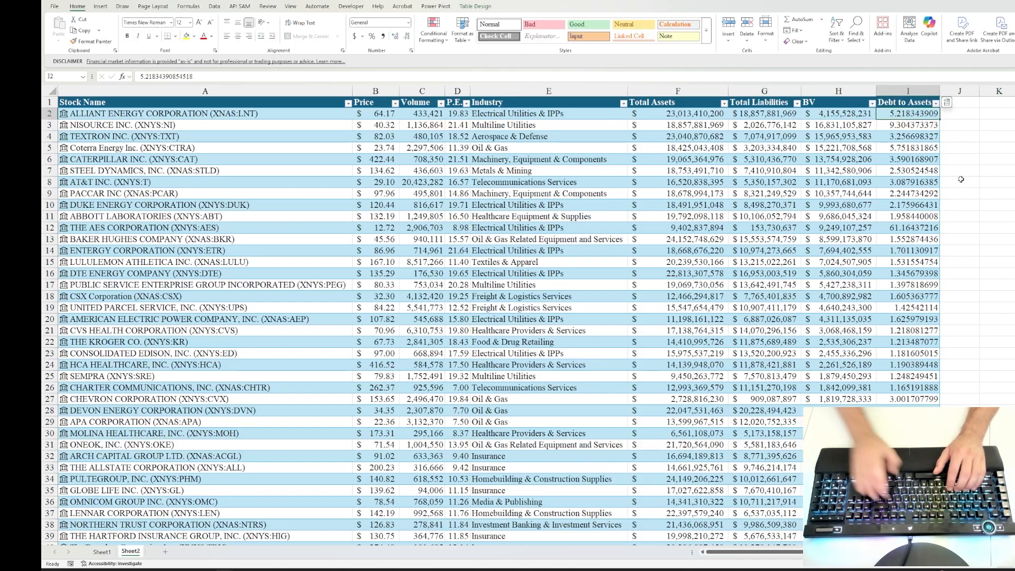
{"action": "type", "text": "="}
{"action": "key", "text": "Left"}
{"action": "key", "text": "Left"}
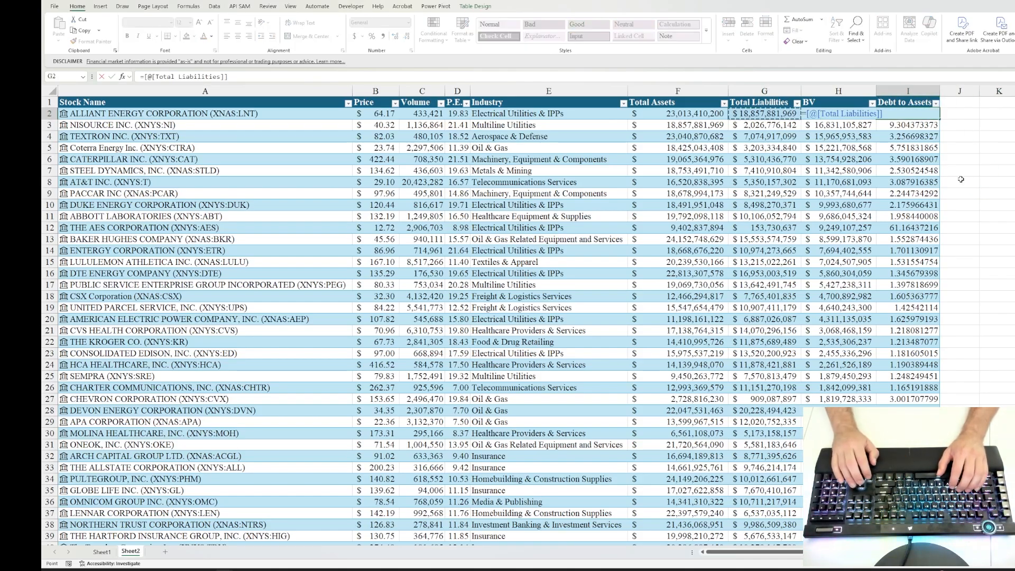
{"action": "type", "text": "/"}
{"action": "key", "text": "Left"}
{"action": "key", "text": "Left"}
{"action": "key", "text": "Left"}
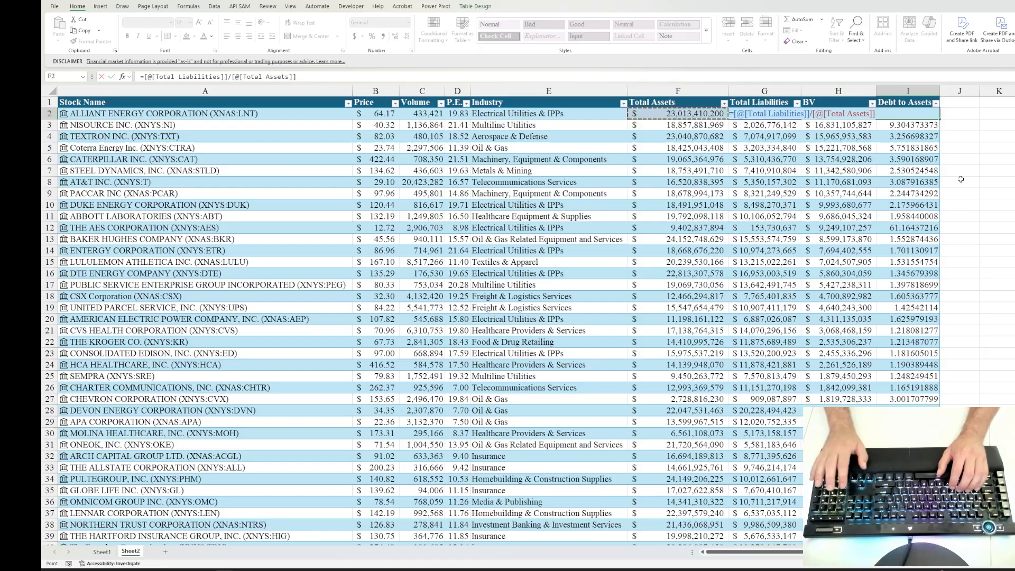
{"action": "key", "text": "Return"}
Step: Format the entire Debt to Assets column on Sheet2 as percentages with two decimals
{"action": "key", "text": "ctrl+shift+Down"}
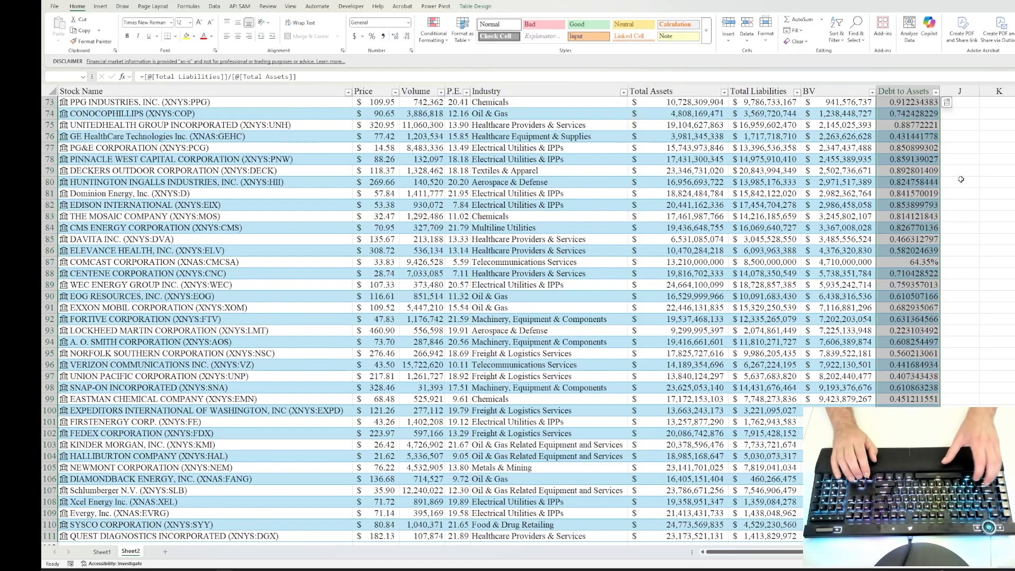
{"action": "key", "text": "ctrl+shift+grave"}
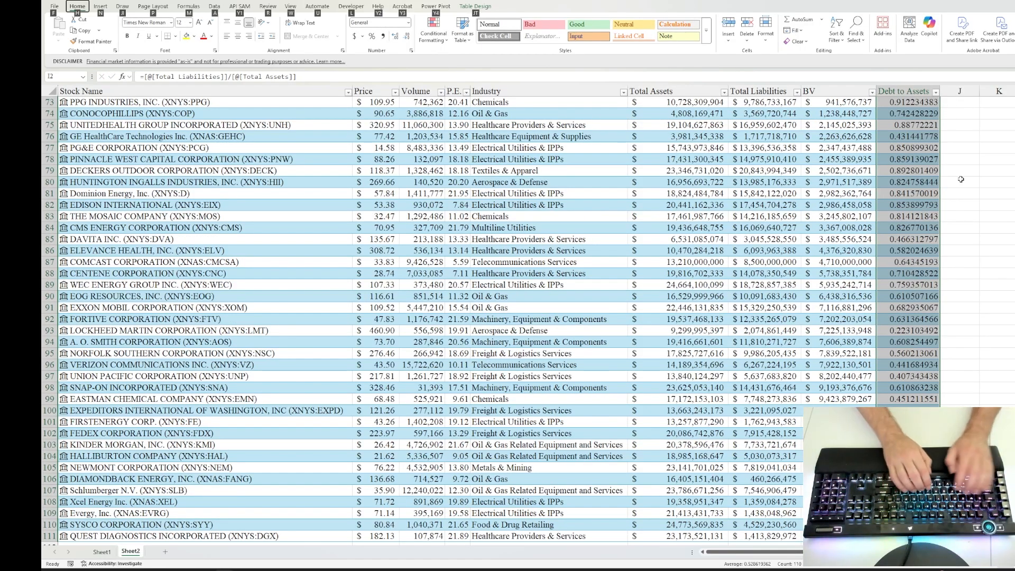
{"action": "key", "text": "alt+h"}
{"action": "type", "text": "np"}
{"action": "key", "text": "Return"}
{"action": "key", "text": "ctrl+BackSpace"}
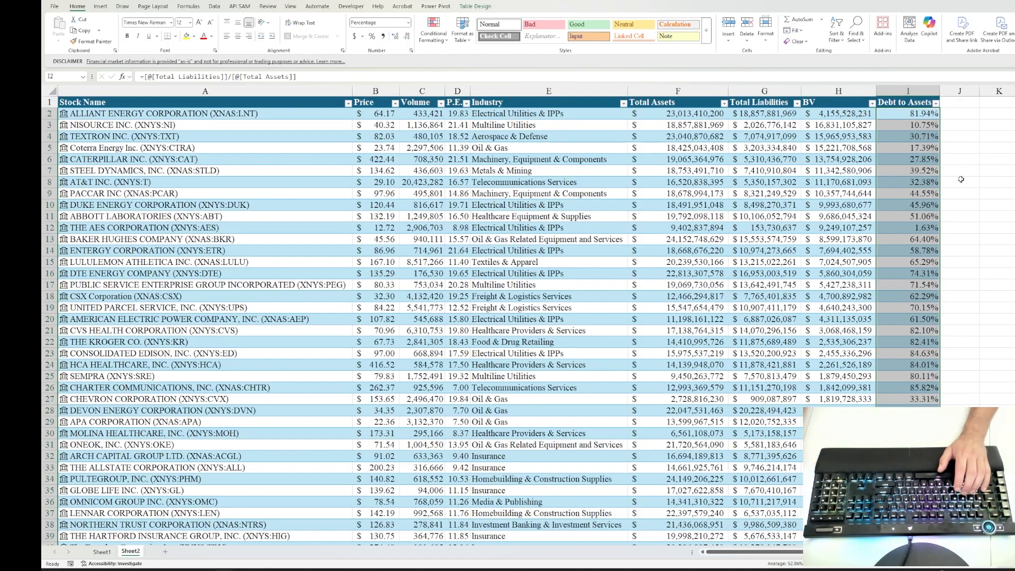
Step: Examine the completed Sheet2 table and the values offered by the Debt to Assets filter, without filtering anything
{"action": "key", "text": "Down"}
{"action": "key", "text": "Down"}
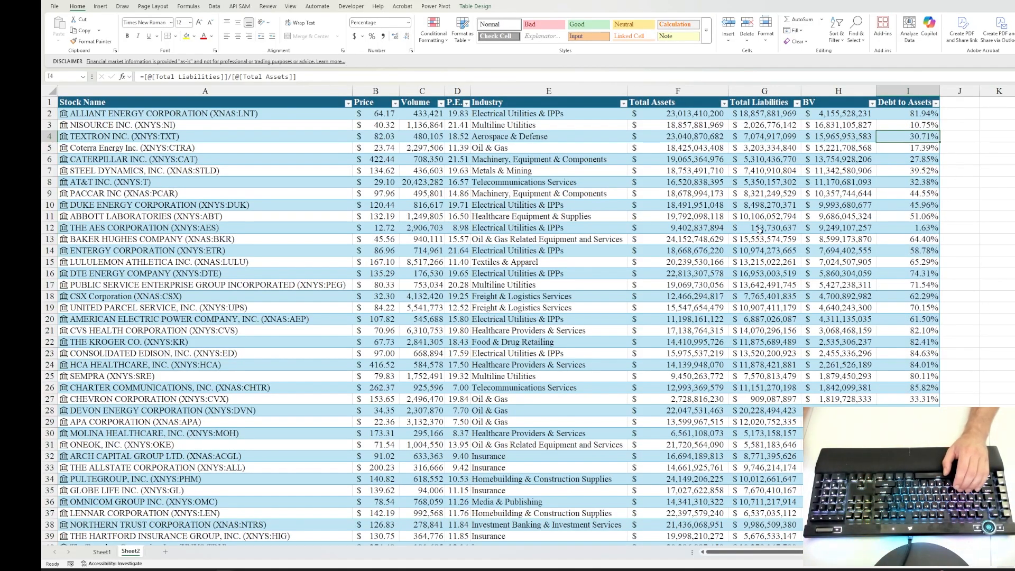
{"action": "left_click", "coordinate": [701, 123]}
{"action": "scroll", "coordinate": [715, 205], "scroll_direction": "down", "scroll_amount": 9}
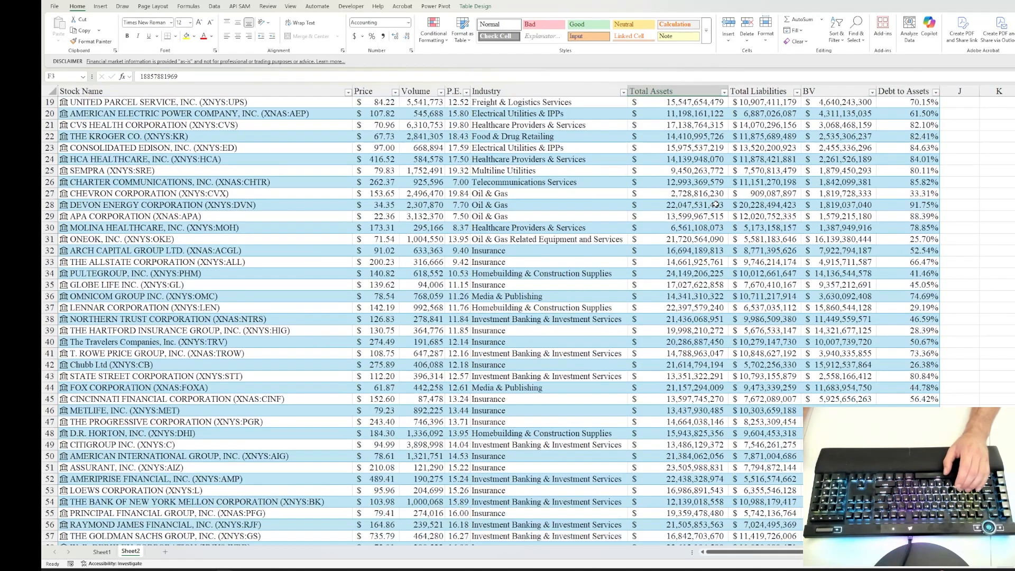
{"action": "scroll", "coordinate": [715, 205], "scroll_direction": "up", "scroll_amount": 9}
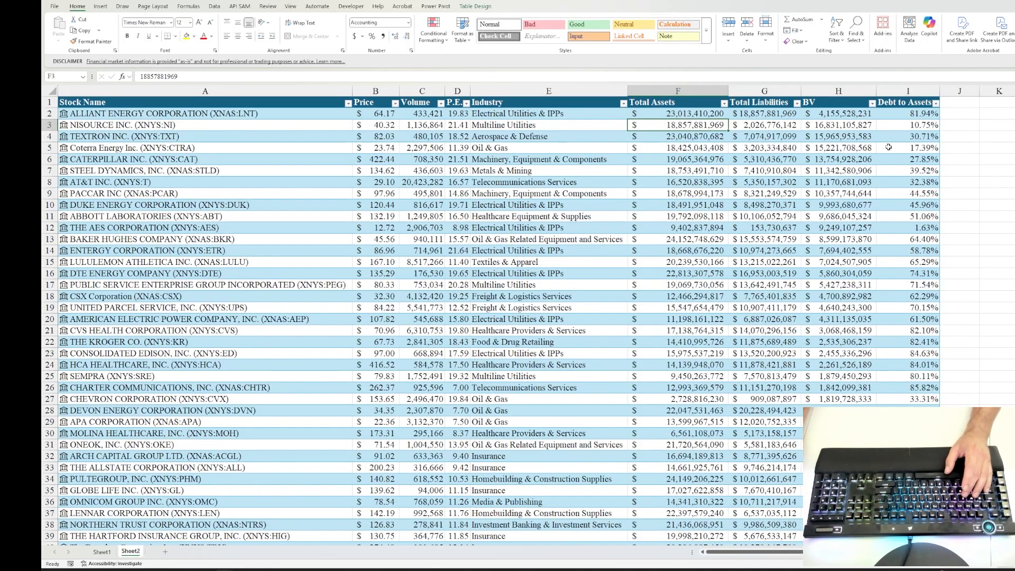
{"action": "left_click", "coordinate": [935, 103]}
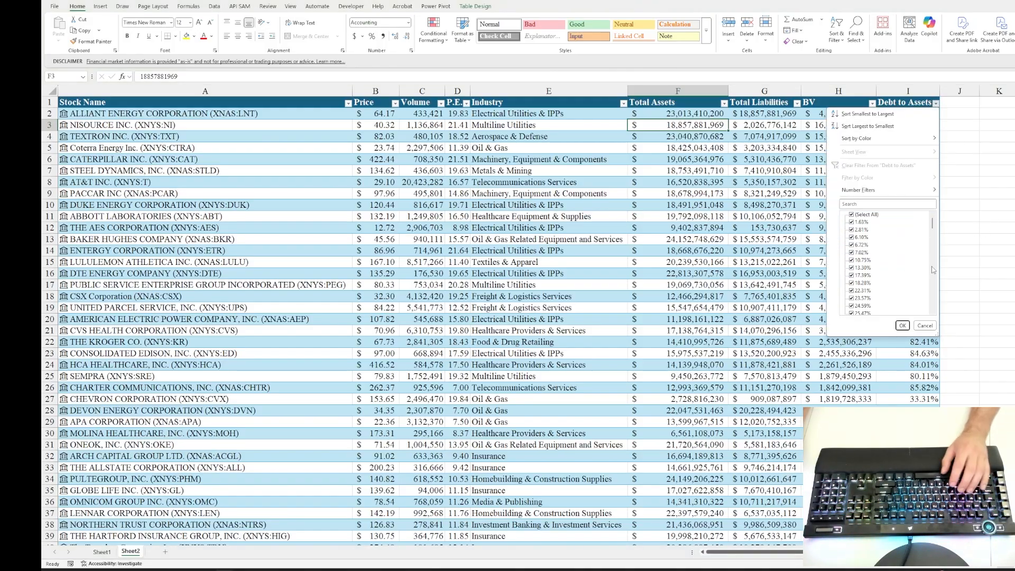
{"action": "left_click", "coordinate": [902, 325]}
{"action": "left_click", "coordinate": [913, 304]}
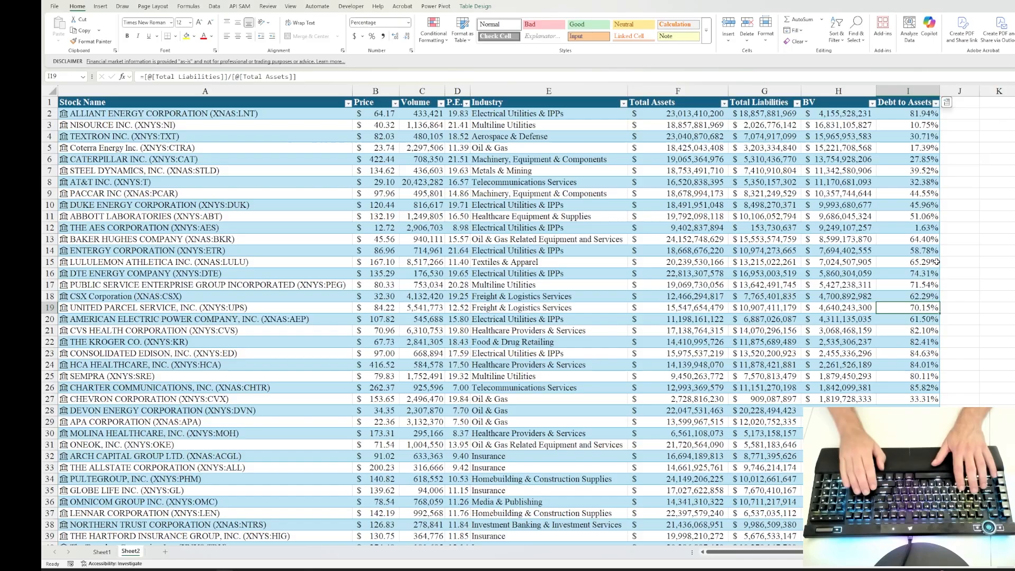
Step: In the cell directly below the Debt to Assets column on Sheet2, enter an AVERAGE formula covering the column
{"action": "key", "text": "Home"}
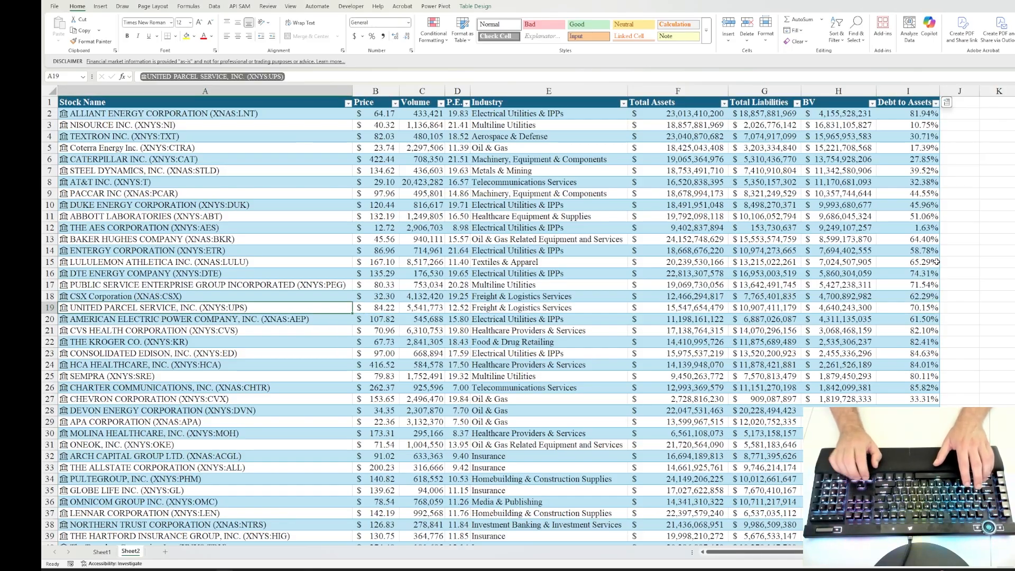
{"action": "key", "text": "Right"}
{"action": "key", "text": "Right"}
{"action": "key", "text": "Right"}
{"action": "key", "text": "Right"}
{"action": "key", "text": "Right"}
{"action": "key", "text": "Right"}
{"action": "key", "text": "Right"}
{"action": "key", "text": "Right"}
{"action": "key", "text": "ctrl+Down"}
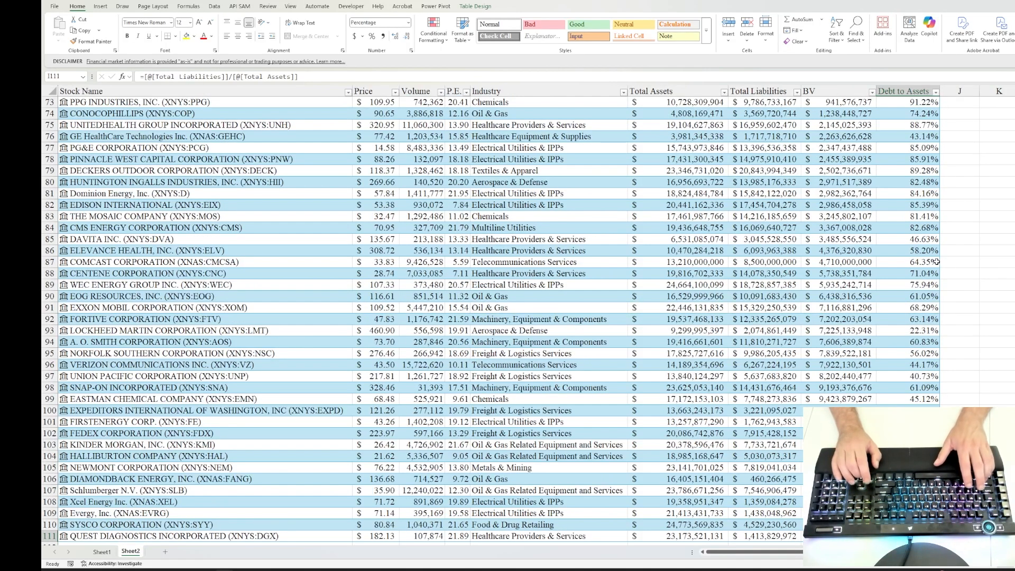
{"action": "key", "text": "Down"}
{"action": "type", "text": "=av"}
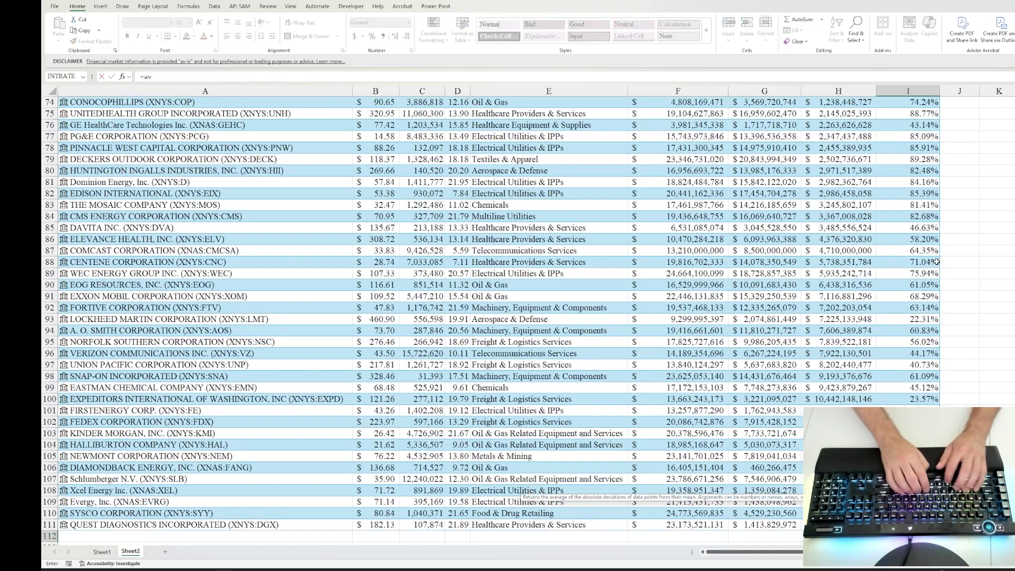
{"action": "key", "text": "Down"}
{"action": "key", "text": "Tab"}
{"action": "key", "text": "Up"}
{"action": "key", "text": "ctrl+shift+Up"}
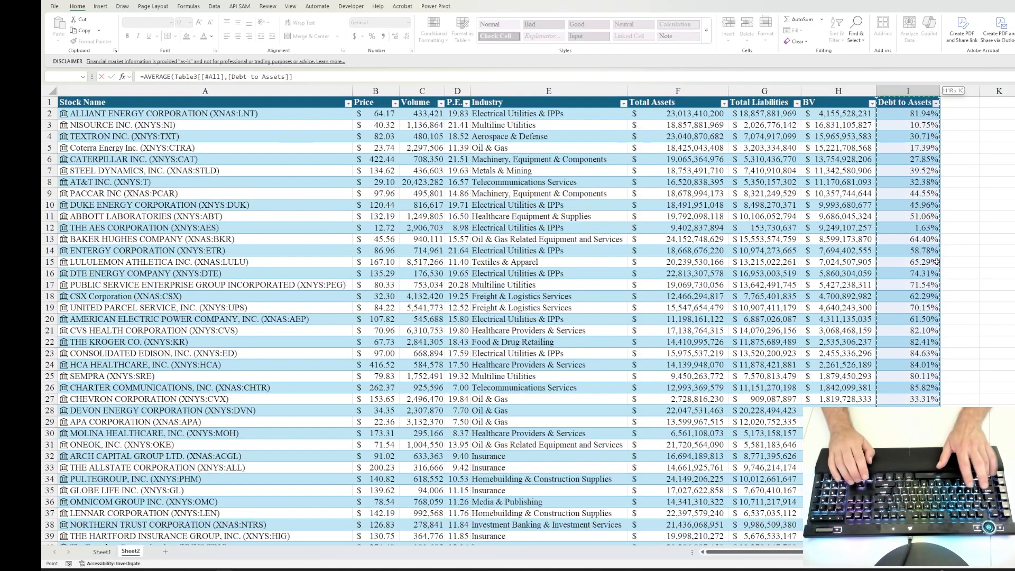
{"action": "key", "text": "ctrl+Return"}
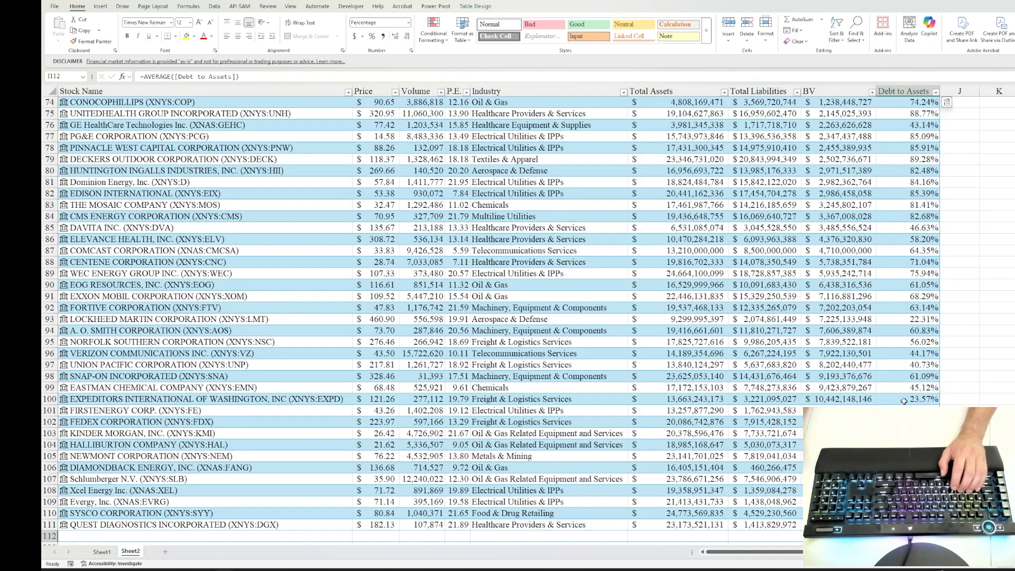
Step: Conditionally format Debt to Assets values greater than the average in I112 with Light Red Fill with Dark Red Text
{"action": "key", "text": "Up"}
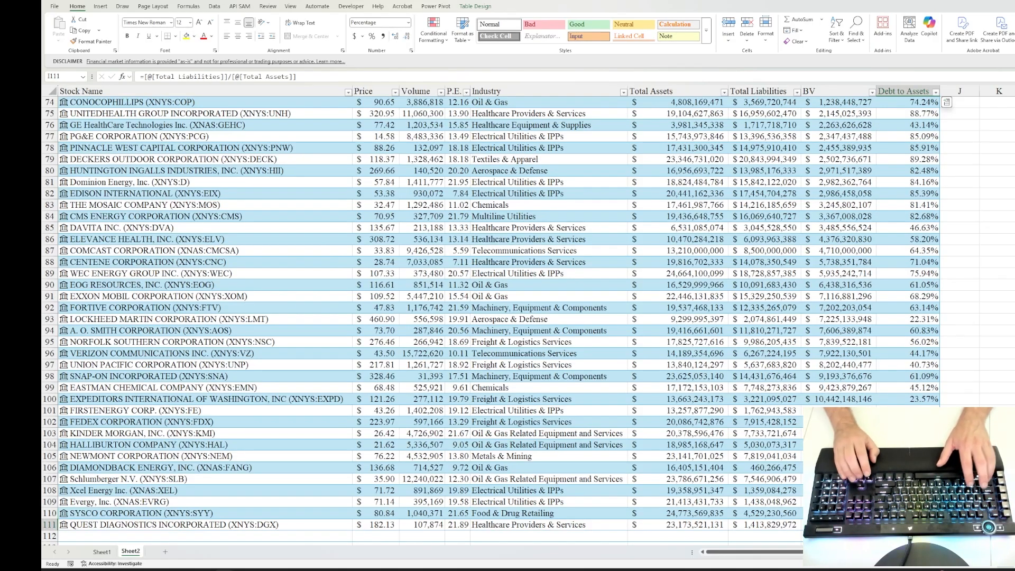
{"action": "key", "text": "ctrl+shift+Up"}
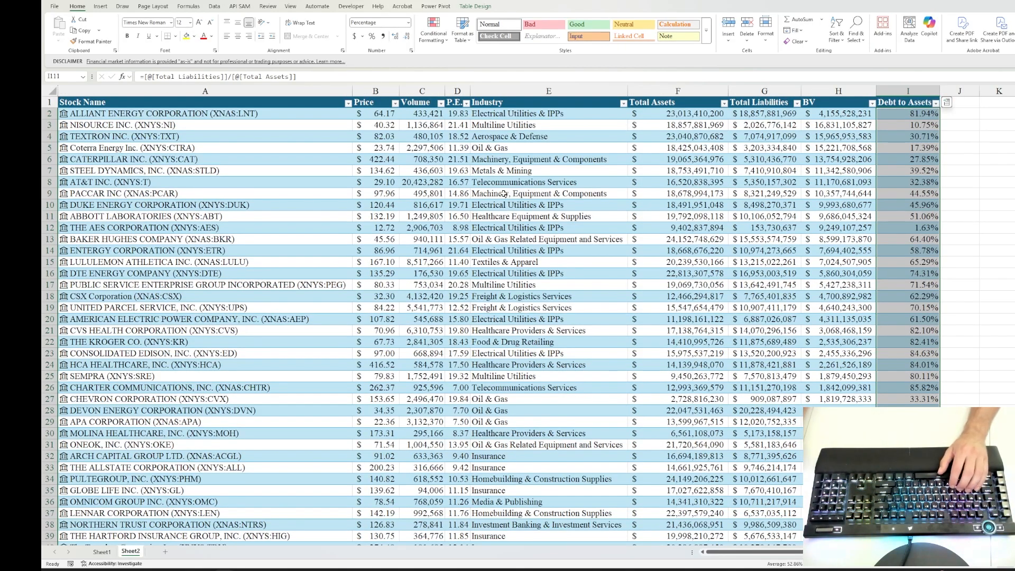
{"action": "left_click", "coordinate": [438, 35]}
{"action": "mouse_move", "coordinate": [464, 60]}
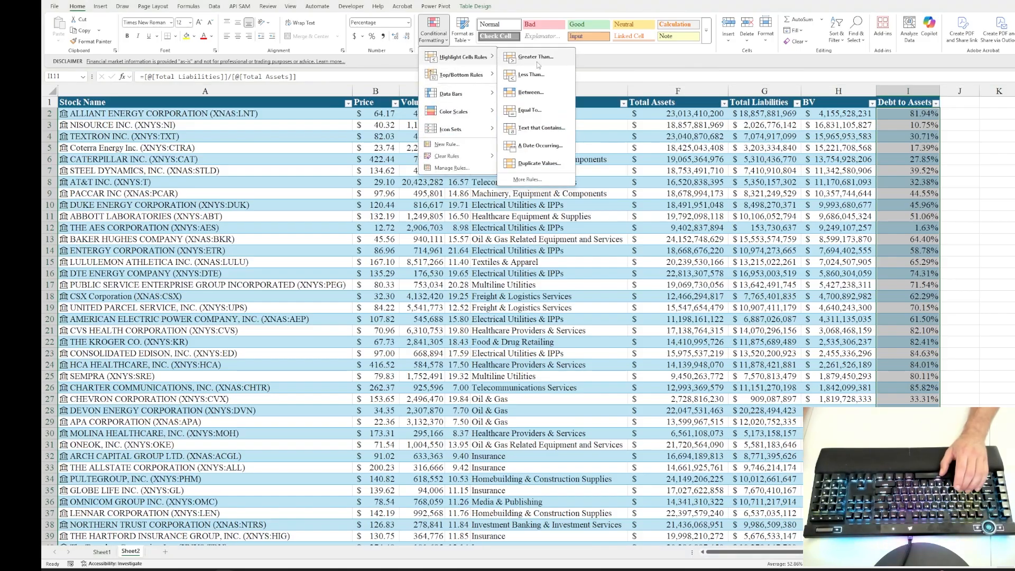
{"action": "left_click", "coordinate": [555, 63]}
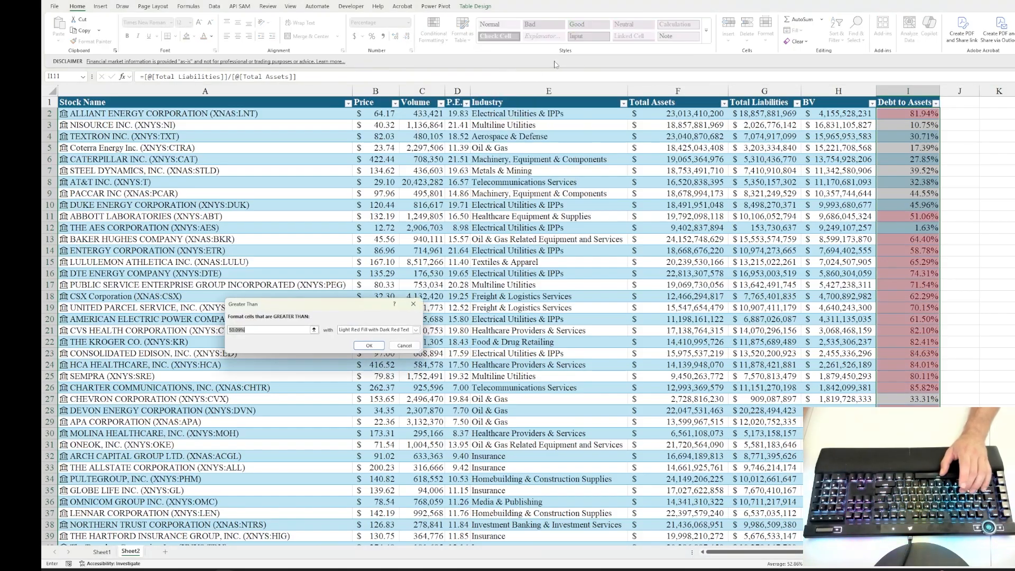
{"action": "scroll", "coordinate": [863, 218], "scroll_direction": "down", "scroll_amount": 20}
{"action": "scroll", "coordinate": [863, 218], "scroll_direction": "down", "scroll_amount": 7}
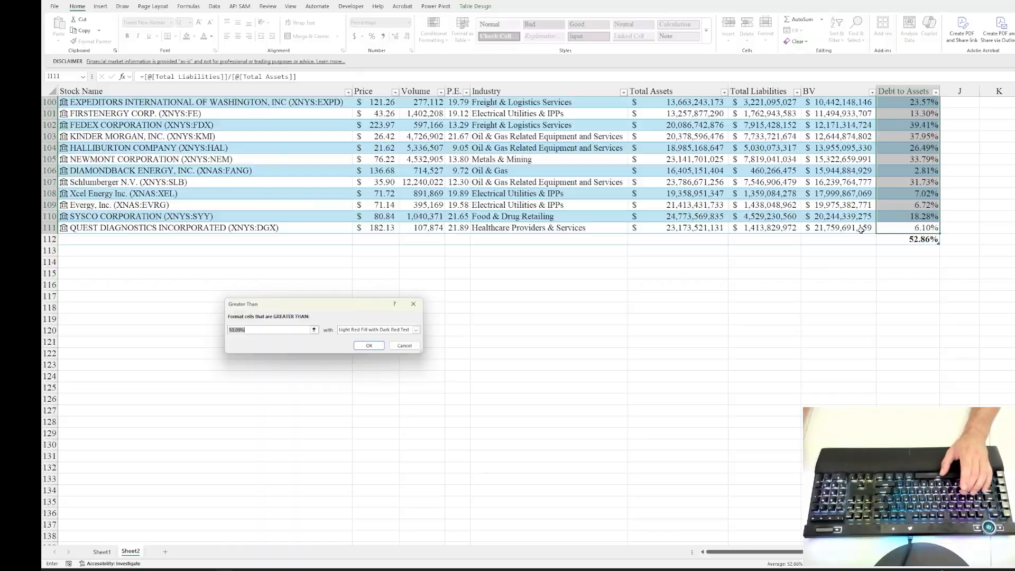
{"action": "left_click", "coordinate": [920, 239]}
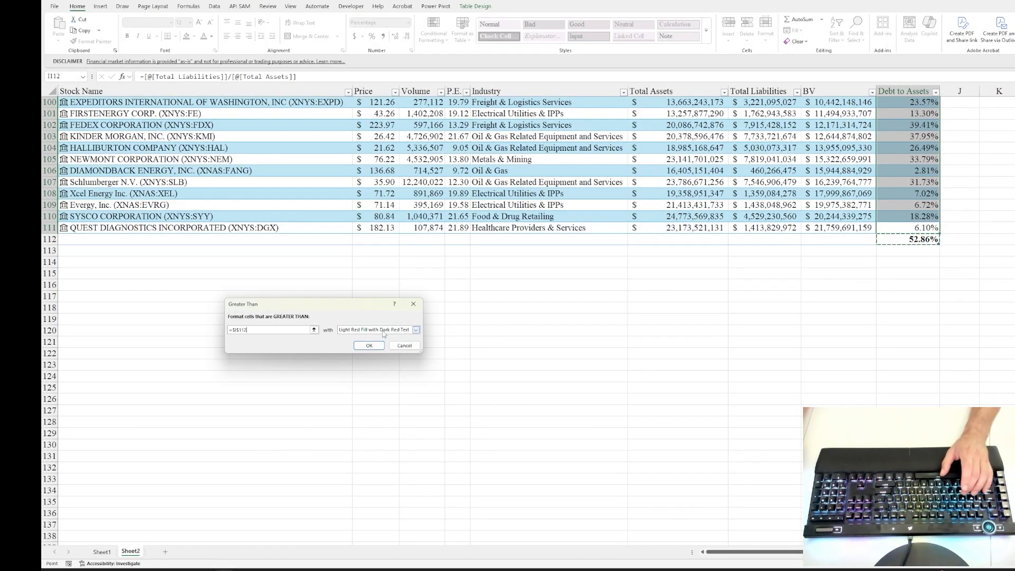
{"action": "left_click", "coordinate": [368, 345]}
{"action": "scroll", "coordinate": [862, 268], "scroll_direction": "up", "scroll_amount": 7}
{"action": "scroll", "coordinate": [862, 269], "scroll_direction": "up", "scroll_amount": 20}
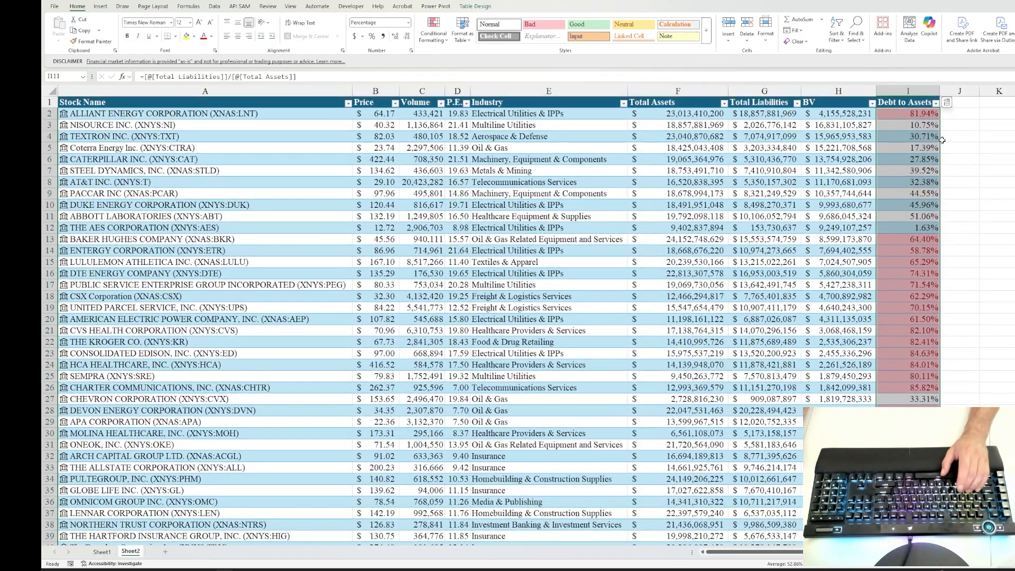
{"action": "left_click", "coordinate": [980, 173]}
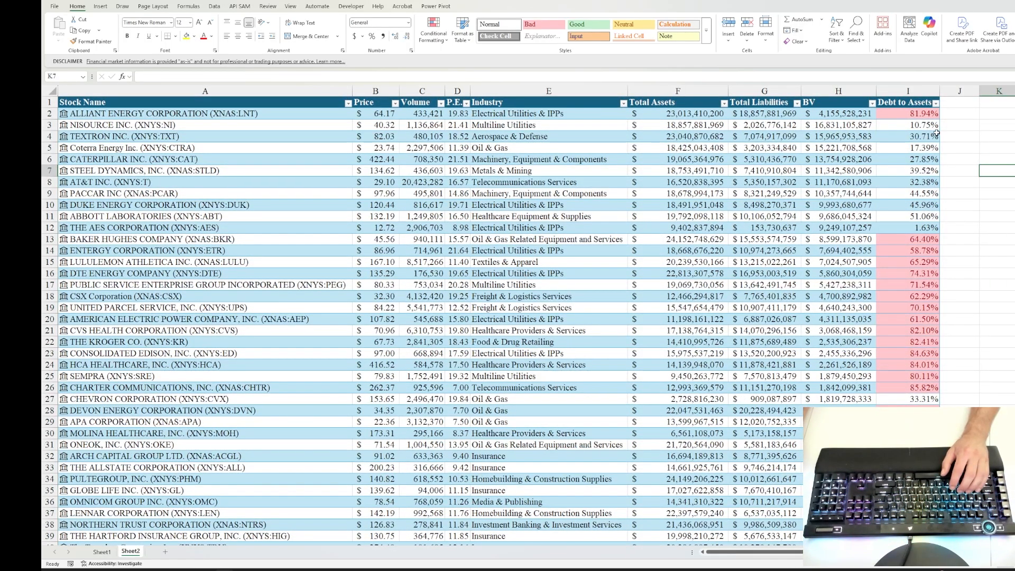
Step: Examine the highlighted Debt to Assets values and compare BV, Total Liabilities and Total Assets in the first company row
{"action": "scroll", "coordinate": [909, 233], "scroll_direction": "down", "scroll_amount": 14}
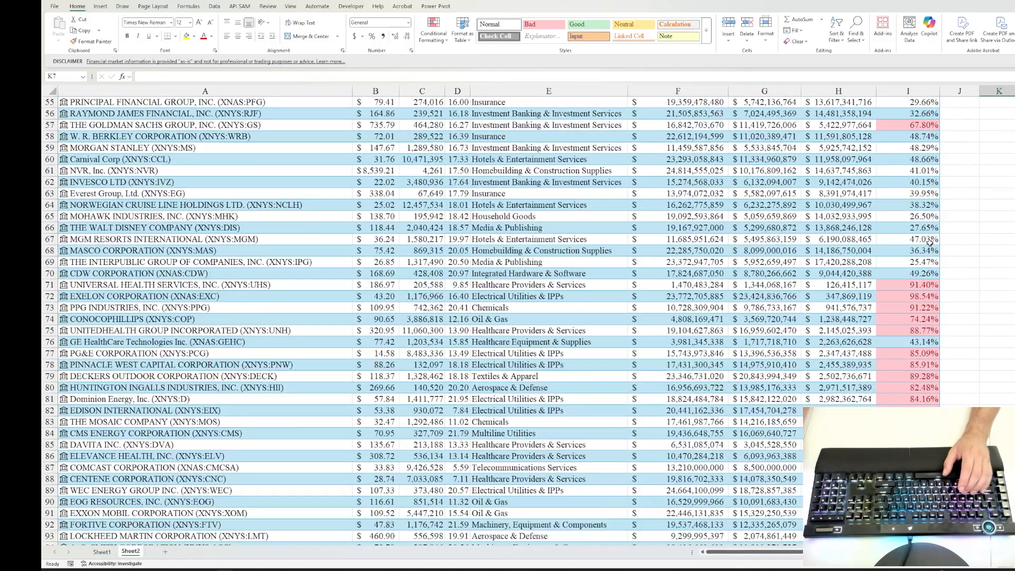
{"action": "scroll", "coordinate": [949, 247], "scroll_direction": "up", "scroll_amount": 14}
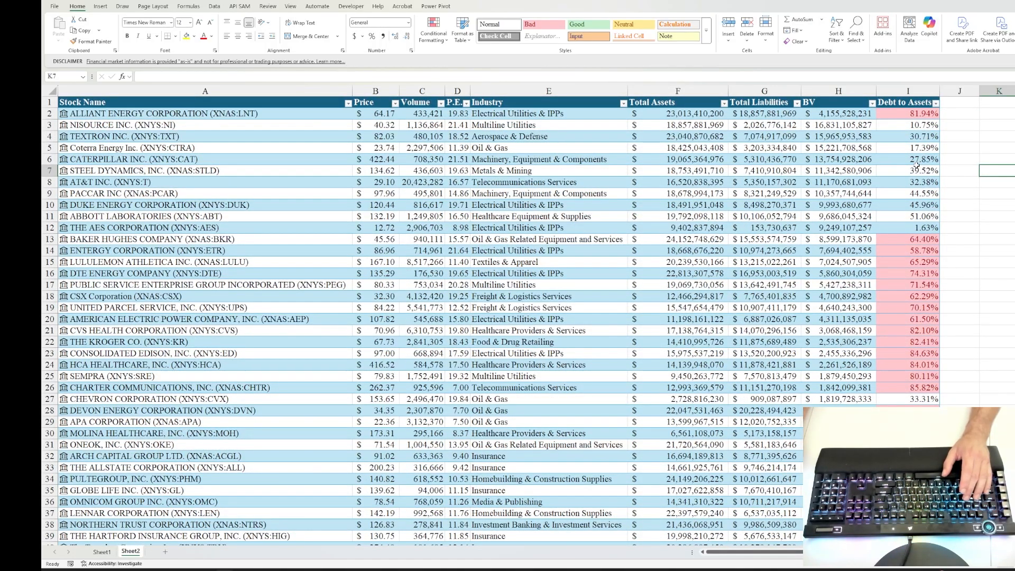
{"action": "left_click", "coordinate": [907, 228]}
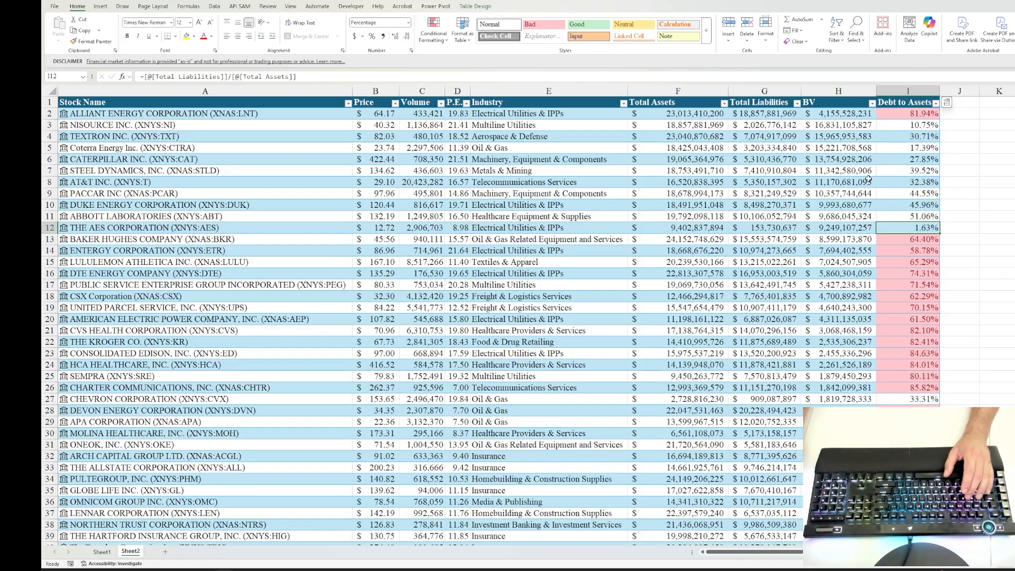
{"action": "left_click", "coordinate": [827, 151]}
{"action": "left_click", "coordinate": [827, 113]}
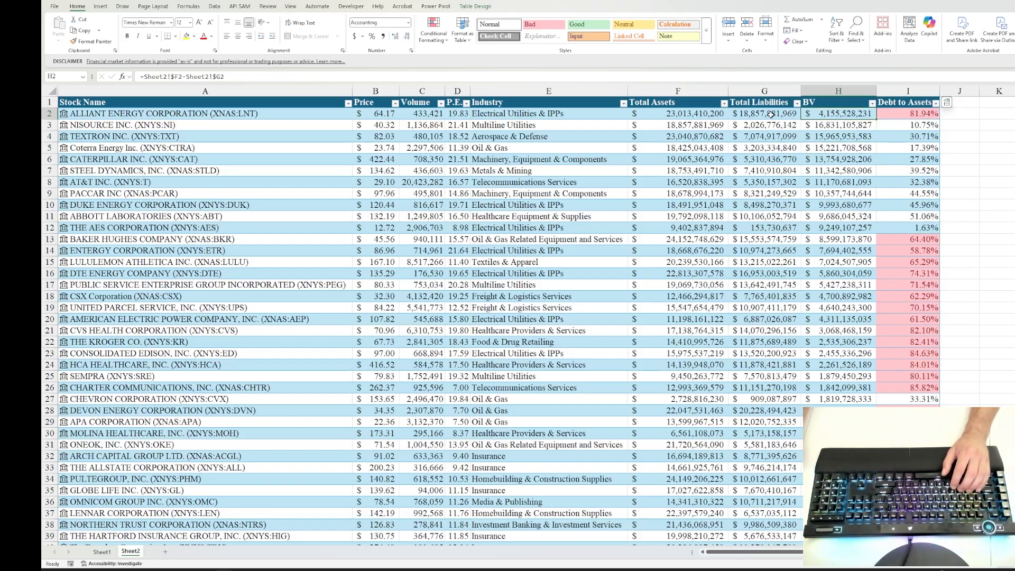
{"action": "left_click", "coordinate": [740, 112]}
{"action": "left_click", "coordinate": [699, 113]}
{"action": "left_click", "coordinate": [746, 117]}
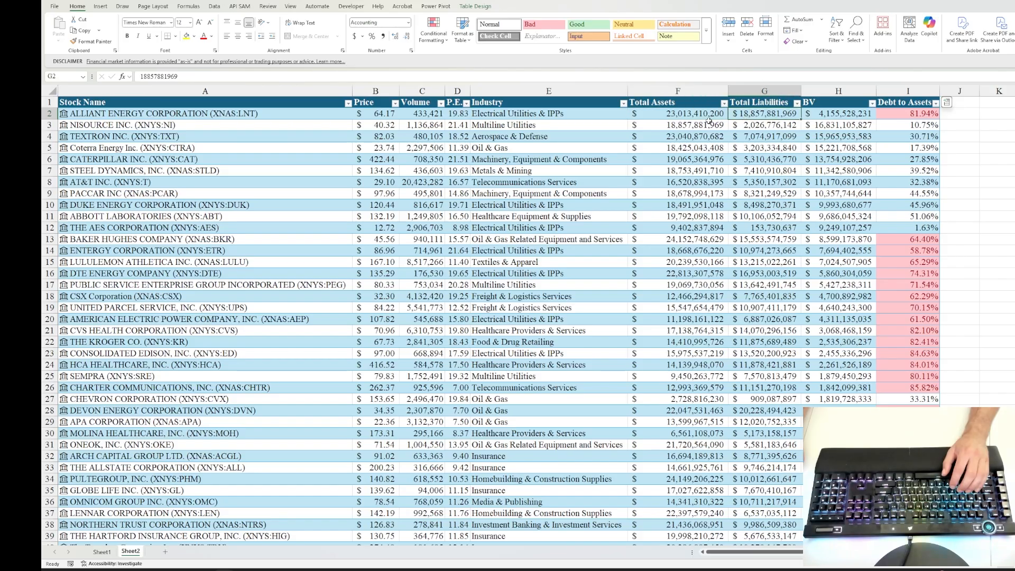
Step: Try sorting the table by Debt to Assets from smallest to largest, and undo the sort
{"action": "left_click", "coordinate": [928, 122]}
{"action": "left_click", "coordinate": [936, 103]}
{"action": "left_click", "coordinate": [867, 114]}
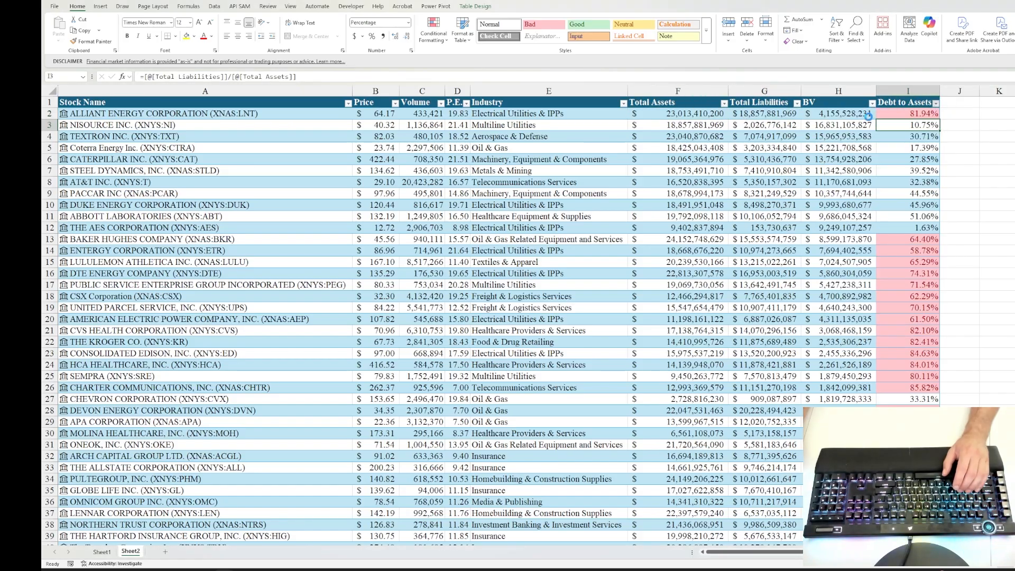
{"action": "key", "text": "Left"}
{"action": "key", "text": "Up"}
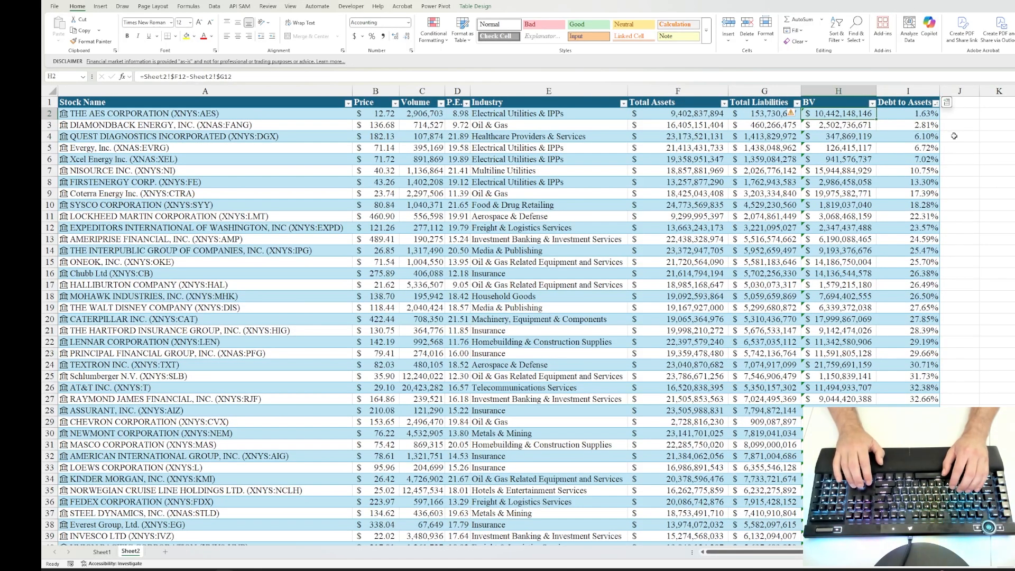
{"action": "key", "text": "ctrl+z"}
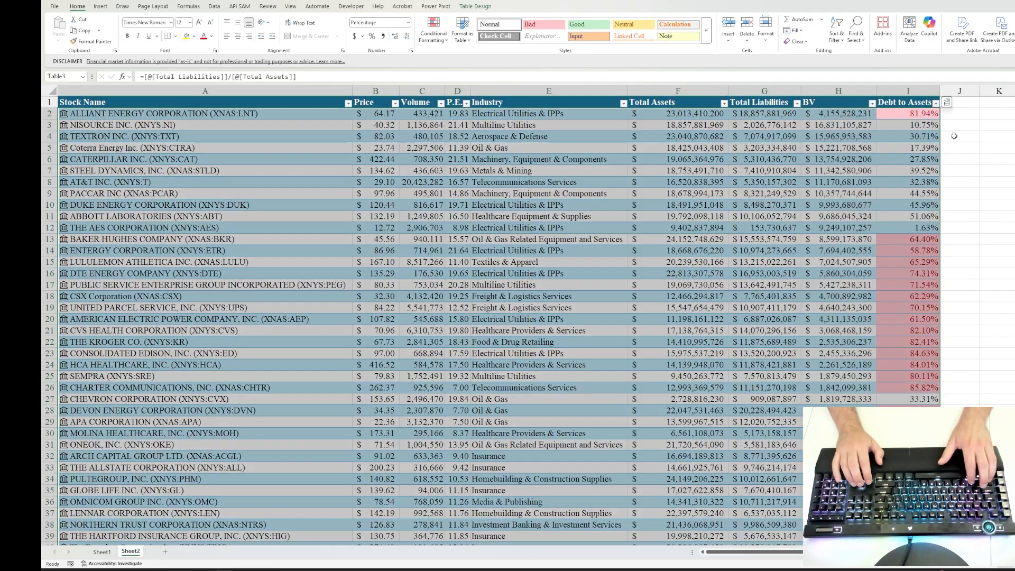
Step: Replace the BV column's formula with one subtracting Total Liabilities from Total Assets using structured table references
{"action": "key", "text": "Left"}
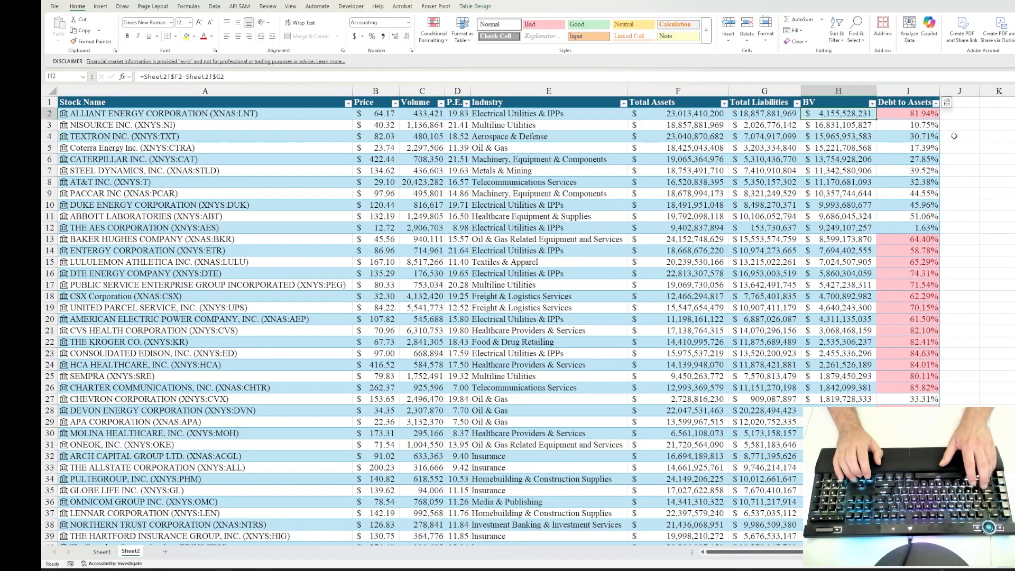
{"action": "key", "text": "alt+Down"}
{"action": "key", "text": "Escape"}
{"action": "type", "text": "="}
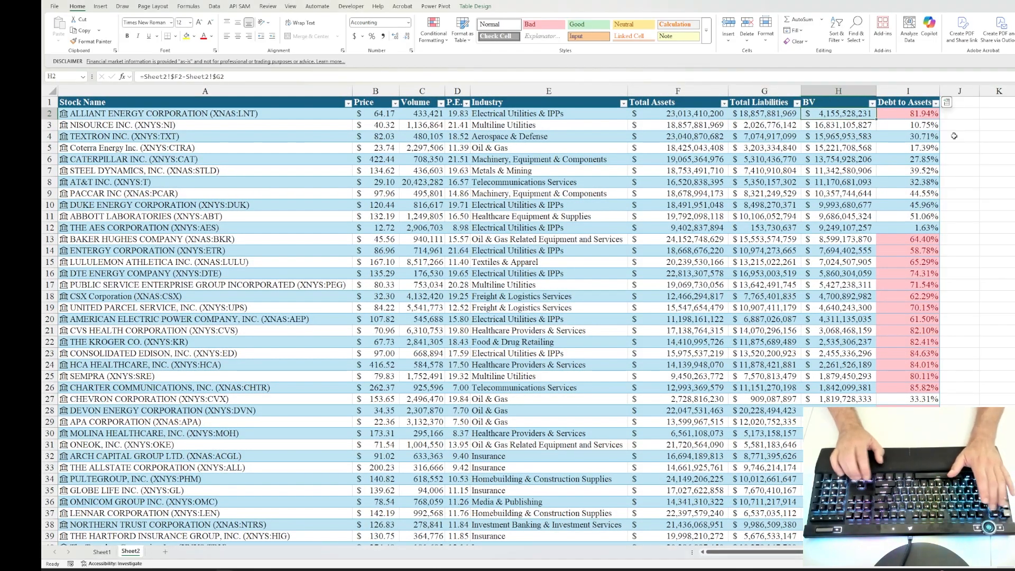
{"action": "key", "text": "Left"}
{"action": "key", "text": "Left"}
{"action": "type", "text": "-"}
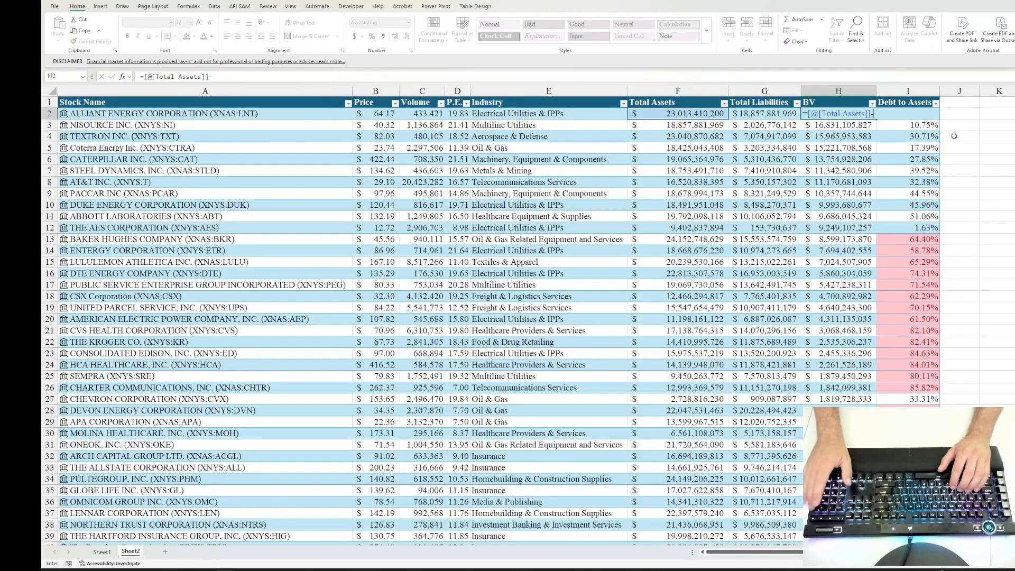
{"action": "key", "text": "Left"}
{"action": "key", "text": "ctrl+Return"}
{"action": "key", "text": "Down"}
{"action": "key", "text": "Down"}
{"action": "key", "text": "Down"}
{"action": "key", "text": "Down"}
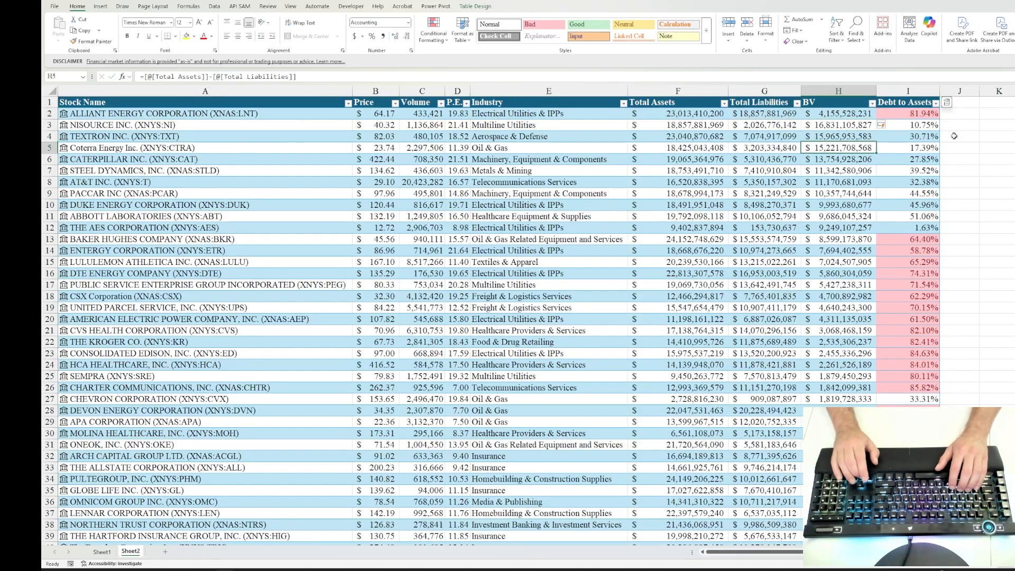
{"action": "key", "text": "Up"}
{"action": "key", "text": "Up"}
{"action": "key", "text": "Up"}
{"action": "key", "text": "Up"}
{"action": "key", "text": "Up"}
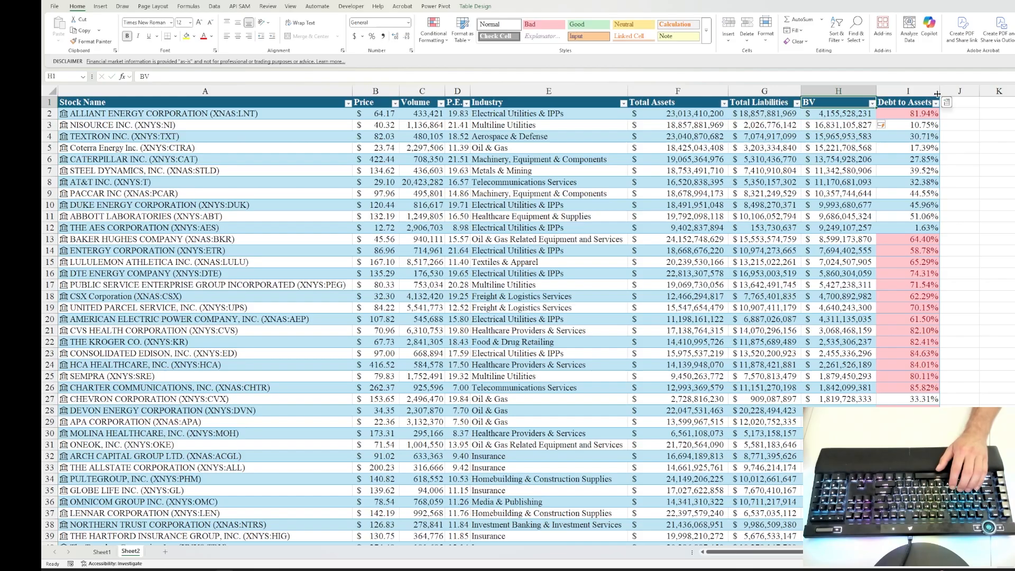
Step: Sort the Sheet2 table by Debt to Assets from smallest to largest
{"action": "left_click", "coordinate": [936, 104]}
{"action": "left_click", "coordinate": [918, 113]}
{"action": "left_click", "coordinate": [920, 114]}
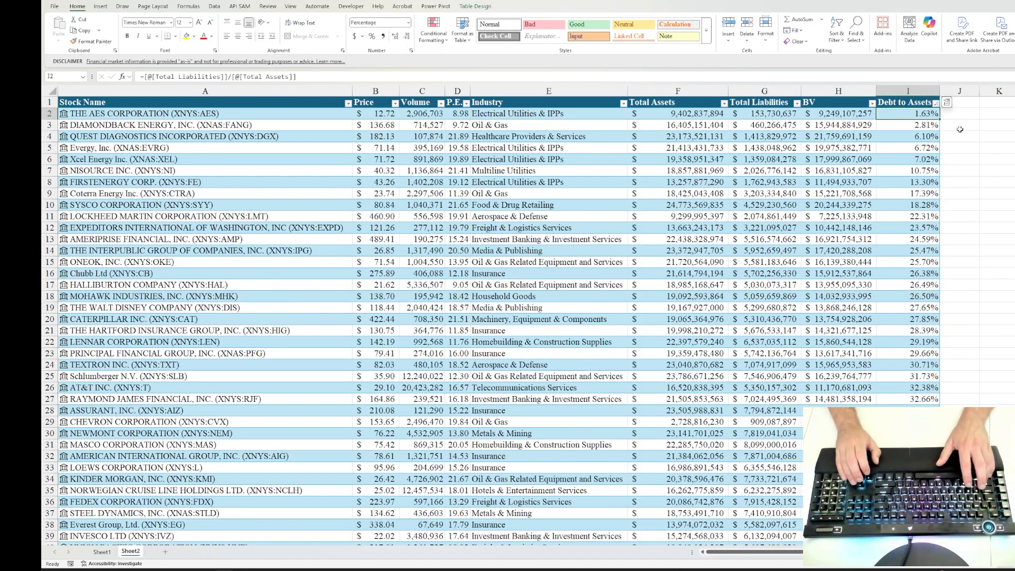
{"action": "key", "text": "shift+space"}
{"action": "key", "text": "shift+Down"}
{"action": "key", "text": "shift+Down"}
{"action": "key", "text": "shift+Down"}
{"action": "key", "text": "shift+Down"}
{"action": "key", "text": "shift+Down"}
{"action": "key", "text": "shift+Down"}
{"action": "key", "text": "shift+Down"}
{"action": "key", "text": "shift+Down"}
{"action": "key", "text": "shift+Down"}
{"action": "key", "text": "shift+Down"}
{"action": "key", "text": "shift+Down"}
{"action": "key", "text": "shift+Down"}
{"action": "key", "text": "shift+Down"}
{"action": "key", "text": "shift+Down"}
{"action": "key", "text": "shift+Down"}
{"action": "key", "text": "shift+Down"}
{"action": "key", "text": "shift+Down"}
{"action": "key", "text": "shift+Down"}
{"action": "key", "text": "shift+Down"}
{"action": "key", "text": "shift+Down"}
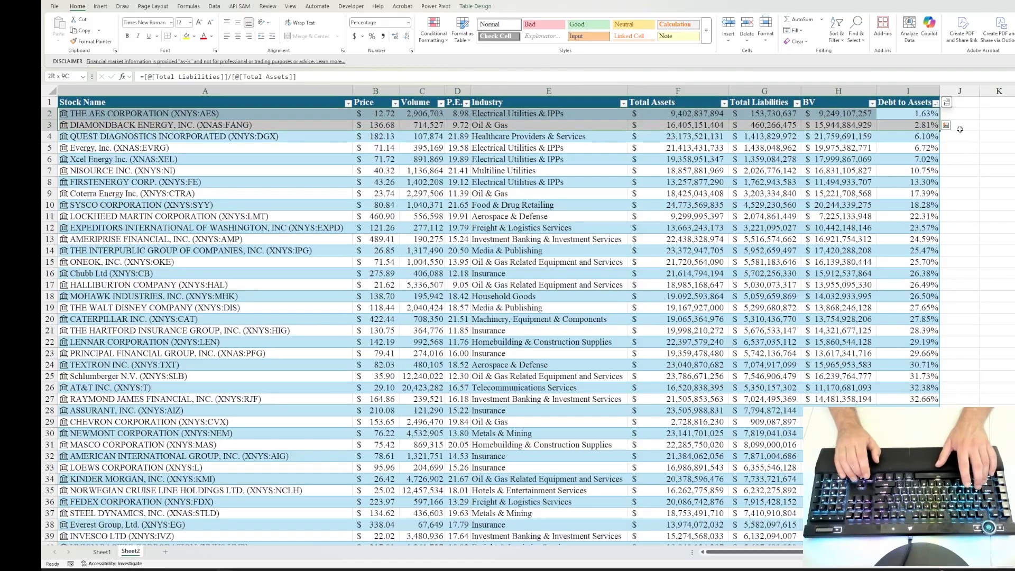
{"action": "key", "text": "shift+Down"}
{"action": "key", "text": "shift+Down"}
{"action": "key", "text": "shift+Down"}
{"action": "key", "text": "shift+Down"}
{"action": "key", "text": "shift+Down"}
{"action": "key", "text": "shift+Down"}
{"action": "key", "text": "shift+Down"}
{"action": "key", "text": "shift+Down"}
{"action": "key", "text": "shift+Down"}
{"action": "key", "text": "shift+Down"}
{"action": "key", "text": "shift+Down"}
{"action": "key", "text": "shift+Down"}
{"action": "key", "text": "shift+Down"}
{"action": "key", "text": "shift+Down"}
{"action": "key", "text": "shift+Down"}
{"action": "key", "text": "shift+Down"}
{"action": "key", "text": "shift+Down"}
{"action": "key", "text": "shift+Down"}
{"action": "key", "text": "shift+Down"}
{"action": "key", "text": "shift+Down"}
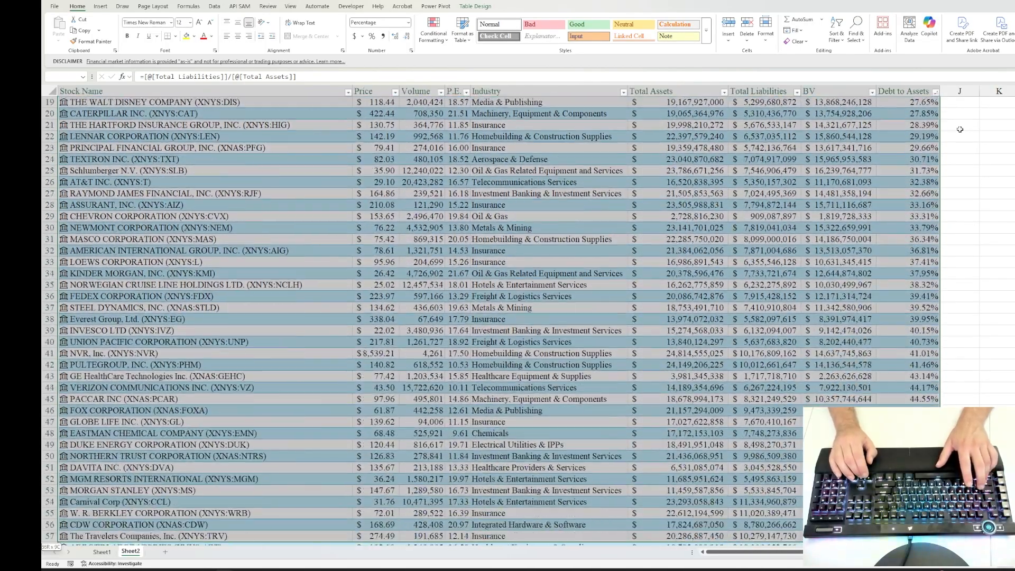
{"action": "key", "text": "Right"}
{"action": "key", "text": "Left"}
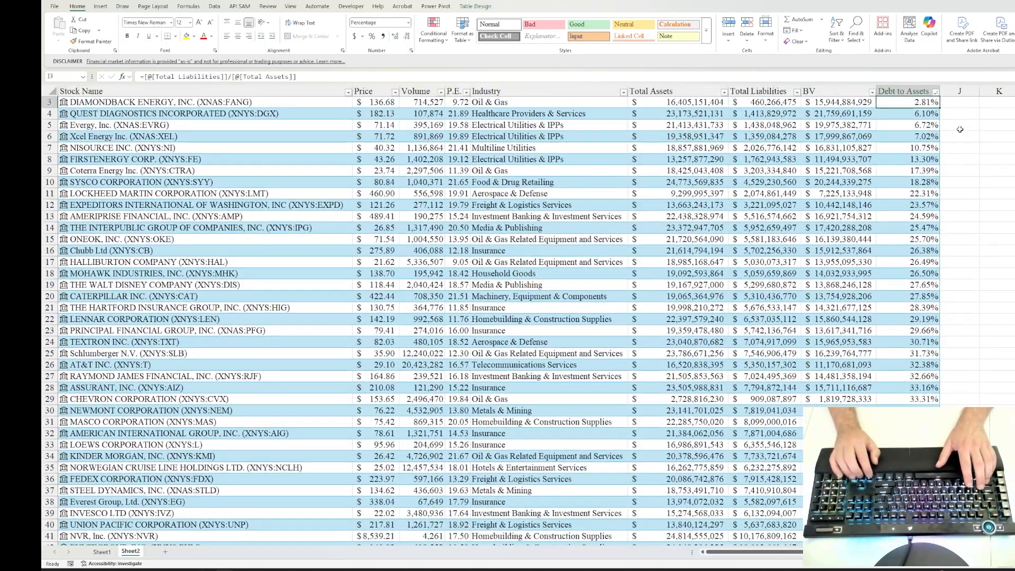
Step: Delete the table rows with above-average Debt to Assets, from Citigroup Inc. through Exelon Corporation
{"action": "key", "text": "ctrl+Down"}
{"action": "key", "text": "shift+space"}
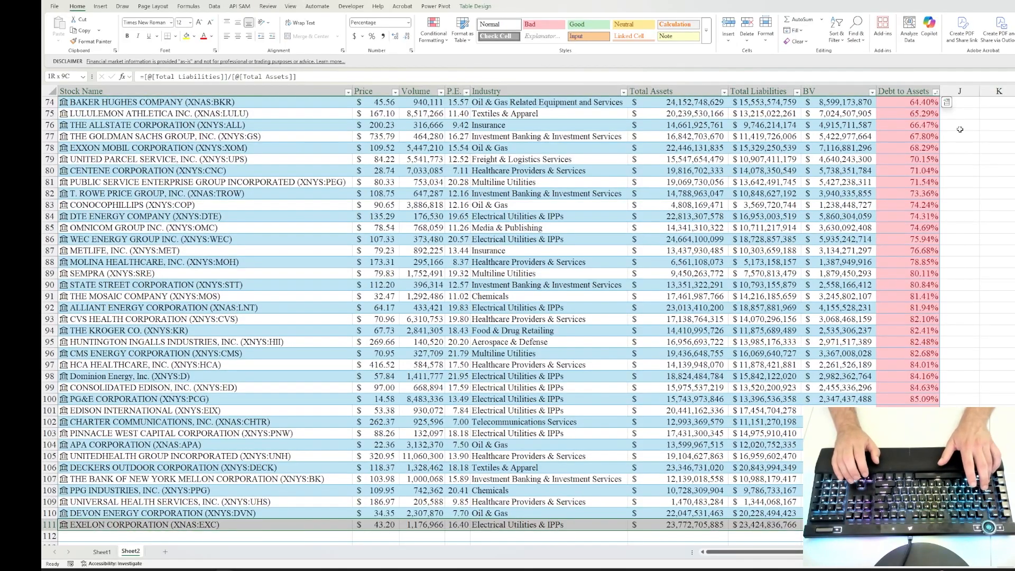
{"action": "key", "text": "shift+Up"}
{"action": "key", "text": "shift+Up"}
{"action": "key", "text": "shift+Up"}
{"action": "key", "text": "shift+Up"}
{"action": "key", "text": "shift+Up"}
{"action": "key", "text": "shift+Up"}
{"action": "key", "text": "shift+Up"}
{"action": "key", "text": "shift+Up"}
{"action": "key", "text": "shift+Up"}
{"action": "key", "text": "shift+Up"}
{"action": "key", "text": "shift+Up"}
{"action": "key", "text": "shift+Up"}
{"action": "key", "text": "shift+Up"}
{"action": "key", "text": "shift+Up"}
{"action": "key", "text": "shift+Up"}
{"action": "key", "text": "shift+Up"}
{"action": "key", "text": "shift+Up"}
{"action": "key", "text": "shift+Up"}
{"action": "key", "text": "shift+Up"}
{"action": "key", "text": "shift+Up"}
{"action": "key", "text": "shift+Up"}
{"action": "key", "text": "shift+Up"}
{"action": "key", "text": "shift+Up"}
{"action": "key", "text": "shift+Up"}
{"action": "key", "text": "shift+Up"}
{"action": "key", "text": "shift+Up"}
{"action": "key", "text": "shift+Up"}
{"action": "key", "text": "shift+Up"}
{"action": "key", "text": "shift+Up"}
{"action": "key", "text": "shift+Up"}
{"action": "key", "text": "shift+Up"}
{"action": "key", "text": "shift+Up"}
{"action": "key", "text": "shift+Up"}
{"action": "key", "text": "shift+Up"}
{"action": "key", "text": "shift+Up"}
{"action": "key", "text": "shift+Up"}
{"action": "key", "text": "shift+Up"}
{"action": "key", "text": "shift+Up"}
{"action": "key", "text": "shift+Up"}
{"action": "key", "text": "shift+Up"}
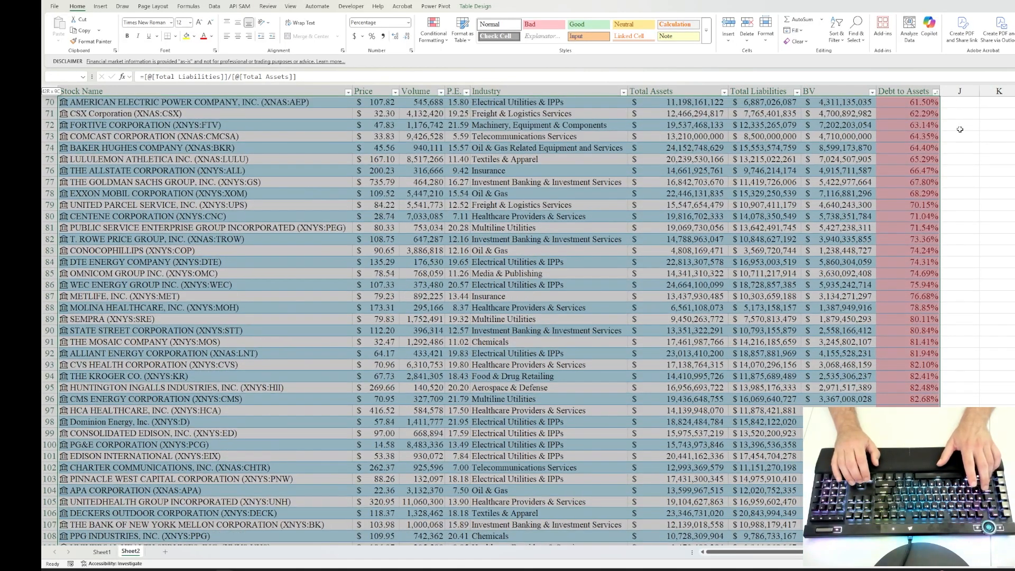
{"action": "key", "text": "shift+Down"}
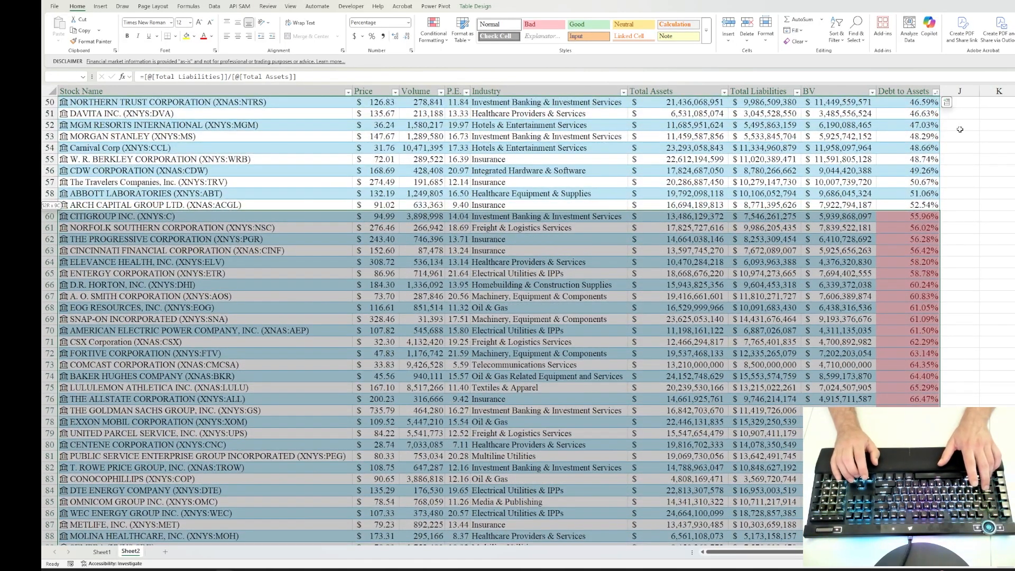
{"action": "key", "text": "ctrl+minus"}
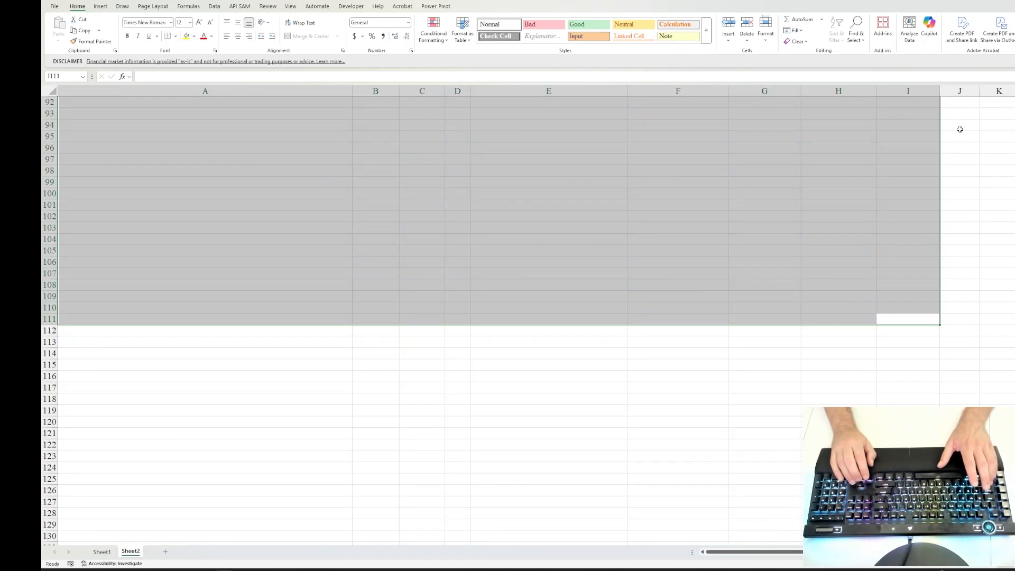
{"action": "key", "text": "Up"}
{"action": "key", "text": "ctrl+Up"}
{"action": "key", "text": "Up"}
{"action": "key", "text": "Up"}
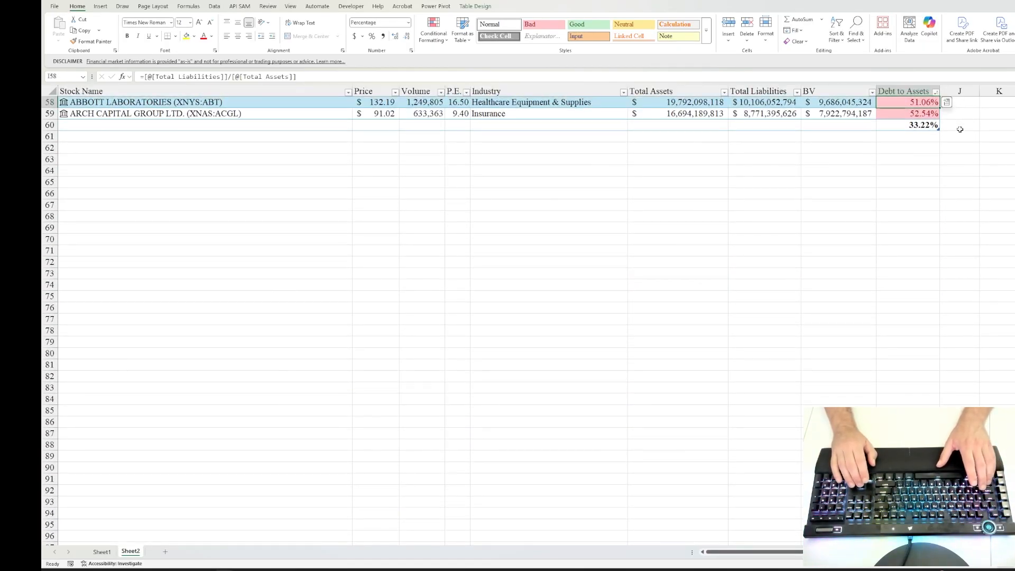
Step: Clear the Debt to Assets average from the cell below the table's last stock row
{"action": "key", "text": "Up"}
{"action": "key", "text": "Up"}
{"action": "key", "text": "Up"}
{"action": "key", "text": "Up"}
{"action": "key", "text": "Up"}
{"action": "key", "text": "Up"}
{"action": "key", "text": "Up"}
{"action": "key", "text": "Up"}
{"action": "key", "text": "Up"}
{"action": "key", "text": "Up"}
{"action": "key", "text": "Up"}
{"action": "key", "text": "Up"}
{"action": "key", "text": "Up"}
{"action": "key", "text": "Up"}
{"action": "key", "text": "Up"}
{"action": "key", "text": "Up"}
{"action": "key", "text": "Up"}
{"action": "key", "text": "Up"}
{"action": "key", "text": "Up"}
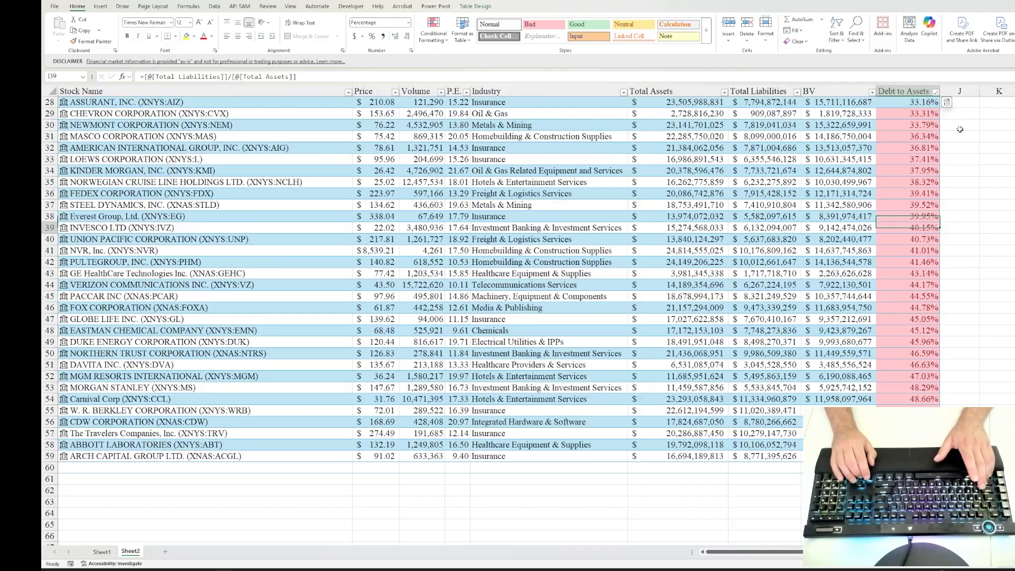
{"action": "key", "text": "Down"}
{"action": "key", "text": "Down"}
{"action": "key", "text": "Down"}
{"action": "key", "text": "Down"}
{"action": "key", "text": "Down"}
{"action": "key", "text": "Down"}
{"action": "key", "text": "Down"}
{"action": "key", "text": "Down"}
{"action": "key", "text": "Down"}
{"action": "key", "text": "Down"}
{"action": "key", "text": "Down"}
{"action": "key", "text": "Down"}
{"action": "key", "text": "Down"}
{"action": "key", "text": "Down"}
{"action": "key", "text": "Down"}
{"action": "key", "text": "Down"}
{"action": "key", "text": "Down"}
{"action": "key", "text": "Down"}
{"action": "key", "text": "Down"}
{"action": "key", "text": "Down"}
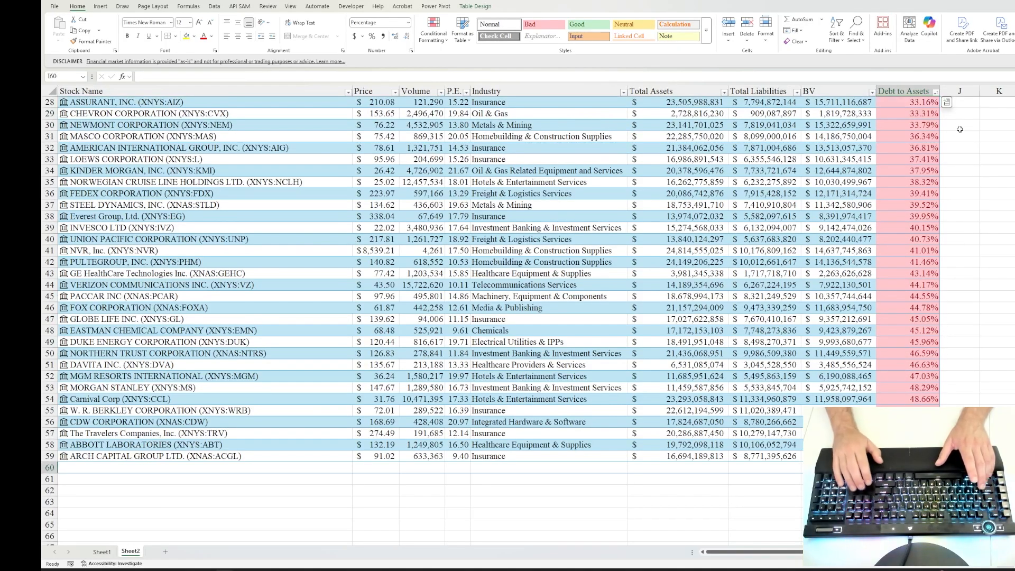
{"action": "key", "text": "Up"}
{"action": "key", "text": "ctrl+Up"}
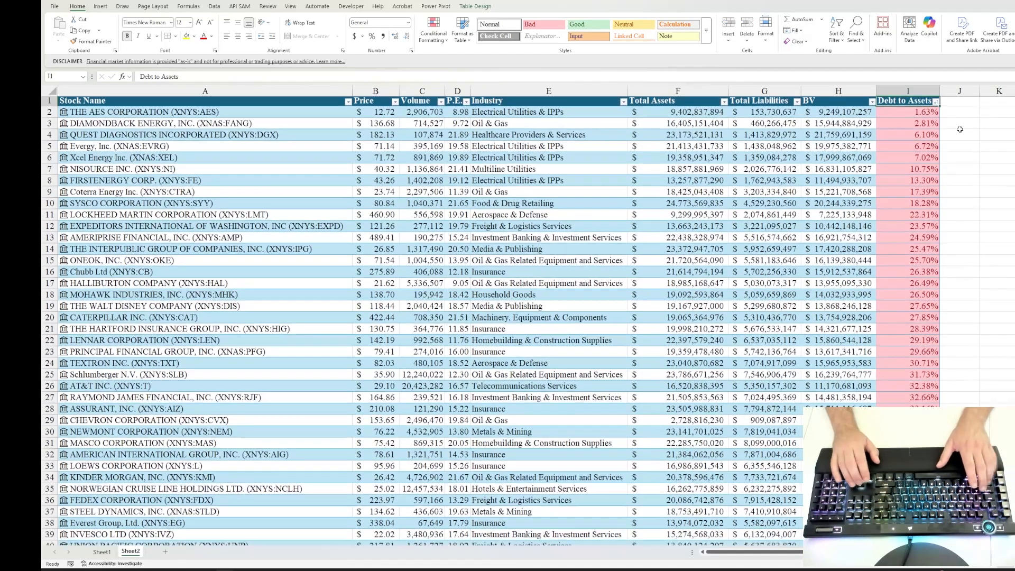
Step: Review the table's first and last stock rows across the columns from Stock Name to Debt to Assets
{"action": "key", "text": "Down"}
{"action": "key", "text": "ctrl+Left"}
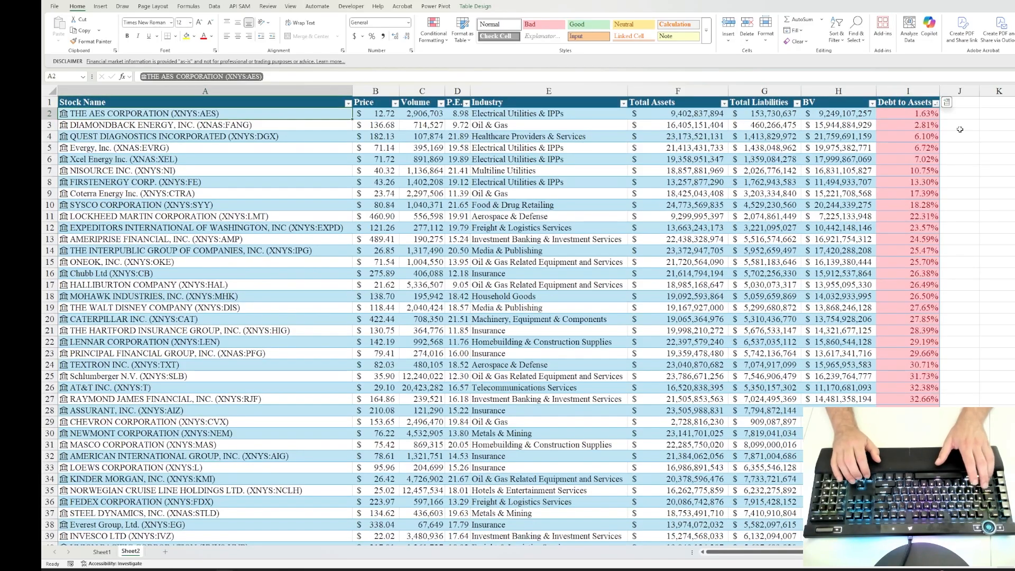
{"action": "key", "text": "ctrl+Down"}
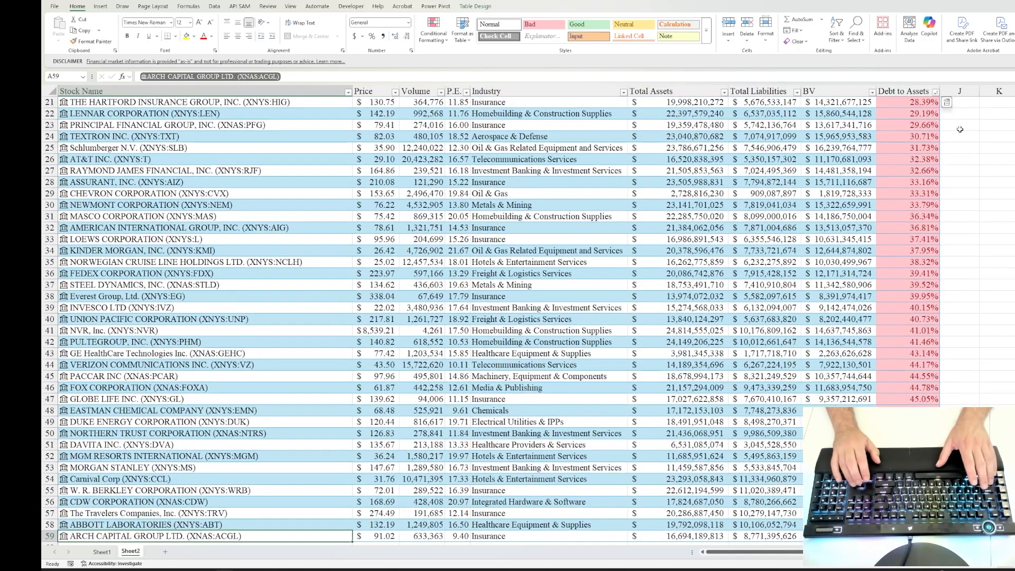
{"action": "key", "text": "Down"}
{"action": "key", "text": "Right"}
{"action": "key", "text": "Right"}
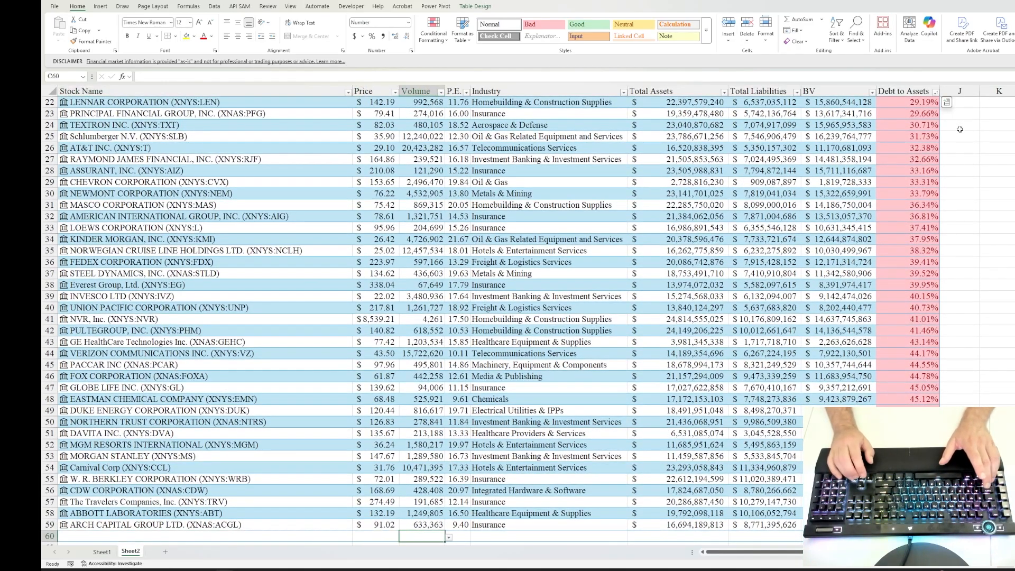
{"action": "key", "text": "Right"}
{"action": "key", "text": "Up"}
{"action": "key", "text": "Right"}
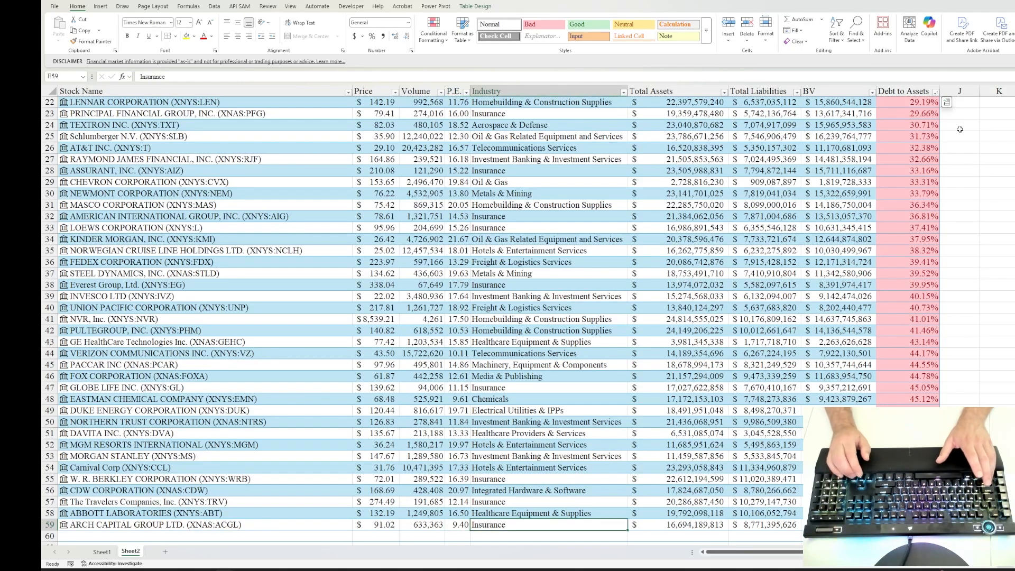
{"action": "key", "text": "Right"}
{"action": "key", "text": "Right"}
{"action": "key", "text": "Right"}
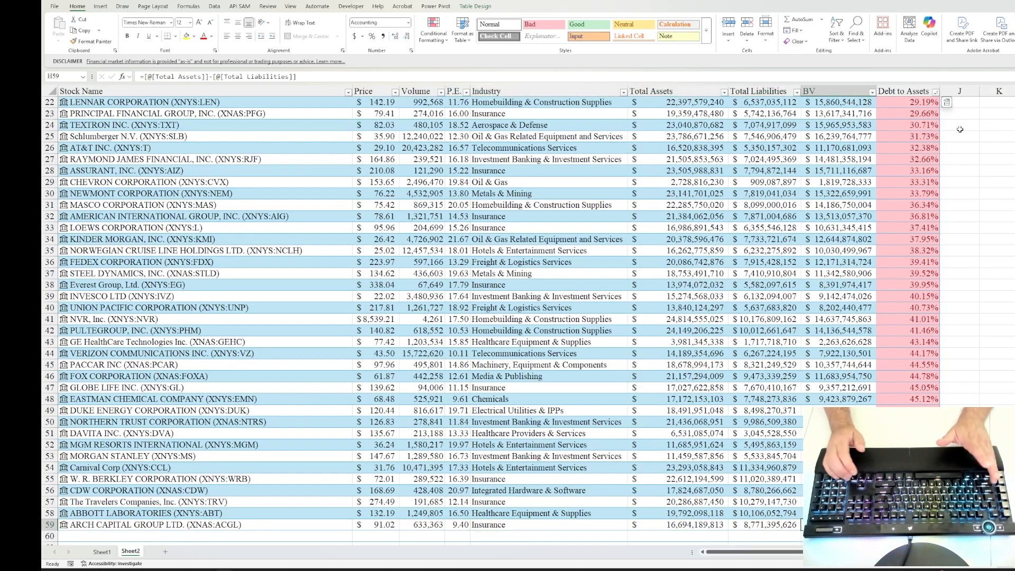
{"action": "key", "text": "Right"}
Step: Delete the conditional formatting rule that compares the Debt to Assets values with cell I60
{"action": "key", "text": "ctrl+Up"}
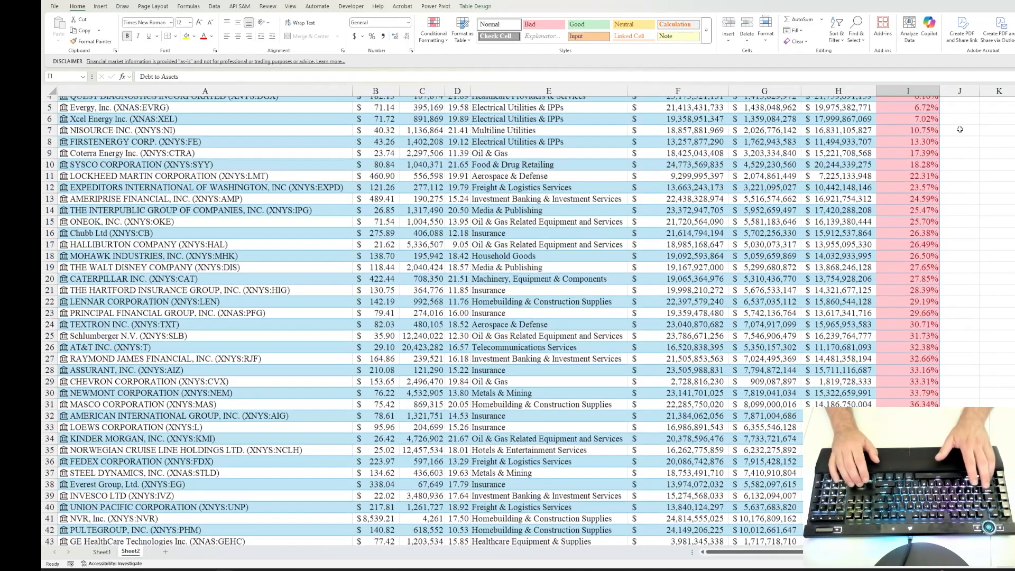
{"action": "key", "text": "Down"}
{"action": "key", "text": "ctrl+shift+Down"}
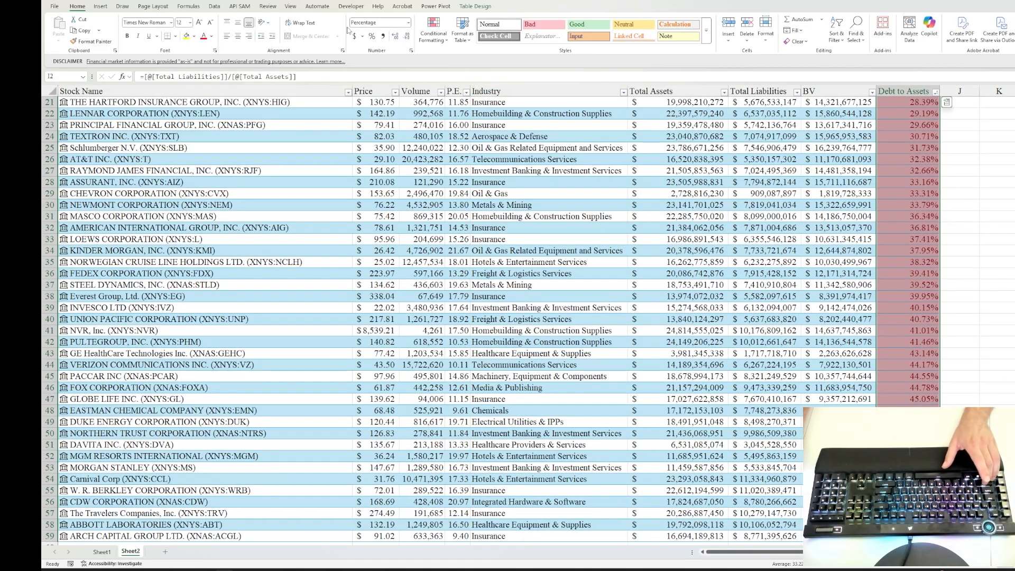
{"action": "left_click", "coordinate": [434, 32]}
{"action": "mouse_move", "coordinate": [471, 59]}
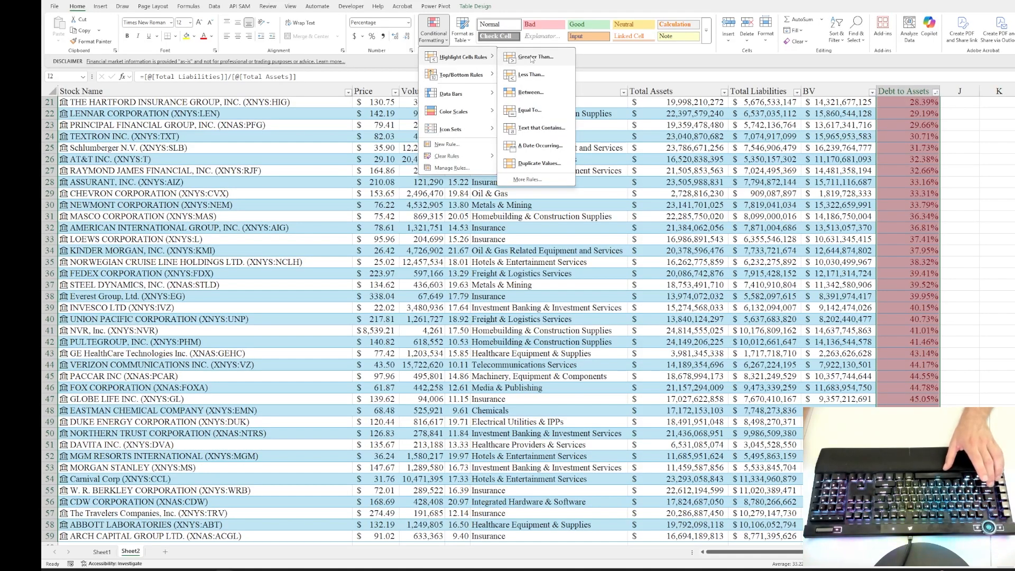
{"action": "left_click", "coordinate": [451, 167]}
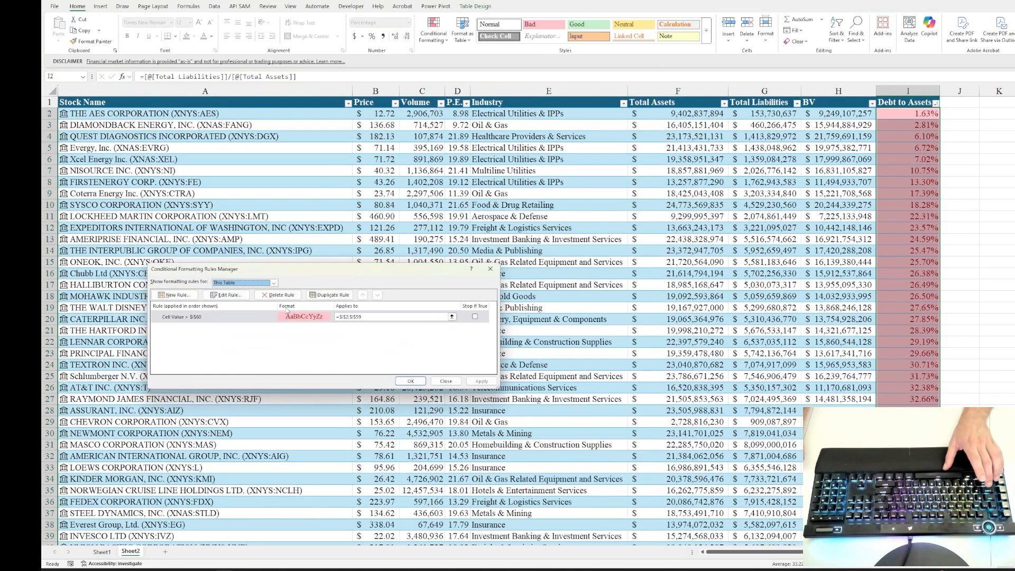
{"action": "left_click", "coordinate": [279, 297]}
{"action": "left_click", "coordinate": [411, 381]}
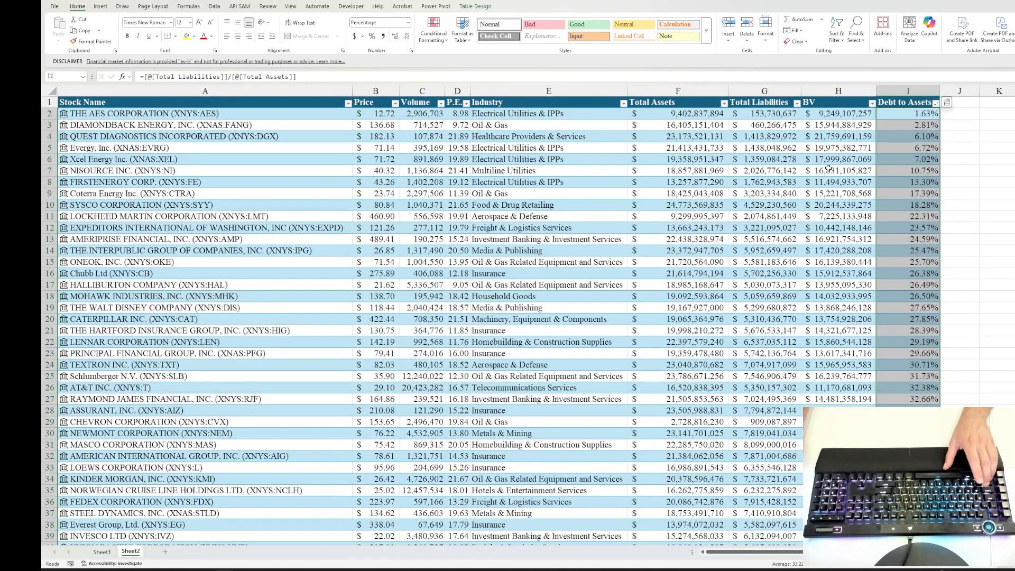
{"action": "left_click", "coordinate": [905, 148]}
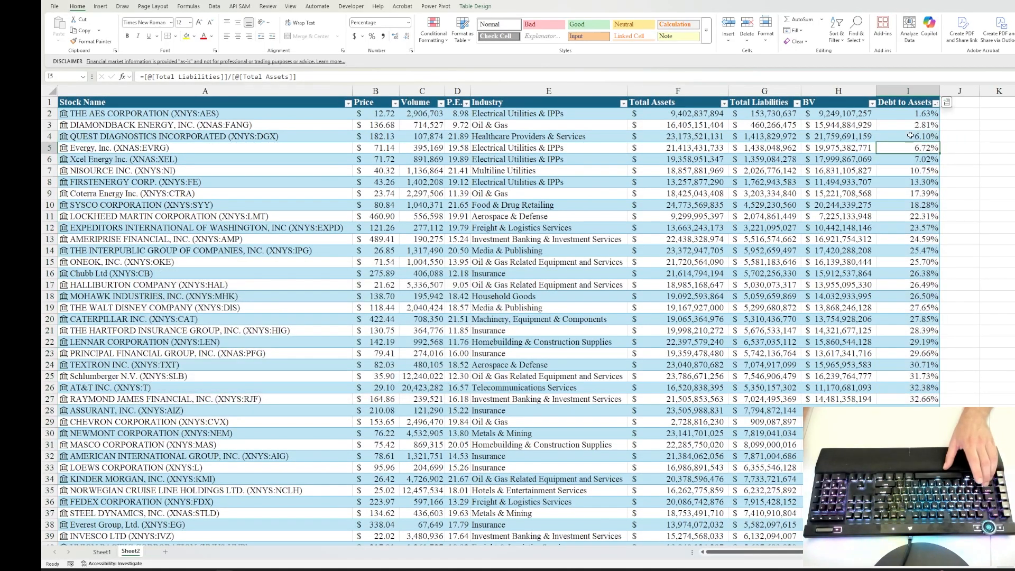
Step: Sort the stock table by Price from smallest to largest
{"action": "left_click", "coordinate": [380, 114]}
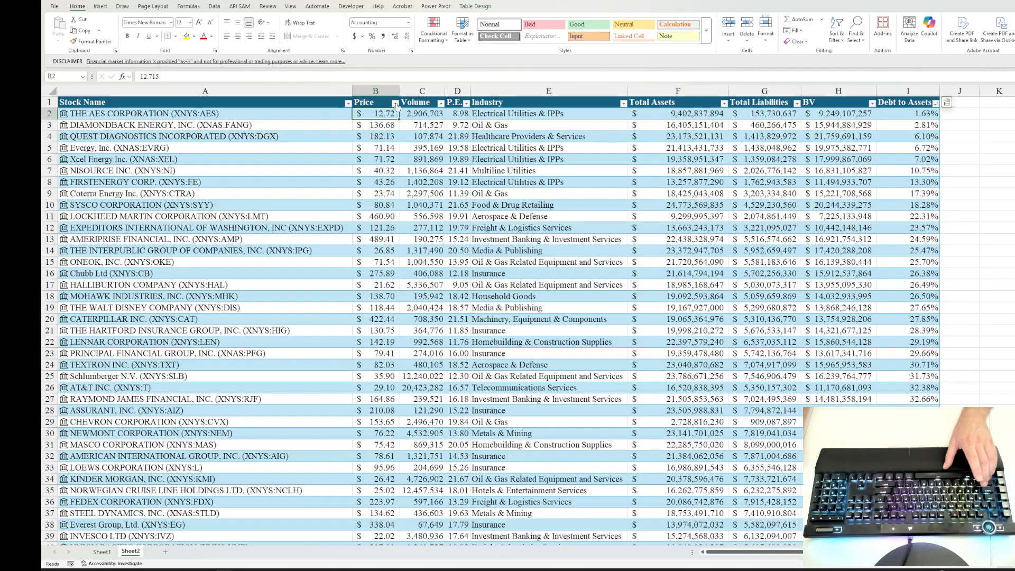
{"action": "left_click", "coordinate": [395, 105]}
{"action": "left_click", "coordinate": [372, 124]}
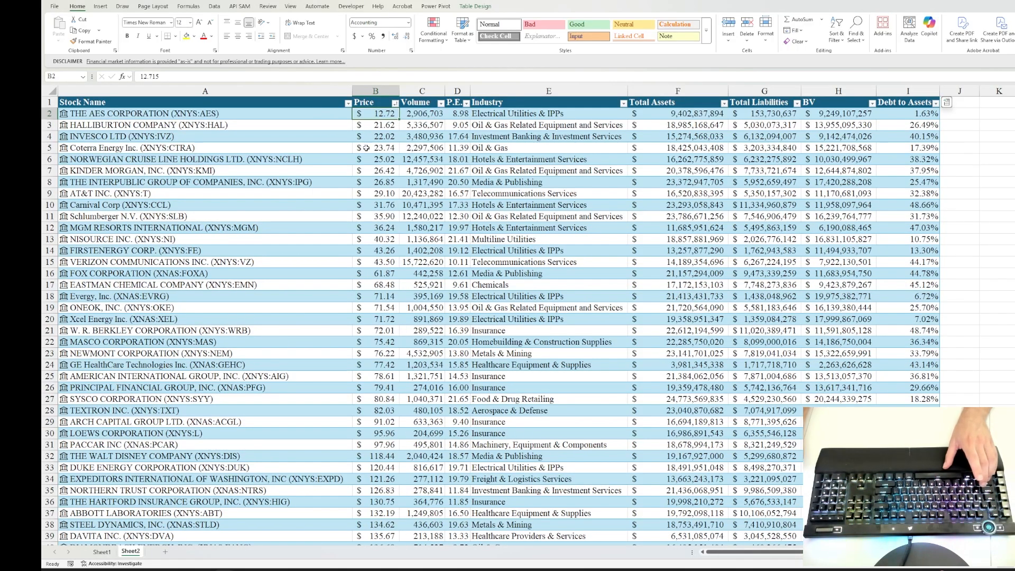
Step: Replace the Price column's values with a formula extracting the Price field from Stock Name, =[@[Stock Name]].Price
{"action": "type", "text": "="}
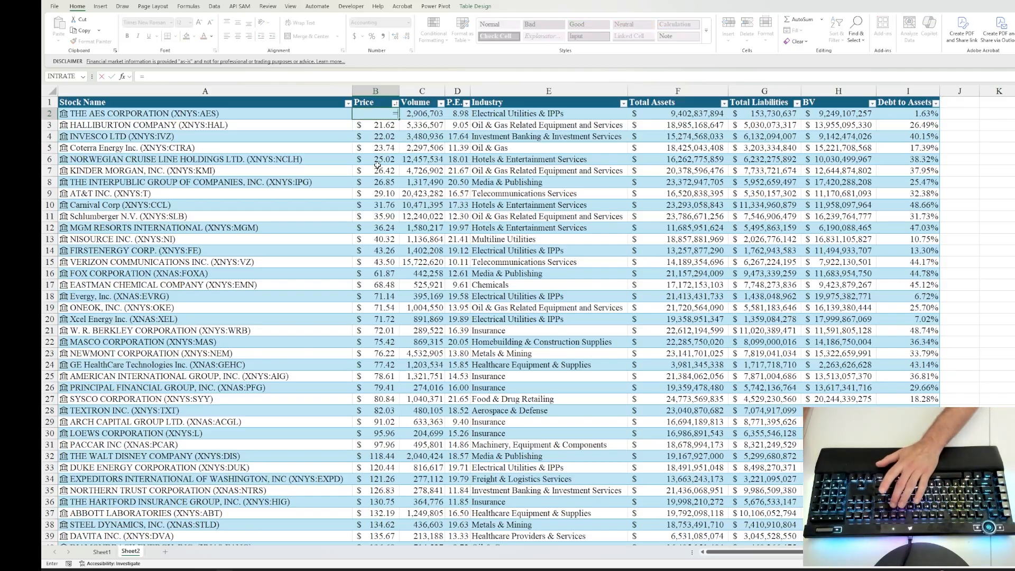
{"action": "left_click", "coordinate": [249, 116]}
{"action": "scroll", "coordinate": [157, 154], "scroll_direction": "down", "scroll_amount": 4}
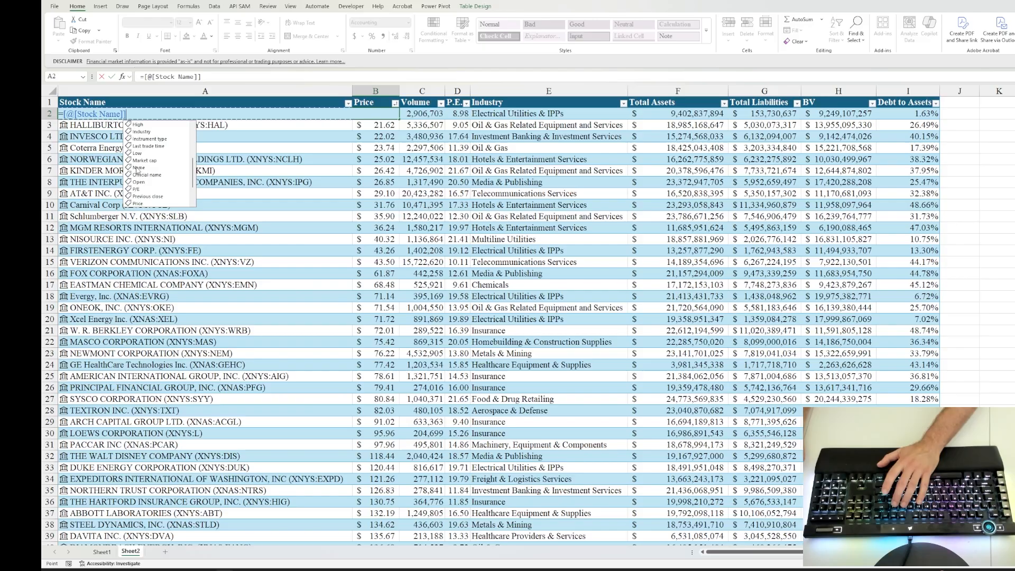
{"action": "scroll", "coordinate": [140, 168], "scroll_direction": "down", "scroll_amount": 1}
{"action": "left_click", "coordinate": [141, 183]}
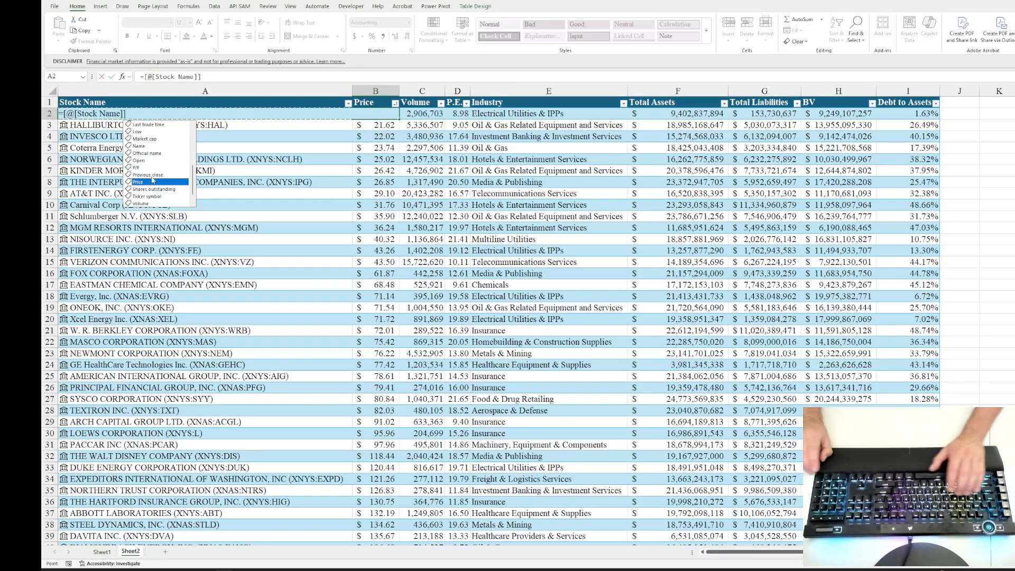
{"action": "key", "text": "Tab"}
{"action": "key", "text": "ctrl+Return"}
{"action": "key", "text": "ctrl+shift+Down"}
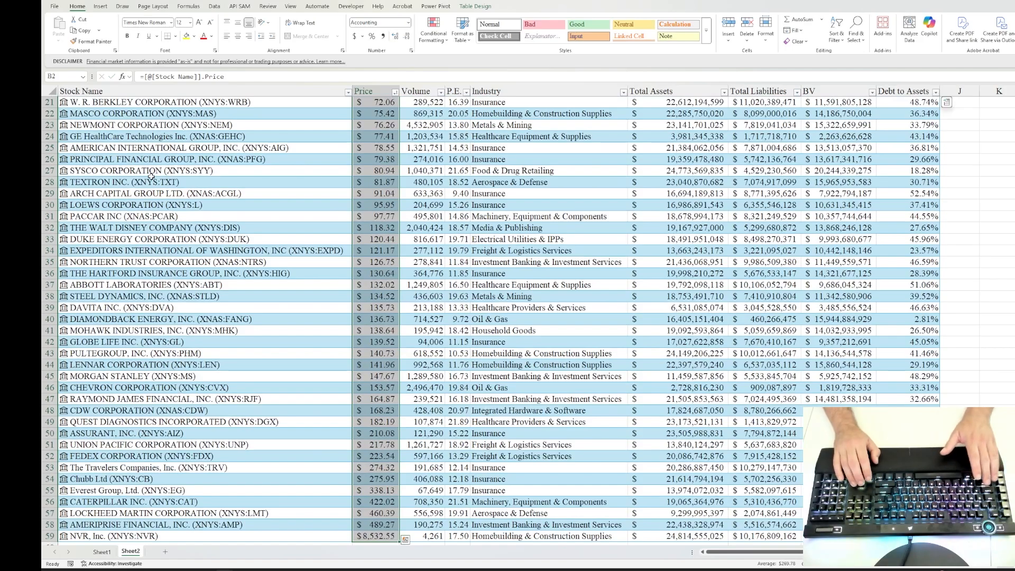
Step: Check the Price formulas and values in the first rows of the table
{"action": "key", "text": "ctrl+Up"}
{"action": "key", "text": "Down"}
{"action": "key", "text": "Down"}
{"action": "key", "text": "Down"}
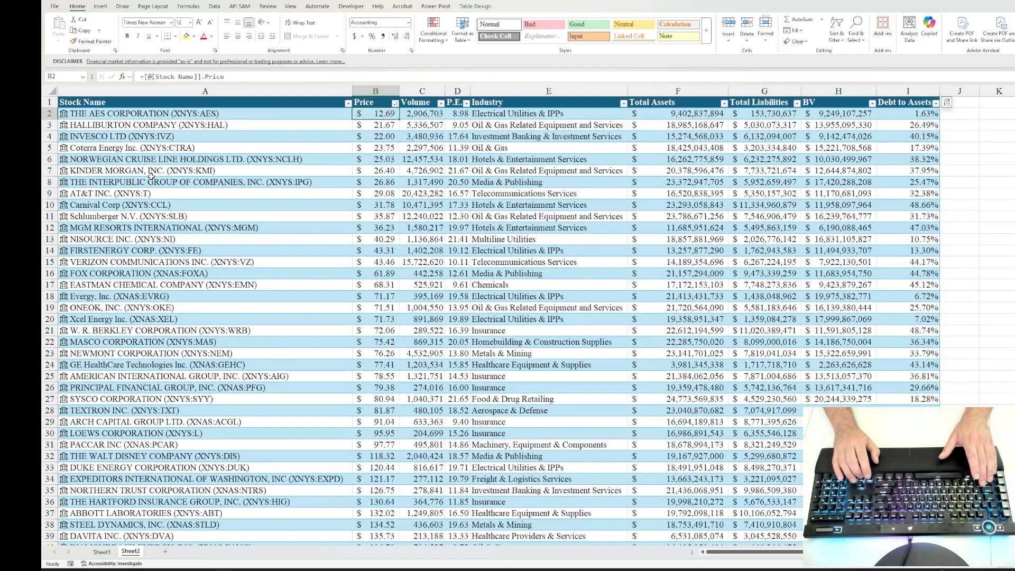
{"action": "key", "text": "Down"}
{"action": "key", "text": "Down"}
{"action": "key", "text": "Down"}
{"action": "key", "text": "Up"}
{"action": "key", "text": "Up"}
{"action": "key", "text": "Up"}
{"action": "key", "text": "Up"}
{"action": "key", "text": "Up"}
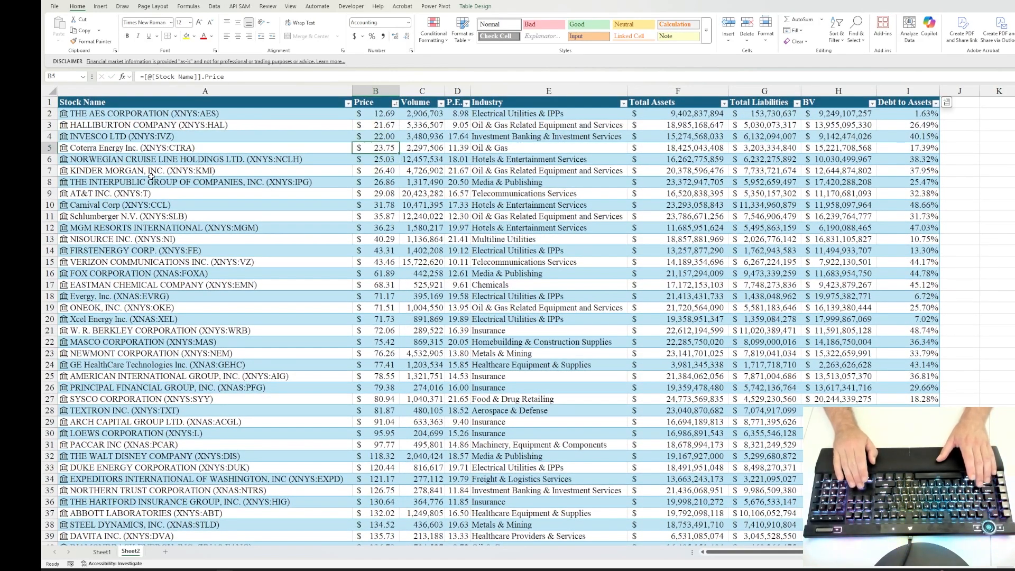
Step: Replace the Volume column's values with a formula extracting the Volume field from Stock Name, =[@[Stock Name]].Volume
{"action": "key", "text": "Right"}
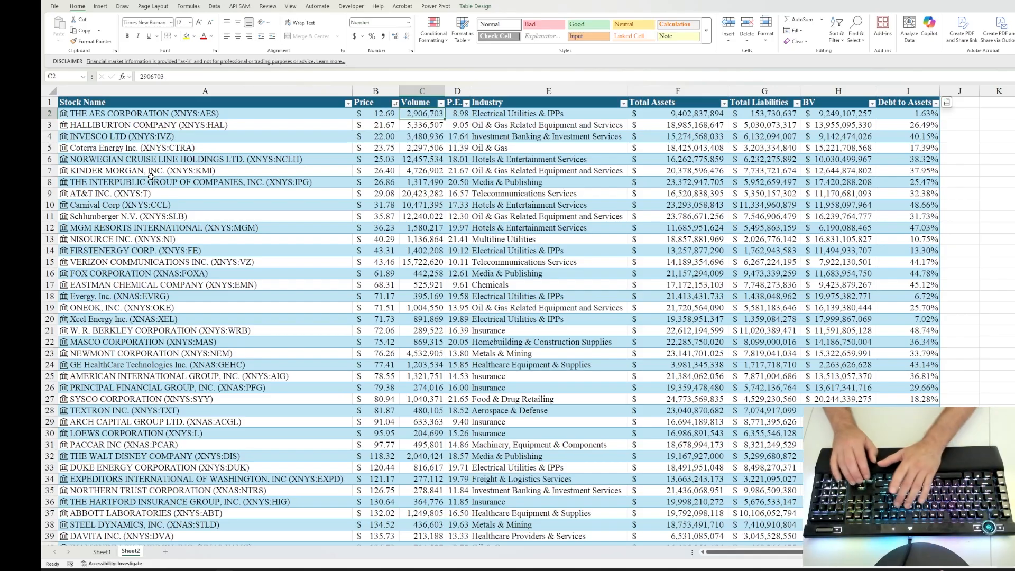
{"action": "type", "text": "="}
{"action": "left_click", "coordinate": [109, 117]}
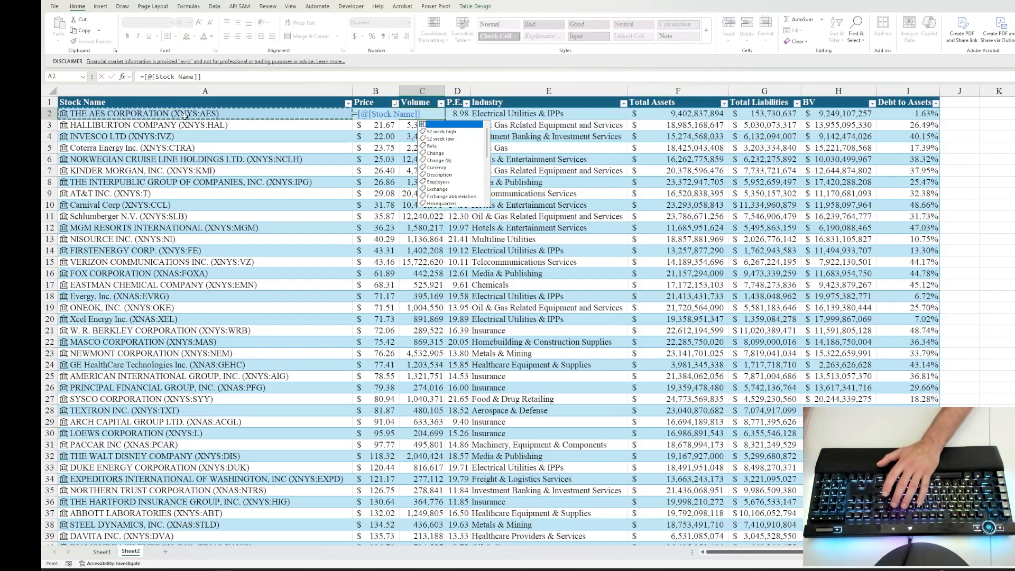
{"action": "scroll", "coordinate": [473, 172], "scroll_direction": "down", "scroll_amount": 1}
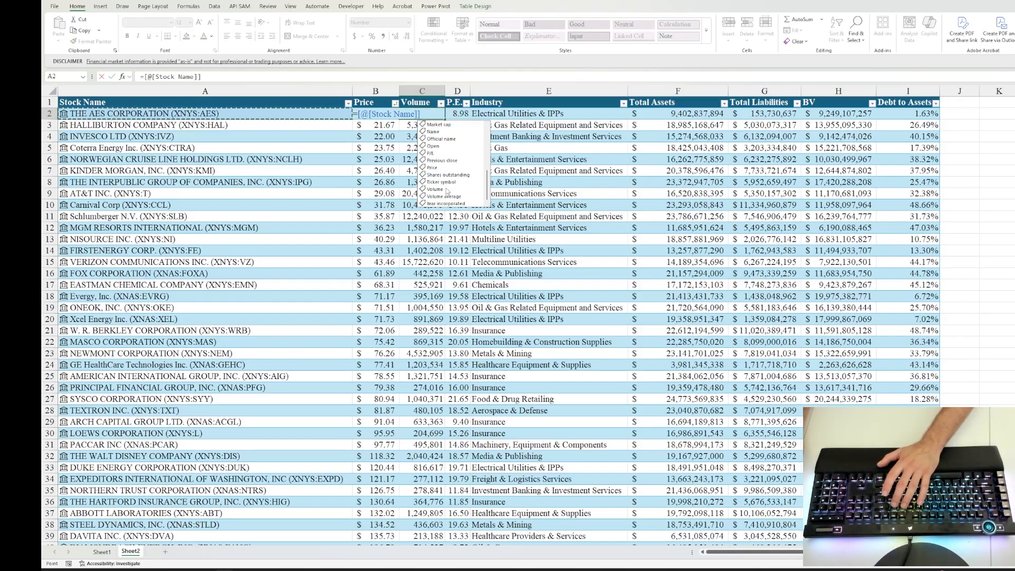
{"action": "double_click", "coordinate": [450, 189]}
{"action": "key", "text": "Return"}
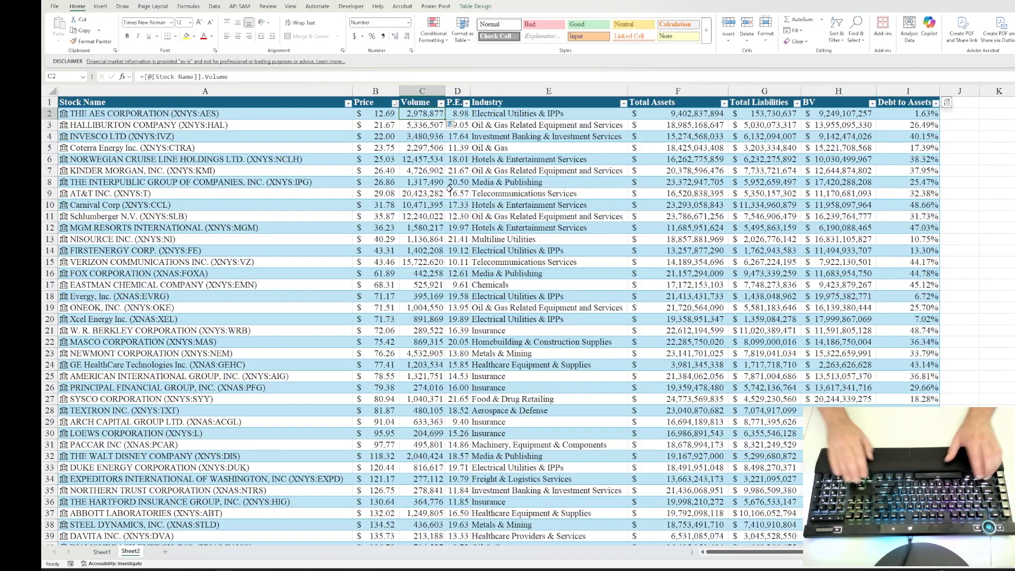
{"action": "key", "text": "ctrl+shift+Down"}
{"action": "key", "text": "ctrl+Up"}
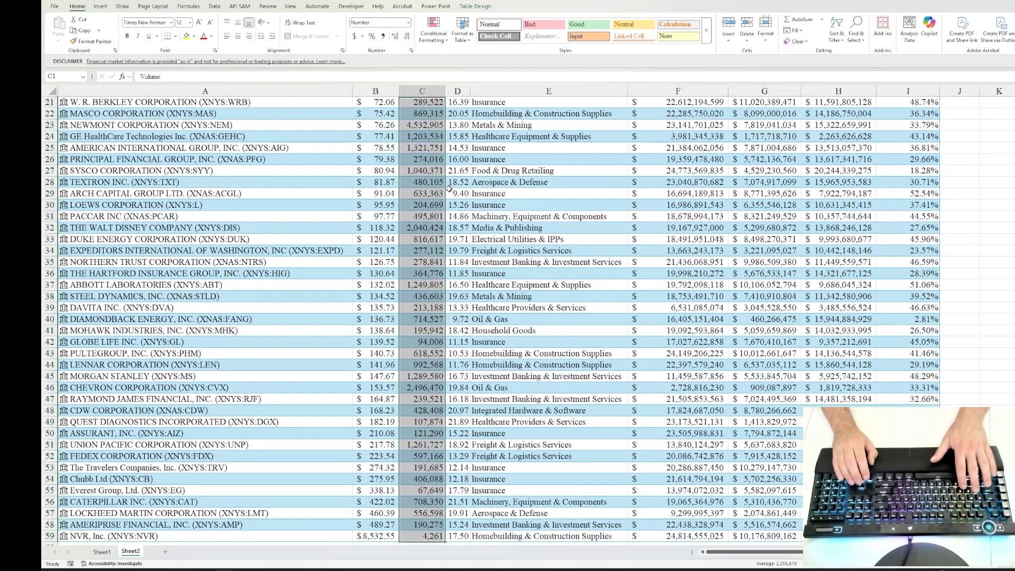
Step: Replace the P.E. column's values with a formula extracting the P/E field from Stock Name, =[@[Stock Name]].[P/E]
{"action": "key", "text": "Down"}
{"action": "key", "text": "Right"}
{"action": "type", "text": "="}
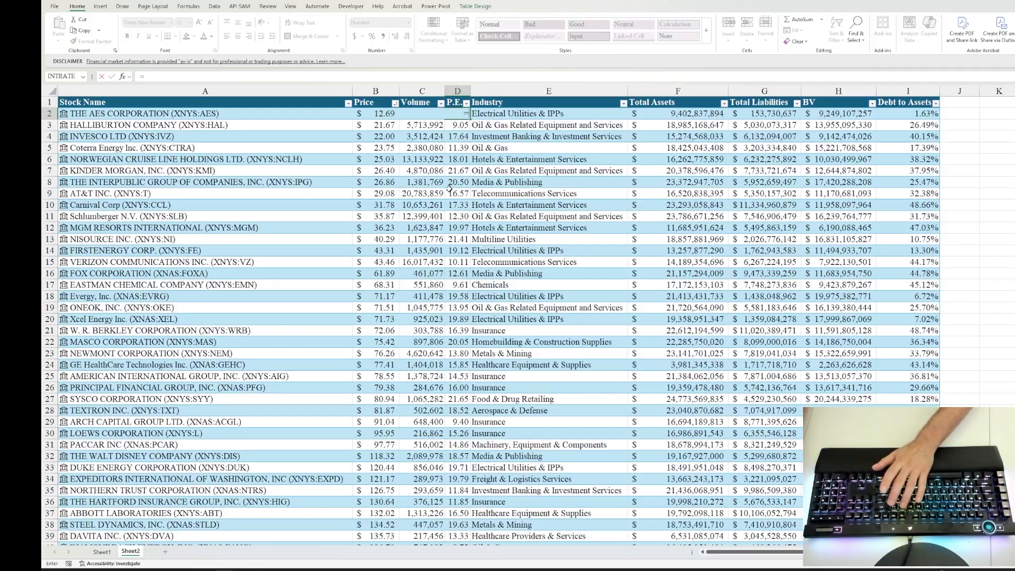
{"action": "left_click", "coordinate": [260, 114]}
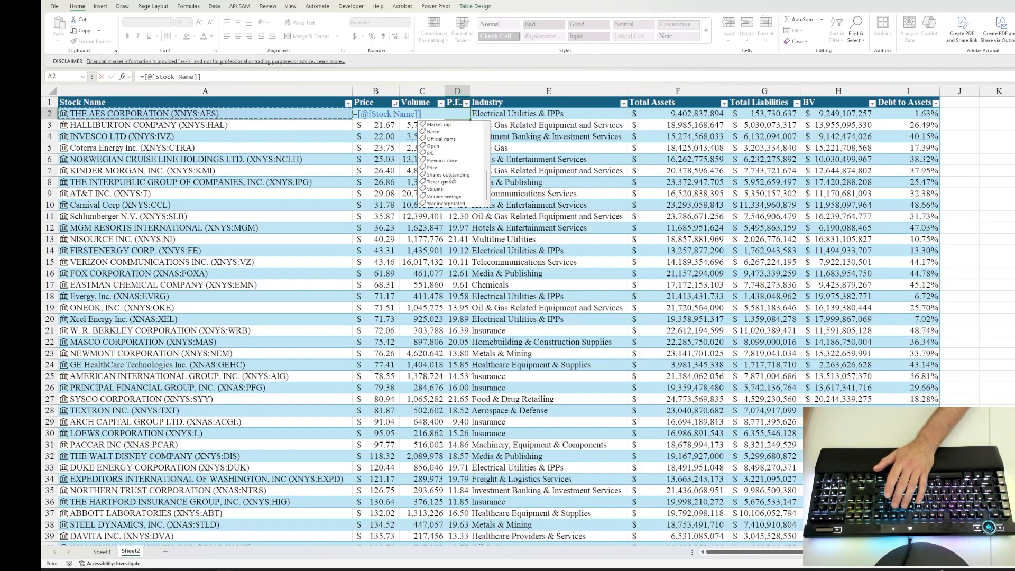
{"action": "double_click", "coordinate": [446, 153]}
{"action": "key", "text": "Return"}
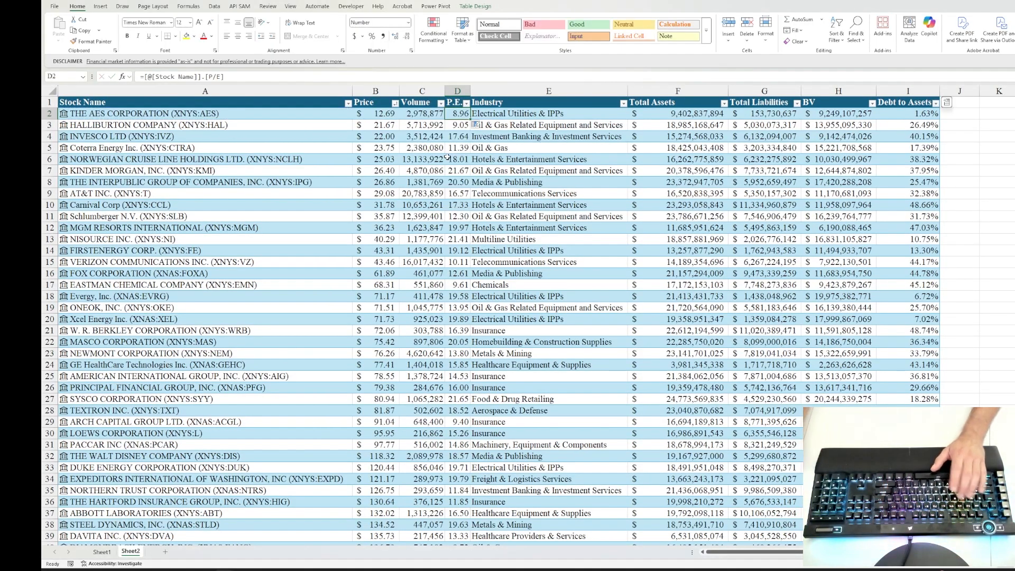
{"action": "key", "text": "ctrl+shift+Down"}
Step: Rename the P.E. column header as P/E
{"action": "key", "text": "ctrl+Up"}
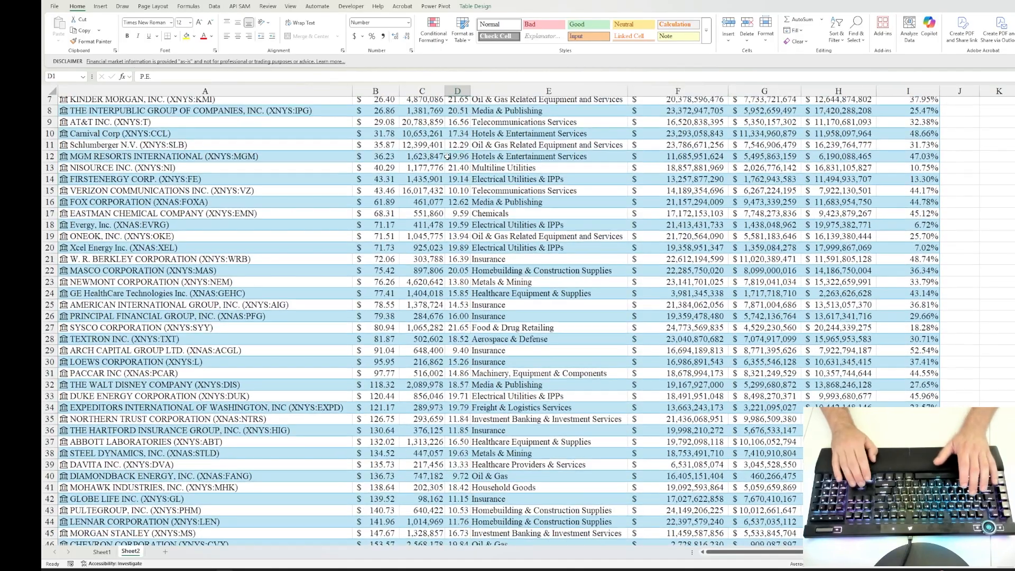
{"action": "type", "text": "P"}
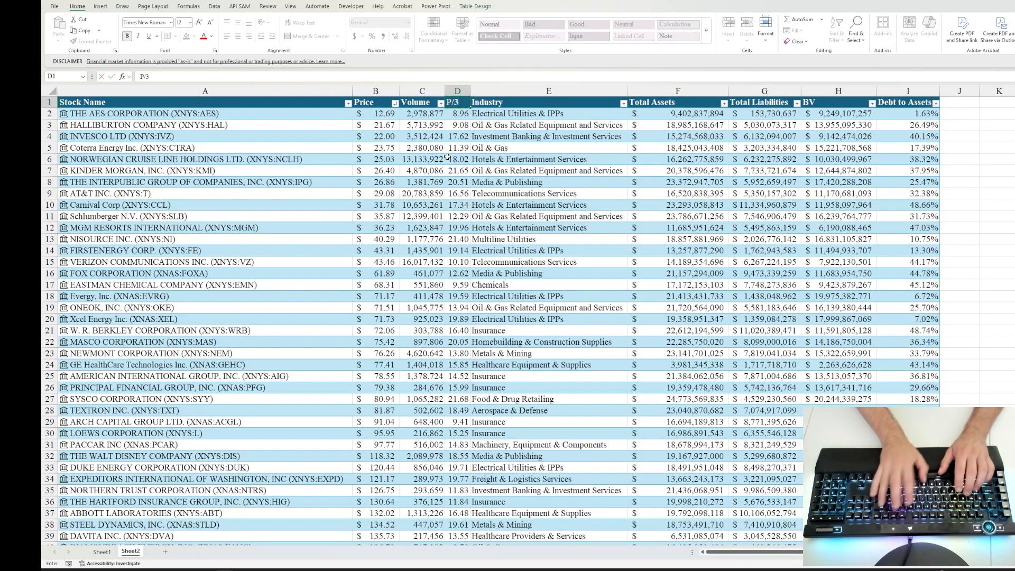
{"action": "type", "text": "/E"}
{"action": "key", "text": "ctrl+Return"}
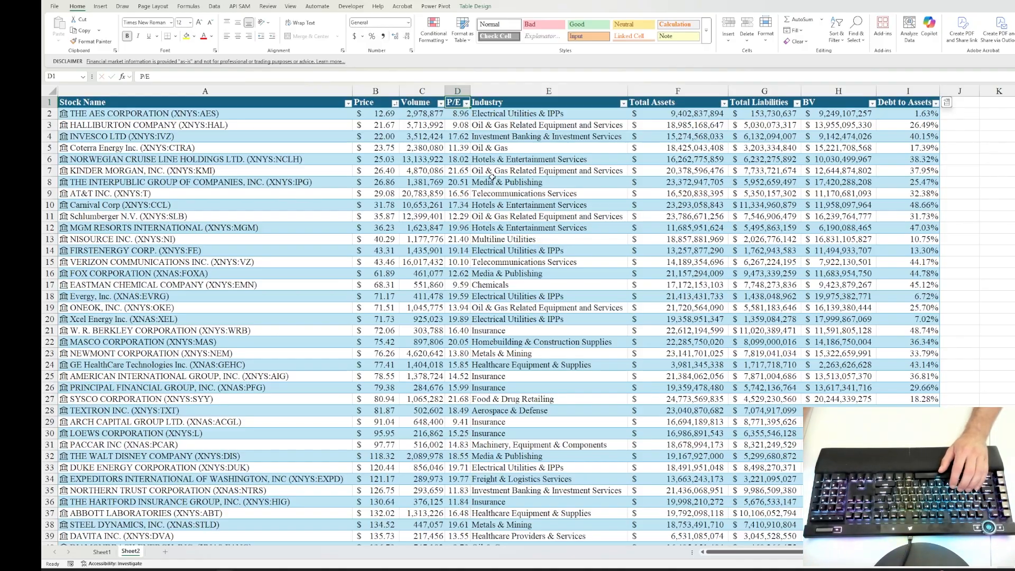
Step: Insert a table column before Industry and fill it with the Beta field formula, =[@[Stock Name]].Beta
{"action": "left_click", "coordinate": [481, 116]}
{"action": "left_click", "coordinate": [512, 93]}
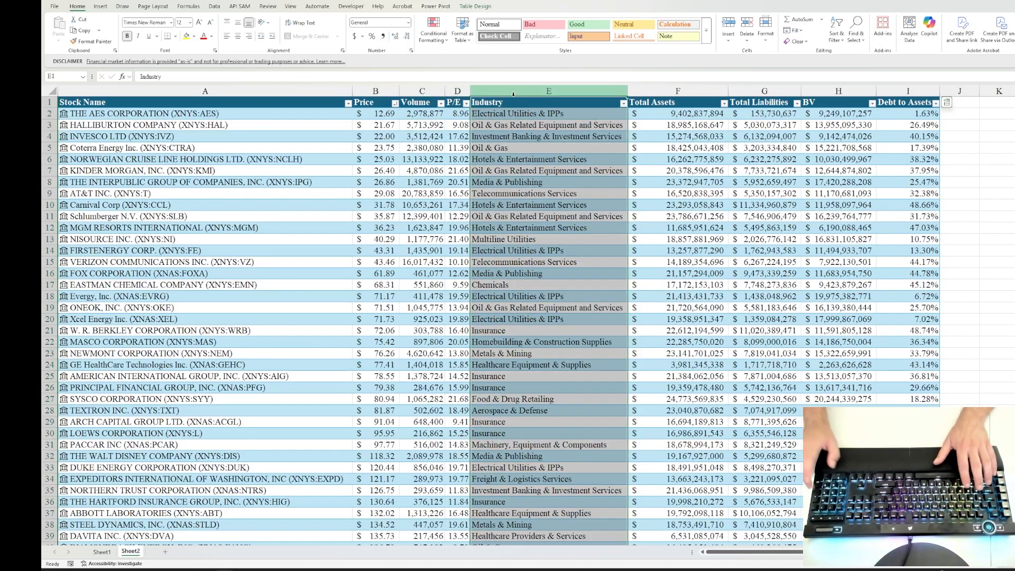
{"action": "key", "text": "ctrl+shift+plus"}
{"action": "left_click", "coordinate": [485, 115]}
{"action": "type", "text": "="}
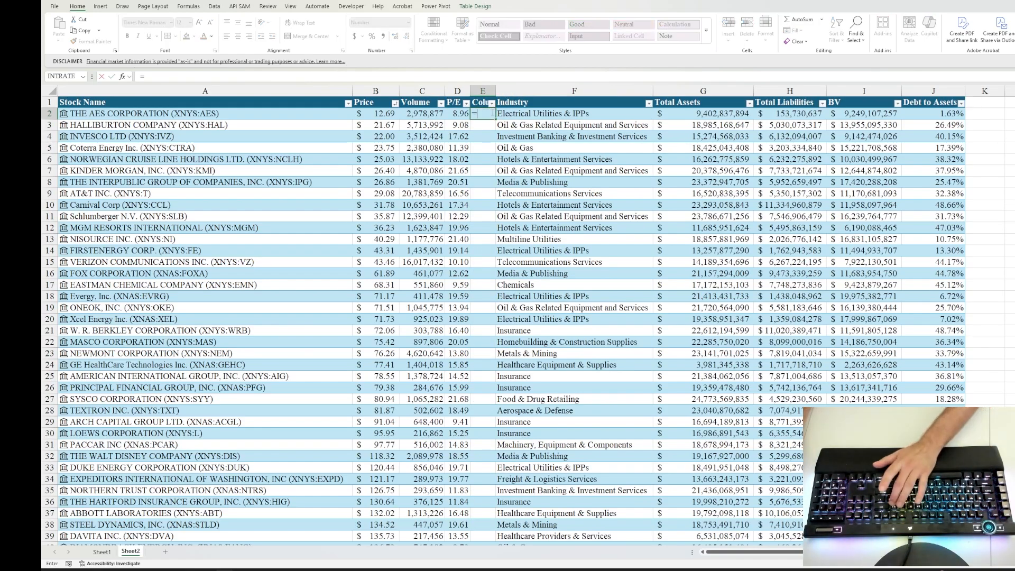
{"action": "left_click", "coordinate": [206, 114]}
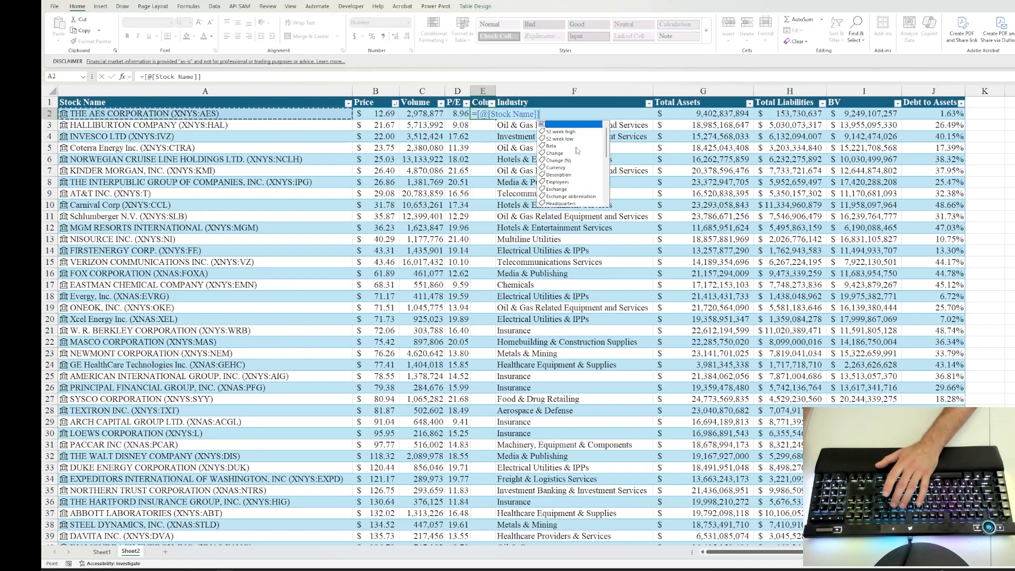
{"action": "double_click", "coordinate": [552, 146]}
{"action": "key", "text": "Return"}
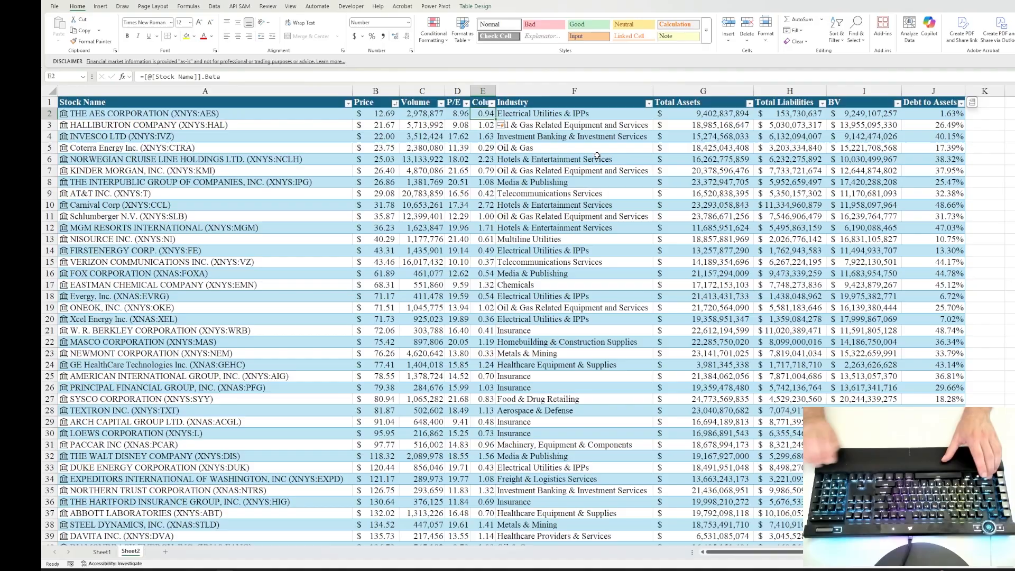
{"action": "scroll", "coordinate": [500, 127], "scroll_direction": "down", "scroll_amount": 11}
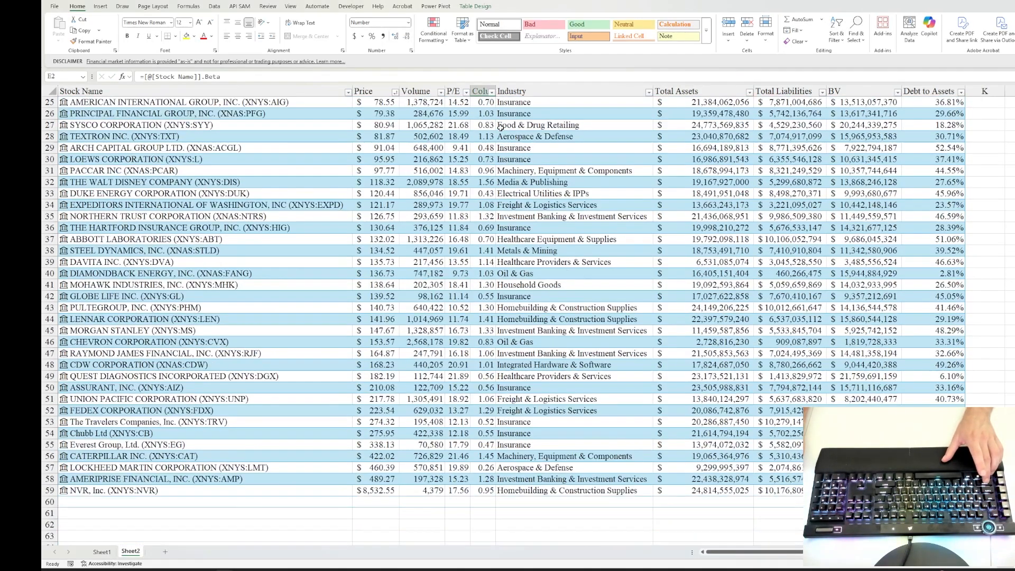
{"action": "scroll", "coordinate": [500, 128], "scroll_direction": "up", "scroll_amount": 11}
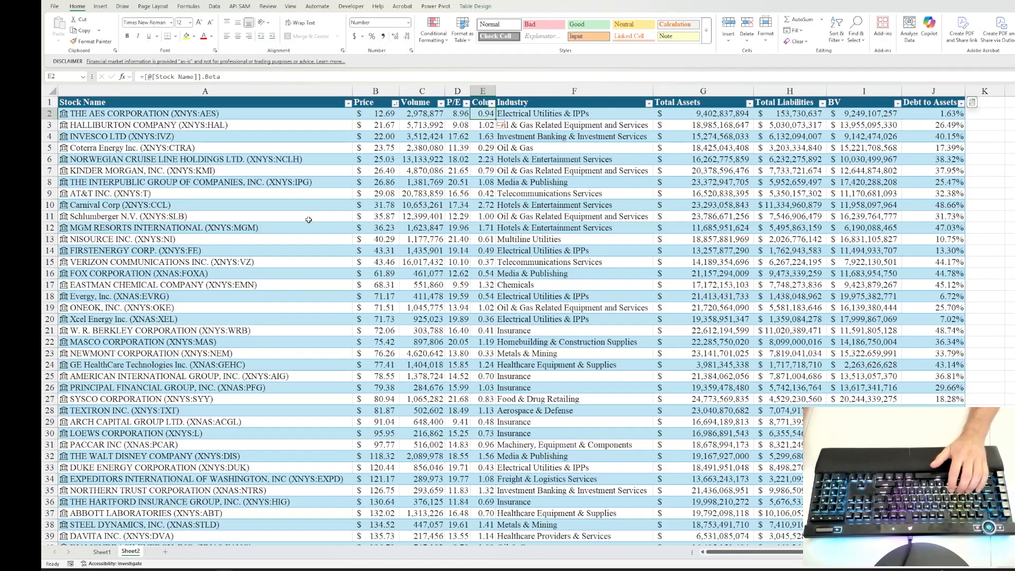
Step: Add a second sort level on Column1 by cell values, smallest to largest, beneath the Price level, and apply the custom sort
{"action": "left_click", "coordinate": [491, 104]}
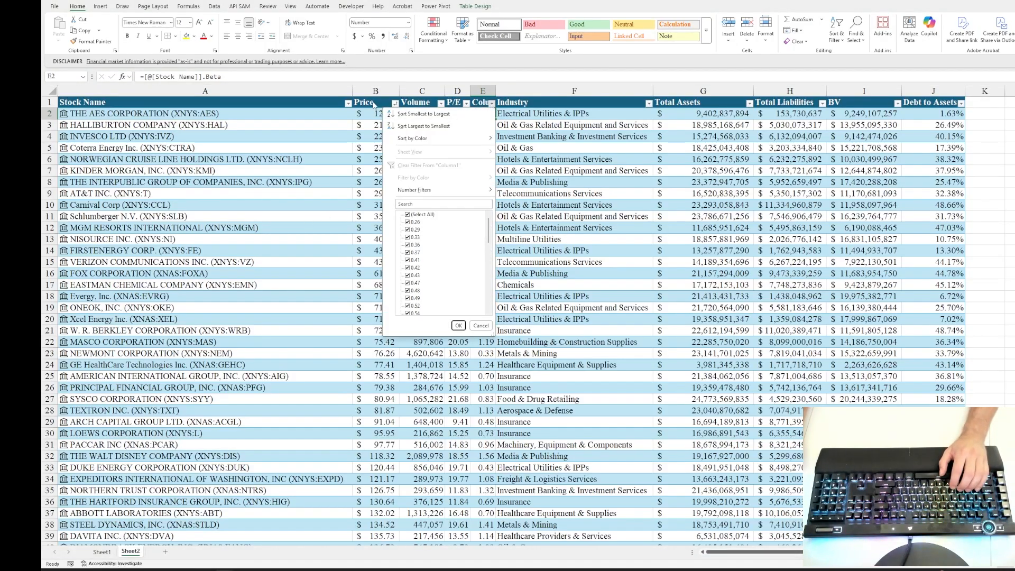
{"action": "key", "text": "Escape"}
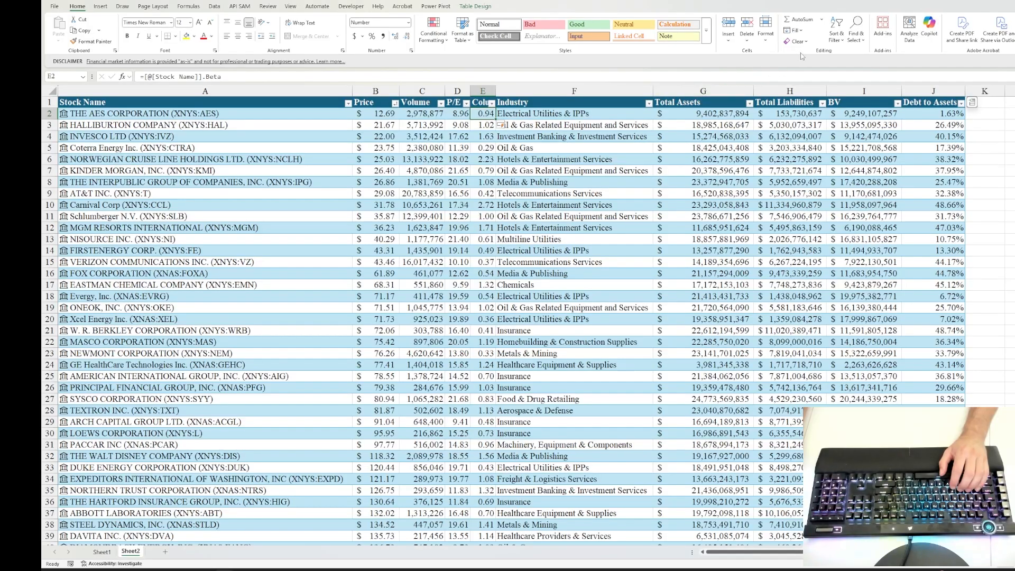
{"action": "left_click", "coordinate": [845, 36]}
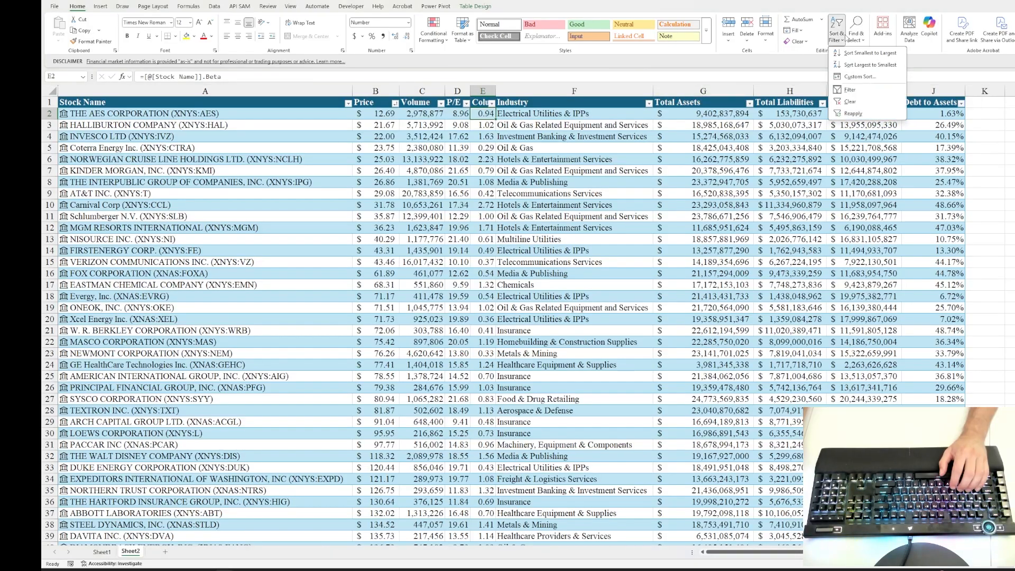
{"action": "left_click", "coordinate": [873, 80]}
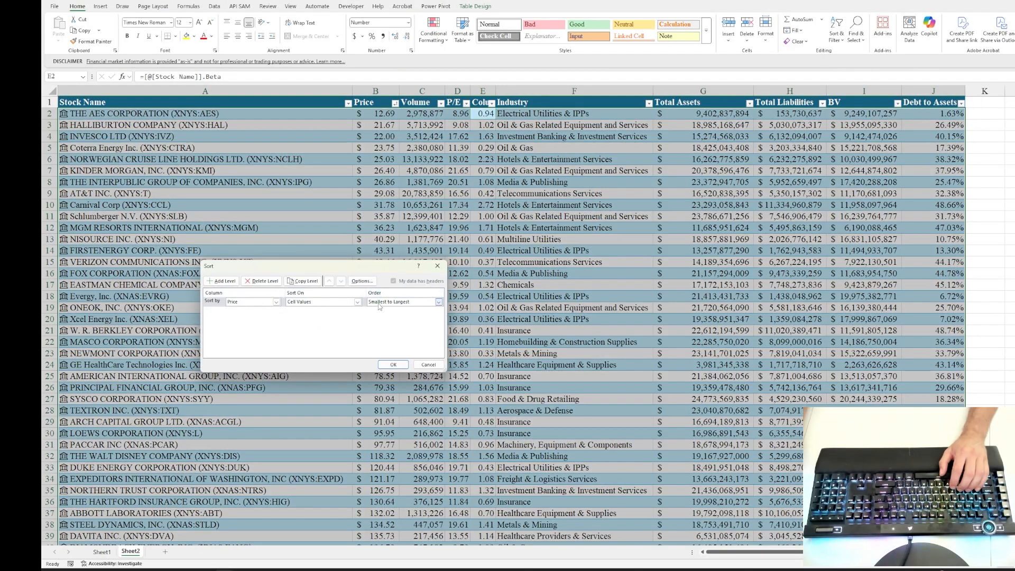
{"action": "left_click", "coordinate": [222, 281]}
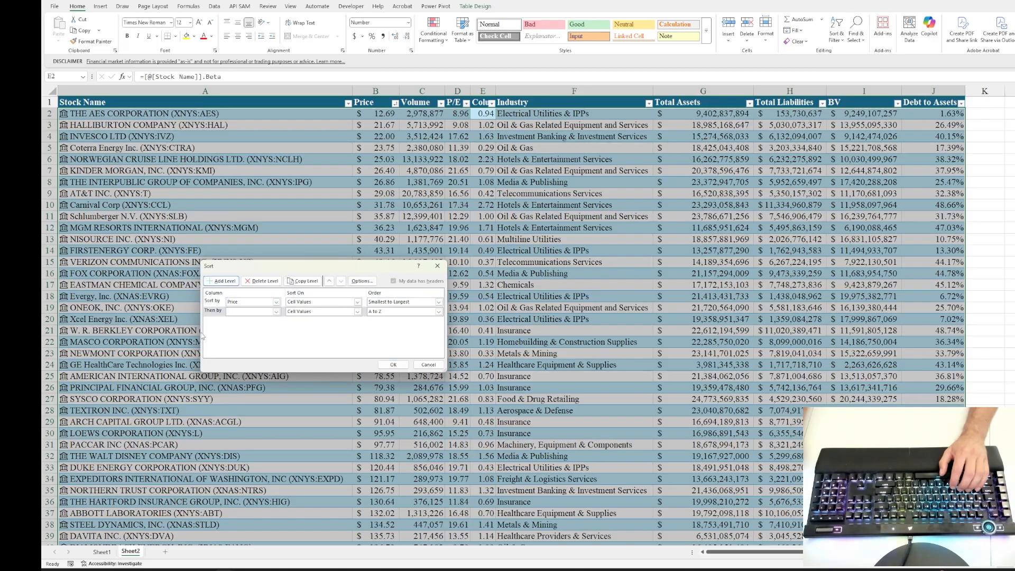
{"action": "left_click", "coordinate": [276, 312]}
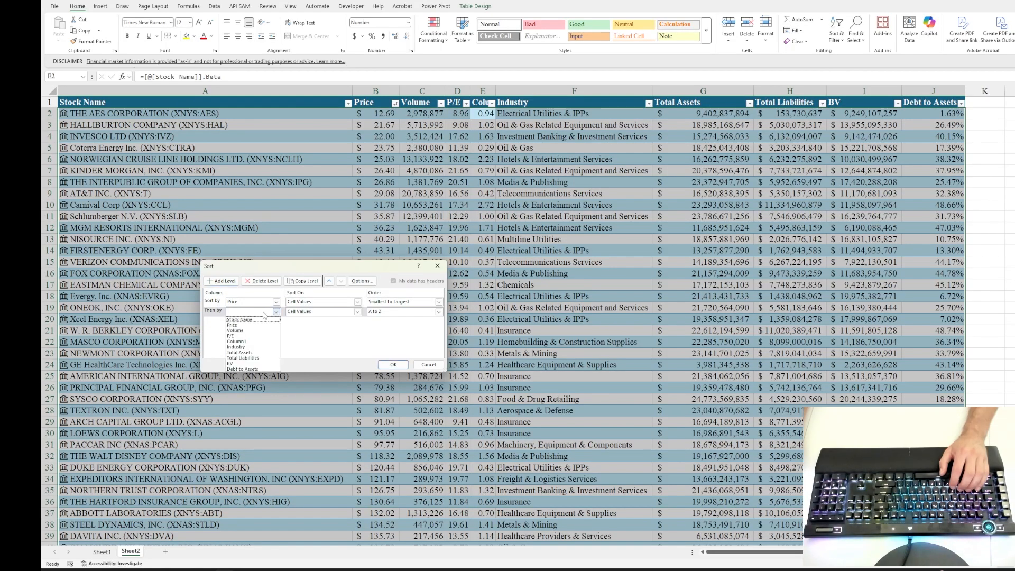
{"action": "left_click", "coordinate": [247, 342]}
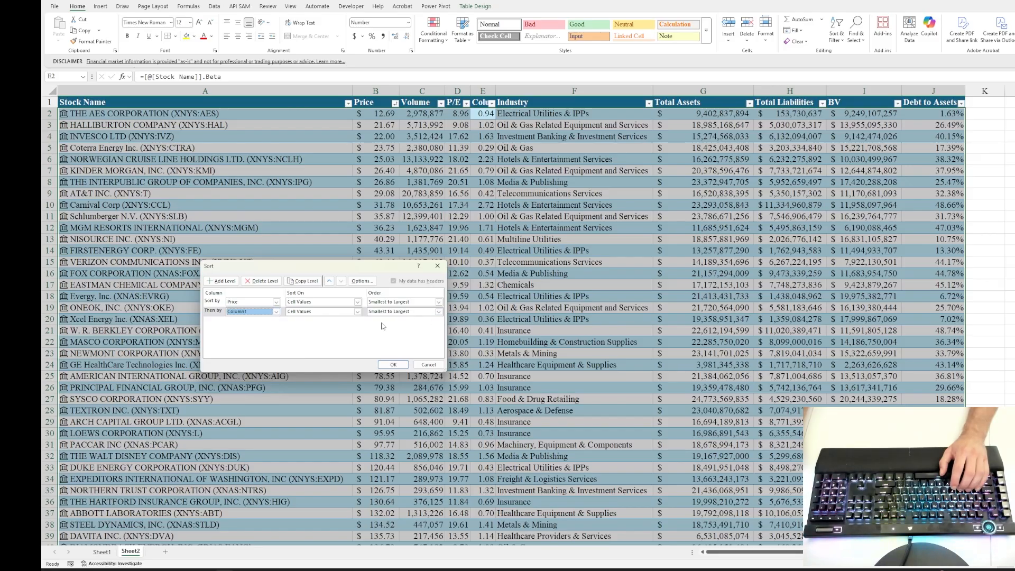
{"action": "left_click", "coordinate": [393, 364]}
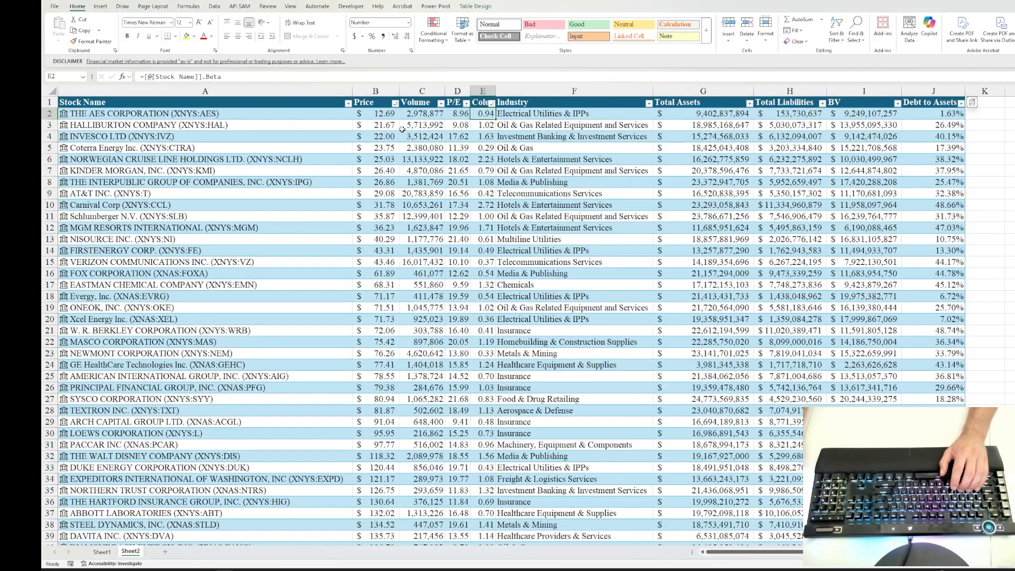
Step: Rename the new column's header as Beta
{"action": "left_click", "coordinate": [482, 102]}
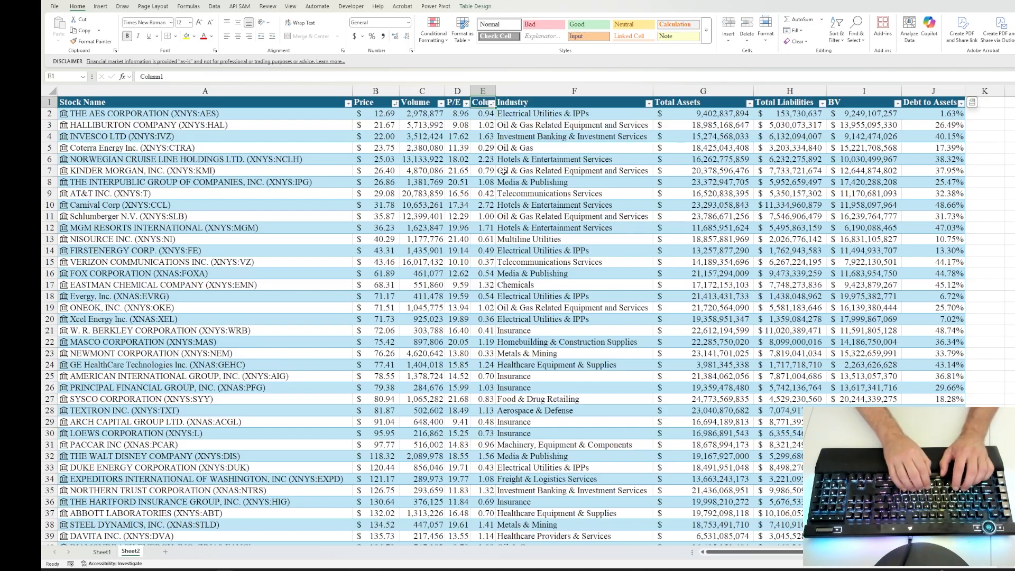
{"action": "type", "text": "Beta"}
{"action": "key", "text": "Return"}
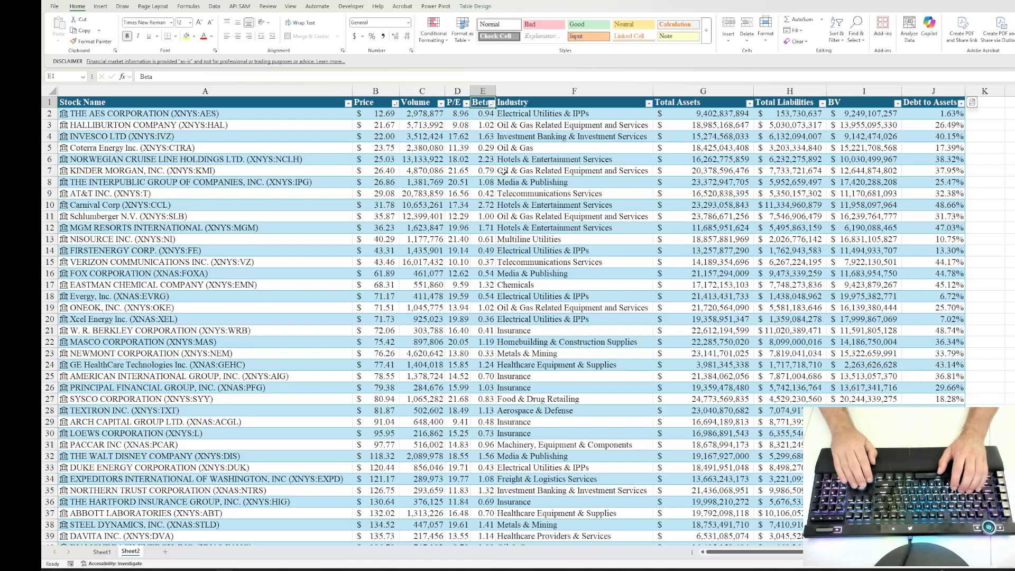
Step: Examine the first row's cells from Stock Name to Debt to Assets, comparing linked field formulas with fixed values
{"action": "key", "text": "Left"}
{"action": "key", "text": "Left"}
{"action": "key", "text": "Left"}
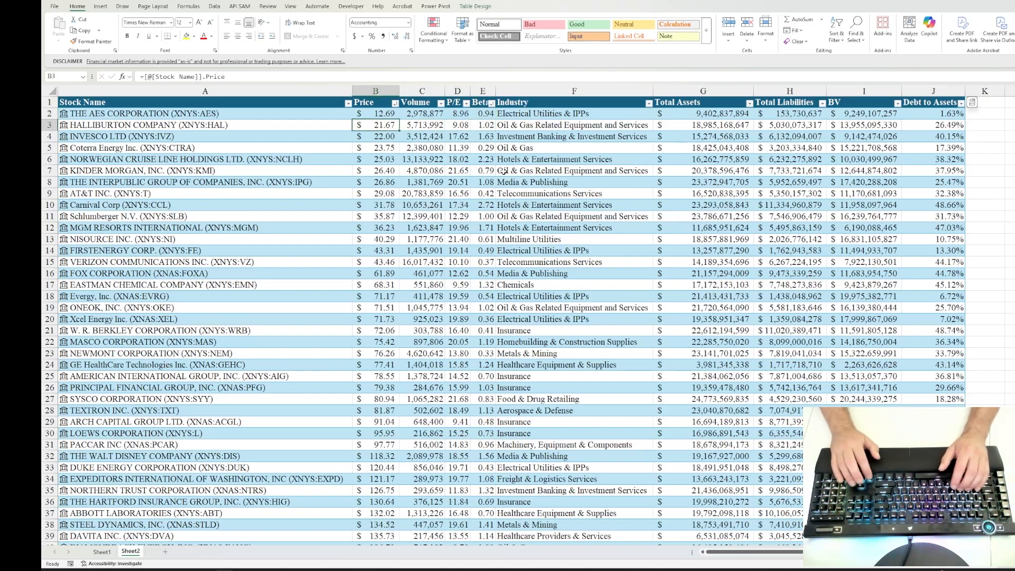
{"action": "key", "text": "Left"}
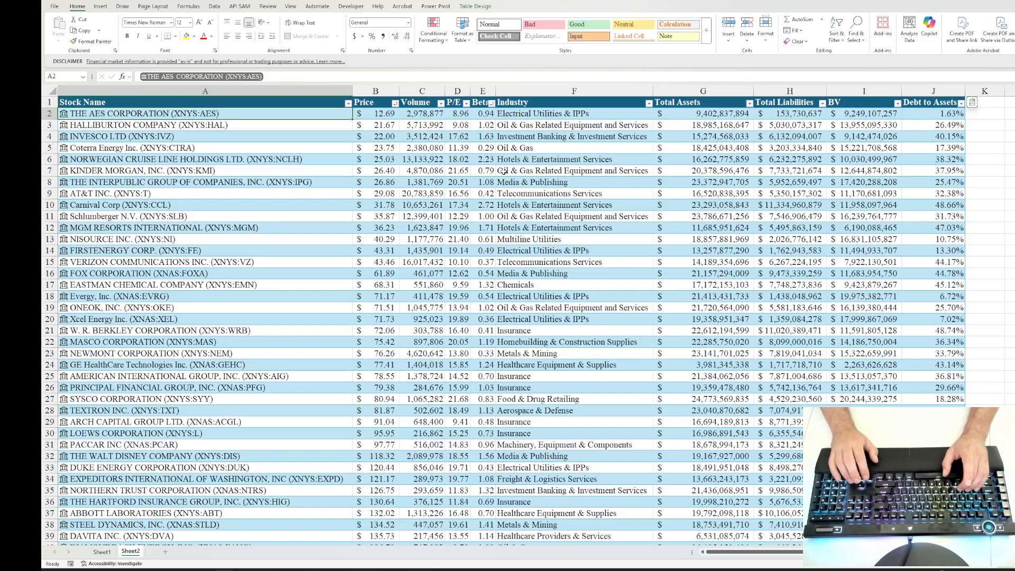
{"action": "key", "text": "Right"}
{"action": "key", "text": "Right"}
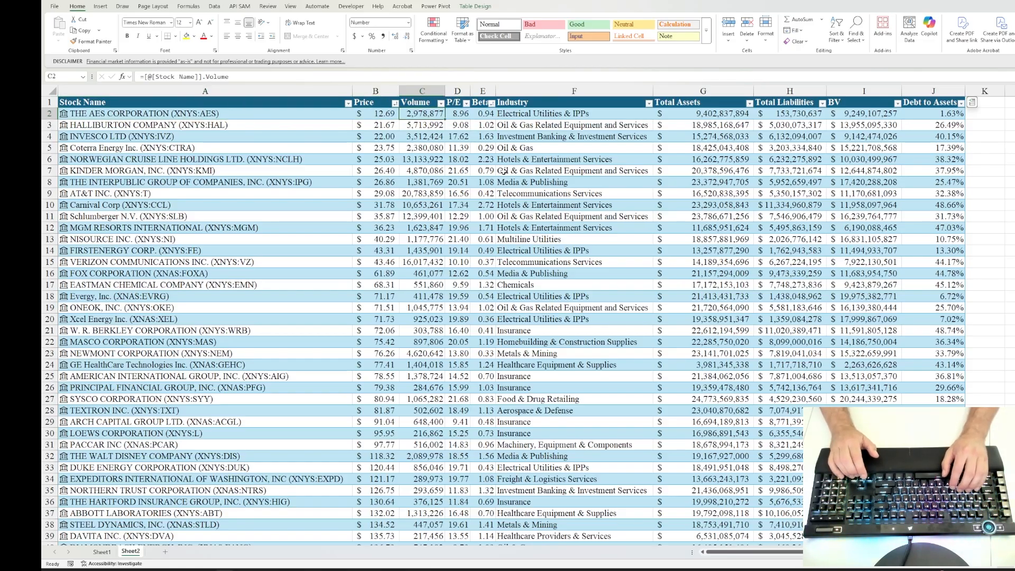
{"action": "key", "text": "Right"}
{"action": "key", "text": "Right"}
{"action": "key", "text": "Right"}
{"action": "key", "text": "Right"}
{"action": "key", "text": "Right"}
{"action": "key", "text": "Left"}
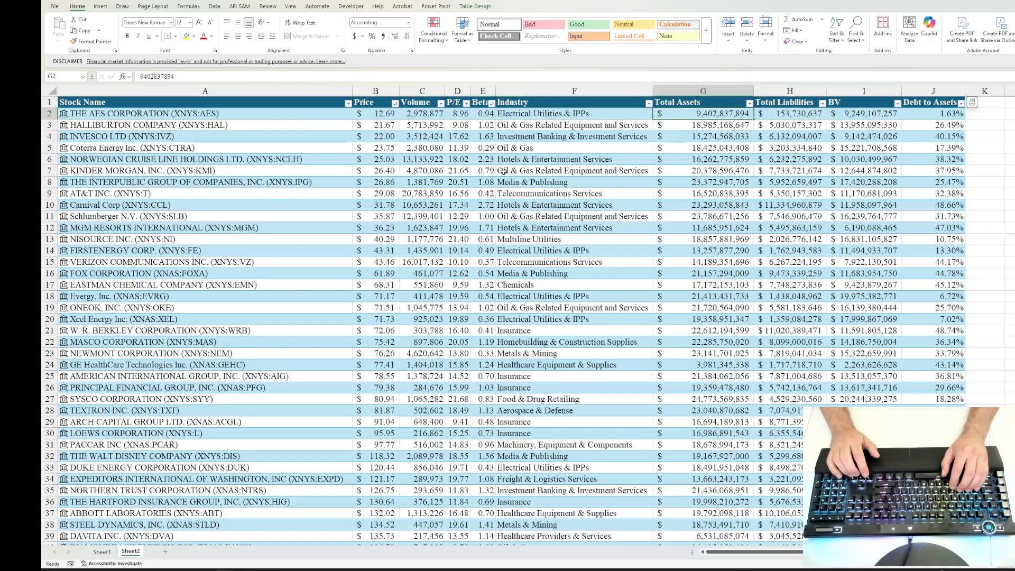
{"action": "key", "text": "Right"}
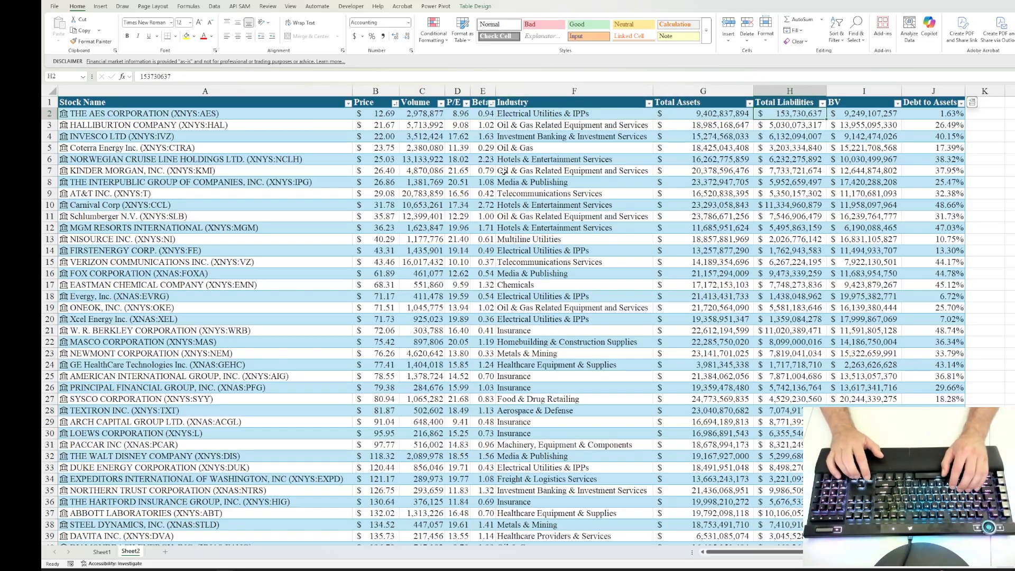
{"action": "key", "text": "Right"}
{"action": "key", "text": "Right"}
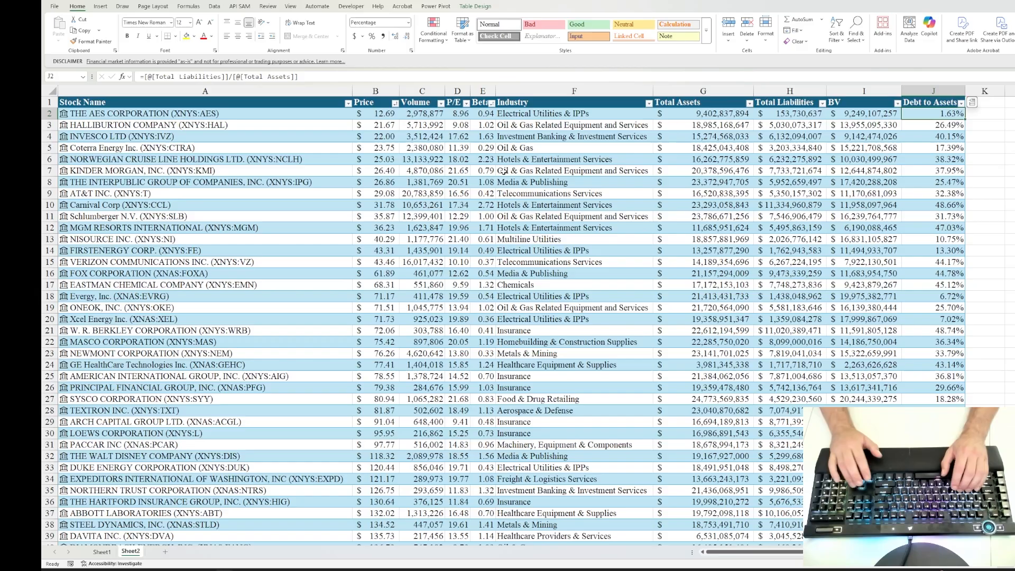
{"action": "key", "text": "Left"}
{"action": "key", "text": "Left"}
{"action": "key", "text": "Left"}
{"action": "key", "text": "Left"}
{"action": "key", "text": "Left"}
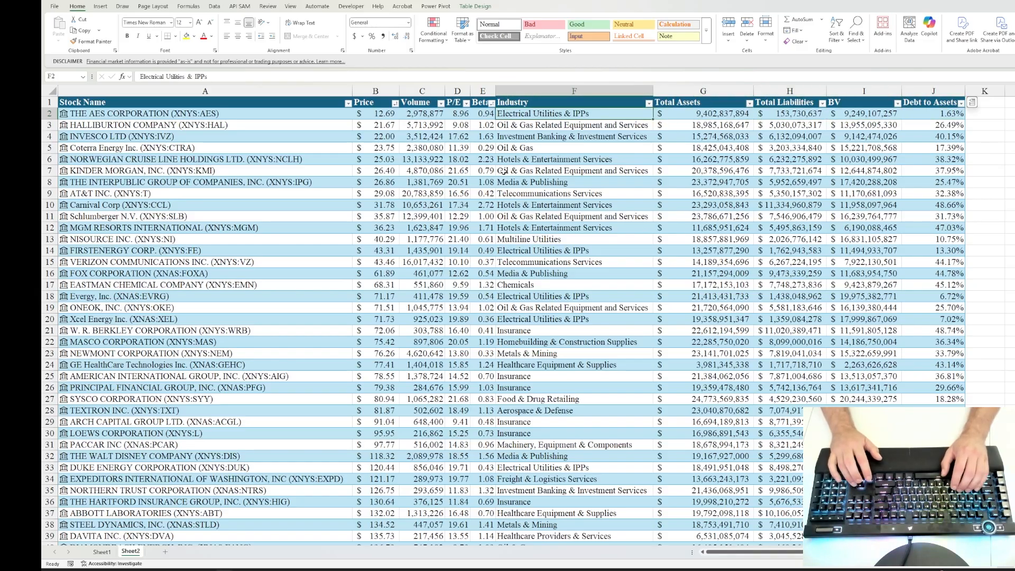
{"action": "key", "text": "Left"}
{"action": "key", "text": "Right"}
{"action": "key", "text": "Right"}
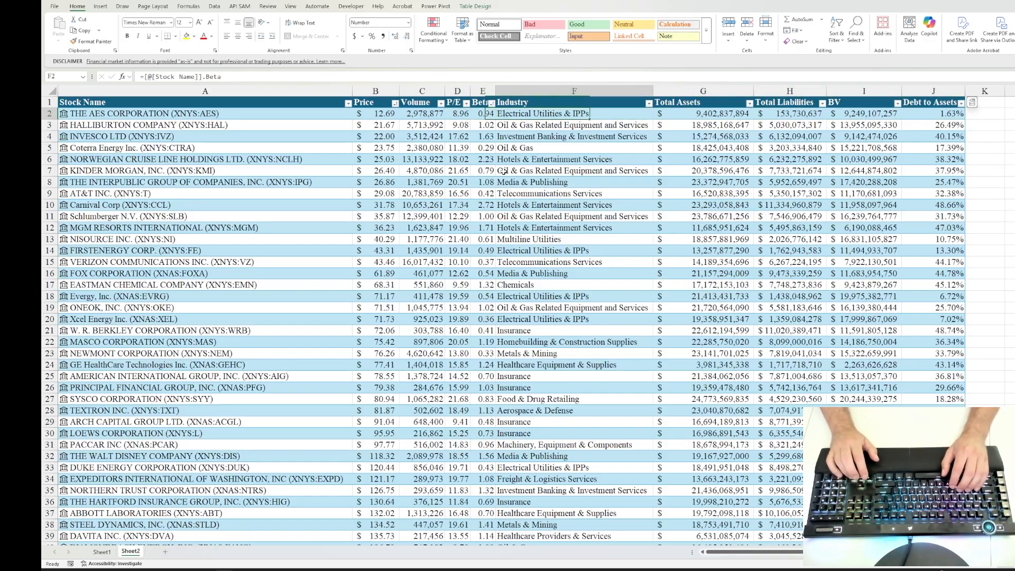
{"action": "key", "text": "Right"}
{"action": "key", "text": "Right"}
{"action": "key", "text": "Left"}
{"action": "key", "text": "Left"}
{"action": "key", "text": "Left"}
{"action": "key", "text": "Left"}
{"action": "key", "text": "Left"}
{"action": "key", "text": "Left"}
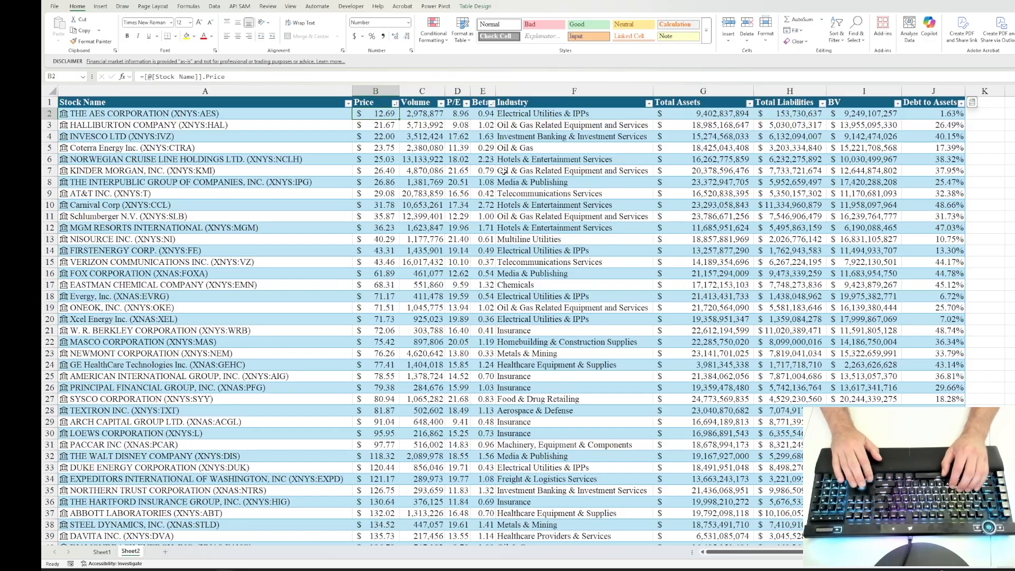
{"action": "key", "text": "Right"}
{"action": "key", "text": "Right"}
{"action": "key", "text": "Right"}
{"action": "key", "text": "Right"}
{"action": "key", "text": "Right"}
{"action": "key", "text": "Right"}
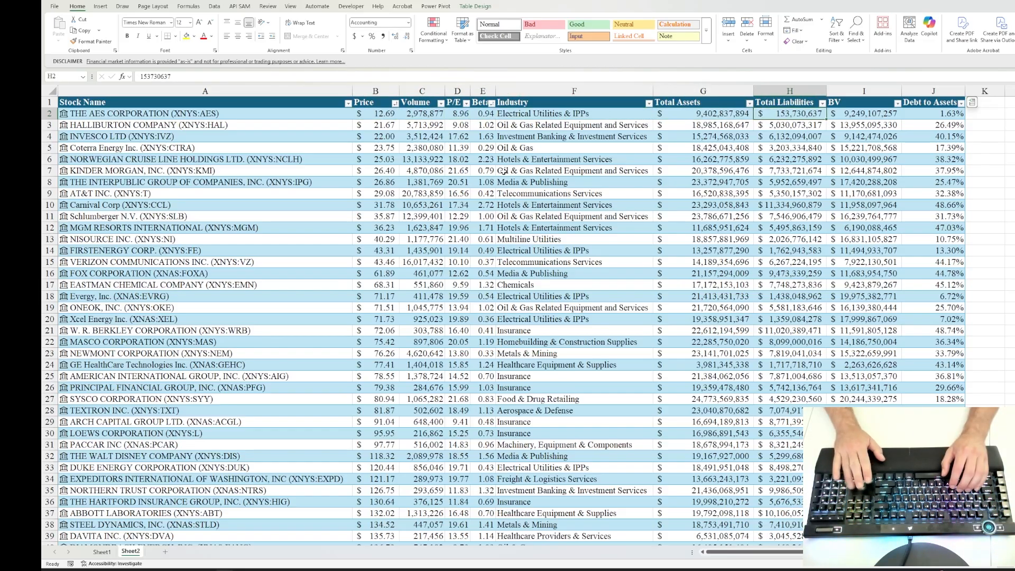
{"action": "key", "text": "Right"}
{"action": "key", "text": "Left"}
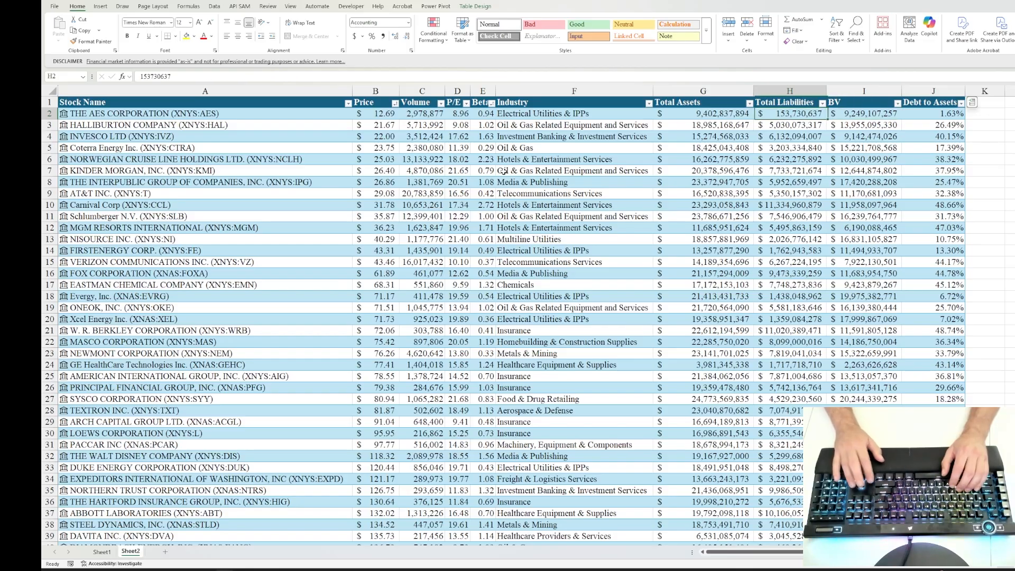
{"action": "key", "text": "Left"}
{"action": "key", "text": "Left"}
{"action": "key", "text": "Left"}
{"action": "key", "text": "Left"}
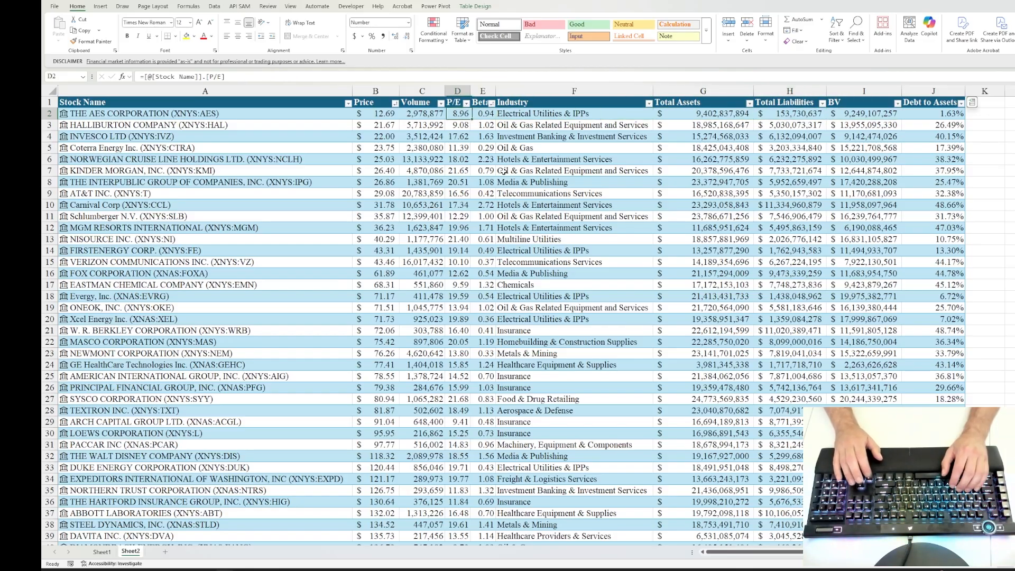
{"action": "key", "text": "Right"}
{"action": "key", "text": "Left"}
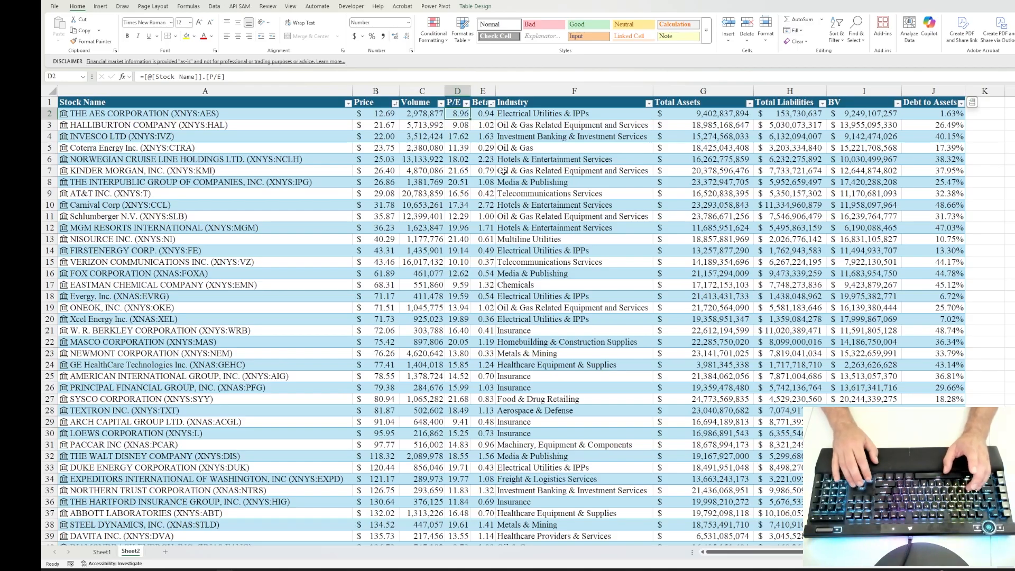
{"action": "key", "text": "Left"}
{"action": "key", "text": "Left"}
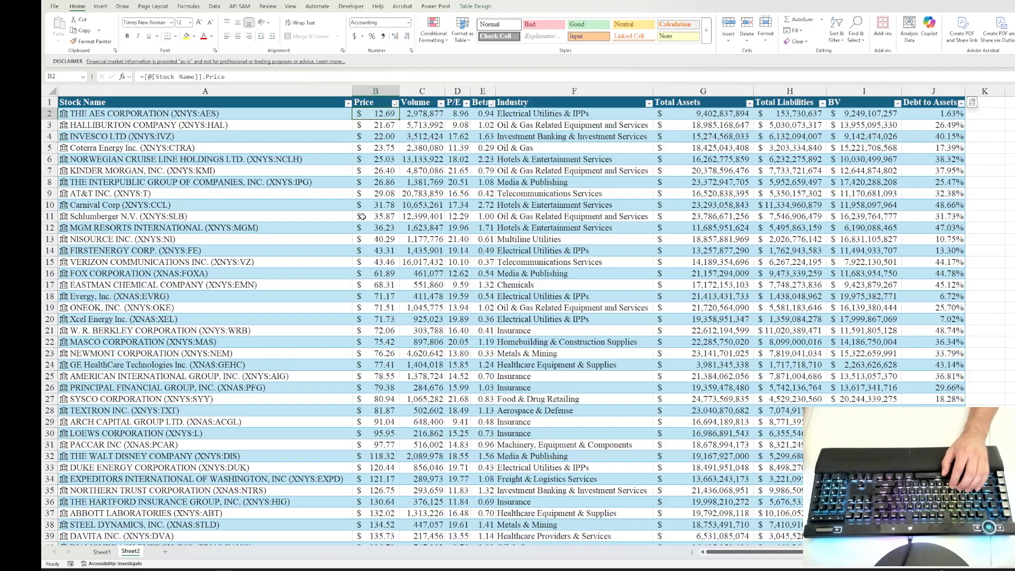
{"action": "left_click", "coordinate": [158, 181]}
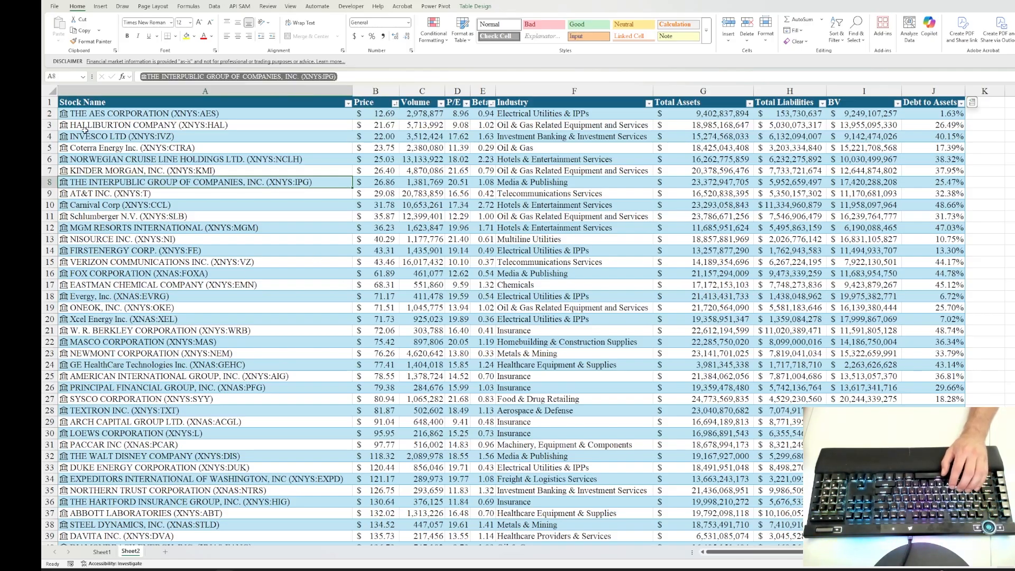
{"action": "left_click", "coordinate": [105, 115]}
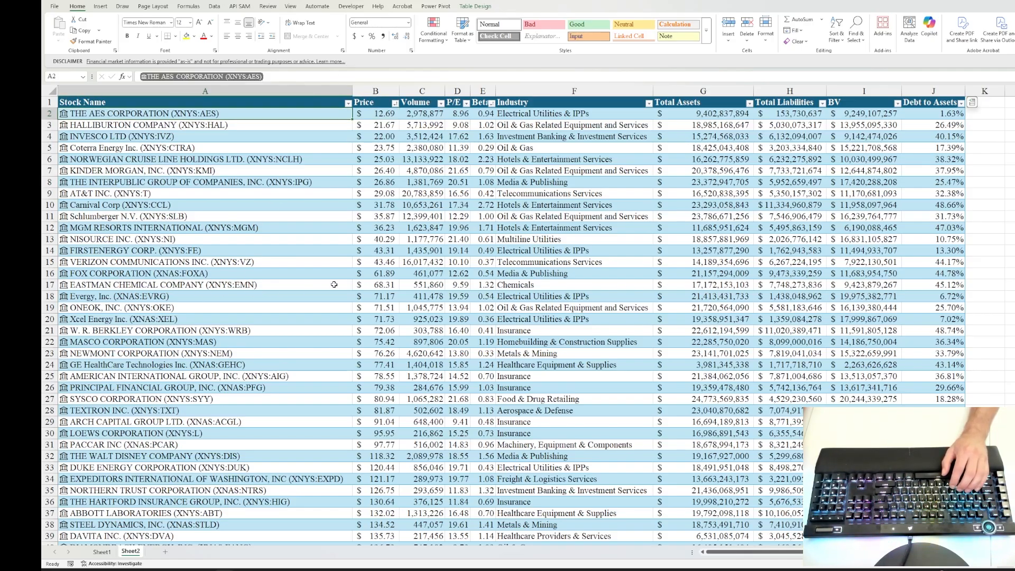
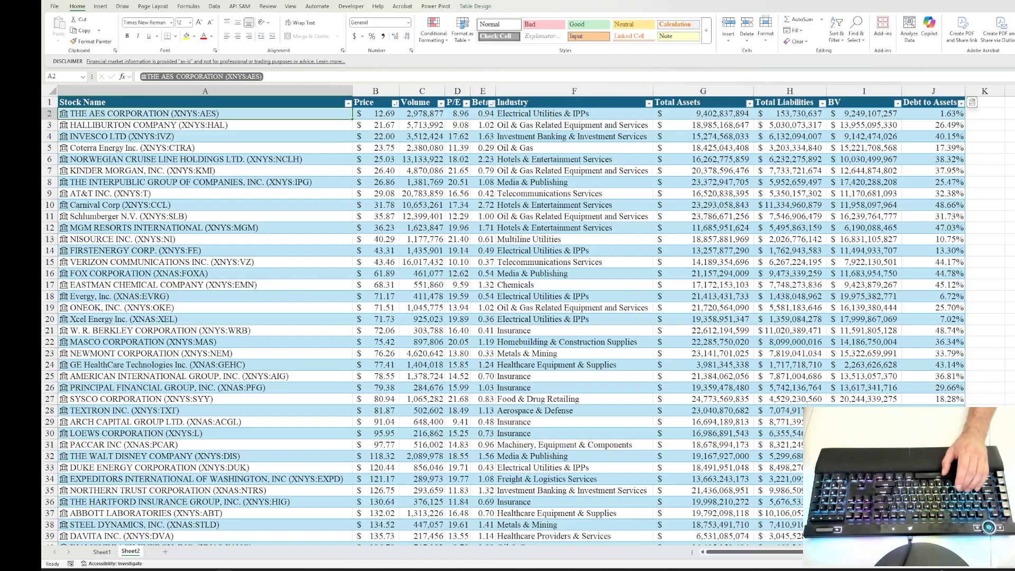
Step: Add a new worksheet after Sheet2 and hide its gridlines
{"action": "left_click", "coordinate": [166, 552]}
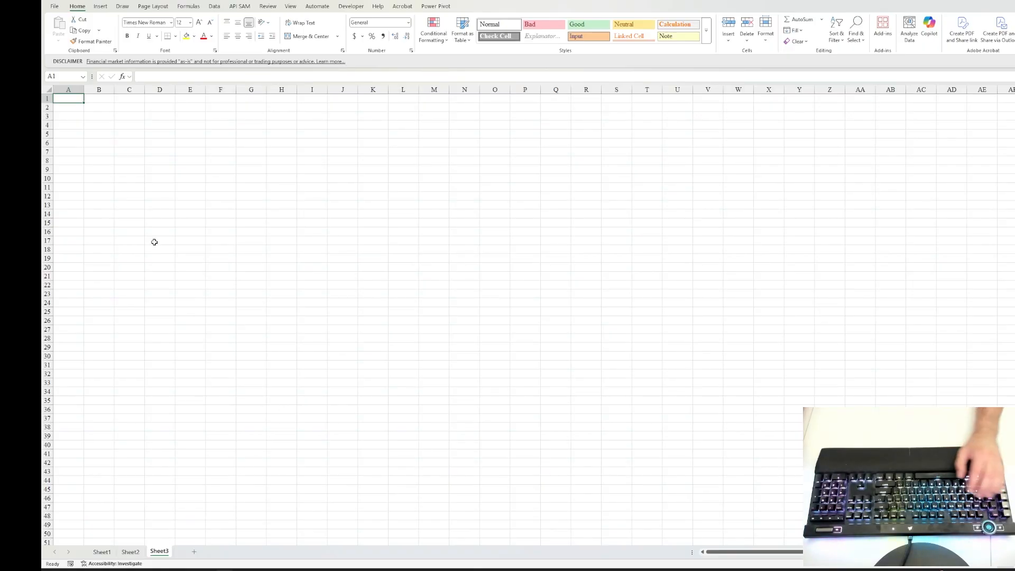
{"action": "key", "text": "alt+w"}
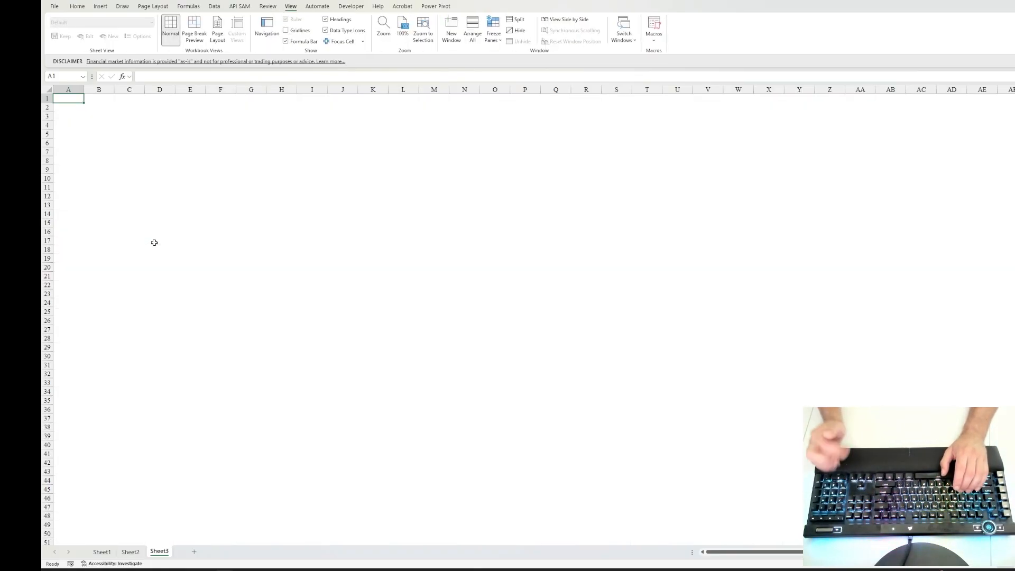
Step: Fill cells B2:U2 with a dark green shade to form a banner row
{"action": "key", "text": "Right"}
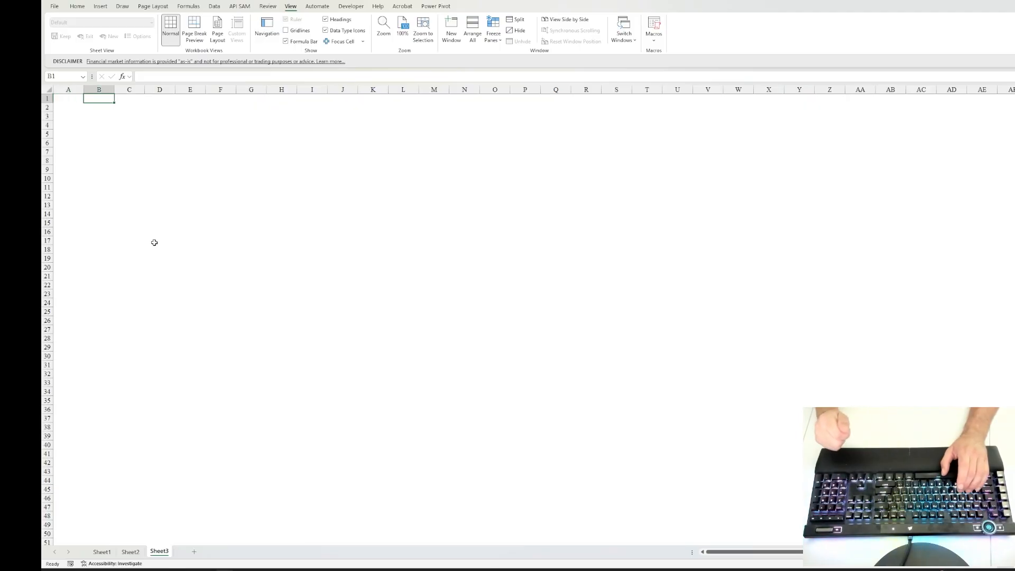
{"action": "key", "text": "Down"}
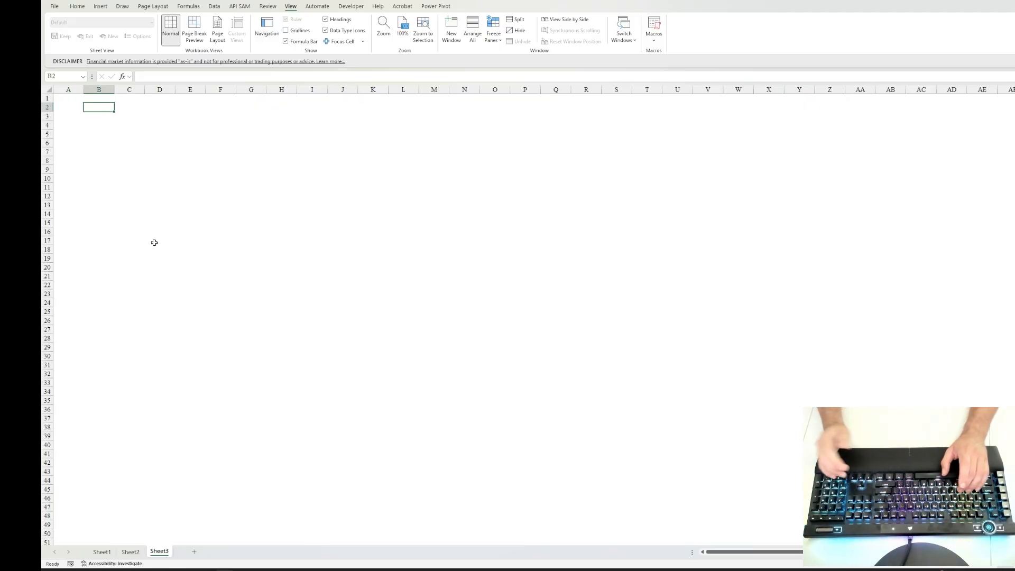
{"action": "key", "text": "shift+Right"}
{"action": "key", "text": "shift+Right"}
{"action": "key", "text": "shift+Right"}
{"action": "key", "text": "shift+Right"}
{"action": "key", "text": "shift+Right"}
{"action": "key", "text": "shift+Right"}
{"action": "key", "text": "shift+Right"}
{"action": "key", "text": "shift+Right"}
{"action": "key", "text": "shift+Right"}
{"action": "key", "text": "shift+Right"}
{"action": "key", "text": "shift+Right"}
{"action": "key", "text": "shift+Right"}
{"action": "key", "text": "shift+Right"}
{"action": "key", "text": "shift+Right"}
{"action": "key", "text": "shift+Right"}
{"action": "key", "text": "shift+Right"}
{"action": "key", "text": "shift+Right"}
{"action": "key", "text": "shift+Right"}
{"action": "key", "text": "shift+Right"}
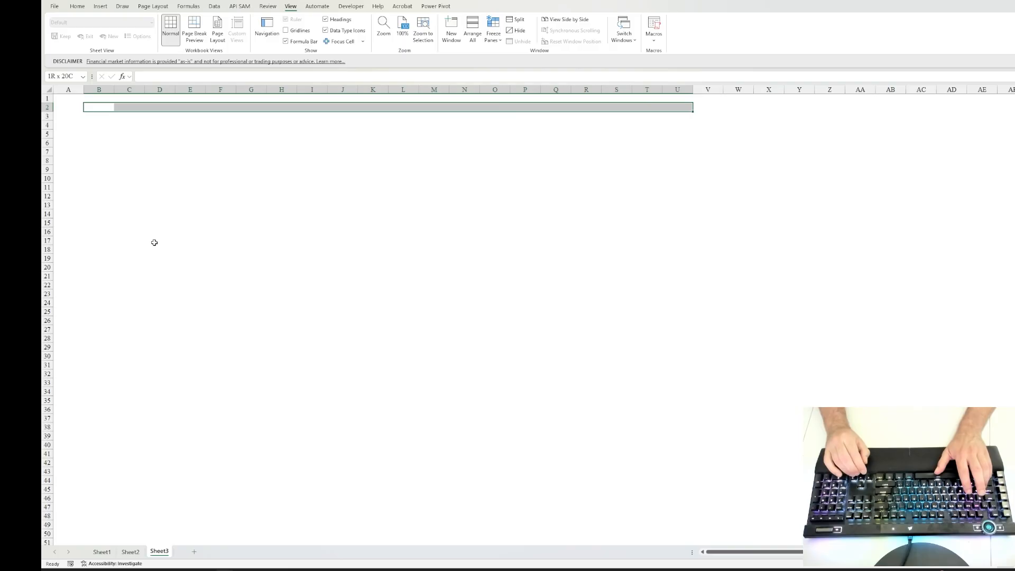
{"action": "left_click", "coordinate": [78, 7]}
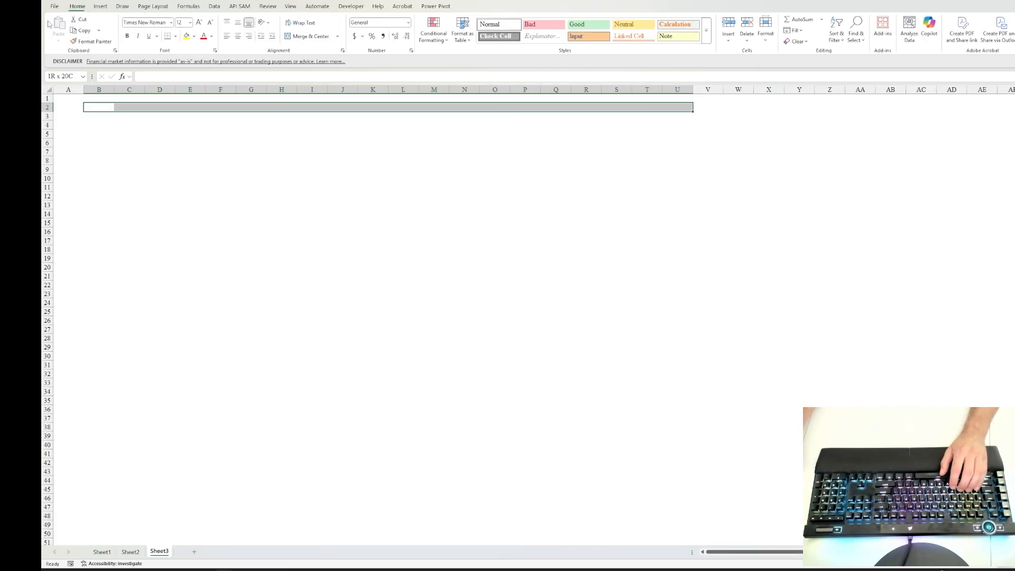
{"action": "left_click", "coordinate": [195, 36]}
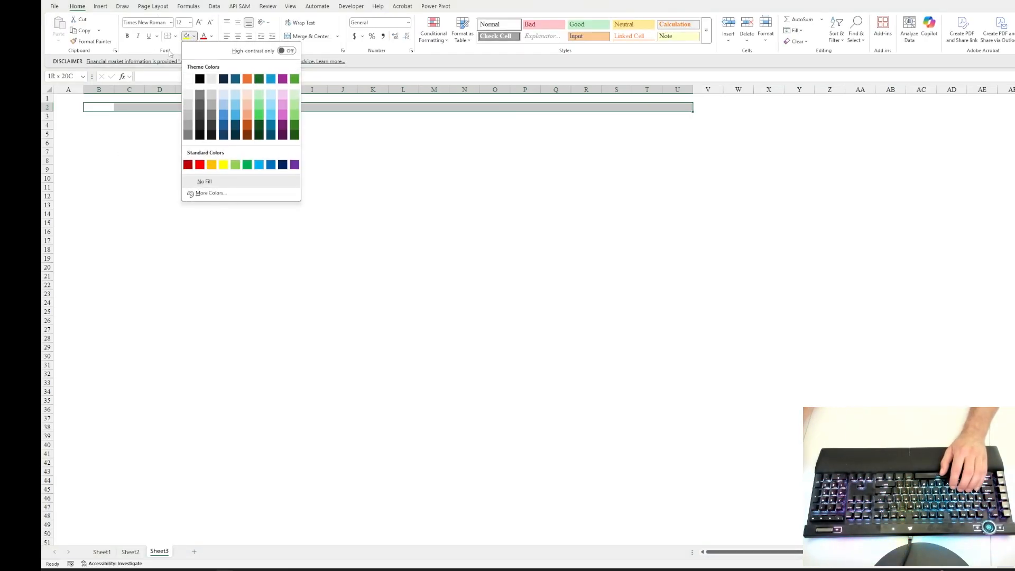
{"action": "left_click", "coordinate": [292, 132]}
Step: Enter Vanguard as the banner title in cell B2
{"action": "left_click", "coordinate": [98, 124]}
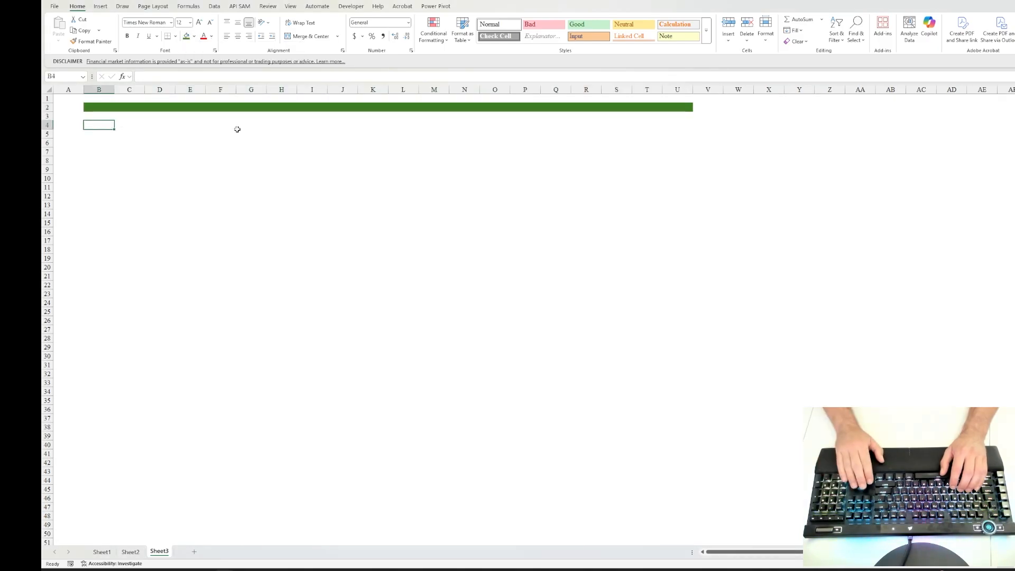
{"action": "key", "text": "Up"}
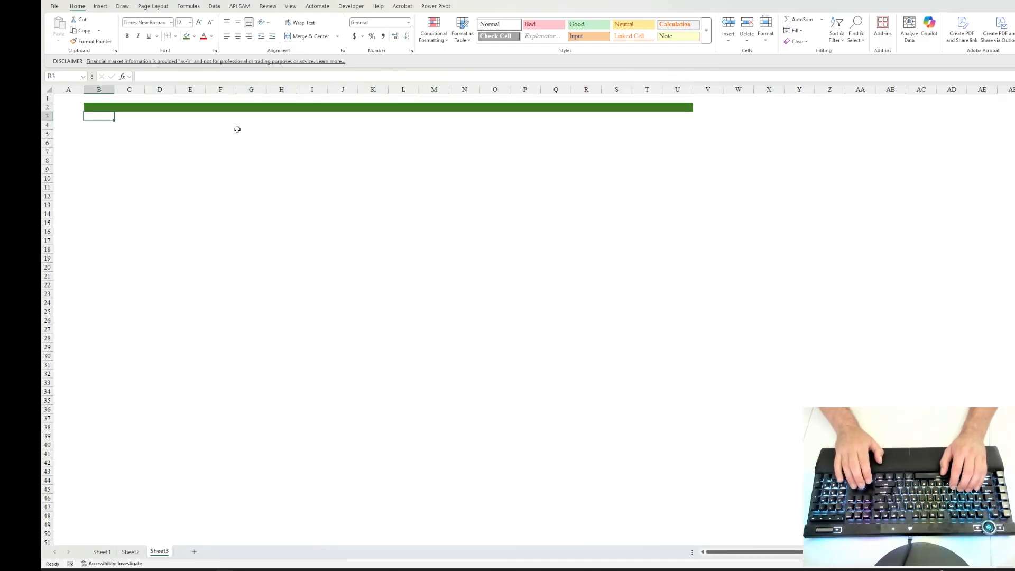
{"action": "key", "text": "Up"}
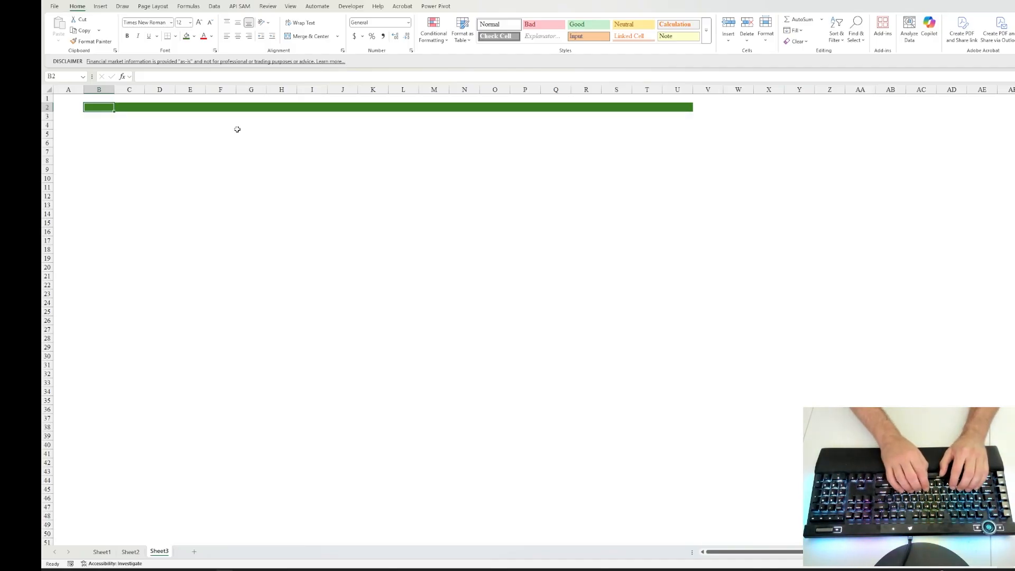
{"action": "type", "text": "Vanguar"}
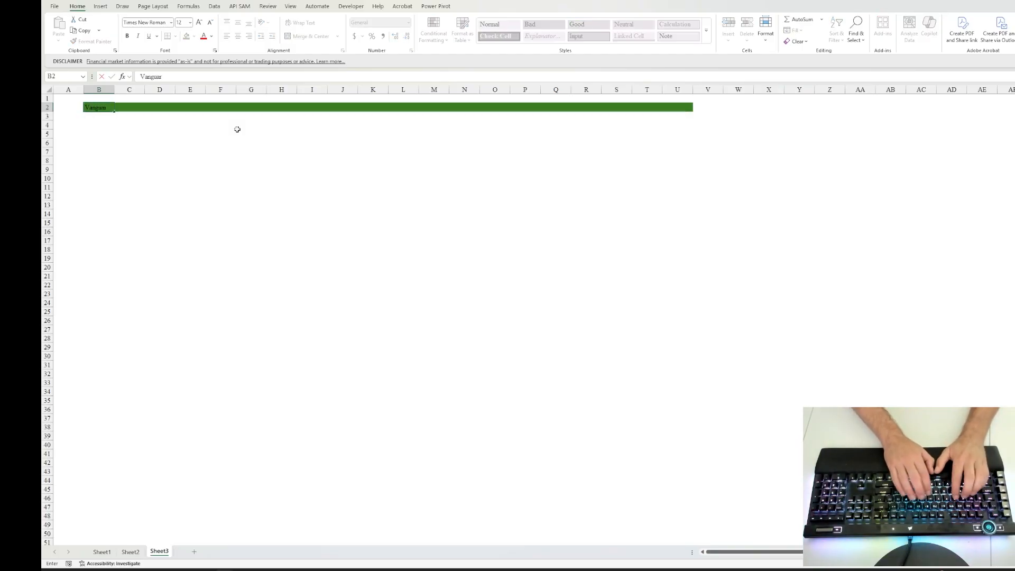
{"action": "type", "text": "d"}
{"action": "key", "text": "Return"}
Step: Copy the green Vanguard banner B2:U2 and paste it into row 47 starting at B47
{"action": "key", "text": "ctrl+shift+Right"}
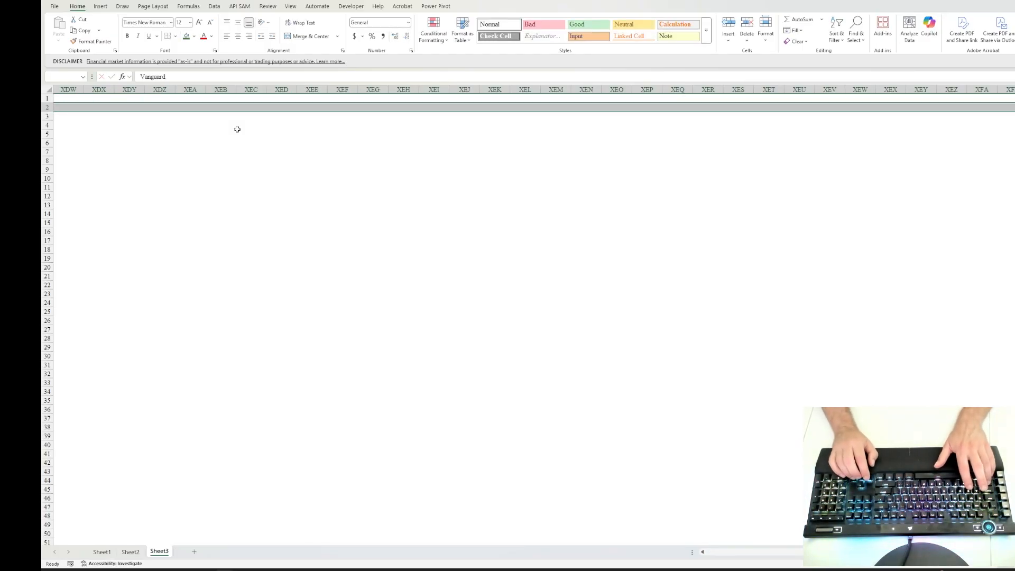
{"action": "key", "text": "Left"}
{"action": "key", "text": "Right"}
{"action": "key", "text": "shift+Right"}
{"action": "key", "text": "shift+Right"}
{"action": "key", "text": "shift+Right"}
{"action": "key", "text": "shift+Right"}
{"action": "key", "text": "shift+Right"}
{"action": "key", "text": "shift+Right"}
{"action": "key", "text": "shift+Right"}
{"action": "key", "text": "shift+Right"}
{"action": "key", "text": "shift+Right"}
{"action": "key", "text": "shift+Right"}
{"action": "key", "text": "shift+Right"}
{"action": "key", "text": "shift+Right"}
{"action": "key", "text": "shift+Right"}
{"action": "key", "text": "shift+Right"}
{"action": "key", "text": "shift+Right"}
{"action": "key", "text": "shift+Right"}
{"action": "key", "text": "shift+Right"}
{"action": "key", "text": "shift+Right"}
{"action": "key", "text": "shift+Right"}
{"action": "key", "text": "shift+Right"}
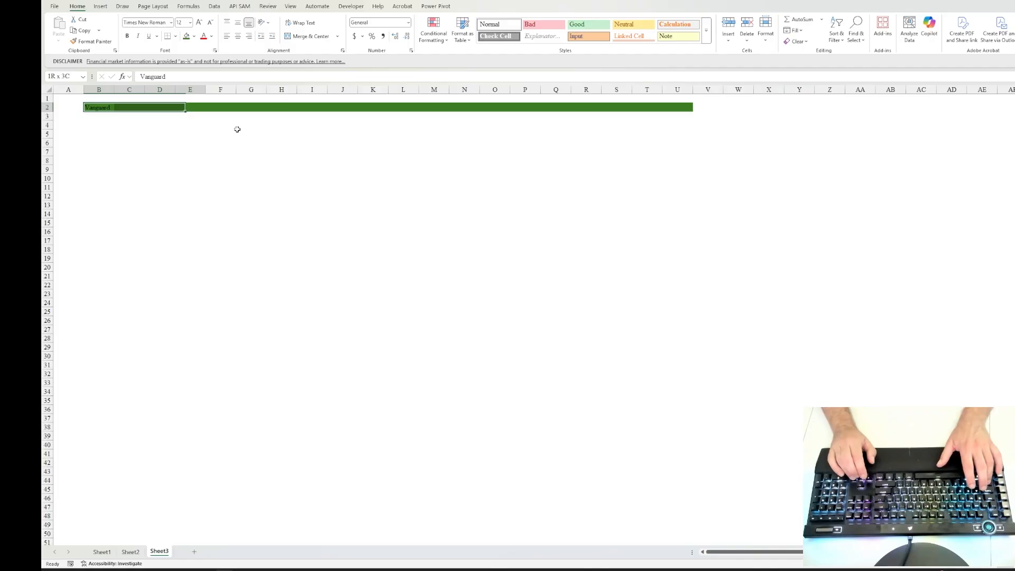
{"action": "key", "text": "shift+Left"}
{"action": "key", "text": "ctrl+c"}
{"action": "key", "text": "Down"}
{"action": "key", "text": "Down"}
{"action": "key", "text": "Down"}
{"action": "key", "text": "Down"}
{"action": "key", "text": "Down"}
{"action": "key", "text": "Down"}
{"action": "key", "text": "Down"}
{"action": "key", "text": "Down"}
{"action": "key", "text": "Down"}
{"action": "key", "text": "Down"}
{"action": "key", "text": "Down"}
{"action": "key", "text": "Down"}
{"action": "key", "text": "Down"}
{"action": "key", "text": "Down"}
{"action": "key", "text": "Down"}
{"action": "key", "text": "Down"}
{"action": "key", "text": "Down"}
{"action": "key", "text": "Down"}
{"action": "key", "text": "Down"}
{"action": "key", "text": "Down"}
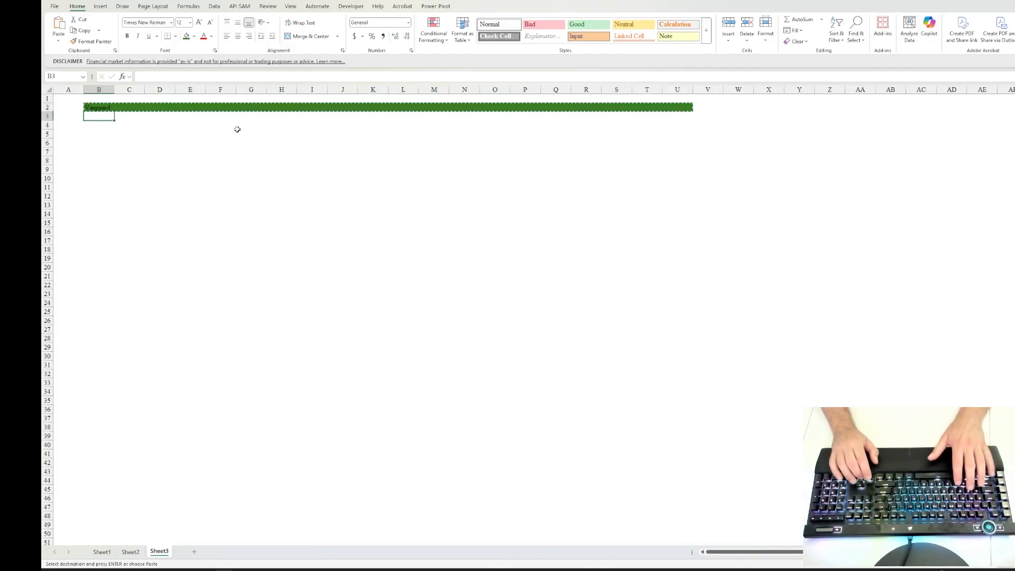
{"action": "key", "text": "Down"}
{"action": "key", "text": "Down"}
{"action": "key", "text": "Down"}
{"action": "key", "text": "Down"}
{"action": "key", "text": "Down"}
{"action": "key", "text": "Down"}
{"action": "key", "text": "Down"}
{"action": "key", "text": "Down"}
{"action": "key", "text": "Down"}
{"action": "key", "text": "Down"}
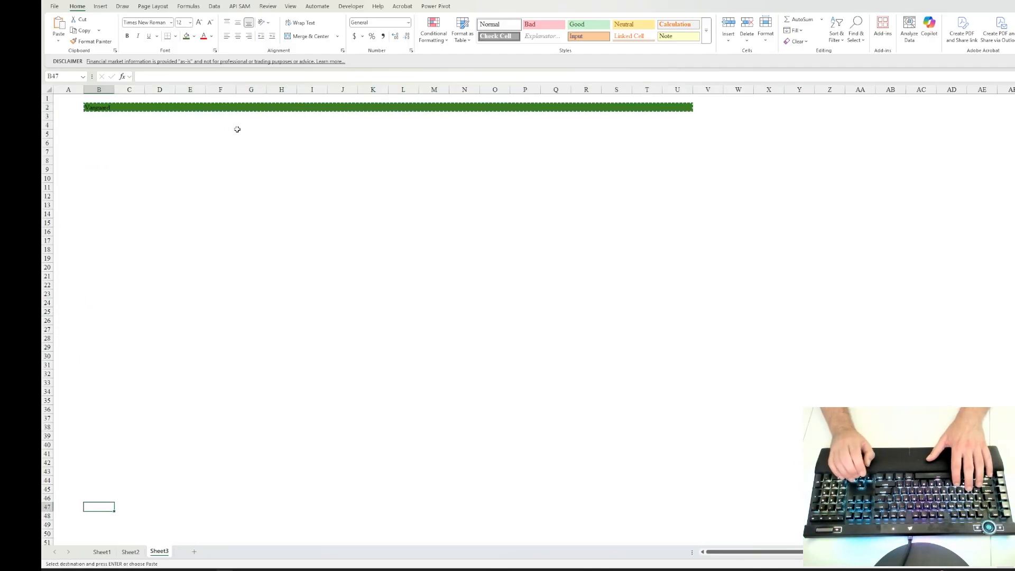
{"action": "key", "text": "ctrl+v"}
{"action": "key", "text": "Left"}
{"action": "key", "text": "Right"}
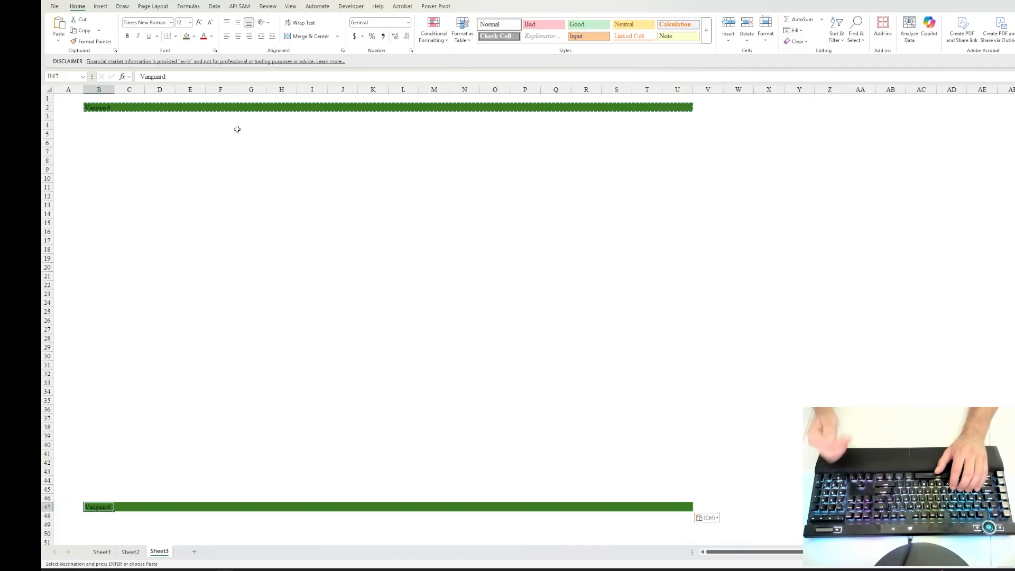
Step: Replace the title of the row 47 banner with Robinhood
{"action": "type", "text": "Robinhood"}
{"action": "key", "text": "ctrl+Return"}
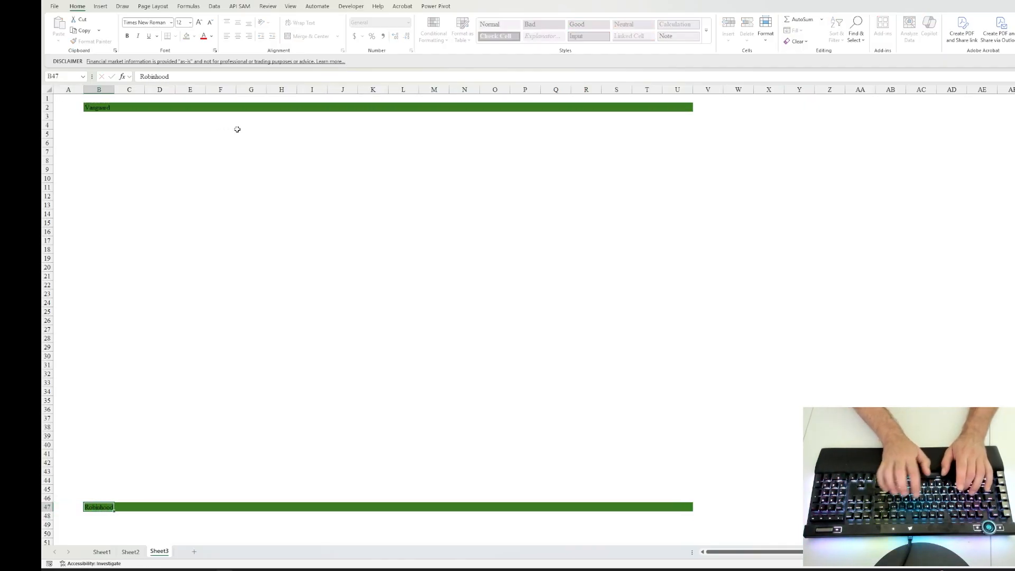
{"action": "key", "text": "Up"}
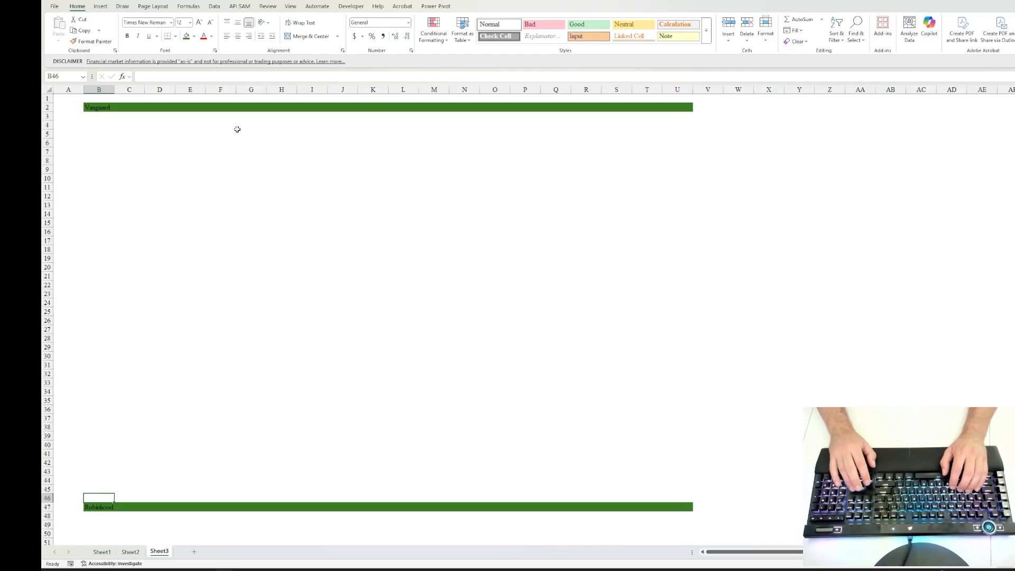
{"action": "key", "text": "Down"}
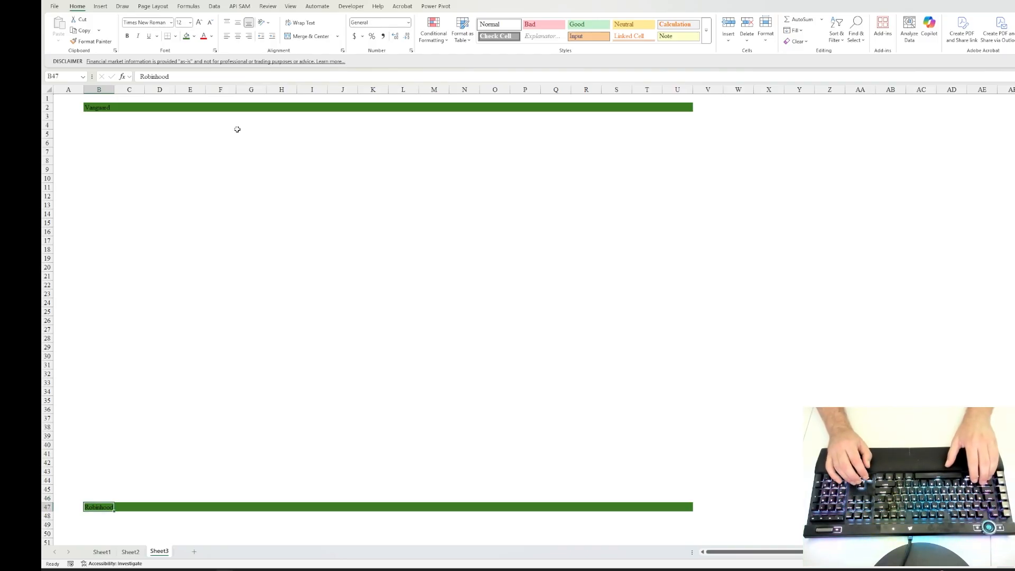
Step: Delete the Robinhood title and remove the green fill from B47:U47
{"action": "key", "text": "shift+Right"}
{"action": "key", "text": "shift+Right"}
{"action": "key", "text": "shift+Right"}
{"action": "key", "text": "shift+Right"}
{"action": "key", "text": "shift+Right"}
{"action": "key", "text": "shift+Right"}
{"action": "key", "text": "shift+Right"}
{"action": "key", "text": "shift+Right"}
{"action": "key", "text": "shift+Right"}
{"action": "key", "text": "shift+Right"}
{"action": "key", "text": "shift+Right"}
{"action": "key", "text": "shift+Right"}
{"action": "key", "text": "shift+Right"}
{"action": "key", "text": "shift+Right"}
{"action": "key", "text": "shift+Right"}
{"action": "key", "text": "shift+Right"}
{"action": "key", "text": "shift+Right"}
{"action": "key", "text": "shift+Right"}
{"action": "key", "text": "shift+Right"}
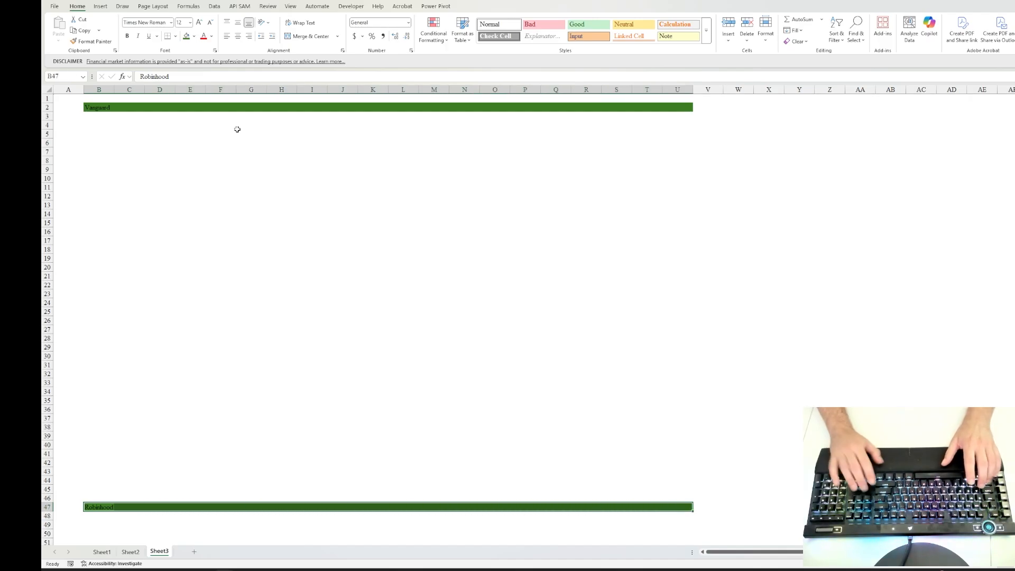
{"action": "key", "text": "Delete"}
{"action": "key", "text": "alt"}
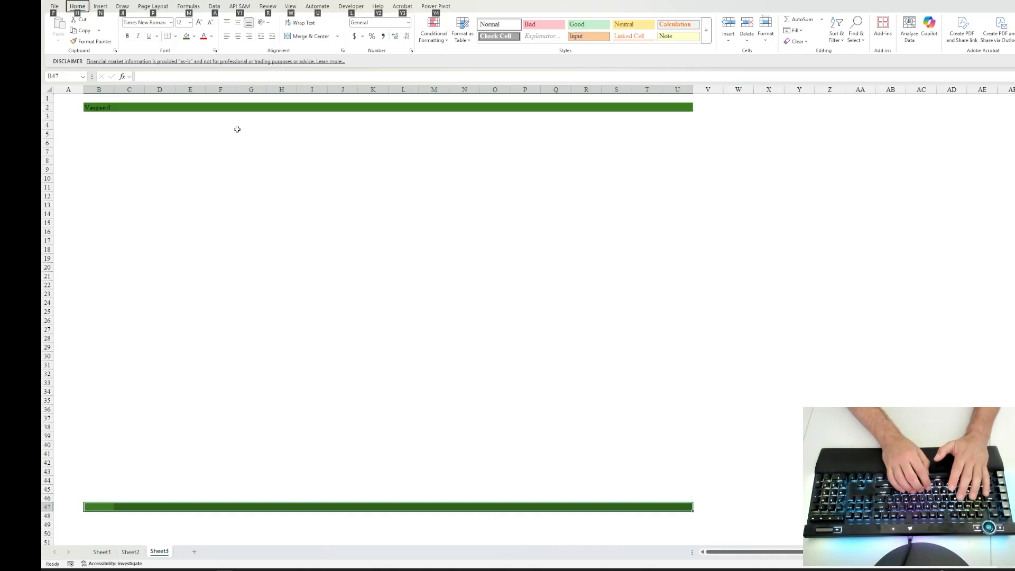
{"action": "key", "text": "alt"}
{"action": "type", "text": "hea"}
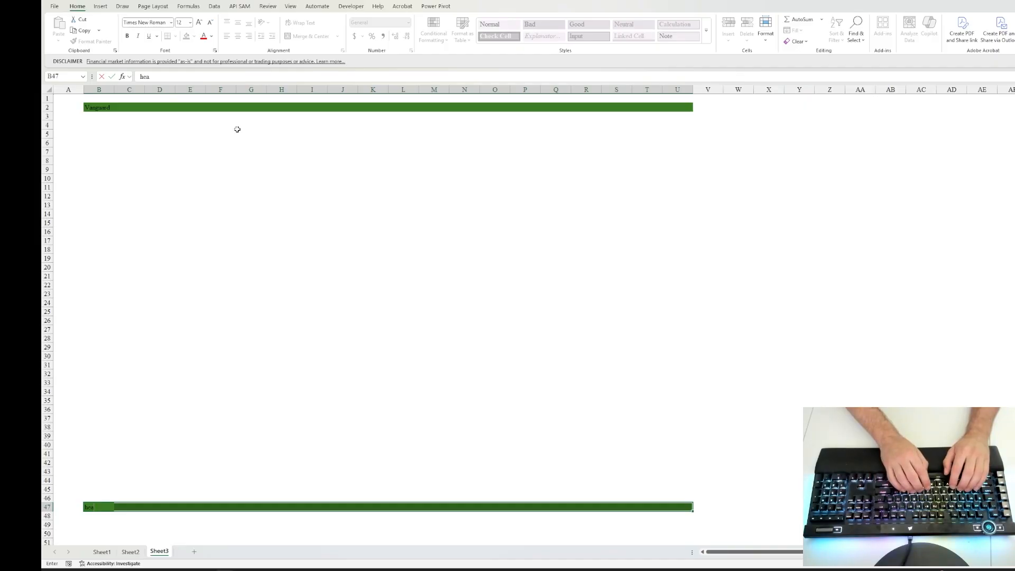
{"action": "key", "text": "Escape"}
{"action": "key", "text": "alt"}
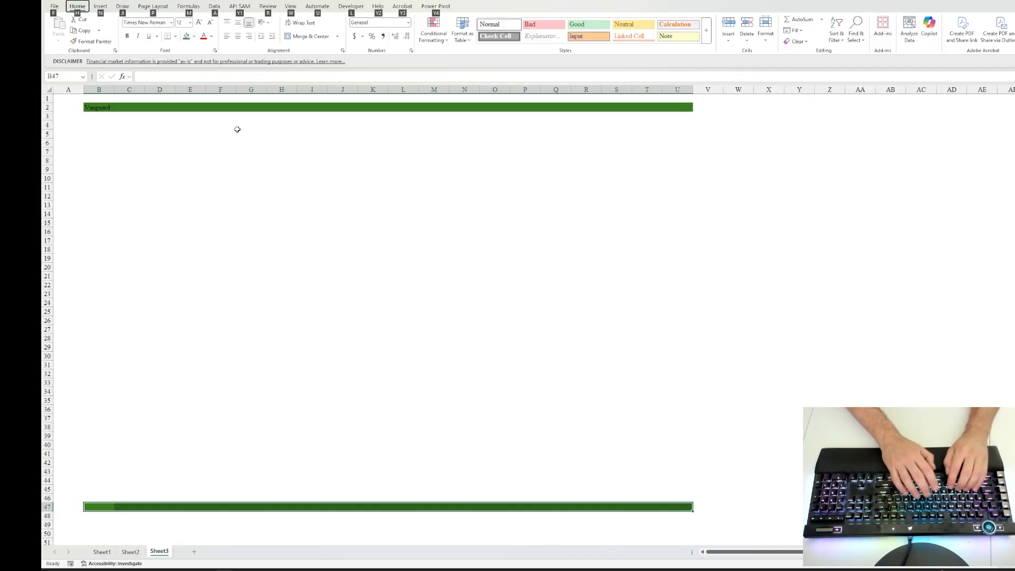
{"action": "key", "text": "h"}
{"action": "key", "text": "h"}
{"action": "key", "text": "n"}
Step: Format the Vanguard title in B2 with white font color, bold and font size 24
{"action": "key", "text": "Tab"}
{"action": "key", "text": "Up"}
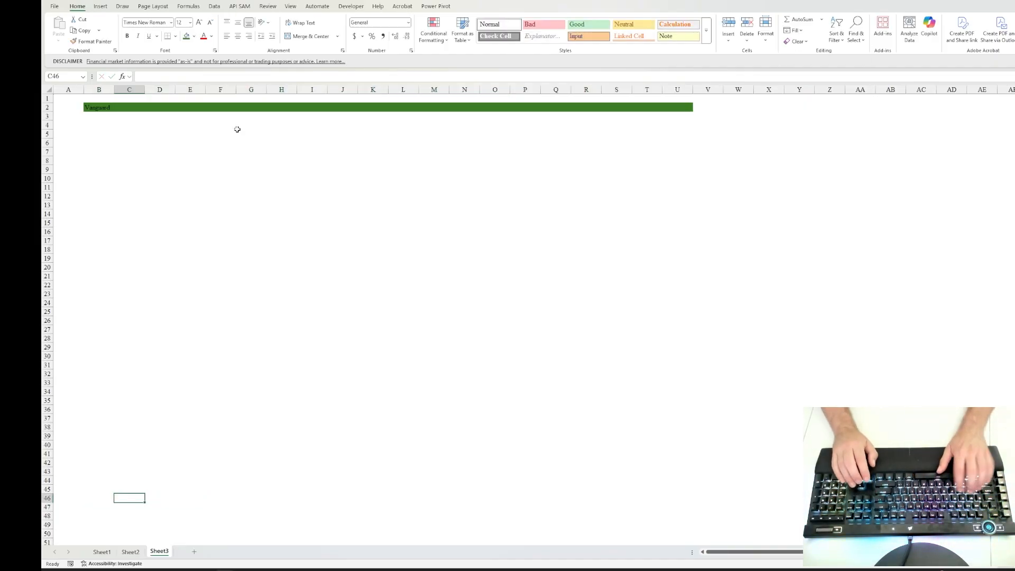
{"action": "key", "text": "ctrl+Up"}
{"action": "key", "text": "Down"}
{"action": "key", "text": "Left"}
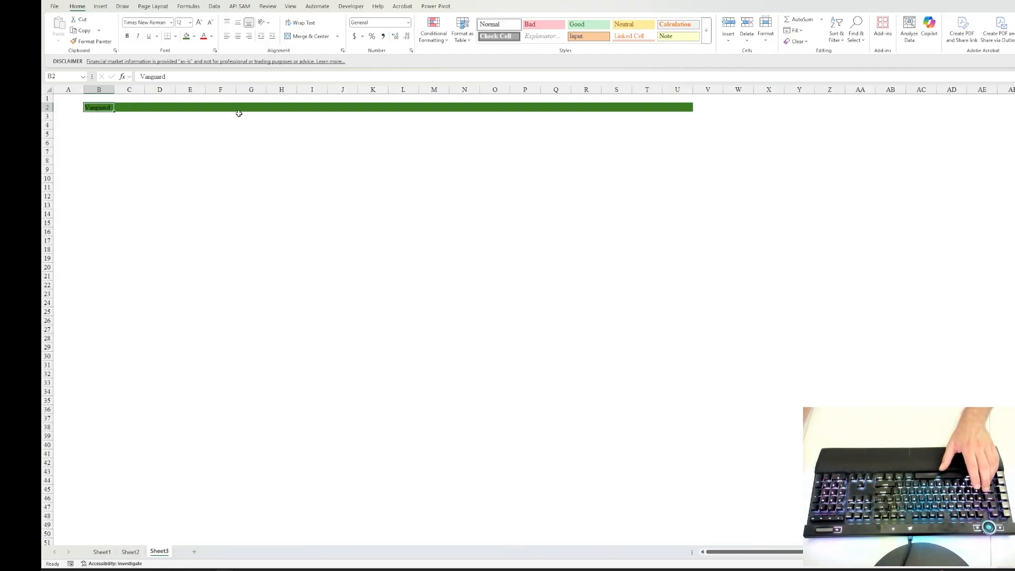
{"action": "left_click", "coordinate": [211, 36]}
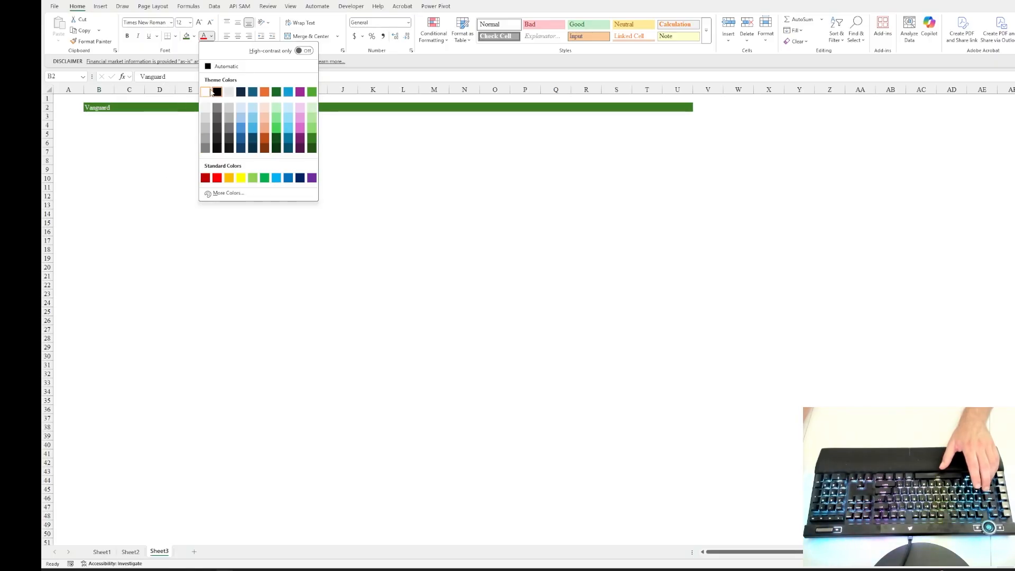
{"action": "left_click", "coordinate": [206, 91]}
{"action": "left_click", "coordinate": [127, 35]}
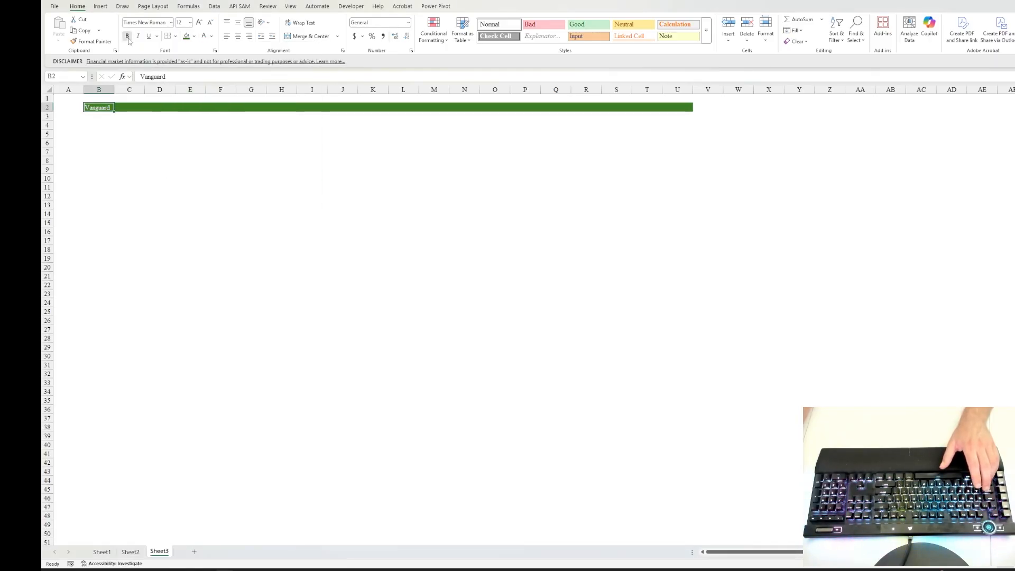
{"action": "left_click", "coordinate": [190, 22]}
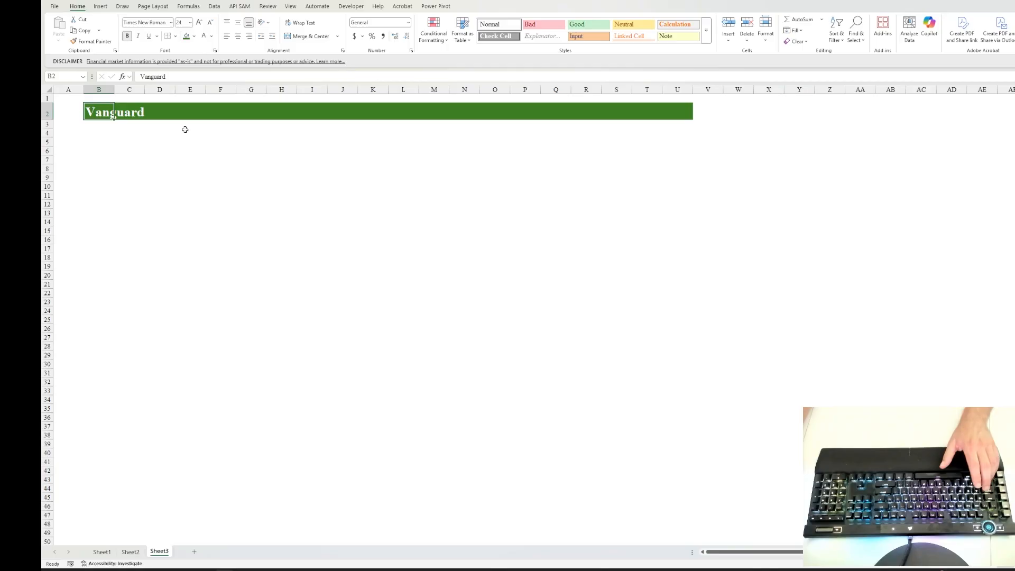
{"action": "left_click", "coordinate": [183, 130]}
{"action": "left_click", "coordinate": [161, 159]}
Step: Copy the first ten stock names, A2:A11, from Sheet2 and paste them beneath the Vanguard banner starting at B3
{"action": "left_click", "coordinate": [97, 125]}
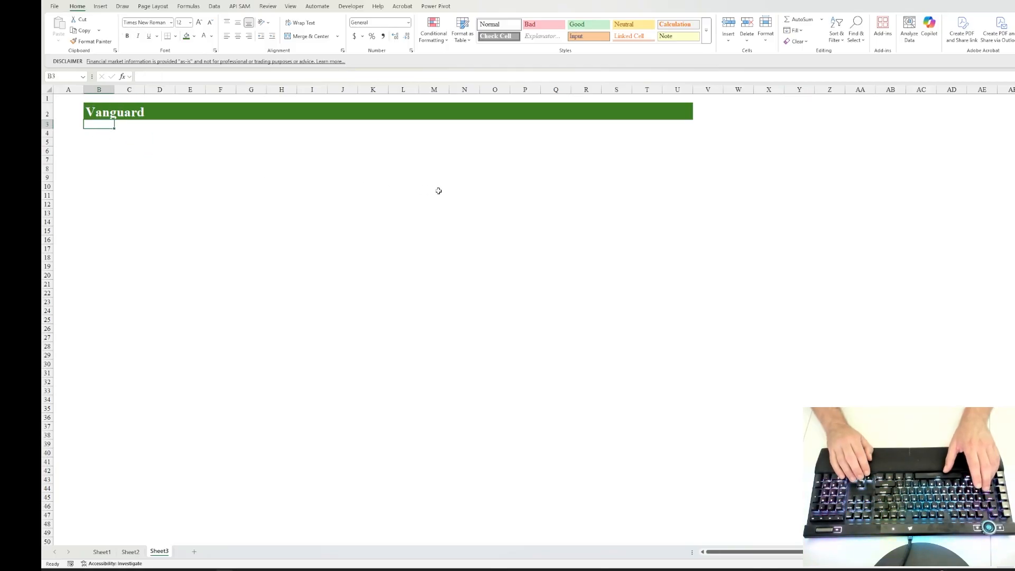
{"action": "key", "text": "Down"}
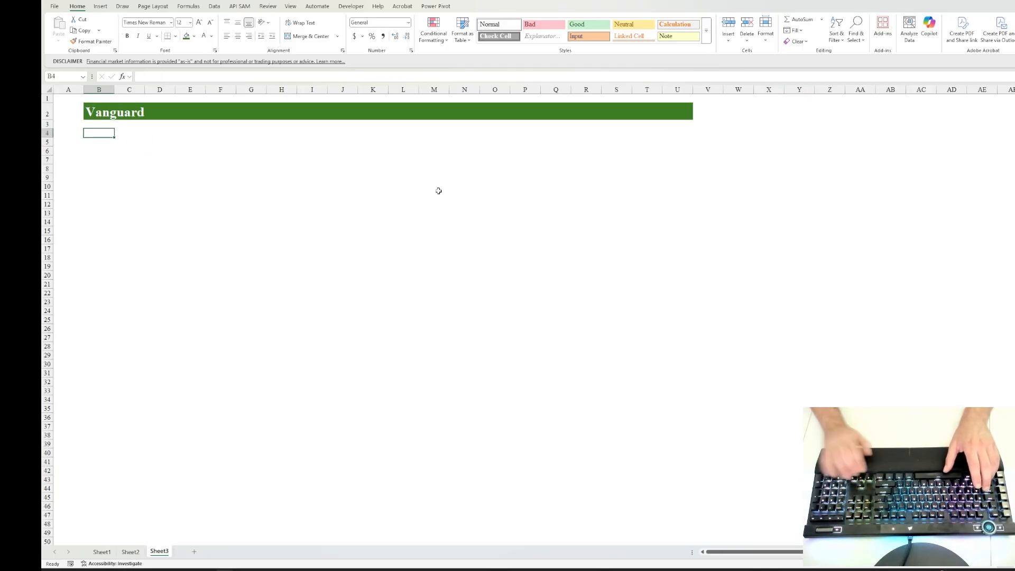
{"action": "left_click", "coordinate": [130, 552]}
{"action": "left_click", "coordinate": [157, 185]}
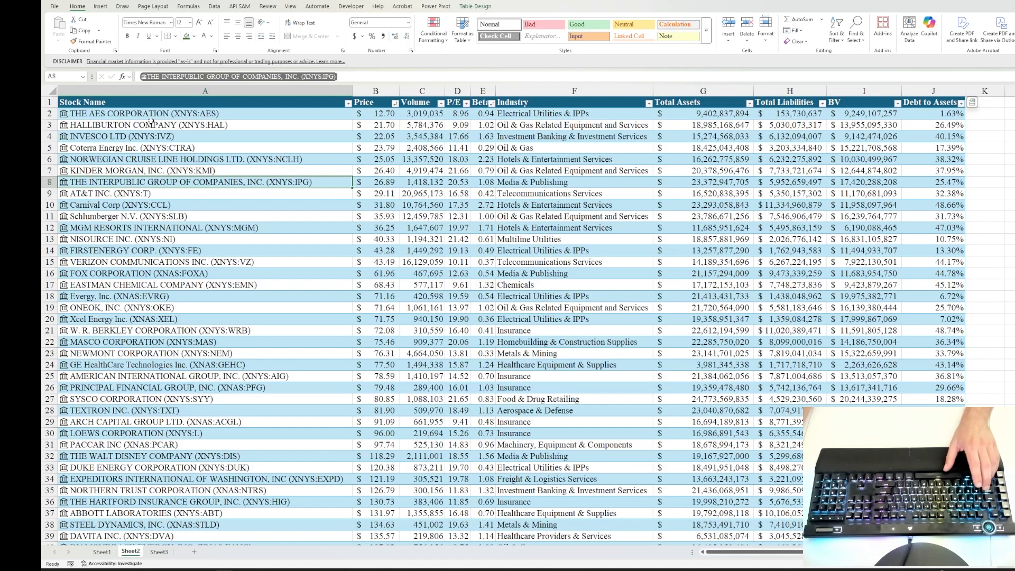
{"action": "left_click_drag", "start_coordinate": [152, 113], "coordinate": [148, 217]}
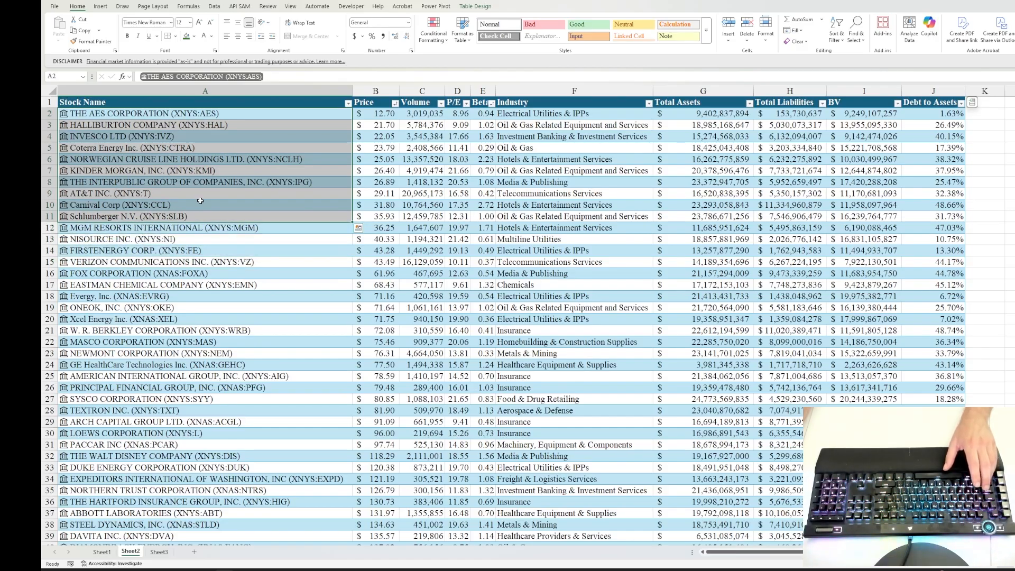
{"action": "key", "text": "ctrl+c"}
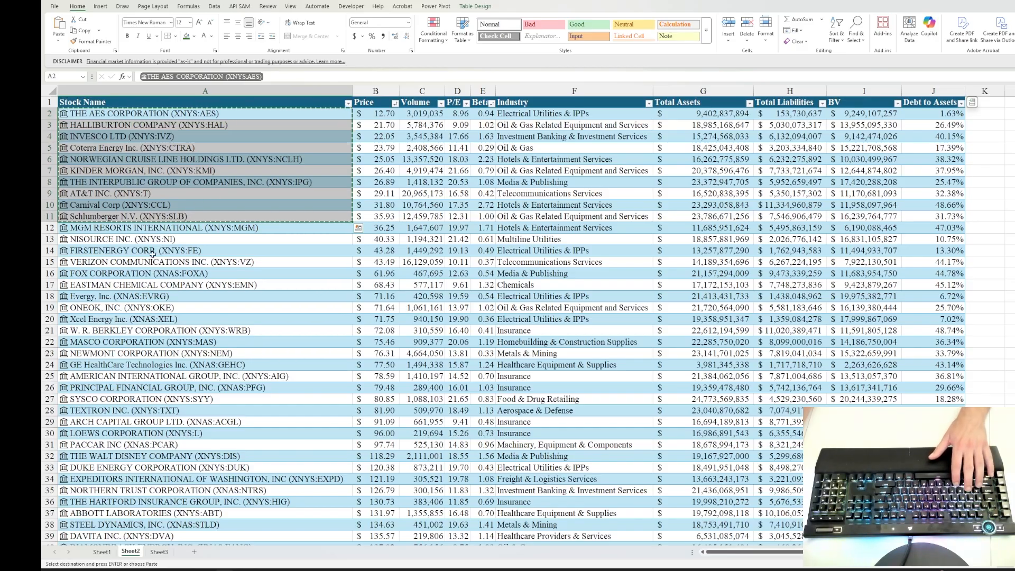
{"action": "left_click", "coordinate": [159, 552]}
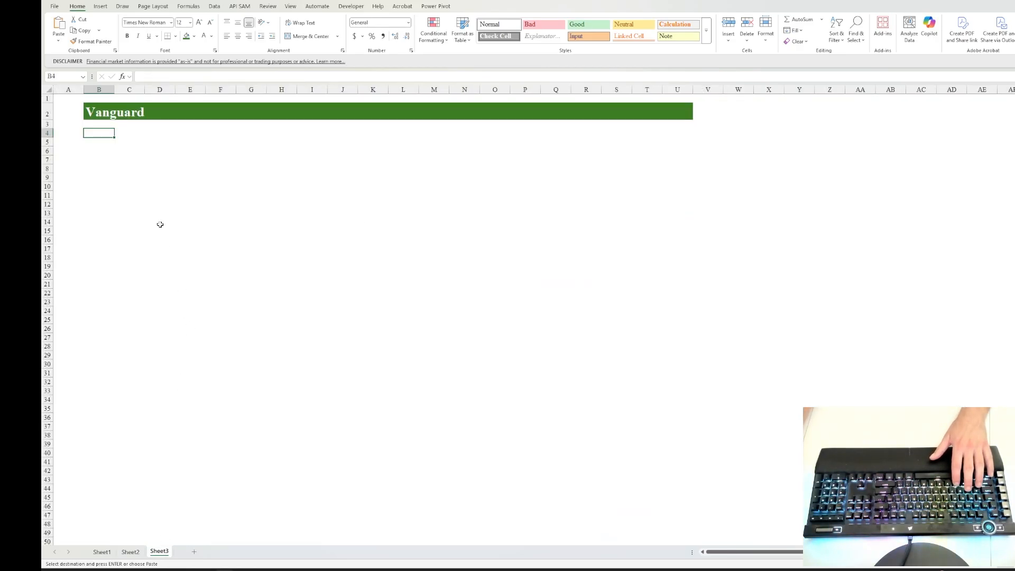
{"action": "key", "text": "Up"}
{"action": "key", "text": "ctrl+v"}
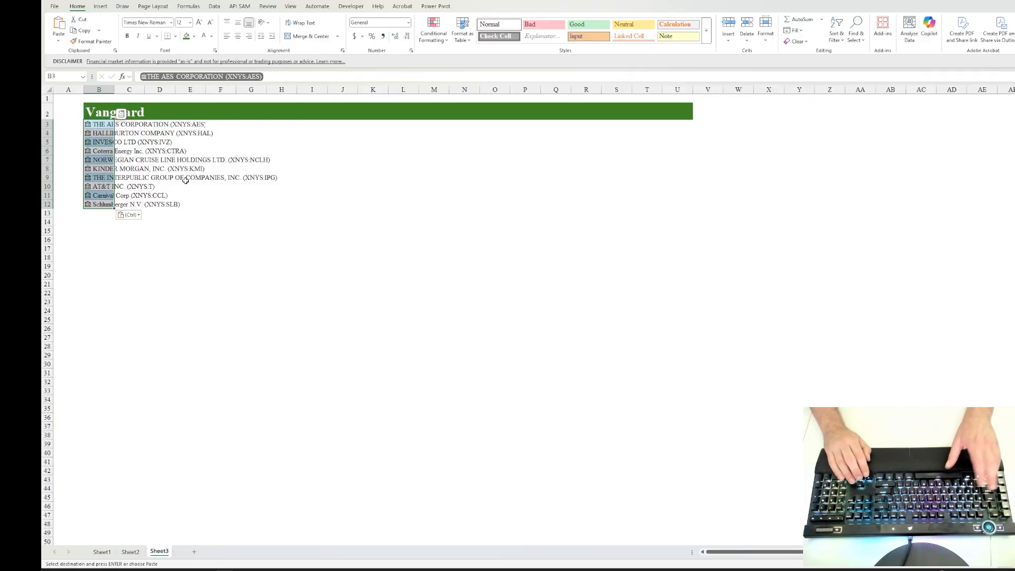
Step: Remove the background fill and all borders from the pasted stock names in B3:B12
{"action": "key", "text": "ctrl+1"}
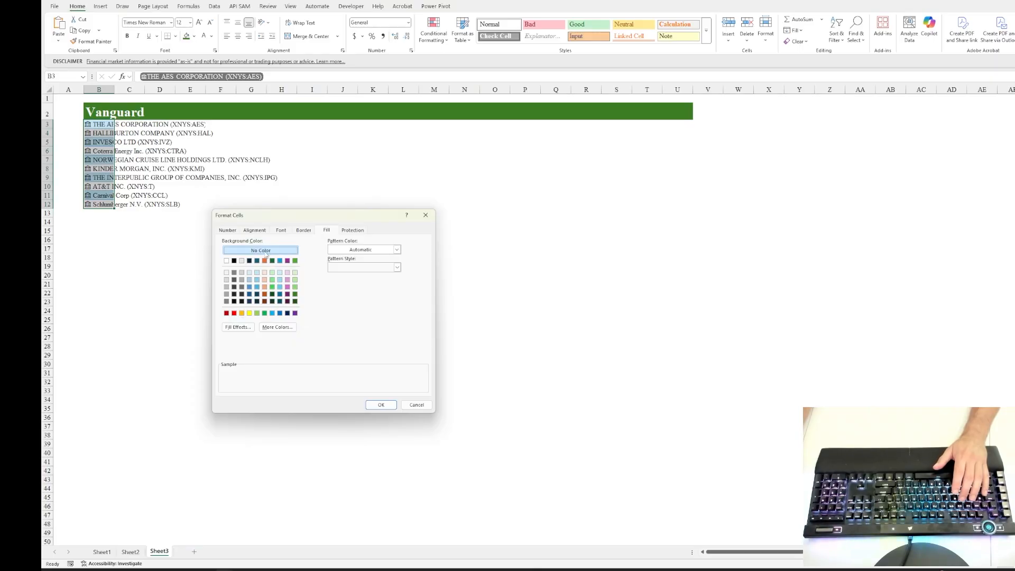
{"action": "left_click", "coordinate": [380, 404]}
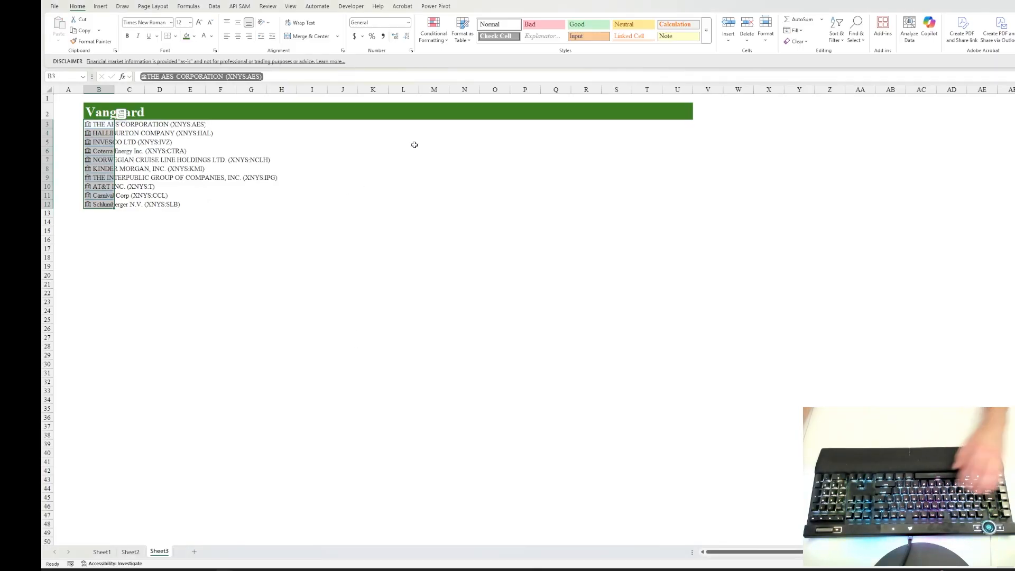
{"action": "key", "text": "ctrl+1"}
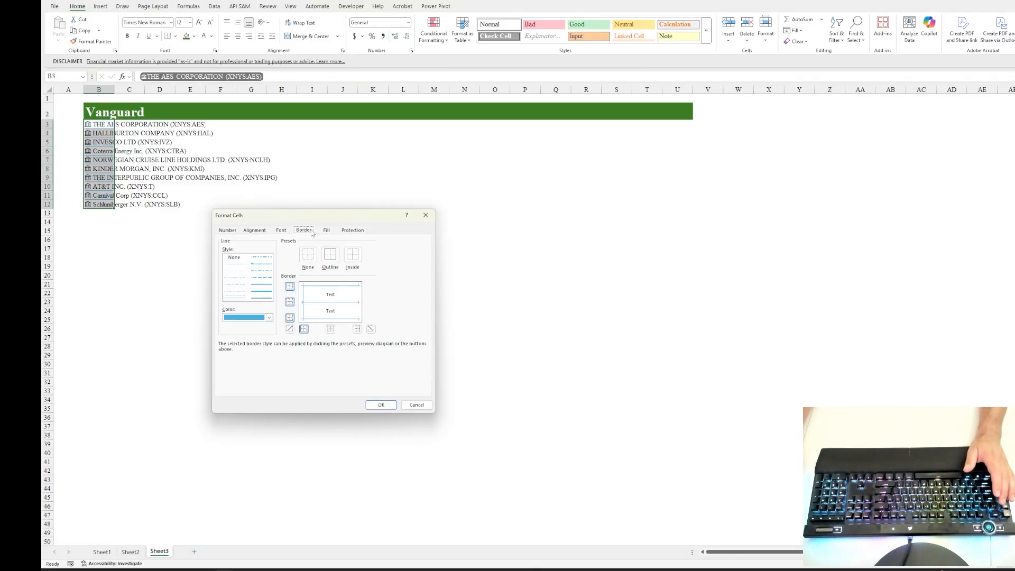
{"action": "left_click", "coordinate": [309, 231]}
{"action": "left_click", "coordinate": [308, 255]}
{"action": "left_click", "coordinate": [381, 404]}
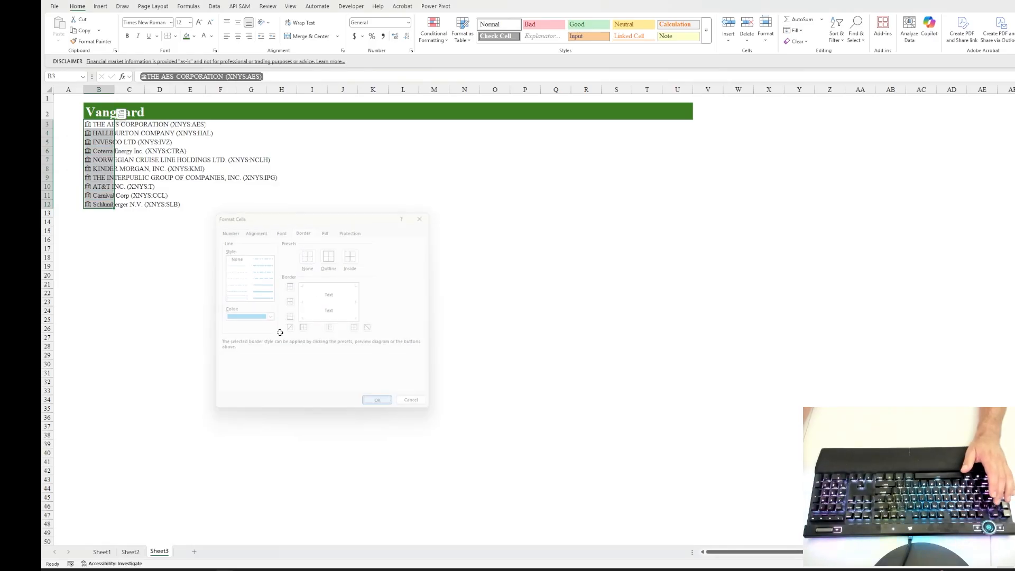
{"action": "left_click", "coordinate": [112, 224]}
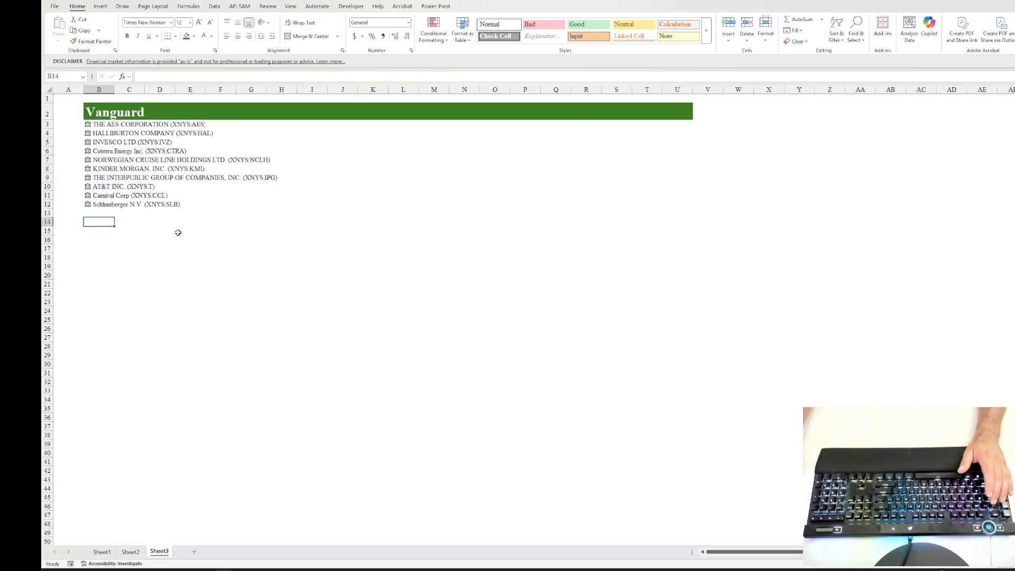
Step: Insert blank cells at B3:B12, shifting the ten stock names right into column C
{"action": "left_click", "coordinate": [74, 124]}
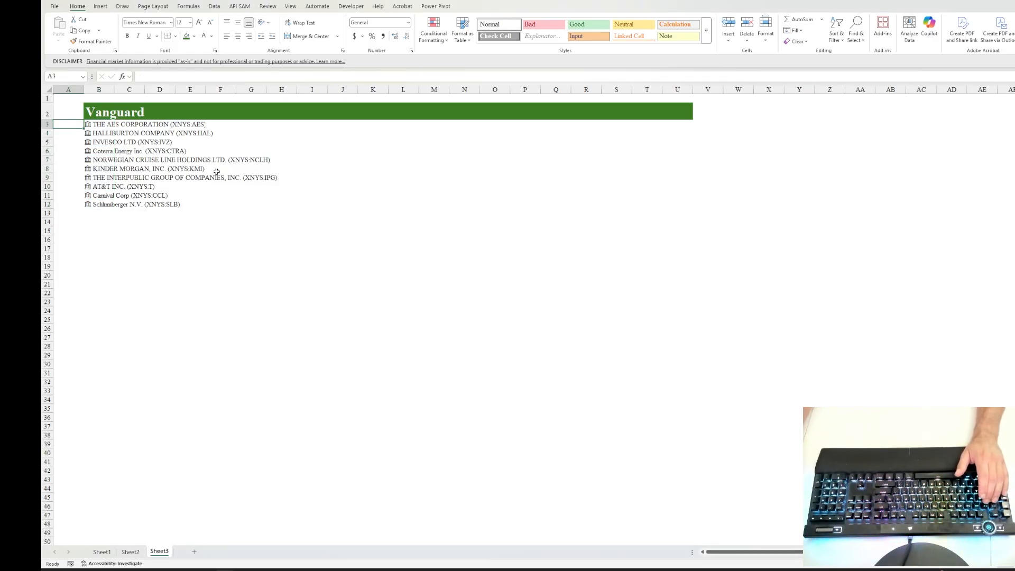
{"action": "key", "text": "Right"}
{"action": "key", "text": "ctrl+shift+Down"}
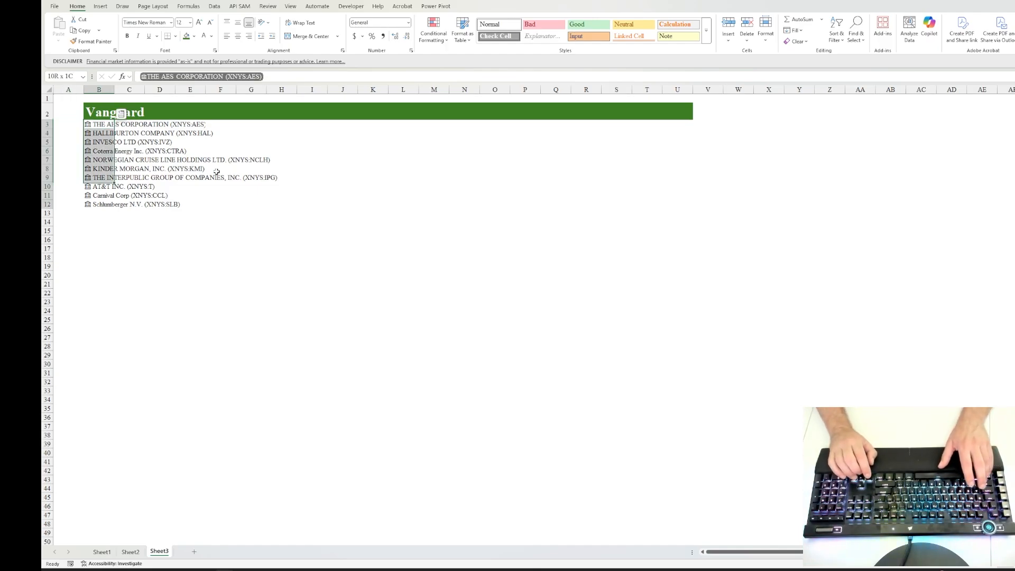
{"action": "key", "text": "ctrl+shift+plus"}
{"action": "key", "text": "Down"}
{"action": "key", "text": "Up"}
{"action": "key", "text": "Return"}
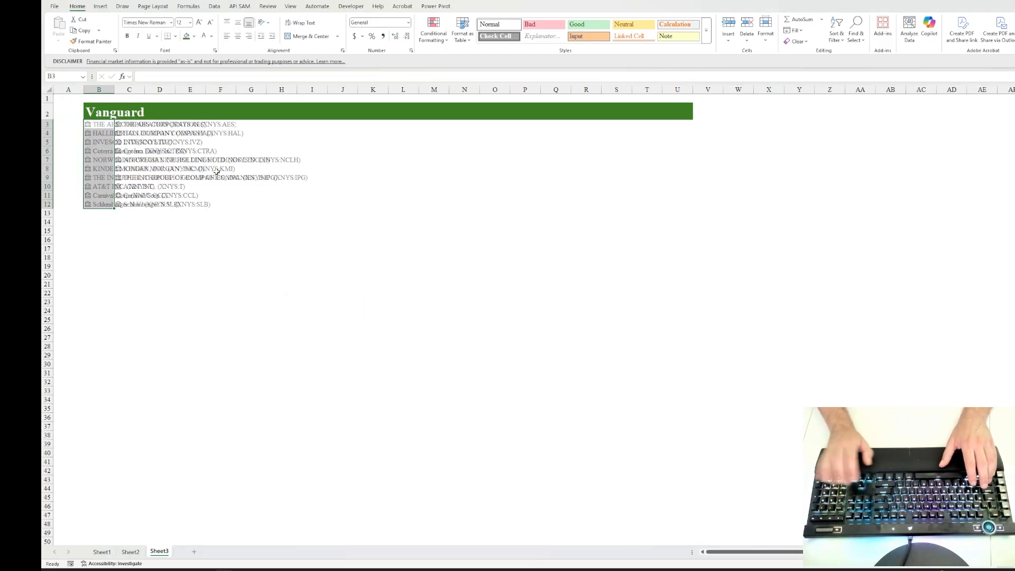
Step: Enter =C3.[Ticker symbol] in B3 and fill the formula down to B12
{"action": "key", "text": "Up"}
{"action": "key", "text": "Down"}
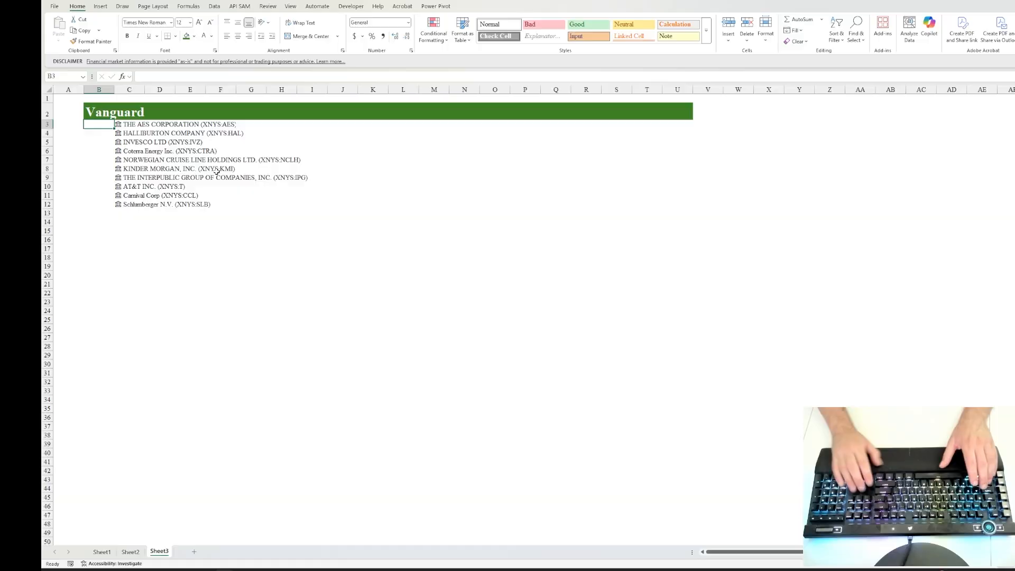
{"action": "type", "text": "="}
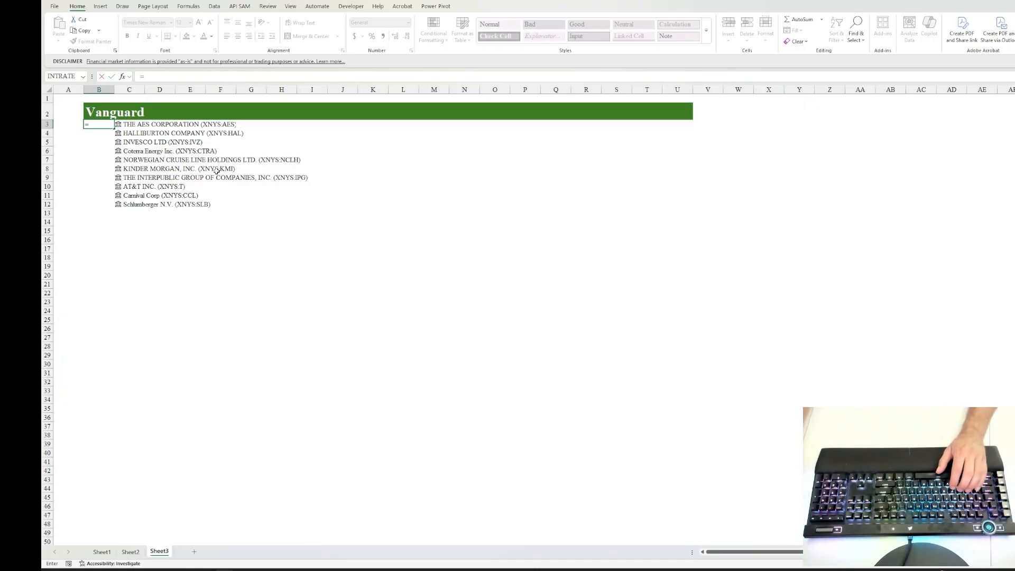
{"action": "left_click", "coordinate": [139, 124]}
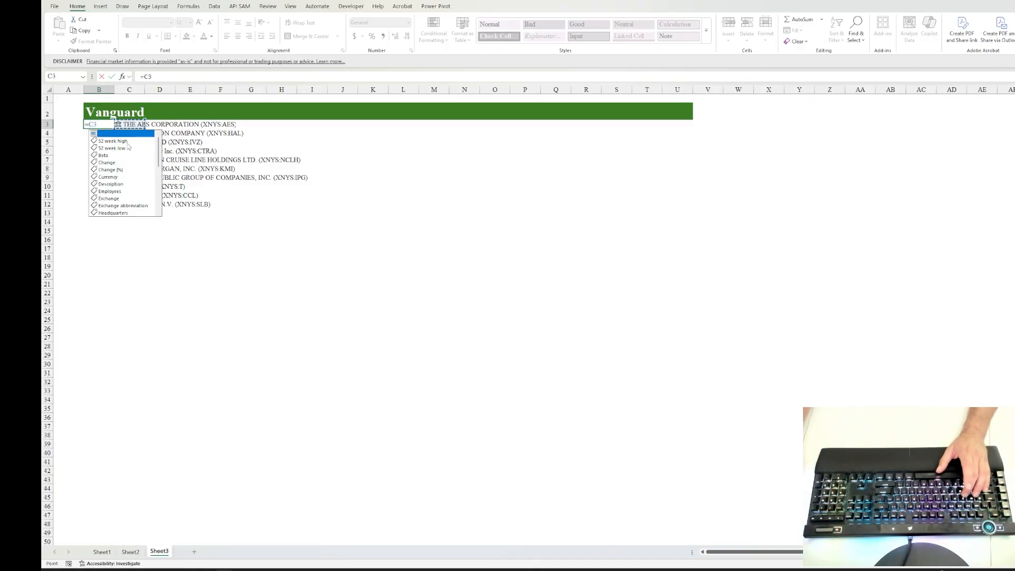
{"action": "scroll", "coordinate": [117, 171], "scroll_direction": "down", "scroll_amount": 5}
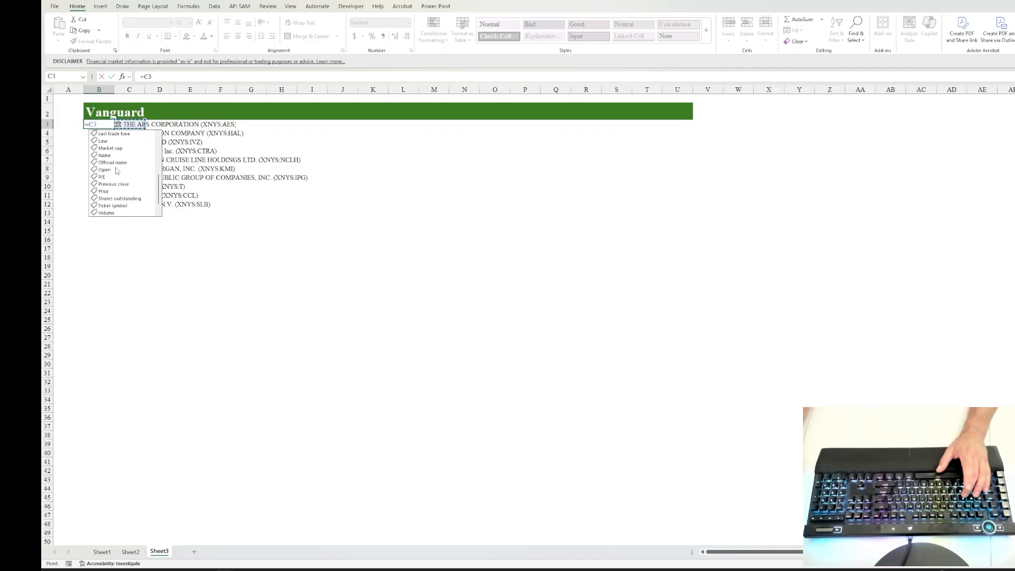
{"action": "left_click", "coordinate": [109, 191]}
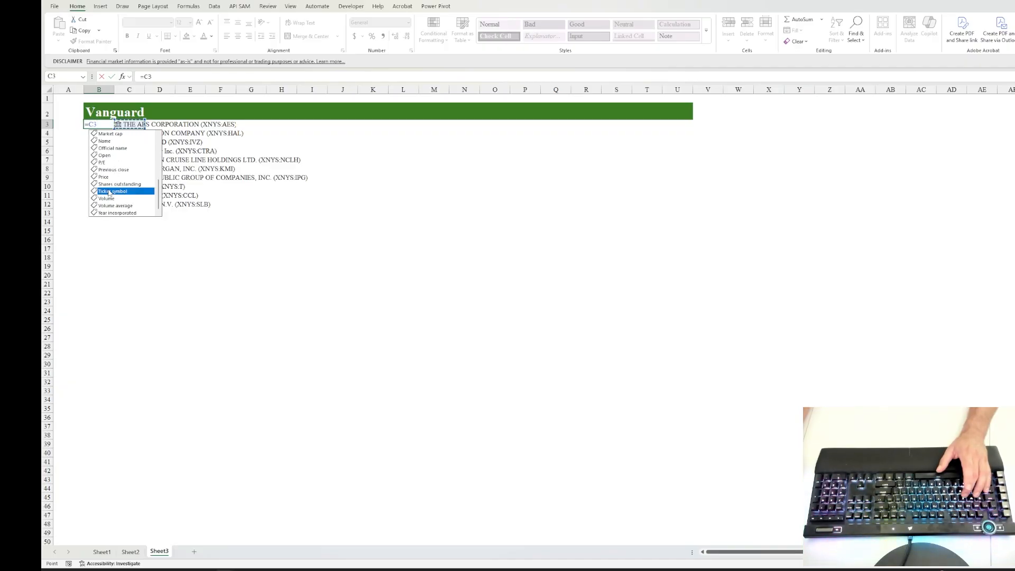
{"action": "key", "text": "Tab"}
{"action": "key", "text": "ctrl+Return"}
{"action": "key", "text": "shift+Down"}
{"action": "key", "text": "shift+Down"}
{"action": "key", "text": "shift+Down"}
{"action": "key", "text": "shift+Down"}
{"action": "key", "text": "shift+Down"}
{"action": "key", "text": "shift+Down"}
{"action": "key", "text": "shift+Down"}
{"action": "key", "text": "shift+Down"}
{"action": "key", "text": "shift+Down"}
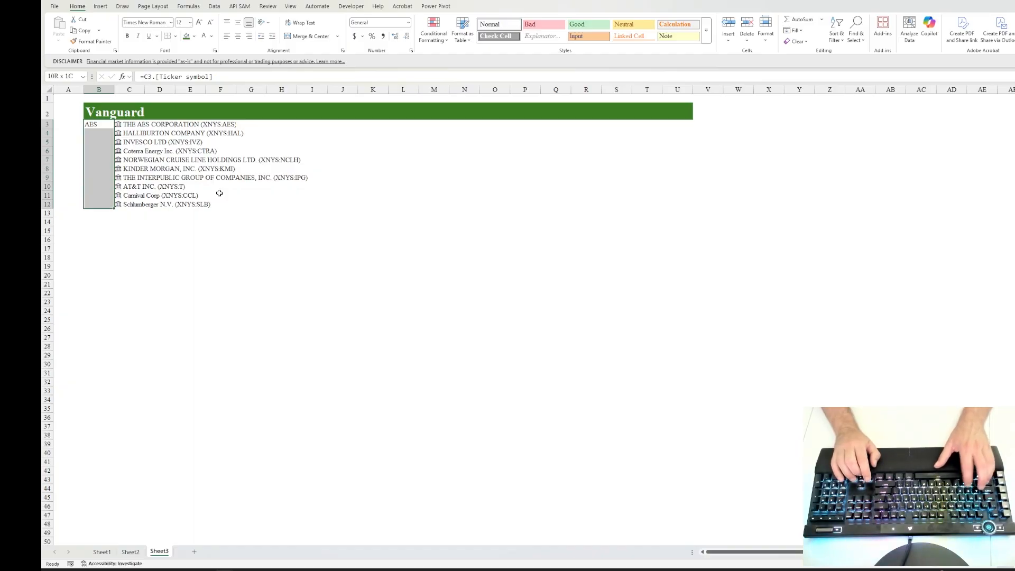
{"action": "key", "text": "ctrl+d"}
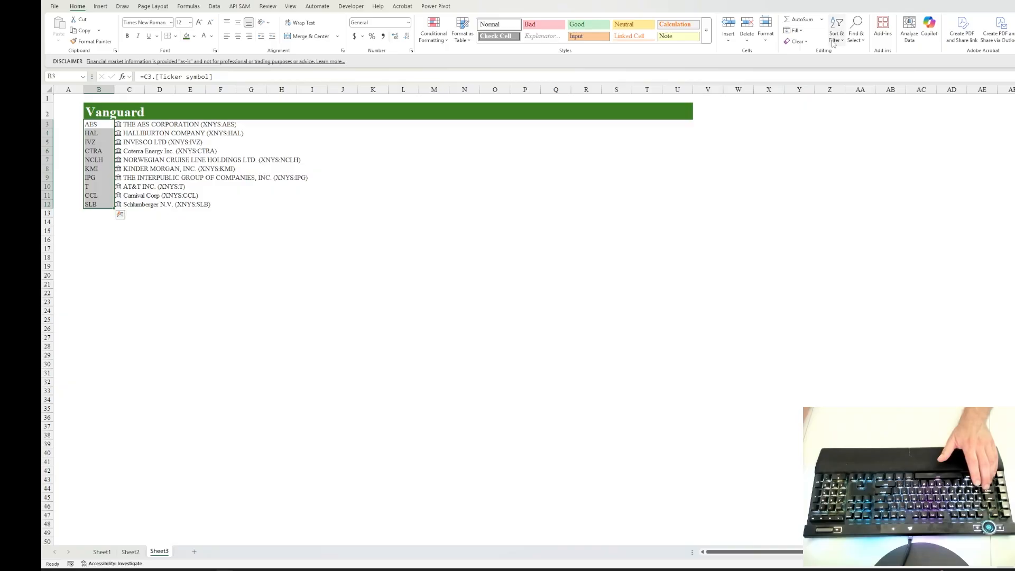
Step: Sort the stock list from A to Z by ticker, expanding the selection to include the names
{"action": "left_click", "coordinate": [840, 34]}
{"action": "left_click", "coordinate": [845, 52]}
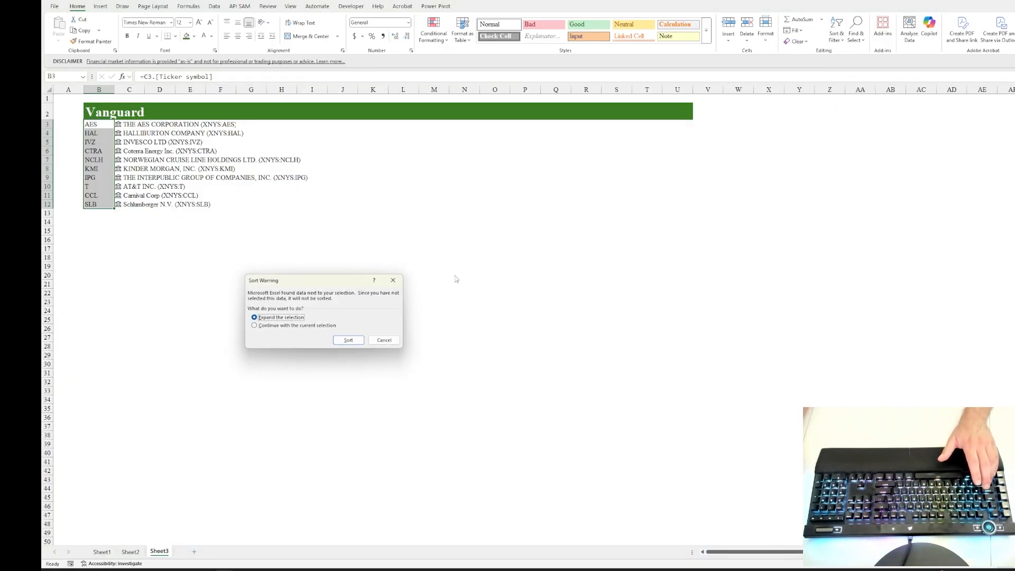
{"action": "left_click", "coordinate": [349, 340]}
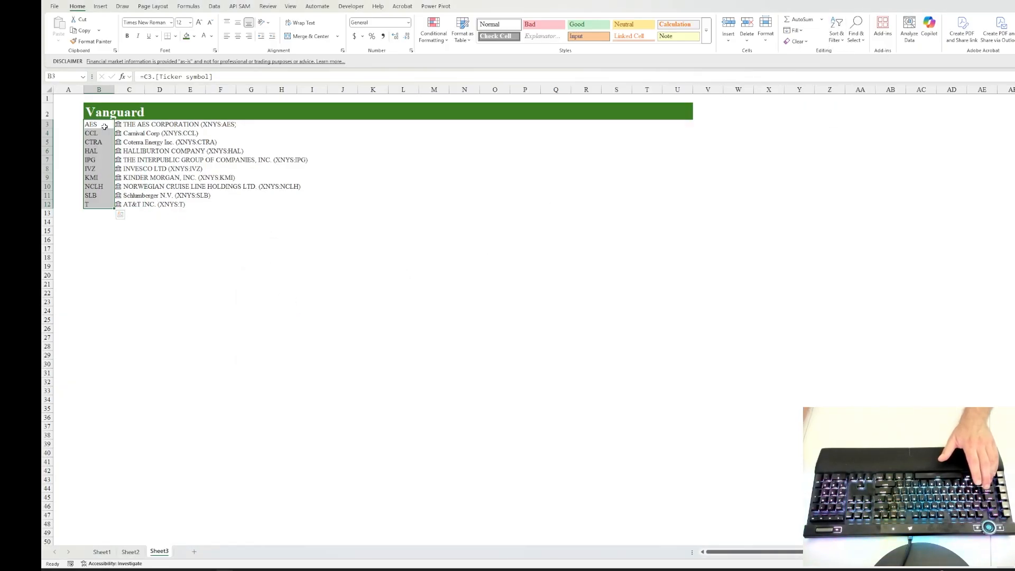
{"action": "left_click", "coordinate": [104, 127]}
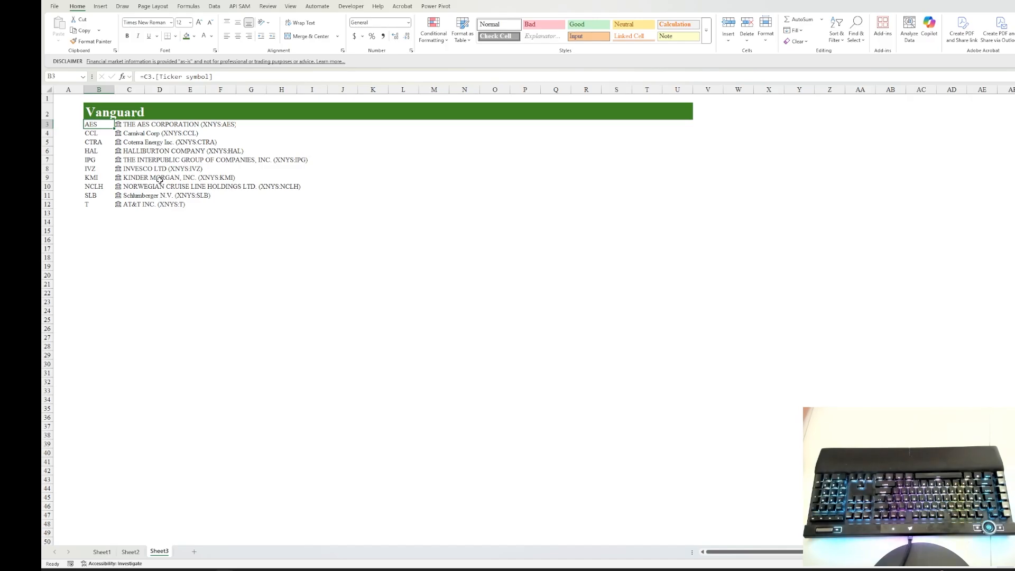
Step: AutoFit the width of column C to the stock names in C3:C12
{"action": "key", "text": "Right"}
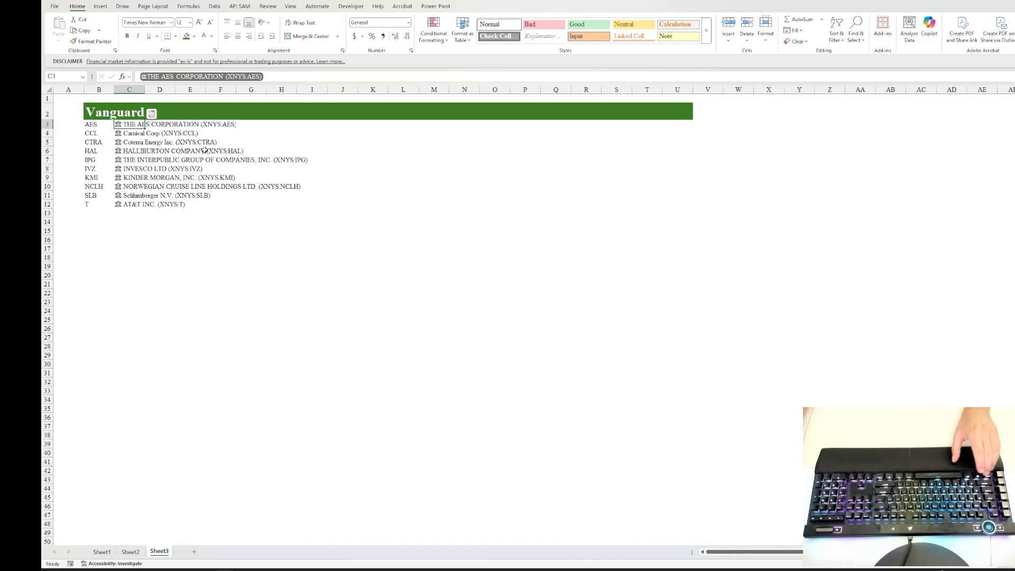
{"action": "key", "text": "ctrl+shift+Down"}
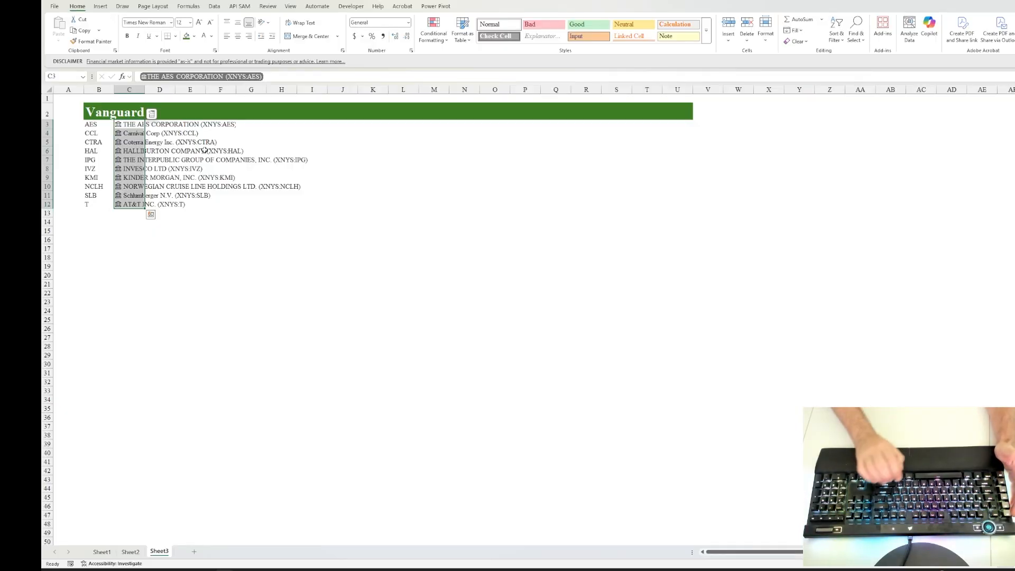
{"action": "key", "text": "alt+h"}
{"action": "key", "text": "o"}
{"action": "key", "text": "i"}
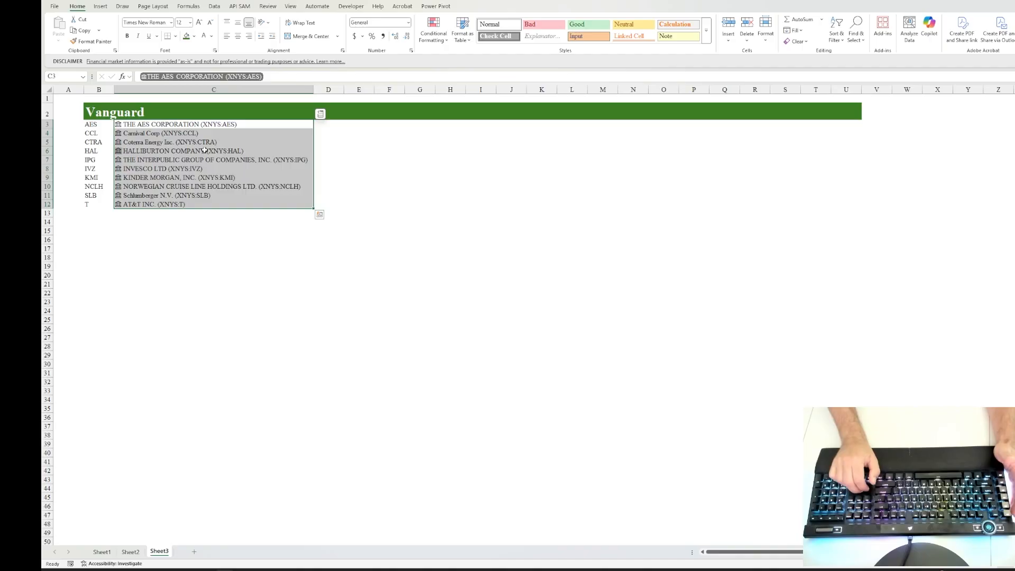
Step: Insert a new row 3 between the Vanguard banner and the stock list, without the banner's formatting
{"action": "key", "text": "Left"}
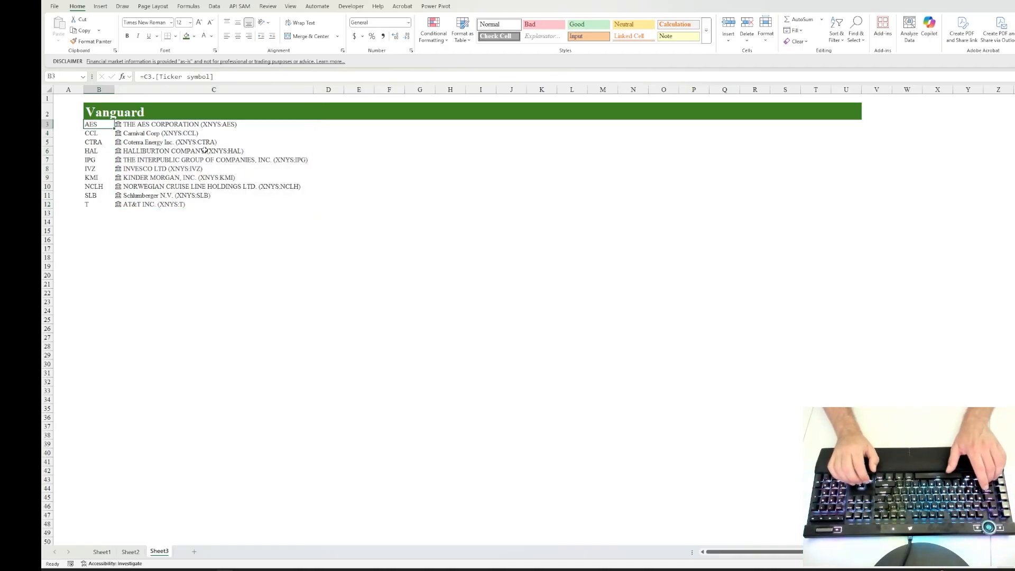
{"action": "key", "text": "shift+space"}
{"action": "key", "text": "ctrl+shift+plus"}
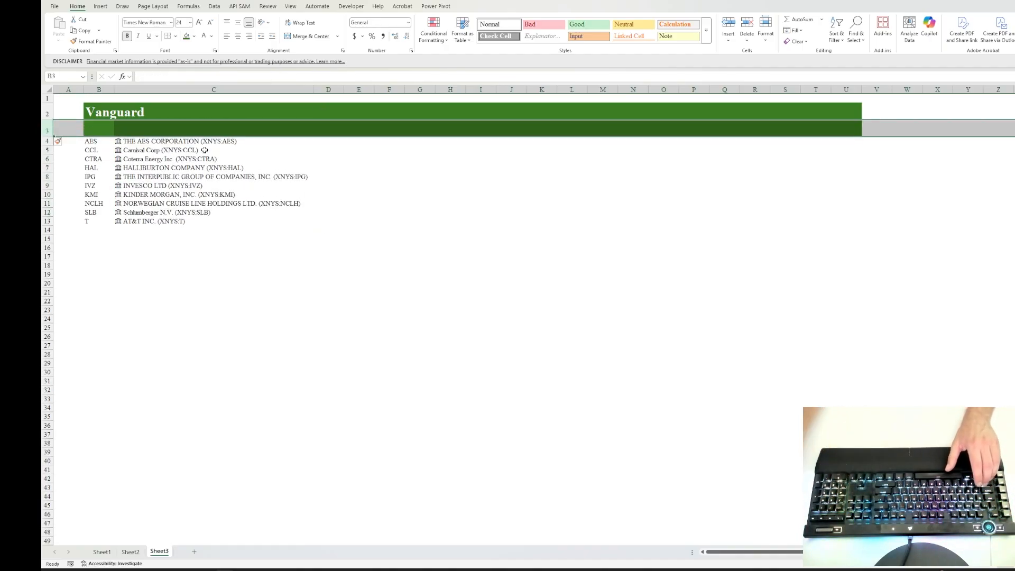
{"action": "left_click", "coordinate": [60, 142]}
{"action": "left_click", "coordinate": [80, 163]}
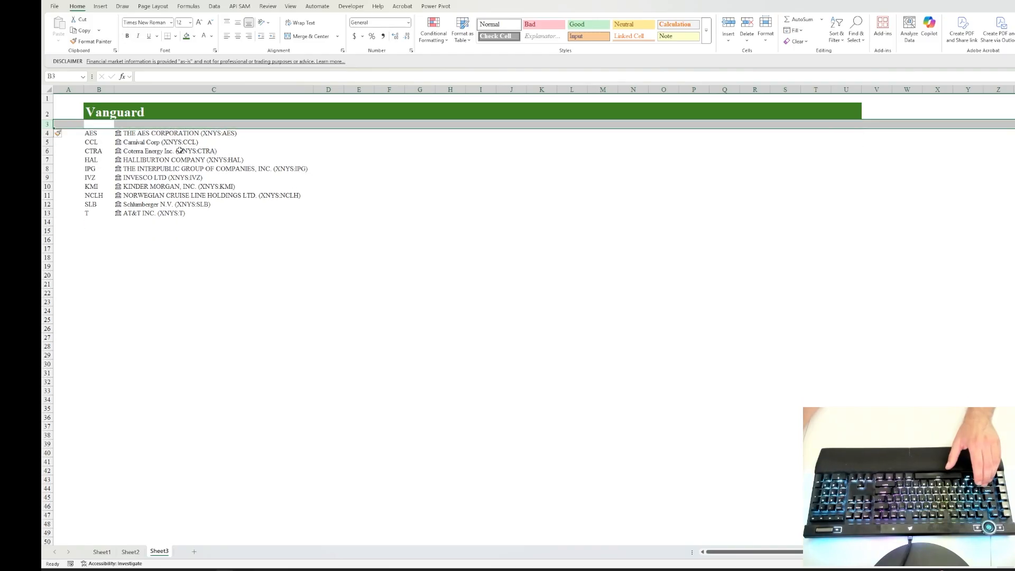
Step: Enter the column headers Name in C3 and Ticker in B3
{"action": "key", "text": "Right"}
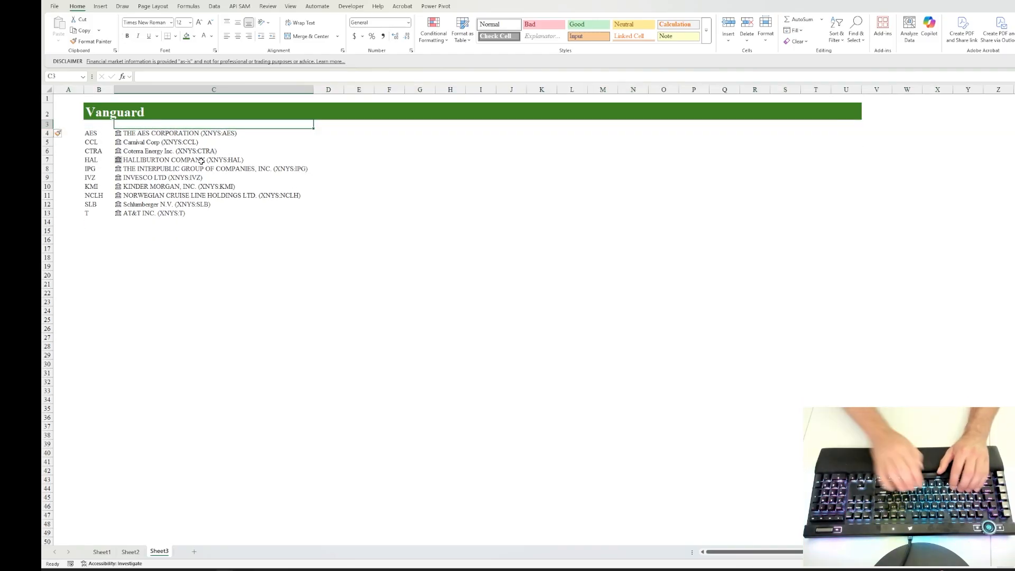
{"action": "type", "text": "Name"}
{"action": "key", "text": "Left"}
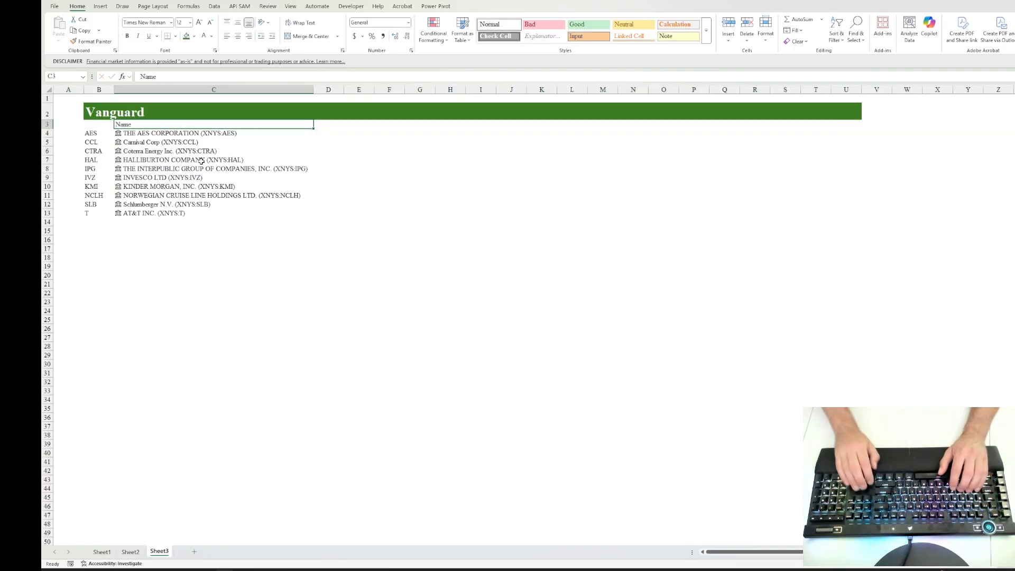
{"action": "type", "text": "Ticker"}
Step: Add the headers Cost Basis in D3 and Current Price in E3
{"action": "key", "text": "Right"}
{"action": "key", "text": "Right"}
{"action": "key", "text": "Right"}
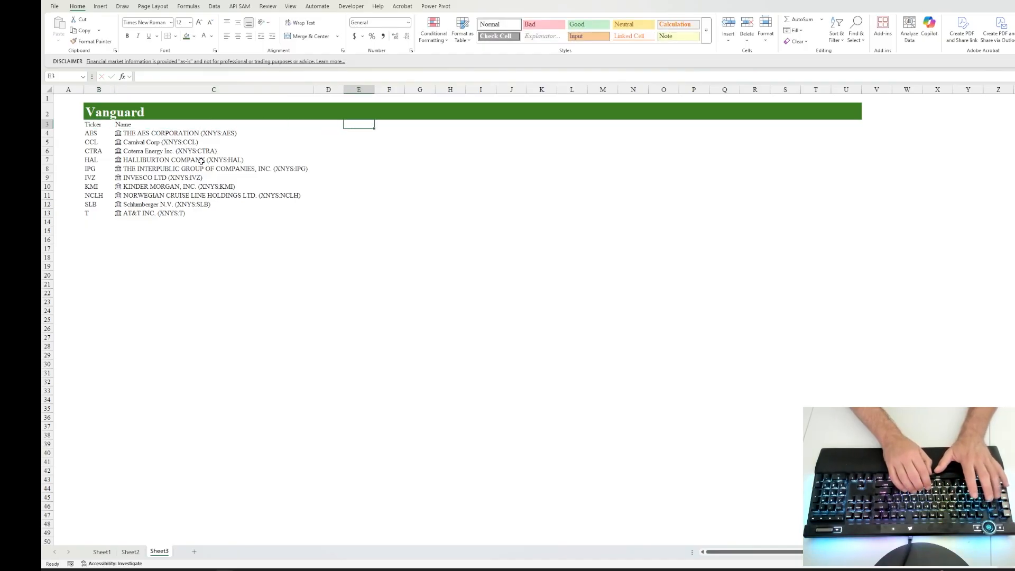
{"action": "key", "text": "Left"}
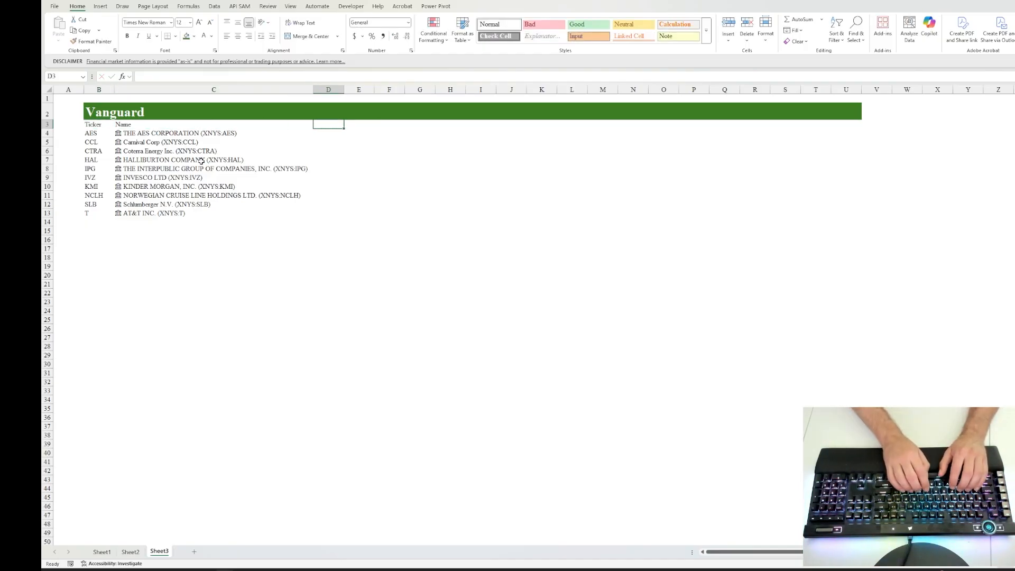
{"action": "type", "text": "Cost Basis"}
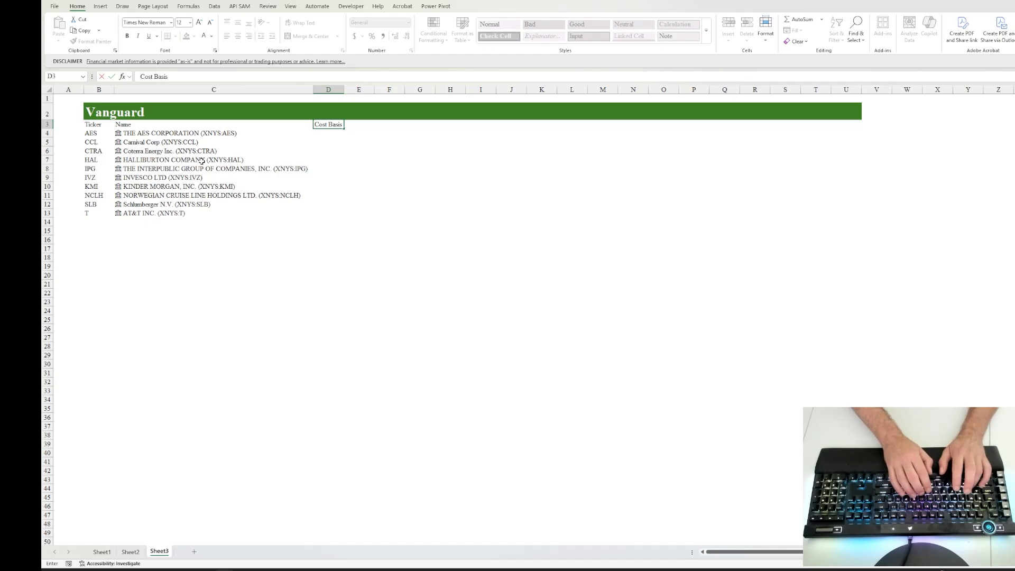
{"action": "key", "text": "Tab"}
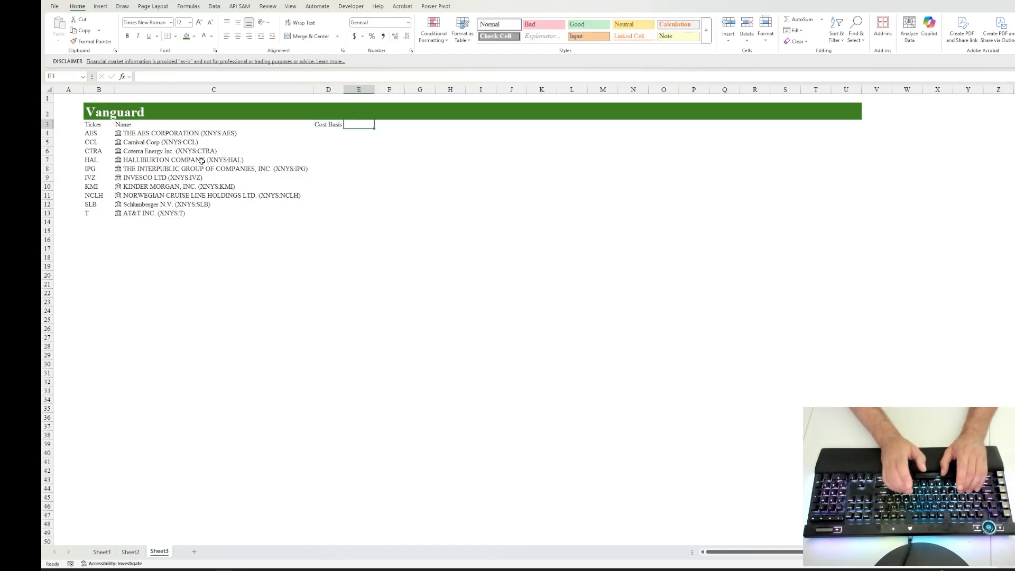
{"action": "type", "text": "Current P"}
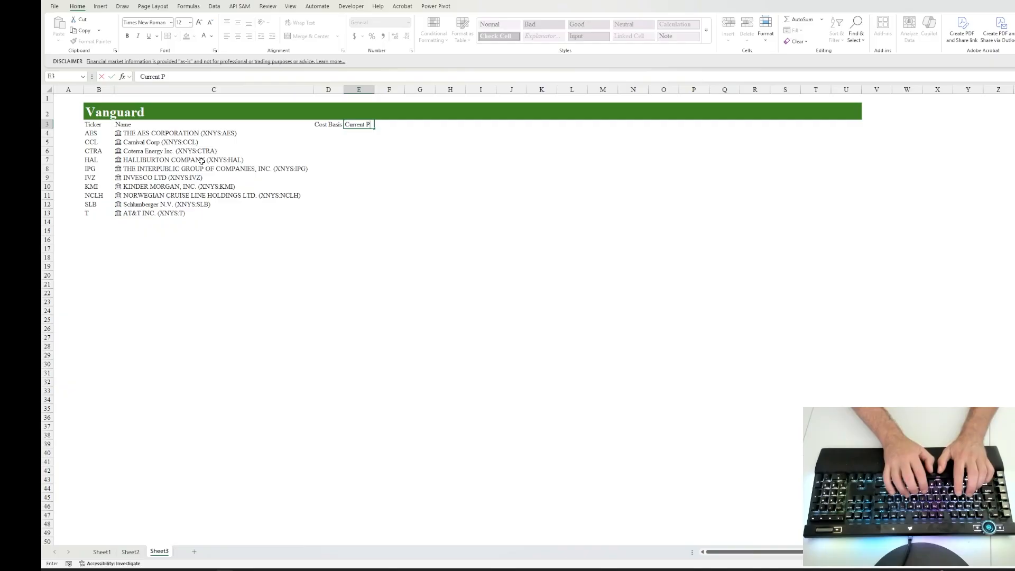
{"action": "type", "text": "rice"}
{"action": "key", "text": "Tab"}
Step: Add the headers P/E in F3, Qty in G3 and Current Value in H3
{"action": "type", "text": "P/E"}
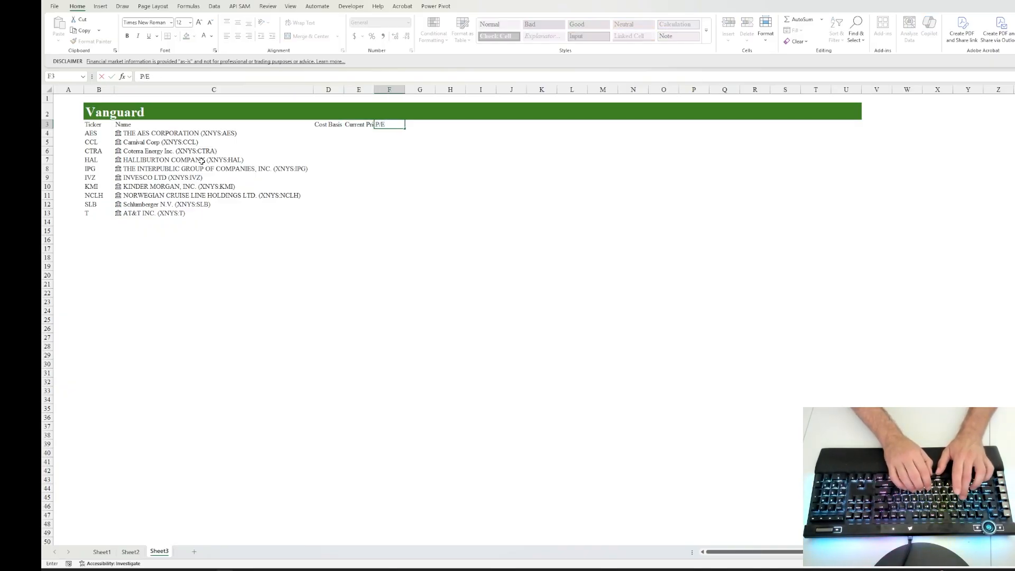
{"action": "key", "text": "Tab"}
{"action": "type", "text": "Qty"}
{"action": "key", "text": "Tab"}
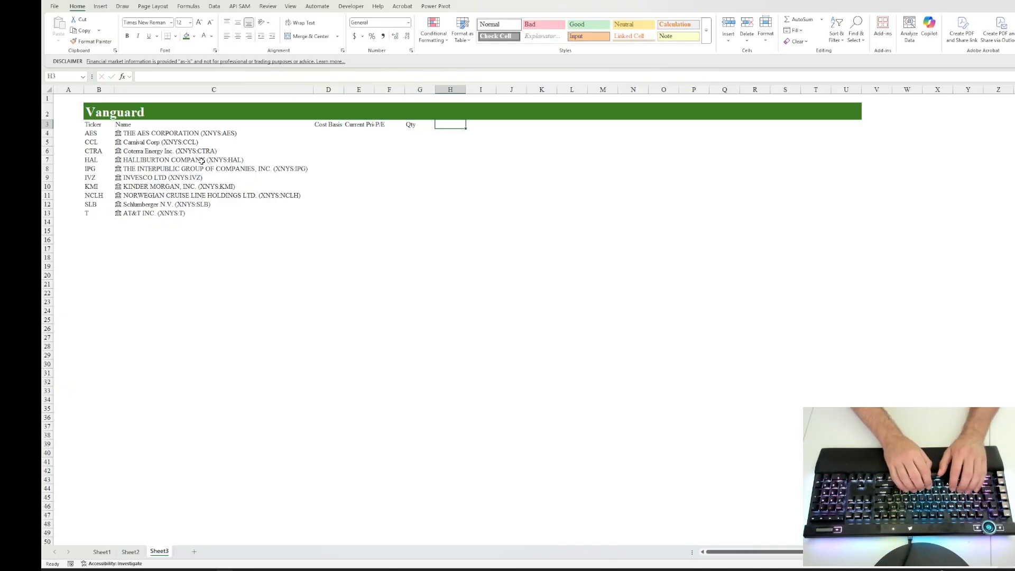
{"action": "type", "text": "Current Value"}
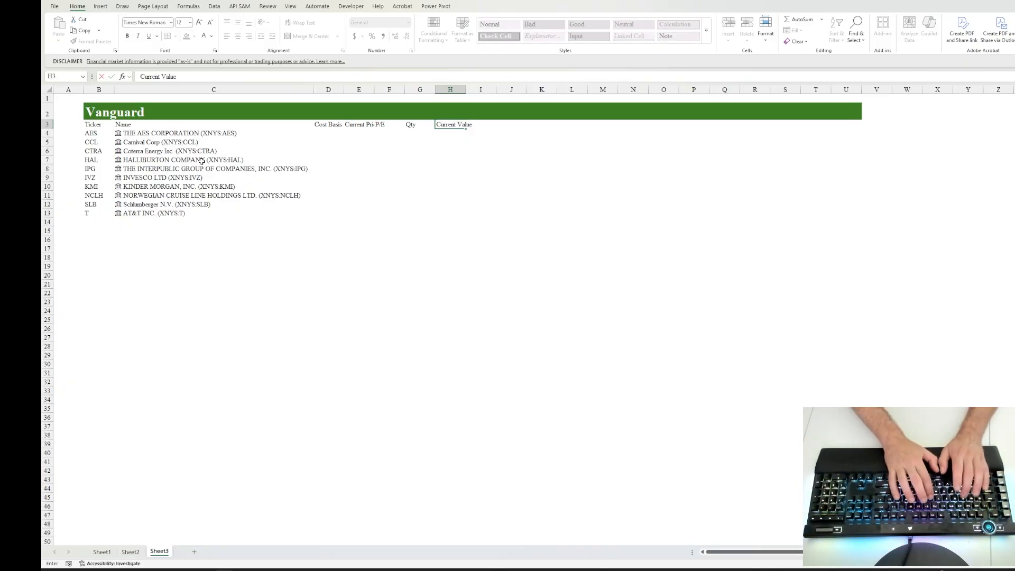
{"action": "key", "text": "Tab"}
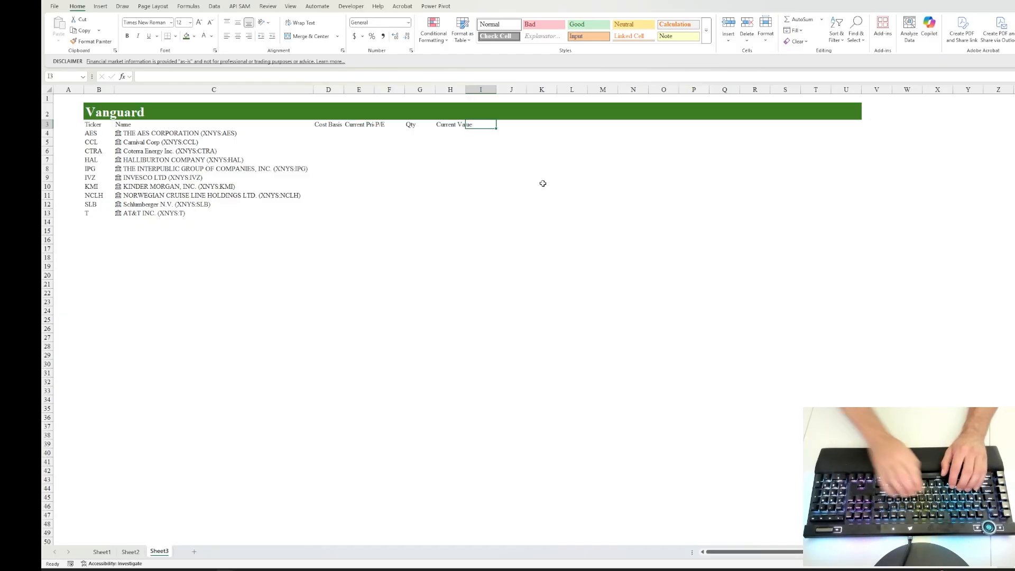
Step: Add the column headers Gain/(Loss) in I3 and % Gain in J3
{"action": "type", "text": "Gain/("}
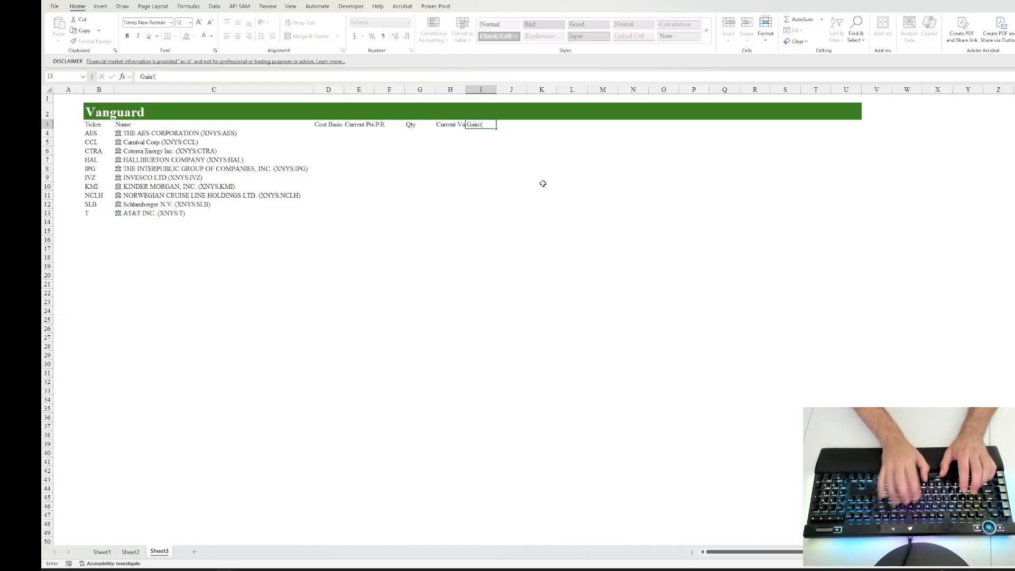
{"action": "type", "text": "Loss)"}
{"action": "key", "text": "ctrl+Return"}
{"action": "key", "text": "Tab"}
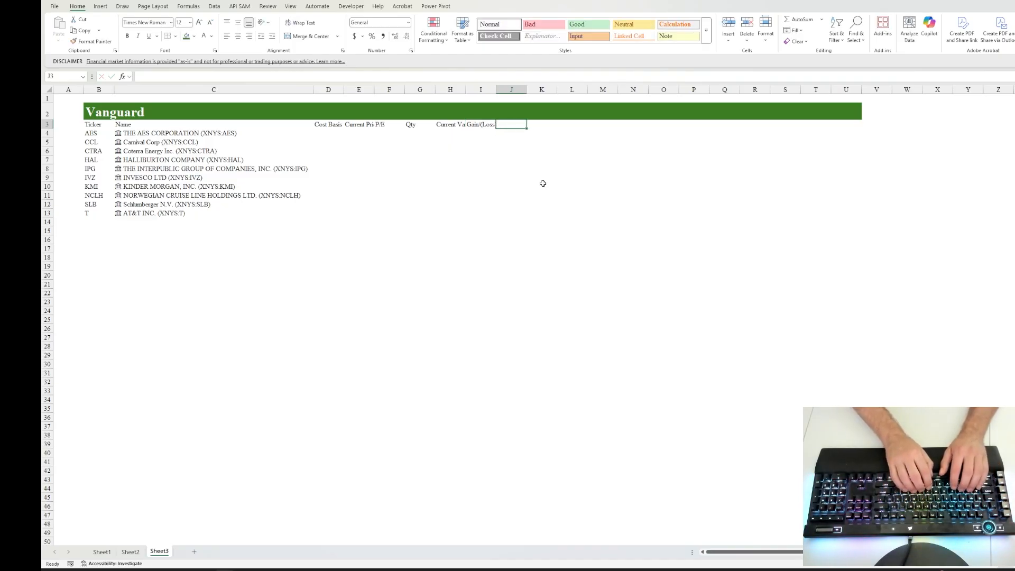
{"action": "type", "text": "% Gain"}
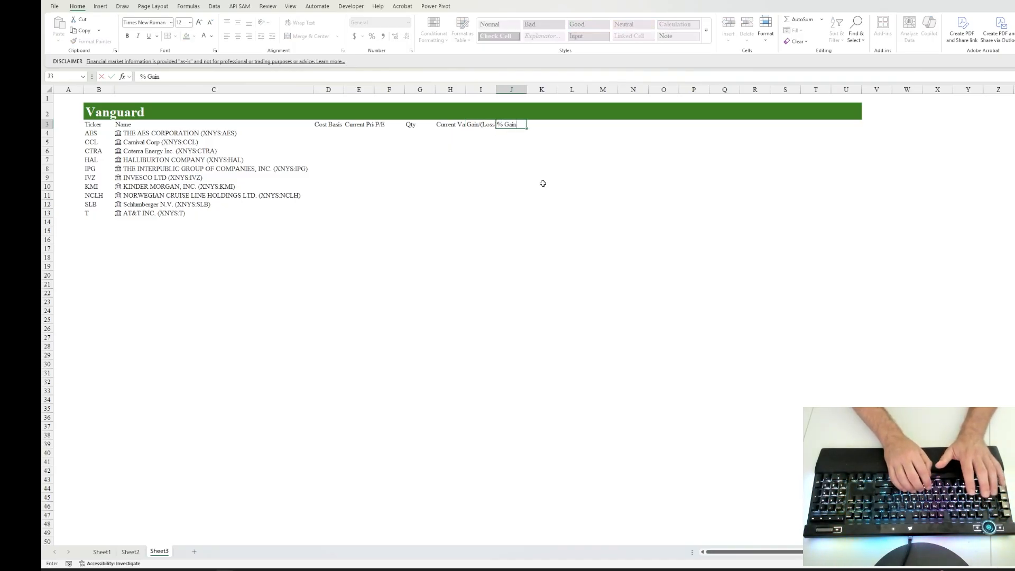
{"action": "key", "text": "Tab"}
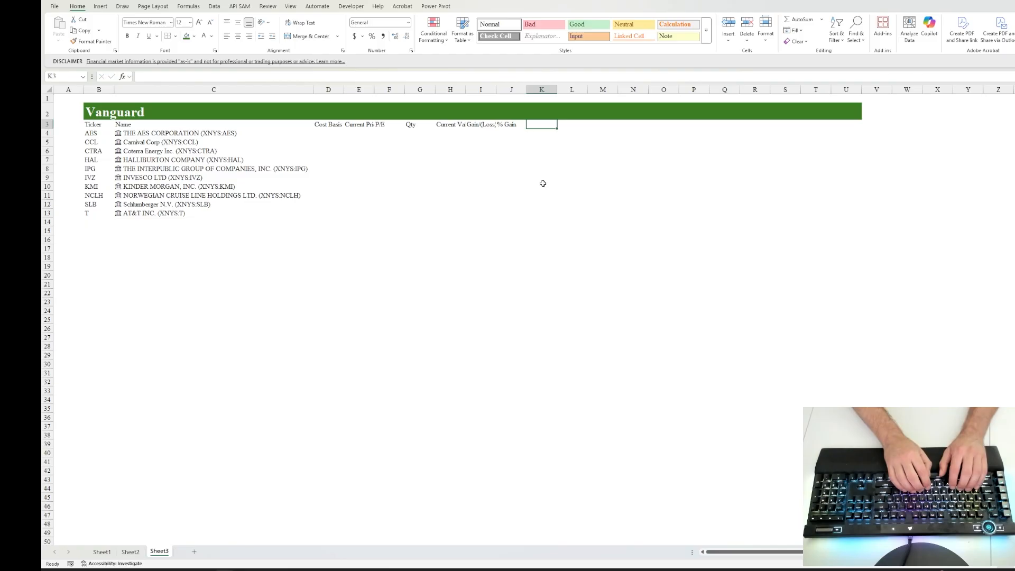
Step: Add the column headers Total Gain in K3 and % of portfolio in L3
{"action": "type", "text": "Total Gain"}
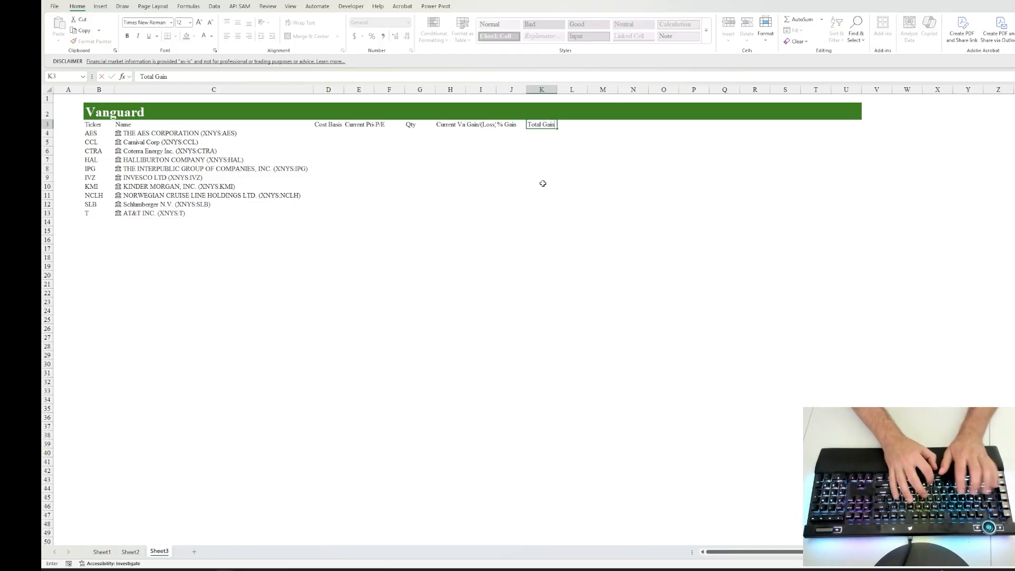
{"action": "key", "text": "Tab"}
{"action": "type", "text": "%"}
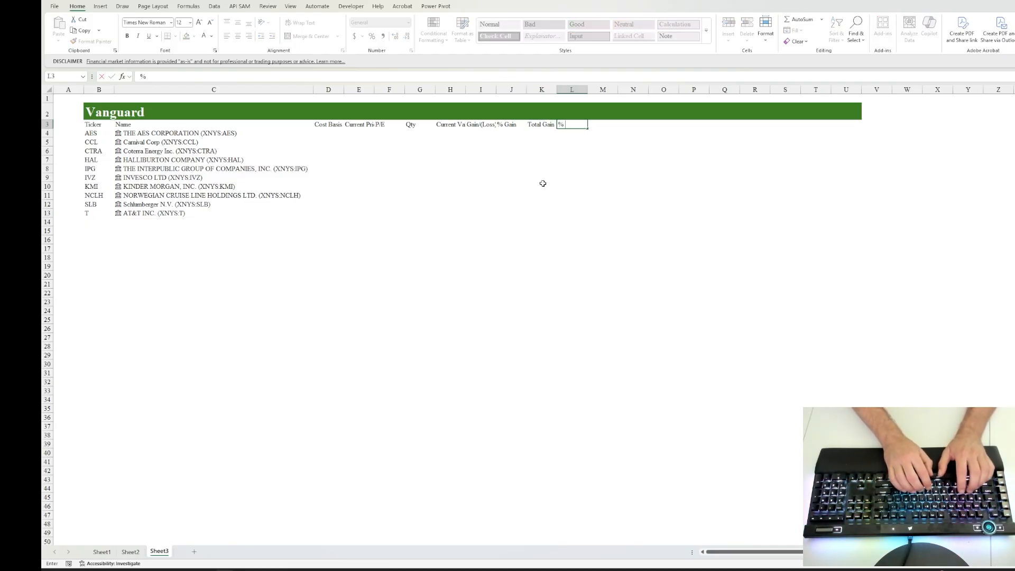
{"action": "type", "text": " of"}
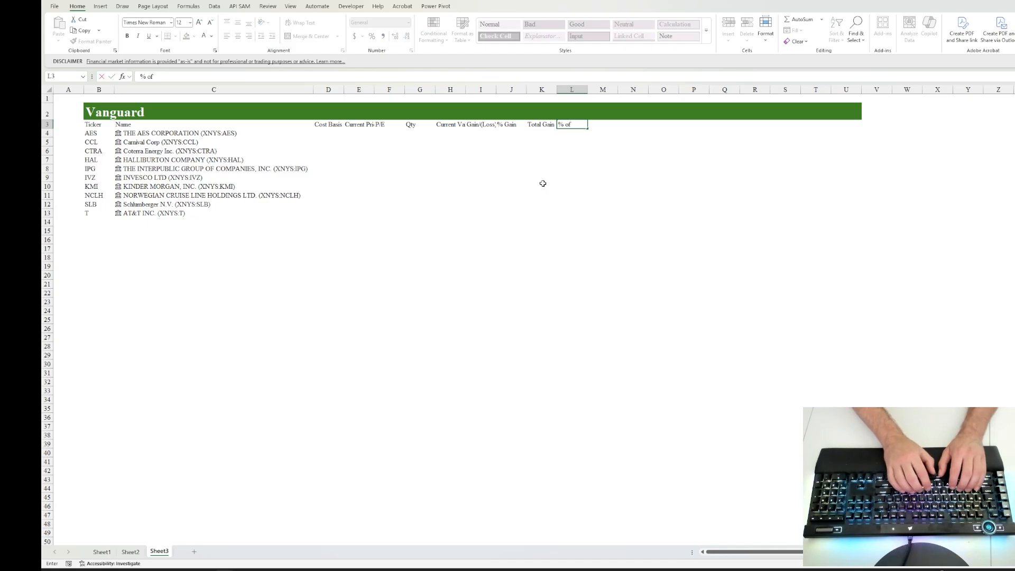
{"action": "type", "text": " portfoli"}
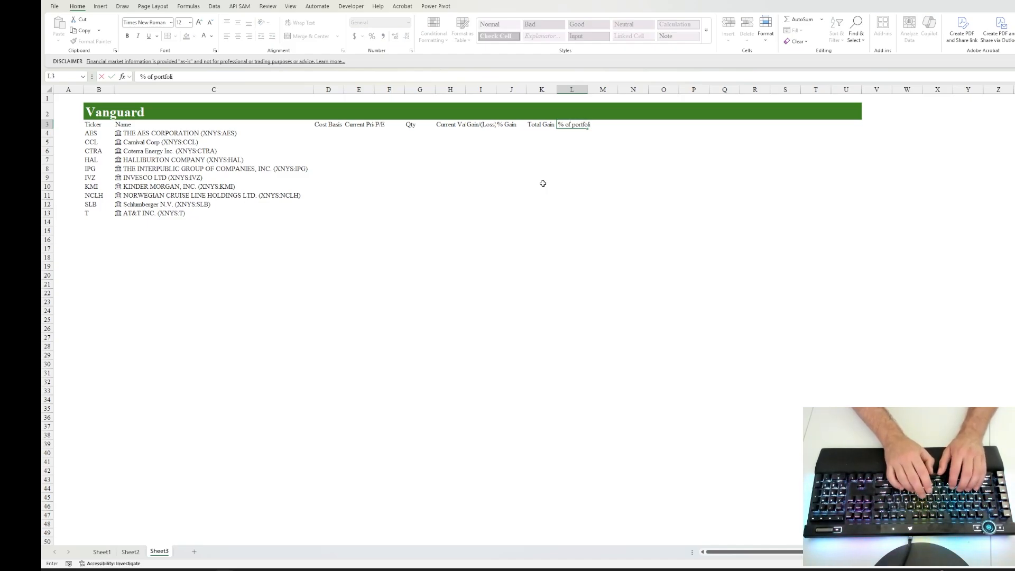
{"action": "type", "text": "o"}
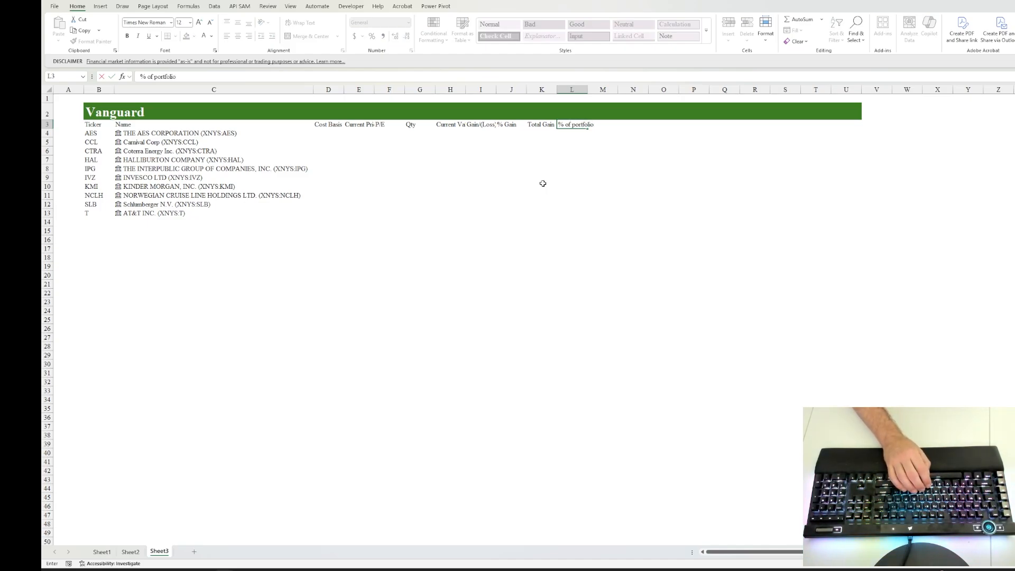
{"action": "key", "text": "Tab"}
Step: Add the column headers Gain Goals in M3 and Exit Per Share in N3
{"action": "type", "text": "Gain Golas"}
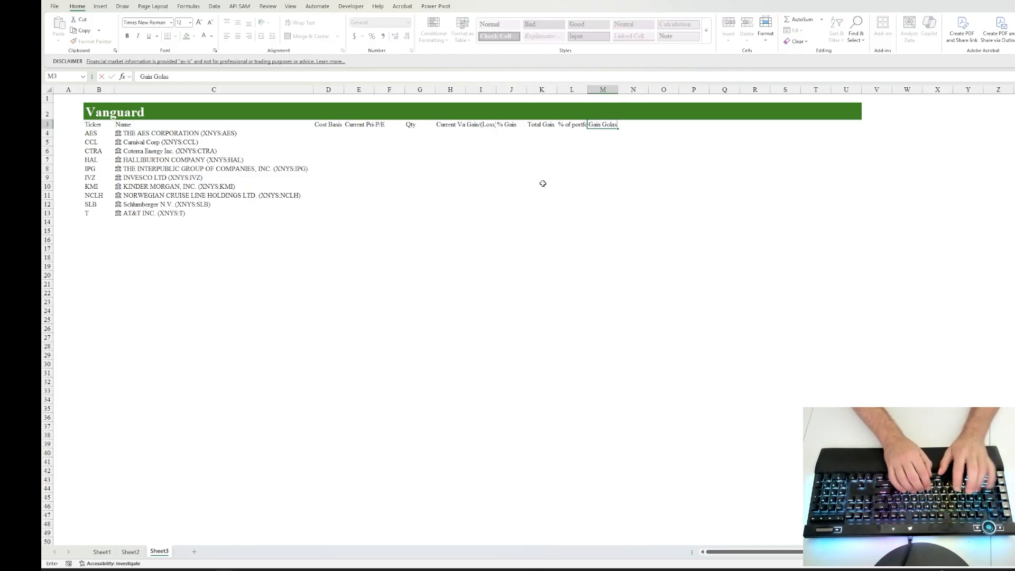
{"action": "key", "text": "Tab"}
{"action": "key", "text": "Left"}
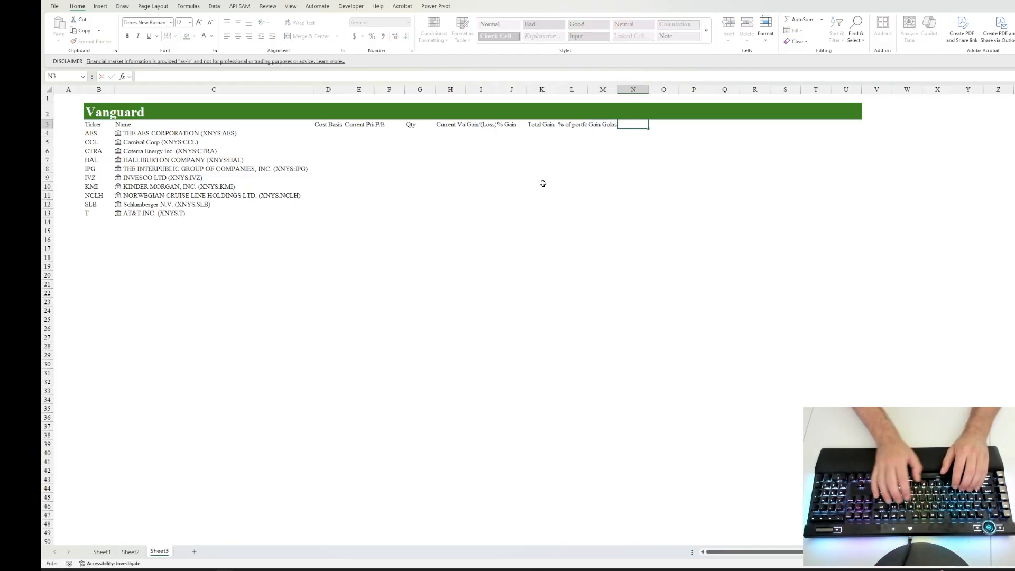
{"action": "key", "text": "F2"}
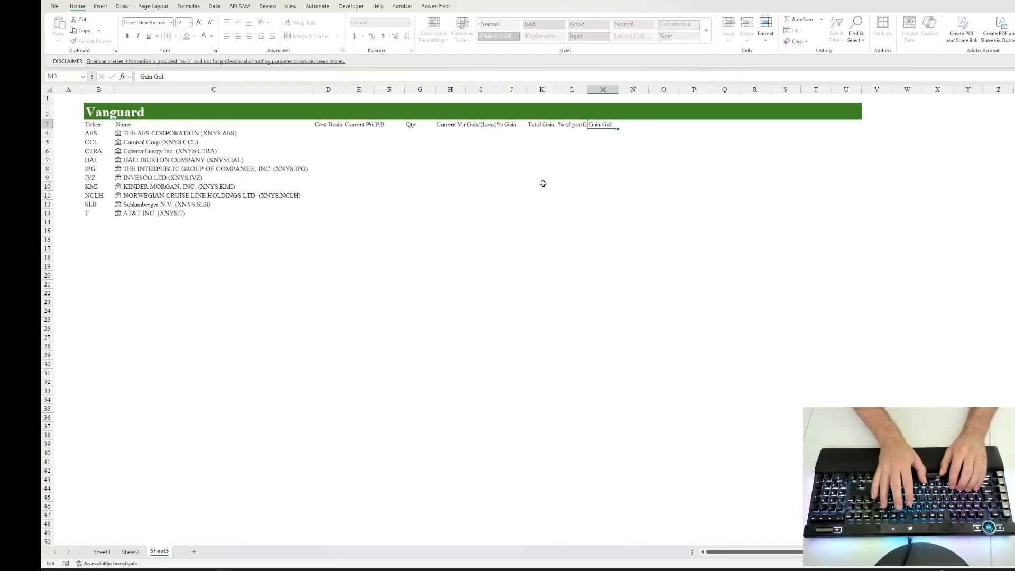
{"action": "type", "text": "as"}
{"action": "key", "text": "Tab"}
{"action": "type", "text": "E"}
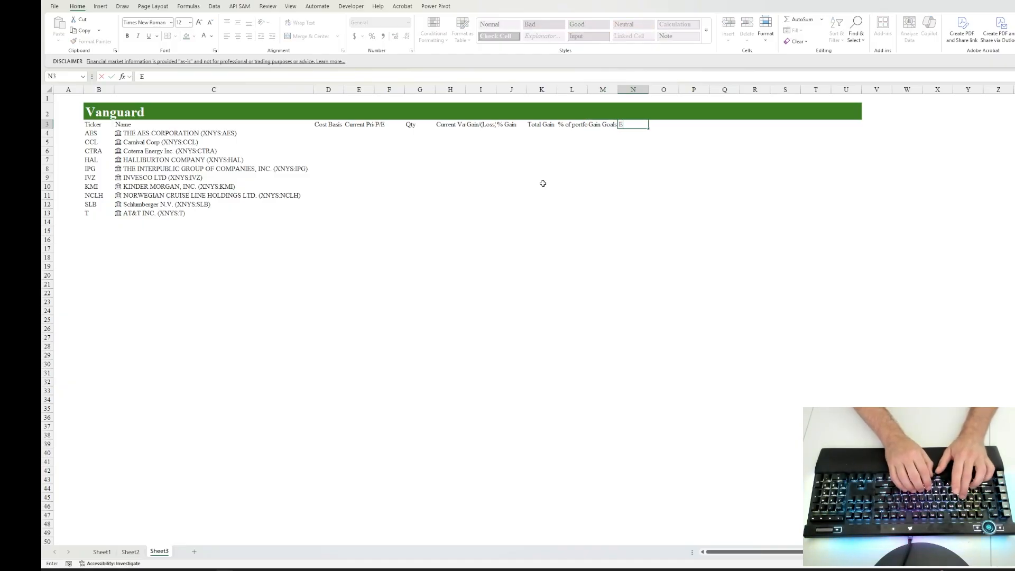
{"action": "type", "text": "xit Per Share"}
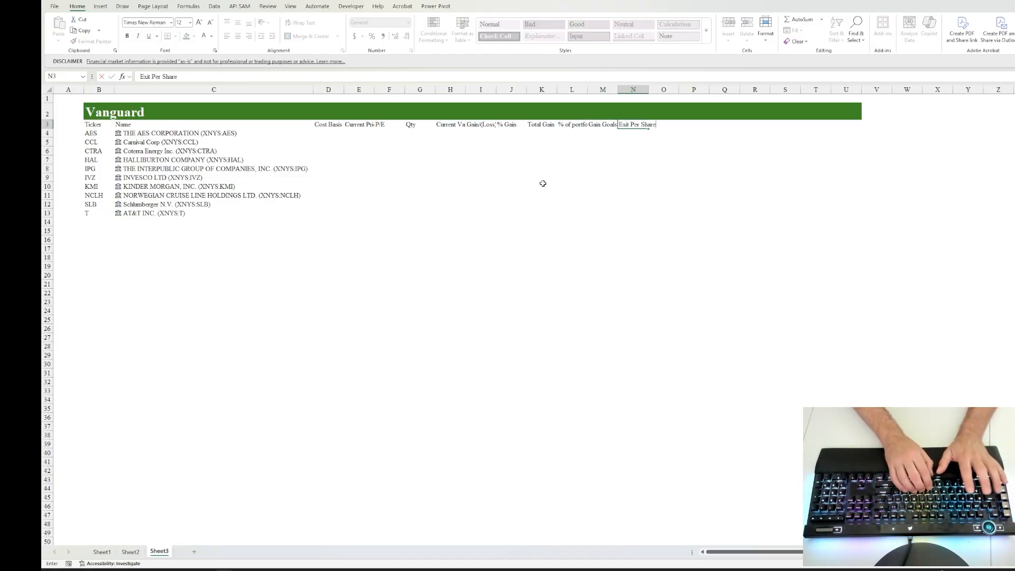
{"action": "key", "text": "Tab"}
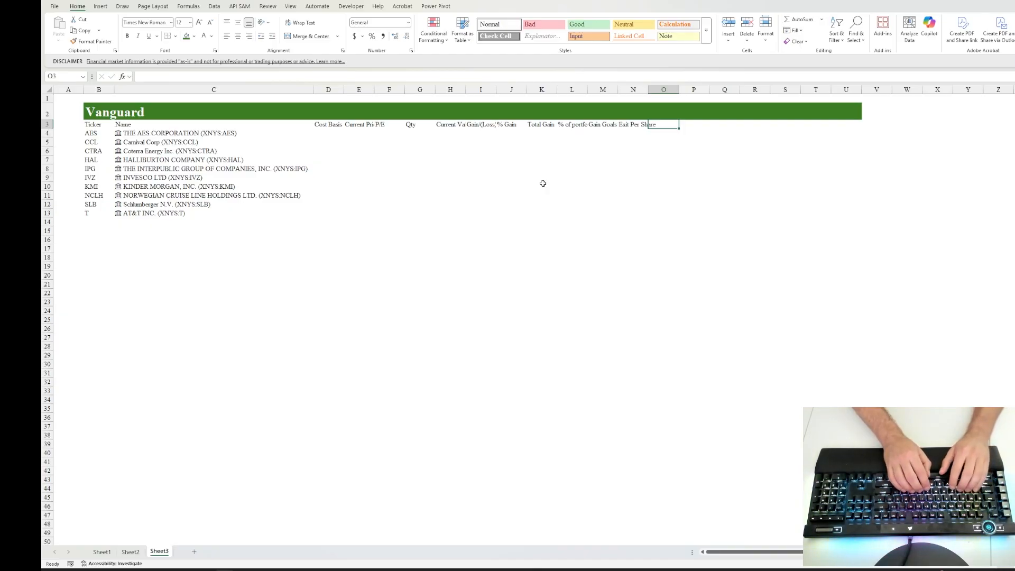
{"action": "key", "text": "Tab"}
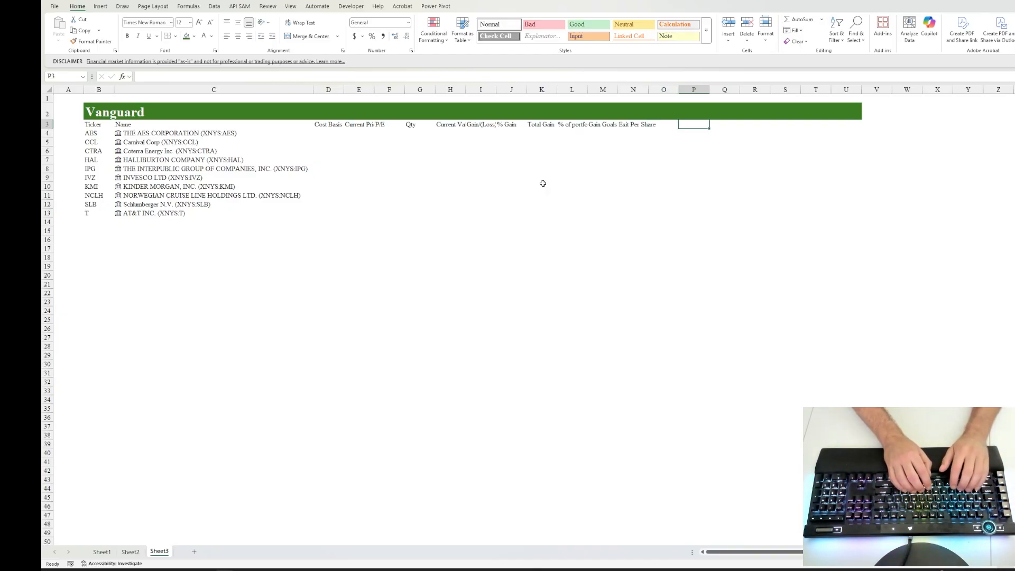
{"action": "type", "text": "Total Exit"}
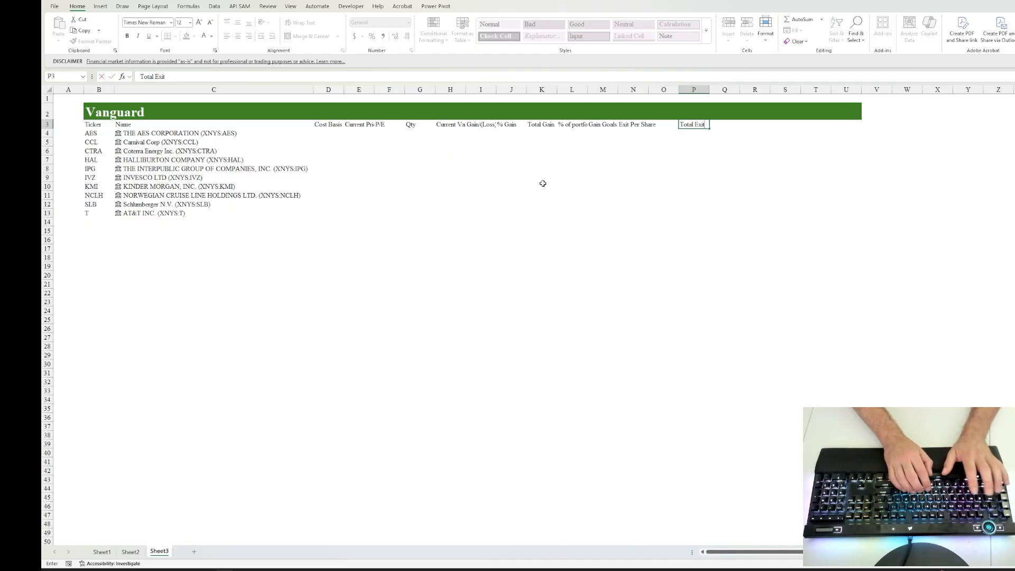
{"action": "key", "text": "Tab"}
{"action": "key", "text": "shift+Tab"}
{"action": "key", "text": "shift+Tab"}
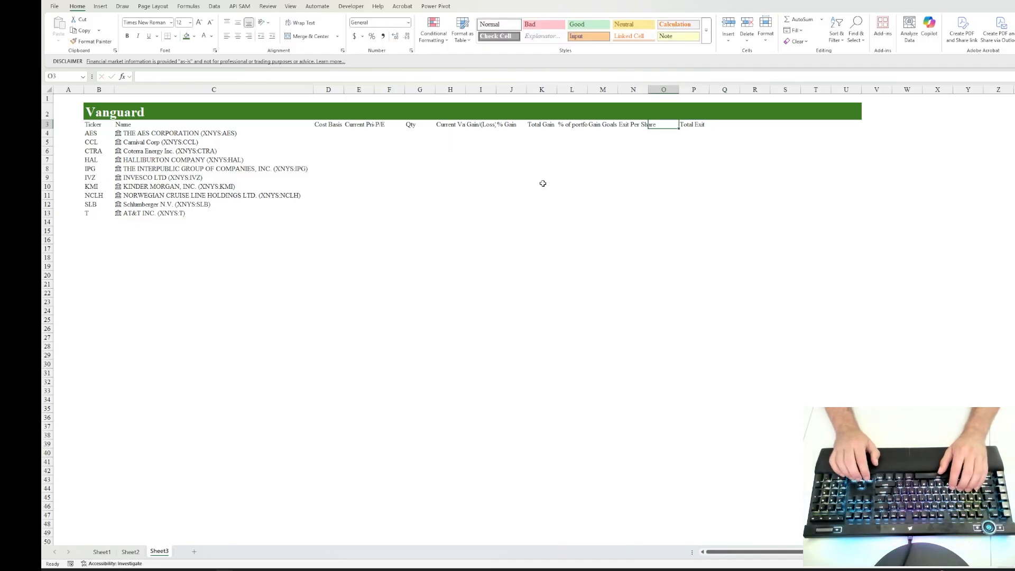
{"action": "key", "text": "Right"}
{"action": "key", "text": "Delete"}
{"action": "key", "text": "Left"}
{"action": "key", "text": "Left"}
{"action": "key", "text": "Right"}
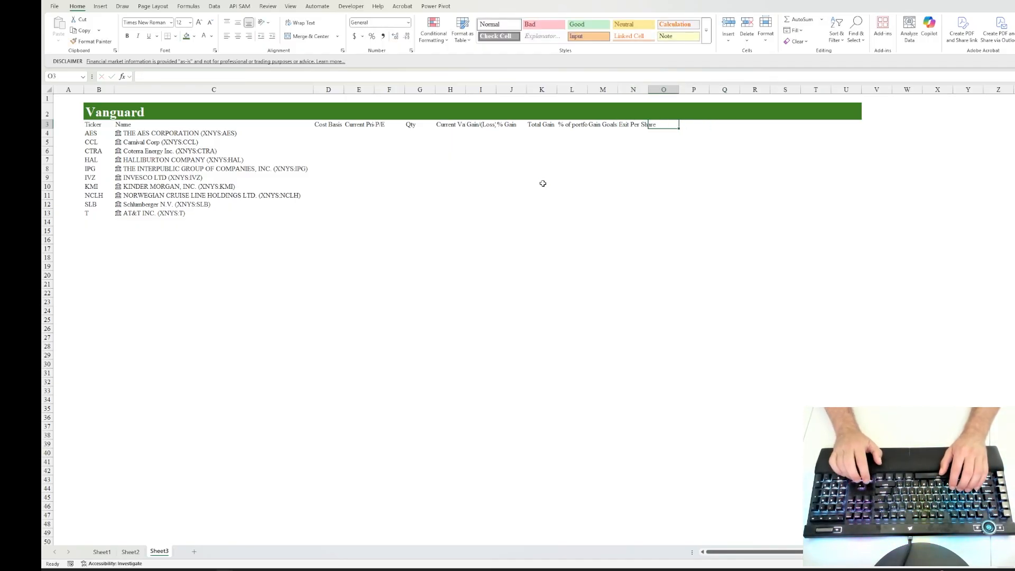
Step: Add the column headers Total Exit in O3 and Estimated Profit in P3
{"action": "type", "text": "Total Exi"}
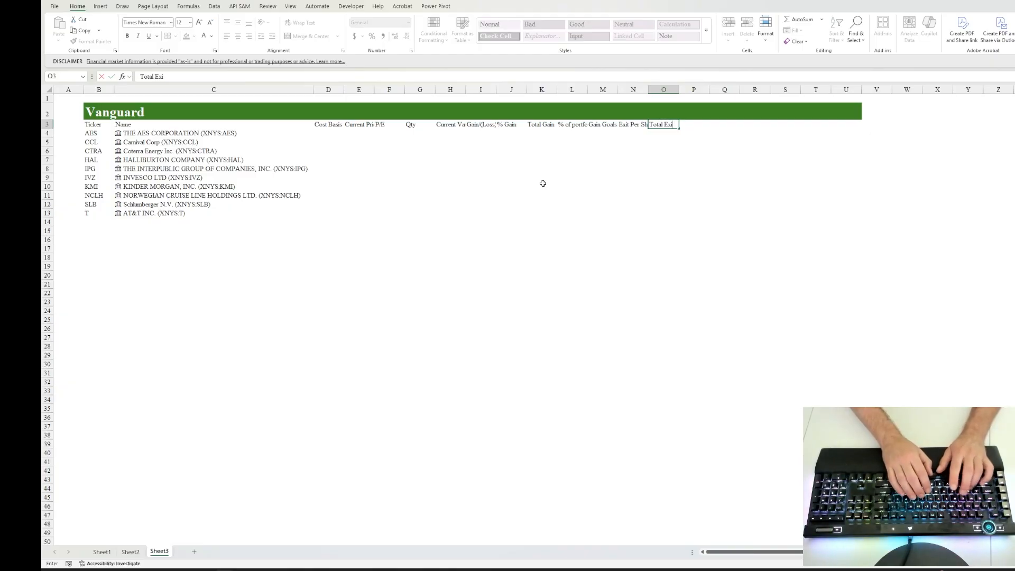
{"action": "type", "text": "t"}
{"action": "key", "text": "Tab"}
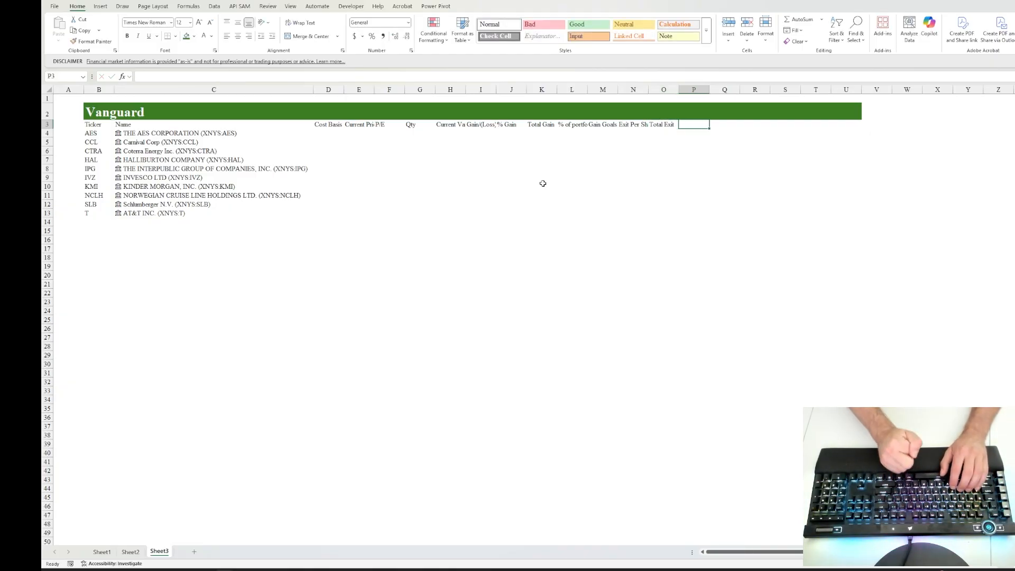
{"action": "type", "text": "Estimate"}
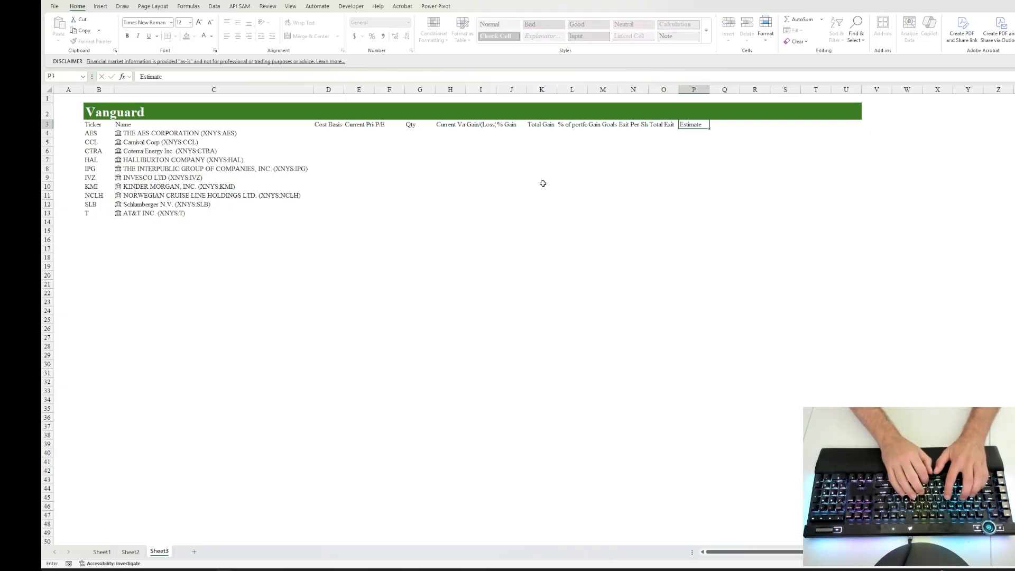
{"action": "type", "text": "d Prf"}
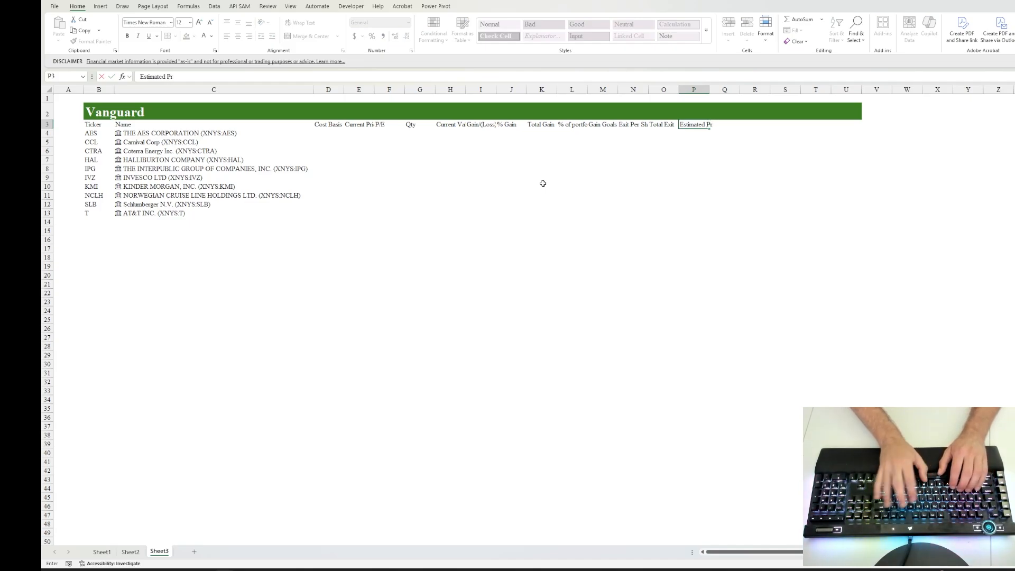
{"action": "key", "text": "Tab"}
Step: Add the column headers Stop Loss in Q3 and Stop Loss Price in R3
{"action": "type", "text": "St"}
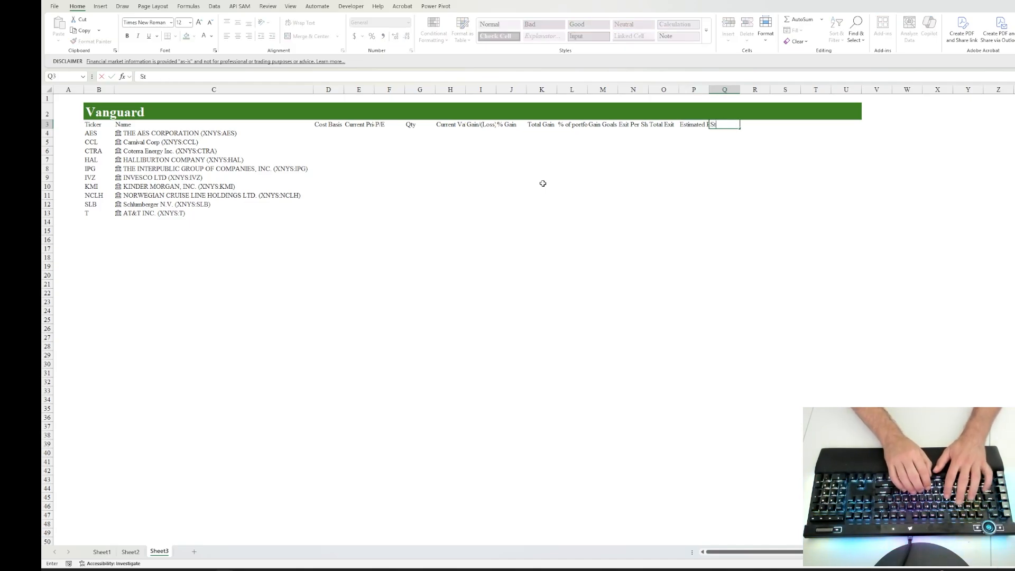
{"action": "type", "text": "op Loss"}
{"action": "key", "text": "Tab"}
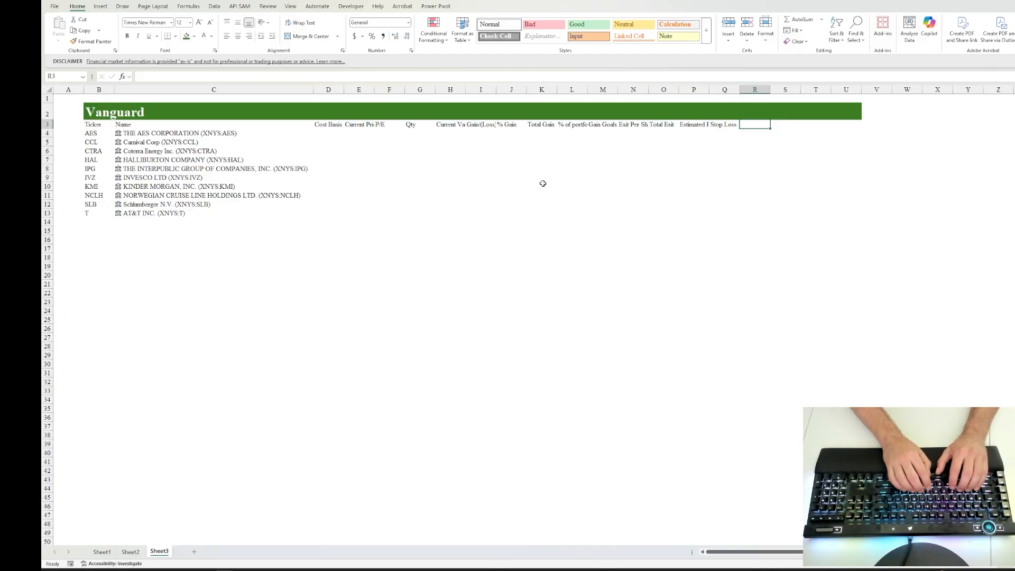
{"action": "type", "text": "Stop Loss Price"}
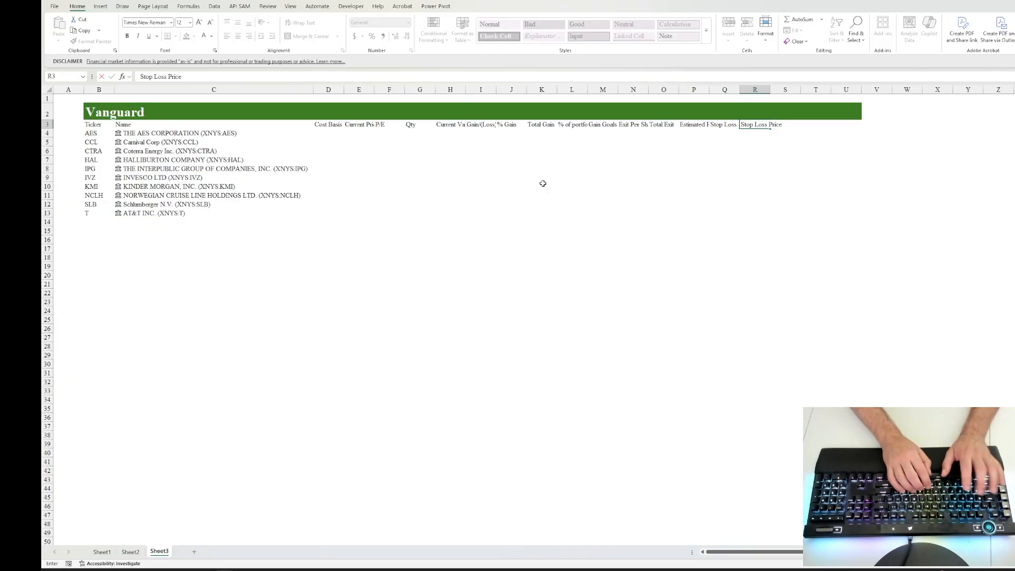
{"action": "key", "text": "Tab"}
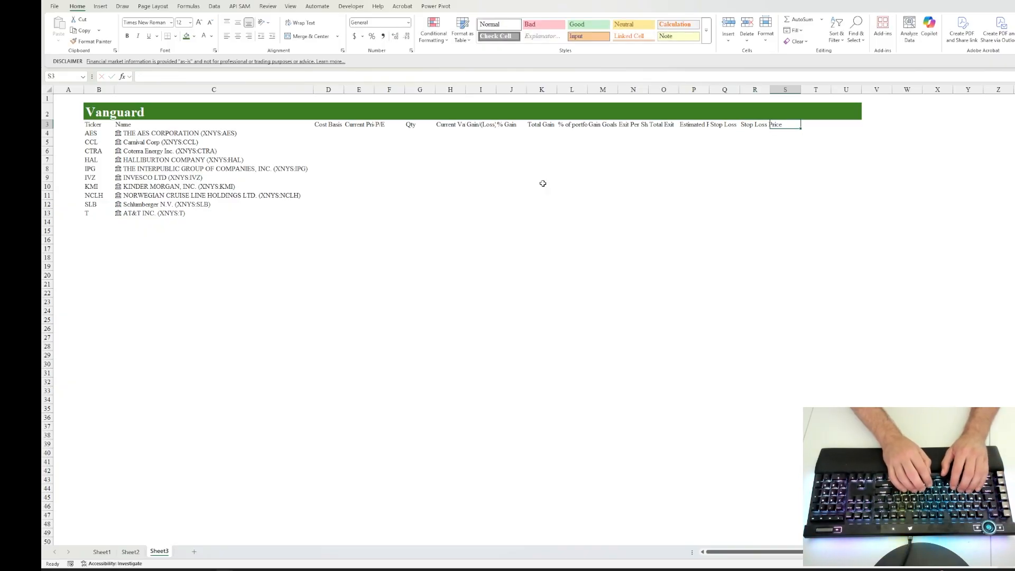
Step: Add the column headers Annual Div in S3 and Actual Amount Div in T3
{"action": "type", "text": "A"}
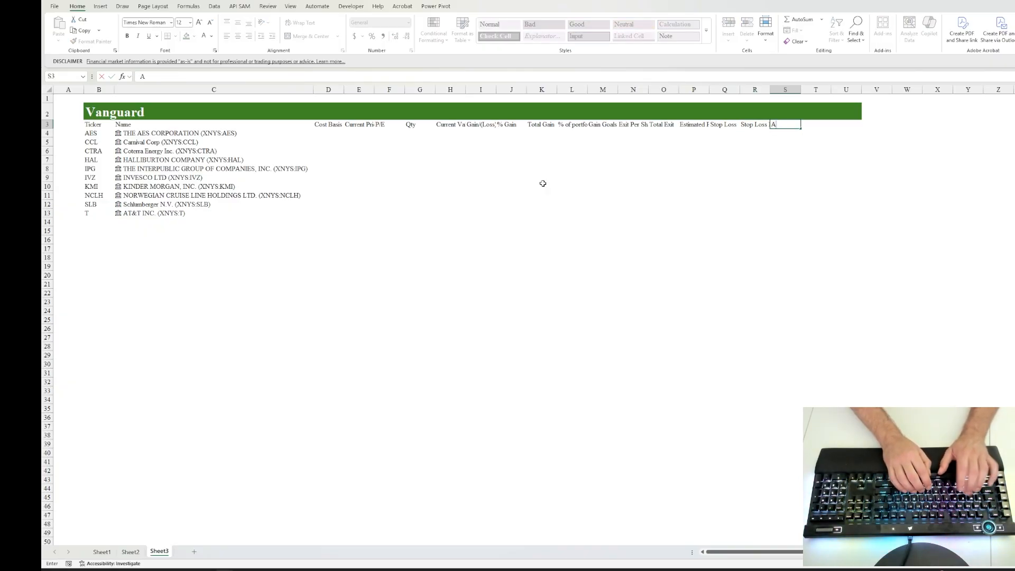
{"action": "type", "text": "nnual Div"}
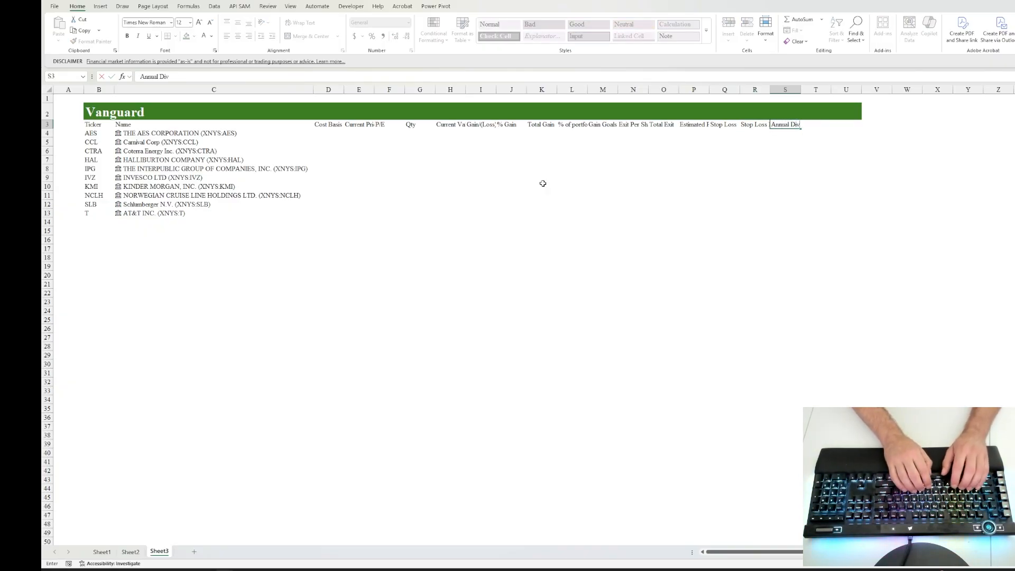
{"action": "key", "text": "Tab"}
{"action": "type", "text": "Actual "}
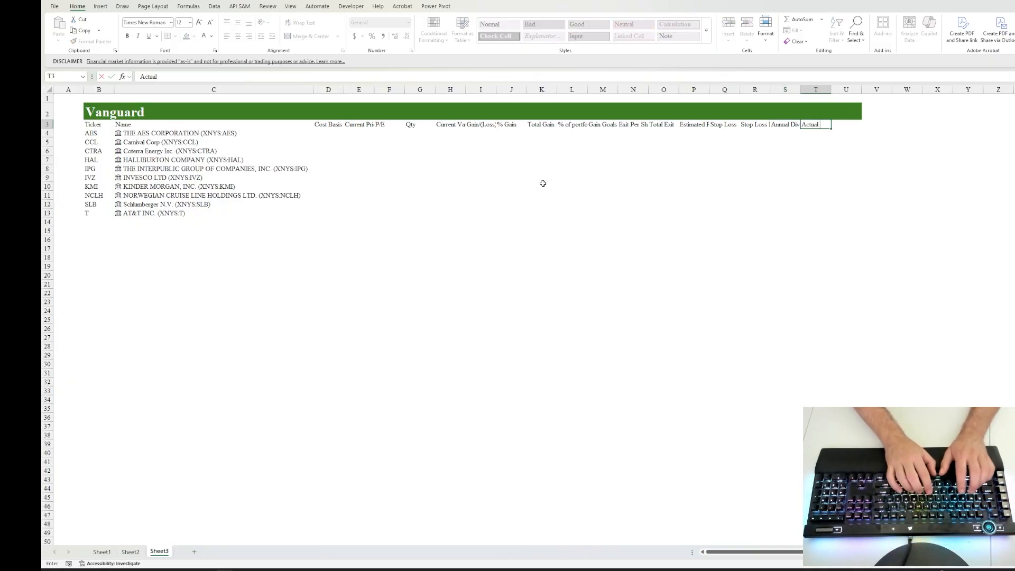
{"action": "type", "text": "Amountr Div"}
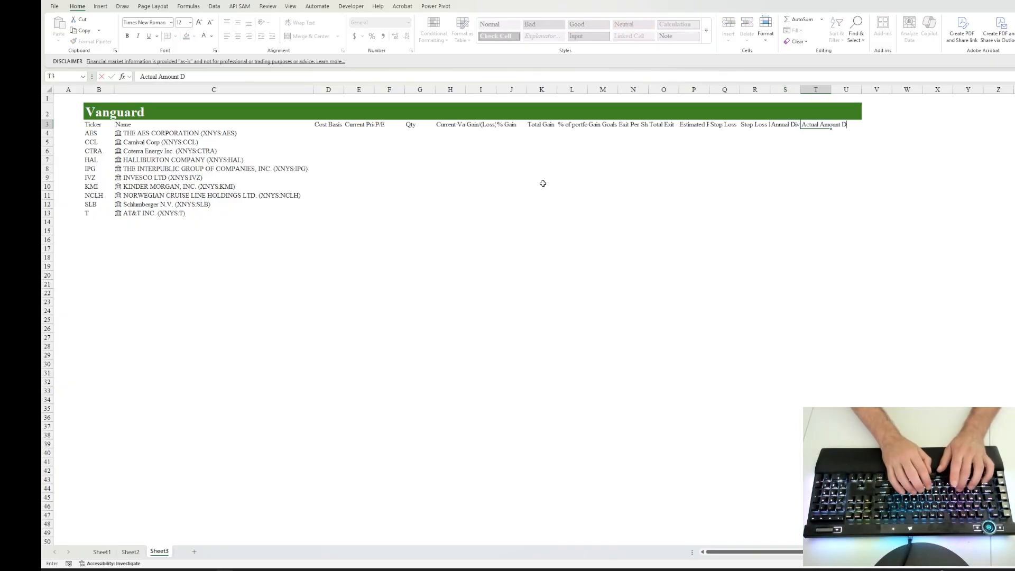
{"action": "key", "text": "ctrl+Return"}
Step: AutoFit the widths of columns D through T to their row 3 headers
{"action": "key", "text": "ctrl+shift+Left"}
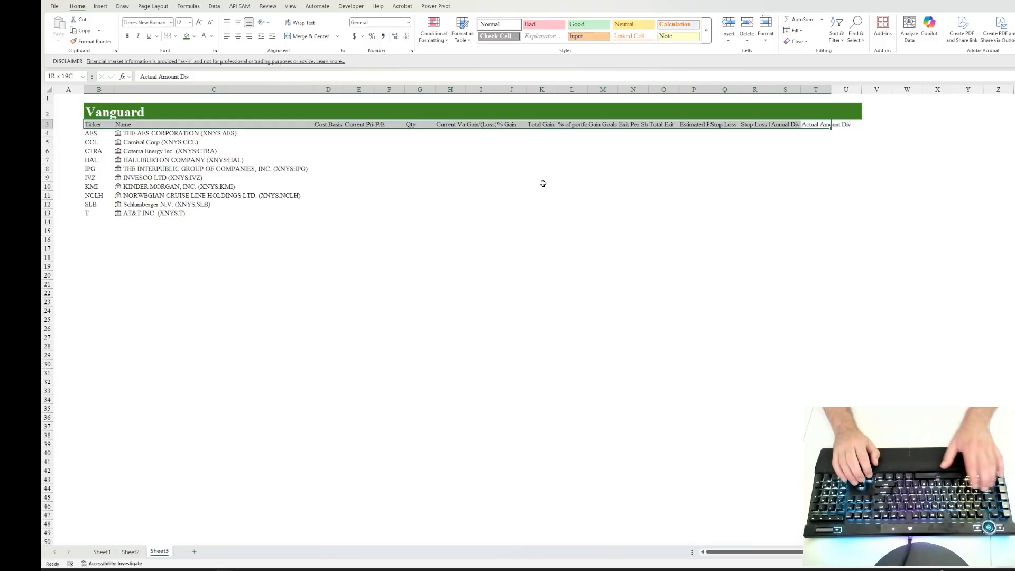
{"action": "key", "text": "shift+Right"}
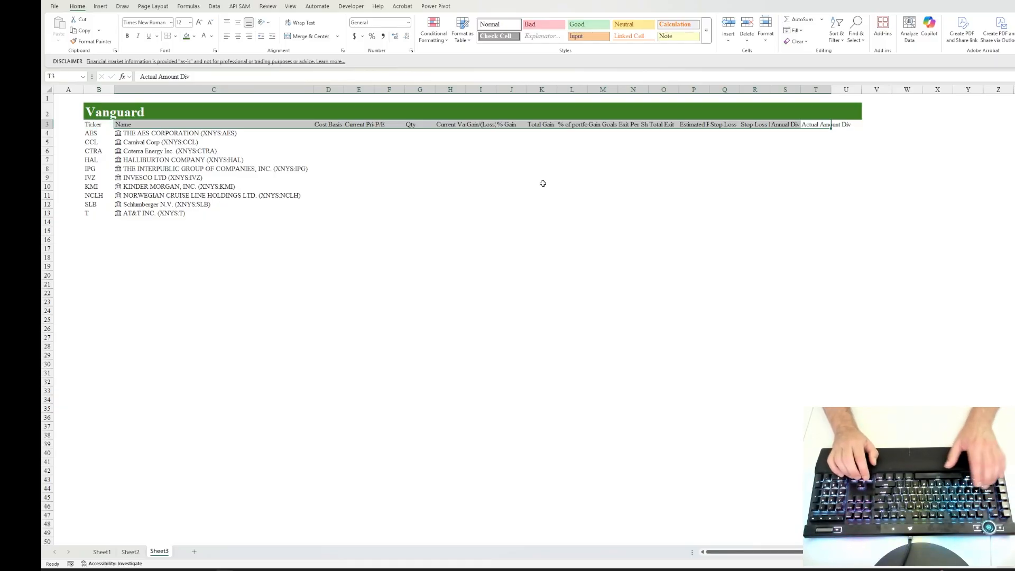
{"action": "key", "text": "shift+Right"}
{"action": "key", "text": "alt+h"}
{"action": "key", "text": "o"}
{"action": "key", "text": "i"}
Step: Copy the prices in B2:B11 of Sheet2 into the Cost Basis column of Sheet3, starting at D4
{"action": "key", "text": "Down"}
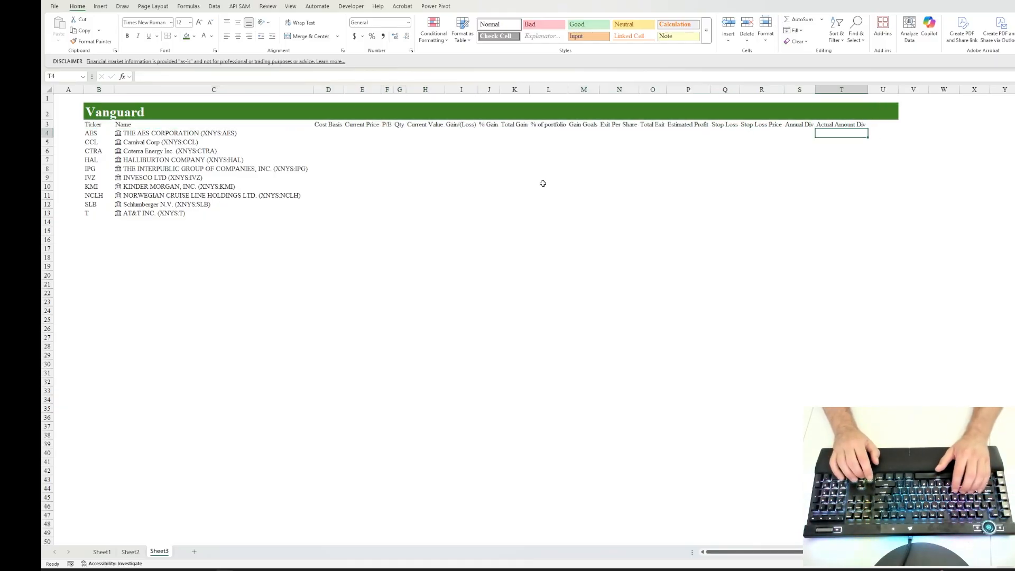
{"action": "key", "text": "Left"}
{"action": "key", "text": "Left"}
{"action": "key", "text": "Left"}
{"action": "key", "text": "Left"}
{"action": "key", "text": "Left"}
{"action": "key", "text": "Left"}
{"action": "key", "text": "Left"}
{"action": "key", "text": "Left"}
{"action": "key", "text": "Left"}
{"action": "key", "text": "Left"}
{"action": "key", "text": "Left"}
{"action": "key", "text": "Left"}
{"action": "key", "text": "Left"}
{"action": "key", "text": "Left"}
{"action": "key", "text": "Left"}
{"action": "key", "text": "Left"}
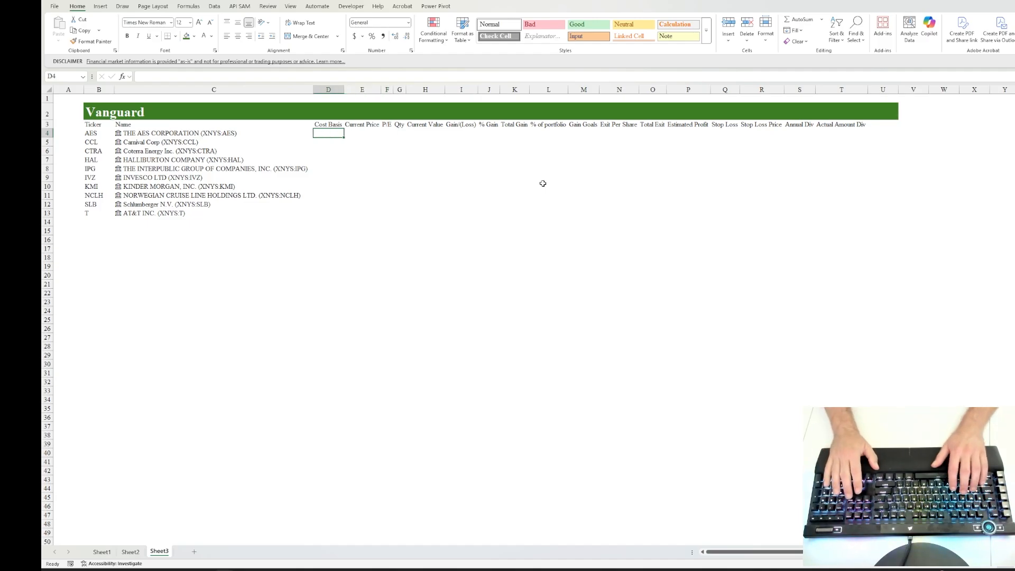
{"action": "key", "text": "ctrl+Page_Up"}
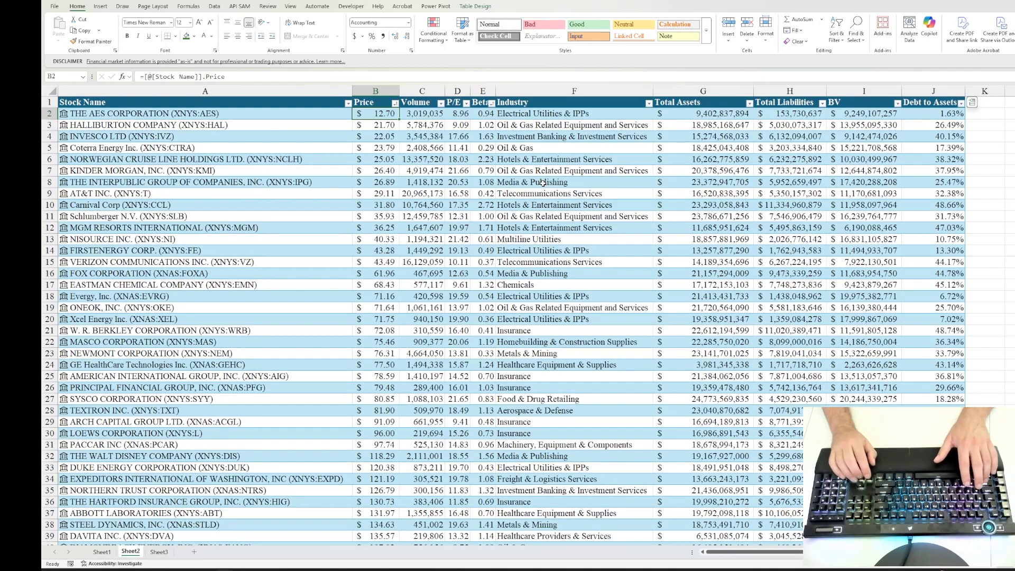
{"action": "key", "text": "shift+Down"}
{"action": "key", "text": "shift+Down"}
{"action": "key", "text": "shift+Down"}
{"action": "key", "text": "shift+Down"}
{"action": "key", "text": "shift+Down"}
{"action": "key", "text": "shift+Down"}
{"action": "key", "text": "shift+Down"}
{"action": "key", "text": "shift+Down"}
{"action": "key", "text": "shift+Down"}
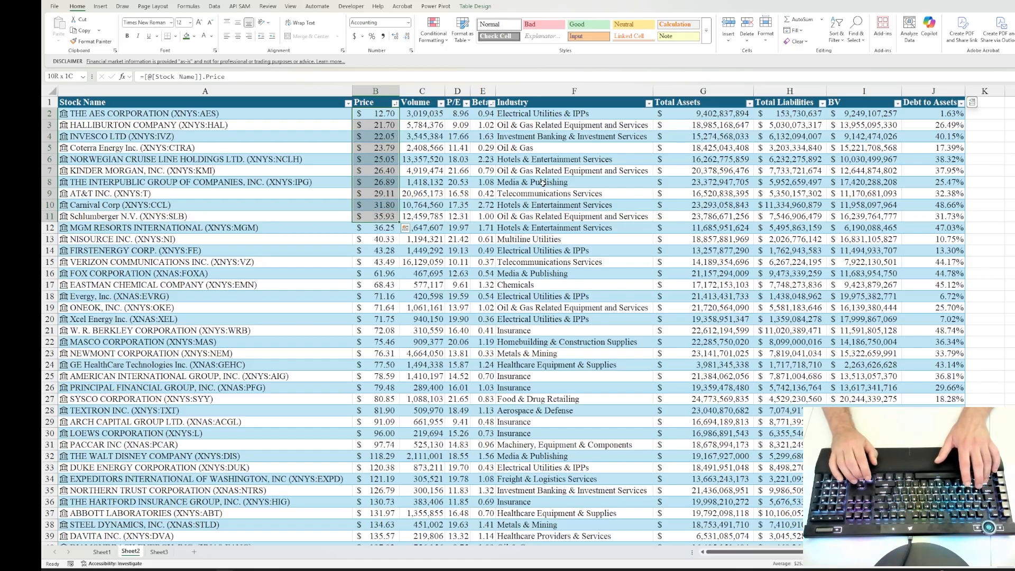
{"action": "key", "text": "ctrl+c"}
{"action": "key", "text": "ctrl+Page_Down"}
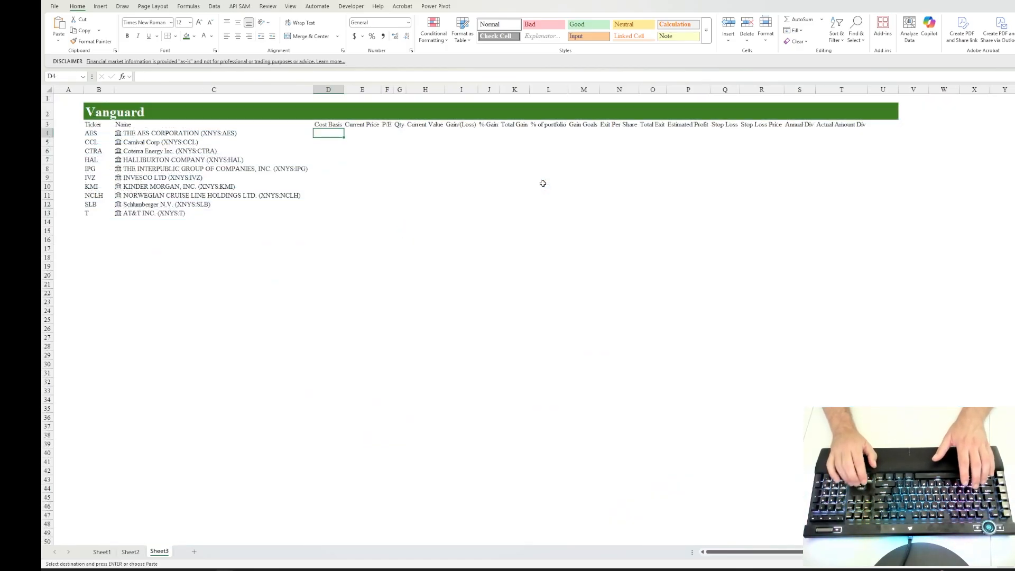
{"action": "key", "text": "ctrl+v"}
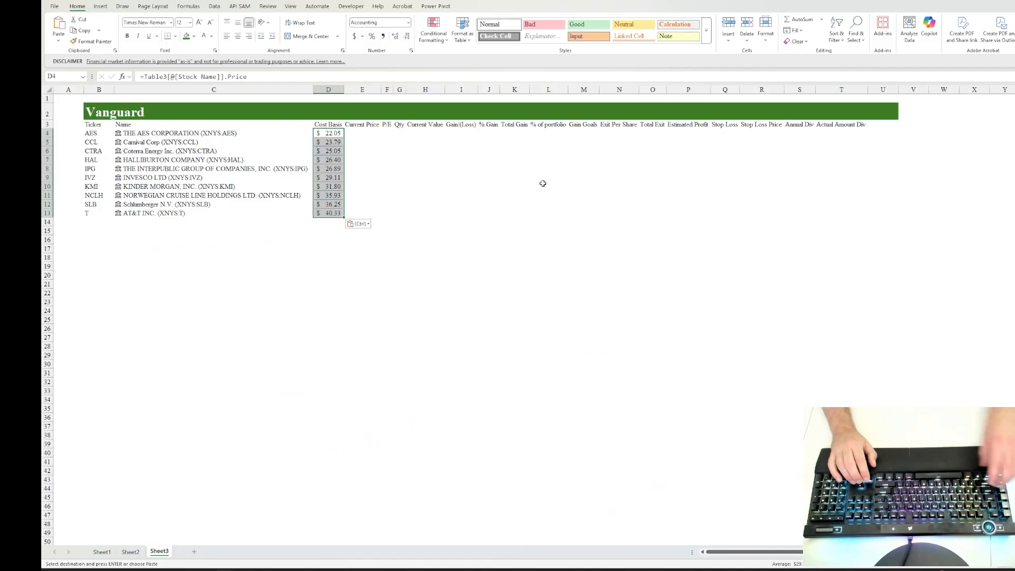
Step: Format the Cost Basis cells D4:D13 with no borders and no fill color
{"action": "key", "text": "ctrl+1"}
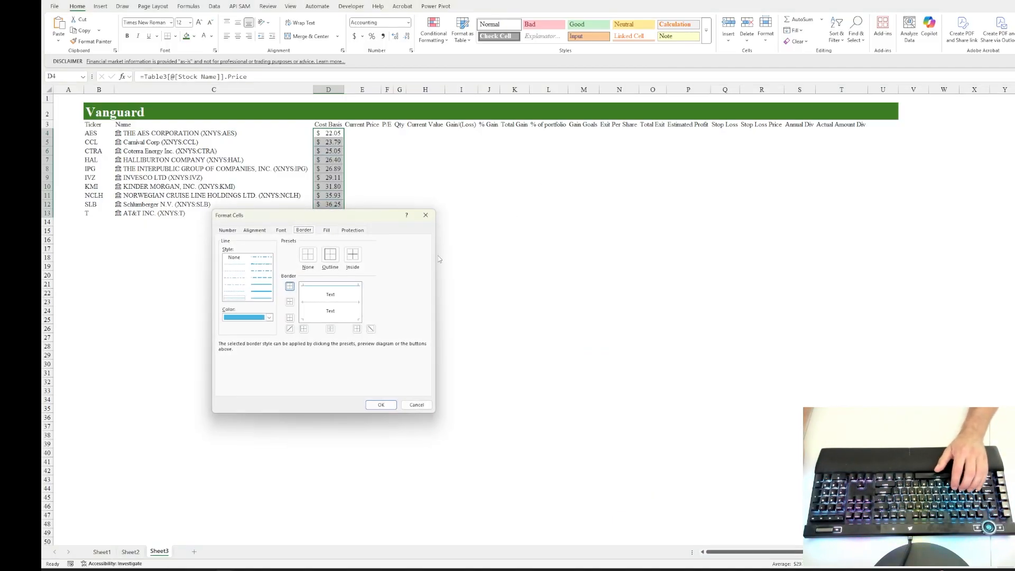
{"action": "left_click", "coordinate": [312, 257]}
{"action": "left_click", "coordinate": [326, 230]}
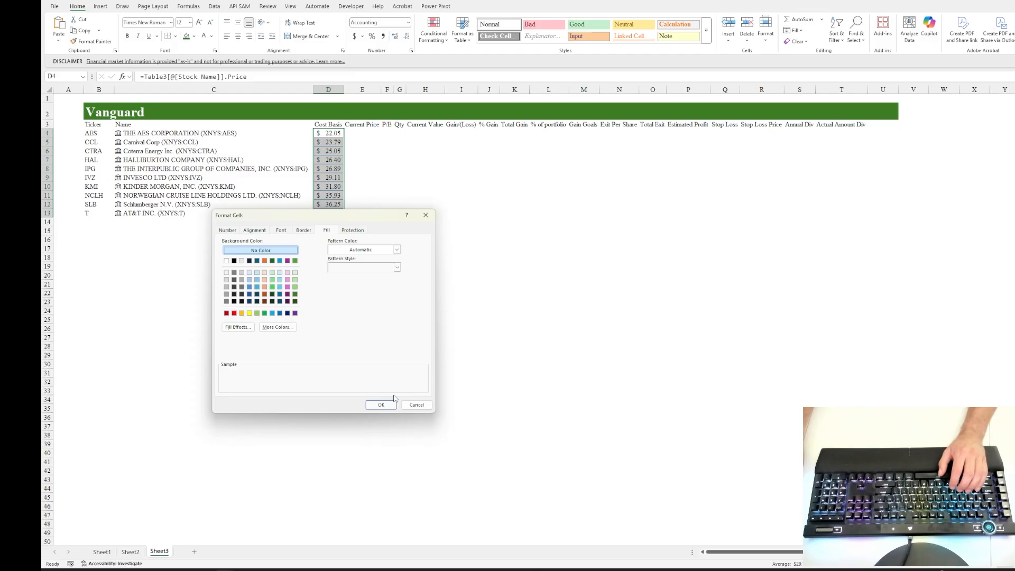
{"action": "left_click", "coordinate": [380, 404]}
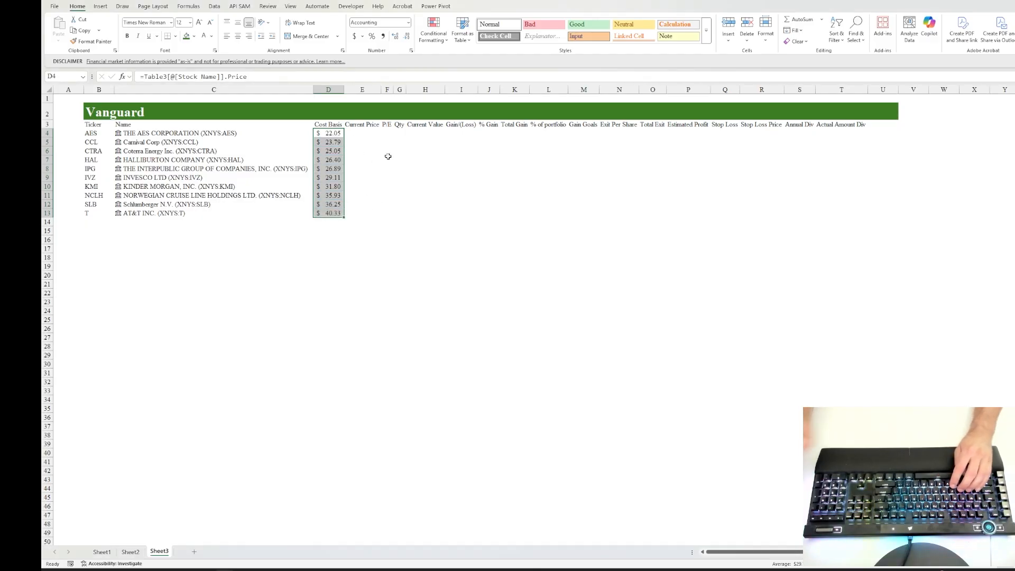
{"action": "key", "text": "alt"}
{"action": "key", "text": "h"}
{"action": "key", "text": "s"}
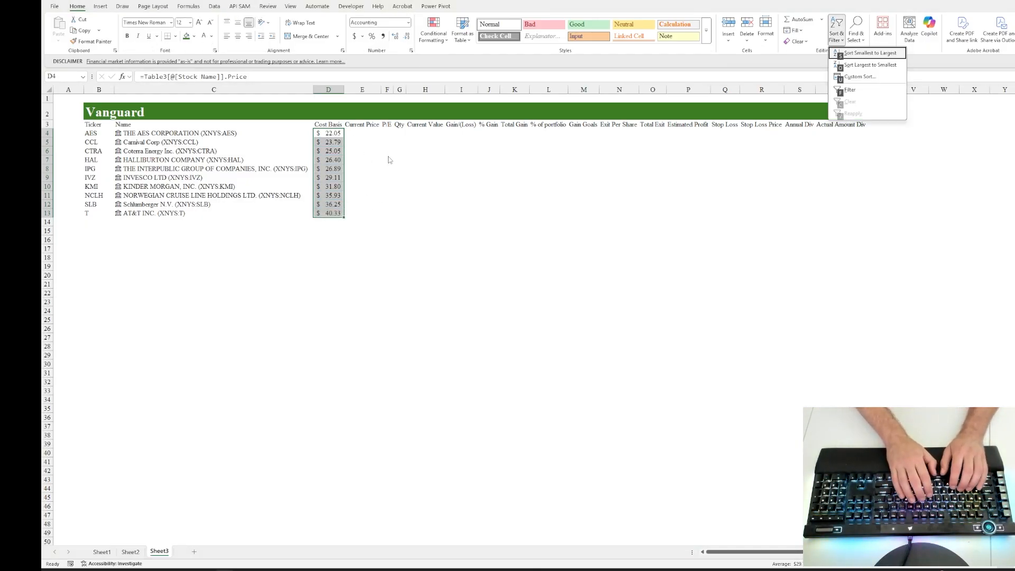
{"action": "key", "text": "Escape"}
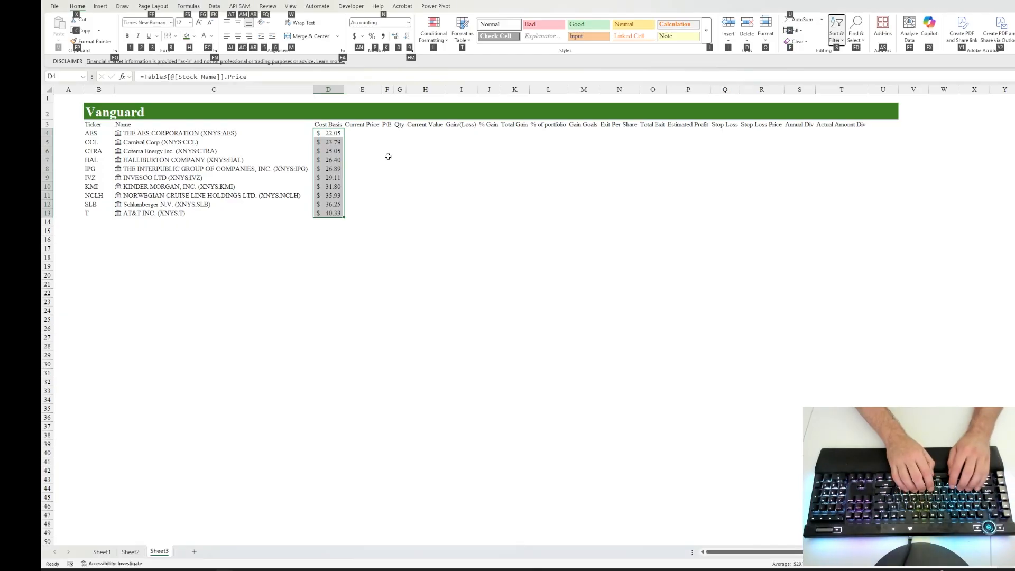
{"action": "key", "text": "Escape"}
{"action": "key", "text": "Escape"}
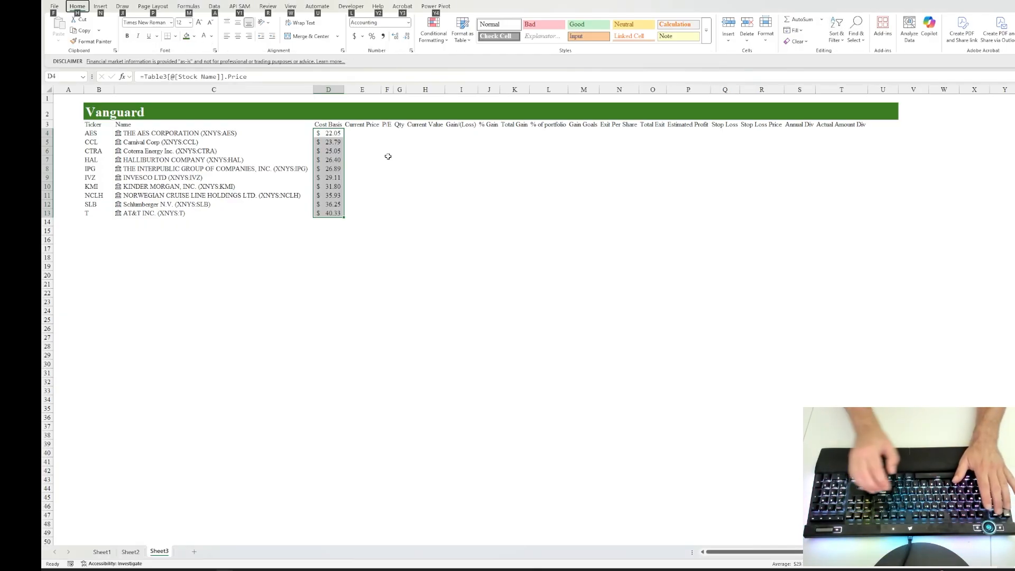
Step: Replace the Cost Basis formulas in D4:D13 with their static values and number formats
{"action": "key", "text": "Up"}
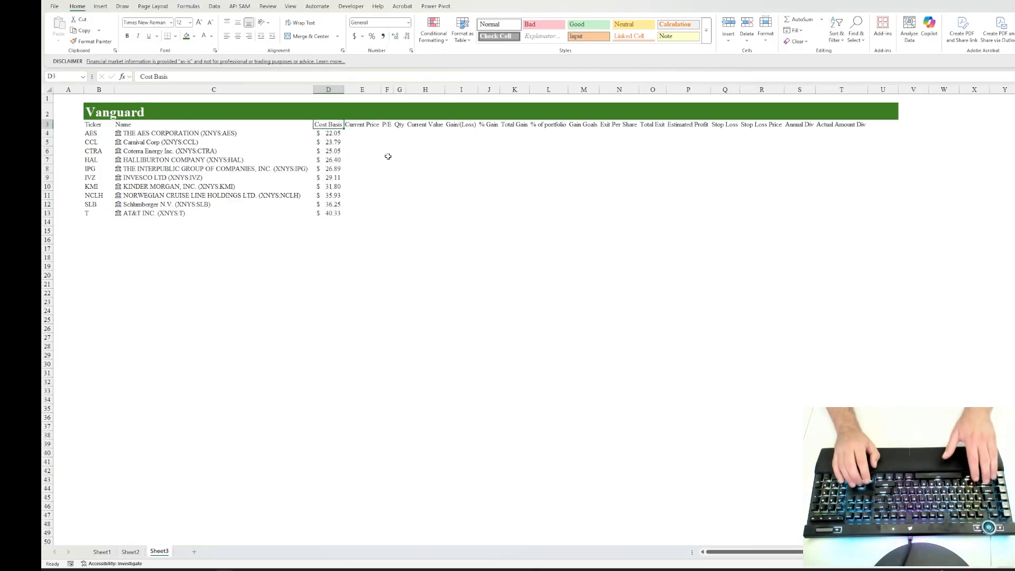
{"action": "key", "text": "Down"}
{"action": "key", "text": "ctrl+shift+Down"}
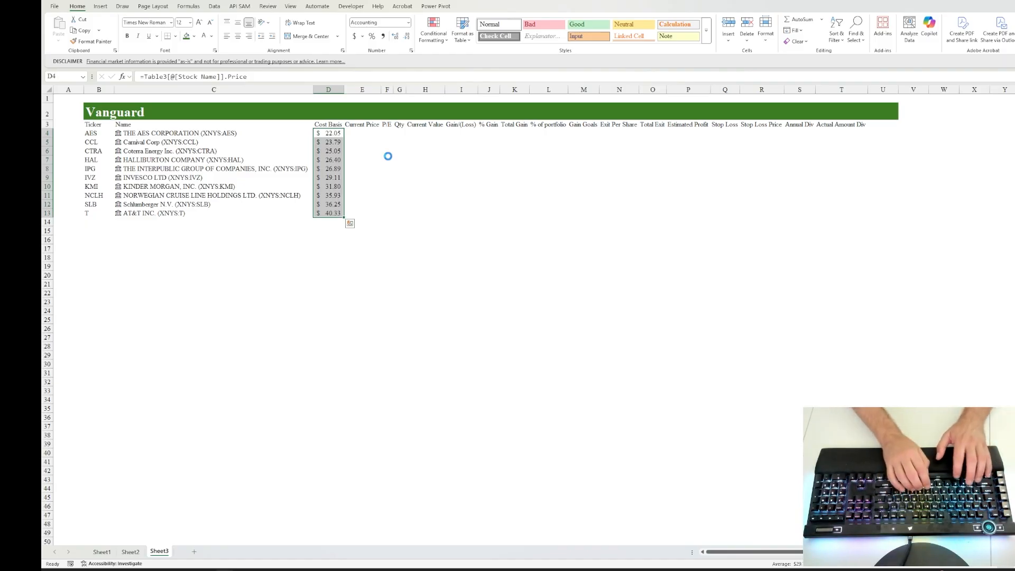
{"action": "key", "text": "ctrl+c"}
{"action": "key", "text": "alt"}
{"action": "key", "text": "e"}
{"action": "key", "text": "s"}
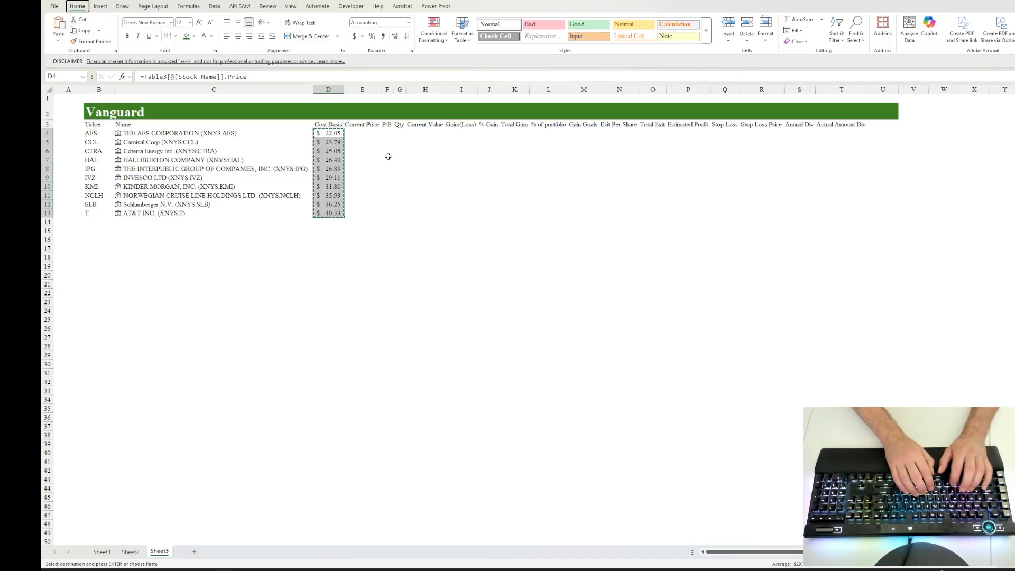
{"action": "key", "text": "u"}
{"action": "key", "text": "Return"}
{"action": "key", "text": "Down"}
{"action": "key", "text": "Escape"}
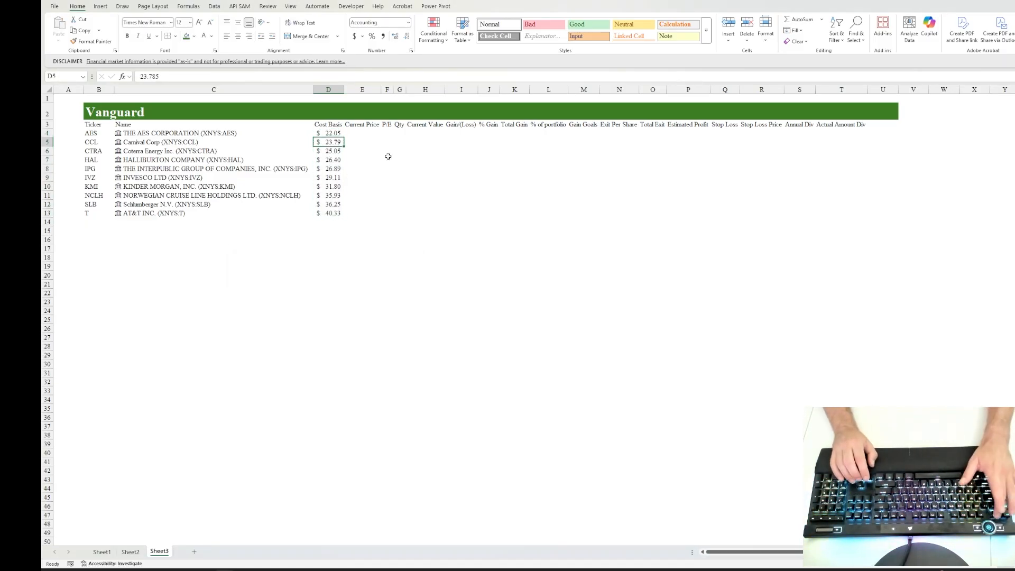
{"action": "key", "text": "Up"}
{"action": "key", "text": "Up"}
{"action": "key", "text": "Down"}
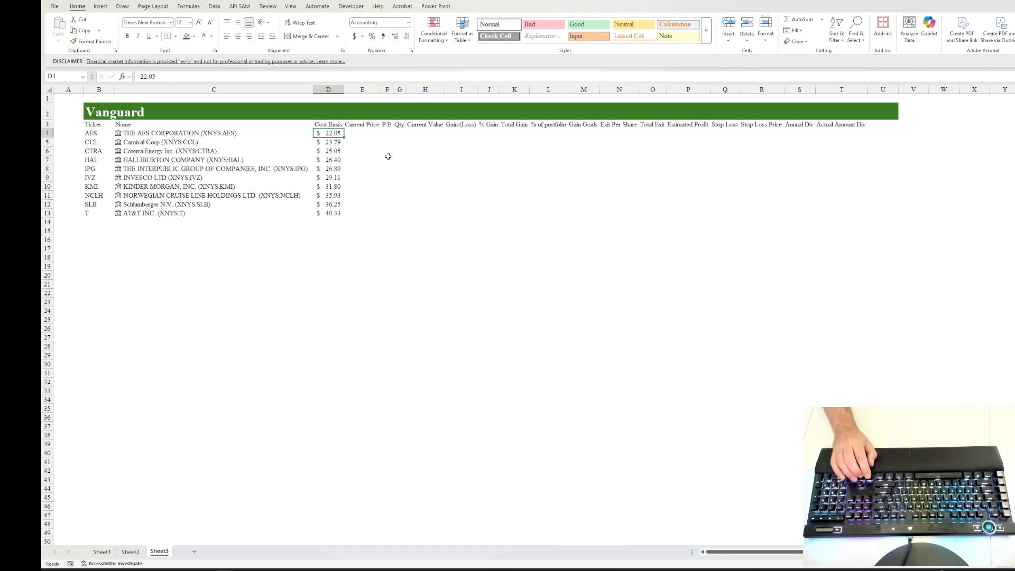
Step: Enter the formula =C4.Price in E4 to pull the stock's live price under Current Price
{"action": "key", "text": "Right"}
{"action": "type", "text": "="}
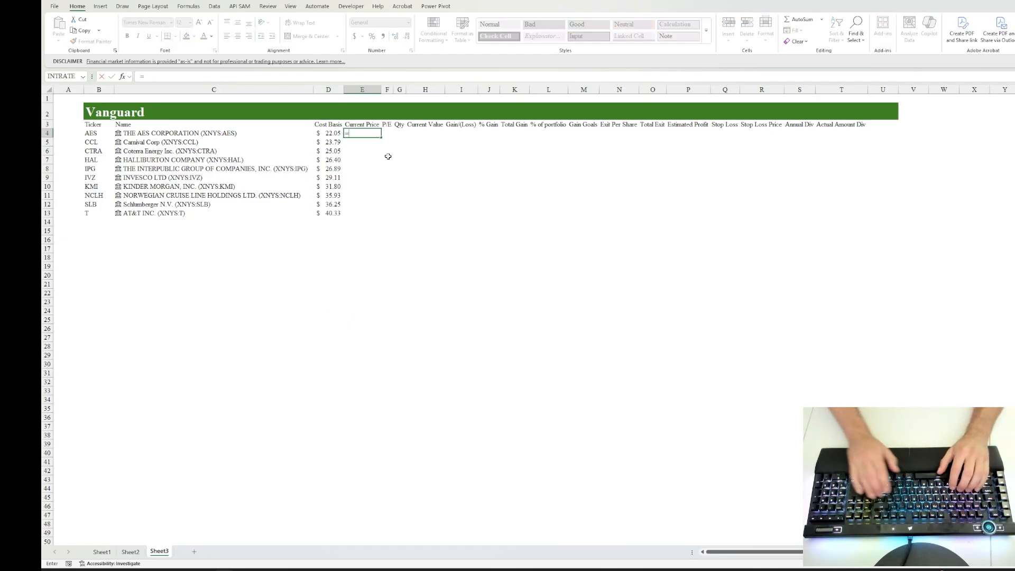
{"action": "key", "text": "Left"}
{"action": "key", "text": "Left"}
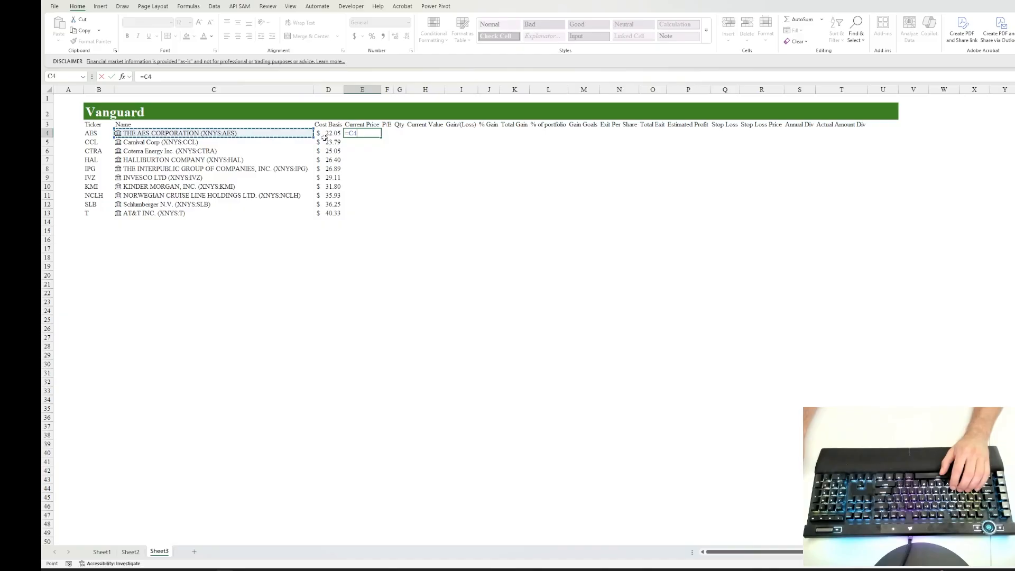
{"action": "scroll", "coordinate": [379, 193], "scroll_direction": "down", "scroll_amount": 4}
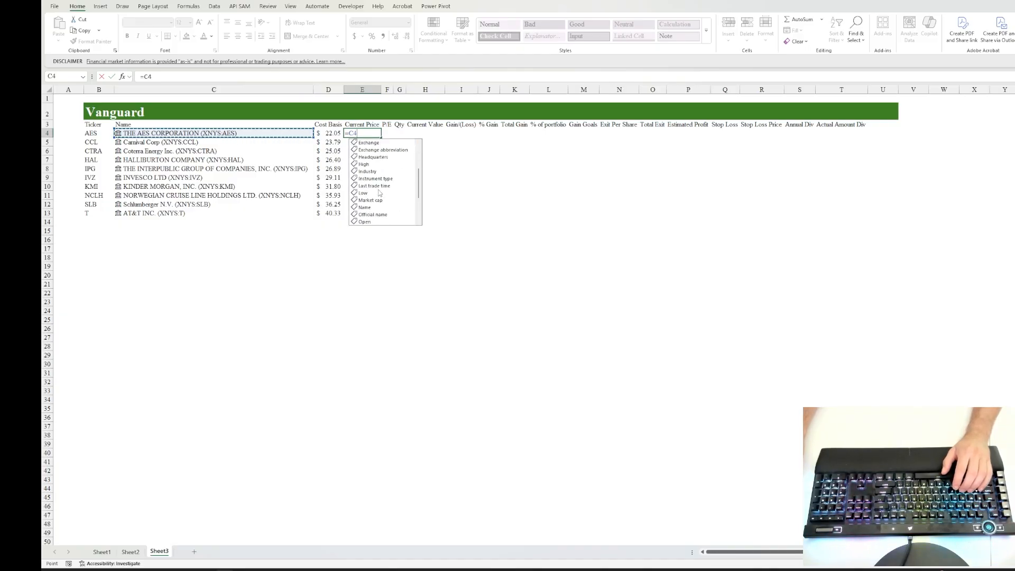
{"action": "scroll", "coordinate": [372, 204], "scroll_direction": "down", "scroll_amount": 1}
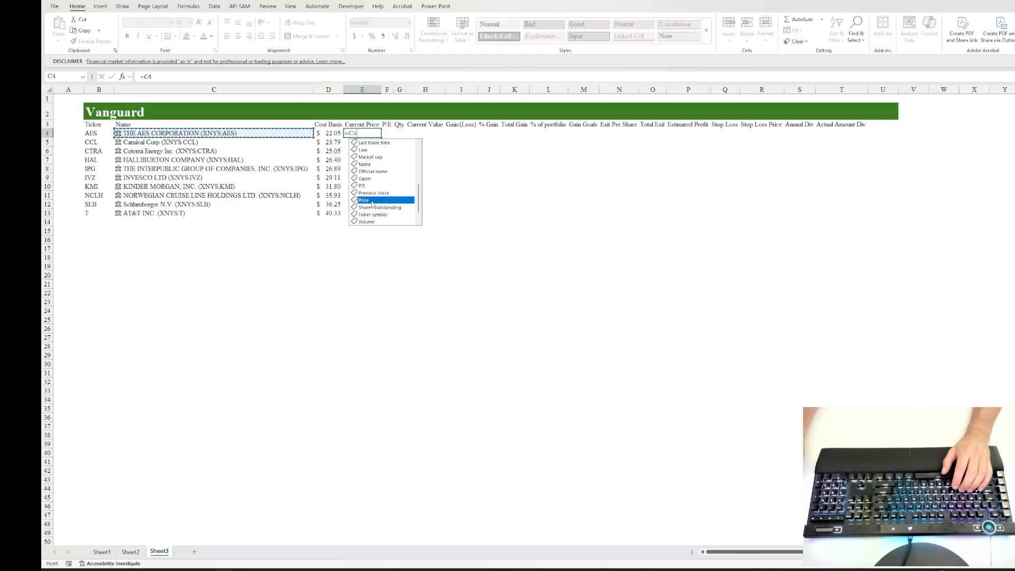
{"action": "key", "text": "Tab"}
{"action": "key", "text": "ctrl+Return"}
Step: Fill the Current Price formula from E4 down through E13
{"action": "key", "text": "shift+Down"}
{"action": "key", "text": "shift+Down"}
{"action": "key", "text": "shift+Down"}
{"action": "key", "text": "shift+Down"}
{"action": "key", "text": "shift+Down"}
{"action": "key", "text": "shift+Down"}
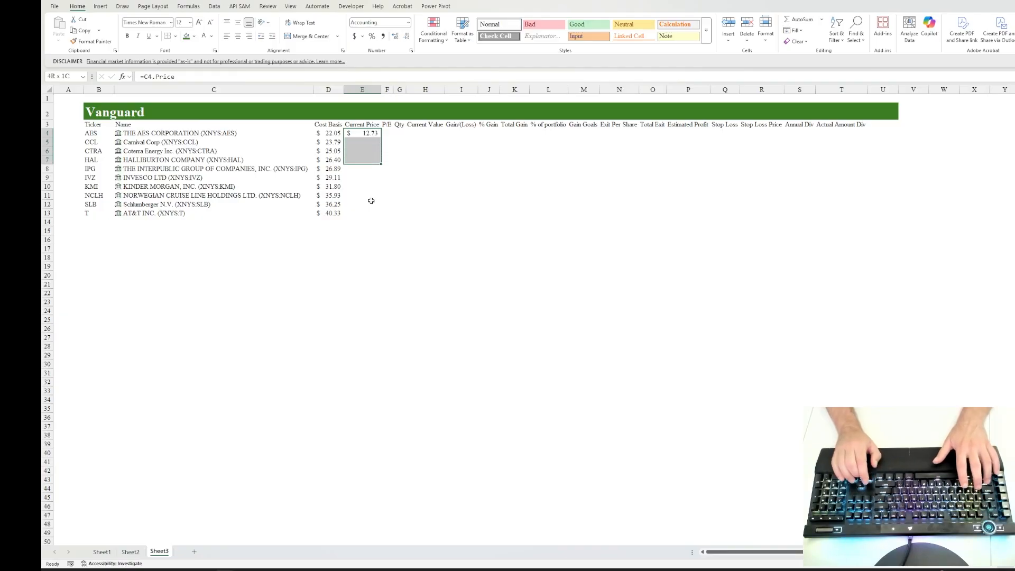
{"action": "key", "text": "shift+Down"}
{"action": "key", "text": "shift+Down"}
{"action": "key", "text": "shift+Down"}
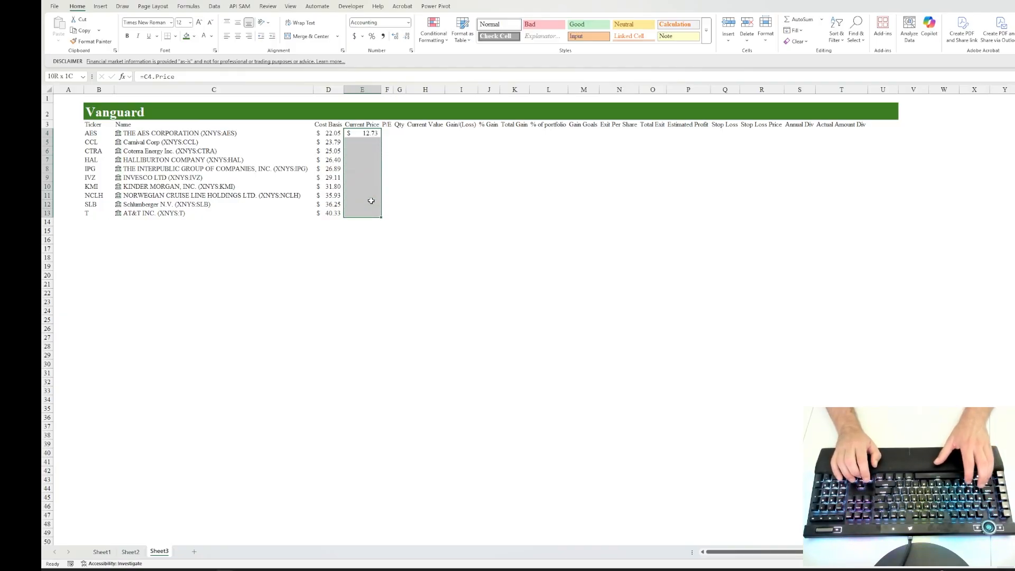
{"action": "key", "text": "ctrl+d"}
{"action": "key", "text": "Down"}
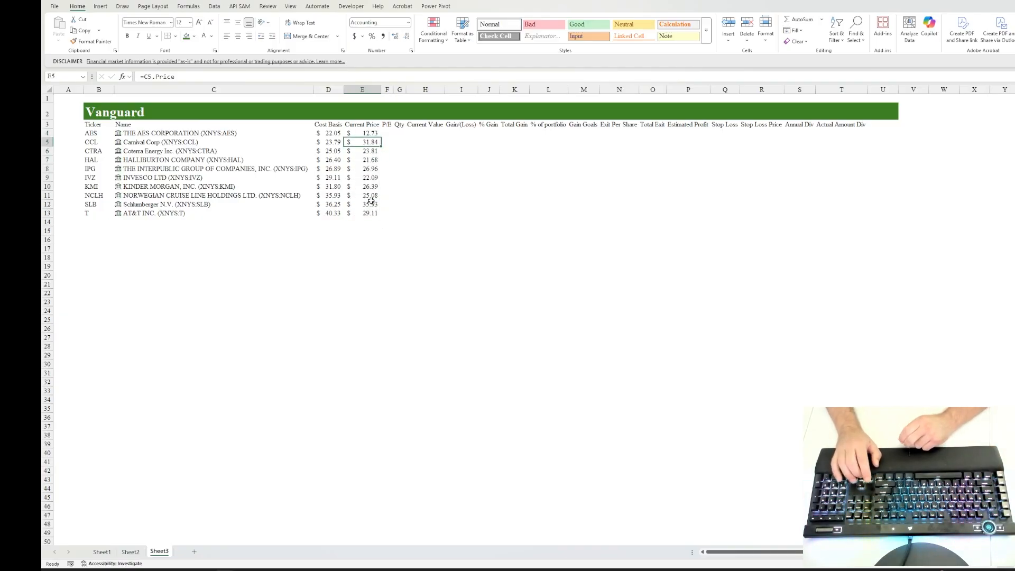
Step: Examine the row 4 contents of the Ticker, Name, Cost Basis and Current Price columns
{"action": "key", "text": "Left"}
{"action": "key", "text": "Up"}
{"action": "key", "text": "Up"}
{"action": "key", "text": "Down"}
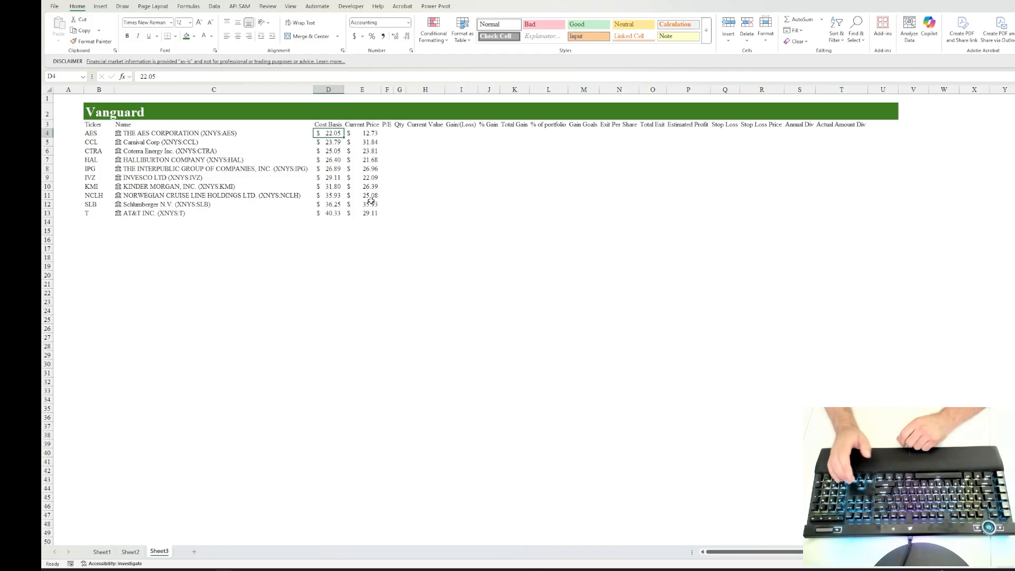
{"action": "key", "text": "Left"}
{"action": "key", "text": "Left"}
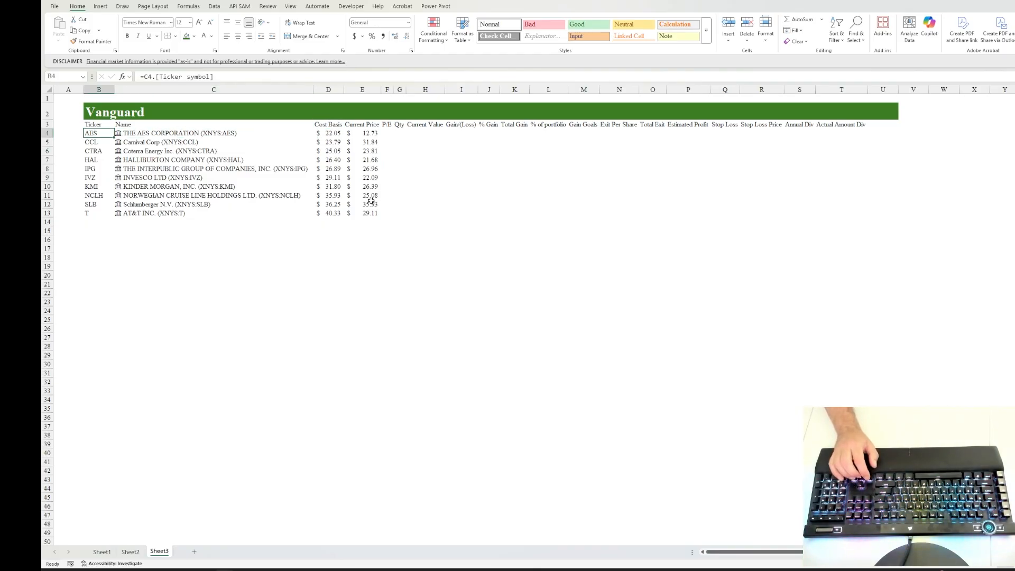
{"action": "key", "text": "Right"}
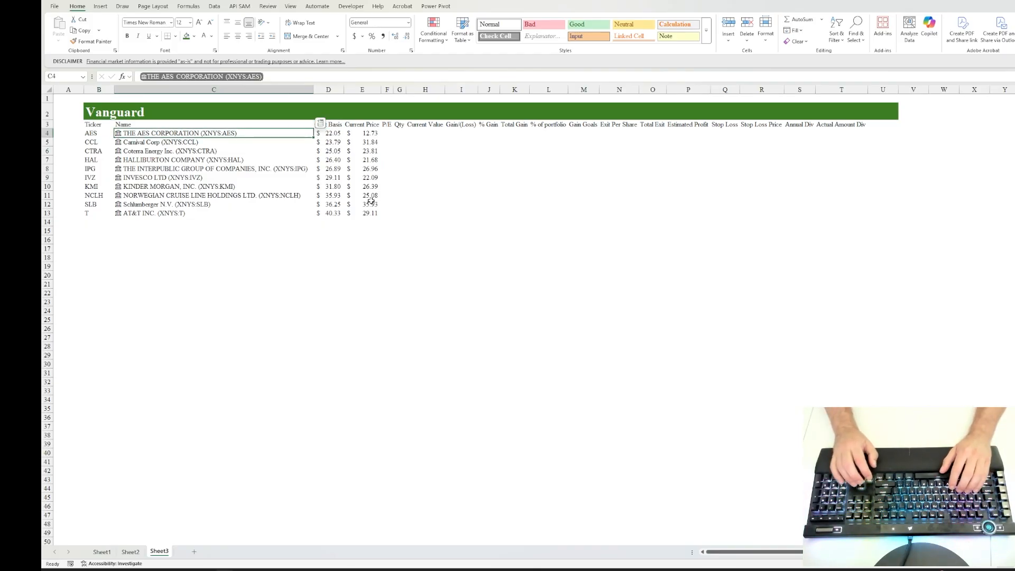
{"action": "key", "text": "Right"}
{"action": "key", "text": "Right"}
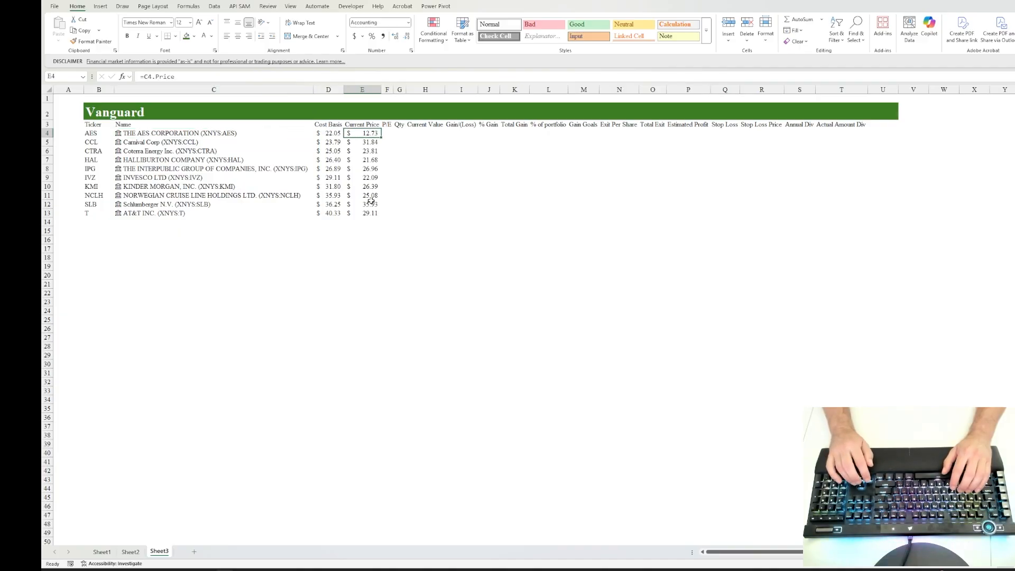
{"action": "key", "text": "Left"}
Step: Enter the formula =C4.[P/E] in F4 to pull the stock's P/E ratio
{"action": "key", "text": "Right"}
{"action": "key", "text": "Right"}
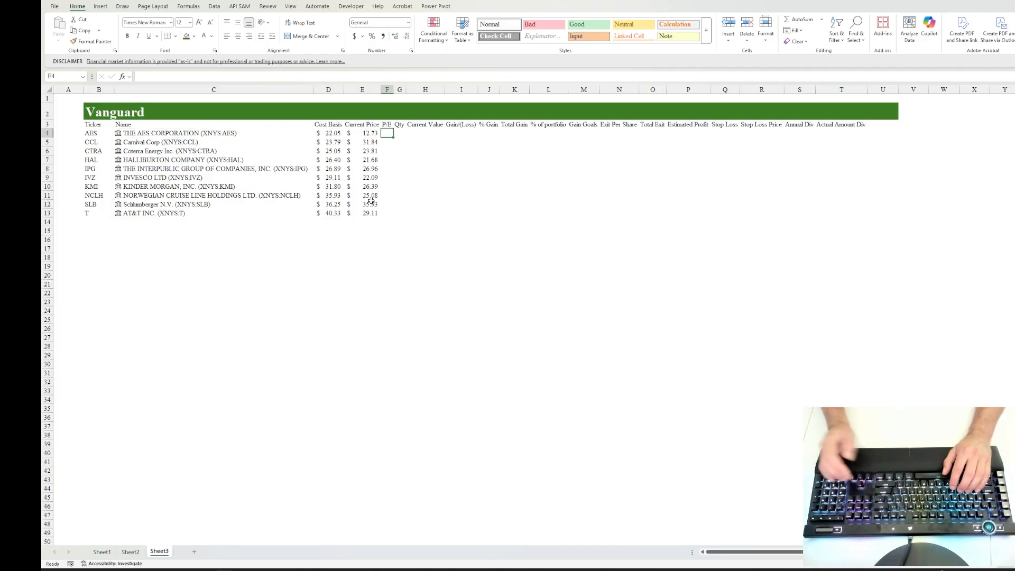
{"action": "type", "text": "="}
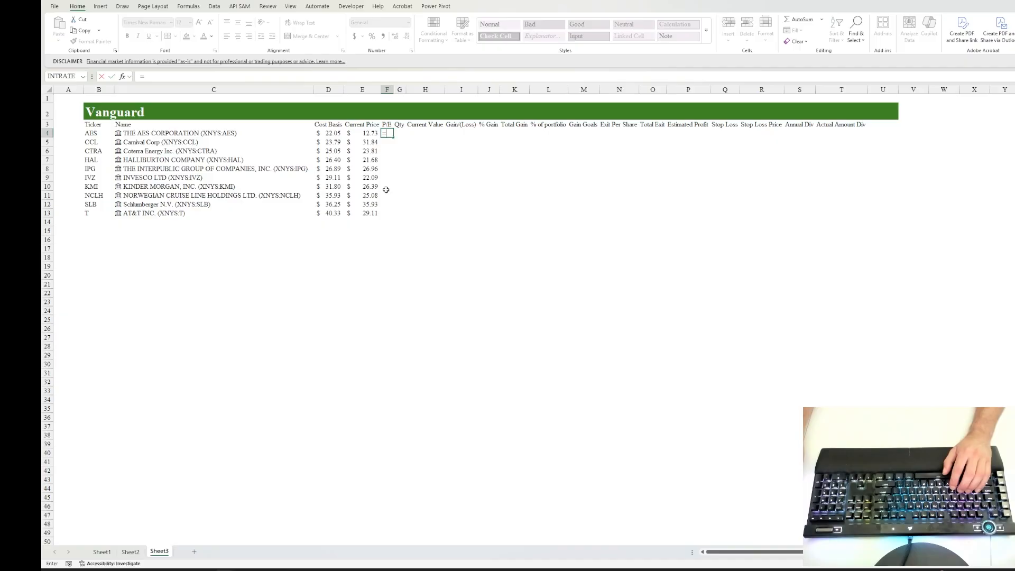
{"action": "left_click", "coordinate": [254, 134]}
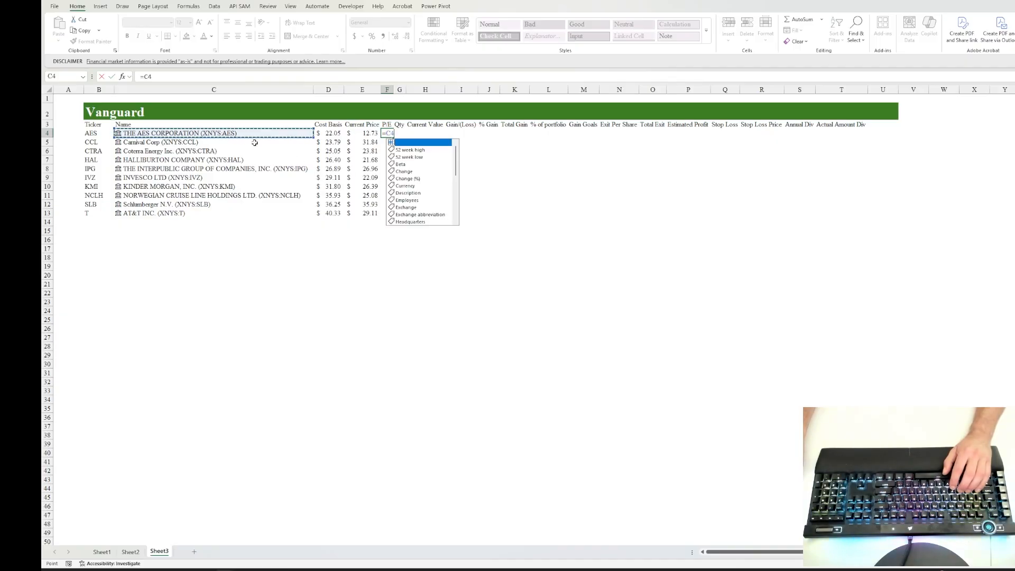
{"action": "left_click", "coordinate": [414, 206]}
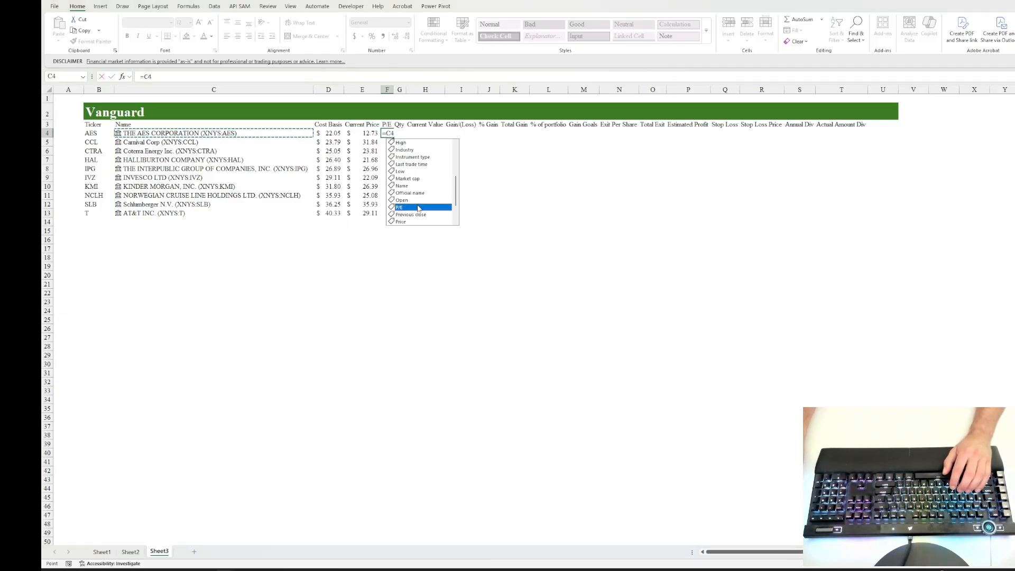
{"action": "key", "text": "Tab"}
{"action": "key", "text": "ctrl+Return"}
Step: Fill the P/E formula from F4 down through F13 and AutoFit the width of column F
{"action": "key", "text": "shift+Down"}
{"action": "key", "text": "shift+Down"}
{"action": "key", "text": "shift+Down"}
{"action": "key", "text": "shift+Down"}
{"action": "key", "text": "shift+Down"}
{"action": "key", "text": "shift+Down"}
{"action": "key", "text": "shift+Down"}
{"action": "key", "text": "shift+Down"}
{"action": "key", "text": "shift+Down"}
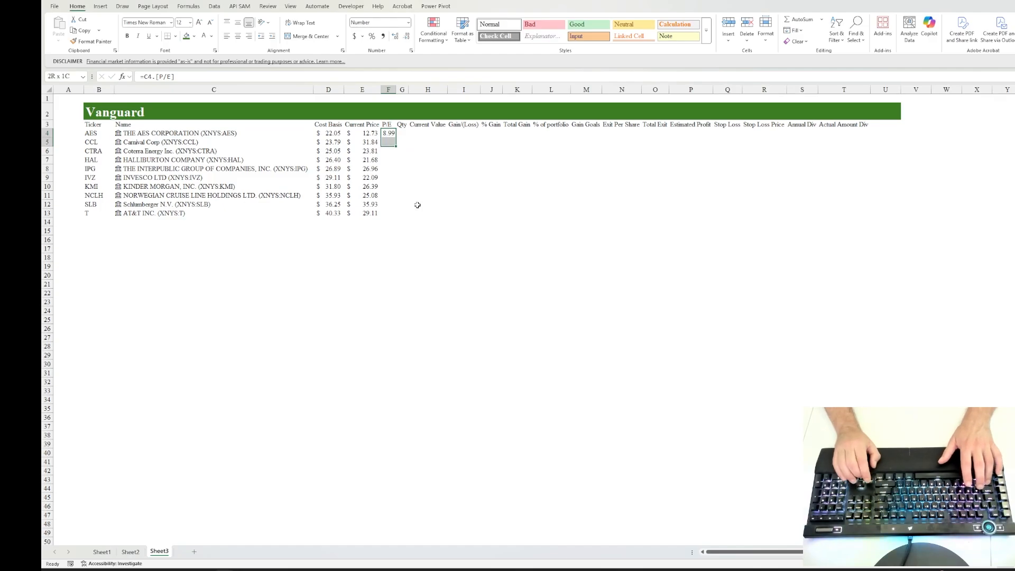
{"action": "key", "text": "ctrl+d"}
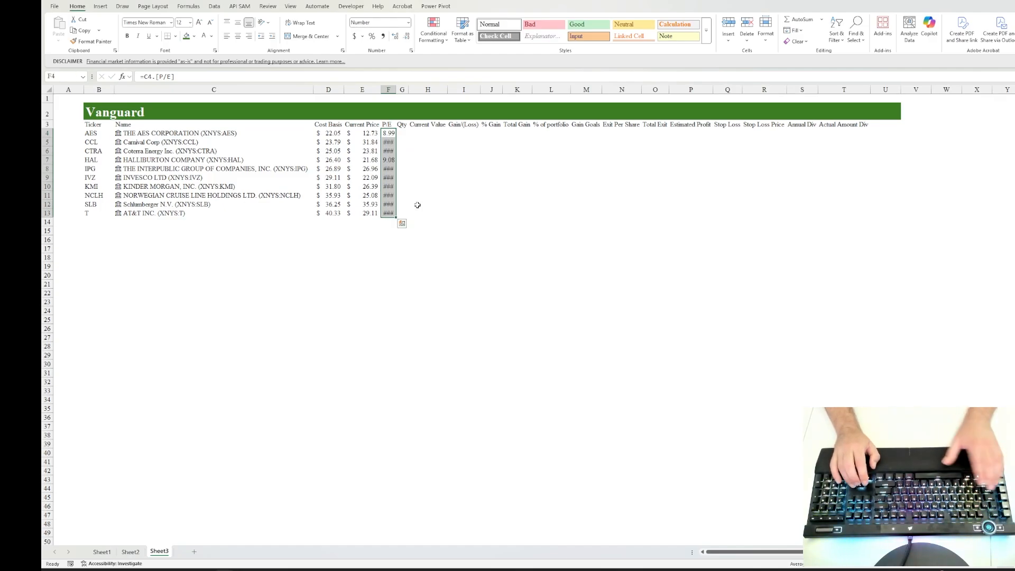
{"action": "key", "text": "alt+h"}
{"action": "key", "text": "o"}
{"action": "key", "text": "i"}
{"action": "key", "text": "Up"}
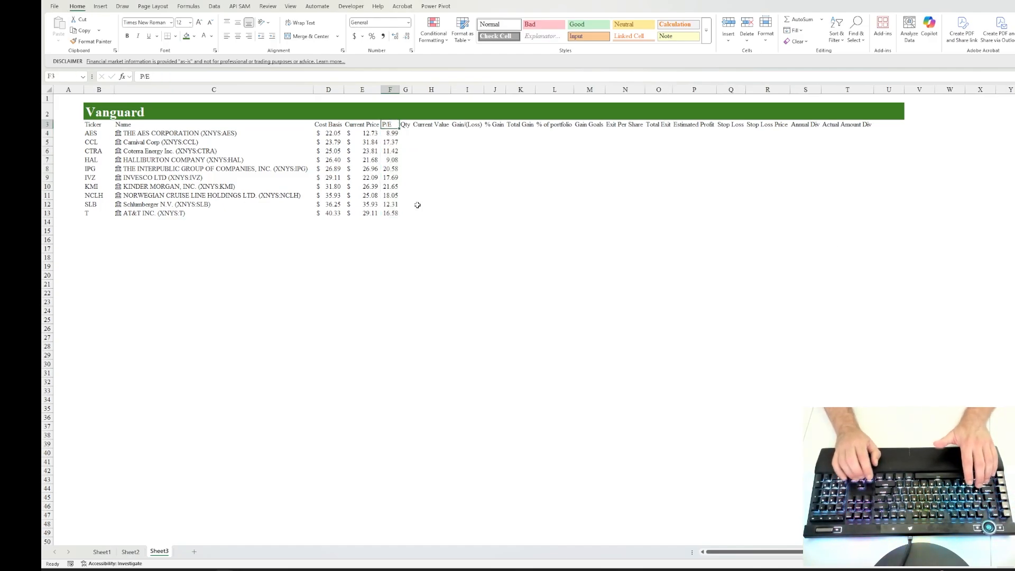
Step: Insert a column before P/E, head it P/E when Bought in F3, and AutoFit its width
{"action": "key", "text": "F2"}
{"action": "type", "text": "when Bought"}
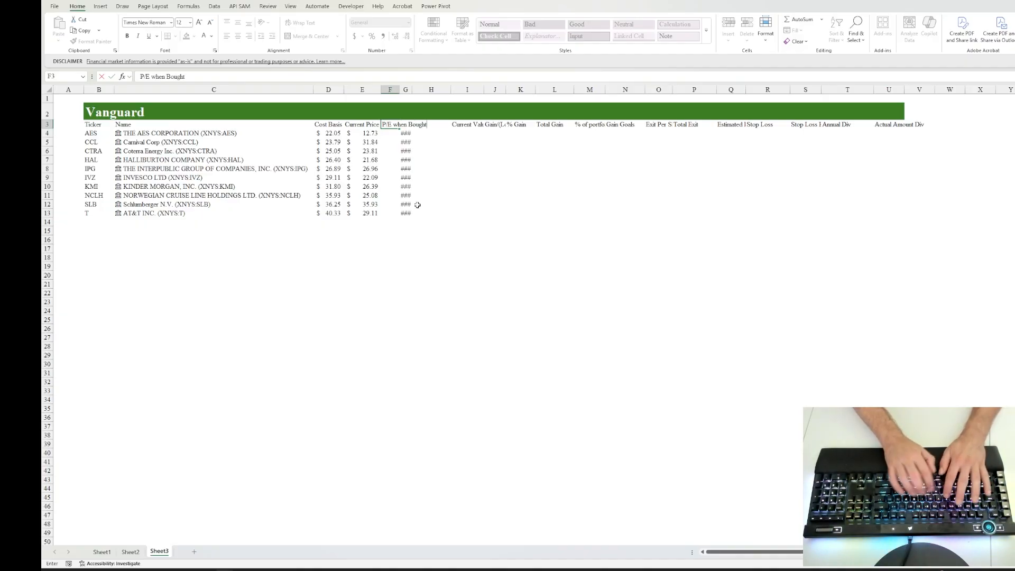
{"action": "key", "text": "ctrl+Return"}
{"action": "key", "text": "alt+h"}
{"action": "key", "text": "o"}
{"action": "key", "text": "i"}
Step: AutoFit column G to the P/E heading and values
{"action": "key", "text": "Right"}
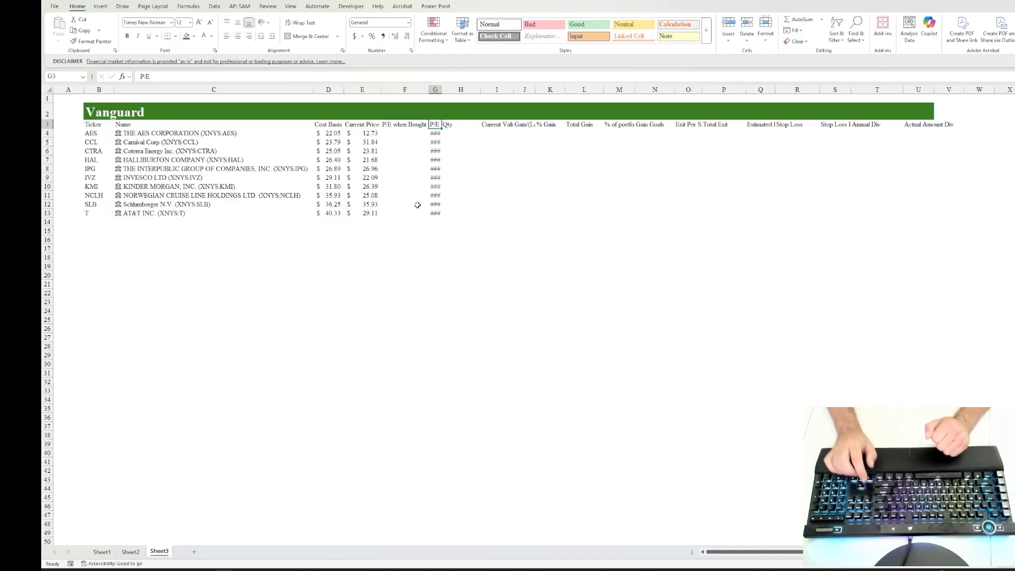
{"action": "key", "text": "ctrl+shift+Down"}
{"action": "key", "text": "alt+h"}
{"action": "key", "text": "o"}
{"action": "key", "text": "i"}
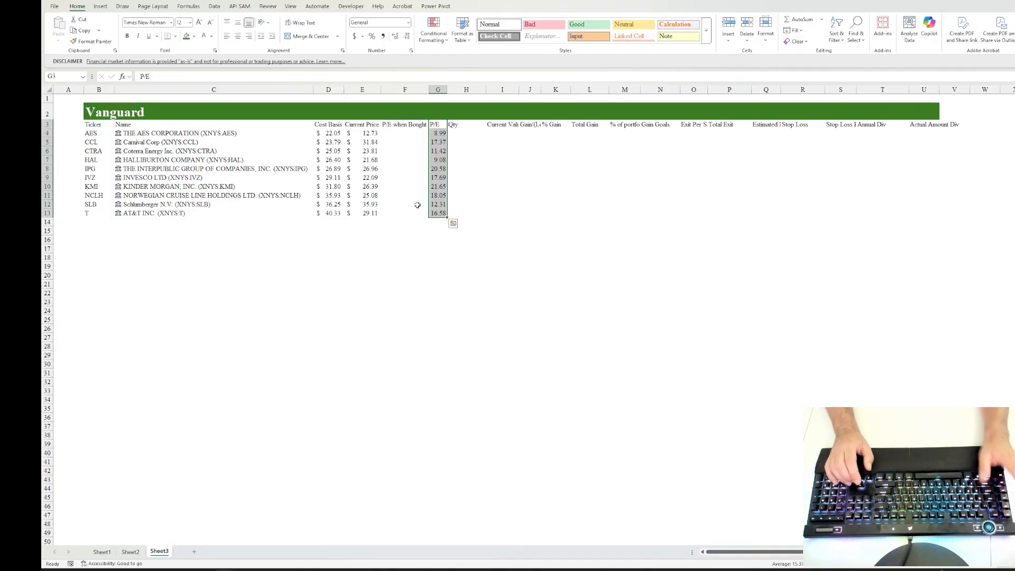
Step: Examine the row 8 stock's Cost Basis, Current Price and P/E entries
{"action": "key", "text": "Down"}
{"action": "key", "text": "Down"}
{"action": "key", "text": "Down"}
{"action": "key", "text": "Down"}
{"action": "key", "text": "Down"}
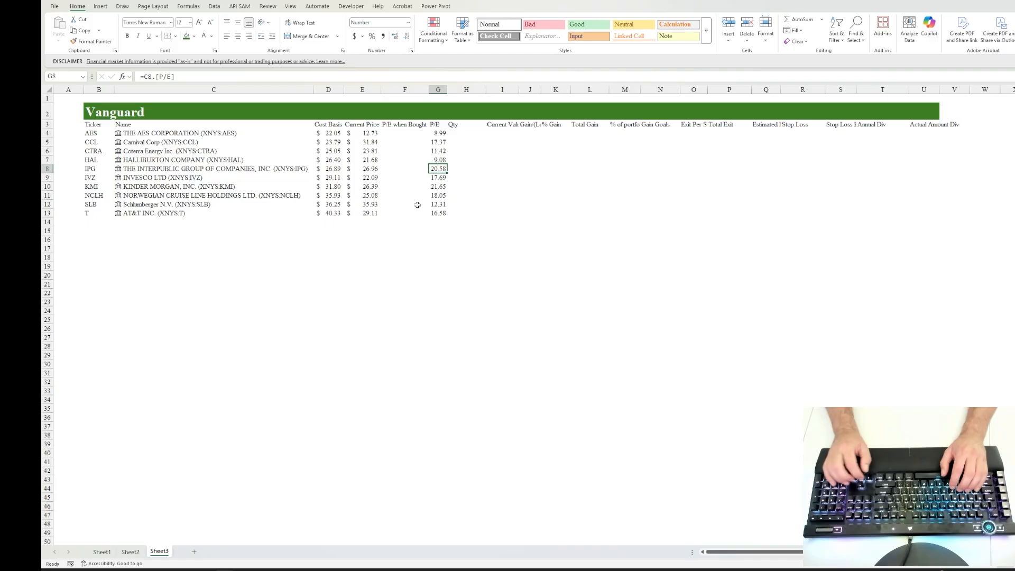
{"action": "key", "text": "Left"}
{"action": "key", "text": "Left"}
{"action": "key", "text": "Left"}
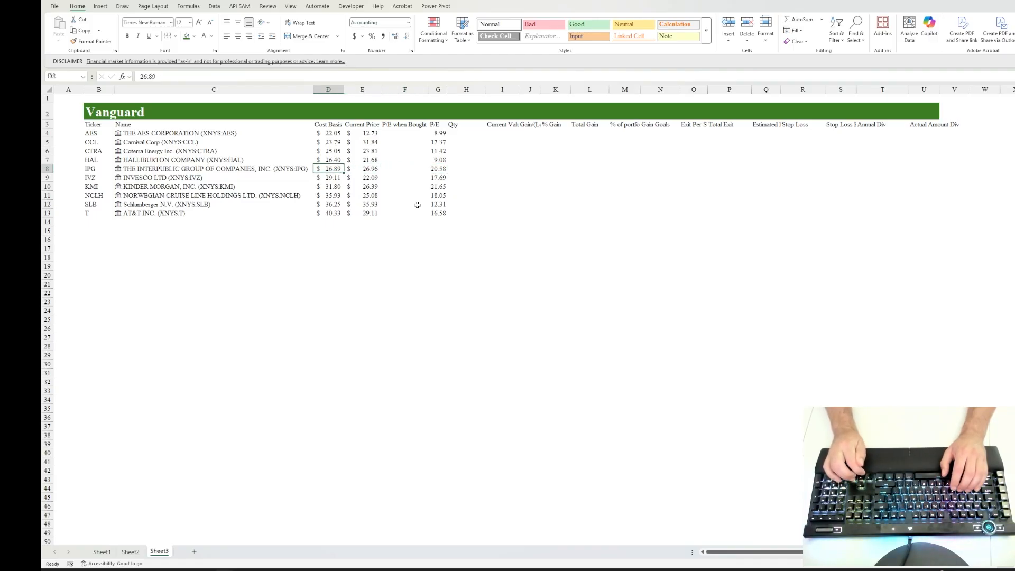
{"action": "key", "text": "Right"}
{"action": "key", "text": "Right"}
{"action": "key", "text": "Right"}
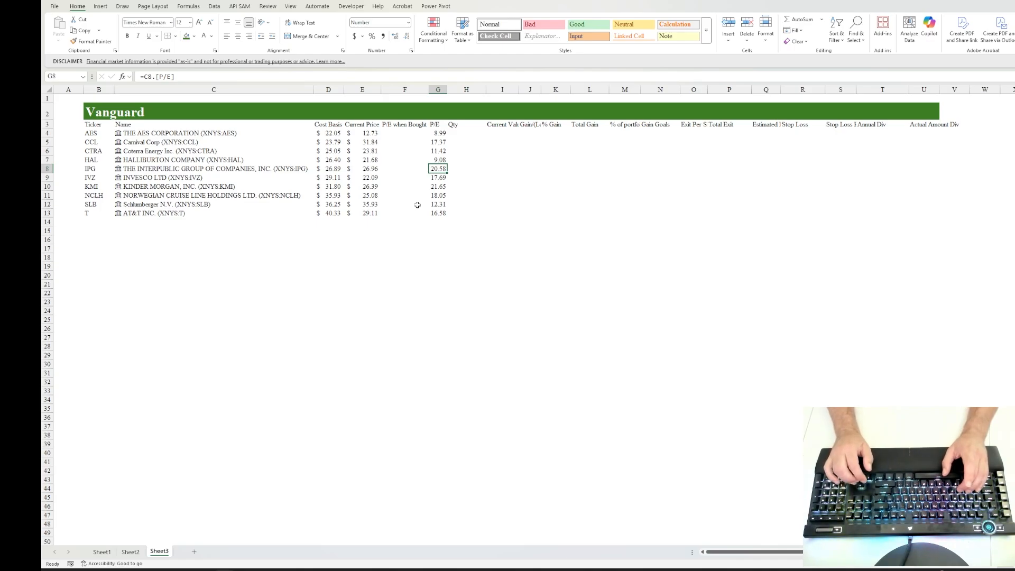
{"action": "key", "text": "Right"}
{"action": "key", "text": "Right"}
{"action": "key", "text": "Right"}
{"action": "key", "text": "Right"}
{"action": "key", "text": "Right"}
{"action": "key", "text": "Right"}
{"action": "key", "text": "Right"}
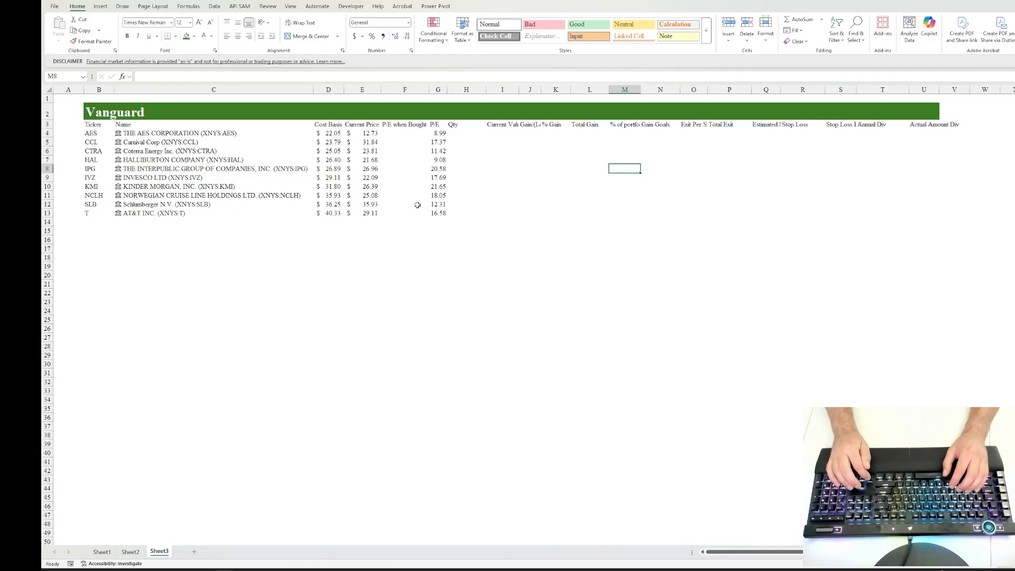
Step: Delete the entire P/E when Bought column F
{"action": "key", "text": "Left"}
{"action": "key", "text": "Left"}
{"action": "key", "text": "Left"}
{"action": "key", "text": "Left"}
{"action": "key", "text": "Left"}
{"action": "key", "text": "Left"}
{"action": "key", "text": "Left"}
{"action": "key", "text": "Left"}
{"action": "key", "text": "Up"}
{"action": "key", "text": "Up"}
{"action": "key", "text": "Up"}
{"action": "key", "text": "Up"}
{"action": "key", "text": "Up"}
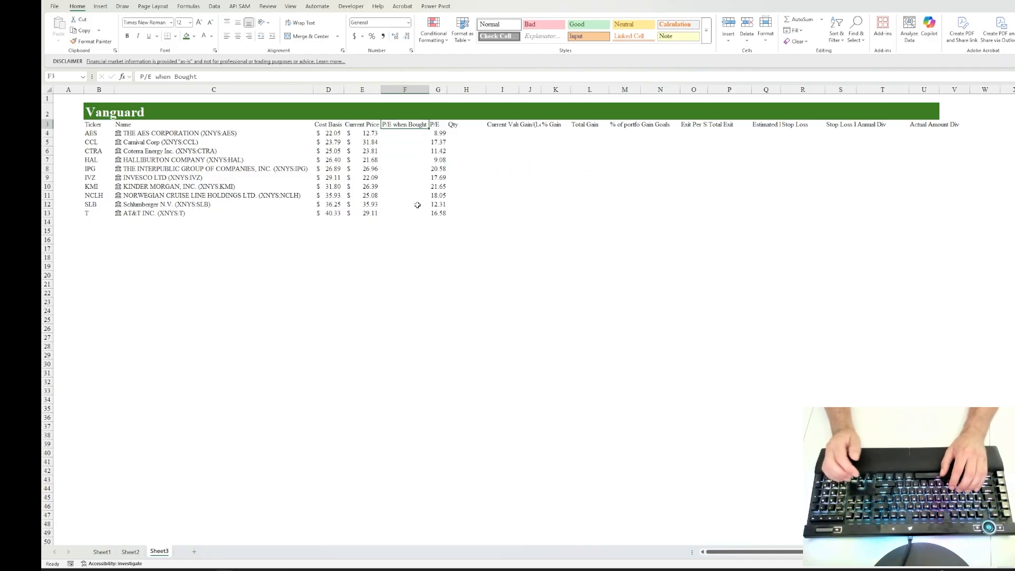
{"action": "key", "text": "ctrl+minus"}
{"action": "key", "text": "Escape"}
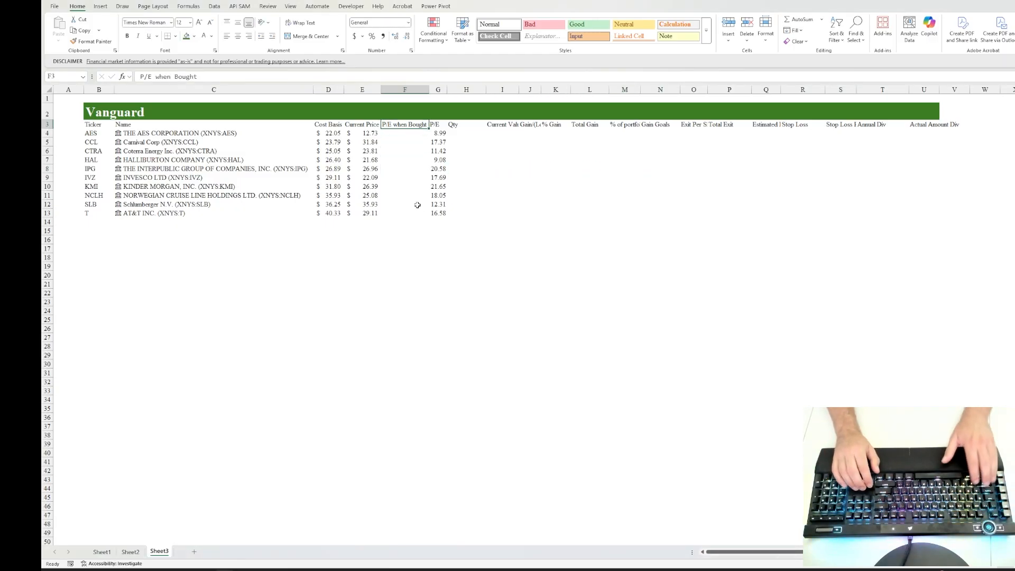
{"action": "key", "text": "Up"}
{"action": "key", "text": "Down"}
{"action": "key", "text": "ctrl+space"}
{"action": "key", "text": "ctrl+minus"}
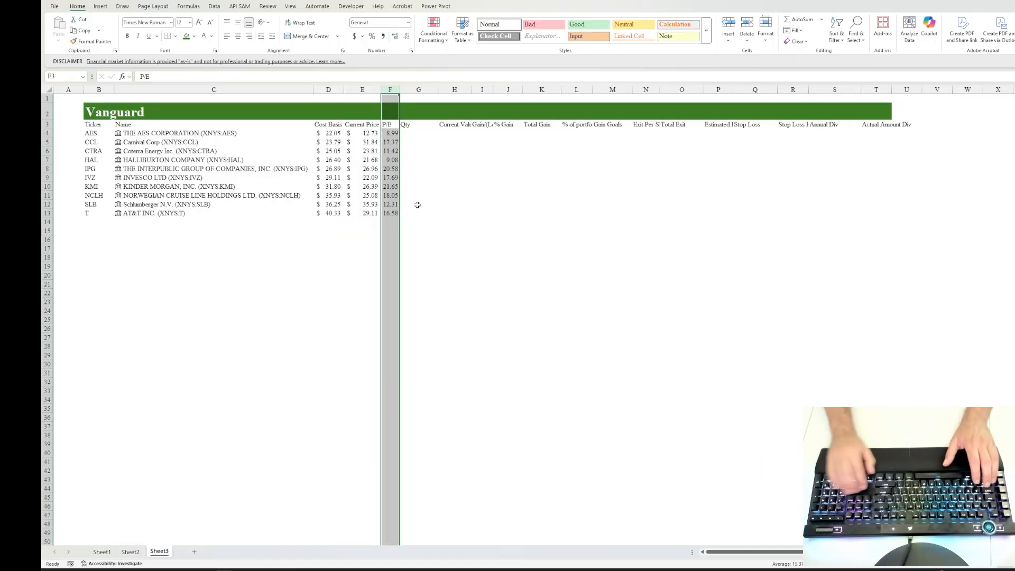
{"action": "key", "text": "Right"}
{"action": "key", "text": "Down"}
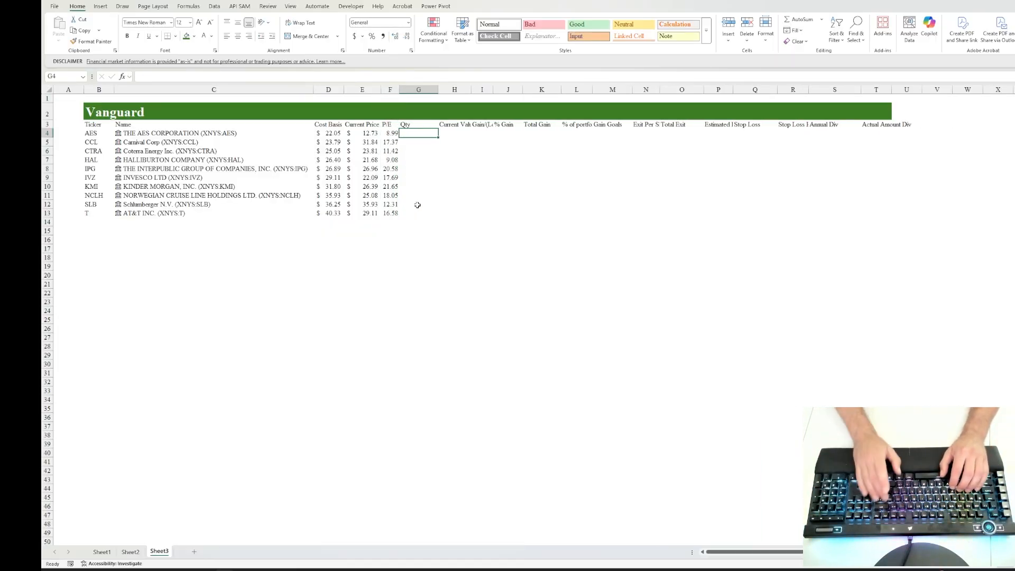
{"action": "type", "text": "=rand"}
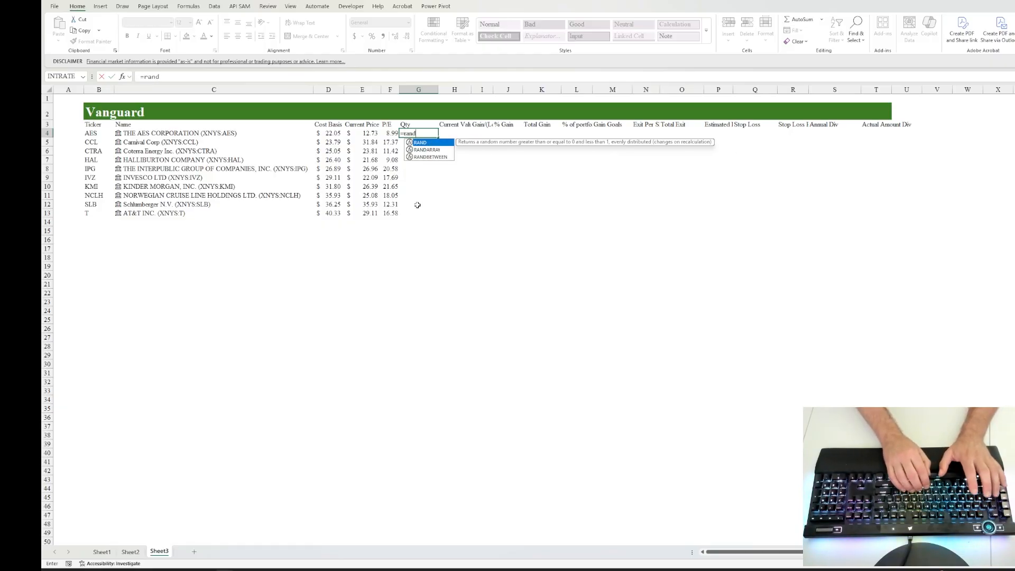
{"action": "key", "text": "Down"}
{"action": "key", "text": "Down"}
{"action": "key", "text": "Tab"}
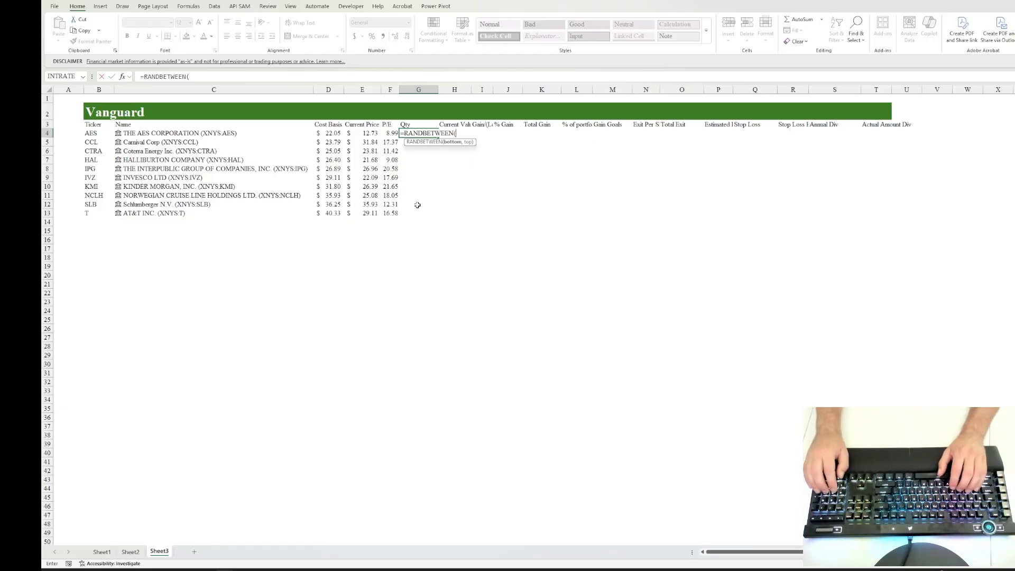
{"action": "key", "text": "Escape"}
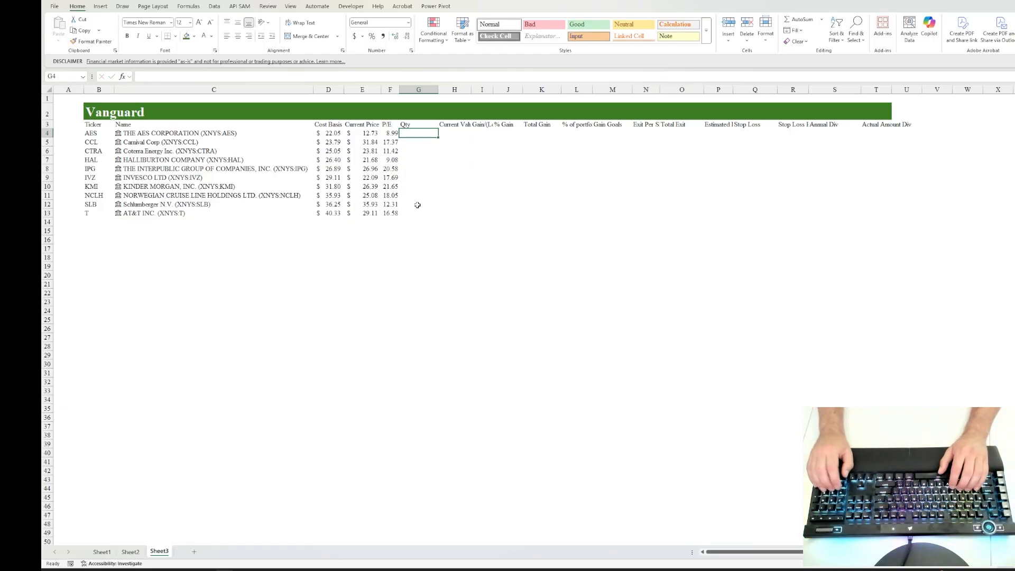
Step: Enter a quantity of 1 for every stock in G4 through G13
{"action": "type", "text": "1"}
{"action": "key", "text": "shift+Down"}
{"action": "key", "text": "shift+Down"}
{"action": "key", "text": "shift+Down"}
{"action": "key", "text": "shift+Down"}
{"action": "key", "text": "shift+Down"}
{"action": "key", "text": "shift+Down"}
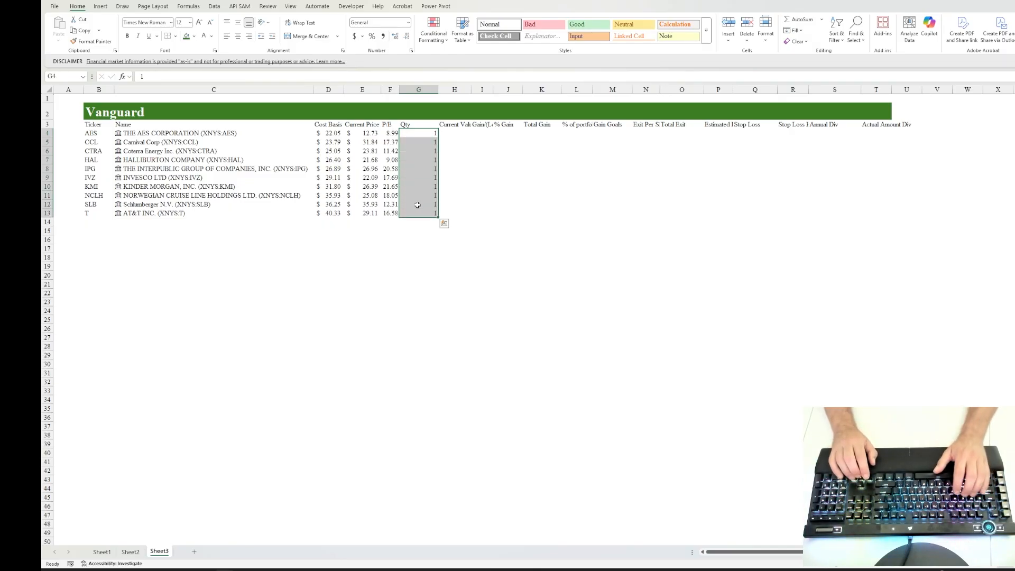
Step: Enter the formula =G4*E4 in H4 to calculate the Current Value
{"action": "key", "text": "Right"}
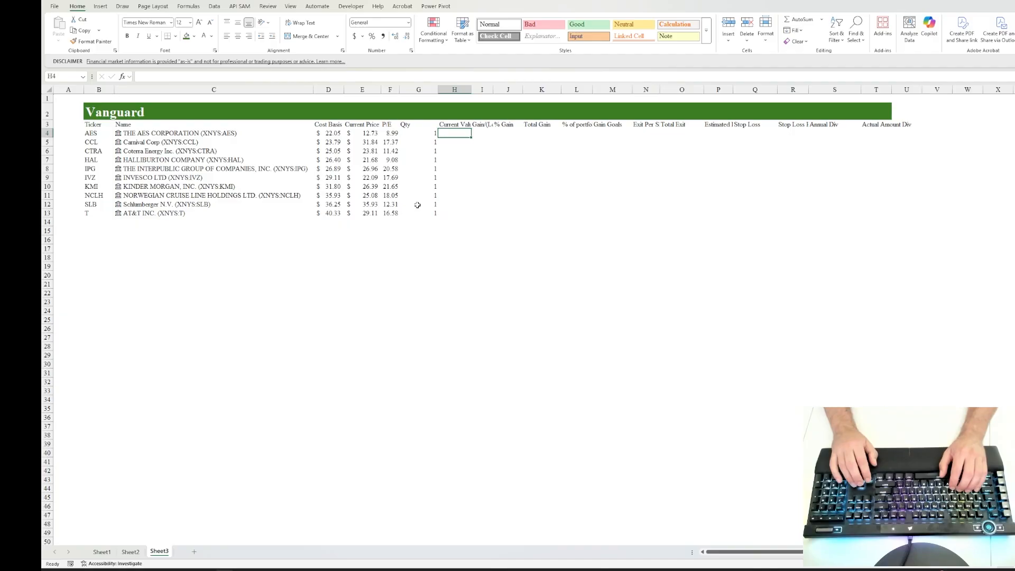
{"action": "type", "text": "="}
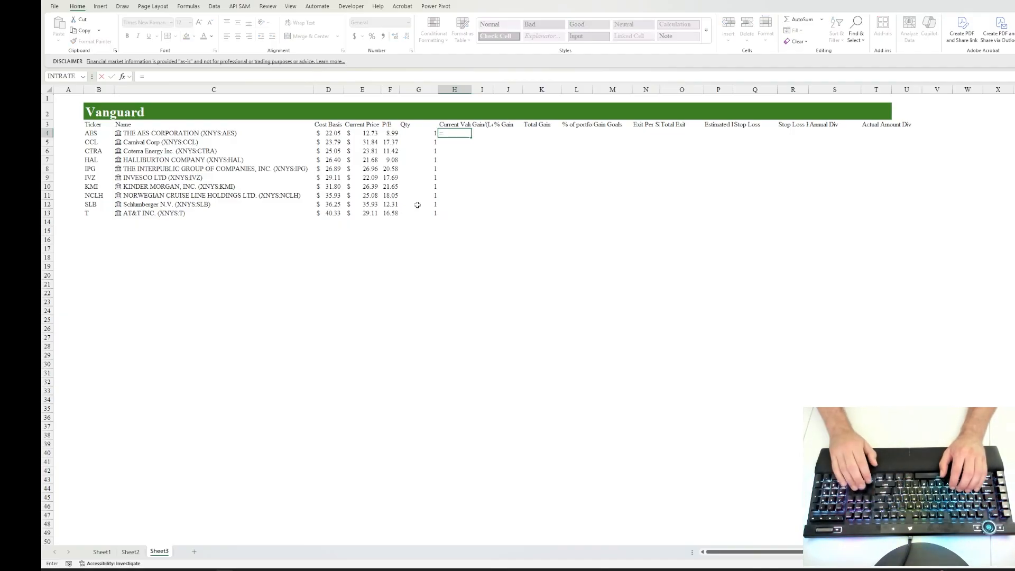
{"action": "key", "text": "Left"}
{"action": "type", "text": "*"}
{"action": "key", "text": "Left"}
{"action": "key", "text": "Left"}
{"action": "key", "text": "Left"}
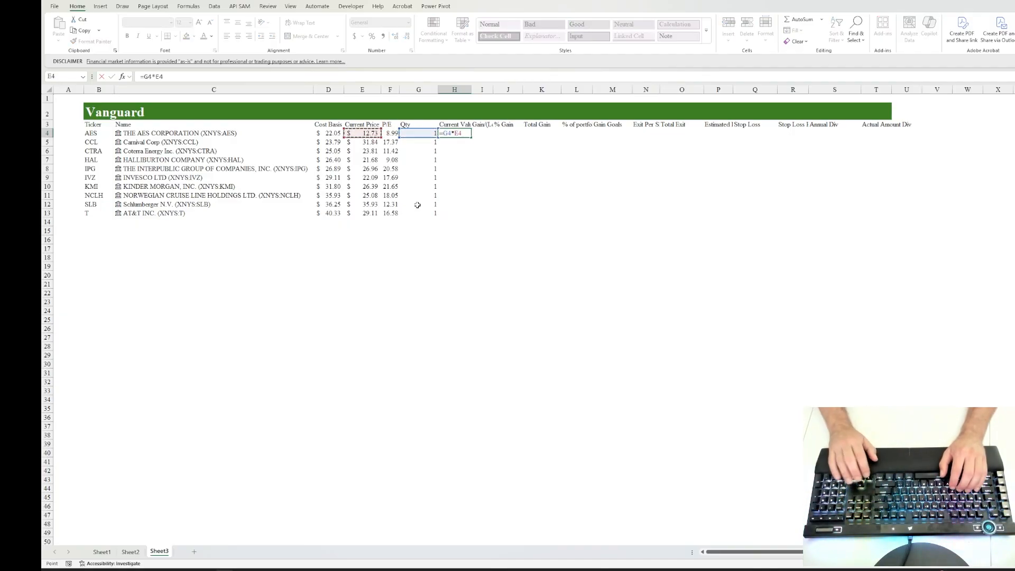
{"action": "key", "text": "Return"}
Step: Fill the Current Value formula from H4 down through H13
{"action": "key", "text": "shift+Down"}
{"action": "key", "text": "shift+Down"}
{"action": "key", "text": "shift+Down"}
{"action": "key", "text": "shift+Down"}
{"action": "key", "text": "shift+Down"}
{"action": "key", "text": "shift+Down"}
{"action": "key", "text": "shift+Down"}
{"action": "key", "text": "shift+Down"}
{"action": "key", "text": "shift+Down"}
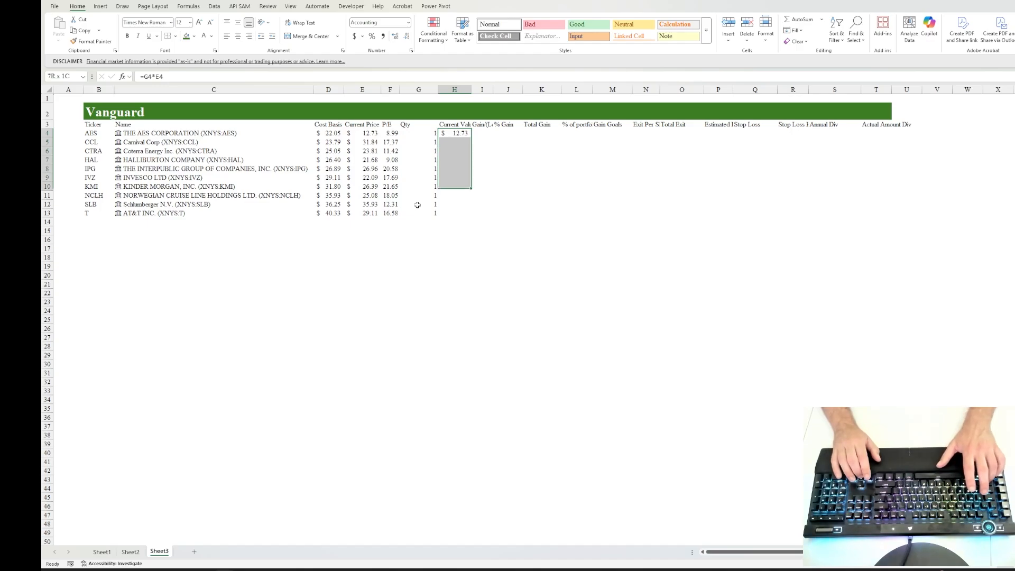
{"action": "key", "text": "ctrl+d"}
Step: AutoFit columns D through T to their row 3 headings
{"action": "key", "text": "Up"}
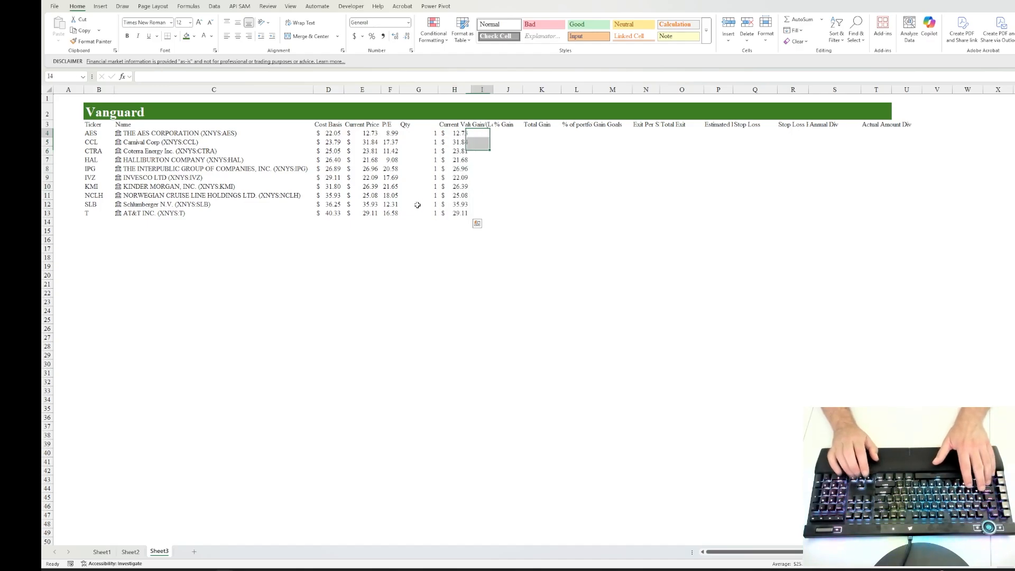
{"action": "key", "text": "Left"}
{"action": "key", "text": "Left"}
{"action": "key", "text": "Left"}
{"action": "key", "text": "Left"}
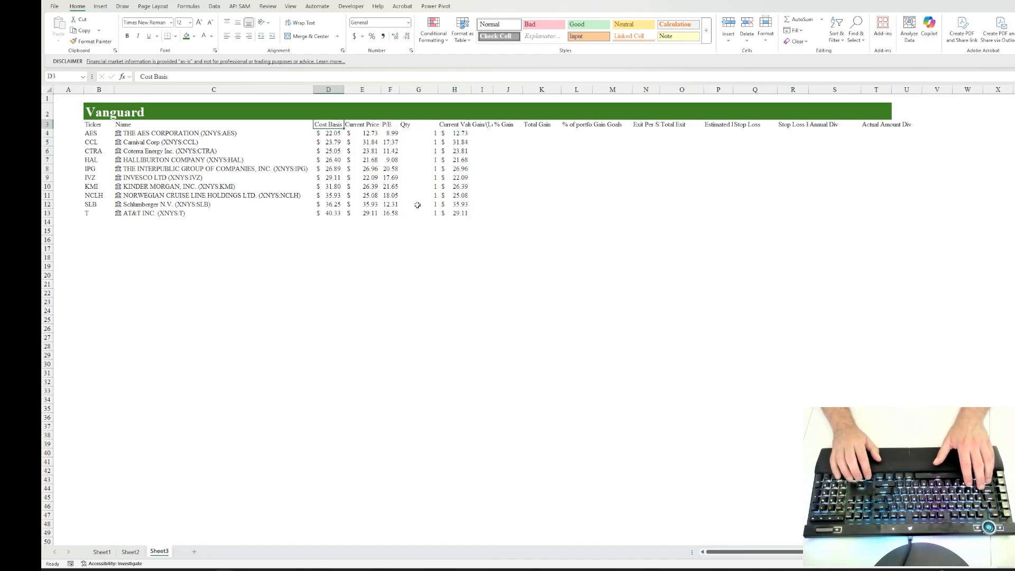
{"action": "key", "text": "ctrl+shift+Right"}
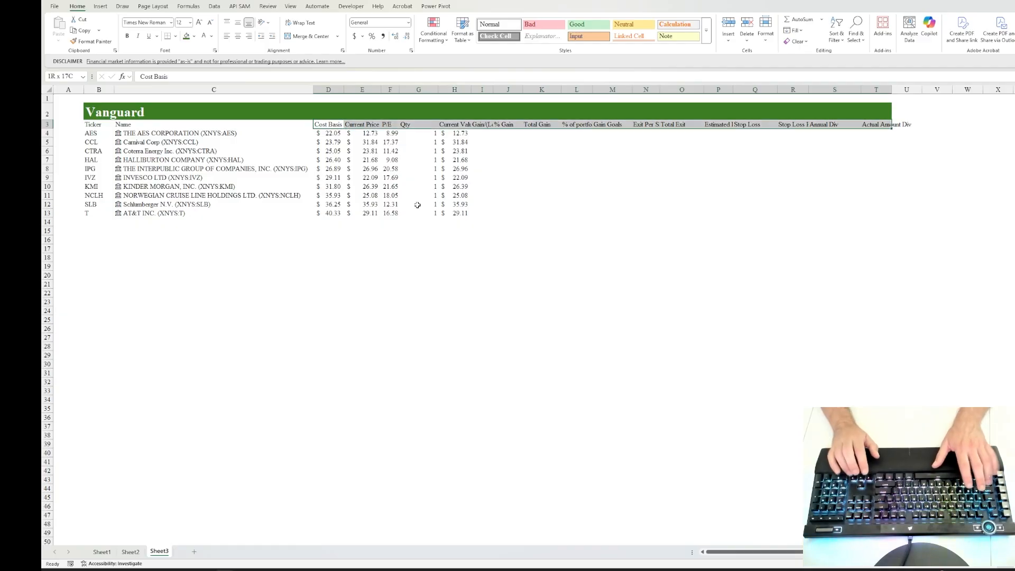
{"action": "key", "text": "alt+h"}
{"action": "key", "text": "o"}
{"action": "key", "text": "i"}
{"action": "key", "text": "Right"}
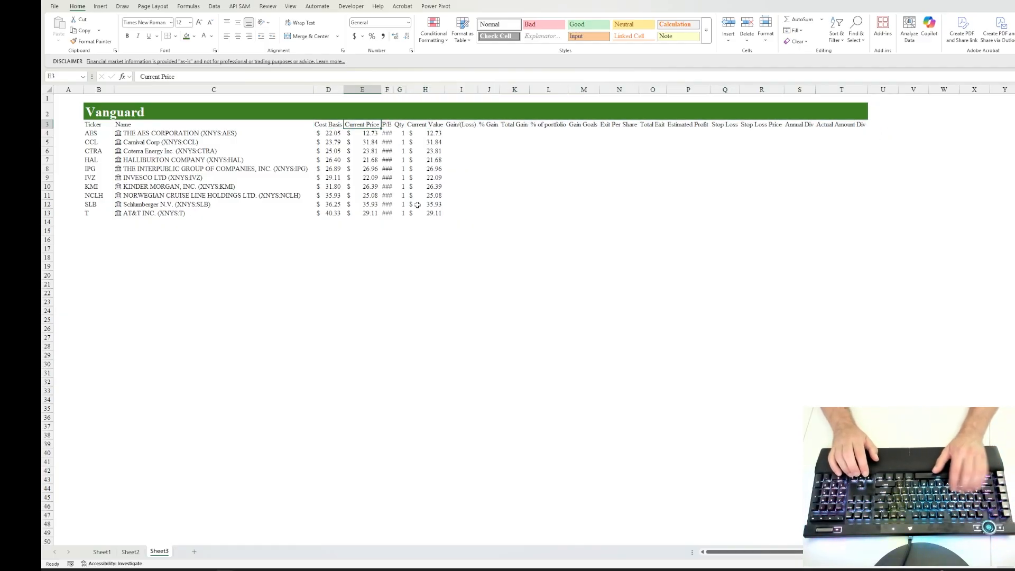
Step: AutoFit columns D through T using both the headings and the stock rows below them
{"action": "key", "text": "Left"}
{"action": "key", "text": "ctrl+shift+Right"}
{"action": "key", "text": "shift+Down"}
{"action": "key", "text": "shift+Down"}
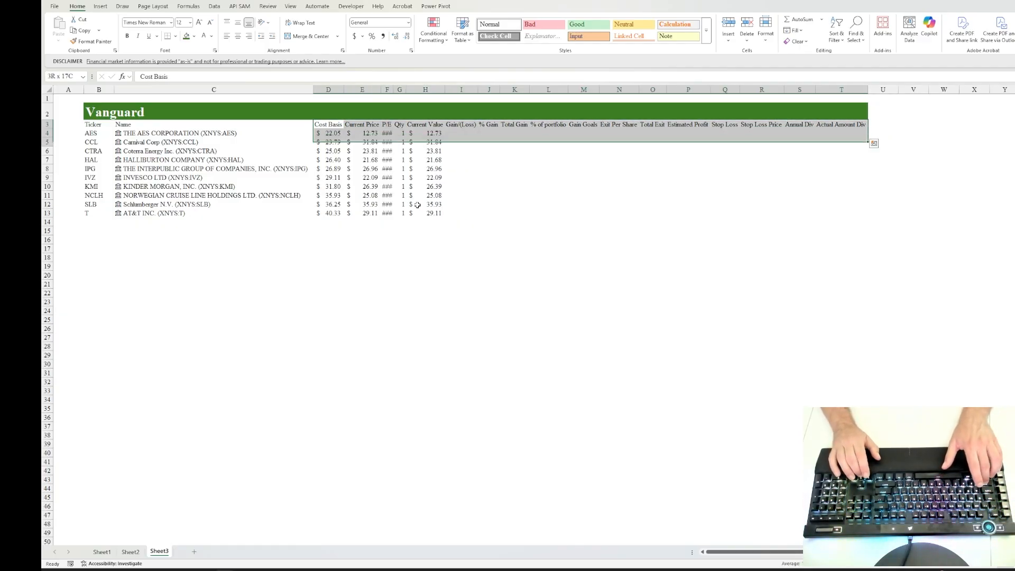
{"action": "key", "text": "shift+Down"}
{"action": "key", "text": "shift+Down"}
{"action": "key", "text": "shift+Down"}
{"action": "key", "text": "shift+Down"}
{"action": "key", "text": "shift+Down"}
{"action": "key", "text": "shift+Down"}
{"action": "key", "text": "shift+Down"}
{"action": "key", "text": "shift+Down"}
{"action": "key", "text": "alt+h"}
{"action": "key", "text": "o"}
{"action": "key", "text": "i"}
{"action": "key", "text": "Right"}
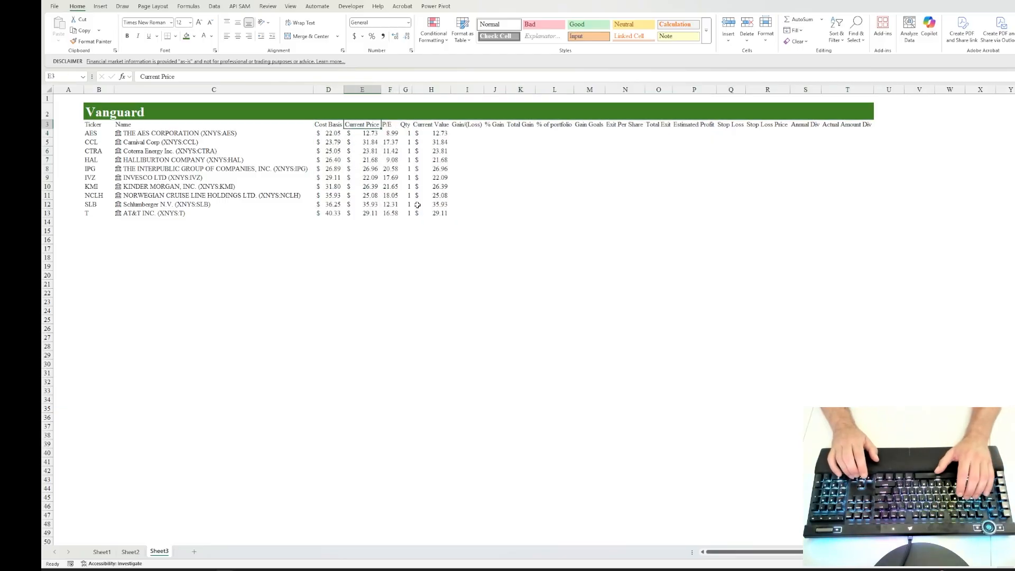
Step: Enter the formula =H4-D4 in I4 to calculate the Gain/(Loss)
{"action": "key", "text": "Right"}
{"action": "key", "text": "Right"}
{"action": "key", "text": "Right"}
{"action": "key", "text": "Right"}
{"action": "key", "text": "Down"}
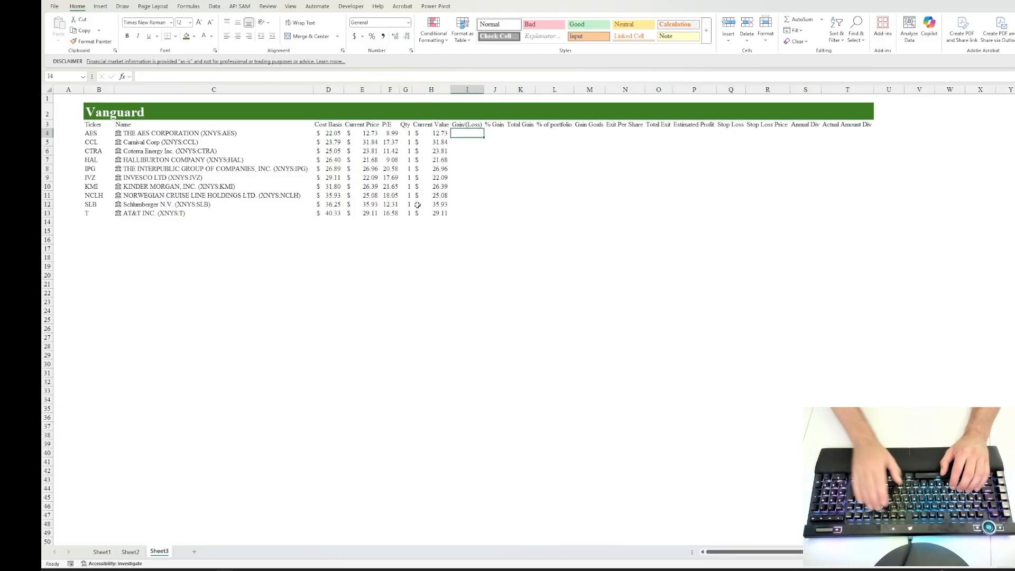
{"action": "type", "text": "="}
{"action": "key", "text": "Left"}
{"action": "type", "text": "-"}
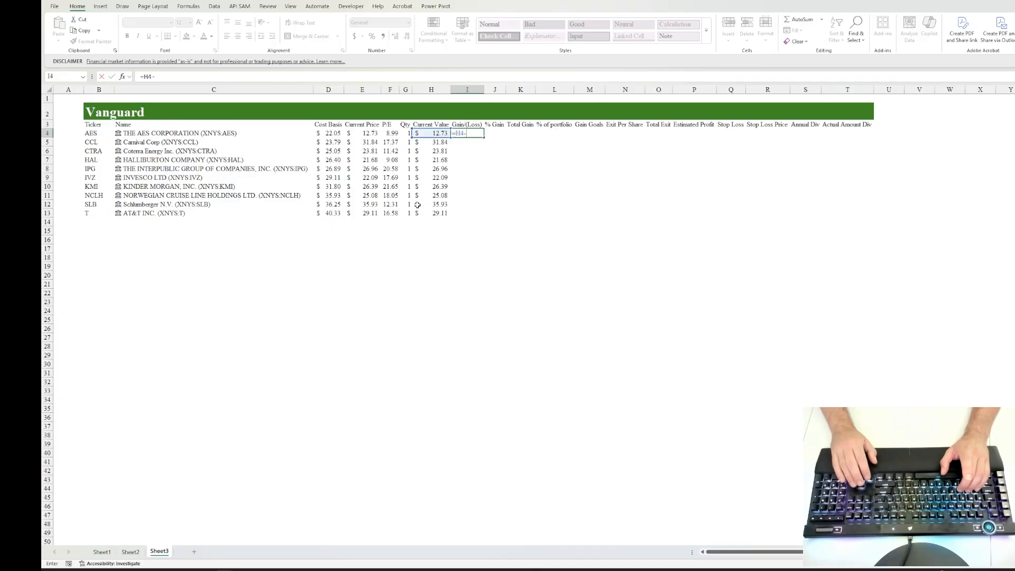
{"action": "key", "text": "Left"}
{"action": "key", "text": "Left"}
{"action": "key", "text": "Left"}
{"action": "key", "text": "Left"}
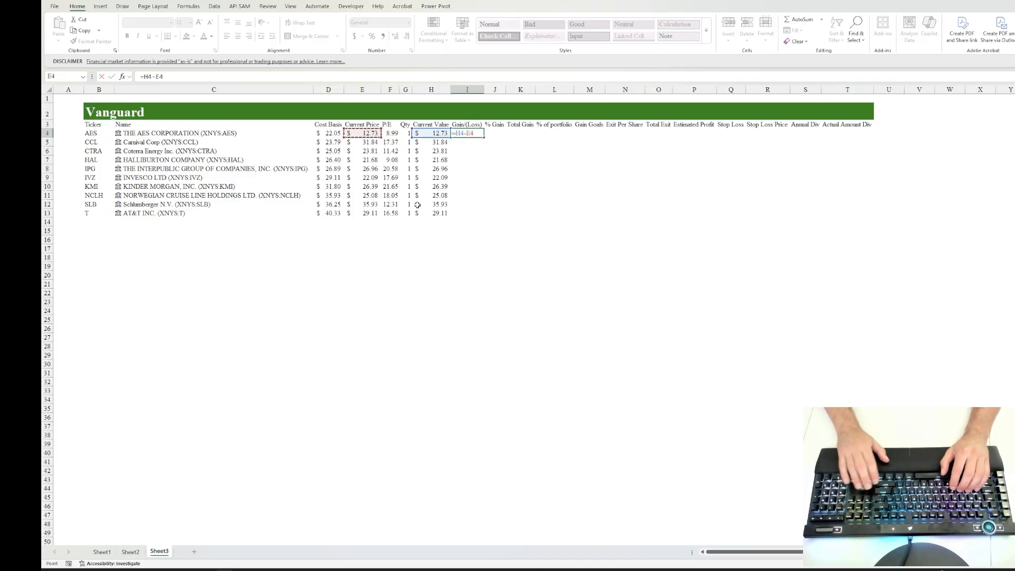
{"action": "key", "text": "Left"}
{"action": "key", "text": "ctrl+Return"}
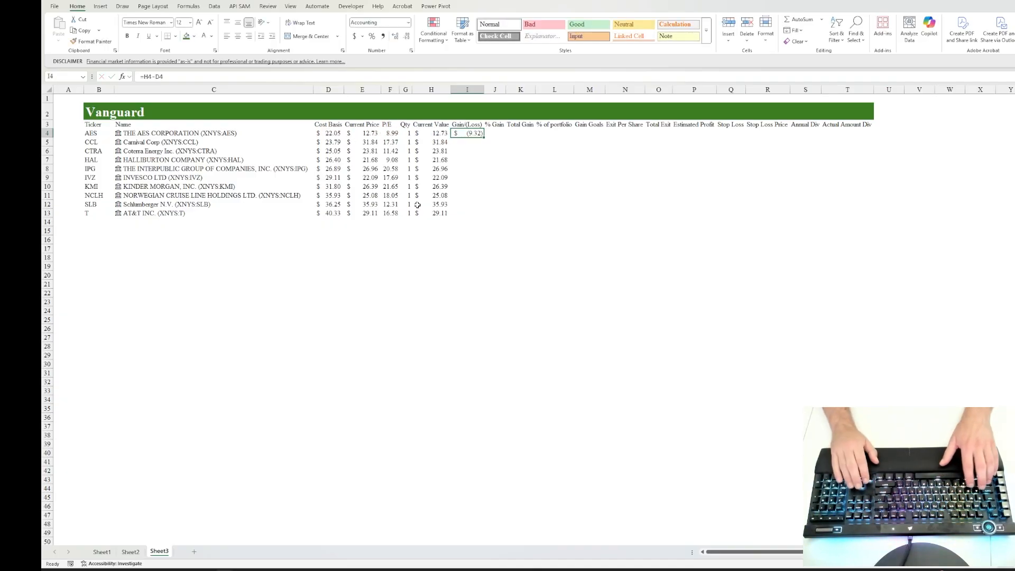
Step: Fill the Gain/(Loss) formula from I4 down through I13
{"action": "key", "text": "shift+Down"}
{"action": "key", "text": "shift+Down"}
{"action": "key", "text": "shift+Down"}
{"action": "key", "text": "shift+Down"}
{"action": "key", "text": "shift+Down"}
{"action": "key", "text": "shift+Down"}
{"action": "key", "text": "shift+Down"}
{"action": "key", "text": "shift+Down"}
{"action": "key", "text": "shift+Down"}
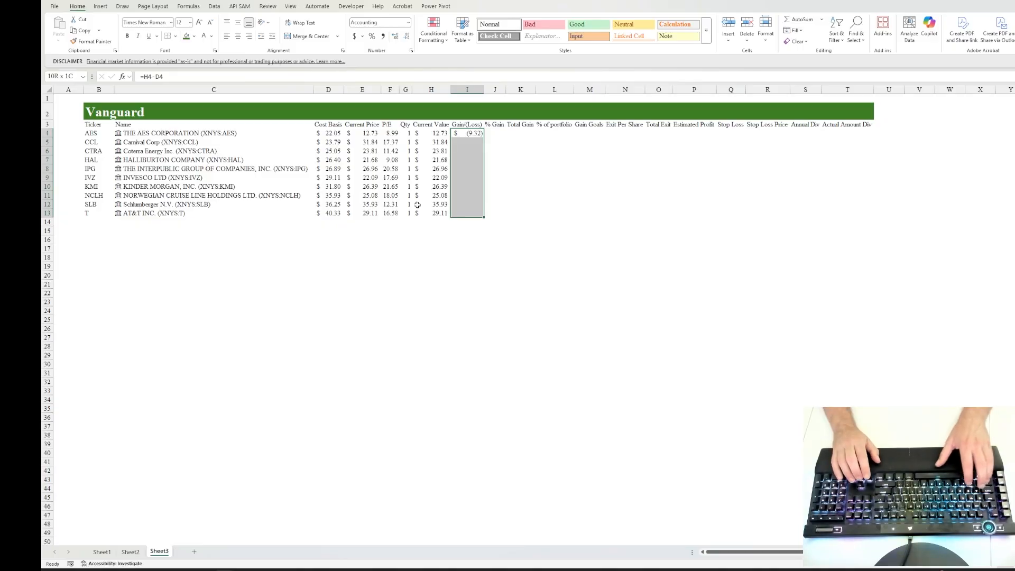
{"action": "key", "text": "ctrl+d"}
Step: Enter the formula =(E4-D4)/D4 in J4 to calculate the % Gain for AES
{"action": "key", "text": "Right"}
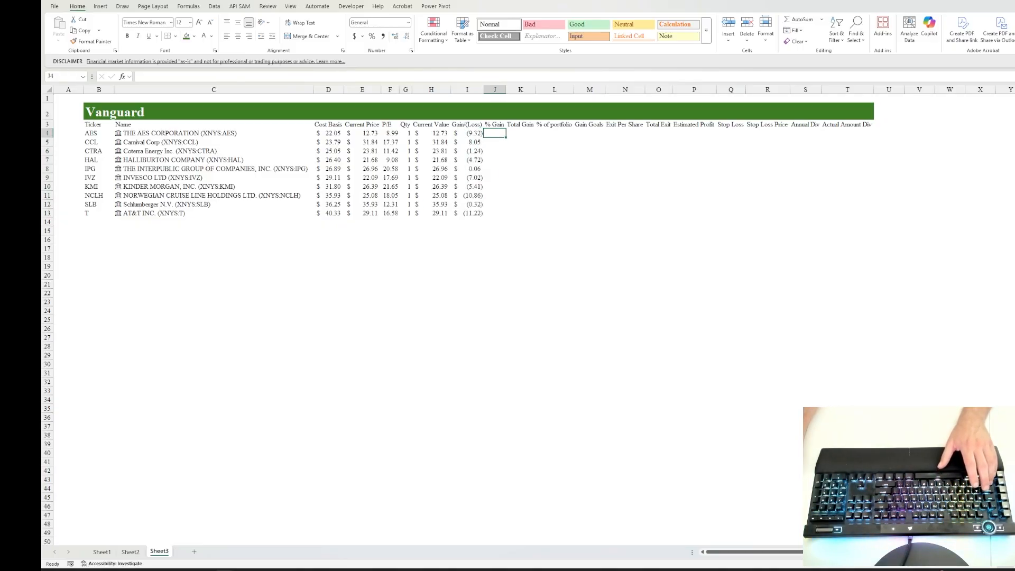
{"action": "type", "text": "="}
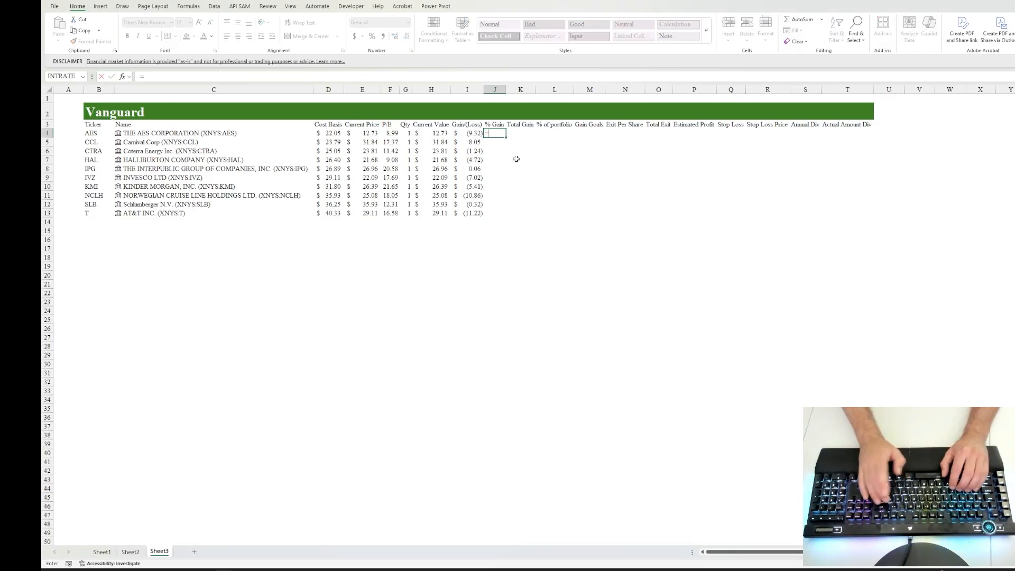
{"action": "type", "text": "("}
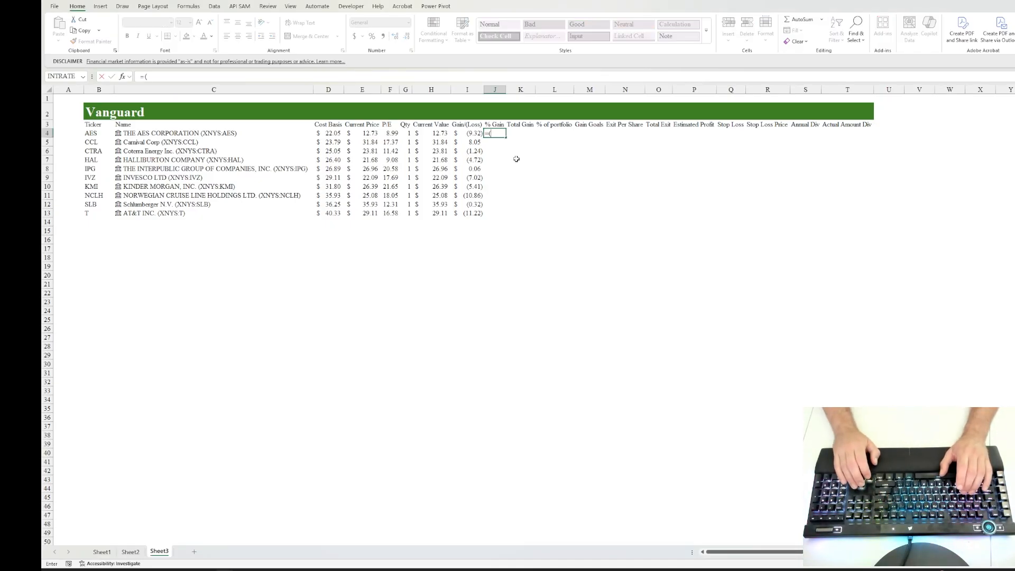
{"action": "key", "text": "Left"}
{"action": "key", "text": "Left"}
{"action": "key", "text": "Left"}
{"action": "key", "text": "Left"}
{"action": "key", "text": "Left"}
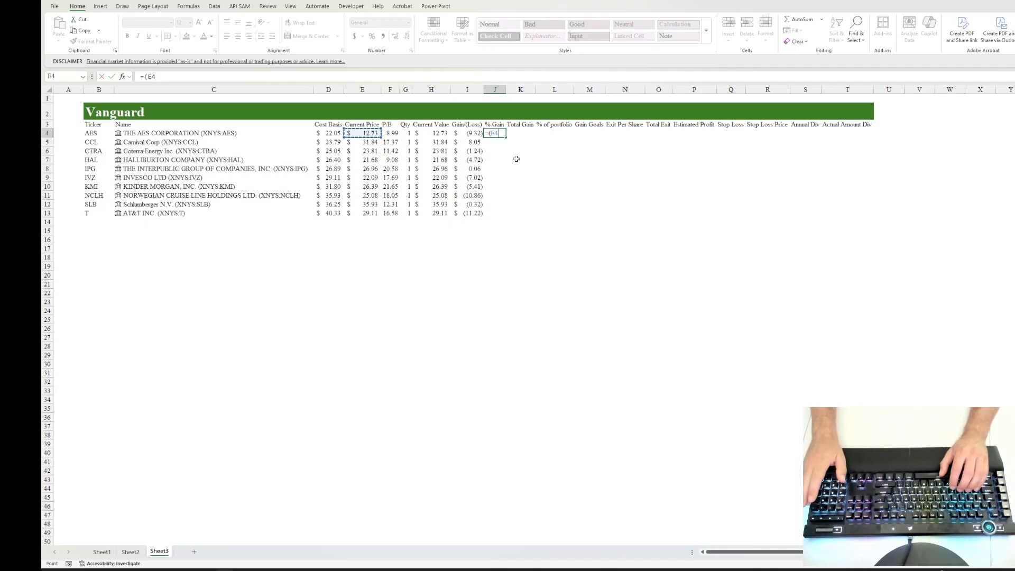
{"action": "type", "text": "-"}
{"action": "key", "text": "Left"}
{"action": "key", "text": "Left"}
{"action": "key", "text": "Left"}
{"action": "key", "text": "Left"}
{"action": "key", "text": "Left"}
{"action": "key", "text": "Left"}
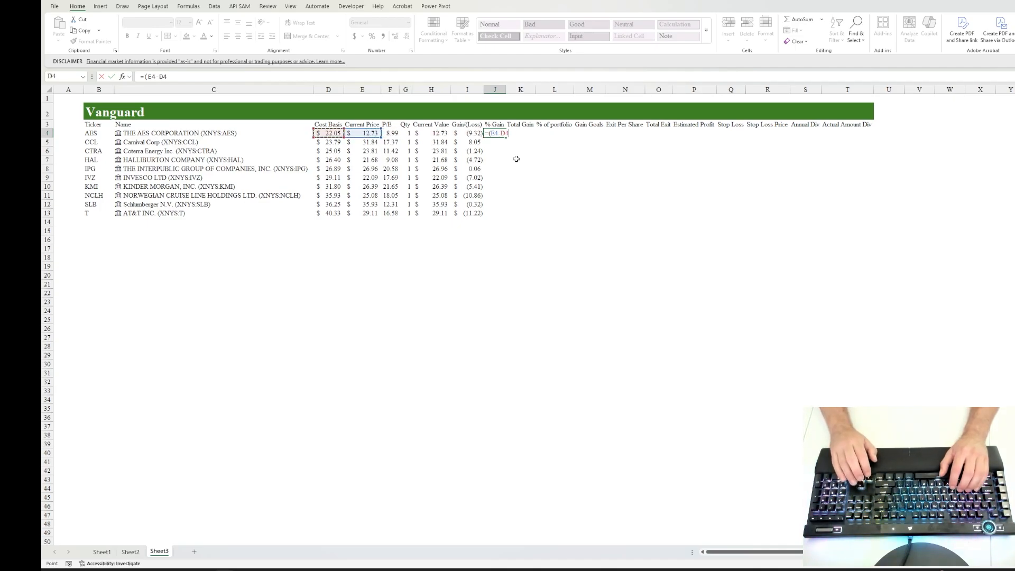
{"action": "type", "text": ")"}
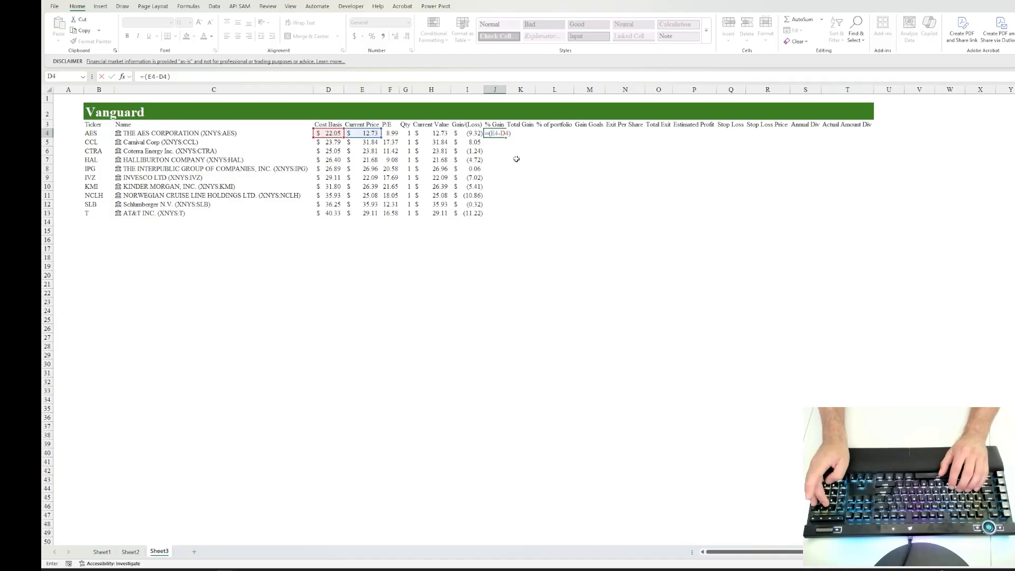
{"action": "type", "text": "/"}
{"action": "key", "text": "Left"}
{"action": "key", "text": "Left"}
{"action": "key", "text": "Left"}
{"action": "key", "text": "Left"}
{"action": "key", "text": "Left"}
{"action": "key", "text": "Left"}
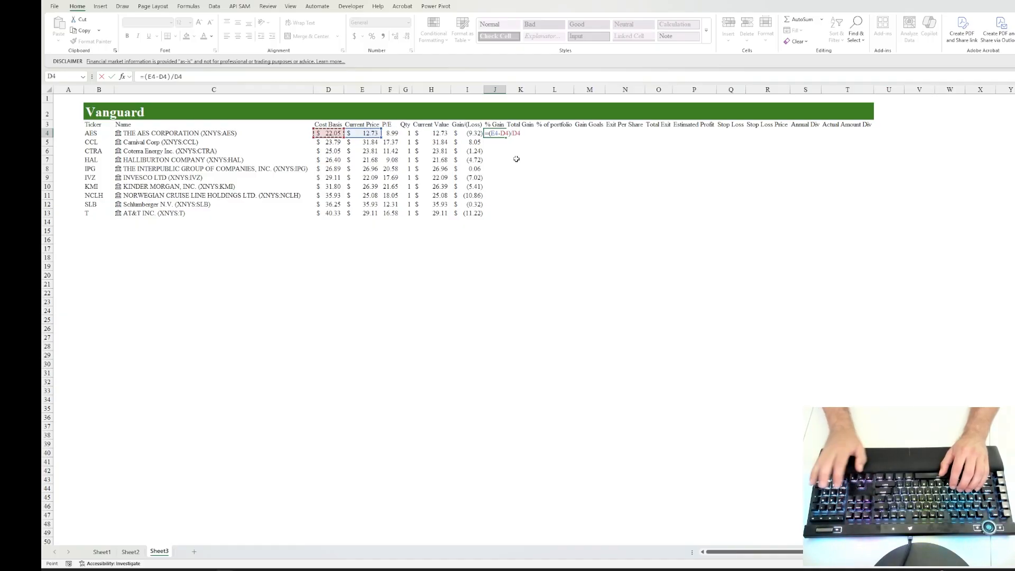
{"action": "key", "text": "Return"}
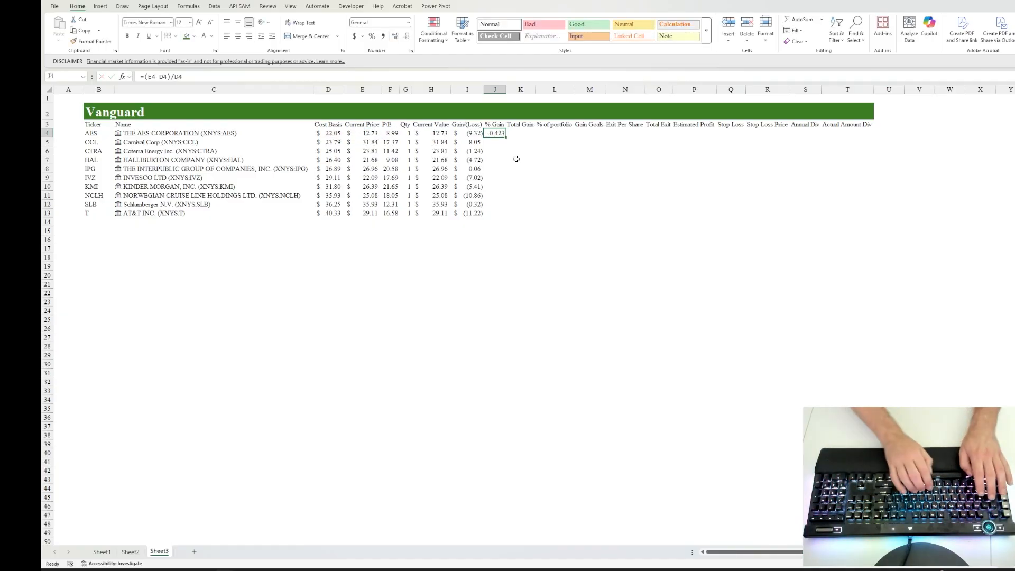
Step: Format the % Gain result in J4 as a percentage with two decimal places
{"action": "key", "text": "alt"}
{"action": "type", "text": "hnp"}
{"action": "key", "text": "Return"}
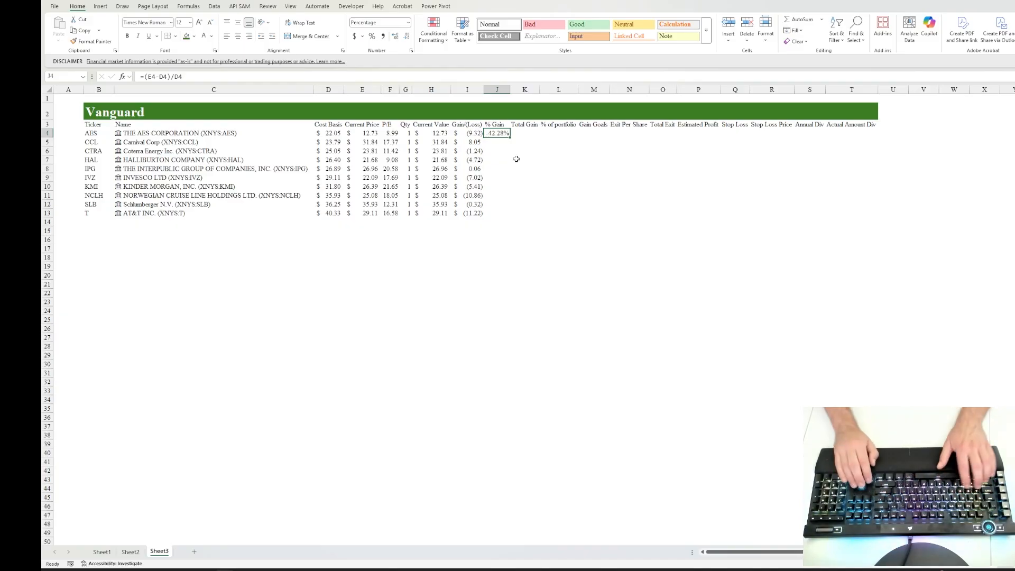
Step: Fill the % Gain formula from J4 down through J13
{"action": "key", "text": "shift+Down"}
{"action": "key", "text": "shift+Down"}
{"action": "key", "text": "shift+Down"}
{"action": "key", "text": "shift+Down"}
{"action": "key", "text": "shift+Down"}
{"action": "key", "text": "shift+Down"}
{"action": "key", "text": "shift+Down"}
{"action": "key", "text": "shift+Down"}
{"action": "key", "text": "shift+Down"}
{"action": "key", "text": "shift+Down"}
{"action": "key", "text": "shift+Up"}
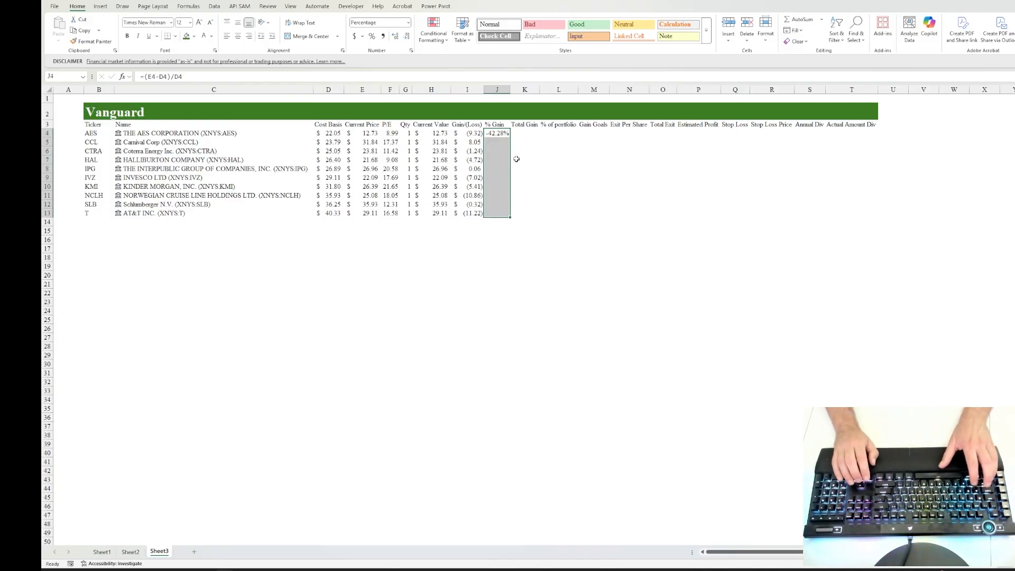
{"action": "key", "text": "ctrl+d"}
Step: Enter the formula =(E4*G4)-(D4*G4) in K4 to calculate the Total Gain from current price, cost basis and quantity
{"action": "key", "text": "Right"}
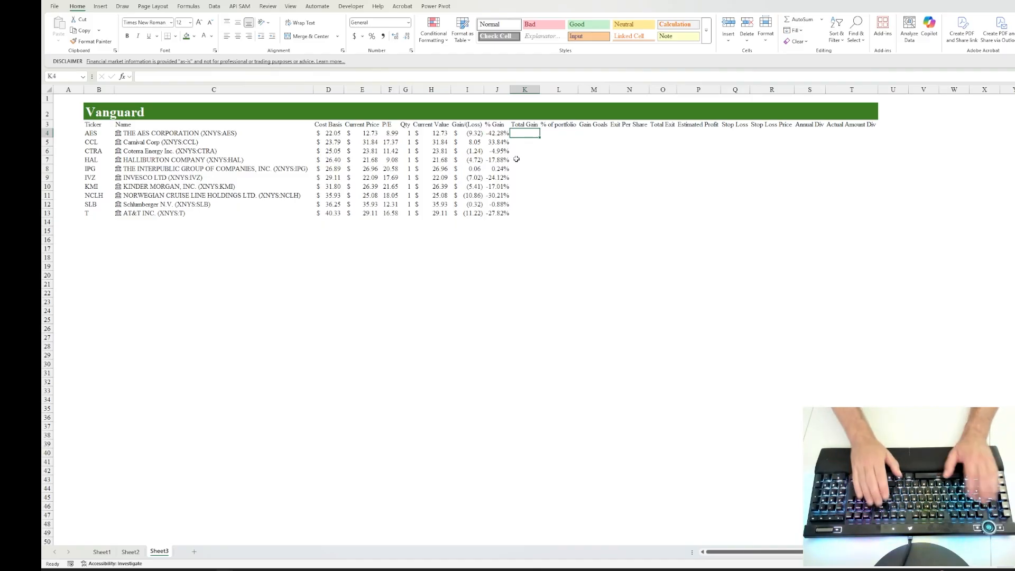
{"action": "type", "text": "=("}
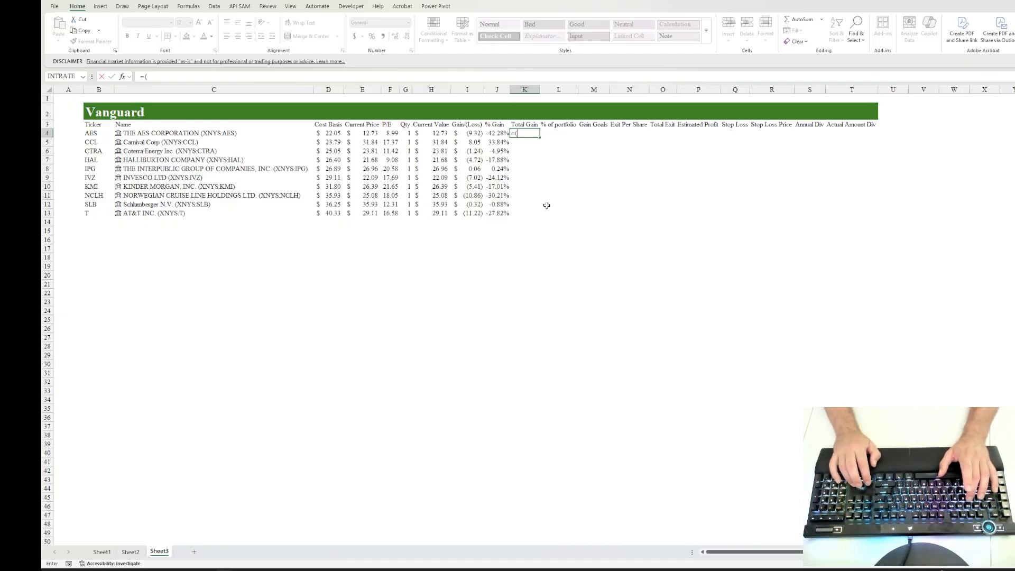
{"action": "key", "text": "Left"}
{"action": "key", "text": "Left"}
{"action": "key", "text": "Left"}
{"action": "key", "text": "Left"}
{"action": "key", "text": "Left"}
{"action": "key", "text": "Left"}
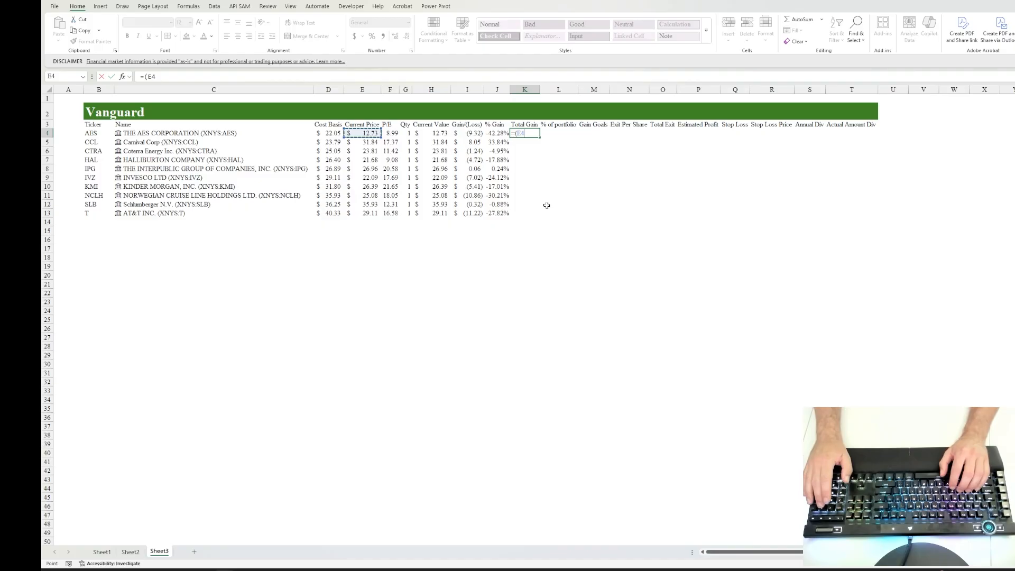
{"action": "type", "text": "*"}
{"action": "key", "text": "Left"}
{"action": "key", "text": "Left"}
{"action": "key", "text": "Left"}
{"action": "key", "text": "Left"}
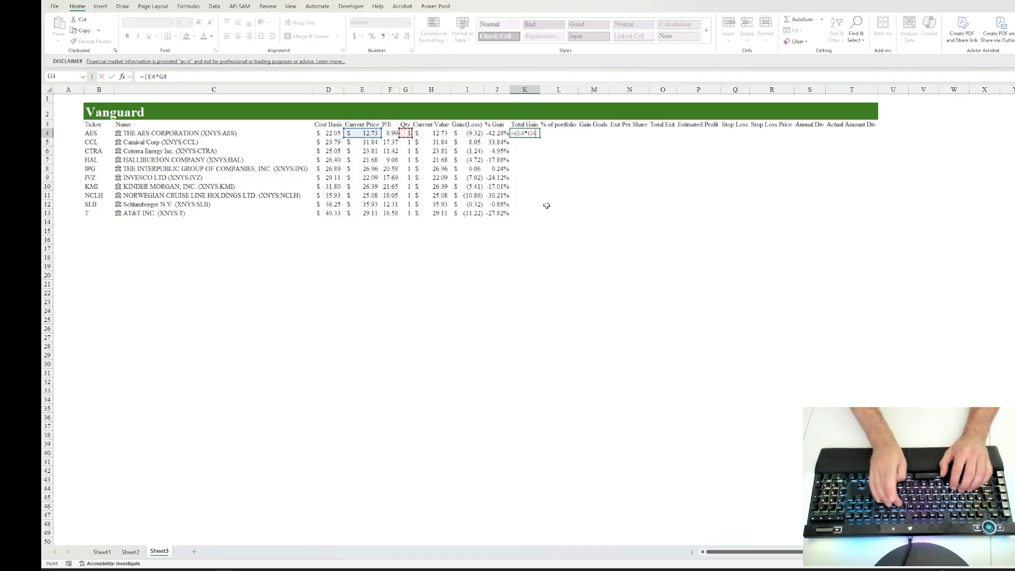
{"action": "type", "text": ")"}
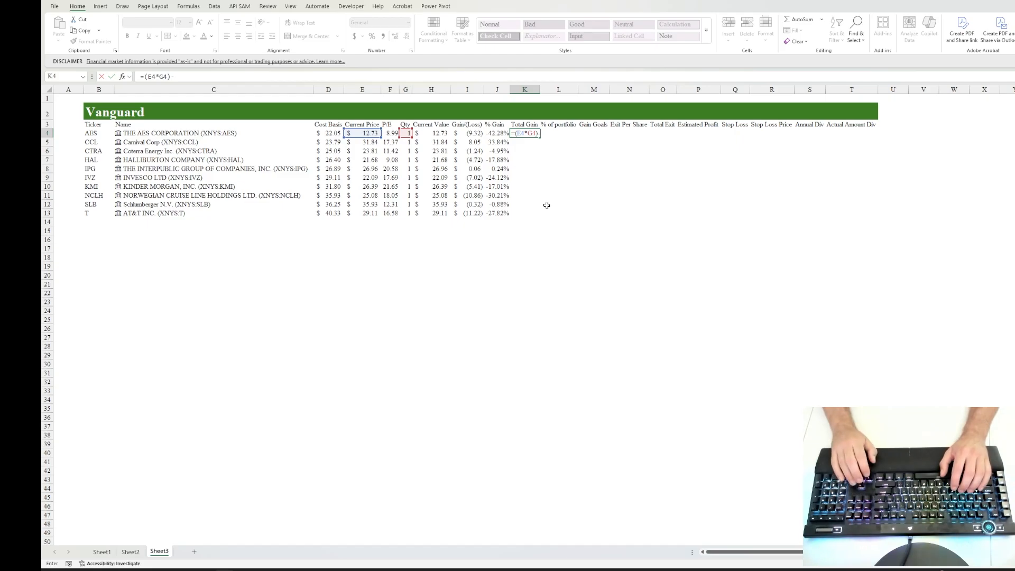
{"action": "type", "text": "-"}
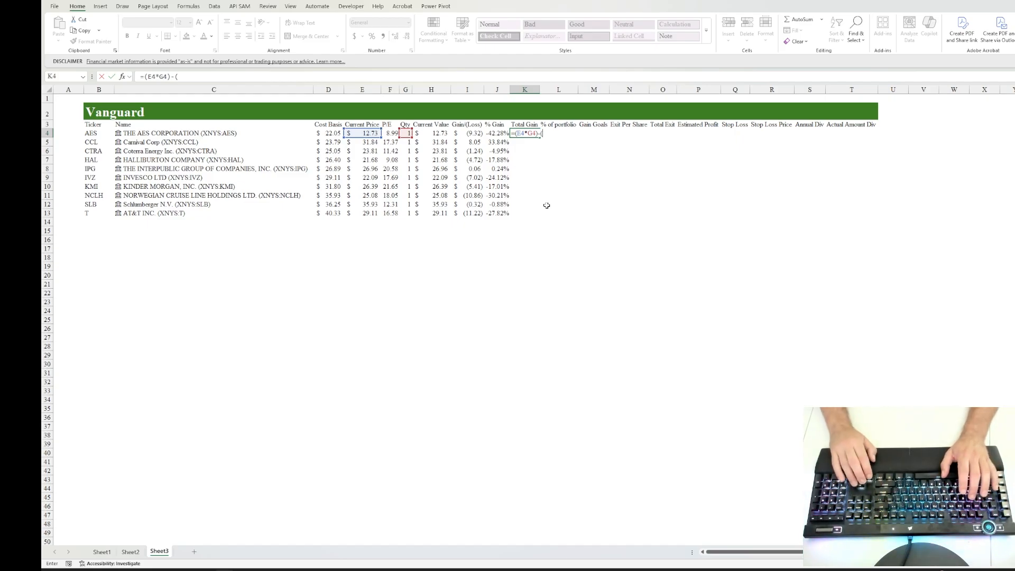
{"action": "type", "text": "("}
{"action": "key", "text": "Left"}
{"action": "key", "text": "Left"}
{"action": "key", "text": "Left"}
{"action": "key", "text": "Left"}
{"action": "key", "text": "Left"}
{"action": "key", "text": "Left"}
{"action": "key", "text": "Left"}
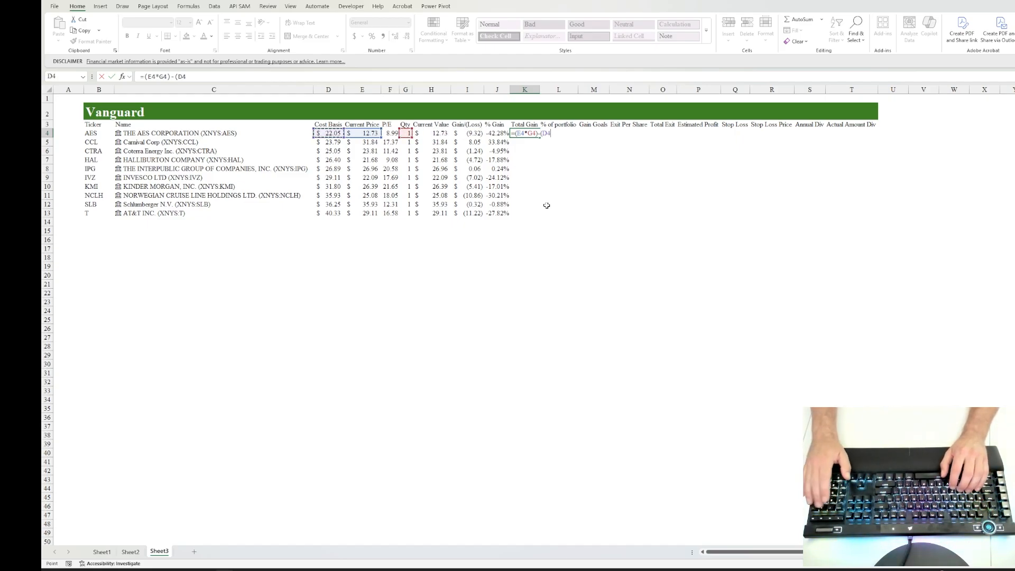
{"action": "type", "text": "*"}
{"action": "key", "text": "Left"}
{"action": "key", "text": "Left"}
{"action": "key", "text": "Left"}
{"action": "key", "text": "Left"}
{"action": "type", "text": ")"}
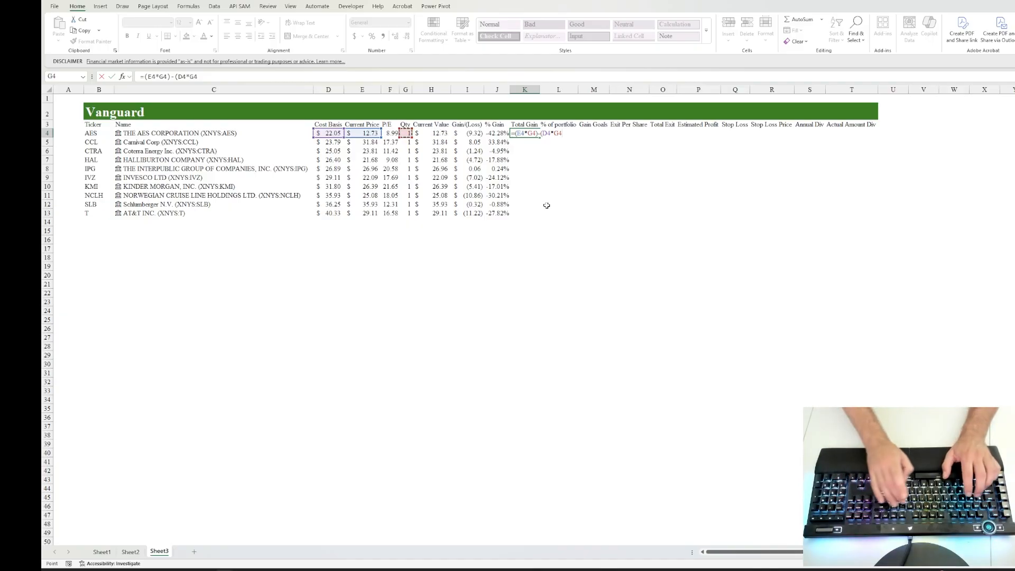
{"action": "key", "text": "ctrl+Return"}
Step: Fill the Total Gain formula from K4 down through K13
{"action": "key", "text": "shift+Down"}
{"action": "key", "text": "shift+Down"}
{"action": "key", "text": "shift+Down"}
{"action": "key", "text": "shift+Down"}
{"action": "key", "text": "shift+Down"}
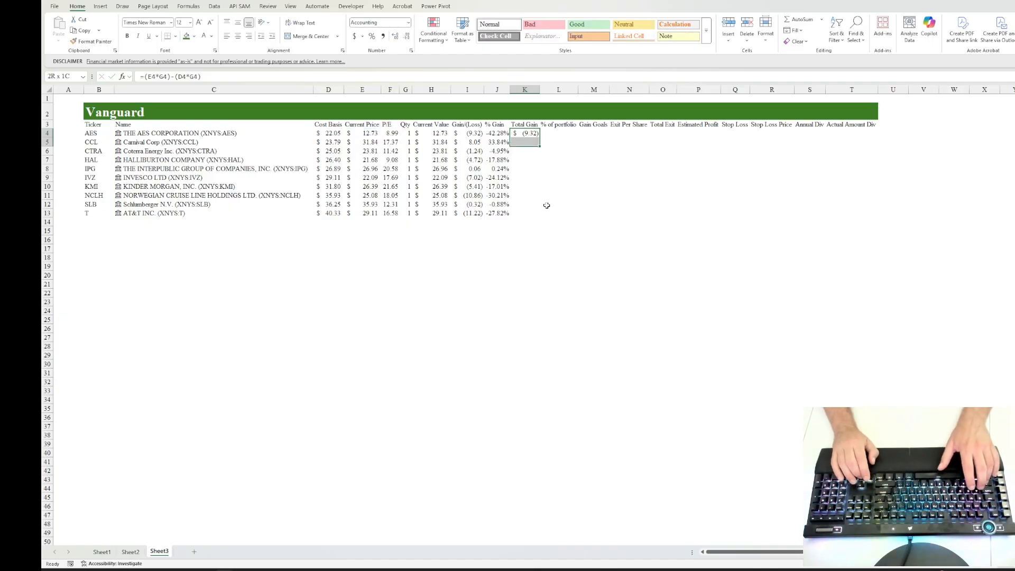
{"action": "key", "text": "shift+Down"}
{"action": "key", "text": "shift+Down"}
{"action": "key", "text": "shift+Down"}
{"action": "key", "text": "shift+Down"}
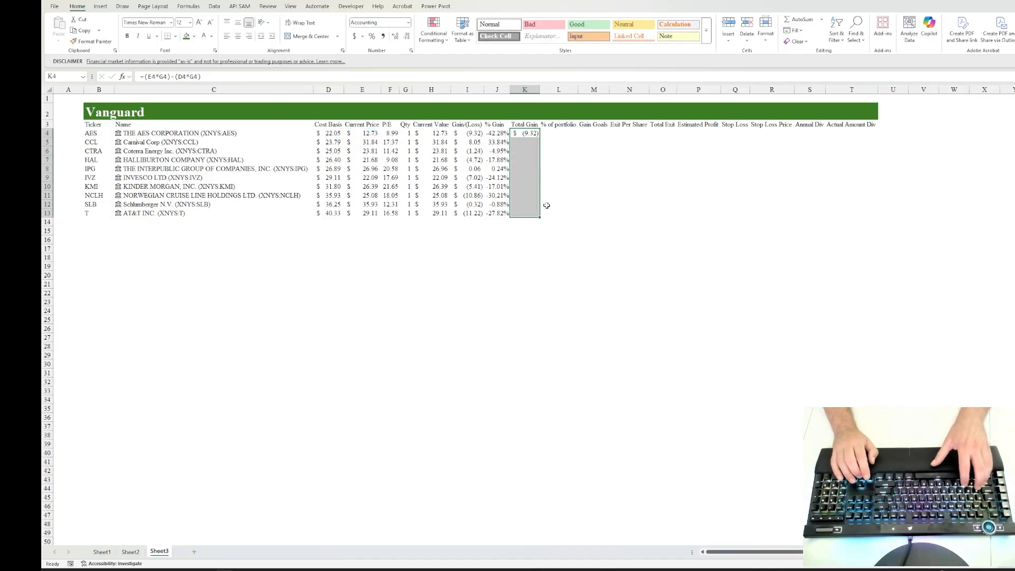
{"action": "key", "text": "ctrl+d"}
Step: Total the Current Value column in H14 with the formula =SUM(H4:H13)
{"action": "key", "text": "Right"}
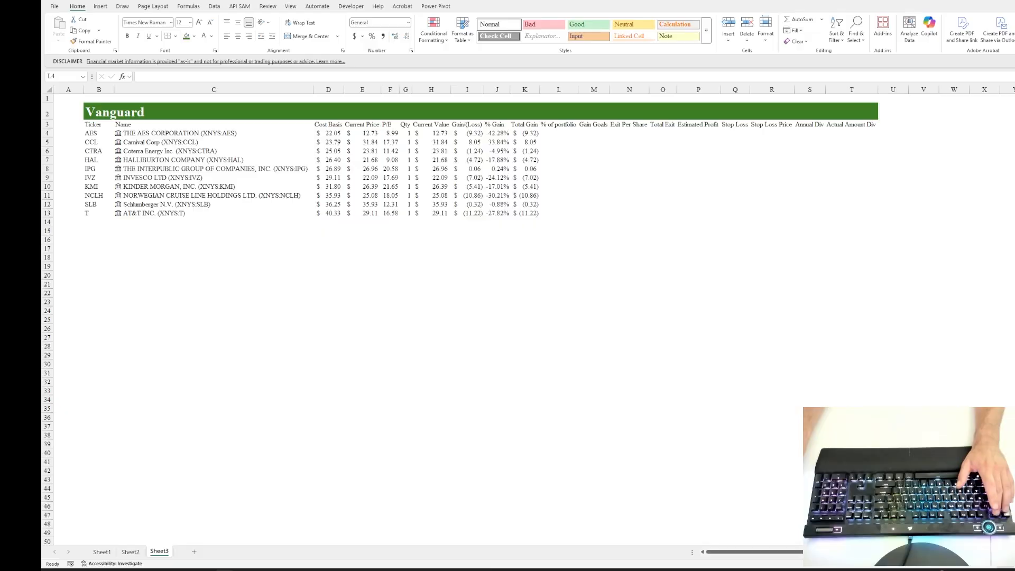
{"action": "left_click", "coordinate": [407, 223]}
{"action": "left_click", "coordinate": [369, 219]}
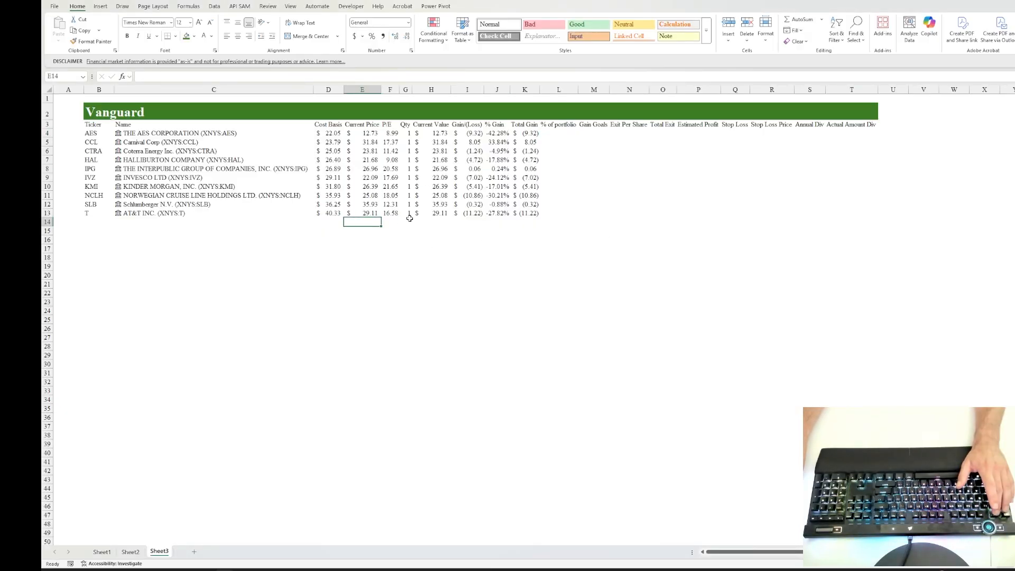
{"action": "left_click", "coordinate": [434, 220]}
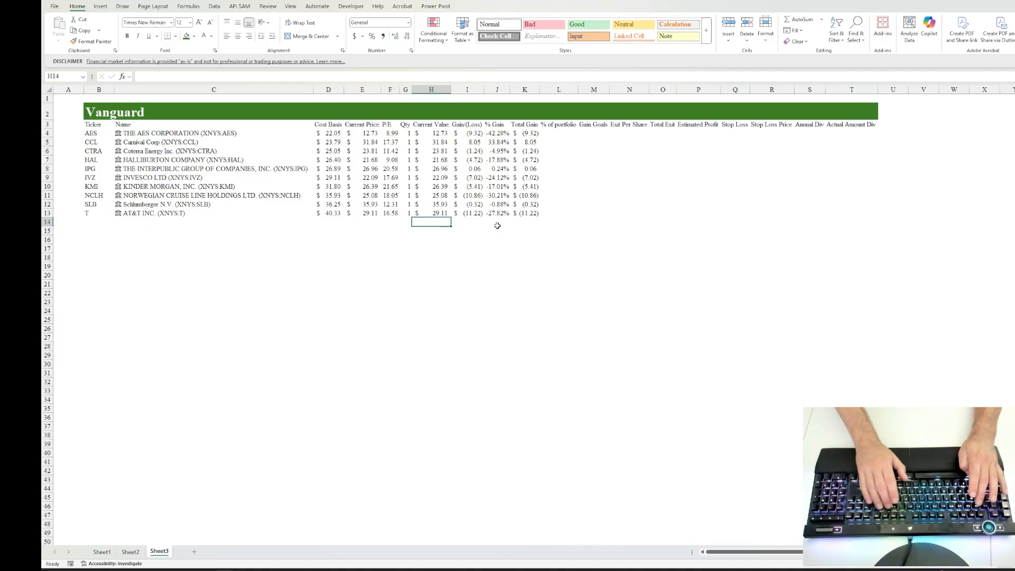
{"action": "key", "text": "alt+equal"}
{"action": "key", "text": "ctrl+Return"}
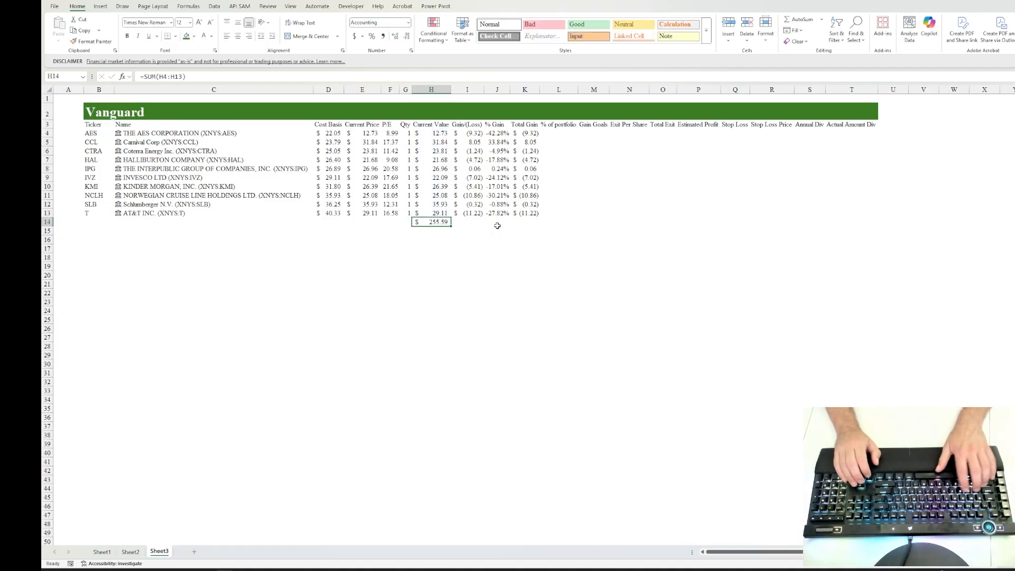
Step: Label C14 as Value of Positions and undo its automatic conversion to a stock so it stays plain text
{"action": "key", "text": "Left"}
{"action": "key", "text": "Left"}
{"action": "key", "text": "Left"}
{"action": "key", "text": "Left"}
{"action": "key", "text": "Left"}
{"action": "key", "text": "Left"}
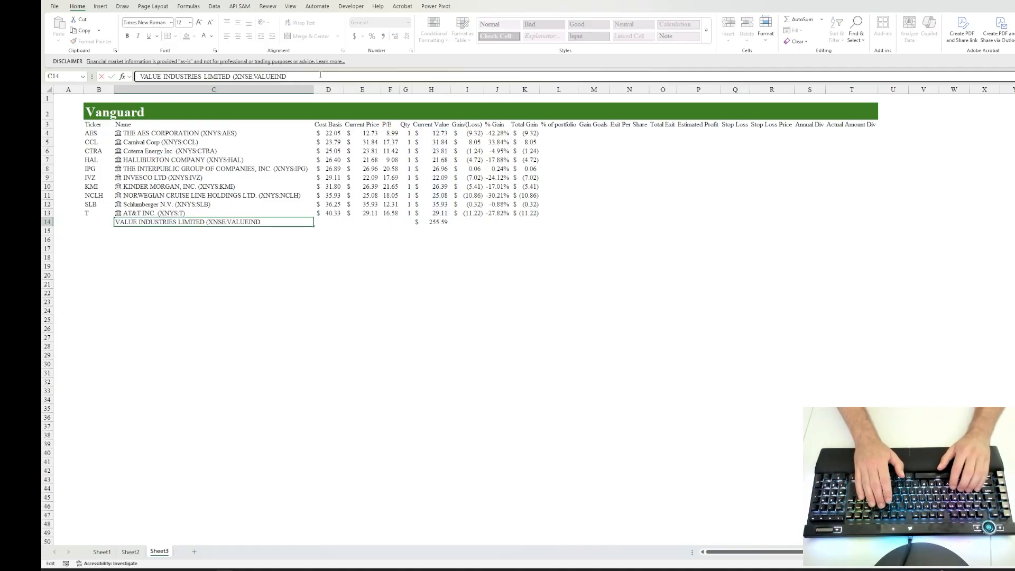
{"action": "key", "text": "BackSpace"}
{"action": "key", "text": "BackSpace"}
{"action": "key", "text": "BackSpace"}
{"action": "key", "text": "BackSpace"}
{"action": "key", "text": "BackSpace"}
{"action": "key", "text": "BackSpace"}
{"action": "key", "text": "BackSpace"}
{"action": "key", "text": "BackSpace"}
{"action": "key", "text": "BackSpace"}
{"action": "key", "text": "BackSpace"}
{"action": "key", "text": "BackSpace"}
{"action": "key", "text": "BackSpace"}
{"action": "key", "text": "BackSpace"}
{"action": "key", "text": "BackSpace"}
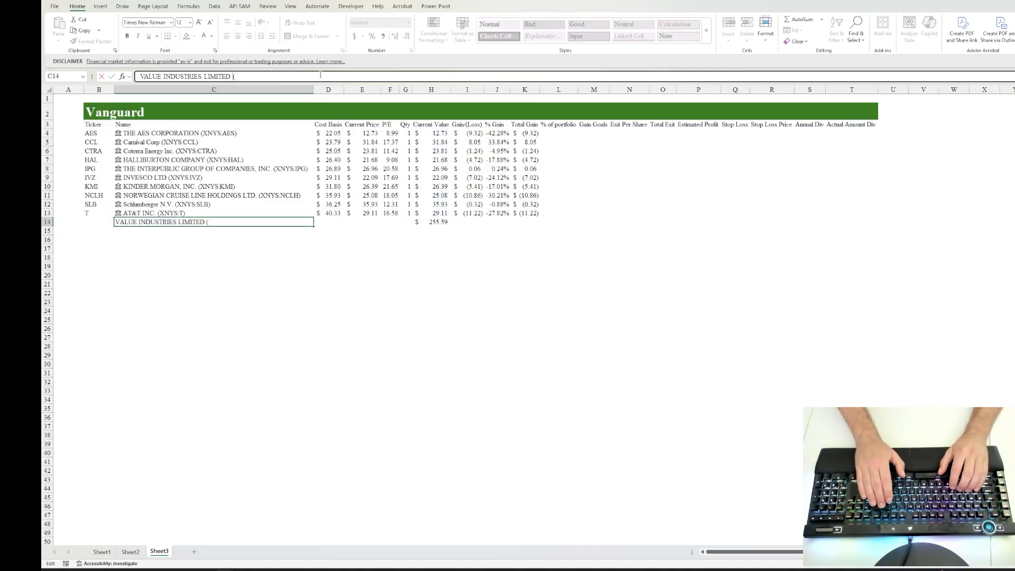
{"action": "key", "text": "BackSpace"}
{"action": "key", "text": "BackSpace"}
{"action": "key", "text": "BackSpace"}
{"action": "key", "text": "BackSpace"}
{"action": "key", "text": "BackSpace"}
{"action": "key", "text": "BackSpace"}
{"action": "key", "text": "BackSpace"}
{"action": "key", "text": "BackSpace"}
{"action": "key", "text": "BackSpace"}
{"action": "key", "text": "BackSpace"}
{"action": "key", "text": "BackSpace"}
{"action": "key", "text": "BackSpace"}
{"action": "key", "text": "BackSpace"}
{"action": "key", "text": "BackSpace"}
{"action": "key", "text": "BackSpace"}
{"action": "key", "text": "BackSpace"}
{"action": "key", "text": "BackSpace"}
{"action": "key", "text": "BackSpace"}
{"action": "key", "text": "BackSpace"}
{"action": "key", "text": "BackSpace"}
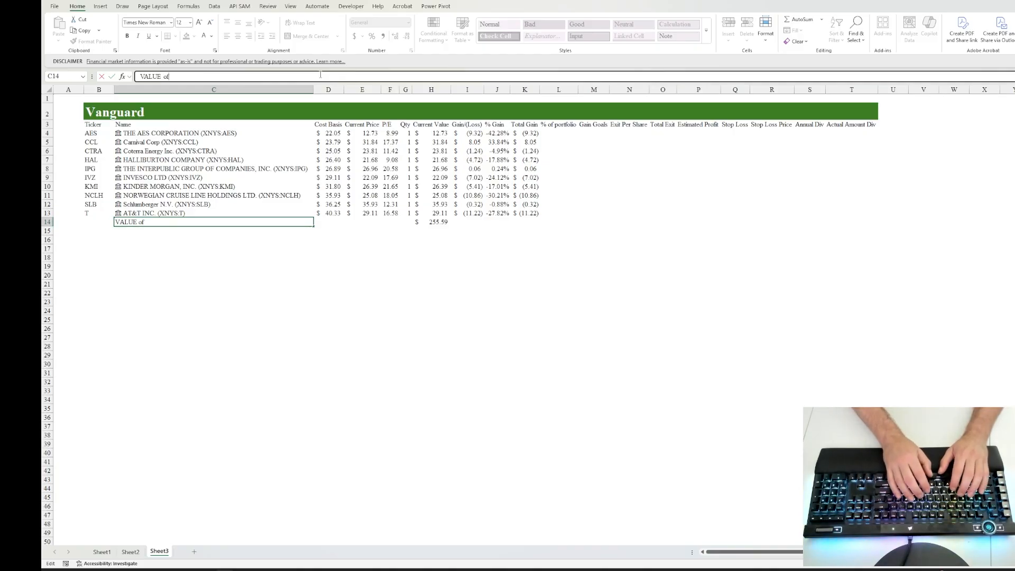
{"action": "key", "text": "BackSpace"}
{"action": "key", "text": "BackSpace"}
{"action": "key", "text": "BackSpace"}
{"action": "key", "text": "BackSpace"}
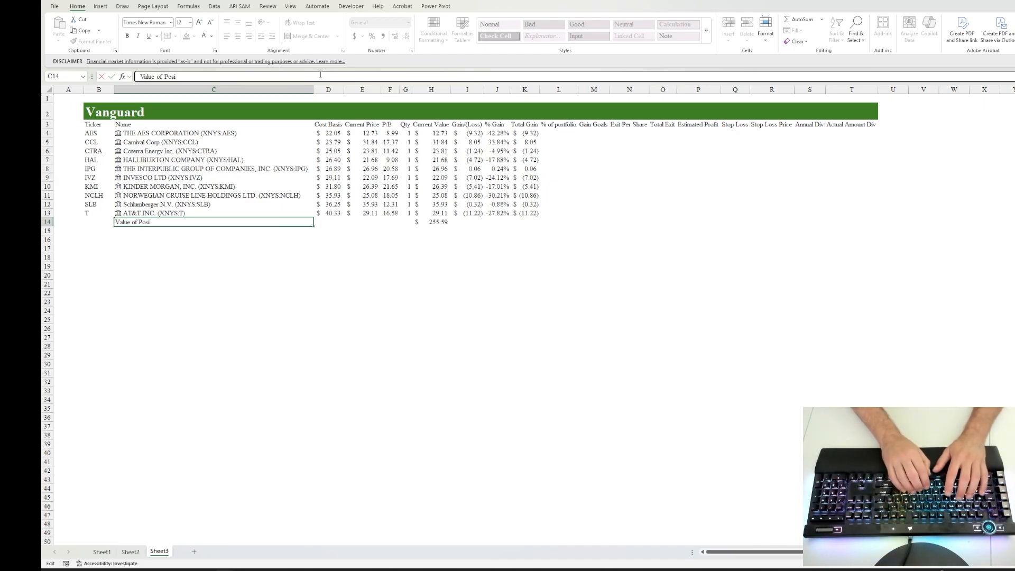
{"action": "key", "text": "ctrl+Return"}
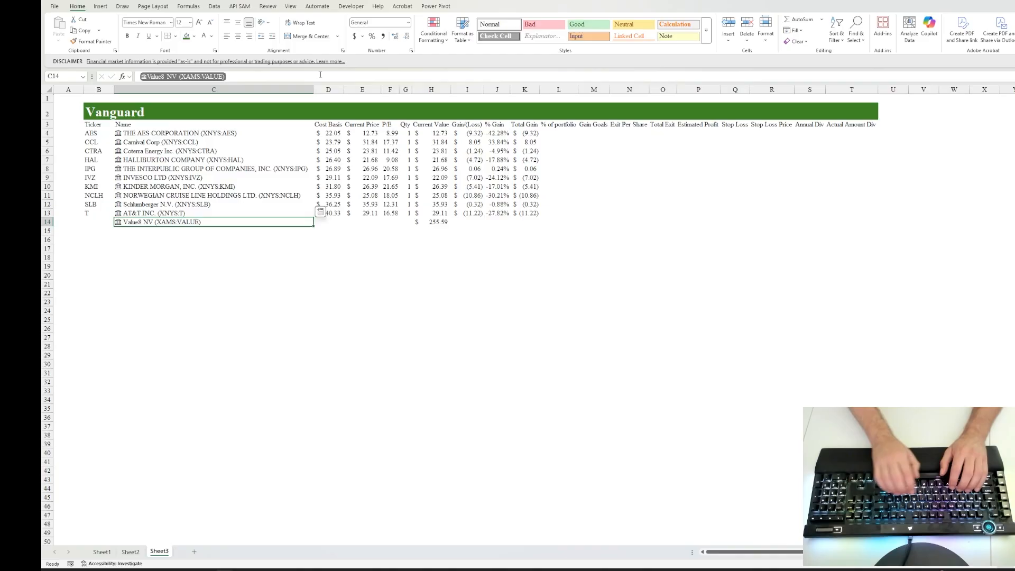
{"action": "key", "text": "ctrl+z"}
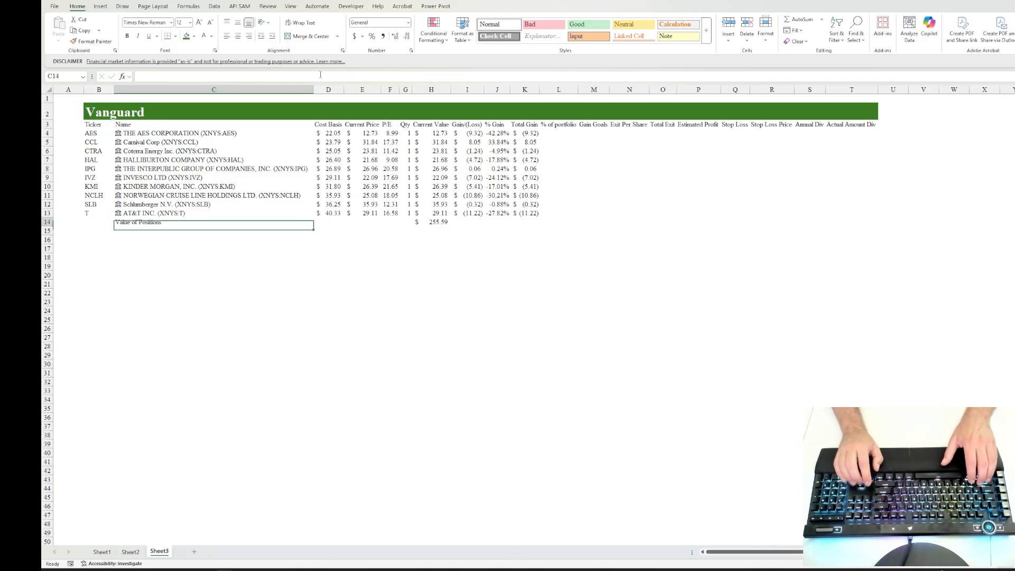
{"action": "key", "text": "Left"}
{"action": "key", "text": "Right"}
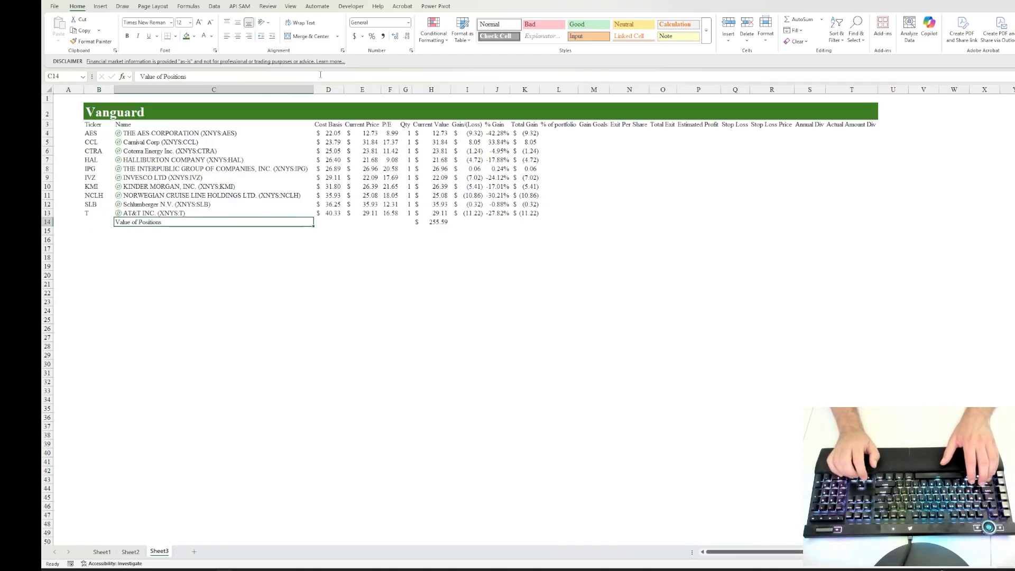
Step: Apply a top and double bottom border to the totals row across B14:T14
{"action": "key", "text": "Left"}
{"action": "key", "text": "shift+Right"}
{"action": "key", "text": "shift+Right"}
{"action": "key", "text": "shift+Right"}
{"action": "key", "text": "shift+Right"}
{"action": "key", "text": "shift+Right"}
{"action": "key", "text": "shift+Right"}
{"action": "key", "text": "shift+Right"}
{"action": "key", "text": "shift+Right"}
{"action": "key", "text": "shift+Right"}
{"action": "key", "text": "shift+Right"}
{"action": "key", "text": "shift+Right"}
{"action": "key", "text": "shift+Right"}
{"action": "key", "text": "shift+Right"}
{"action": "key", "text": "shift+Right"}
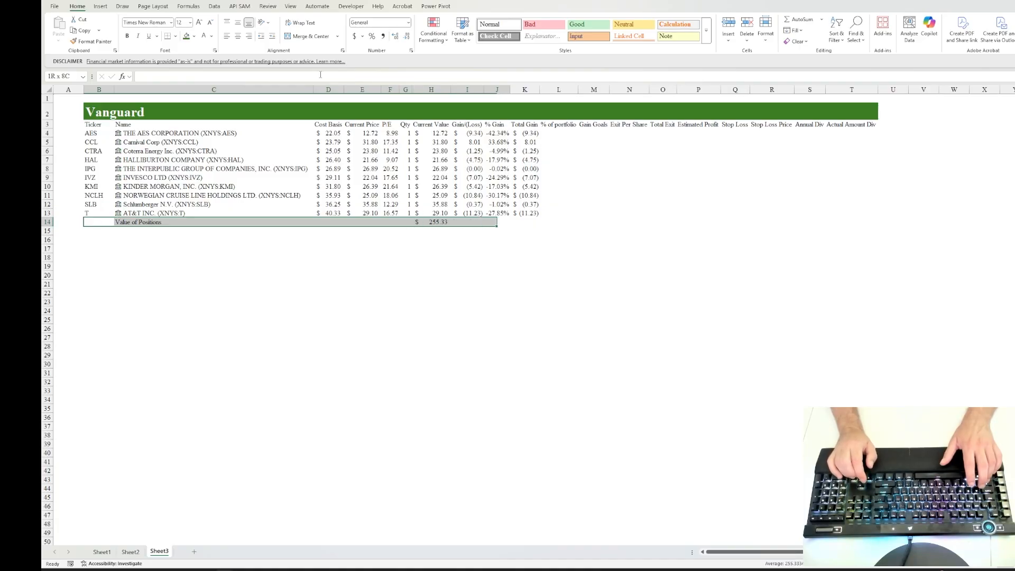
{"action": "key", "text": "shift+Right"}
{"action": "key", "text": "shift+Right"}
{"action": "key", "text": "shift+Right"}
{"action": "key", "text": "shift+Right"}
{"action": "key", "text": "shift+Right"}
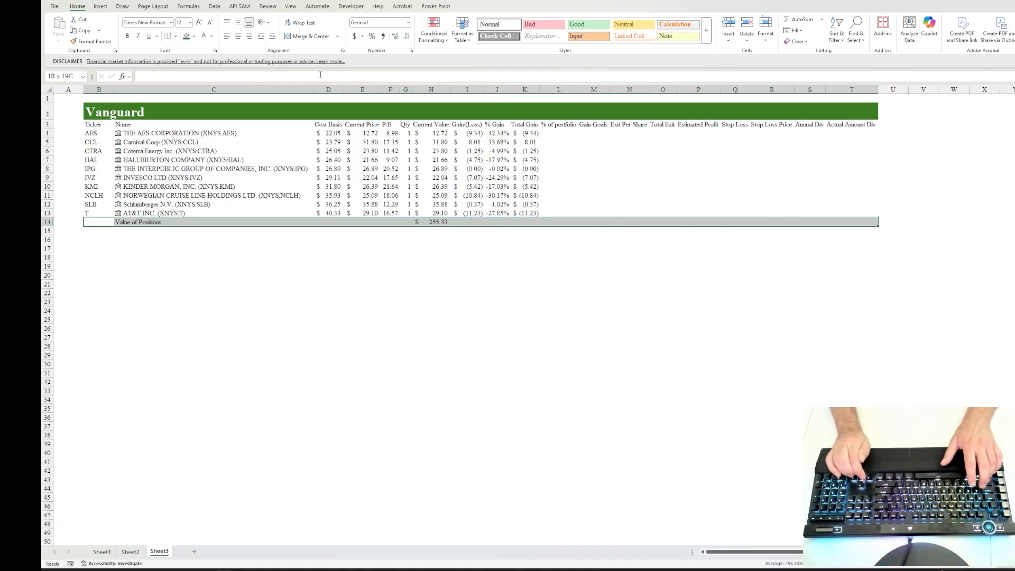
{"action": "key", "text": "alt+h"}
{"action": "key", "text": "b"}
{"action": "key", "text": "u"}
{"action": "key", "text": "Tab"}
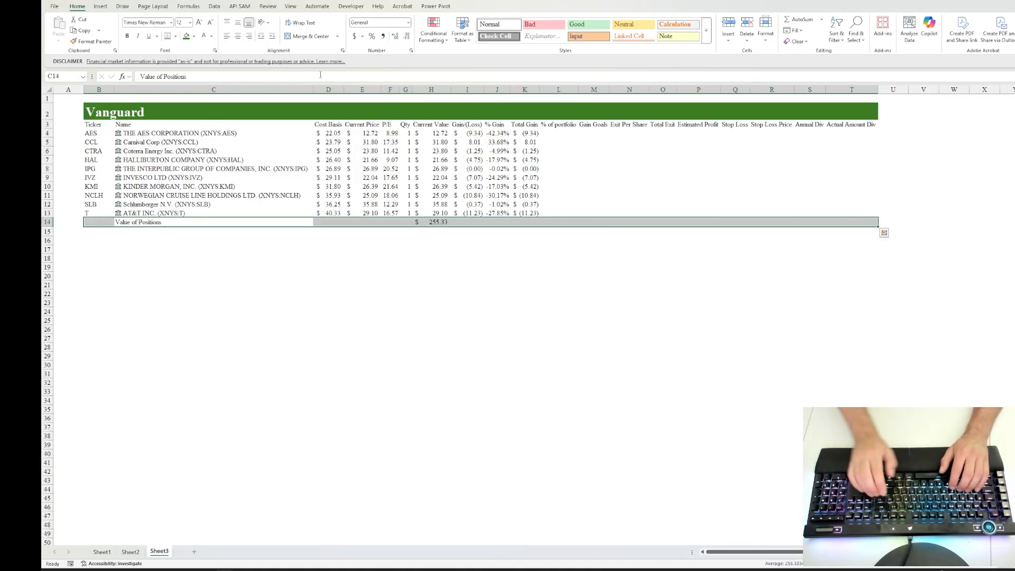
Step: Calculate the AES share of the portfolio in L4 with the formula =H4/$H$14
{"action": "key", "text": "Right"}
{"action": "key", "text": "Right"}
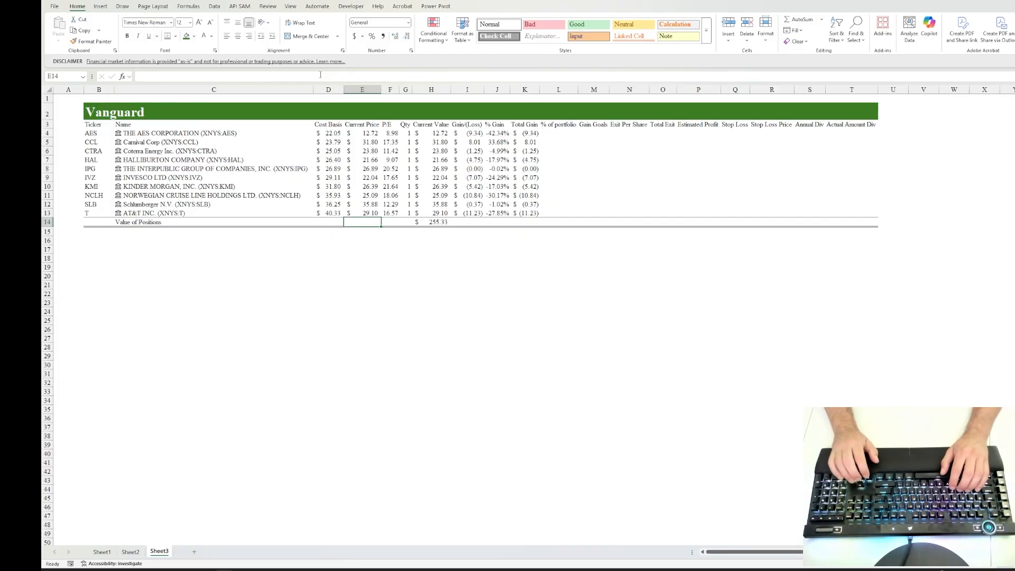
{"action": "key", "text": "Left"}
{"action": "key", "text": "Right"}
{"action": "key", "text": "Right"}
{"action": "key", "text": "Right"}
{"action": "key", "text": "Right"}
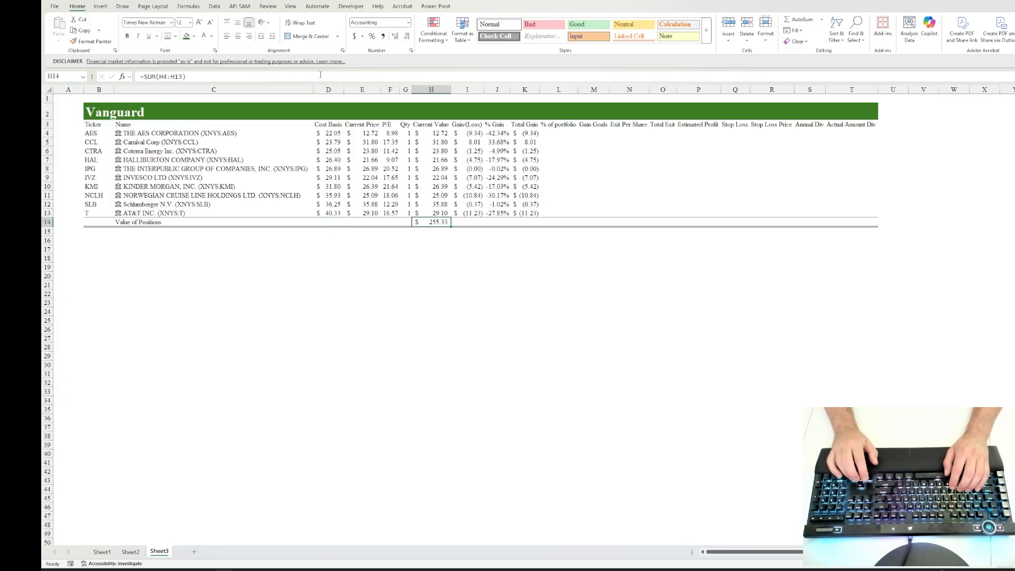
{"action": "key", "text": "Right"}
{"action": "key", "text": "Right"}
{"action": "key", "text": "Right"}
{"action": "key", "text": "Right"}
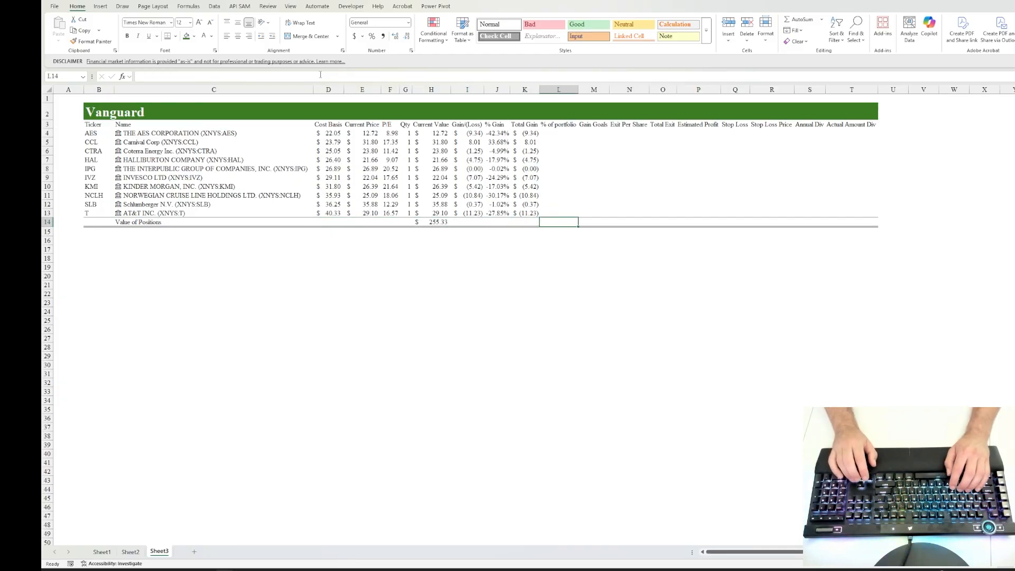
{"action": "key", "text": "Up"}
{"action": "key", "text": "Up"}
{"action": "key", "text": "Up"}
{"action": "key", "text": "Up"}
{"action": "key", "text": "Up"}
{"action": "key", "text": "Up"}
{"action": "key", "text": "Up"}
{"action": "key", "text": "Up"}
{"action": "key", "text": "Up"}
{"action": "key", "text": "Up"}
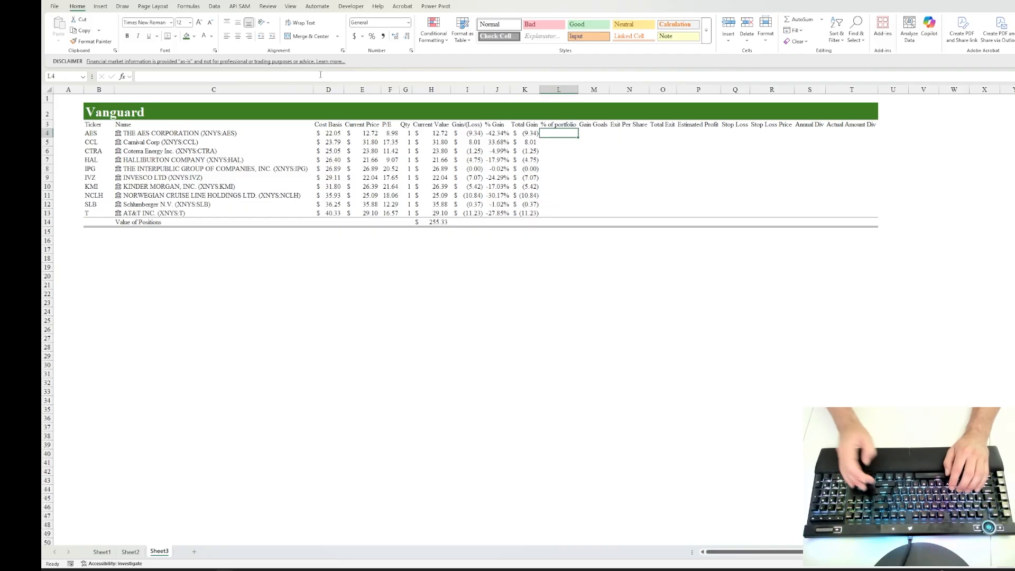
{"action": "type", "text": "="}
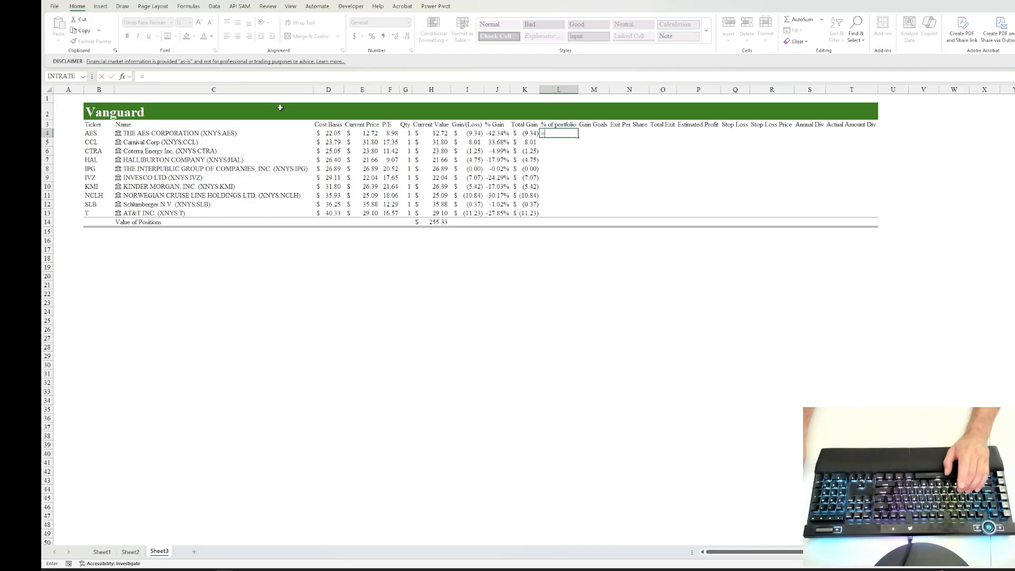
{"action": "left_click", "coordinate": [438, 135]}
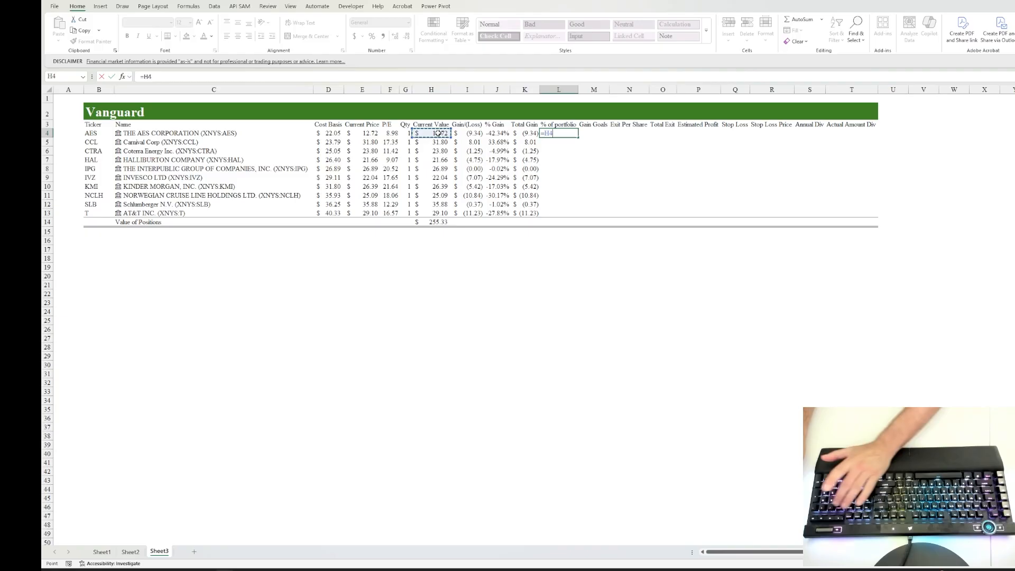
{"action": "type", "text": "/"}
{"action": "left_click", "coordinate": [437, 221]}
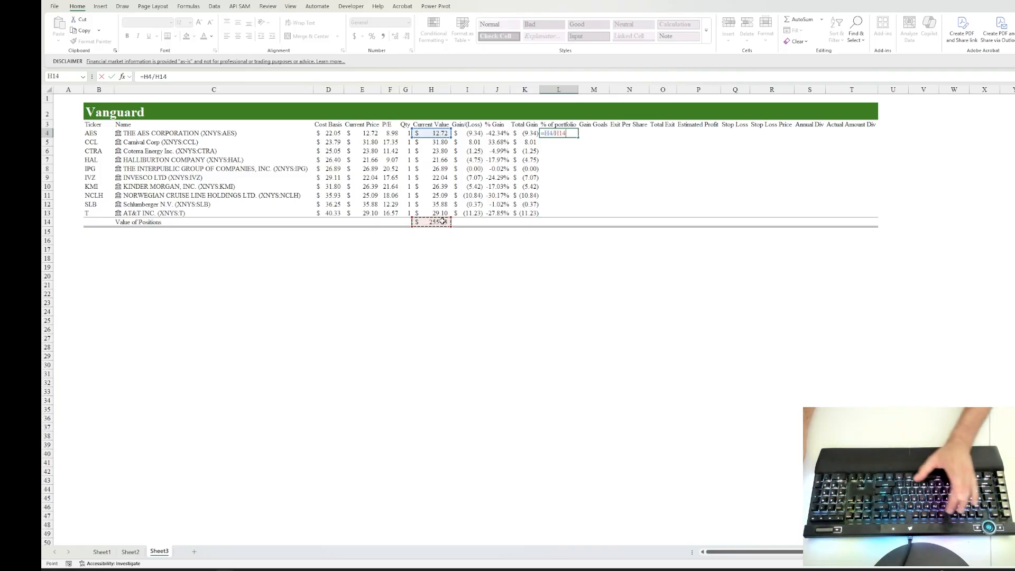
{"action": "key", "text": "F4"}
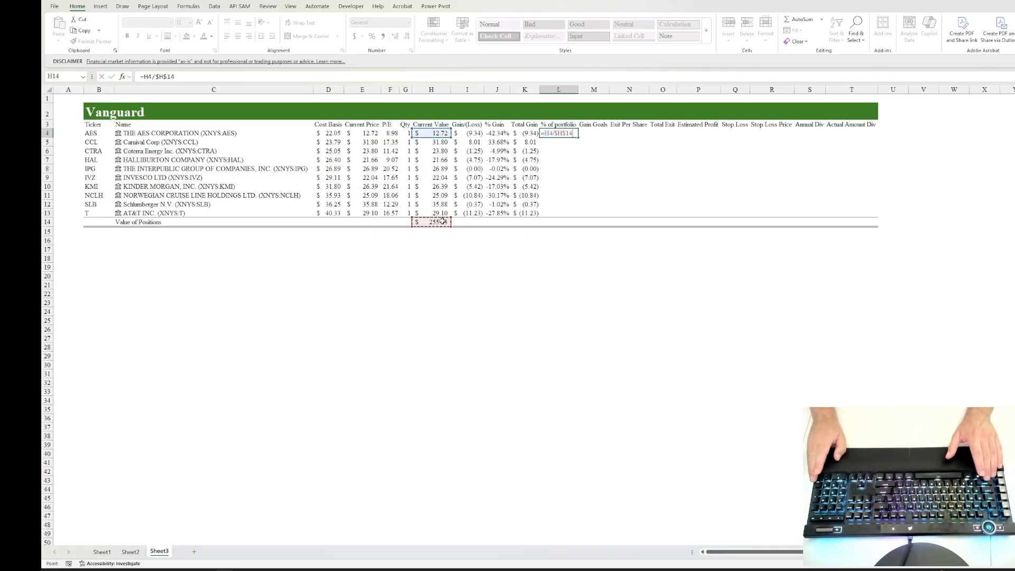
{"action": "key", "text": "ctrl+Return"}
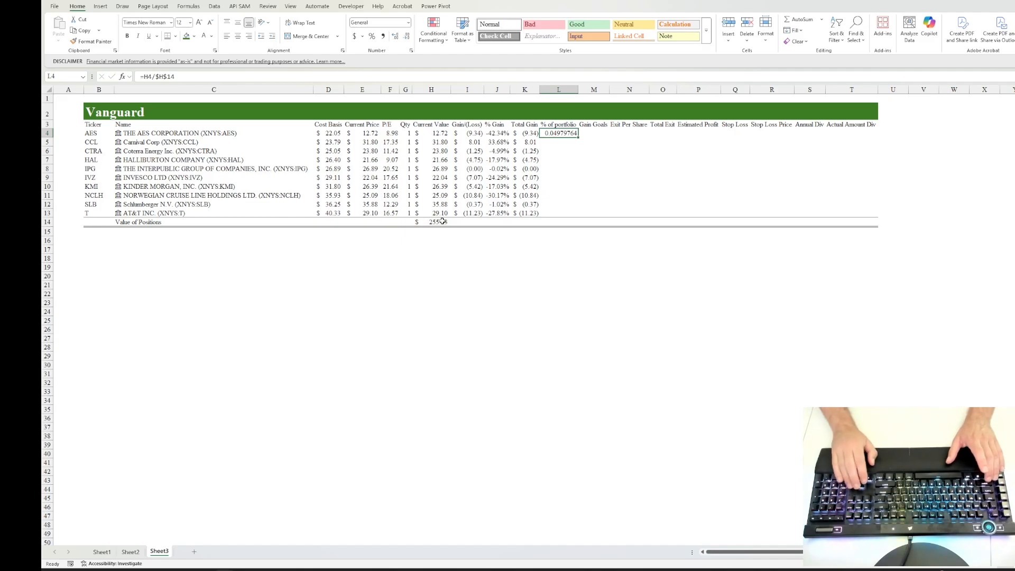
Step: Fill the % of portfolio formula from L4 down through L13 and format the range as percentages
{"action": "key", "text": "shift+Down"}
{"action": "key", "text": "shift+Down"}
{"action": "key", "text": "shift+Down"}
{"action": "key", "text": "shift+Down"}
{"action": "key", "text": "shift+Down"}
{"action": "key", "text": "shift+Down"}
{"action": "key", "text": "shift+Down"}
{"action": "key", "text": "shift+Down"}
{"action": "key", "text": "shift+Down"}
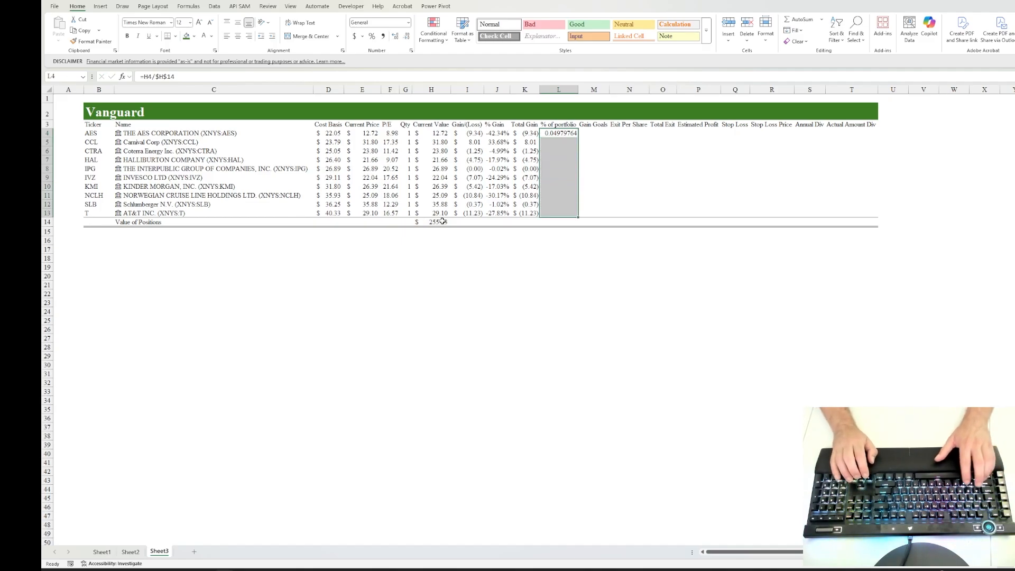
{"action": "key", "text": "ctrl+d"}
{"action": "key", "text": "alt"}
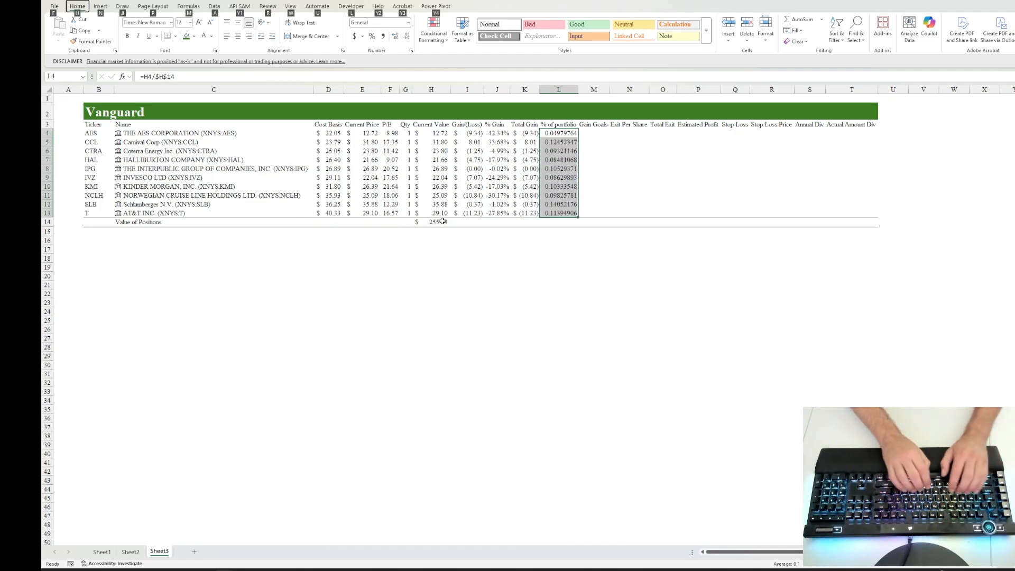
{"action": "type", "text": "hnp"}
{"action": "key", "text": "Return"}
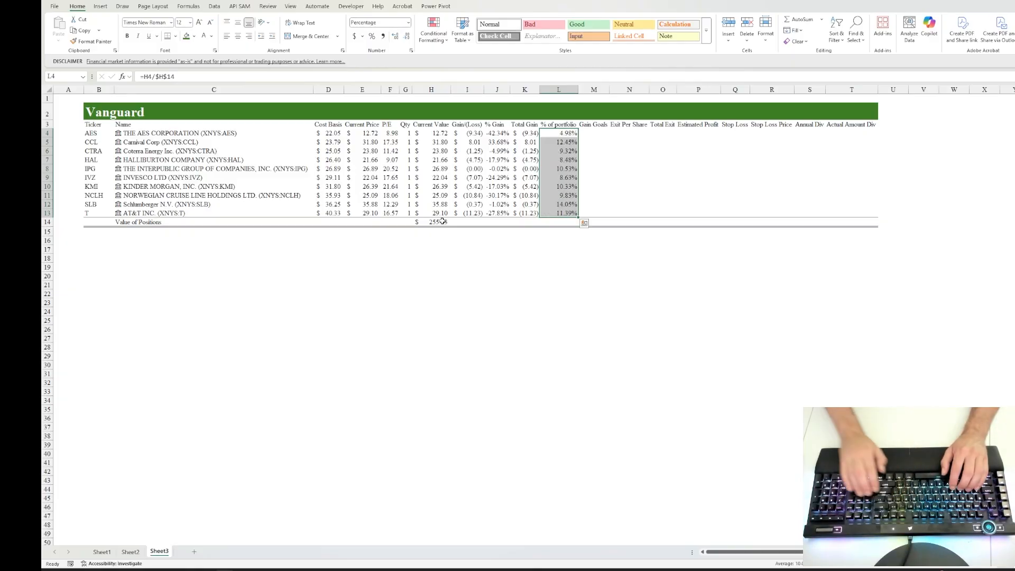
Step: Total the % of portfolio column in L14 with the formula =SUM(L4:L13)
{"action": "key", "text": "Down"}
{"action": "key", "text": "Down"}
{"action": "key", "text": "Down"}
{"action": "key", "text": "Down"}
{"action": "key", "text": "Down"}
{"action": "key", "text": "Down"}
{"action": "key", "text": "Down"}
{"action": "key", "text": "Down"}
{"action": "key", "text": "Down"}
{"action": "key", "text": "Down"}
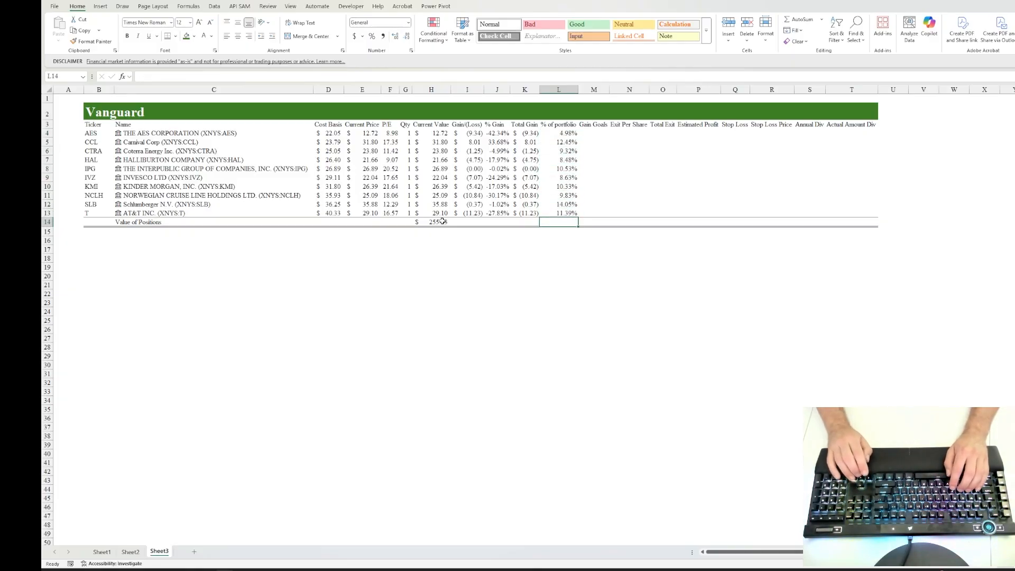
{"action": "key", "text": "alt+="}
{"action": "key", "text": "ctrl+Return"}
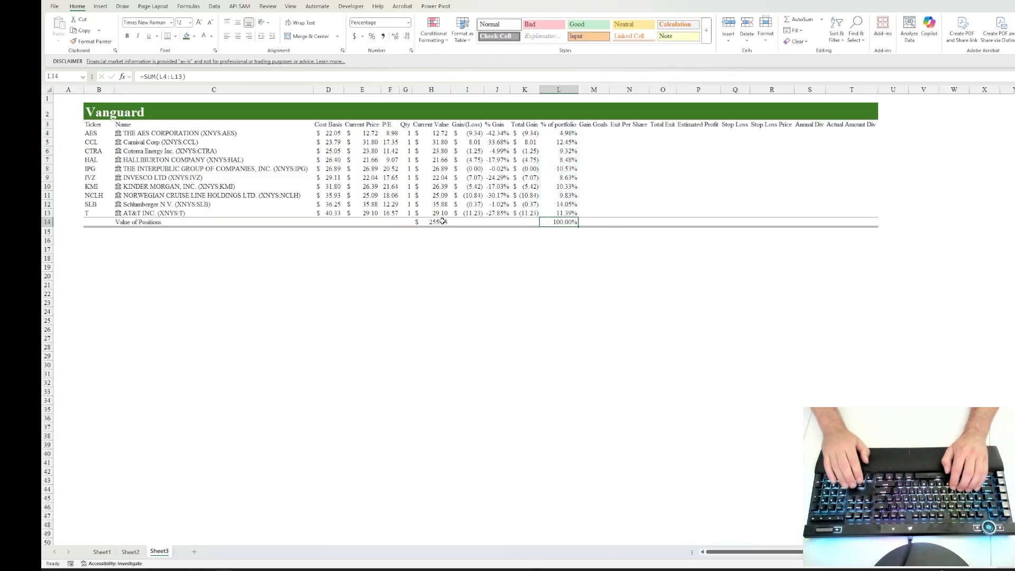
Step: Enter 10 as the Gain Goals value for AES in M4
{"action": "key", "text": "Right"}
{"action": "key", "text": "Up"}
{"action": "key", "text": "Up"}
{"action": "key", "text": "Up"}
{"action": "key", "text": "Up"}
{"action": "key", "text": "Up"}
{"action": "key", "text": "Up"}
{"action": "key", "text": "Up"}
{"action": "key", "text": "Up"}
{"action": "key", "text": "Up"}
{"action": "key", "text": "Up"}
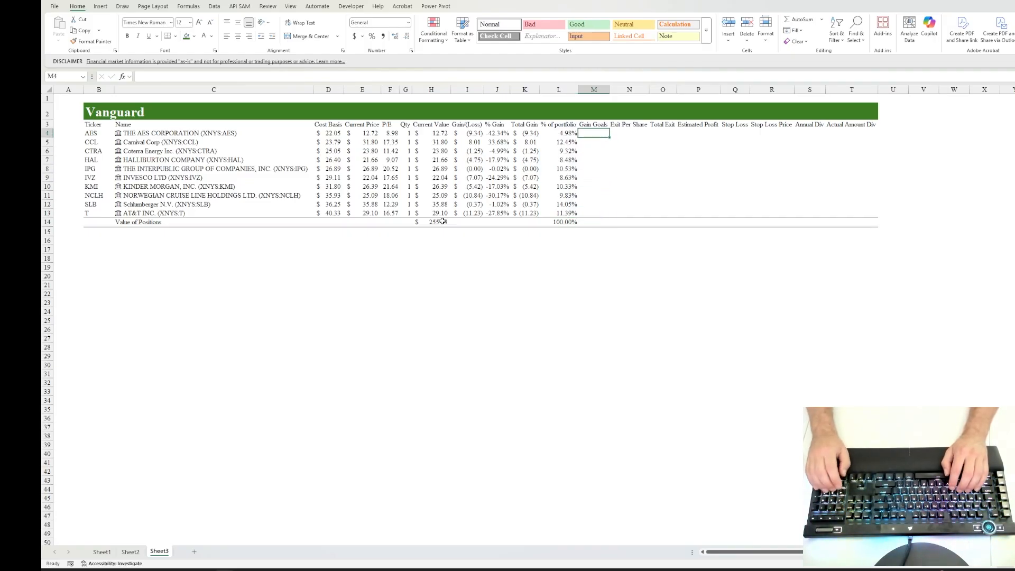
{"action": "type", "text": "10"}
{"action": "key", "text": "Right"}
{"action": "key", "text": "Right"}
{"action": "key", "text": "Right"}
{"action": "key", "text": "Right"}
{"action": "key", "text": "Right"}
{"action": "key", "text": "Right"}
{"action": "key", "text": "Right"}
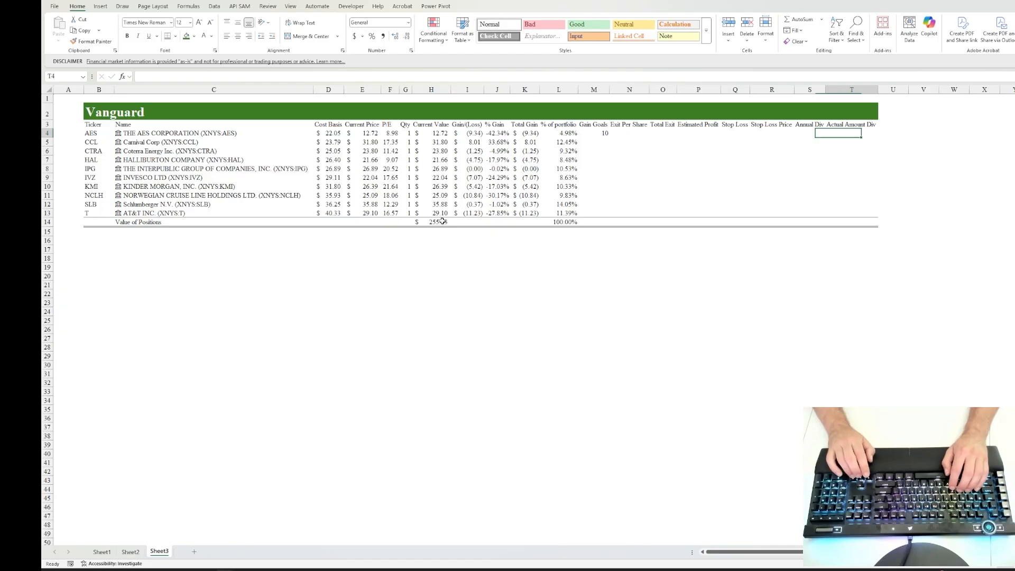
{"action": "key", "text": "Right"}
{"action": "key", "text": "Right"}
{"action": "key", "text": "Right"}
{"action": "key", "text": "Right"}
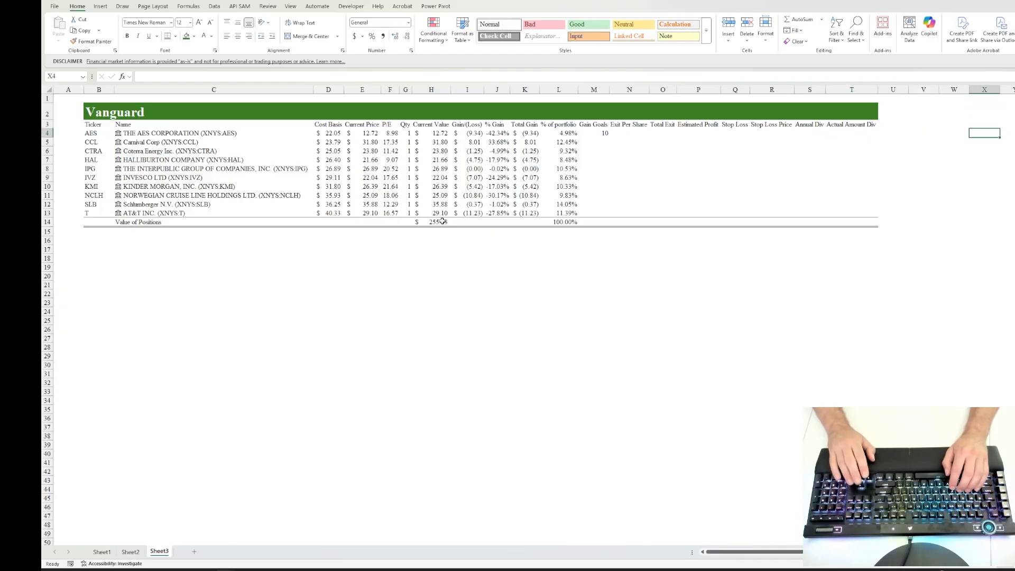
{"action": "key", "text": "Up"}
{"action": "key", "text": "Up"}
{"action": "key", "text": "Down"}
{"action": "key", "text": "Down"}
{"action": "key", "text": "Down"}
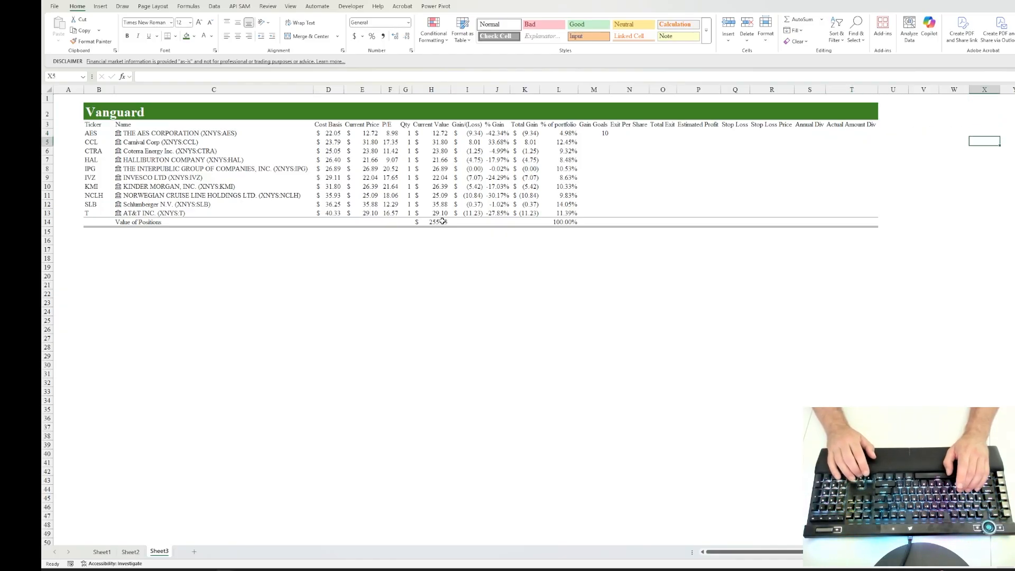
{"action": "key", "text": "Up"}
{"action": "key", "text": "Left"}
{"action": "key", "text": "Left"}
{"action": "key", "text": "Left"}
{"action": "key", "text": "Left"}
{"action": "key", "text": "Left"}
{"action": "key", "text": "Left"}
{"action": "key", "text": "Left"}
{"action": "key", "text": "Left"}
{"action": "key", "text": "Left"}
{"action": "key", "text": "Left"}
{"action": "key", "text": "Left"}
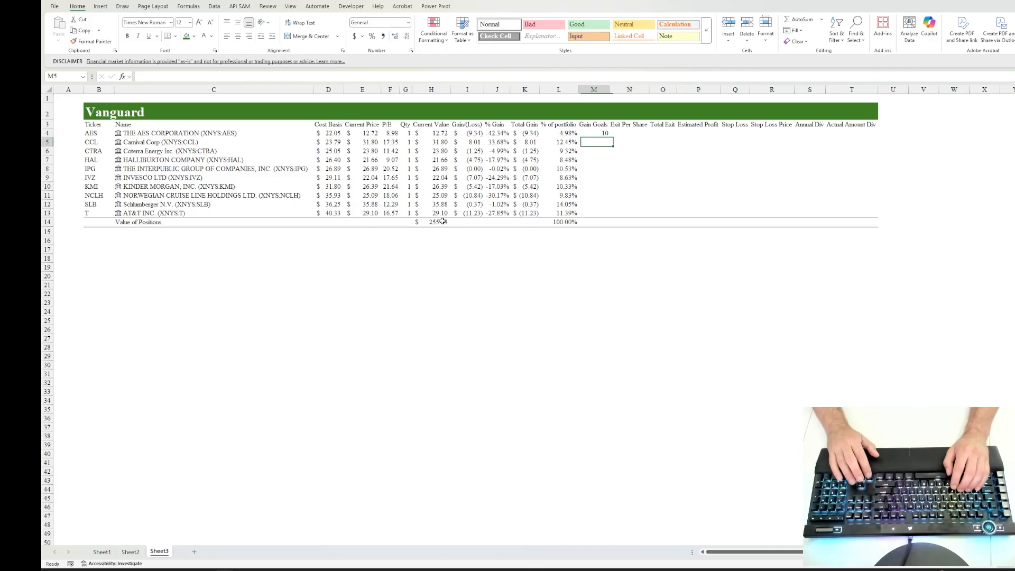
Step: Set the Gain Goals value in M4 to 10% and fill it down through M13
{"action": "type", "text": "10"}
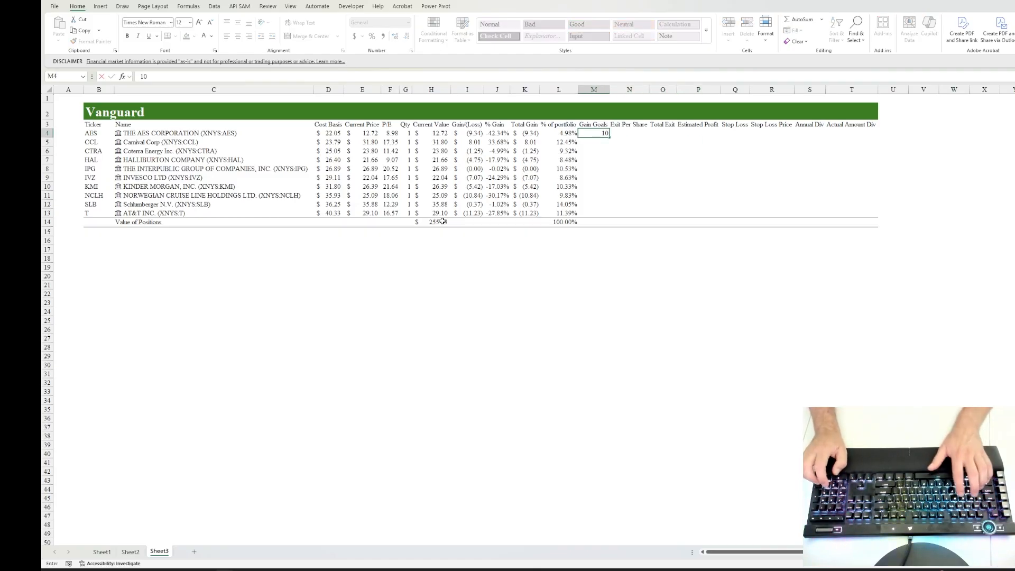
{"action": "type", "text": "%"}
{"action": "key", "text": "ctrl+Return"}
{"action": "key", "text": "shift+Down"}
{"action": "key", "text": "shift+Down"}
{"action": "key", "text": "shift+Down"}
{"action": "key", "text": "shift+Down"}
{"action": "key", "text": "shift+Down"}
{"action": "key", "text": "shift+Down"}
{"action": "key", "text": "shift+Down"}
{"action": "key", "text": "shift+Down"}
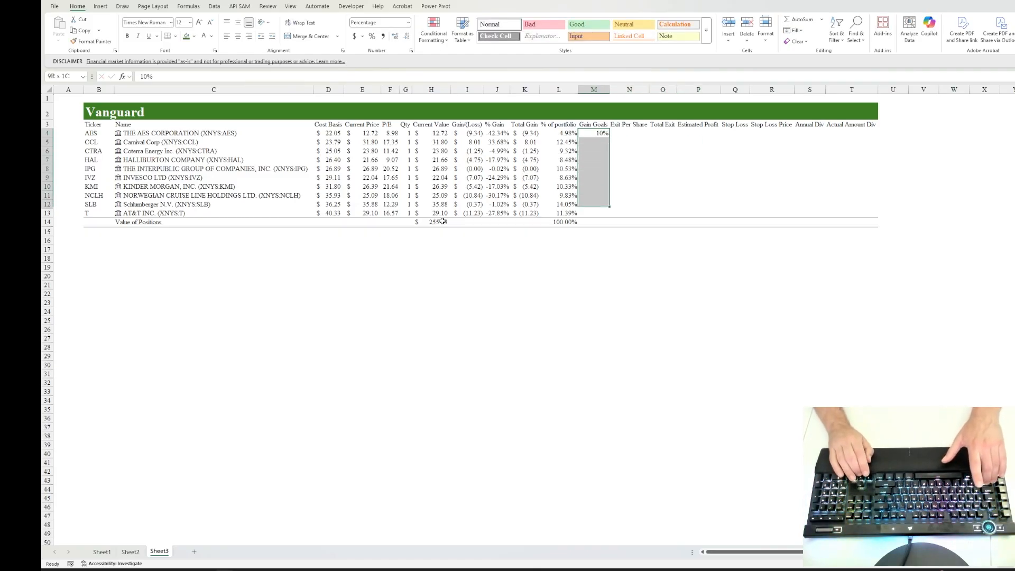
{"action": "key", "text": "shift+Down"}
{"action": "key", "text": "ctrl+d"}
Step: Calculate the AES Exit Per Share in N4 from cost basis and gain goal with the formula =(D4*M4)+D4
{"action": "key", "text": "Right"}
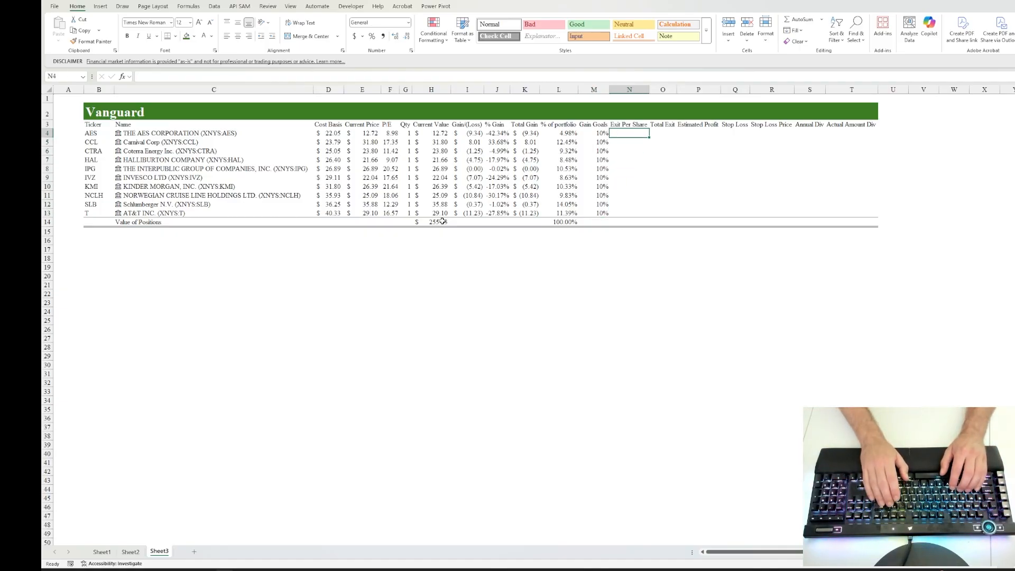
{"action": "type", "text": "=("}
{"action": "key", "text": "Left"}
{"action": "key", "text": "Left"}
{"action": "key", "text": "Left"}
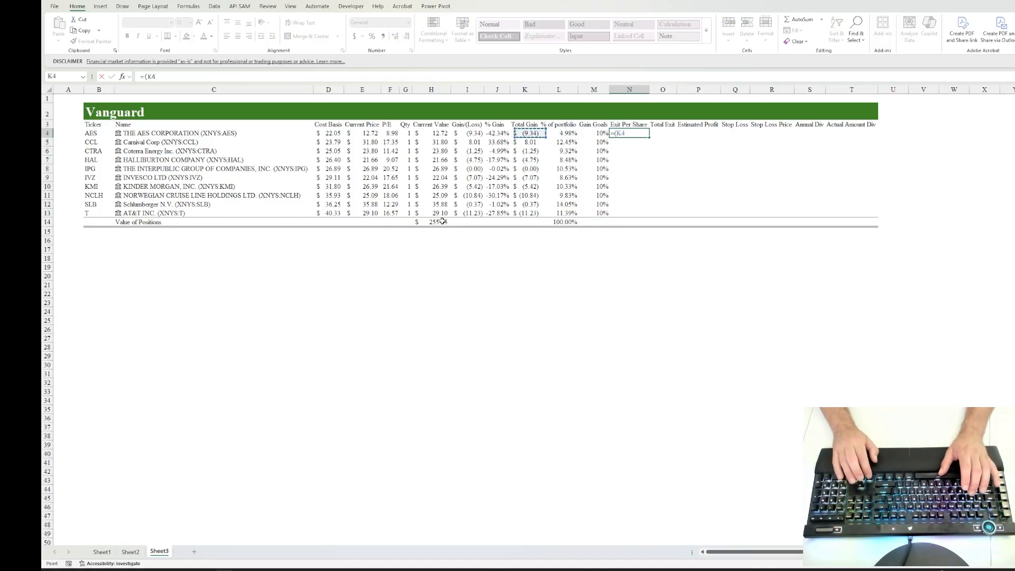
{"action": "key", "text": "Left"}
{"action": "key", "text": "Left"}
{"action": "key", "text": "Left"}
{"action": "key", "text": "Left"}
{"action": "key", "text": "Left"}
{"action": "key", "text": "Left"}
{"action": "key", "text": "Left"}
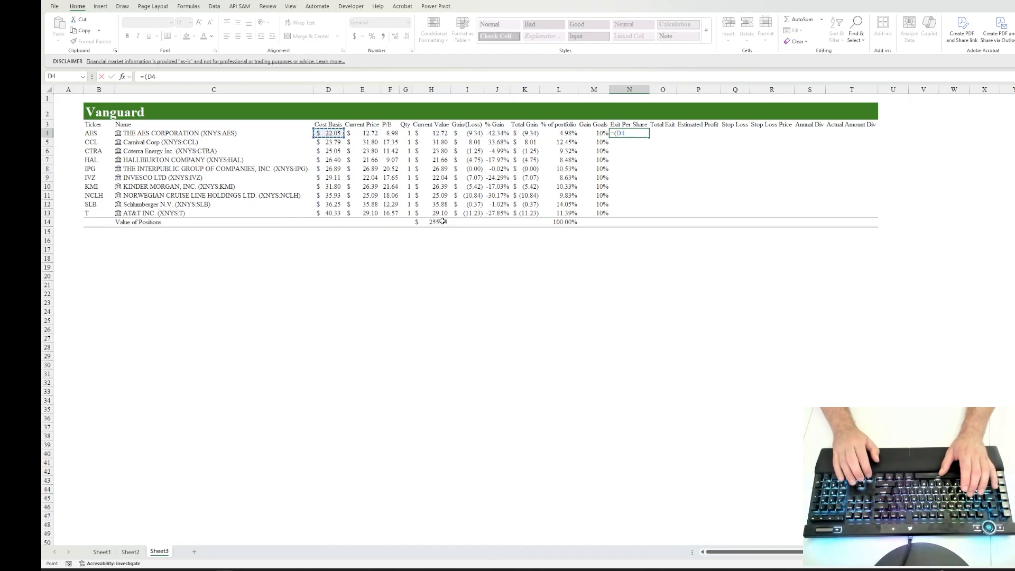
{"action": "type", "text": "*"}
{"action": "key", "text": "Left"}
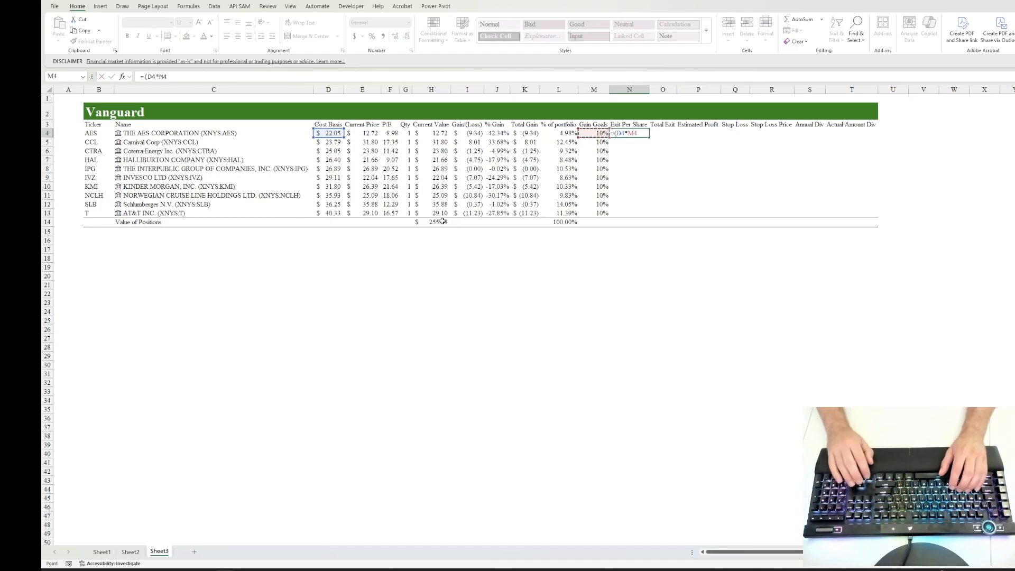
{"action": "type", "text": ")"}
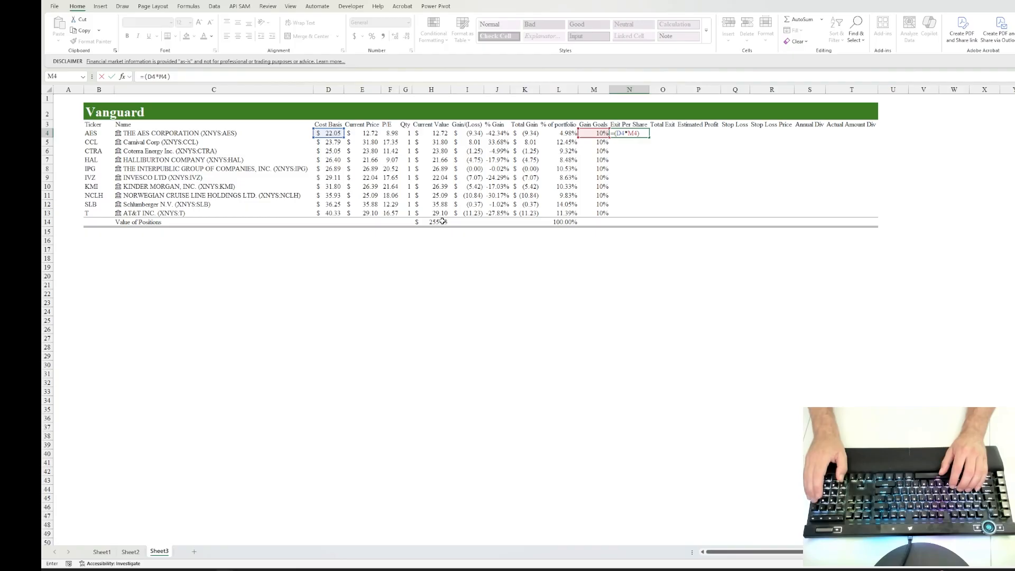
{"action": "type", "text": "+"}
{"action": "key", "text": "Left"}
{"action": "key", "text": "Left"}
{"action": "key", "text": "Left"}
{"action": "key", "text": "Left"}
{"action": "key", "text": "Left"}
{"action": "key", "text": "Left"}
{"action": "key", "text": "Left"}
{"action": "key", "text": "Left"}
{"action": "key", "text": "Left"}
{"action": "key", "text": "Left"}
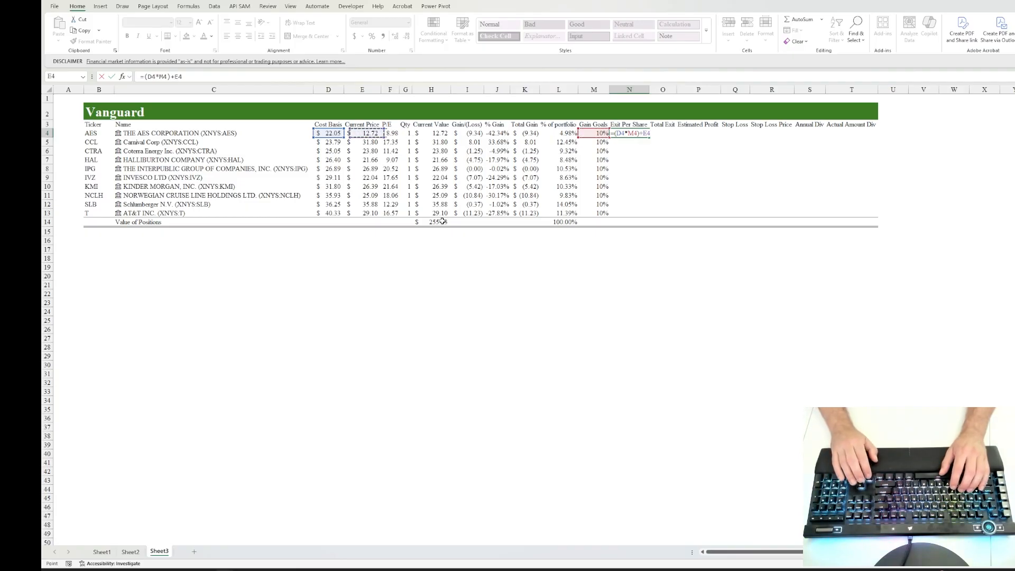
{"action": "key", "text": "ctrl+Return"}
Step: Fill the Exit Per Share formula from N4 down through N13
{"action": "key", "text": "shift+Down"}
{"action": "key", "text": "shift+Down"}
{"action": "key", "text": "shift+Down"}
{"action": "key", "text": "shift+Down"}
{"action": "key", "text": "shift+Down"}
{"action": "key", "text": "shift+Down"}
{"action": "key", "text": "shift+Down"}
{"action": "key", "text": "shift+Down"}
{"action": "key", "text": "shift+Down"}
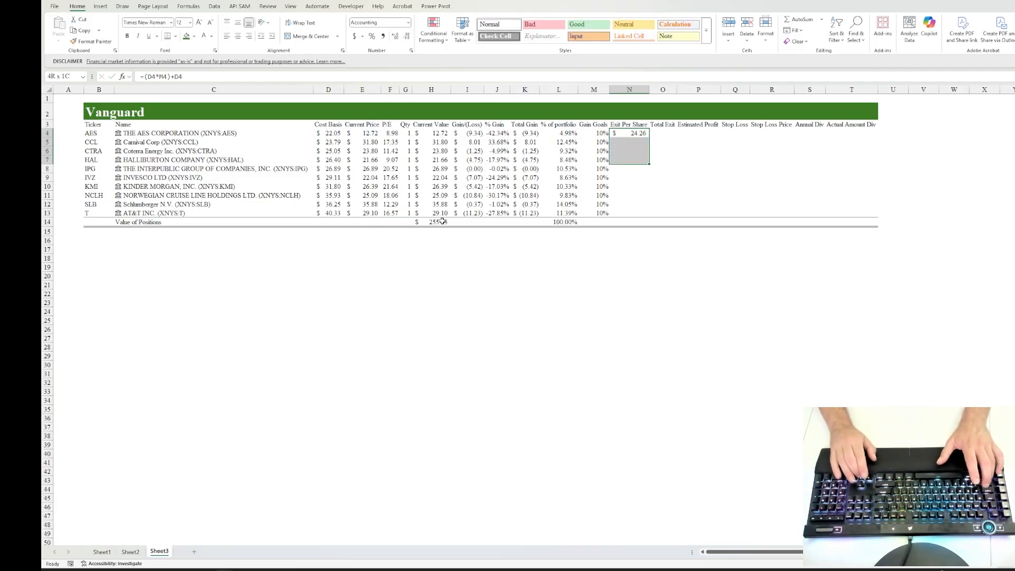
{"action": "key", "text": "ctrl+d"}
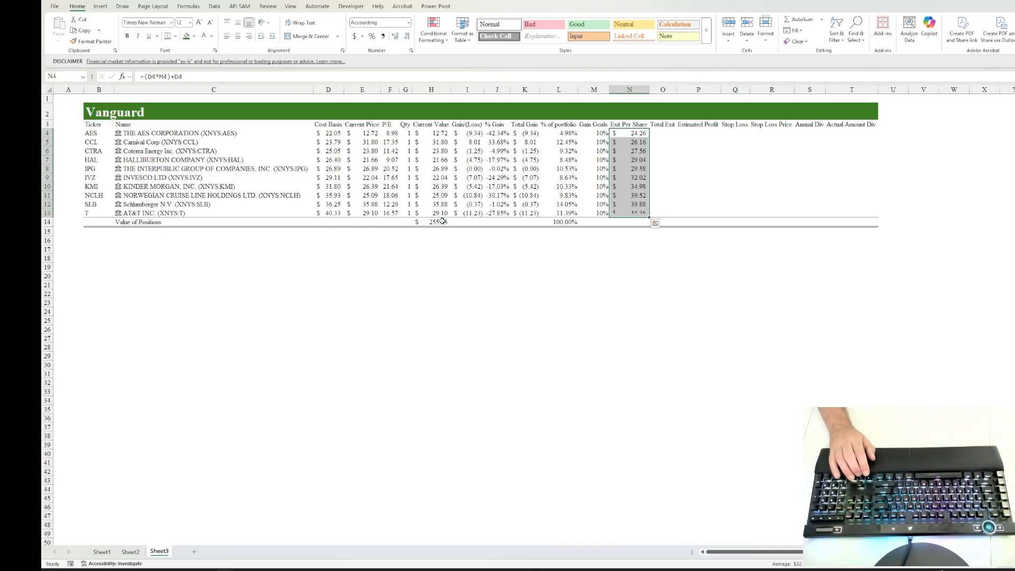
Step: Calculate the AES Total Exit in O4 with the formula =N4*G4
{"action": "left_click", "coordinate": [667, 134]}
{"action": "type", "text": "="}
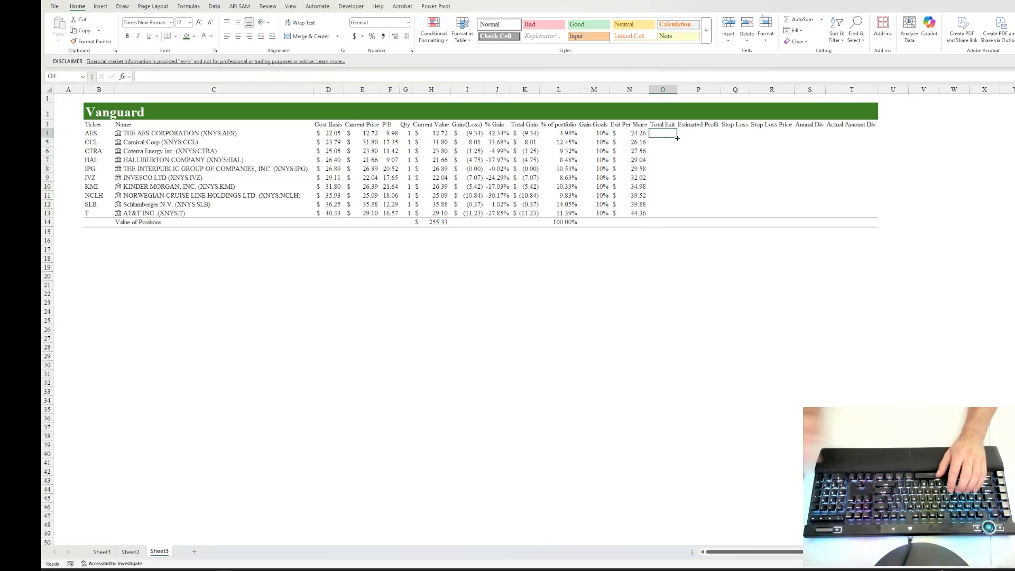
{"action": "key", "text": "Left"}
{"action": "type", "text": "*"}
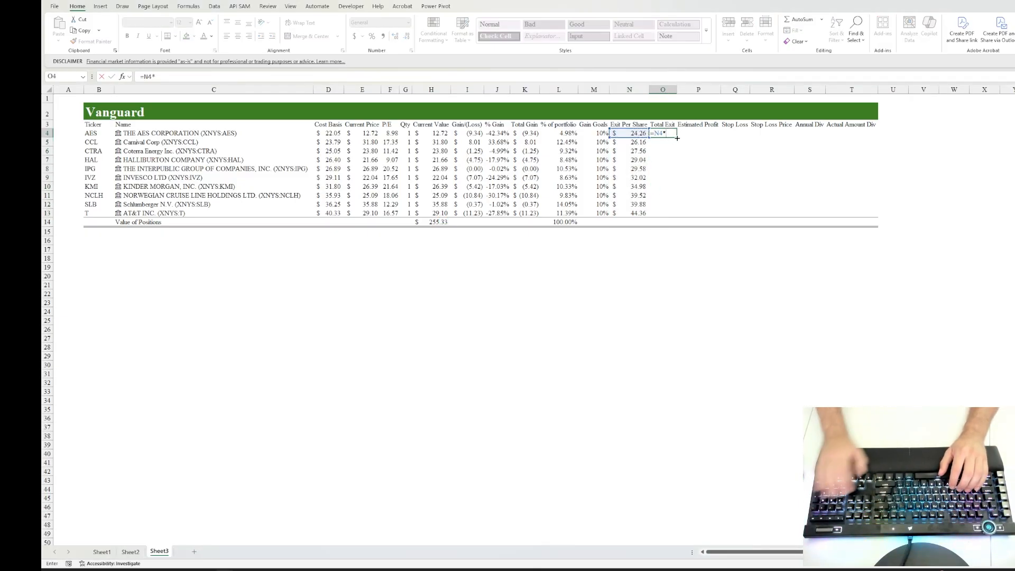
{"action": "key", "text": "Left"}
{"action": "key", "text": "Left"}
{"action": "key", "text": "Left"}
{"action": "key", "text": "Left"}
{"action": "key", "text": "Left"}
{"action": "key", "text": "Left"}
{"action": "key", "text": "Left"}
{"action": "key", "text": "Left"}
{"action": "key", "text": "ctrl+Return"}
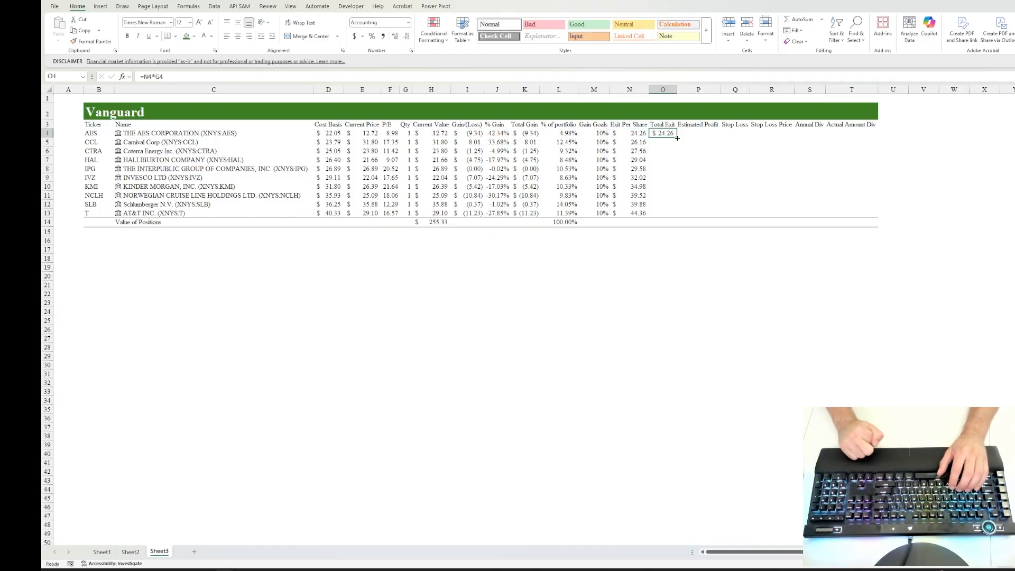
Step: Calculate the AES Estimated Profit in P4 with the formula =O4-(D4*G4)
{"action": "key", "text": "Right"}
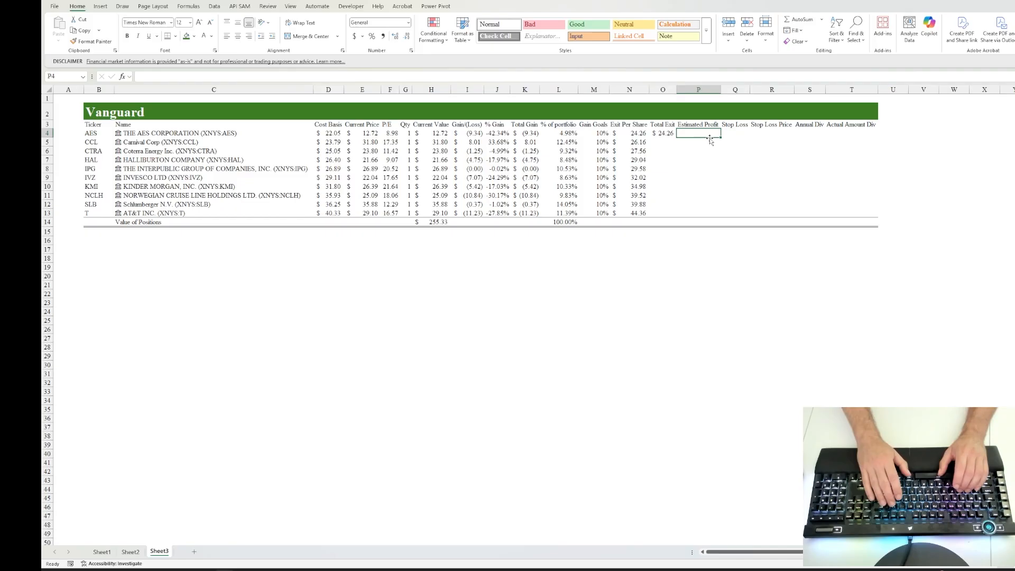
{"action": "type", "text": "="}
{"action": "key", "text": "Left"}
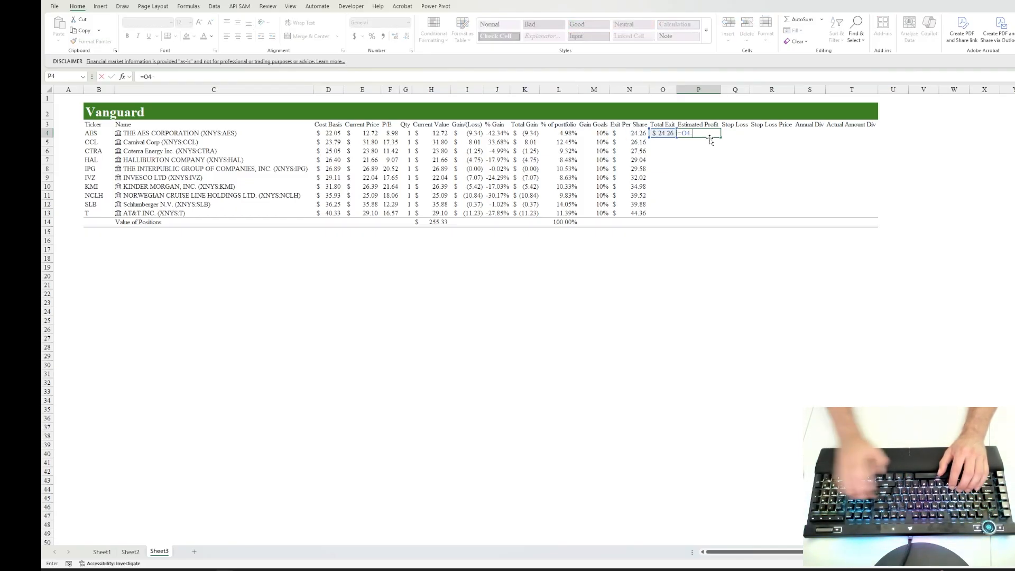
{"action": "type", "text": "-("}
{"action": "key", "text": "Left"}
{"action": "key", "text": "Left"}
{"action": "key", "text": "Left"}
{"action": "key", "text": "Left"}
{"action": "key", "text": "Left"}
{"action": "key", "text": "Left"}
{"action": "key", "text": "Left"}
{"action": "key", "text": "Left"}
{"action": "key", "text": "Left"}
{"action": "key", "text": "Left"}
{"action": "key", "text": "Left"}
{"action": "key", "text": "Left"}
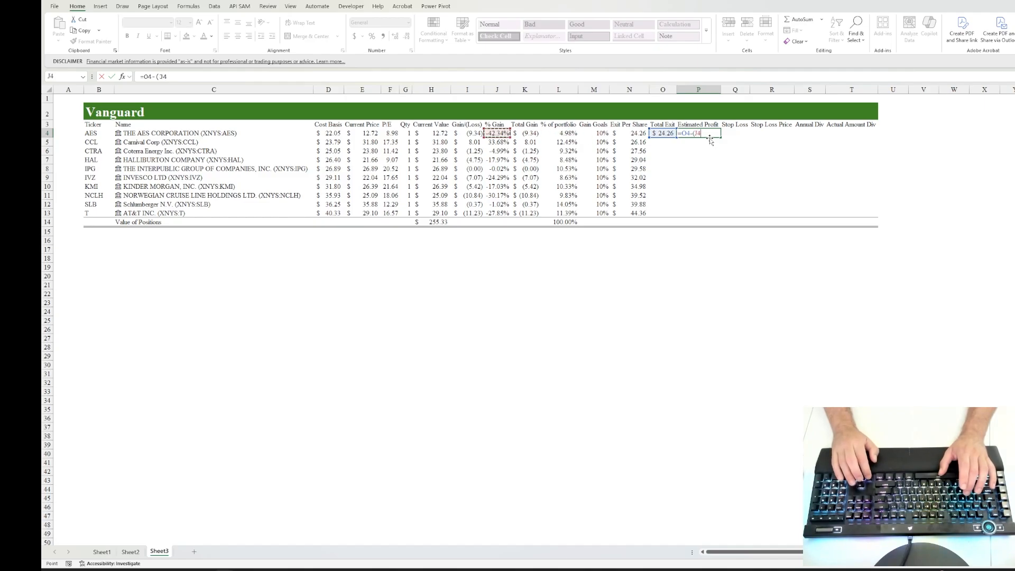
{"action": "type", "text": "*"}
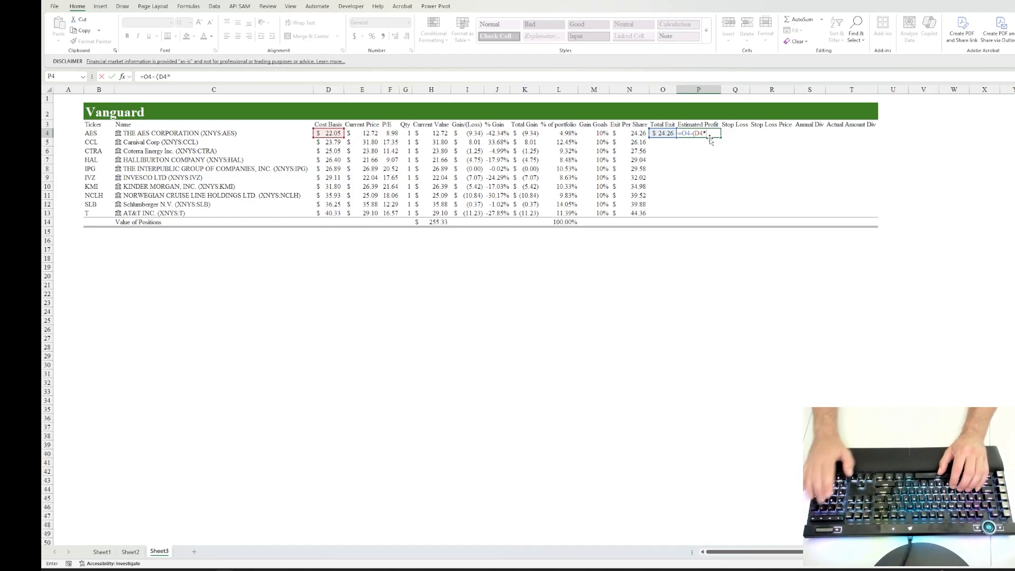
{"action": "key", "text": "Left"}
{"action": "key", "text": "Left"}
{"action": "key", "text": "Left"}
{"action": "key", "text": "Left"}
{"action": "key", "text": "Left"}
{"action": "key", "text": "Left"}
{"action": "key", "text": "Left"}
{"action": "key", "text": "Left"}
{"action": "key", "text": "Left"}
{"action": "key", "text": "Left"}
{"action": "key", "text": "Right"}
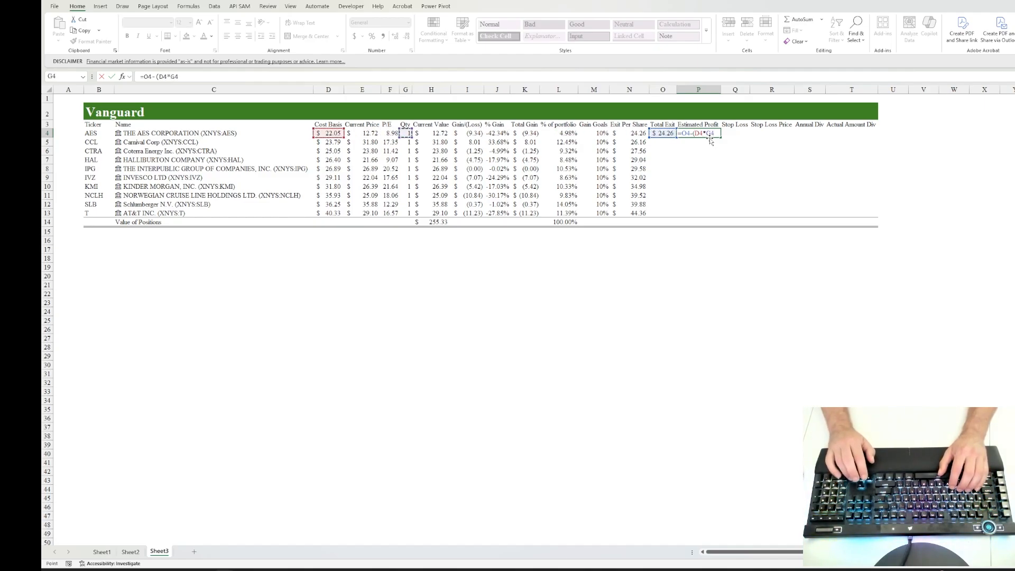
{"action": "type", "text": ")"}
{"action": "key", "text": "Return"}
Step: Fill the Total Exit formula from O4 down through O13
{"action": "key", "text": "Left"}
{"action": "key", "text": "shift+Down"}
{"action": "key", "text": "shift+Down"}
{"action": "key", "text": "shift+Down"}
{"action": "key", "text": "shift+Down"}
{"action": "key", "text": "shift+Down"}
{"action": "key", "text": "shift+Down"}
{"action": "key", "text": "shift+Down"}
{"action": "key", "text": "shift+Down"}
{"action": "key", "text": "shift+Down"}
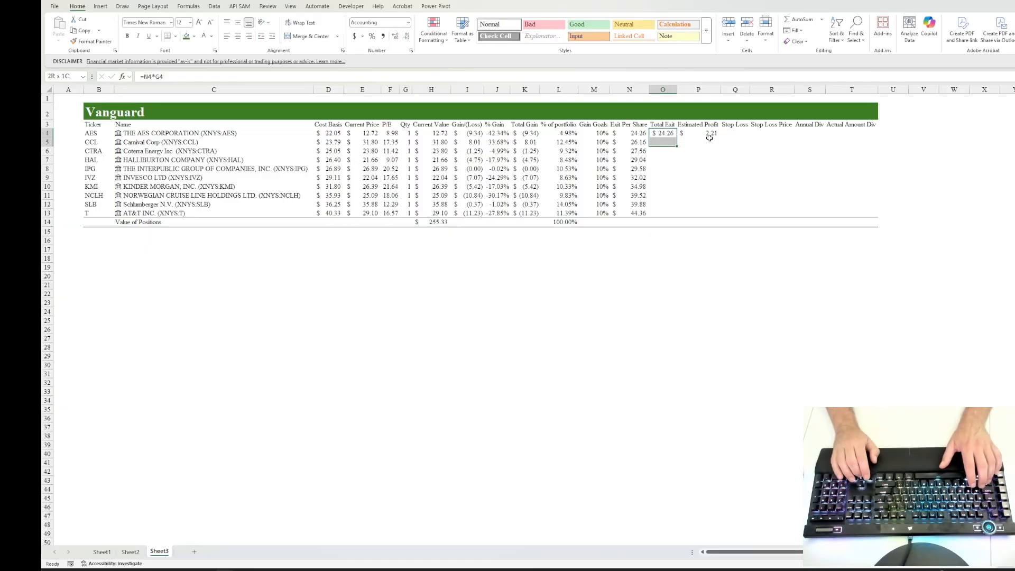
{"action": "key", "text": "ctrl+d"}
Step: Fill the Estimated Profit formula from P4 down through P13
{"action": "key", "text": "Right"}
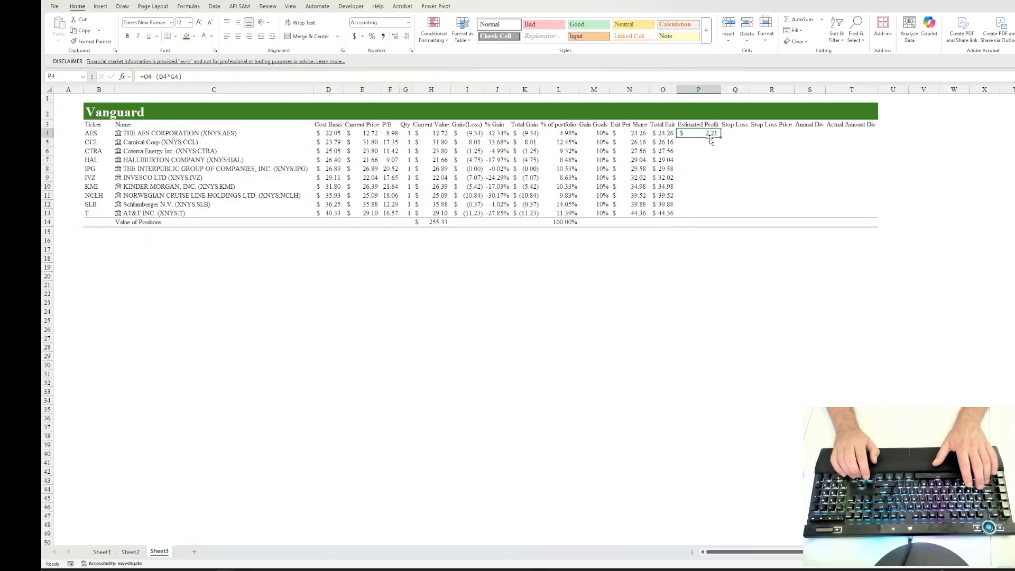
{"action": "key", "text": "shift+Down"}
{"action": "key", "text": "shift+Down"}
{"action": "key", "text": "shift+Down"}
{"action": "key", "text": "shift+Down"}
{"action": "key", "text": "shift+Down"}
{"action": "key", "text": "shift+Down"}
{"action": "key", "text": "shift+Down"}
{"action": "key", "text": "shift+Down"}
{"action": "key", "text": "shift+Down"}
{"action": "key", "text": "ctrl+d"}
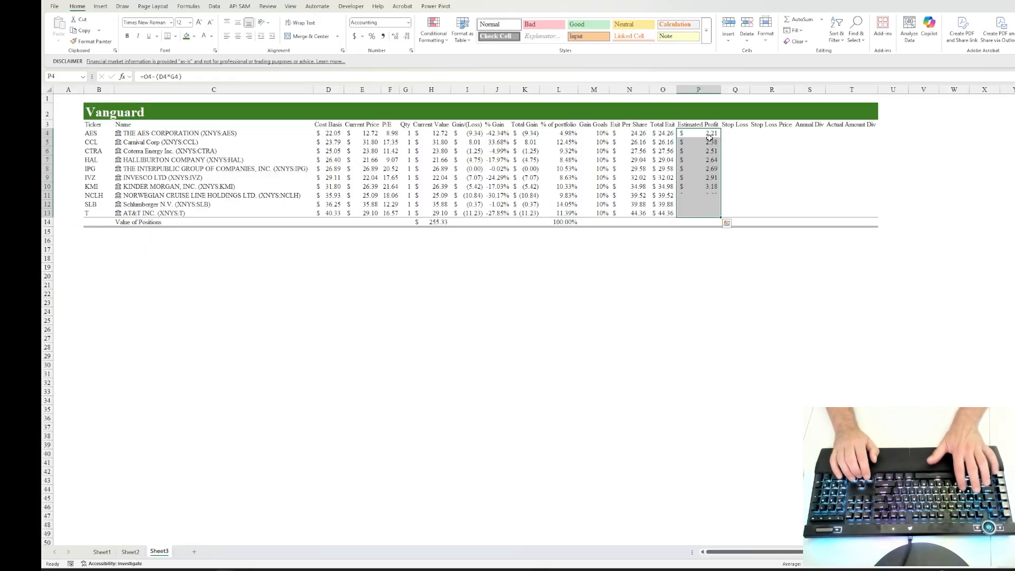
Step: Set the Stop Loss value in Q4 to 35% and fill it down through Q13
{"action": "key", "text": "Right"}
{"action": "type", "text": "3"}
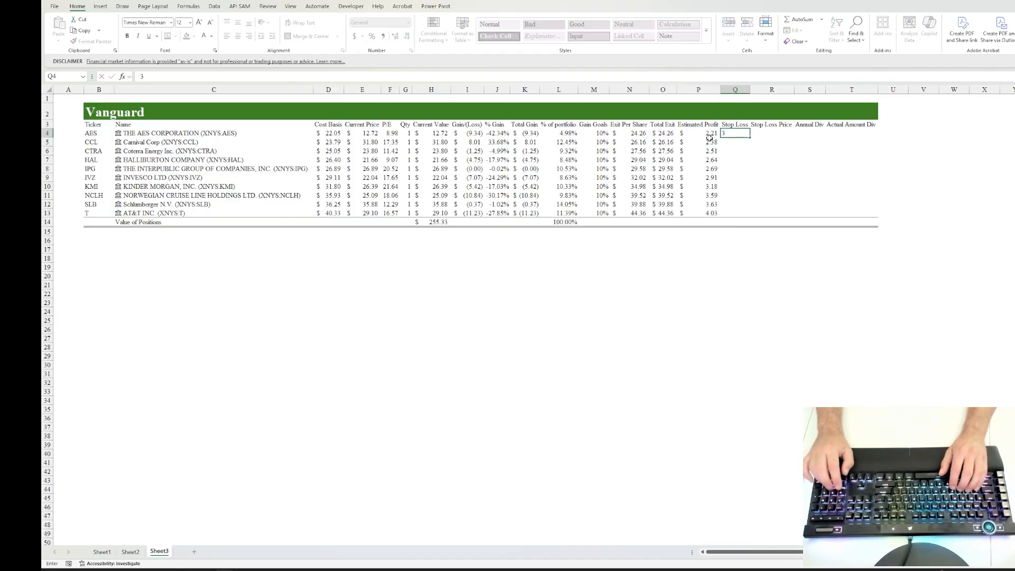
{"action": "type", "text": "5%"}
{"action": "key", "text": "ctrl+Return"}
{"action": "key", "text": "shift+Down"}
{"action": "key", "text": "shift+Down"}
{"action": "key", "text": "shift+Down"}
{"action": "key", "text": "shift+Down"}
{"action": "key", "text": "shift+Down"}
{"action": "key", "text": "shift+Down"}
{"action": "key", "text": "shift+Down"}
{"action": "key", "text": "shift+Down"}
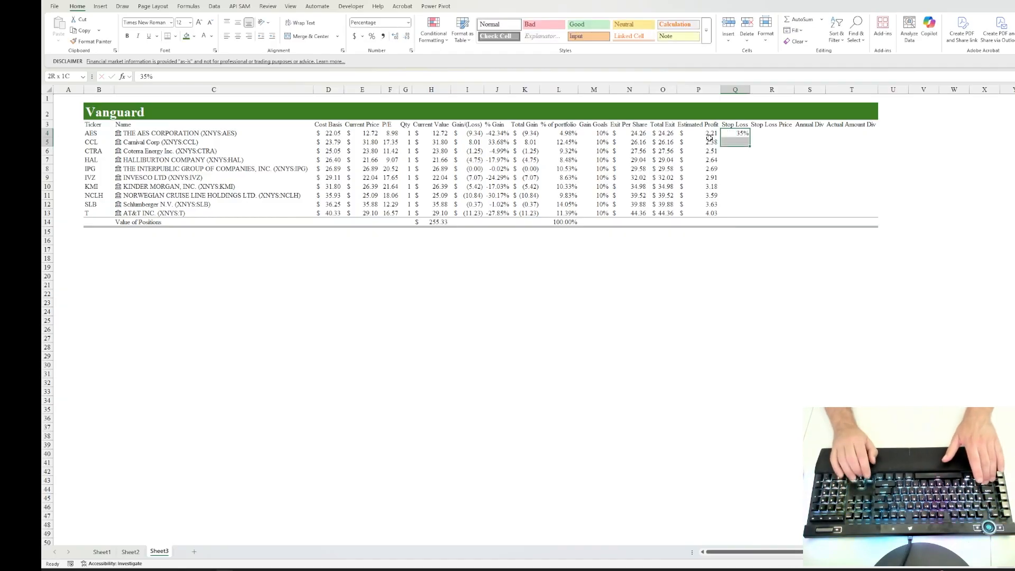
{"action": "key", "text": "shift+Down"}
{"action": "key", "text": "ctrl+d"}
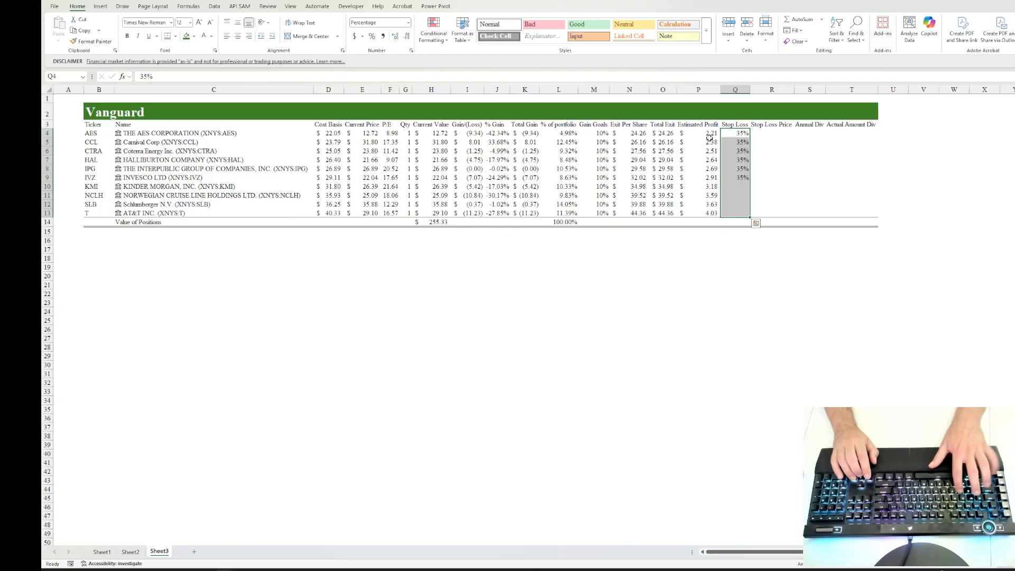
Step: Calculate the AES Stop Loss Price in R4 from cost basis and stop loss with the formula =D4-(D4*Q4)
{"action": "key", "text": "Right"}
{"action": "type", "text": "="}
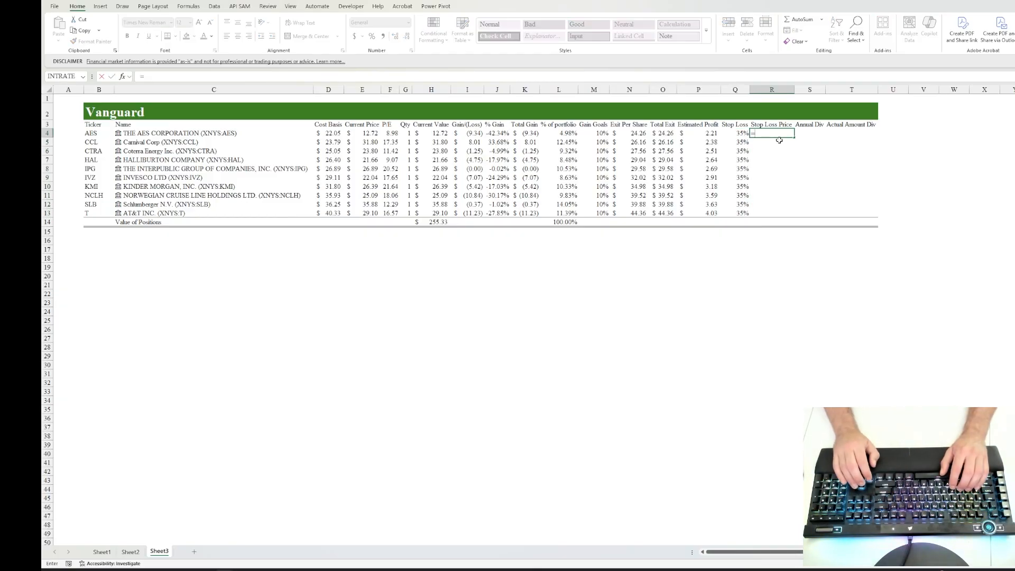
{"action": "key", "text": "Left"}
{"action": "key", "text": "Left"}
{"action": "key", "text": "Left"}
{"action": "key", "text": "Left"}
{"action": "key", "text": "Left"}
{"action": "key", "text": "Left"}
{"action": "key", "text": "Left"}
{"action": "key", "text": "Left"}
{"action": "key", "text": "Left"}
{"action": "key", "text": "Left"}
{"action": "key", "text": "Left"}
{"action": "key", "text": "Left"}
{"action": "key", "text": "Left"}
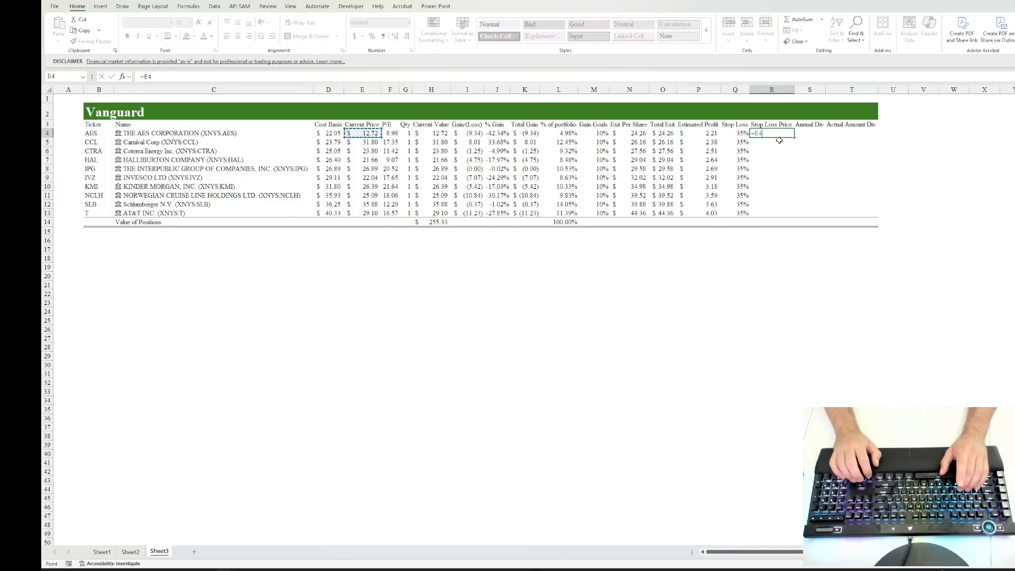
{"action": "key", "text": "Left"}
{"action": "type", "text": "-"}
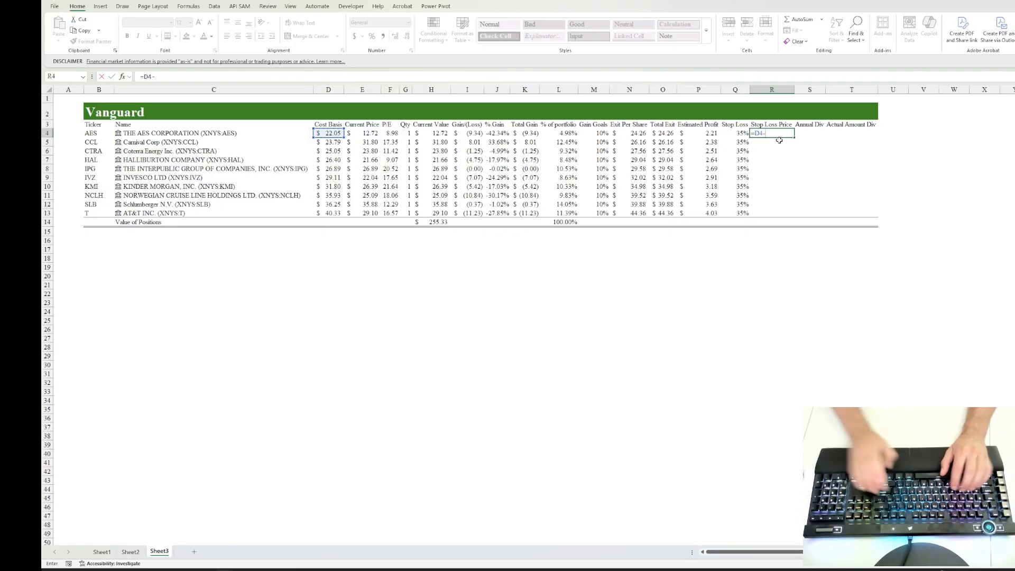
{"action": "type", "text": "("}
{"action": "key", "text": "Left"}
{"action": "key", "text": "Left"}
{"action": "key", "text": "Left"}
{"action": "key", "text": "Left"}
{"action": "key", "text": "Left"}
{"action": "key", "text": "Left"}
{"action": "key", "text": "Left"}
{"action": "key", "text": "Left"}
{"action": "key", "text": "Left"}
{"action": "key", "text": "Left"}
{"action": "key", "text": "Left"}
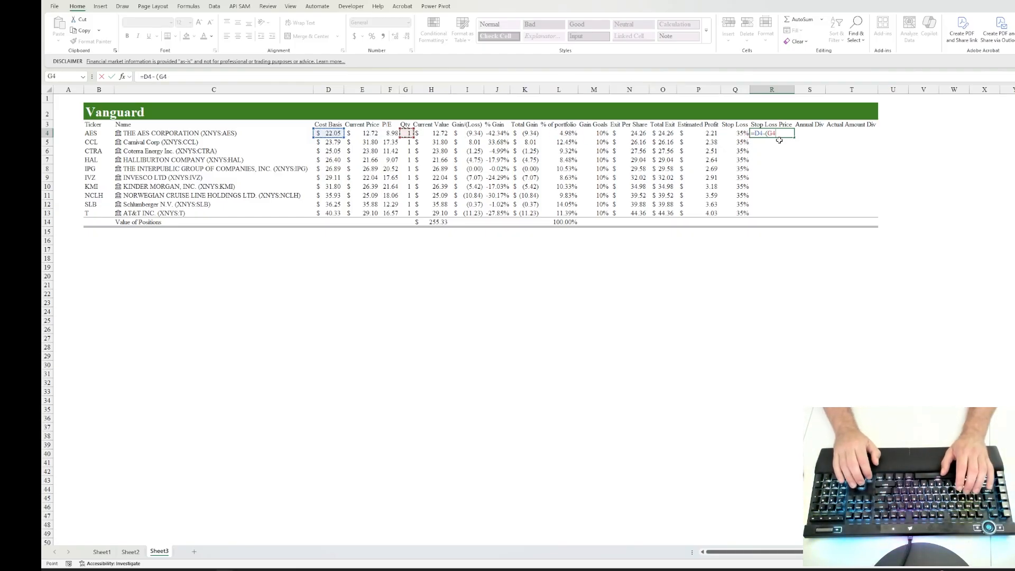
{"action": "key", "text": "Left"}
{"action": "key", "text": "Left"}
{"action": "key", "text": "Left"}
{"action": "type", "text": "*"}
{"action": "key", "text": "Left"}
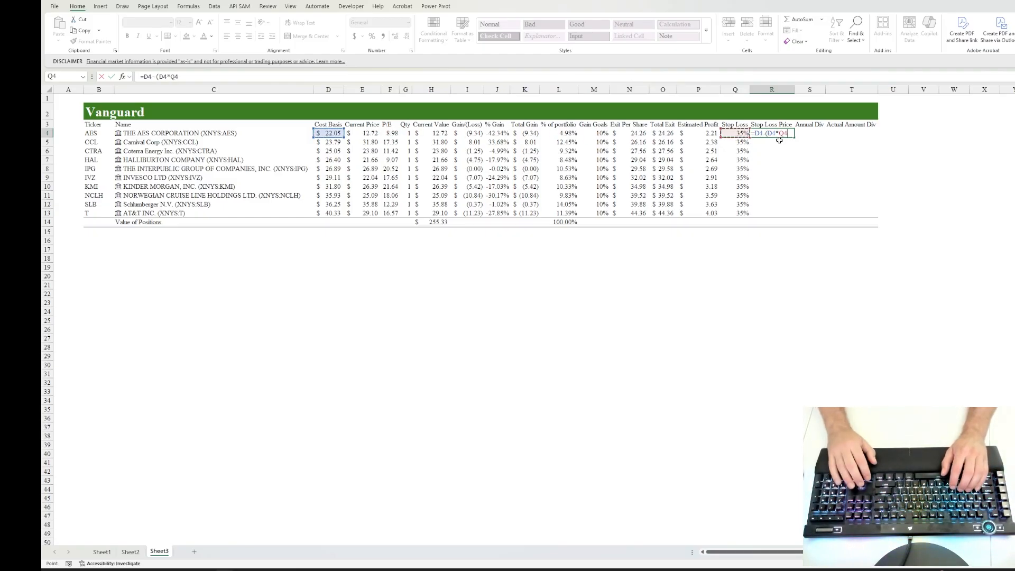
{"action": "type", "text": ")"}
{"action": "key", "text": "ctrl+Return"}
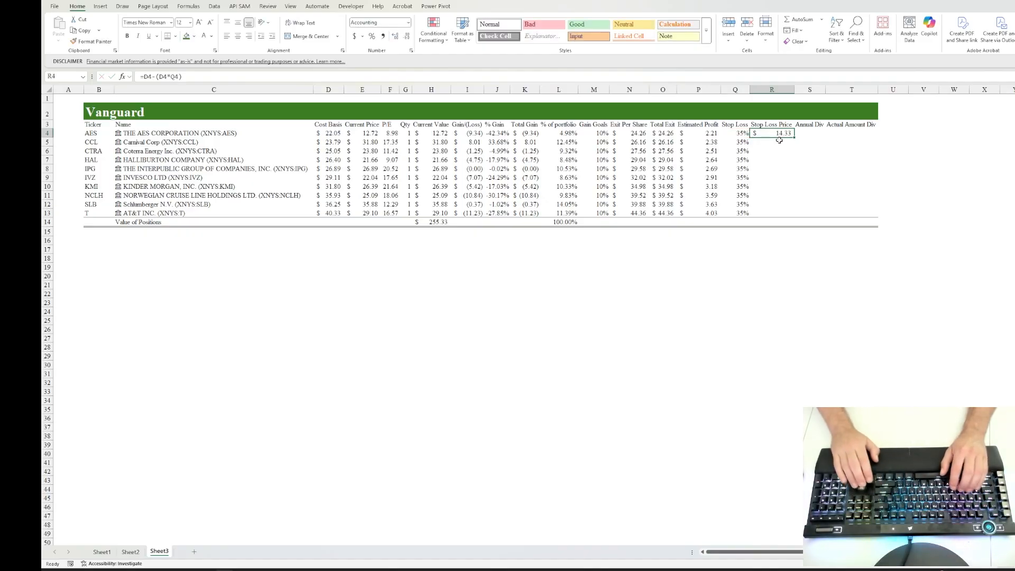
Step: Fill the Stop Loss Price formula from R4 down through R13
{"action": "key", "text": "shift+Down"}
{"action": "key", "text": "shift+Down"}
{"action": "key", "text": "shift+Down"}
{"action": "key", "text": "shift+Down"}
{"action": "key", "text": "shift+Down"}
{"action": "key", "text": "shift+Down"}
{"action": "key", "text": "shift+Down"}
{"action": "key", "text": "shift+Down"}
{"action": "key", "text": "shift+Down"}
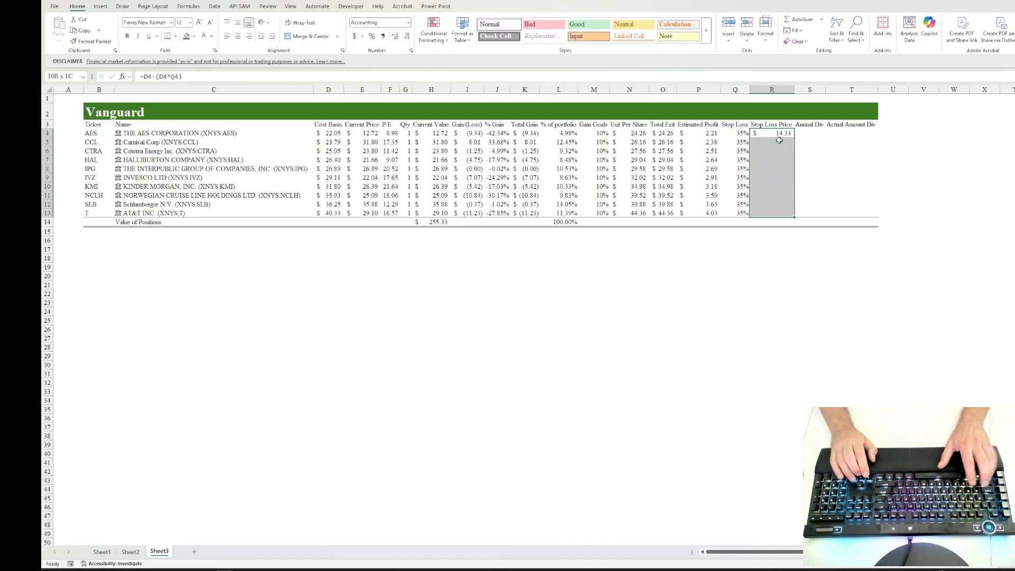
{"action": "key", "text": "ctrl+d"}
Step: Set the Annual Div value in S4 to 2.50% and fill it down through S13
{"action": "key", "text": "Right"}
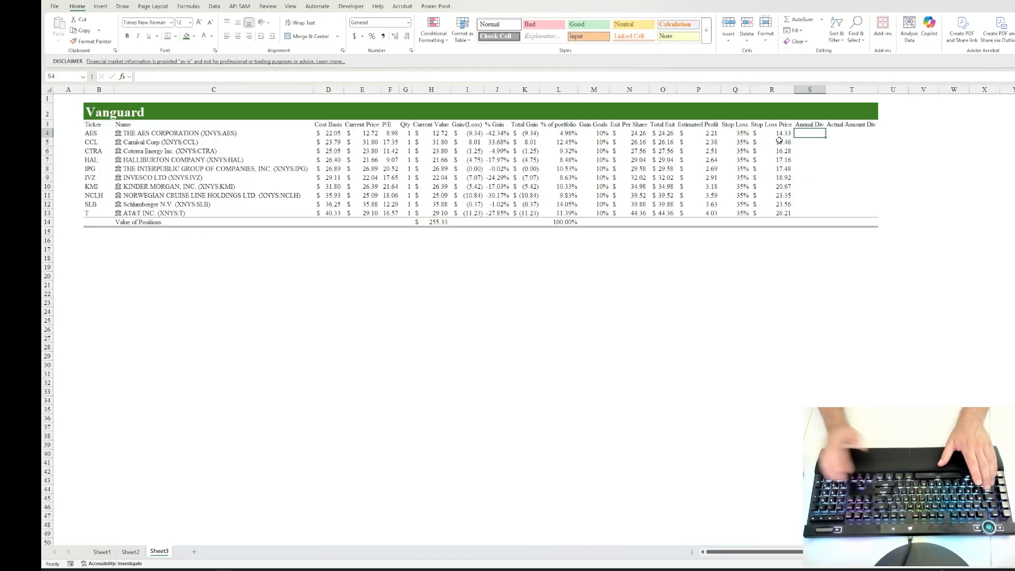
{"action": "type", "text": "2"}
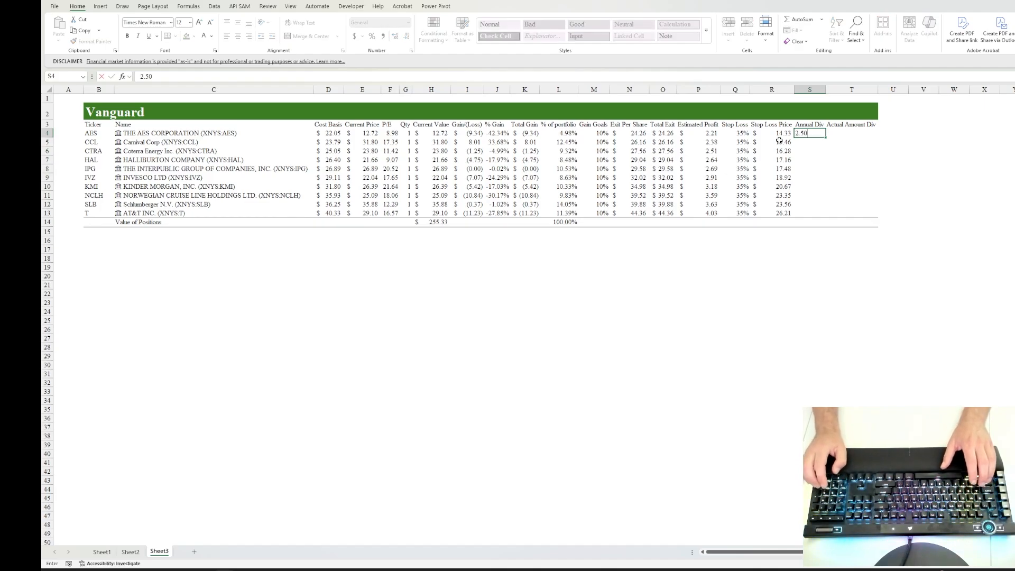
{"action": "type", "text": ".50"}
{"action": "key", "text": "ctrl+Return"}
{"action": "key", "text": "shift+Down"}
{"action": "key", "text": "shift+Down"}
{"action": "key", "text": "shift+Down"}
{"action": "key", "text": "shift+Down"}
{"action": "key", "text": "shift+Down"}
{"action": "key", "text": "shift+Down"}
{"action": "key", "text": "shift+Down"}
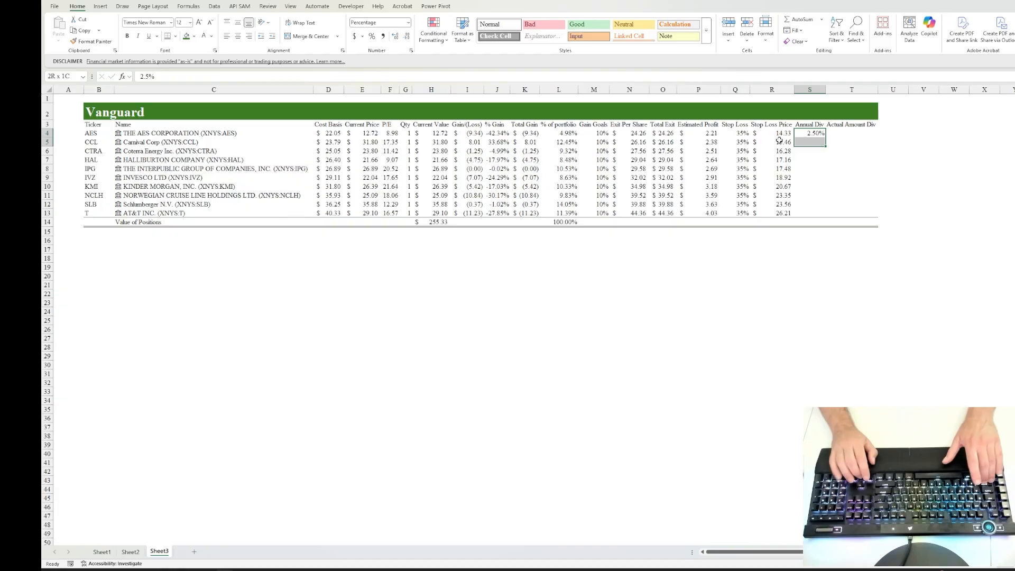
{"action": "key", "text": "shift+Down"}
{"action": "key", "text": "shift+Down"}
{"action": "key", "text": "ctrl+d"}
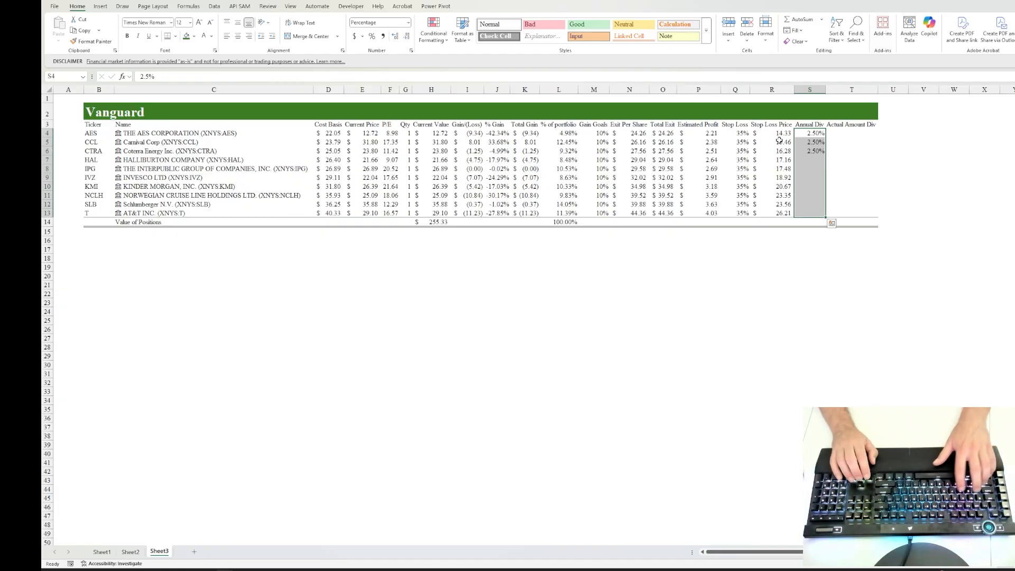
Step: Calculate the AES Actual Amount Div in T4 from annual dividend and current price with the formula =S4*E4
{"action": "key", "text": "Right"}
{"action": "type", "text": "="}
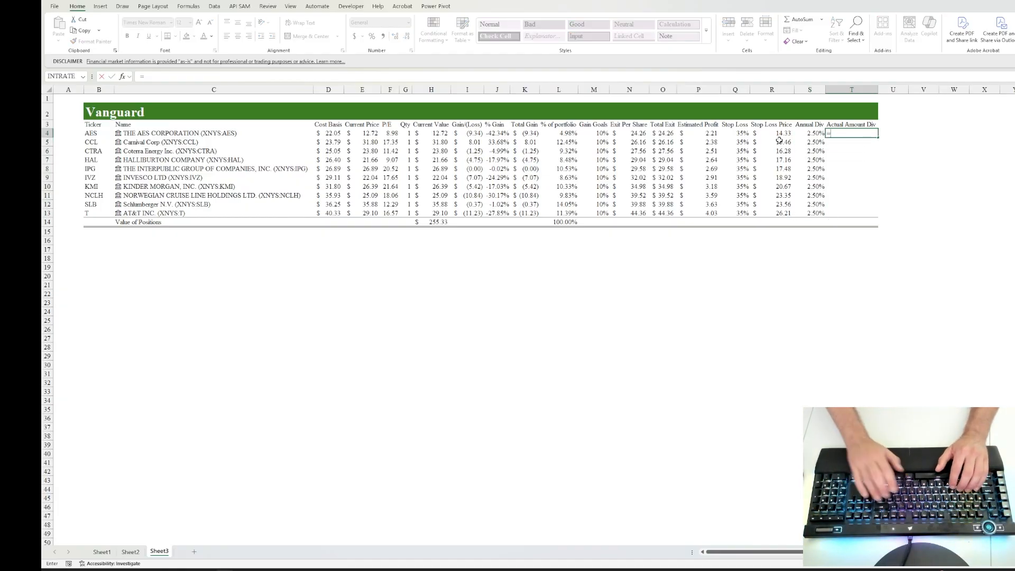
{"action": "key", "text": "Left"}
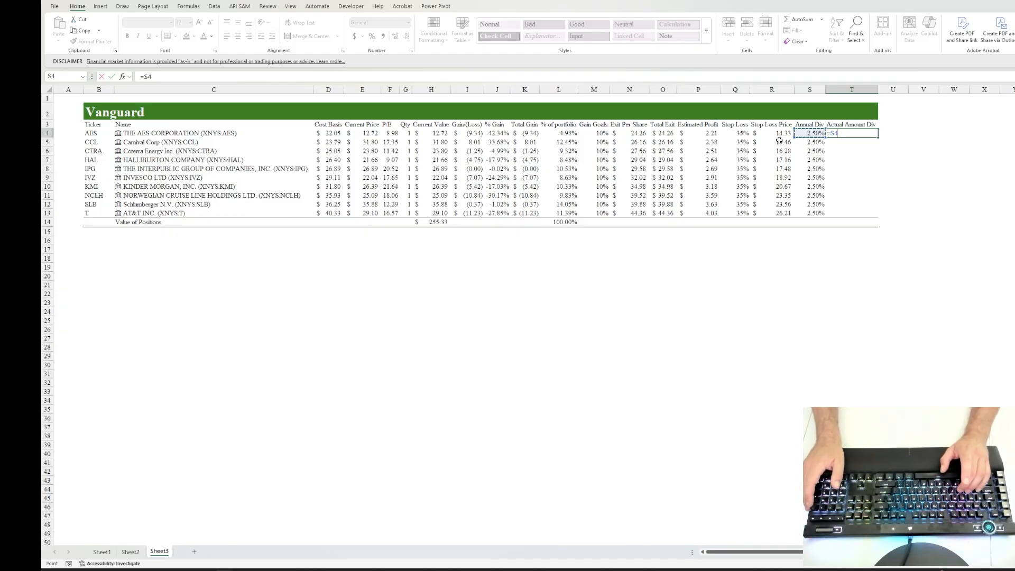
{"action": "type", "text": "*"}
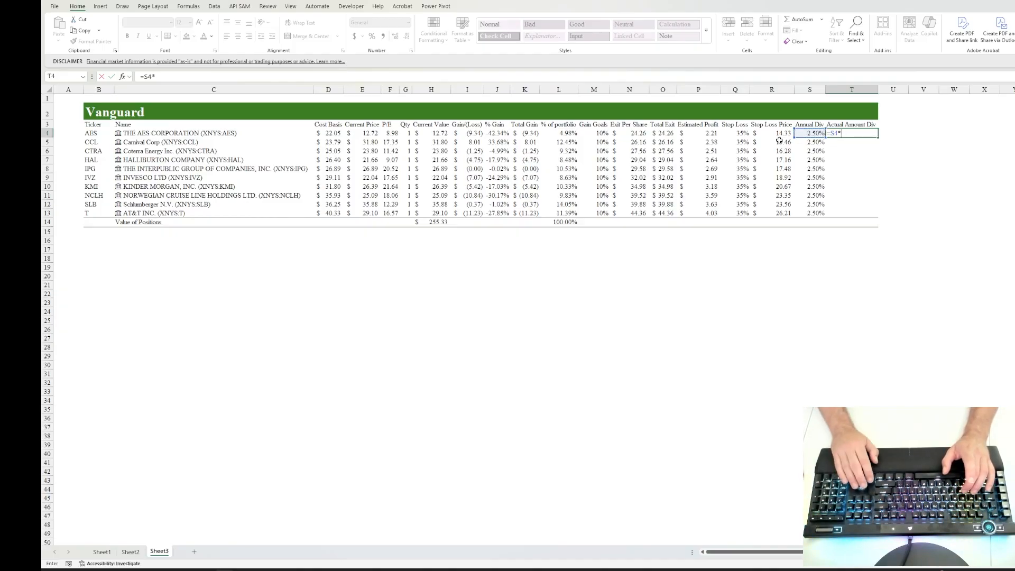
{"action": "key", "text": "Left"}
{"action": "key", "text": "Left"}
{"action": "key", "text": "Left"}
{"action": "key", "text": "Left"}
{"action": "key", "text": "Left"}
{"action": "key", "text": "Left"}
{"action": "key", "text": "Left"}
{"action": "key", "text": "Left"}
{"action": "key", "text": "Left"}
{"action": "key", "text": "Left"}
{"action": "key", "text": "Left"}
{"action": "key", "text": "Left"}
{"action": "key", "text": "Left"}
{"action": "key", "text": "Left"}
{"action": "key", "text": "Left"}
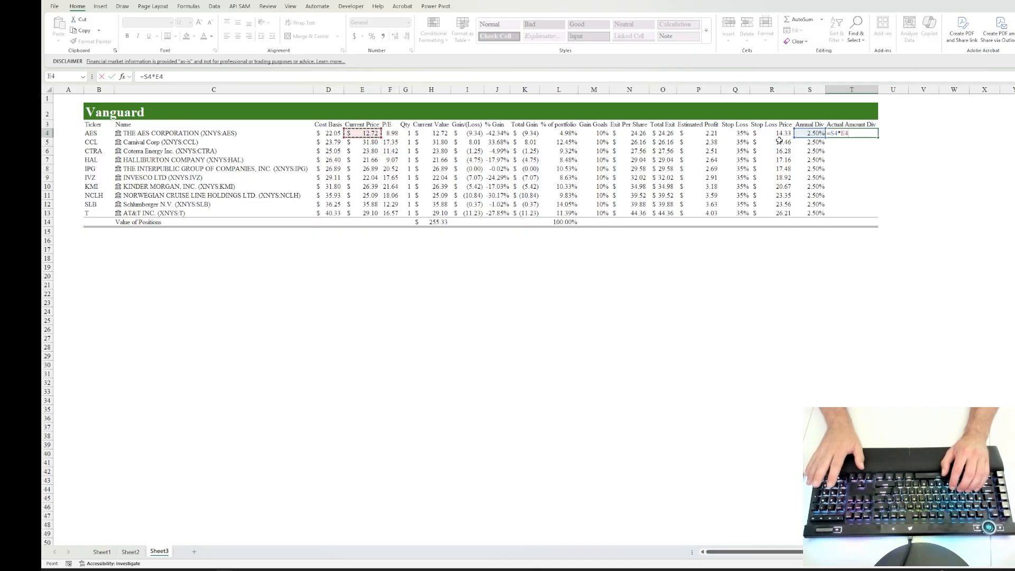
{"action": "key", "text": "ctrl+Return"}
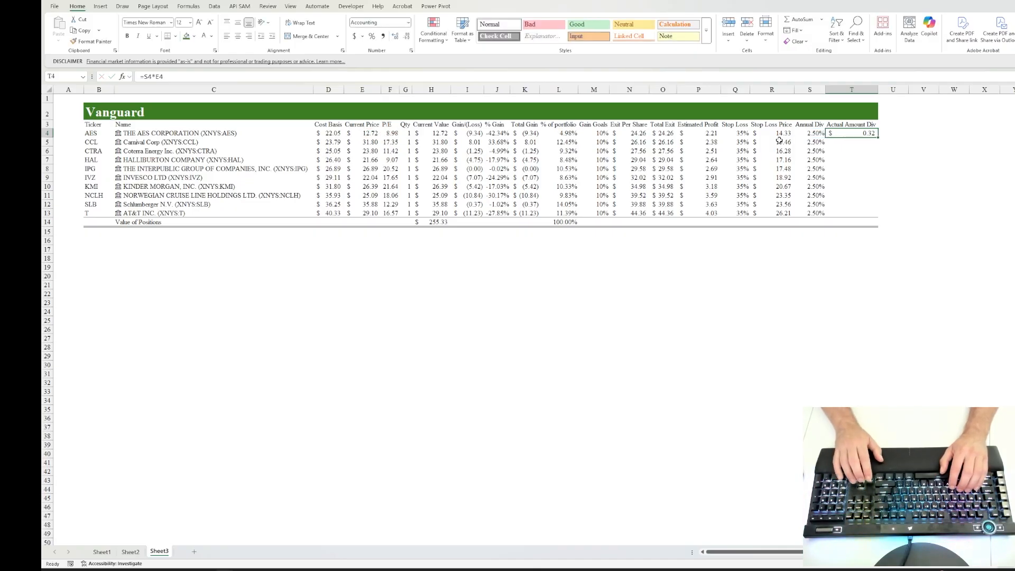
Step: Fill the Actual Amount Div formula from T4 down through T13
{"action": "key", "text": "shift+Down"}
{"action": "key", "text": "shift+Down"}
{"action": "key", "text": "shift+Down"}
{"action": "key", "text": "shift+Down"}
{"action": "key", "text": "shift+Down"}
{"action": "key", "text": "shift+Down"}
{"action": "key", "text": "shift+Down"}
{"action": "key", "text": "shift+Down"}
{"action": "key", "text": "shift+Down"}
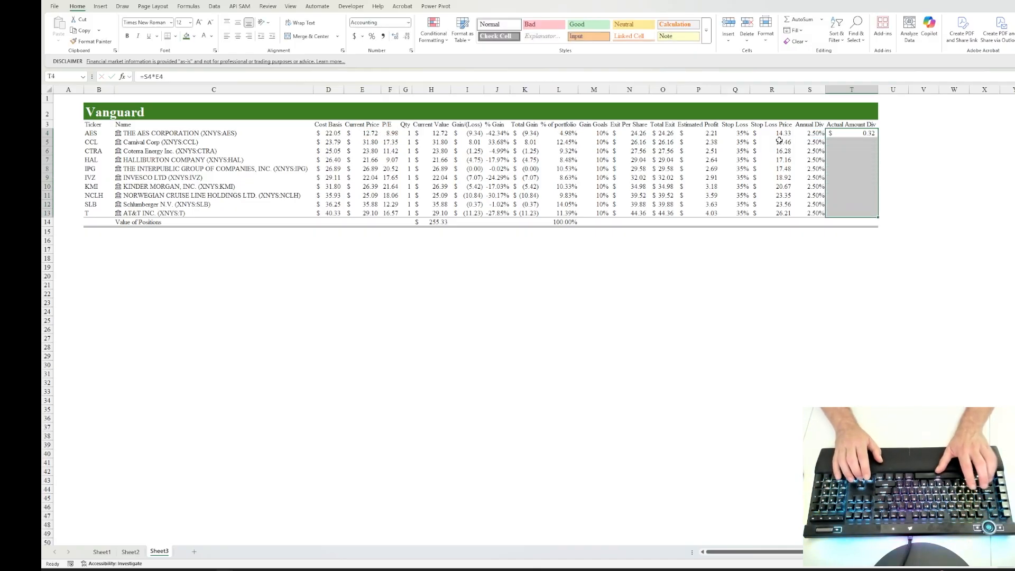
{"action": "key", "text": "ctrl+d"}
{"action": "key", "text": "Up"}
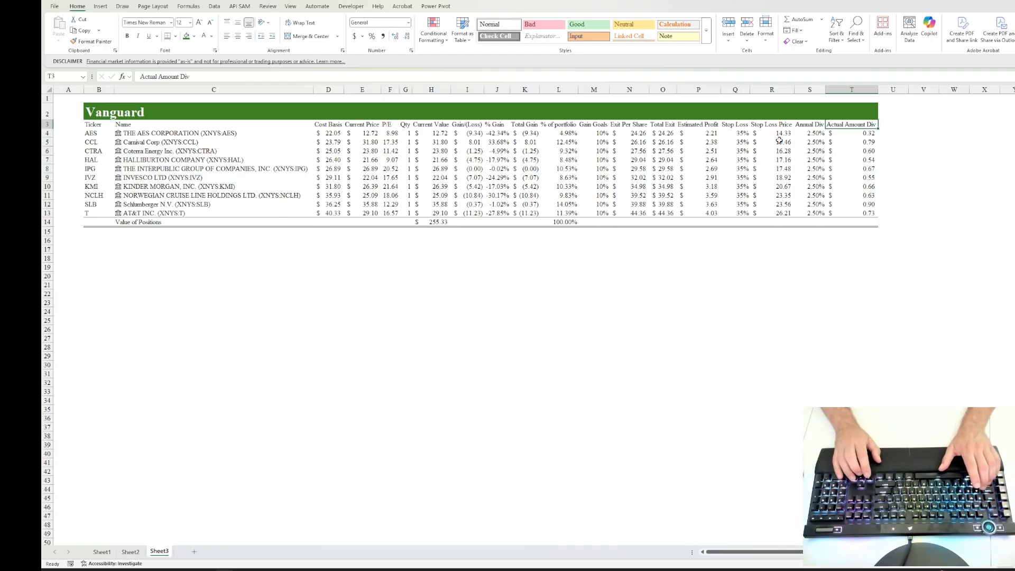
{"action": "key", "text": "Down"}
{"action": "key", "text": "Up"}
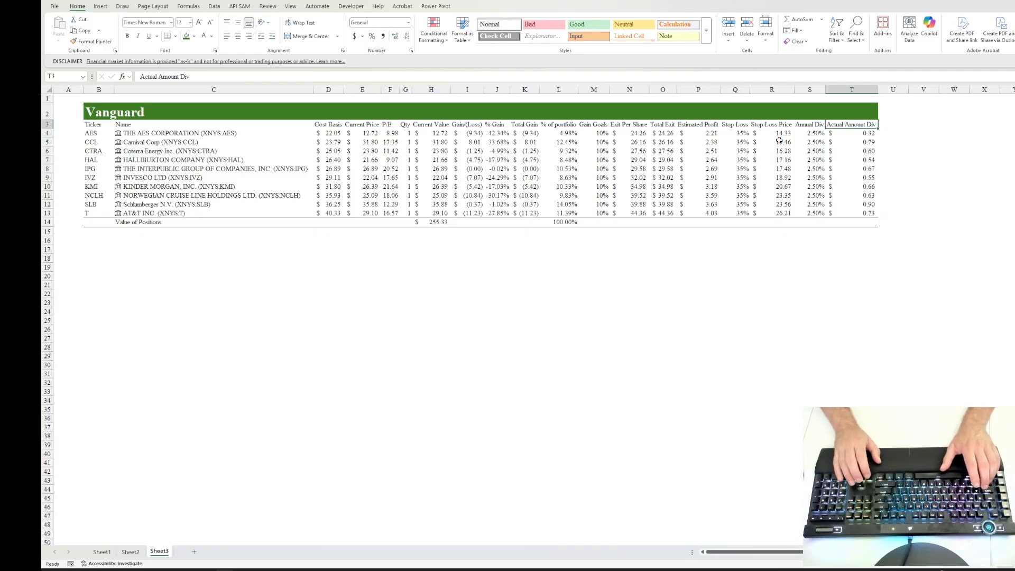
Step: Change the font color of the Cost Basis values in D4:D13 to blue
{"action": "key", "text": "Down"}
{"action": "key", "text": "Left"}
{"action": "key", "text": "Left"}
{"action": "key", "text": "Left"}
{"action": "key", "text": "Left"}
{"action": "key", "text": "Left"}
{"action": "key", "text": "Left"}
{"action": "key", "text": "Left"}
{"action": "key", "text": "Left"}
{"action": "key", "text": "Left"}
{"action": "key", "text": "Left"}
{"action": "key", "text": "Left"}
{"action": "key", "text": "Left"}
{"action": "key", "text": "Left"}
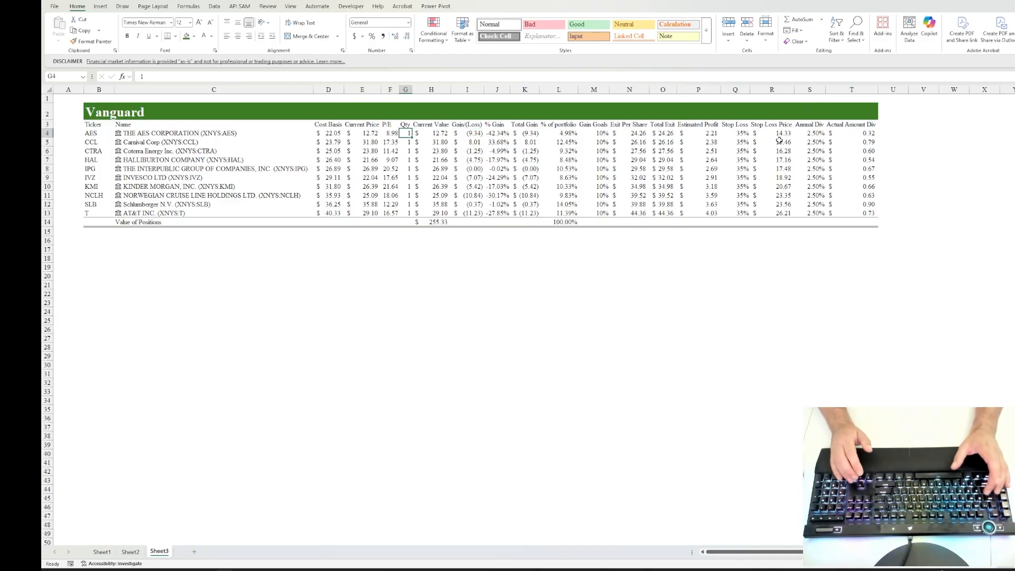
{"action": "key", "text": "Left"}
{"action": "key", "text": "Left"}
{"action": "key", "text": "Left"}
{"action": "key", "text": "ctrl+shift+Down"}
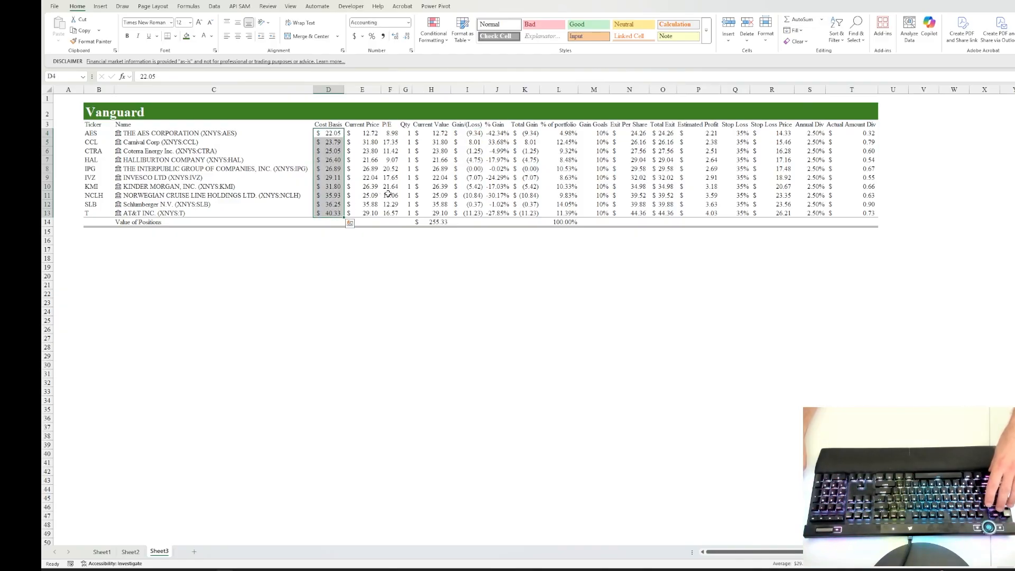
{"action": "key", "text": "ctrl+1"}
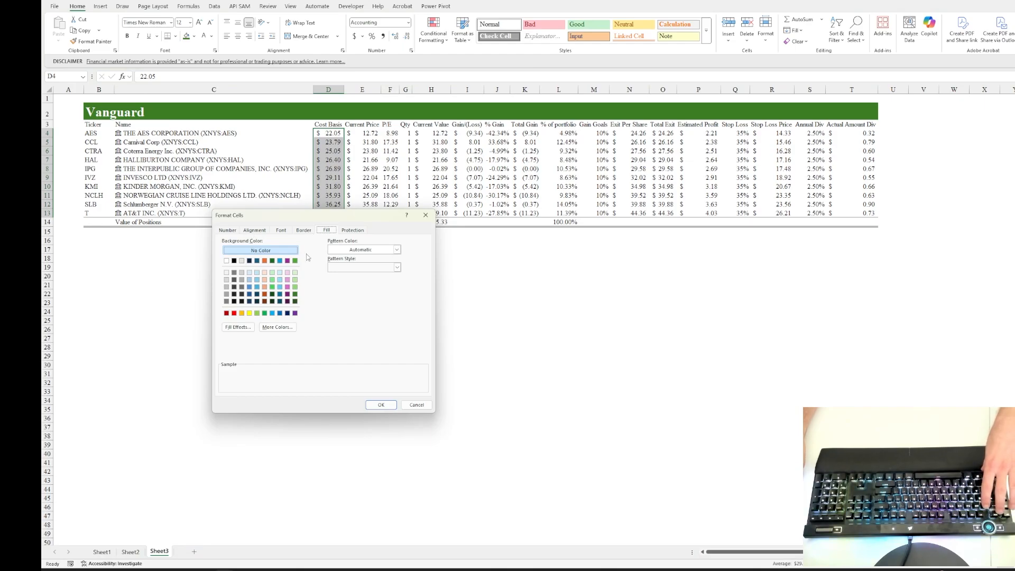
{"action": "left_click", "coordinate": [280, 230]}
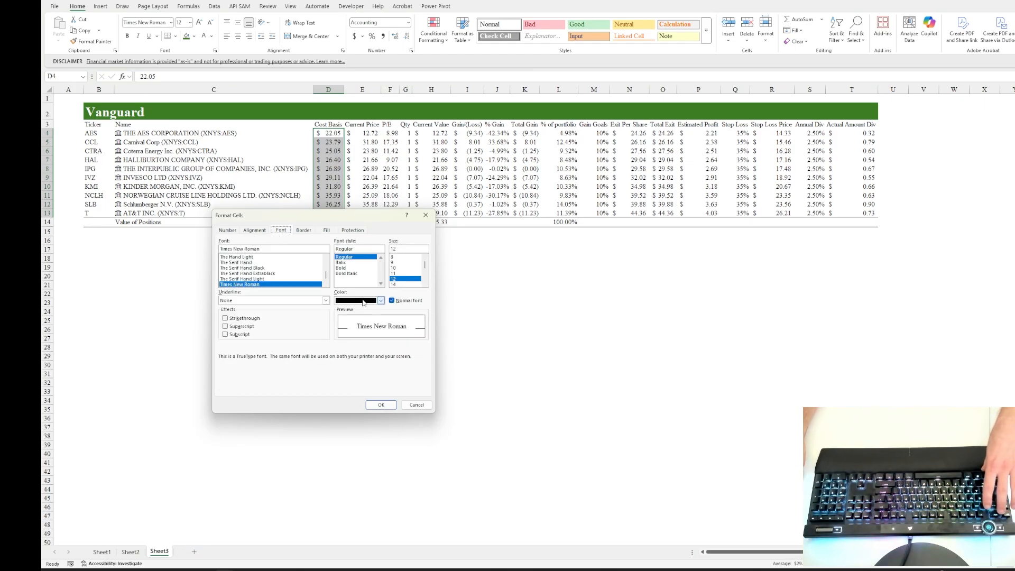
{"action": "left_click", "coordinate": [363, 301]}
{"action": "left_click", "coordinate": [423, 422]}
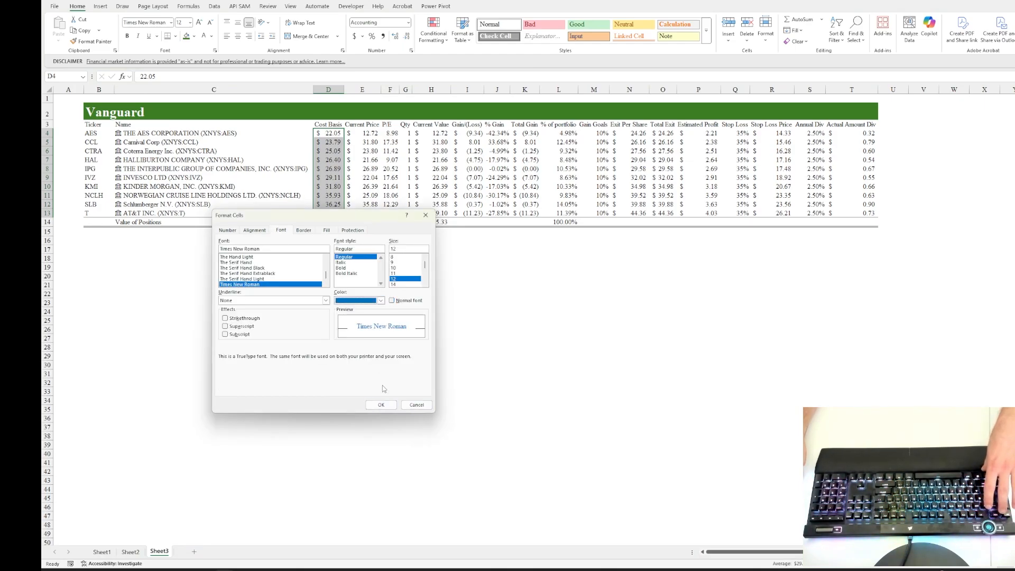
{"action": "left_click", "coordinate": [381, 404]}
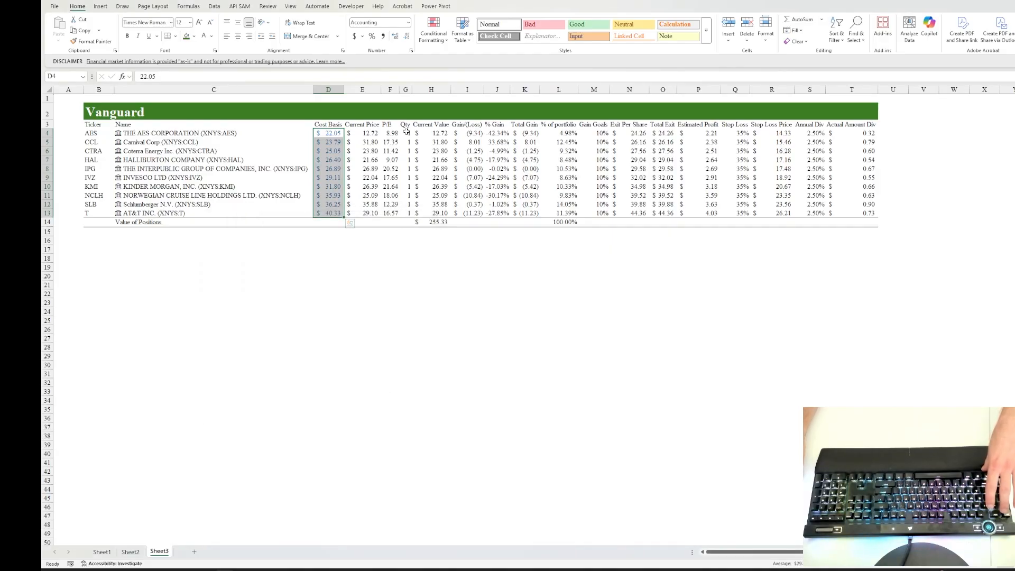
Step: Apply the same blue font color to the Qty values in G4:G13
{"action": "left_click_drag", "start_coordinate": [406, 133], "coordinate": [400, 214]}
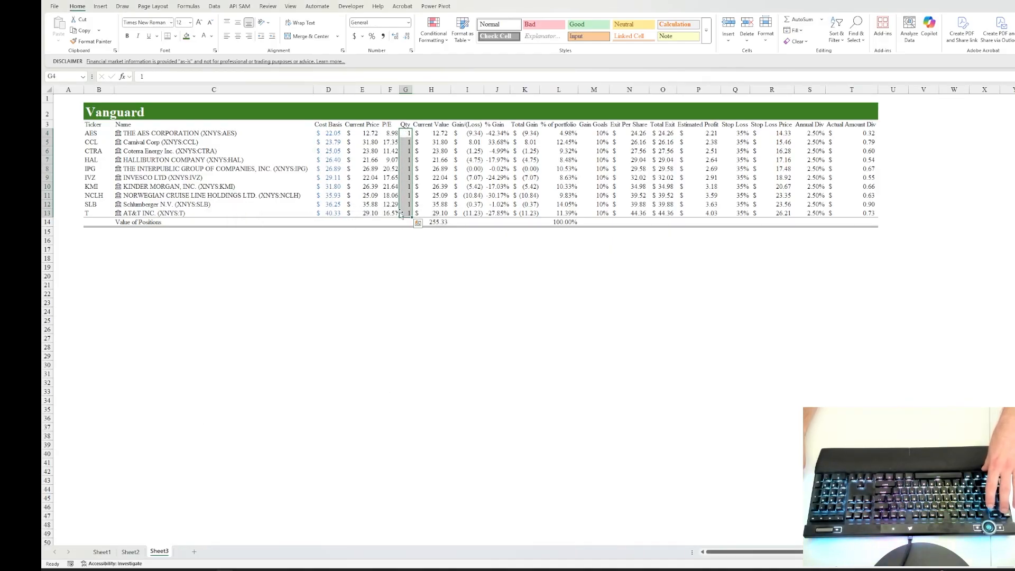
{"action": "key", "text": "ctrl+1"}
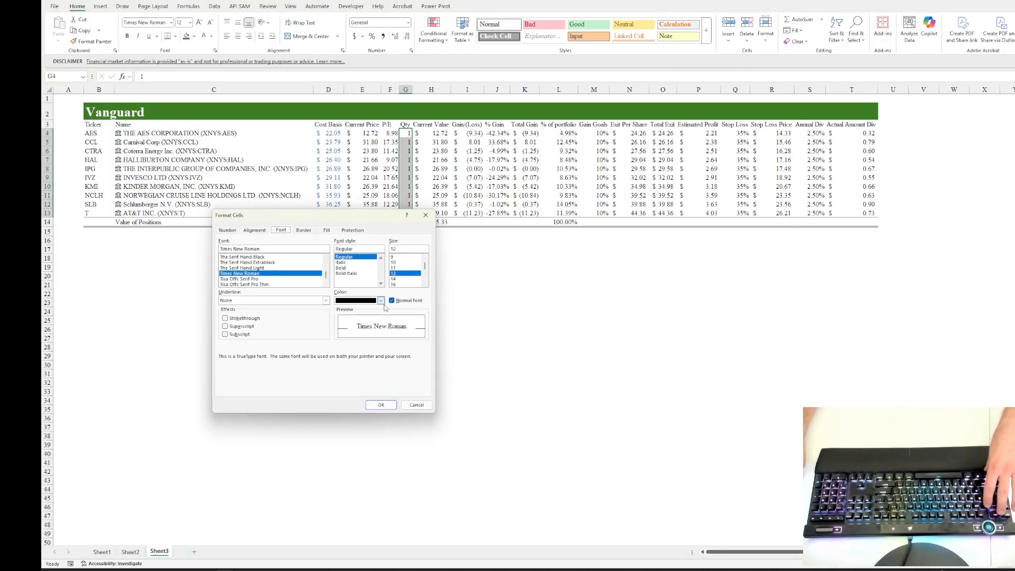
{"action": "left_click", "coordinate": [380, 300]}
{"action": "left_click", "coordinate": [423, 422]}
{"action": "left_click", "coordinate": [380, 404]}
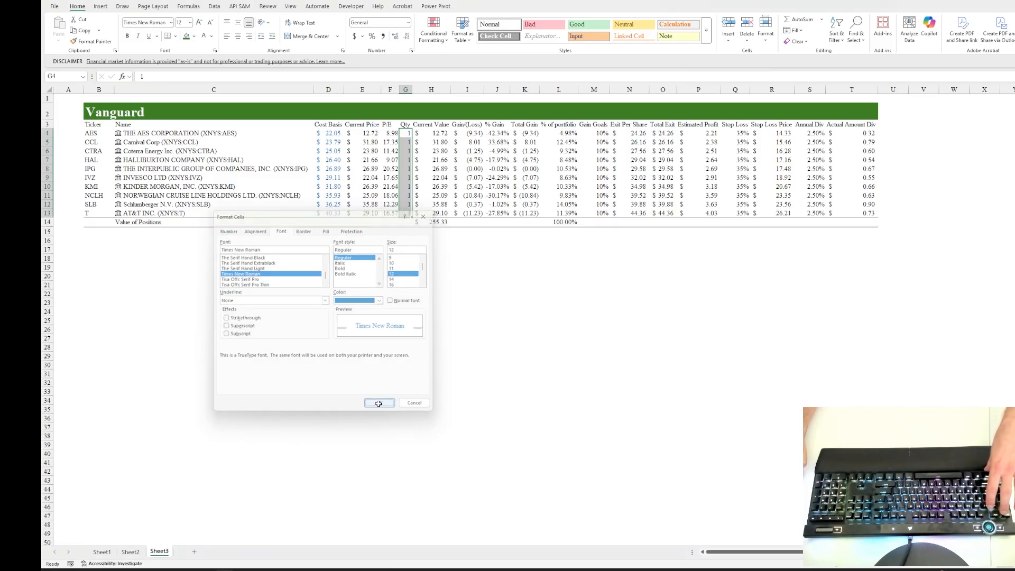
Step: Repeat the blue font color on the Gain Goals values in M4:M13 and the Stop Loss percentages in Q4:Q13
{"action": "left_click", "coordinate": [561, 133]}
{"action": "left_click_drag", "start_coordinate": [598, 133], "coordinate": [595, 211]}
{"action": "key", "text": "F4"}
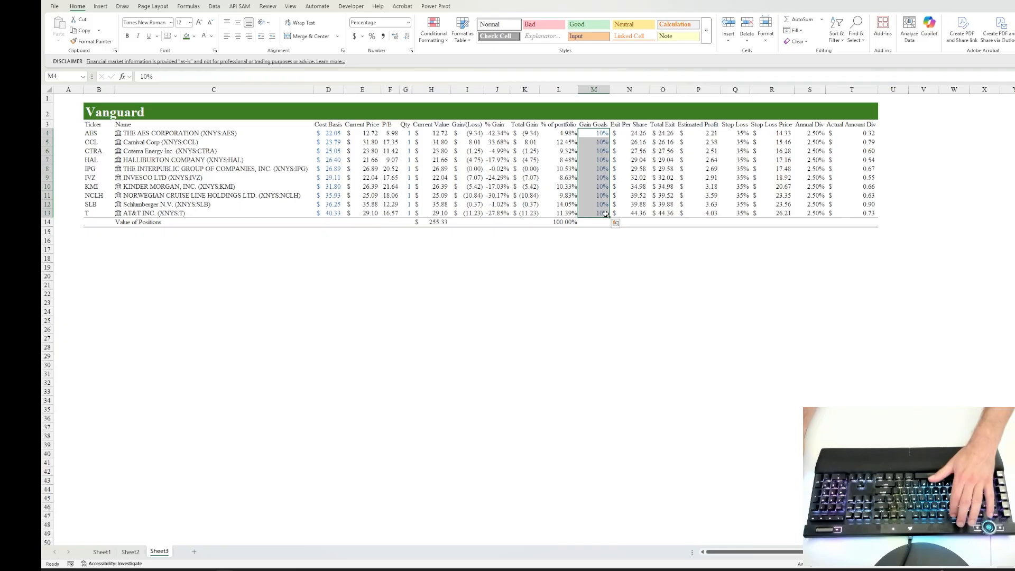
{"action": "left_click_drag", "start_coordinate": [739, 133], "coordinate": [738, 214]}
{"action": "key", "text": "F4"}
Step: Color the Annual Div percentages in S4:S13 with the same blue font
{"action": "left_click", "coordinate": [781, 160]}
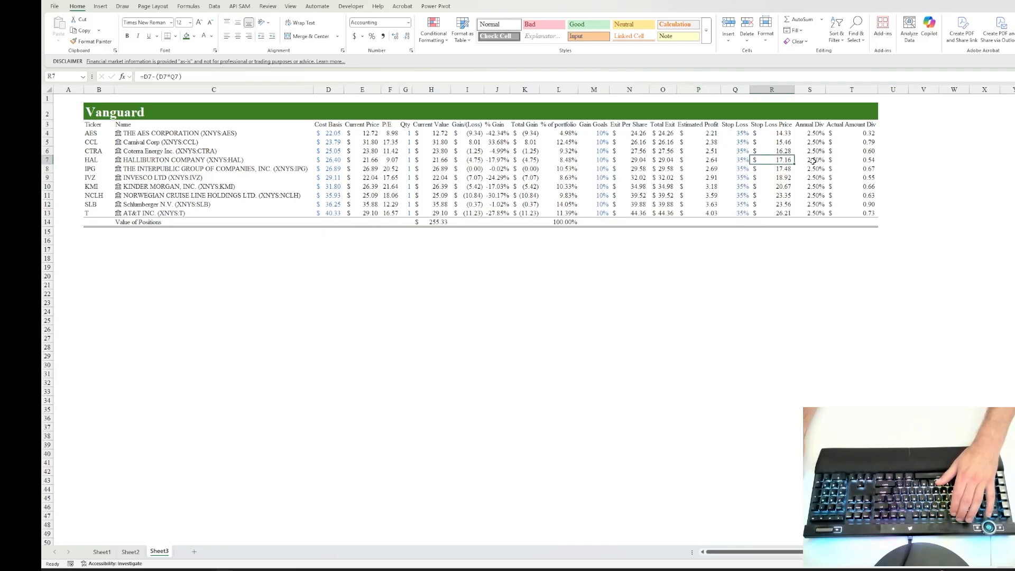
{"action": "left_click", "coordinate": [817, 161]}
{"action": "left_click_drag", "start_coordinate": [811, 136], "coordinate": [811, 214]}
Step: Check cells across the sheet, from Actual Amount Div back to Ticker, to distinguish formulas and linked data from manual entries
{"action": "left_click", "coordinate": [871, 140]}
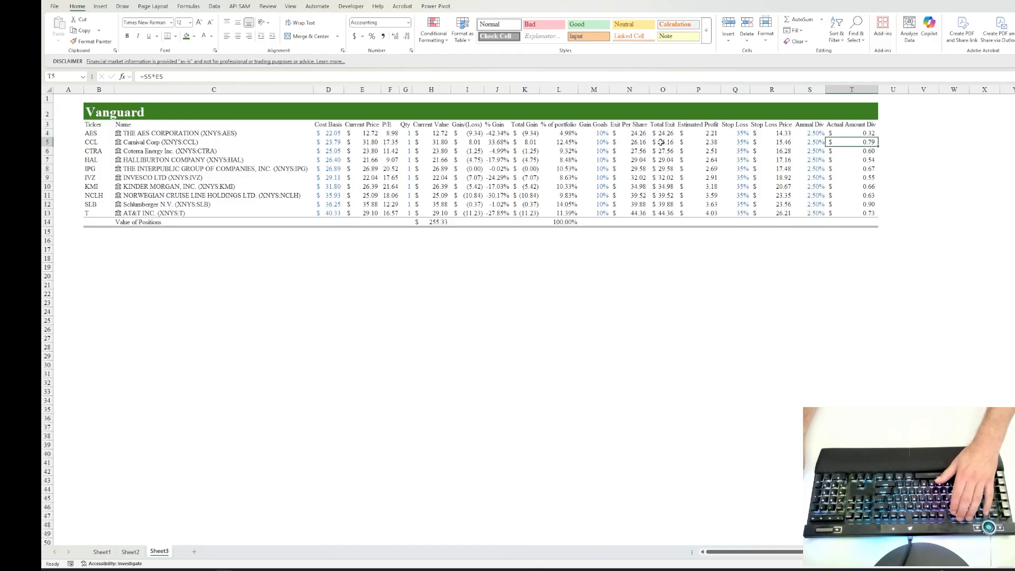
{"action": "left_click", "coordinate": [629, 143]}
{"action": "left_click", "coordinate": [558, 152]}
{"action": "left_click", "coordinate": [499, 153]}
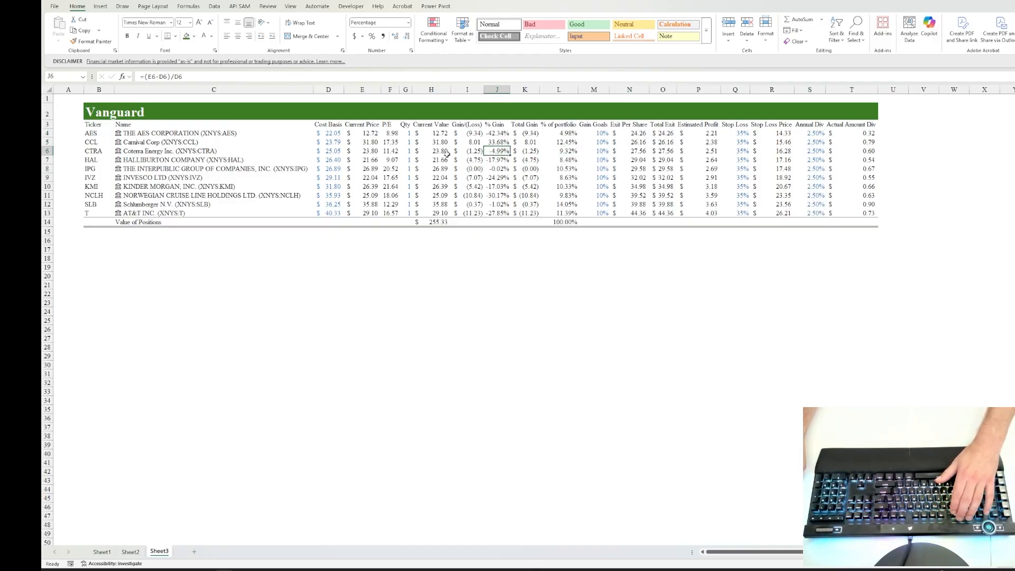
{"action": "left_click", "coordinate": [446, 154]}
{"action": "left_click", "coordinate": [384, 154]}
{"action": "left_click", "coordinate": [362, 153]}
{"action": "left_click", "coordinate": [327, 153]}
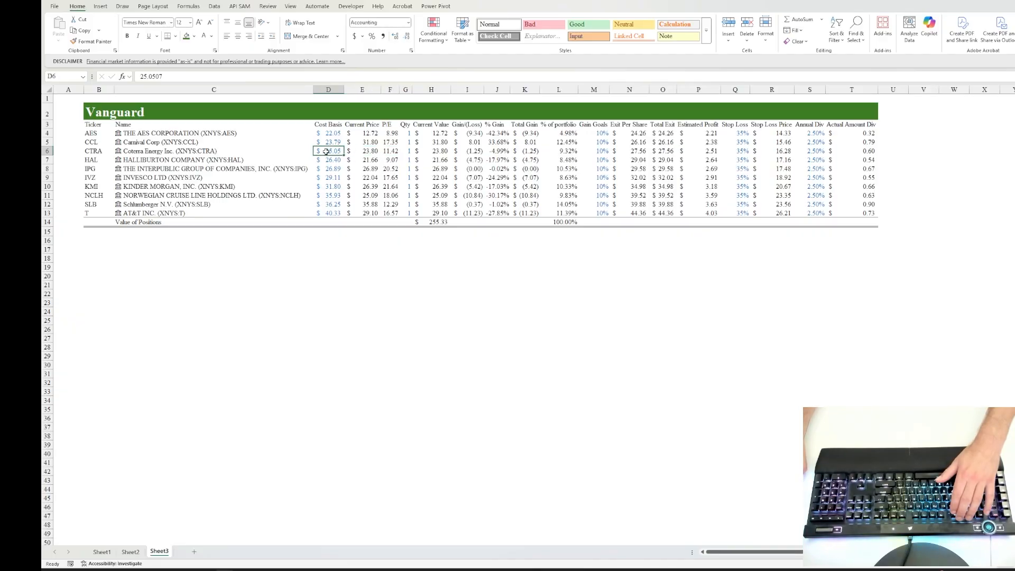
{"action": "left_click", "coordinate": [128, 154]}
{"action": "left_click", "coordinate": [99, 135]}
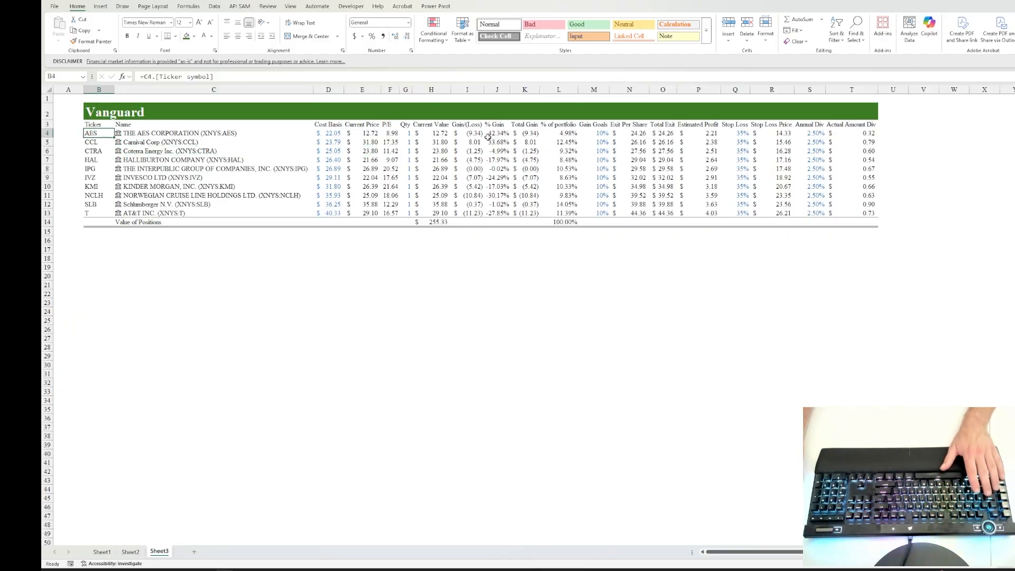
Step: Examine the % of portfolio column and compare the SLB position's share with its other row values and the other holdings
{"action": "left_click", "coordinate": [566, 141]}
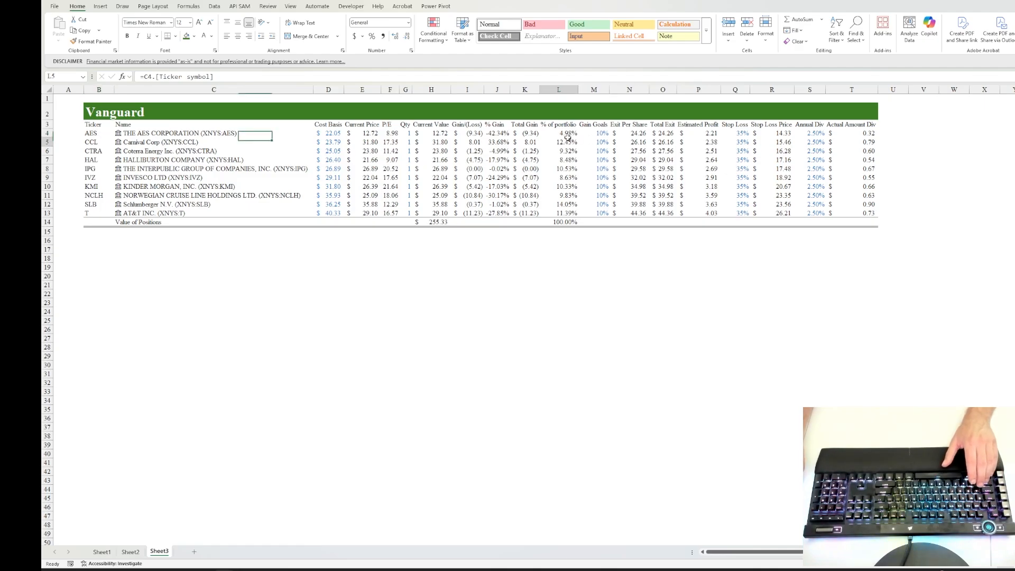
{"action": "left_click", "coordinate": [561, 203]}
{"action": "key", "text": "Left"}
{"action": "key", "text": "Left"}
{"action": "key", "text": "Left"}
{"action": "key", "text": "Left"}
{"action": "key", "text": "Left"}
{"action": "key", "text": "Left"}
{"action": "key", "text": "Left"}
{"action": "key", "text": "Left"}
{"action": "key", "text": "Left"}
{"action": "key", "text": "Left"}
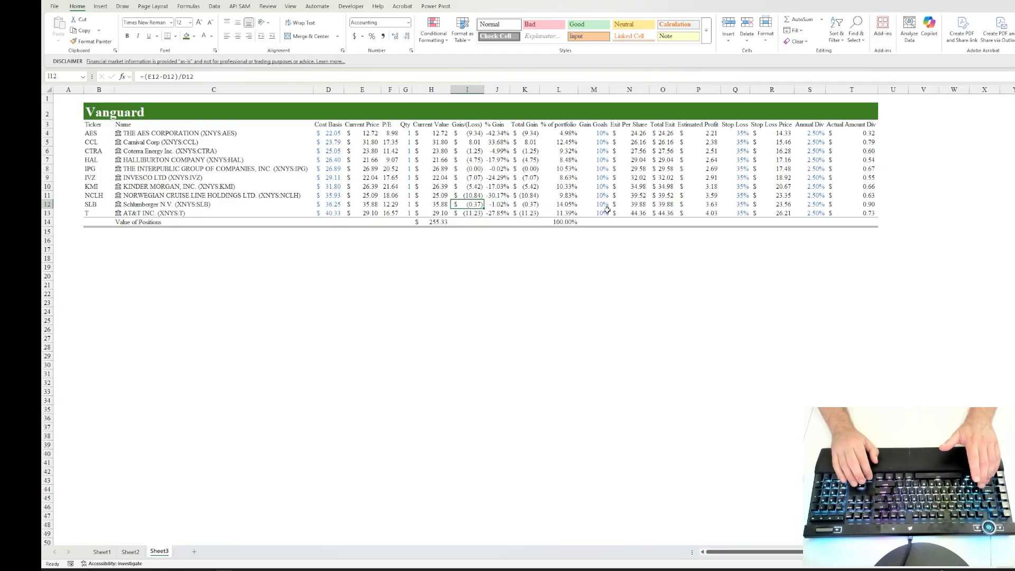
{"action": "key", "text": "Right"}
{"action": "key", "text": "Right"}
{"action": "key", "text": "Right"}
{"action": "key", "text": "Right"}
{"action": "key", "text": "Right"}
{"action": "key", "text": "Right"}
{"action": "key", "text": "Right"}
{"action": "key", "text": "Right"}
{"action": "key", "text": "Right"}
{"action": "key", "text": "Right"}
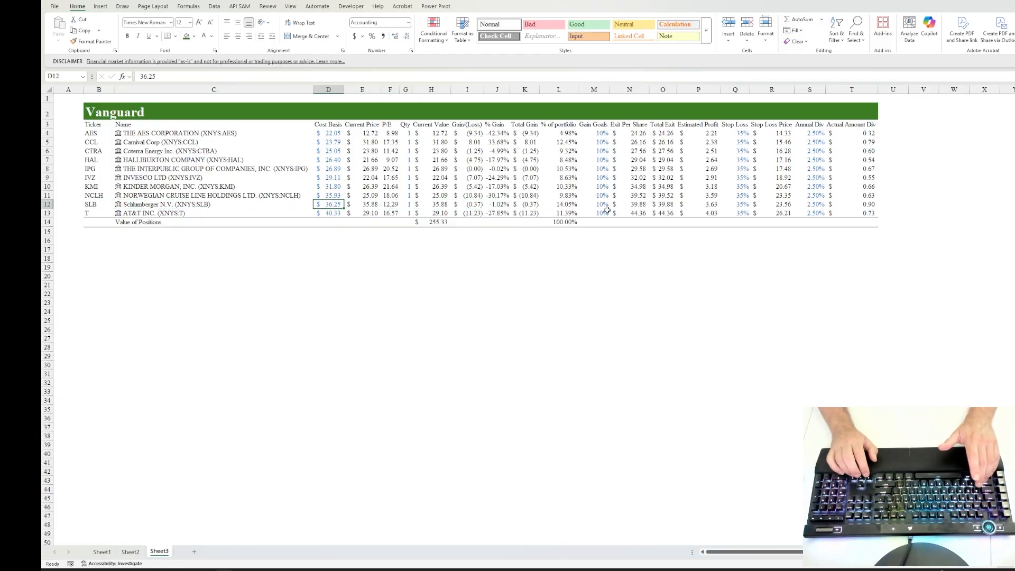
{"action": "key", "text": "Right"}
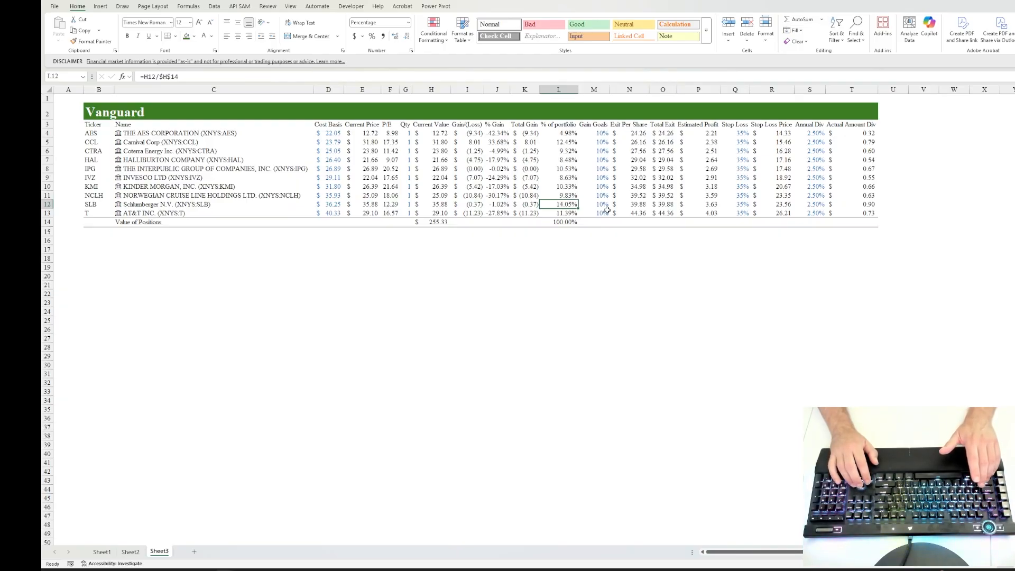
{"action": "key", "text": "Up"}
{"action": "key", "text": "Up"}
{"action": "key", "text": "Up"}
{"action": "key", "text": "Up"}
{"action": "key", "text": "Up"}
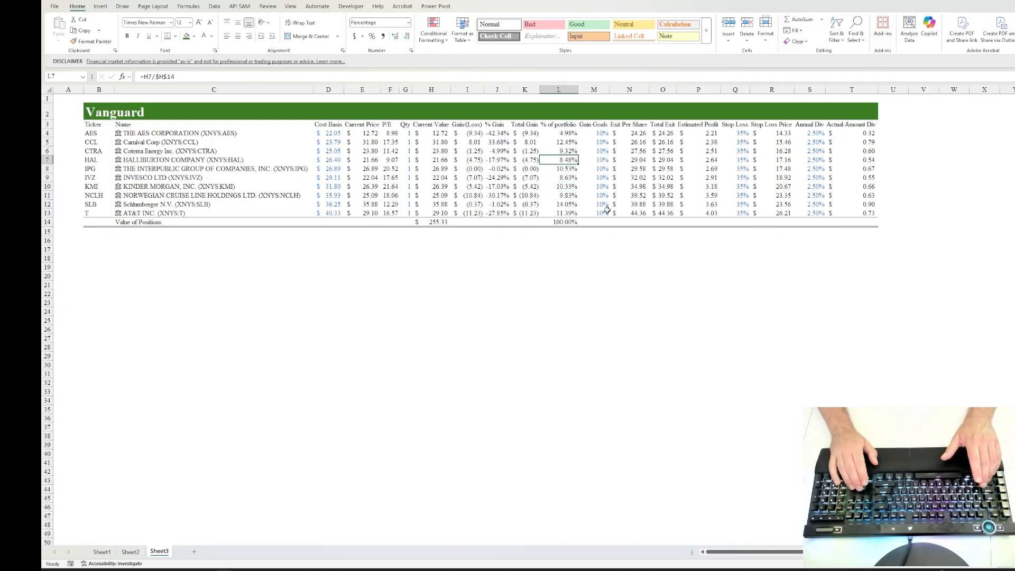
{"action": "key", "text": "Down"}
{"action": "key", "text": "Down"}
{"action": "key", "text": "Down"}
{"action": "key", "text": "Down"}
{"action": "key", "text": "Down"}
Step: Try a quantity of 0 for SLB in G12 and undo the change
{"action": "key", "text": "Left"}
{"action": "key", "text": "Left"}
{"action": "key", "text": "Left"}
{"action": "key", "text": "Left"}
{"action": "key", "text": "Left"}
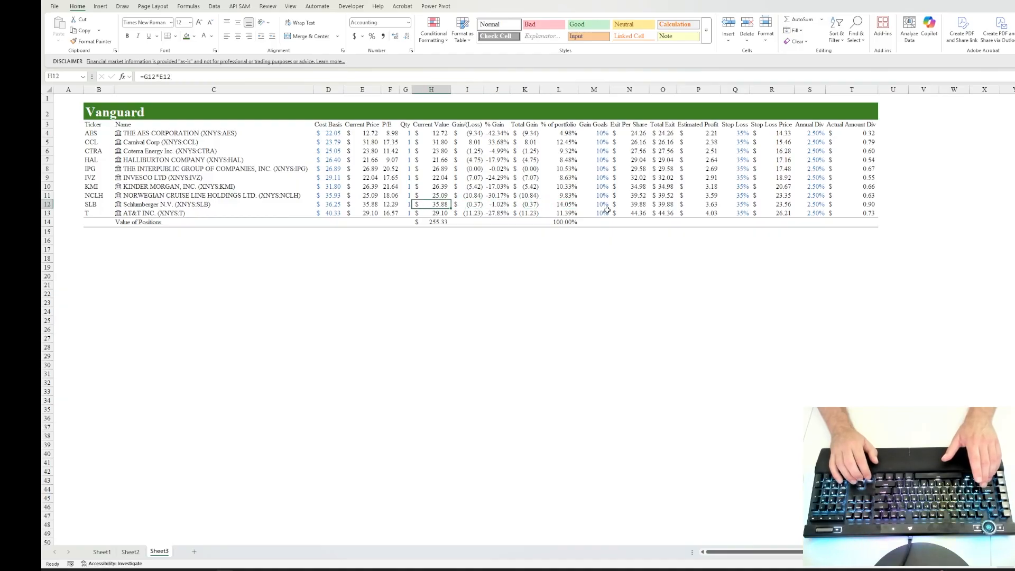
{"action": "type", "text": "0"}
{"action": "key", "text": "Return"}
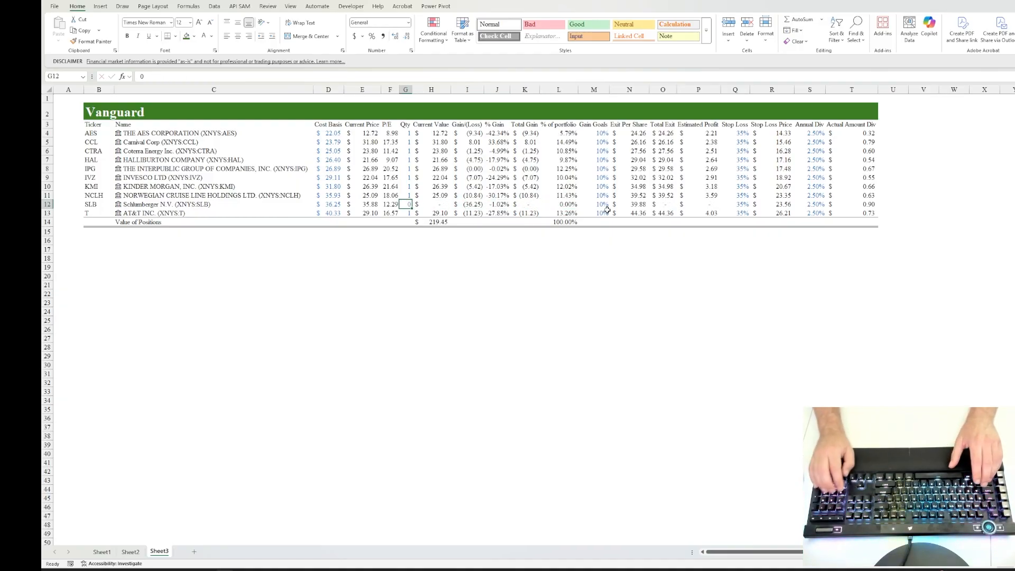
{"action": "key", "text": "ctrl+z"}
Step: Review the SLB row's calculated gain and compare its % of portfolio with the holdings listed above it
{"action": "key", "text": "Right"}
{"action": "key", "text": "Right"}
{"action": "key", "text": "Right"}
{"action": "key", "text": "Right"}
{"action": "key", "text": "Right"}
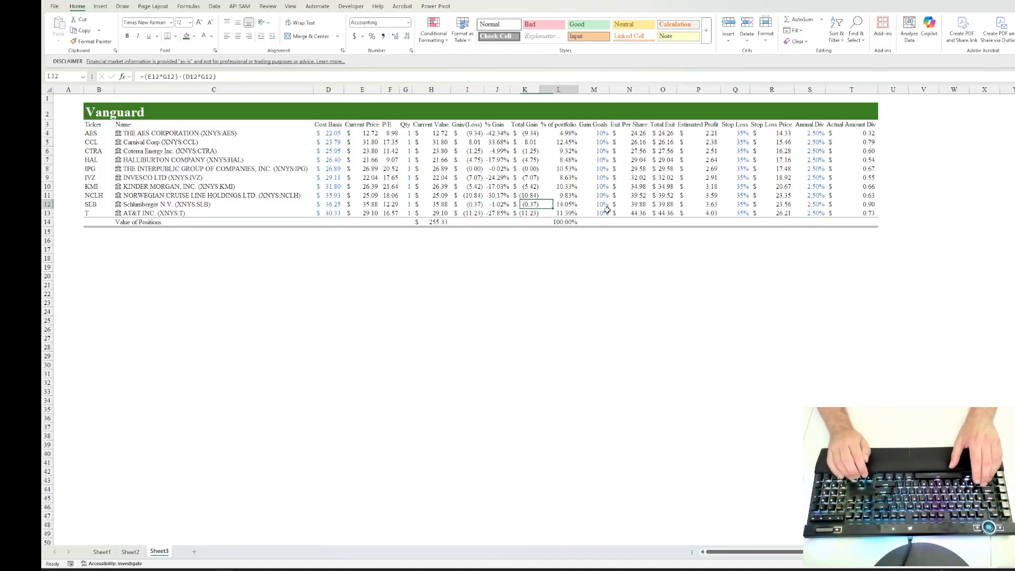
{"action": "key", "text": "Up"}
{"action": "key", "text": "Up"}
{"action": "key", "text": "Up"}
{"action": "key", "text": "Up"}
{"action": "key", "text": "Up"}
{"action": "key", "text": "Down"}
{"action": "key", "text": "Down"}
{"action": "key", "text": "Down"}
{"action": "key", "text": "Down"}
{"action": "key", "text": "Down"}
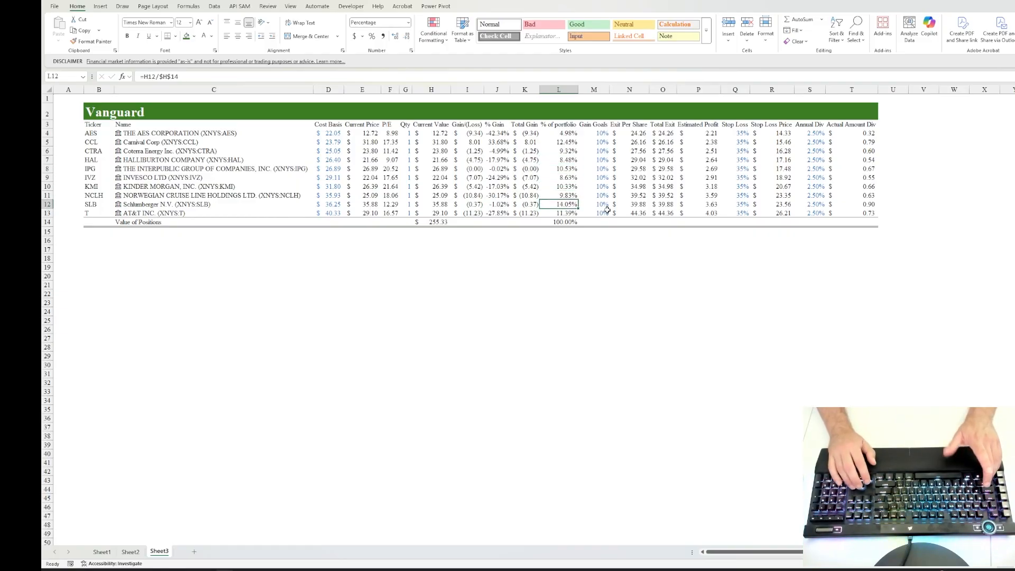
{"action": "key", "text": "Up"}
{"action": "key", "text": "Up"}
{"action": "key", "text": "Up"}
{"action": "key", "text": "Up"}
{"action": "key", "text": "Up"}
{"action": "key", "text": "Up"}
{"action": "key", "text": "Up"}
{"action": "key", "text": "Up"}
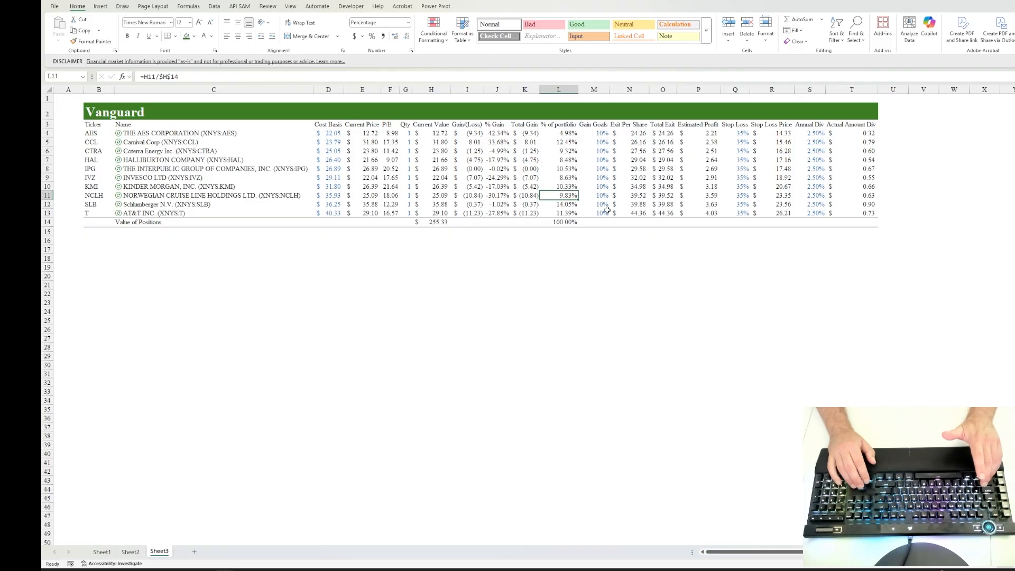
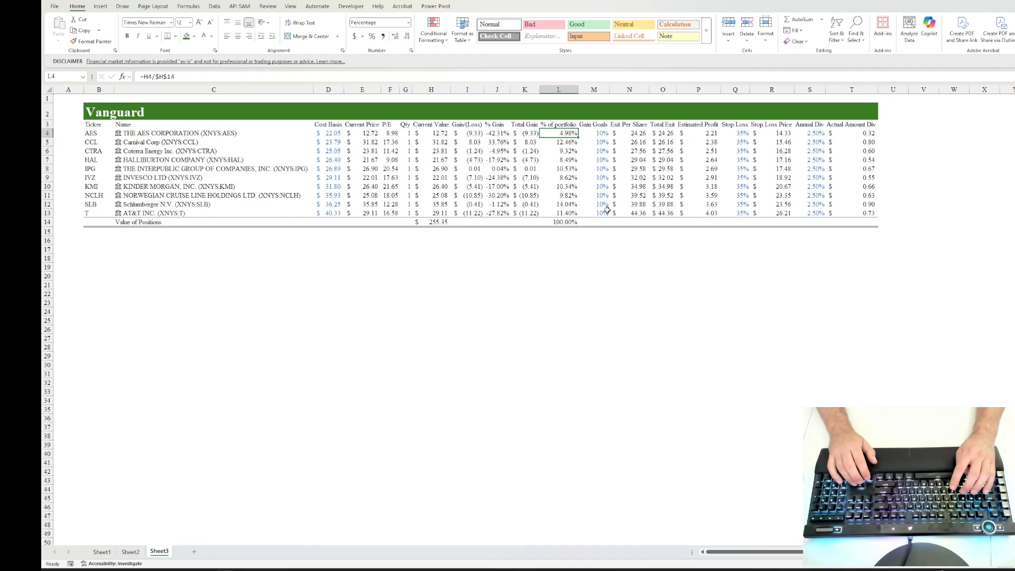
Step: Run Goal Seek to bring AES's % of portfolio in L4 to .10 by changing its quantity in G4
{"action": "key", "text": "alt+a"}
{"action": "key", "text": "w"}
{"action": "key", "text": "g"}
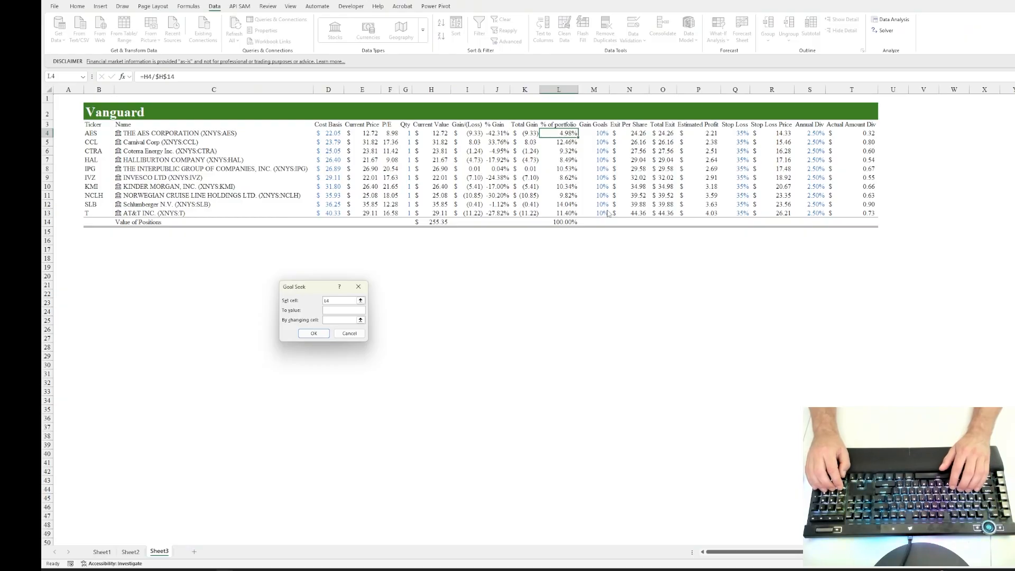
{"action": "key", "text": "Tab"}
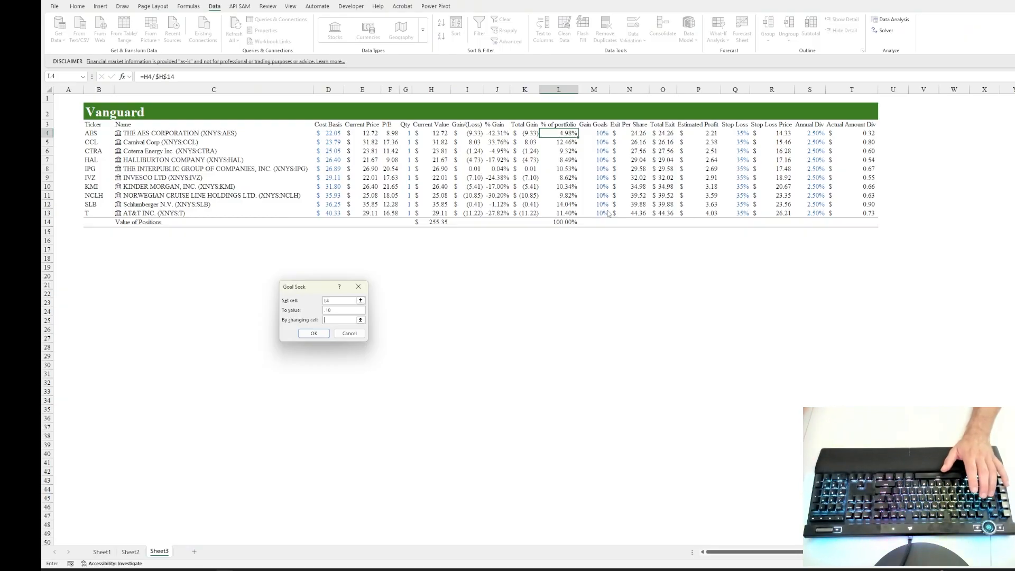
{"action": "left_click", "coordinate": [412, 138]}
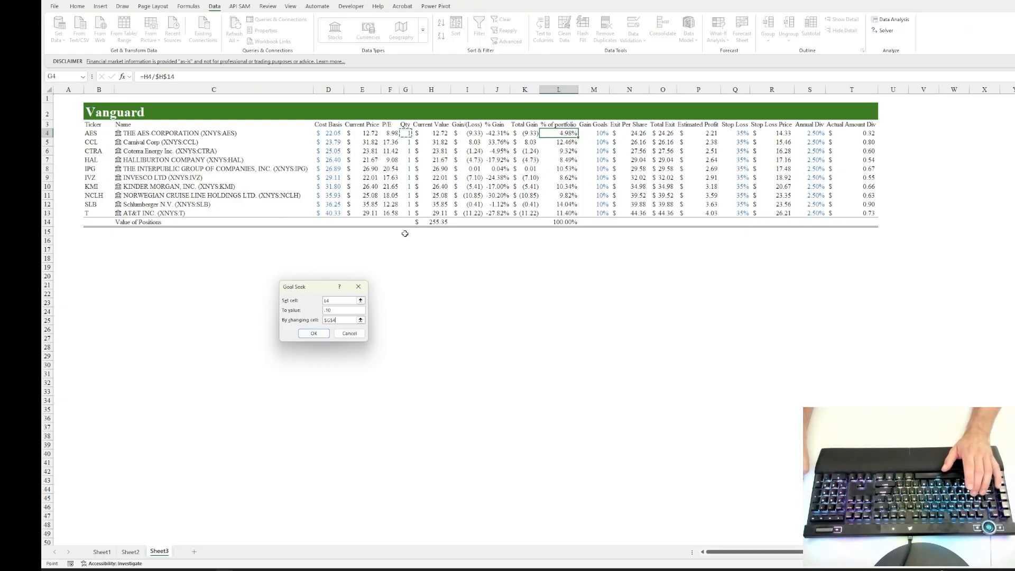
{"action": "left_click", "coordinate": [314, 333]}
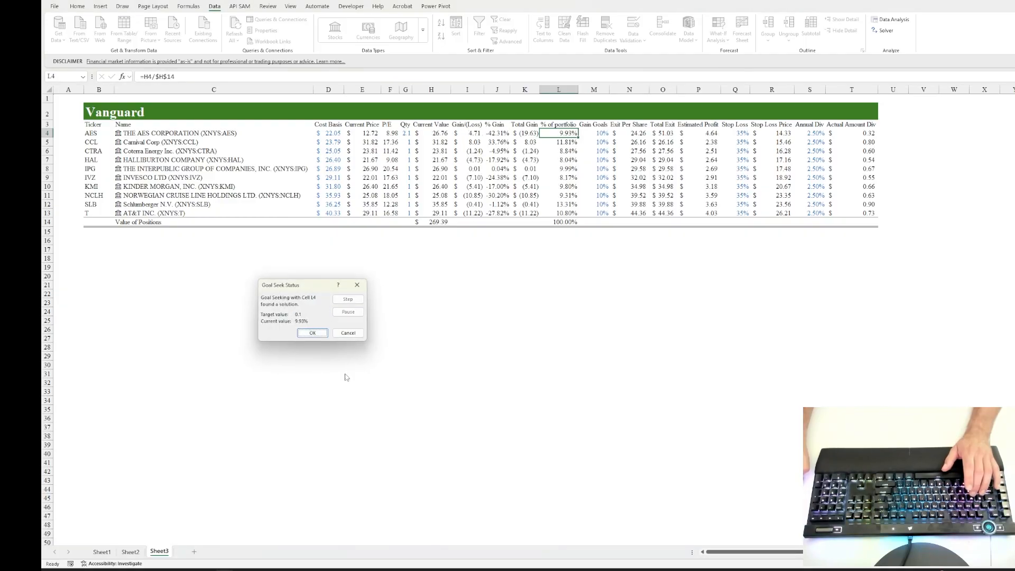
{"action": "left_click", "coordinate": [309, 335]}
Step: Try a quantity of 3 for AES in G4 and check its % of portfolio
{"action": "left_click", "coordinate": [413, 137]}
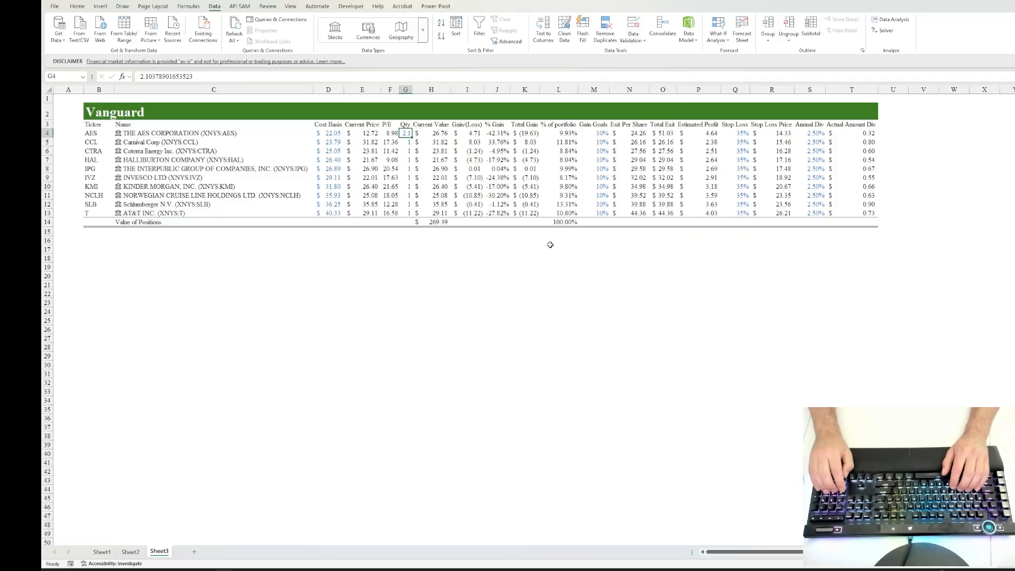
{"action": "type", "text": "3"}
{"action": "key", "text": "ctrl+Return"}
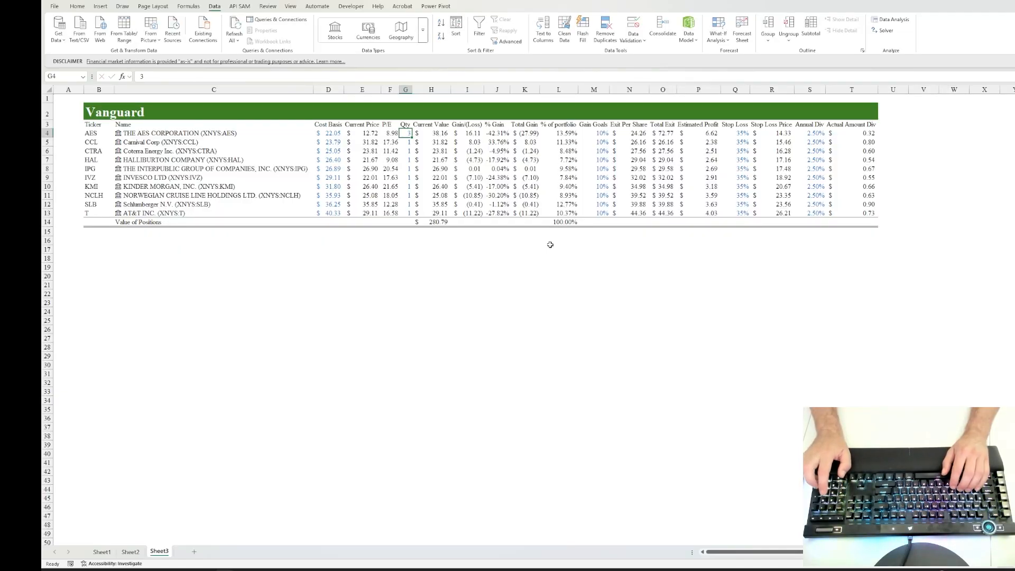
{"action": "key", "text": "Right"}
{"action": "key", "text": "Right"}
{"action": "key", "text": "Right"}
{"action": "key", "text": "Right"}
{"action": "key", "text": "Right"}
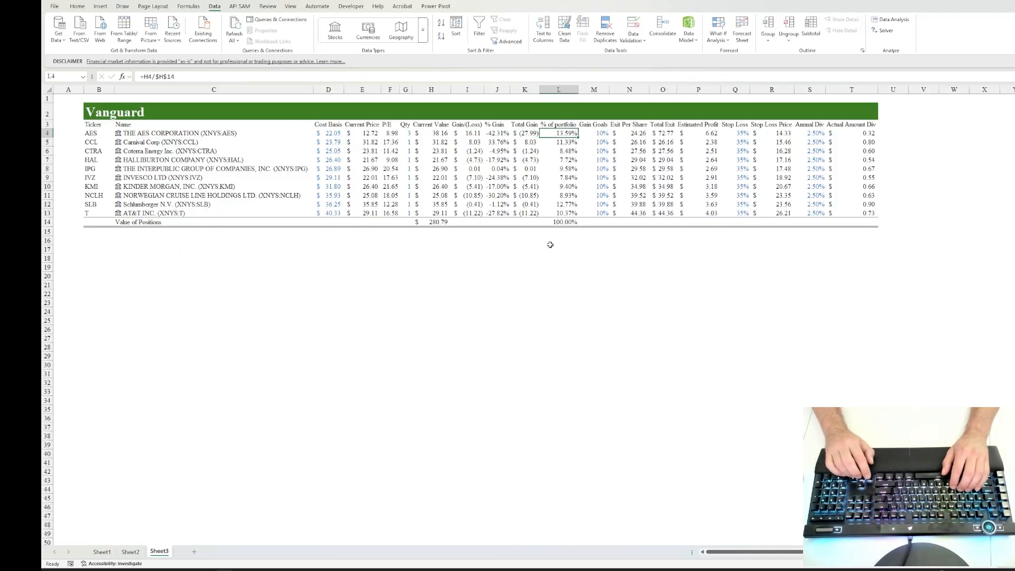
Step: Set the AES quantity in G4 to 2 and check its % of portfolio
{"action": "key", "text": "Left"}
{"action": "key", "text": "Left"}
{"action": "key", "text": "Left"}
{"action": "key", "text": "Left"}
{"action": "key", "text": "Left"}
{"action": "type", "text": "2"}
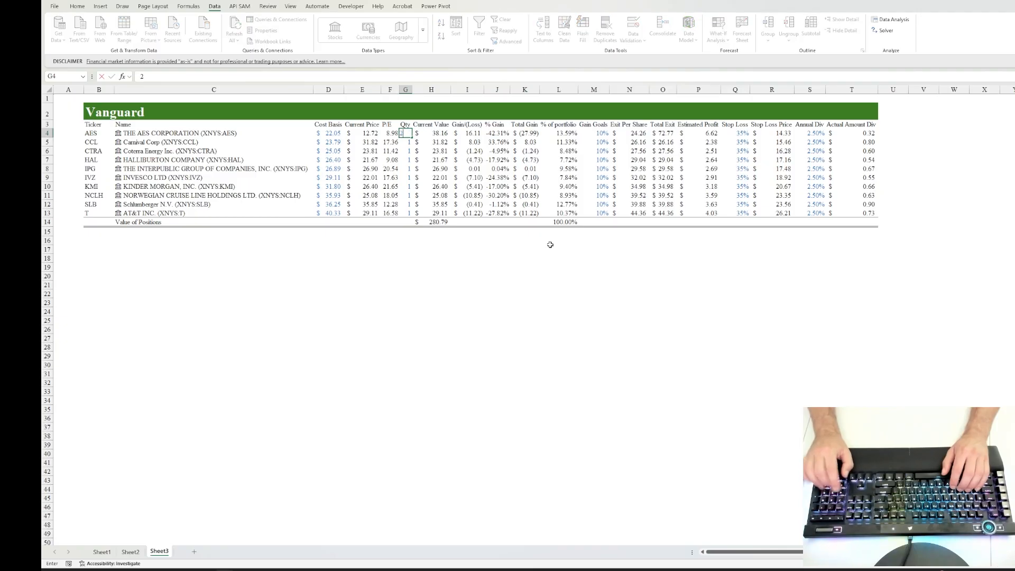
{"action": "key", "text": "ctrl+Return"}
{"action": "key", "text": "Right"}
{"action": "key", "text": "Right"}
{"action": "key", "text": "Right"}
{"action": "key", "text": "Right"}
{"action": "key", "text": "Right"}
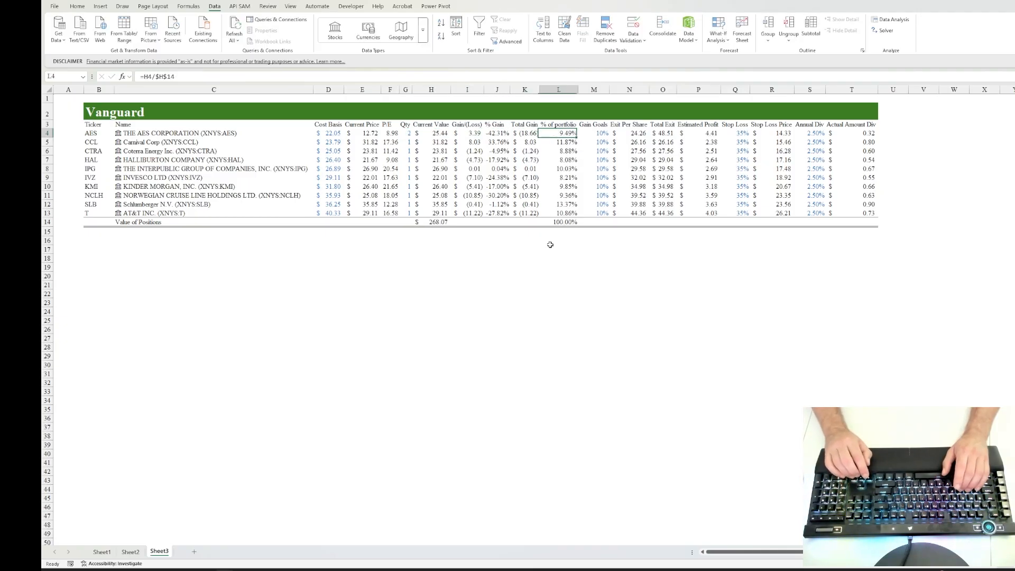
Step: Compare the holdings' portfolio shares and set the HAL quantity in G7 to 2
{"action": "key", "text": "Down"}
{"action": "key", "text": "Down"}
{"action": "key", "text": "Down"}
{"action": "key", "text": "Down"}
{"action": "key", "text": "Down"}
{"action": "key", "text": "Down"}
{"action": "key", "text": "Down"}
{"action": "key", "text": "Down"}
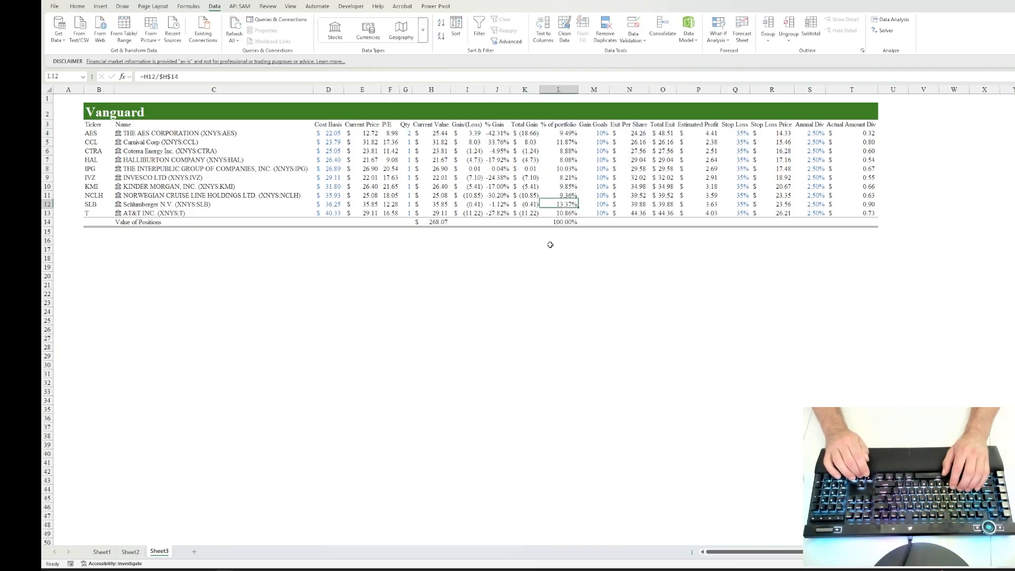
{"action": "key", "text": "Up"}
{"action": "key", "text": "Up"}
{"action": "key", "text": "Up"}
{"action": "key", "text": "Up"}
{"action": "key", "text": "Up"}
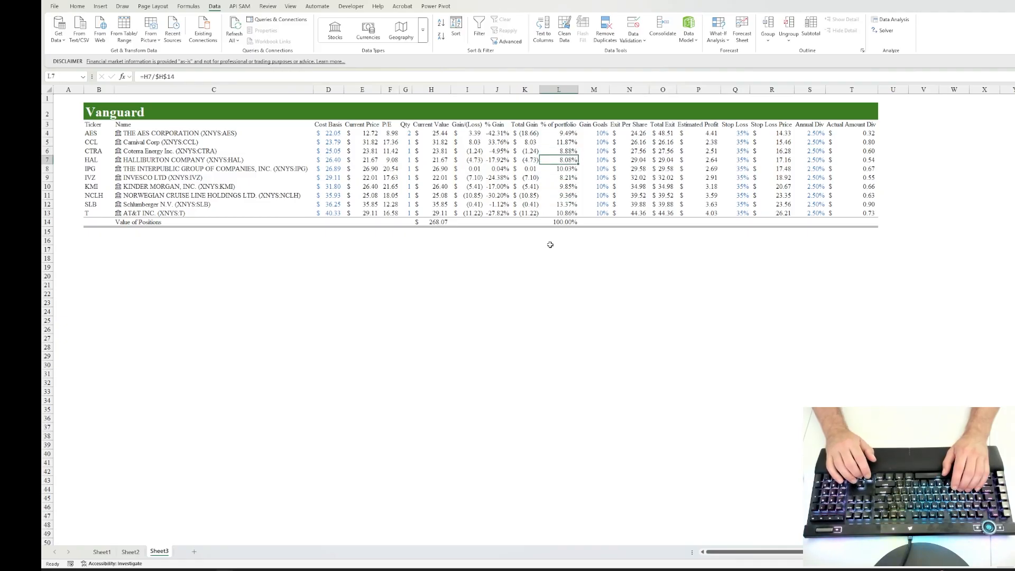
{"action": "key", "text": "Left"}
{"action": "key", "text": "Left"}
{"action": "key", "text": "Left"}
{"action": "key", "text": "Left"}
{"action": "key", "text": "Left"}
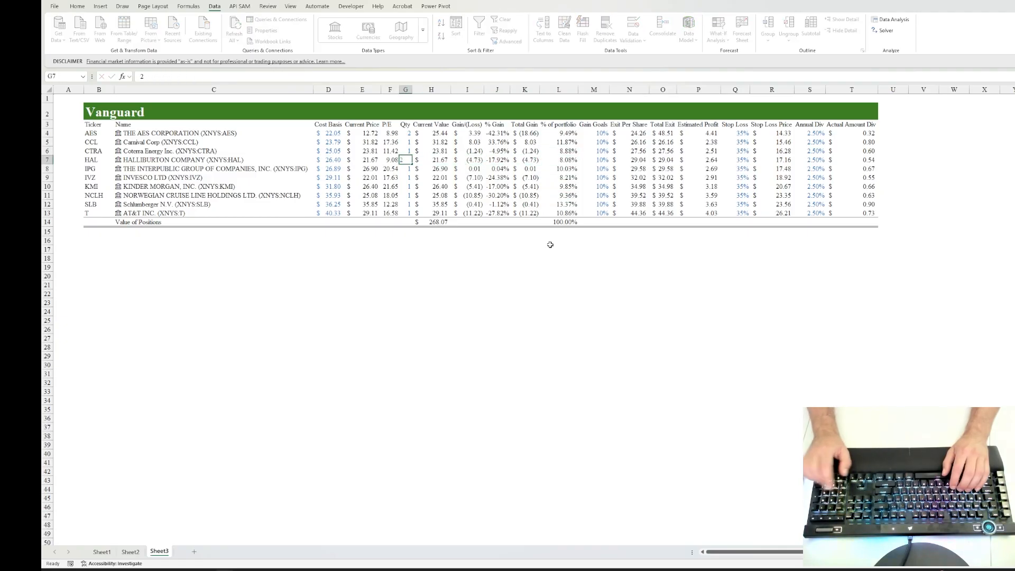
{"action": "type", "text": "2"}
{"action": "key", "text": "ctrl+Return"}
Step: Review the SLB row from P/E to Gain Goals, and the Gain Goals column up to AES
{"action": "key", "text": "Down"}
{"action": "key", "text": "Down"}
{"action": "key", "text": "Down"}
{"action": "key", "text": "Down"}
{"action": "key", "text": "Down"}
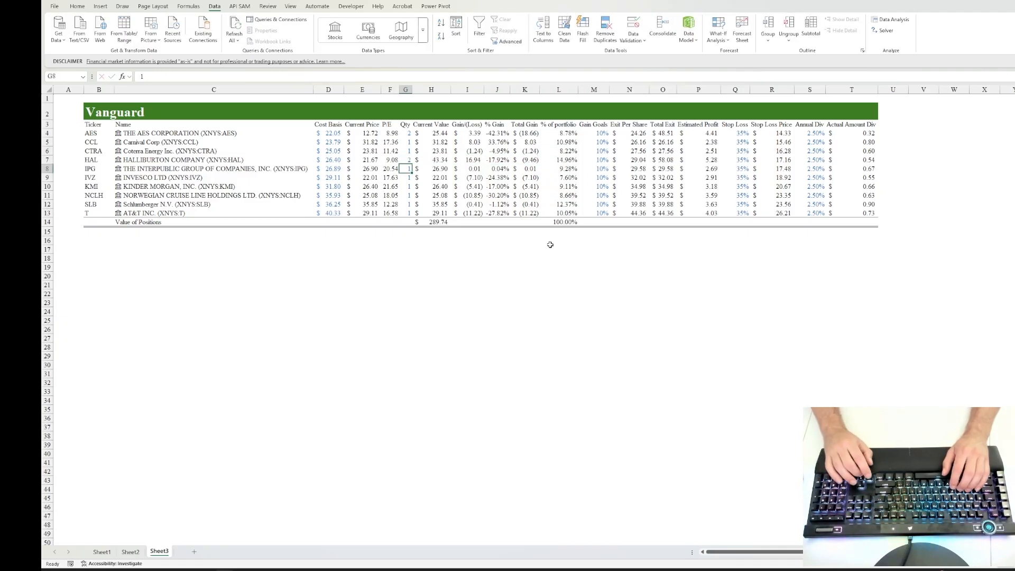
{"action": "key", "text": "Left"}
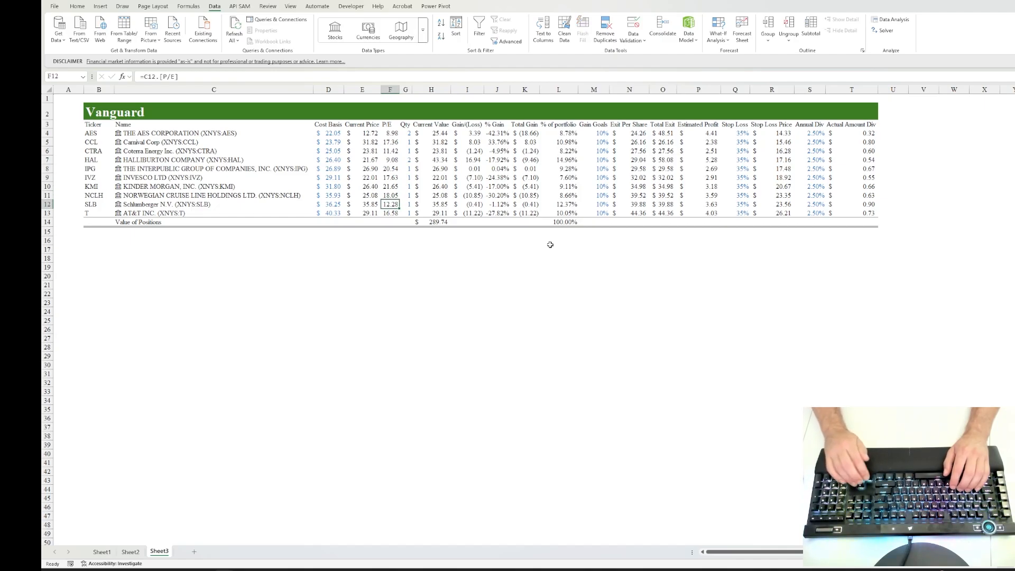
{"action": "key", "text": "Right"}
{"action": "key", "text": "Right"}
{"action": "key", "text": "Right"}
{"action": "key", "text": "Right"}
{"action": "key", "text": "Right"}
{"action": "key", "text": "Right"}
{"action": "key", "text": "Right"}
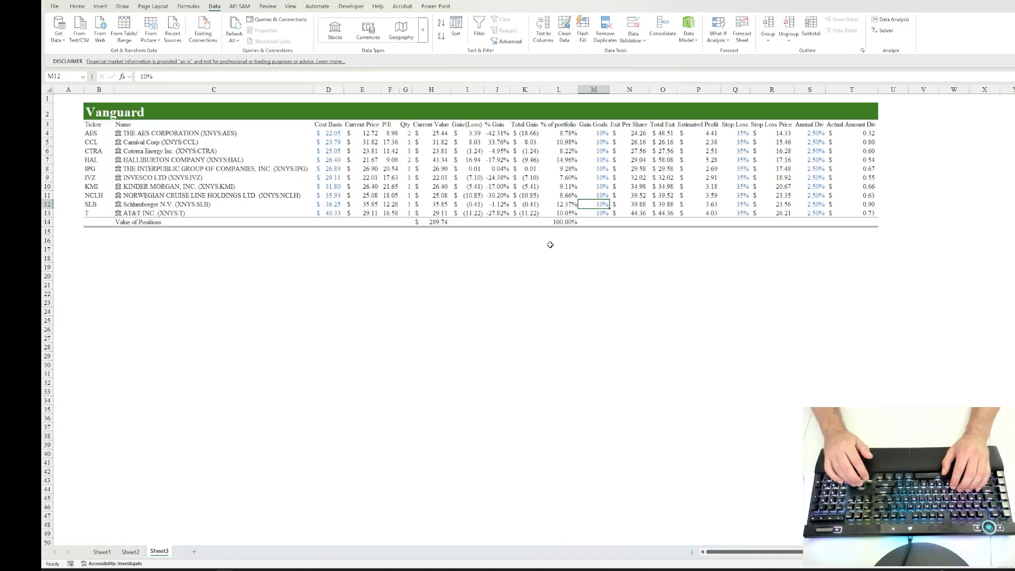
{"action": "key", "text": "Up"}
{"action": "key", "text": "Up"}
{"action": "key", "text": "Up"}
{"action": "key", "text": "Up"}
{"action": "key", "text": "Up"}
{"action": "key", "text": "Up"}
{"action": "key", "text": "Up"}
{"action": "key", "text": "Up"}
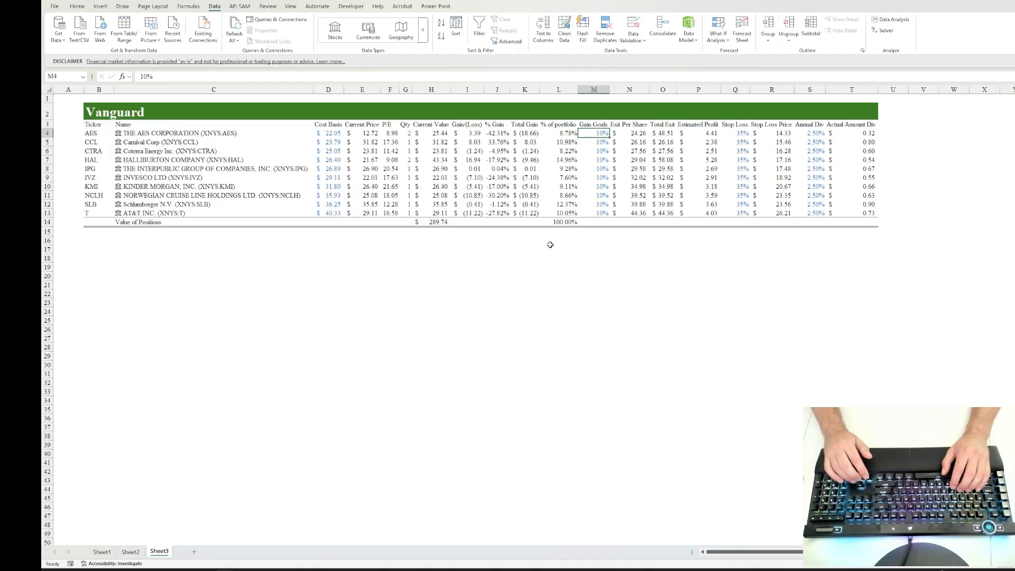
Step: Examine AES's % of portfolio, gain goal, exit per share, total exit, estimated profit and stop loss in row 4
{"action": "key", "text": "Left"}
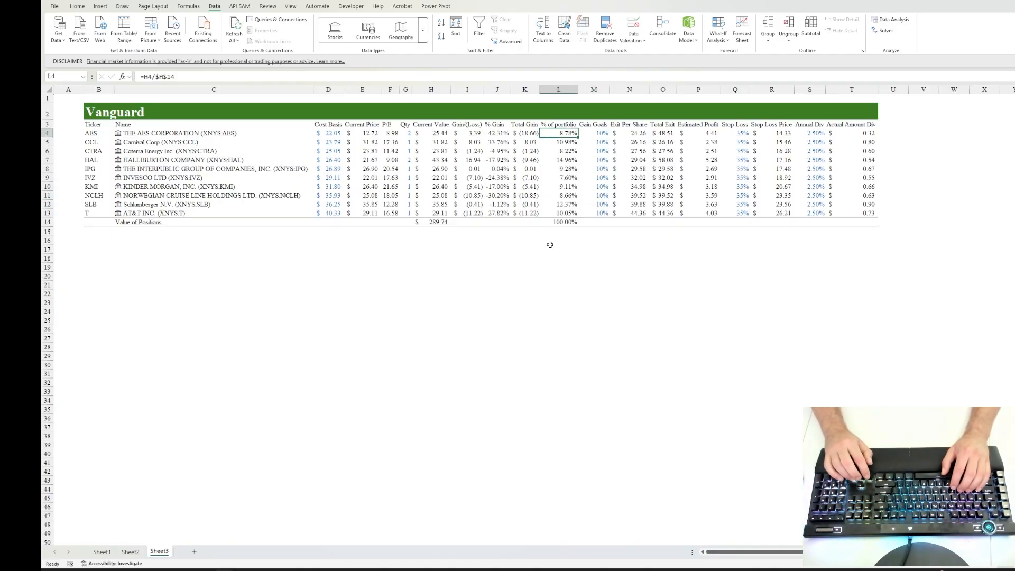
{"action": "key", "text": "Right"}
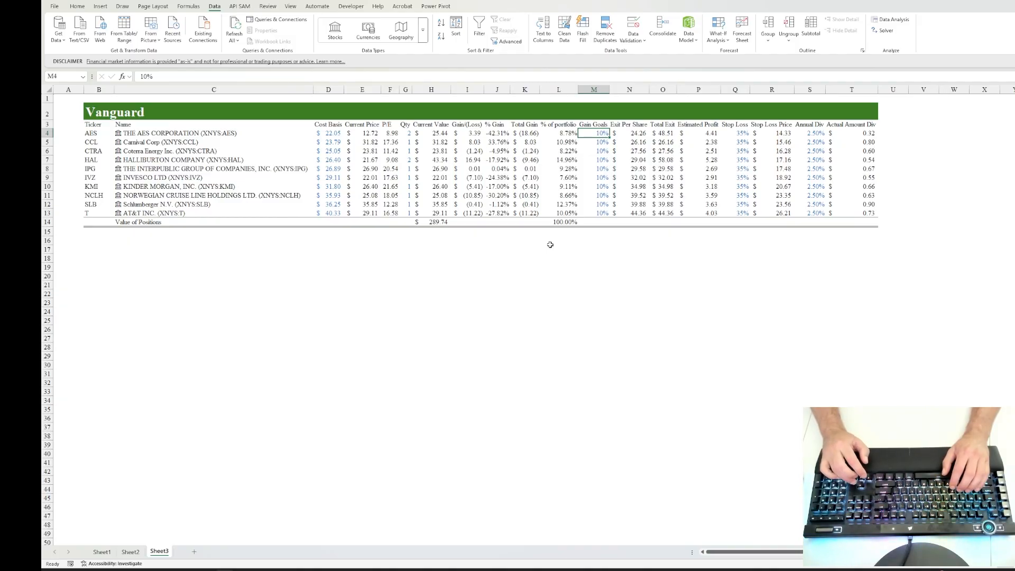
{"action": "key", "text": "Right"}
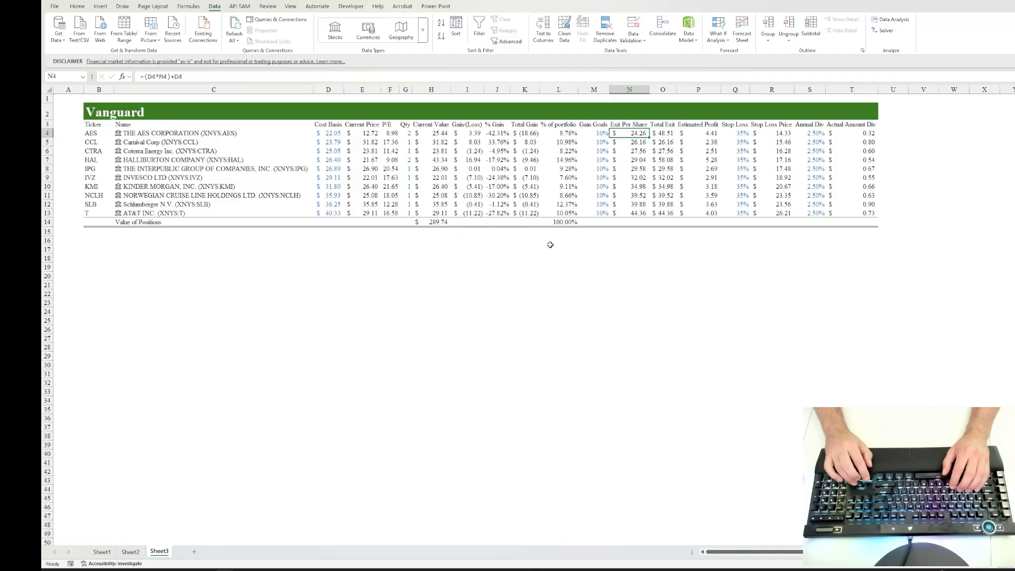
{"action": "key", "text": "Right"}
{"action": "key", "text": "Right"}
{"action": "key", "text": "Right"}
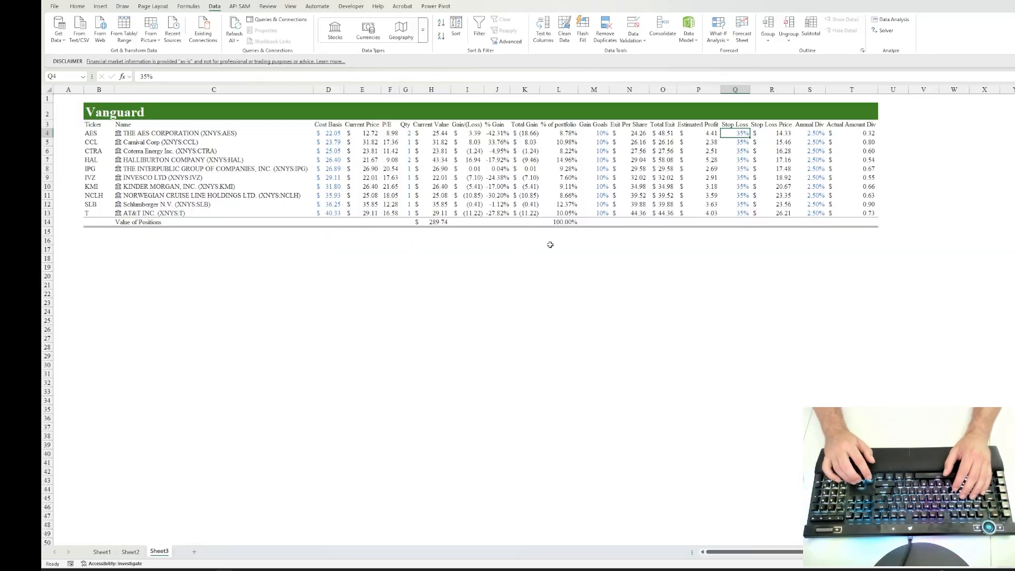
{"action": "key", "text": "Left"}
{"action": "key", "text": "Right"}
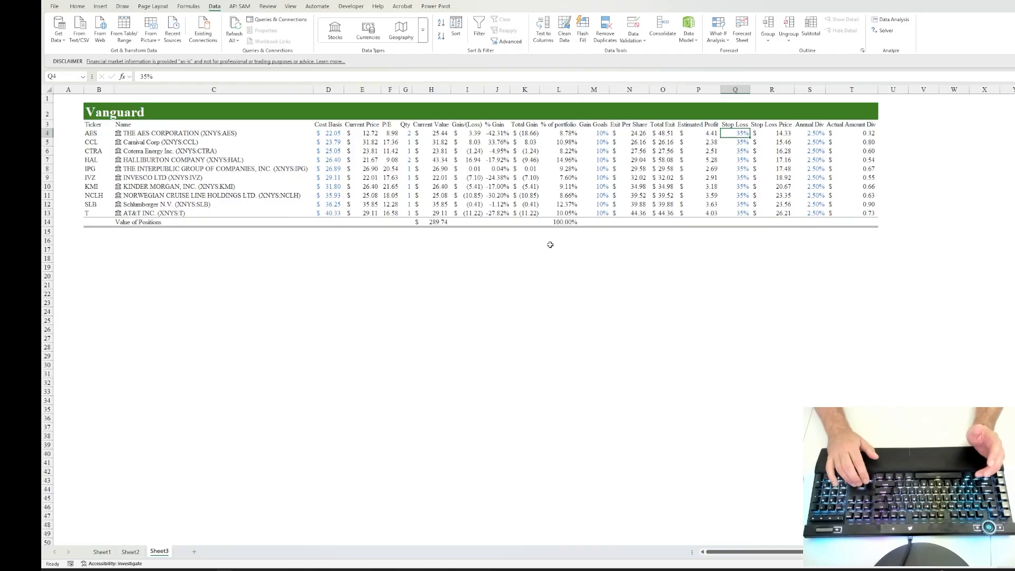
Step: Look over the SLB and AT&T rows from the company name to the annual dividend
{"action": "key", "text": "Down"}
{"action": "key", "text": "Down"}
{"action": "key", "text": "Down"}
{"action": "key", "text": "Down"}
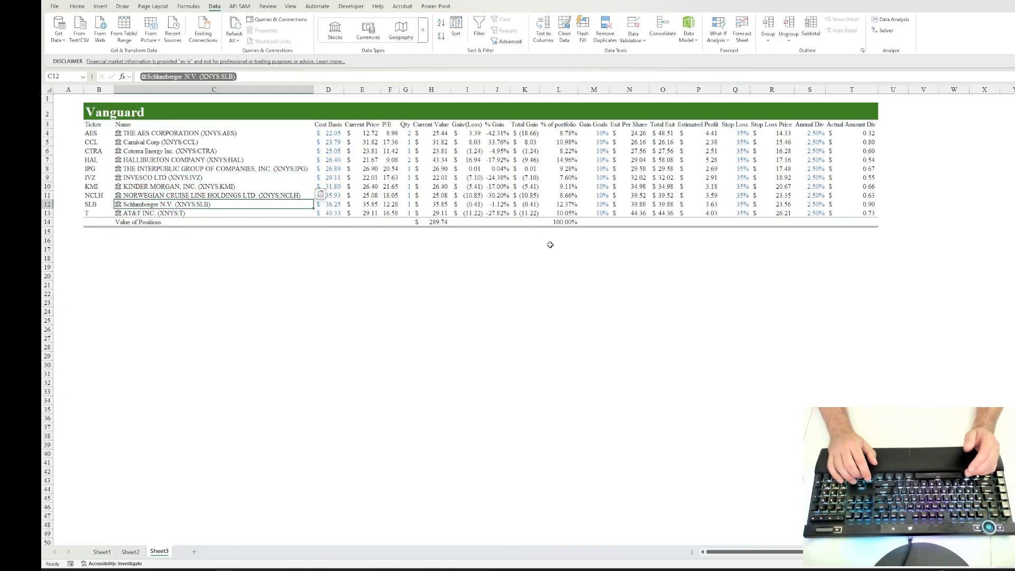
{"action": "key", "text": "Right"}
{"action": "key", "text": "Right"}
{"action": "key", "text": "Right"}
{"action": "key", "text": "Right"}
{"action": "key", "text": "Right"}
{"action": "key", "text": "Right"}
{"action": "key", "text": "Right"}
{"action": "key", "text": "Right"}
{"action": "key", "text": "Right"}
{"action": "key", "text": "Right"}
{"action": "key", "text": "Right"}
{"action": "key", "text": "Right"}
{"action": "key", "text": "Right"}
{"action": "key", "text": "Right"}
{"action": "key", "text": "Right"}
{"action": "key", "text": "Right"}
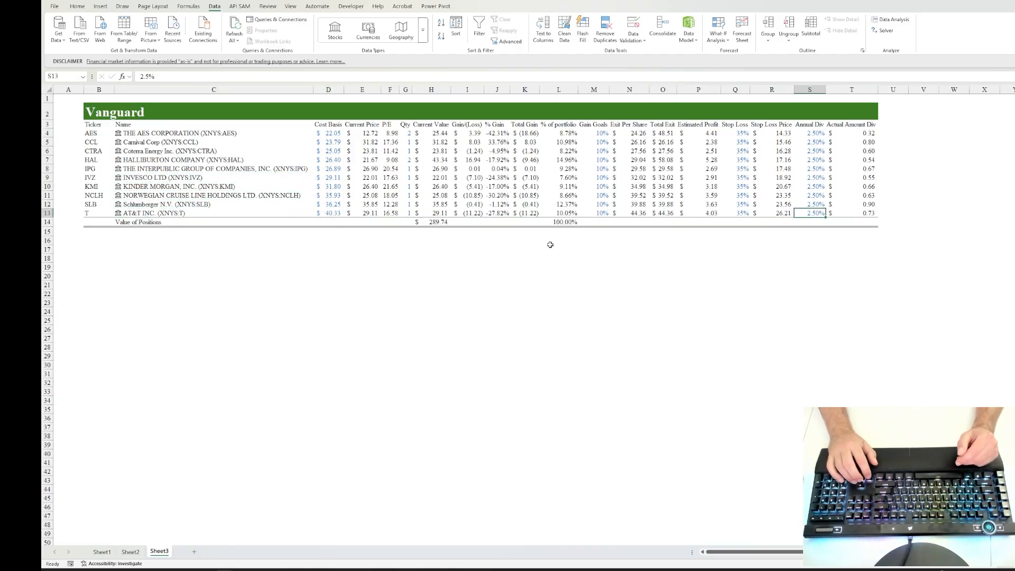
Step: Review the Stop Loss percentages and check the AT&T stop loss price formula in R13
{"action": "key", "text": "Left"}
{"action": "key", "text": "Left"}
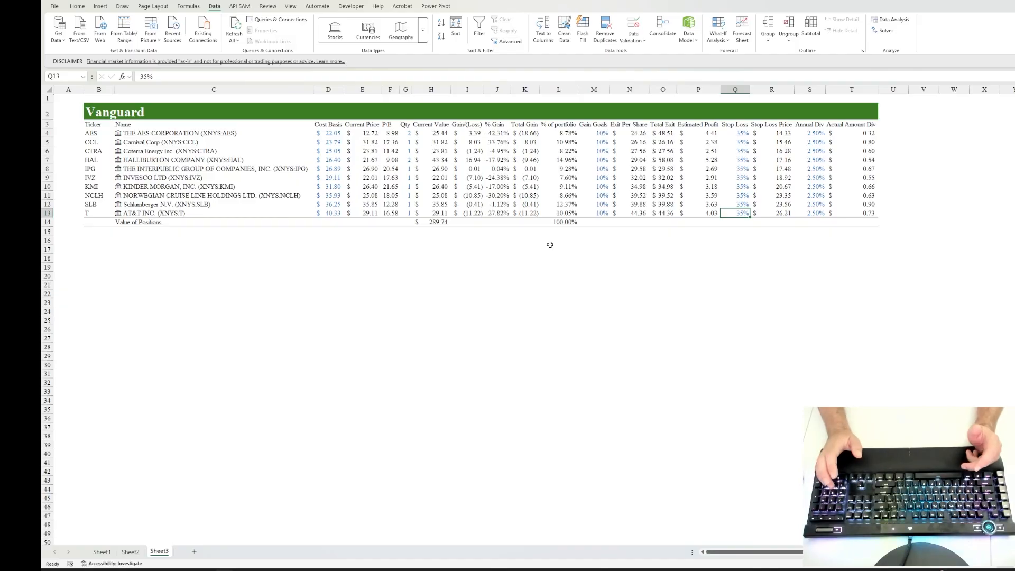
{"action": "key", "text": "Up"}
{"action": "key", "text": "Up"}
{"action": "key", "text": "Up"}
{"action": "key", "text": "Up"}
{"action": "key", "text": "Up"}
{"action": "key", "text": "Up"}
{"action": "key", "text": "Down"}
{"action": "key", "text": "Down"}
{"action": "key", "text": "Down"}
{"action": "key", "text": "Down"}
{"action": "key", "text": "Down"}
{"action": "key", "text": "Down"}
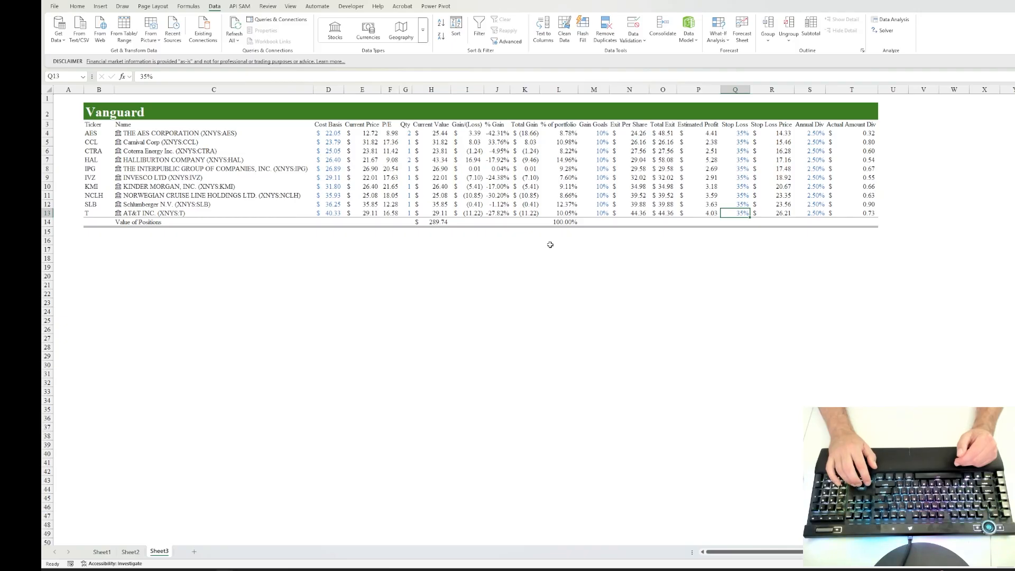
{"action": "key", "text": "Right"}
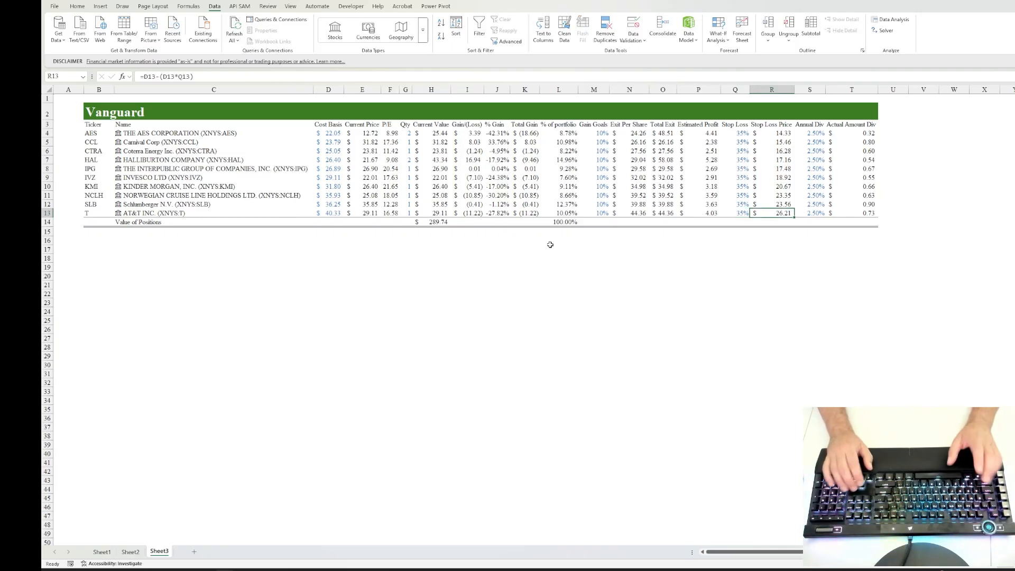
Step: Sum the Gain/(Loss), % Gain and Total Gain columns in I14, J14 and K14 of the Value of Positions row
{"action": "key", "text": "Left"}
{"action": "key", "text": "Left"}
{"action": "key", "text": "Left"}
{"action": "key", "text": "Left"}
{"action": "key", "text": "Left"}
{"action": "key", "text": "Left"}
{"action": "key", "text": "Left"}
{"action": "key", "text": "Left"}
{"action": "key", "text": "Left"}
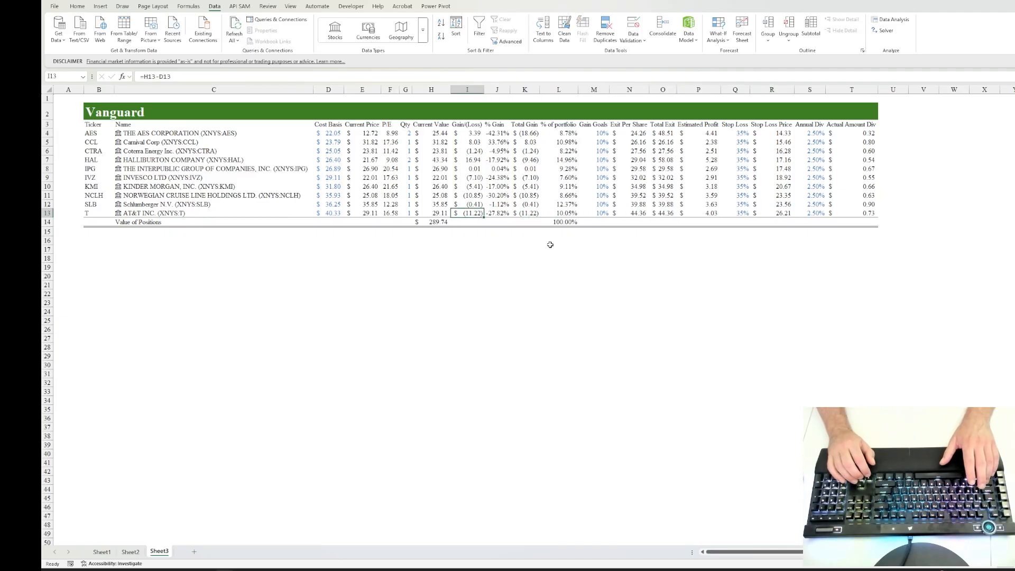
{"action": "key", "text": "Down"}
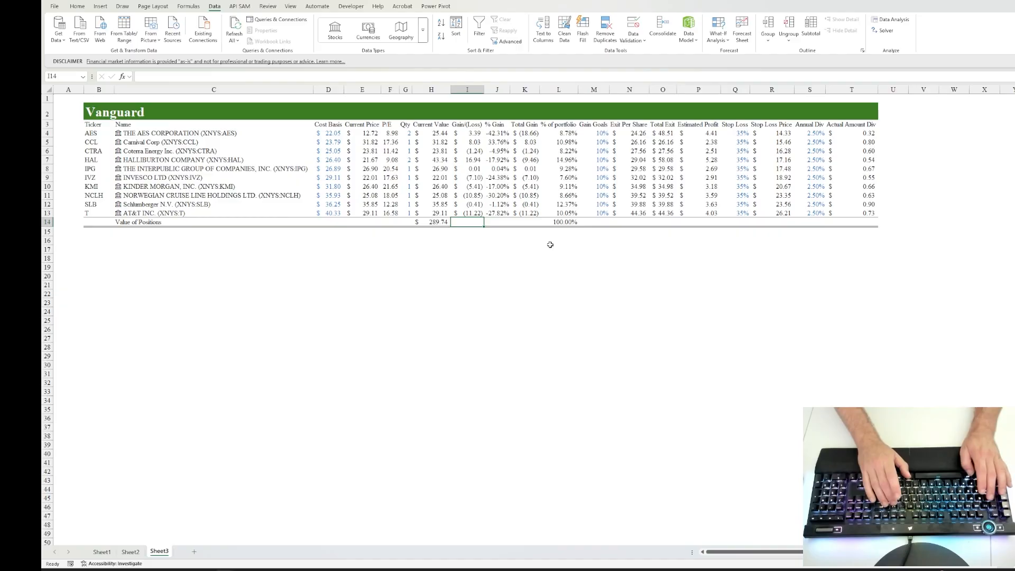
{"action": "key", "text": "alt+equal"}
{"action": "key", "text": "Tab"}
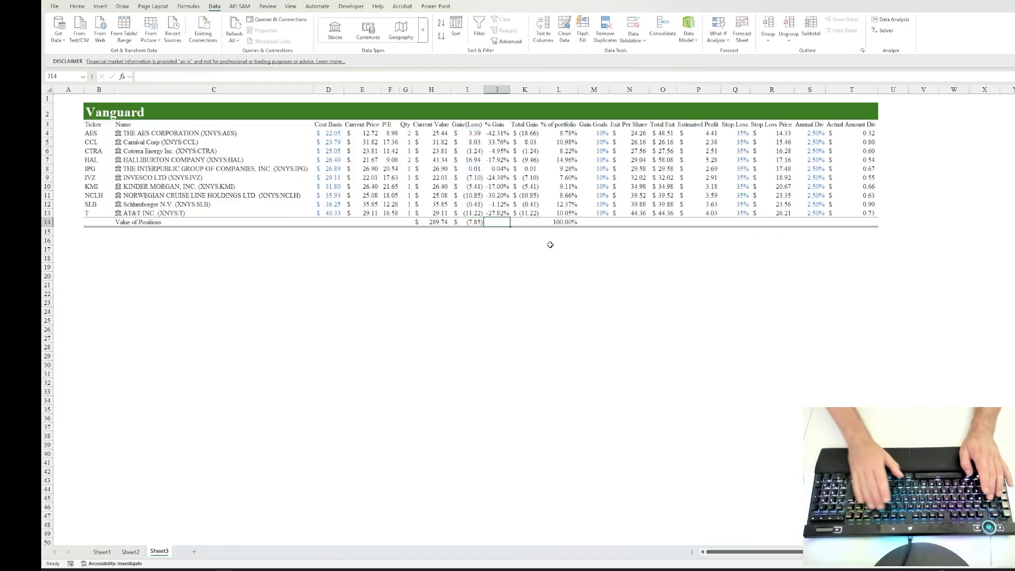
{"action": "key", "text": "alt+equal"}
{"action": "key", "text": "Tab"}
{"action": "key", "text": "alt+equal"}
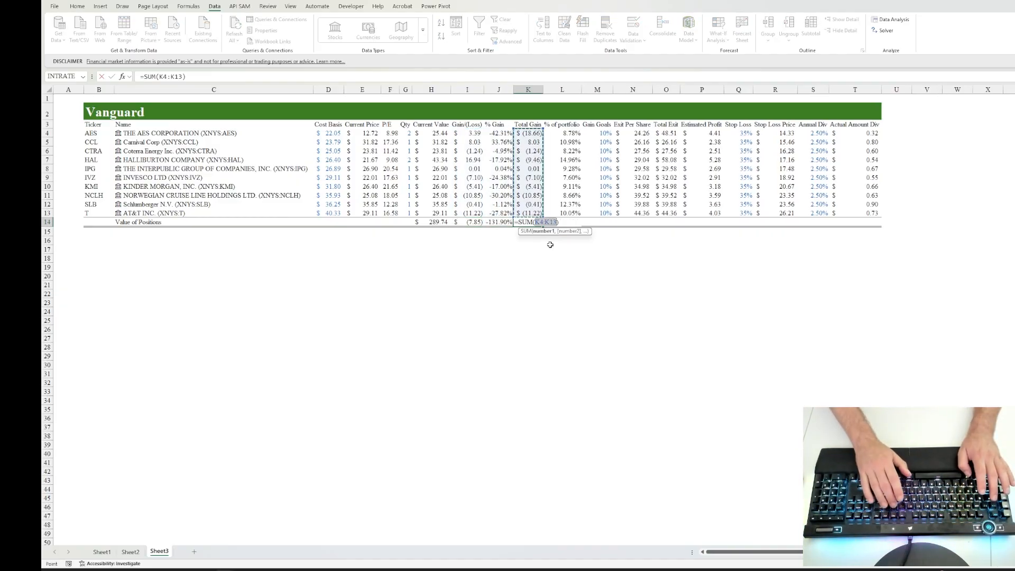
{"action": "key", "text": "Return"}
Step: Sum the Total Exit column in O14 of the Value of Positions row
{"action": "key", "text": "Left"}
{"action": "key", "text": "Right"}
{"action": "key", "text": "Right"}
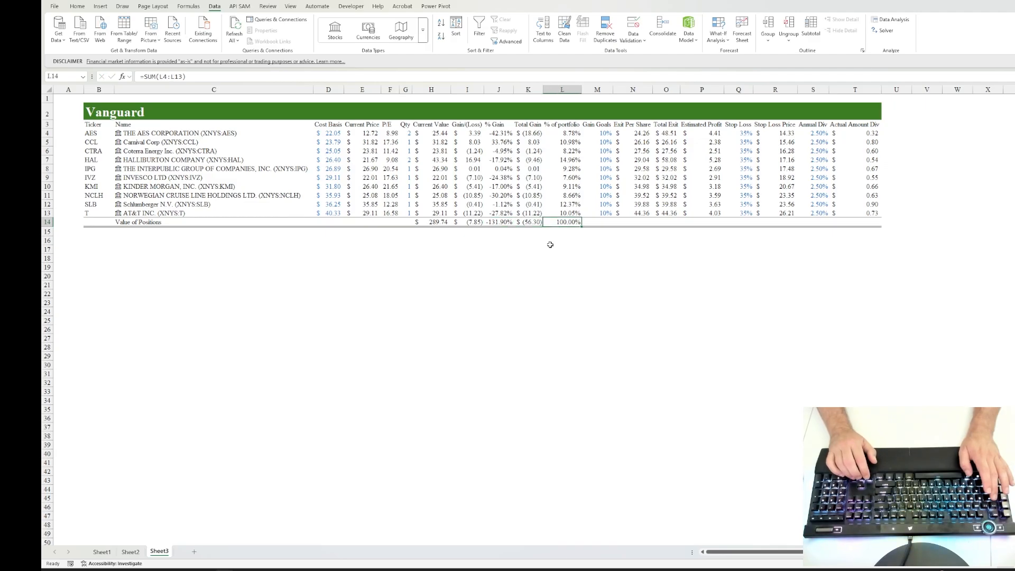
{"action": "key", "text": "Right"}
{"action": "key", "text": "Right"}
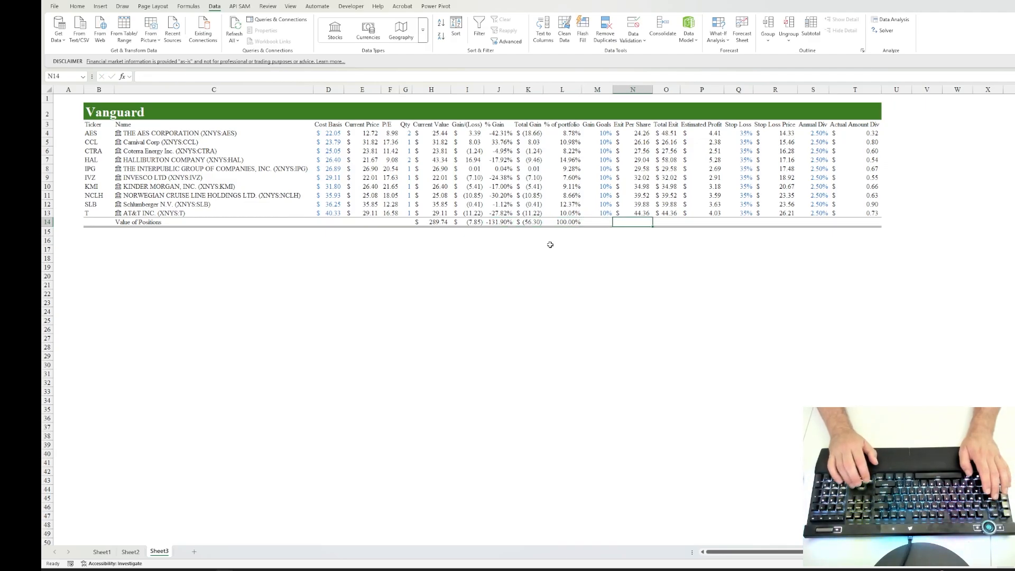
{"action": "key", "text": "Right"}
{"action": "key", "text": "alt+equal"}
{"action": "key", "text": "Return"}
Step: Sum the Actual Amount Div column in T14 of the Value of Positions row
{"action": "key", "text": "Right"}
{"action": "key", "text": "Right"}
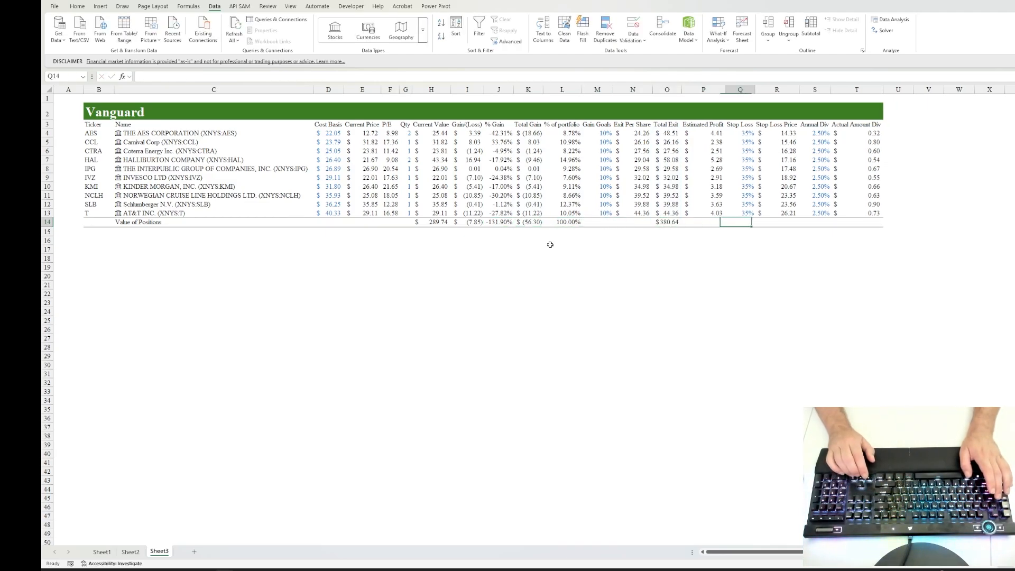
{"action": "key", "text": "Right"}
{"action": "key", "text": "Right"}
{"action": "key", "text": "Right"}
{"action": "key", "text": "Right"}
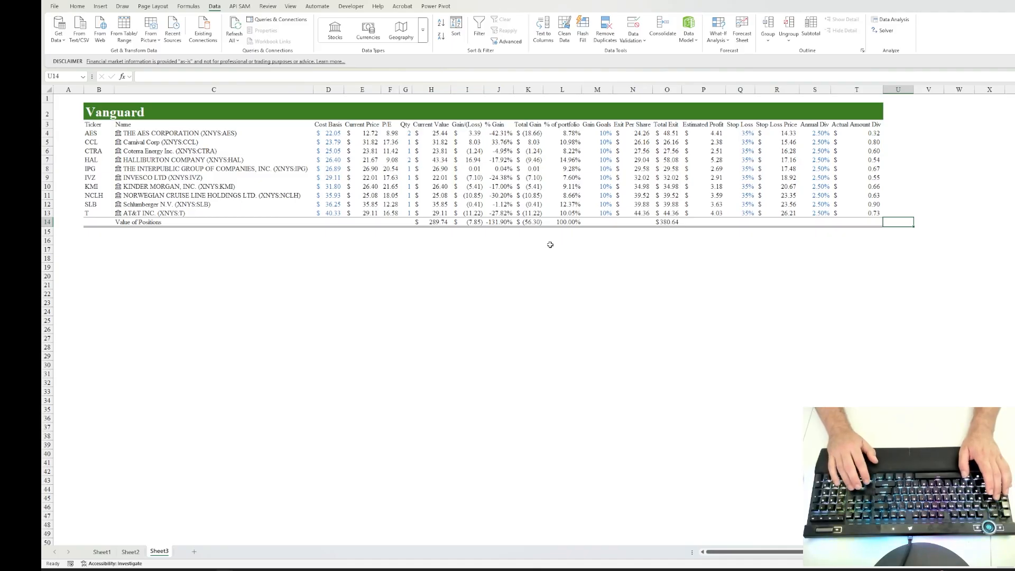
{"action": "key", "text": "Left"}
{"action": "key", "text": "alt+equal"}
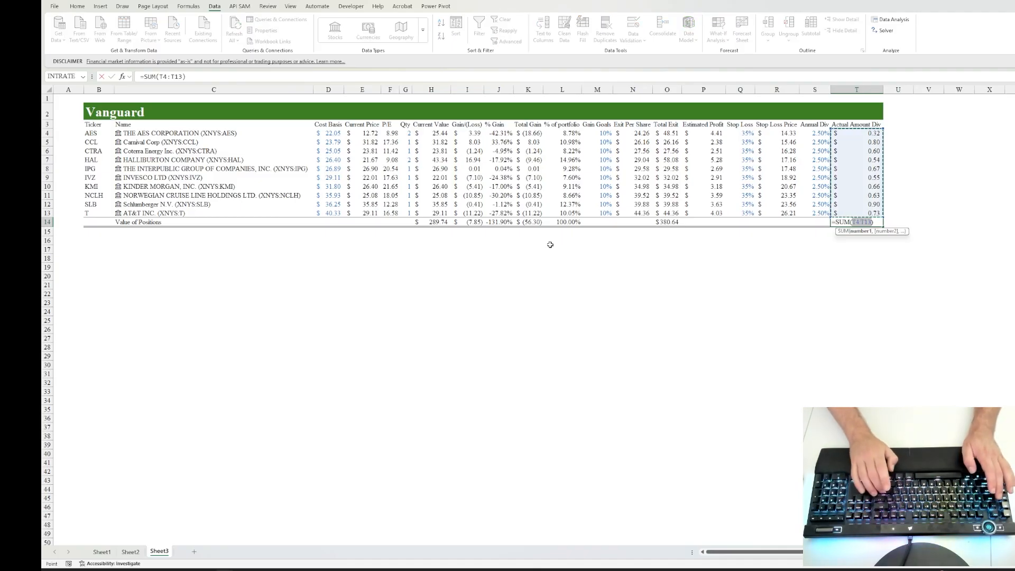
{"action": "key", "text": "ctrl+Return"}
Step: Review the Annual Div percentages in column S against the dividend total in T14
{"action": "key", "text": "Left"}
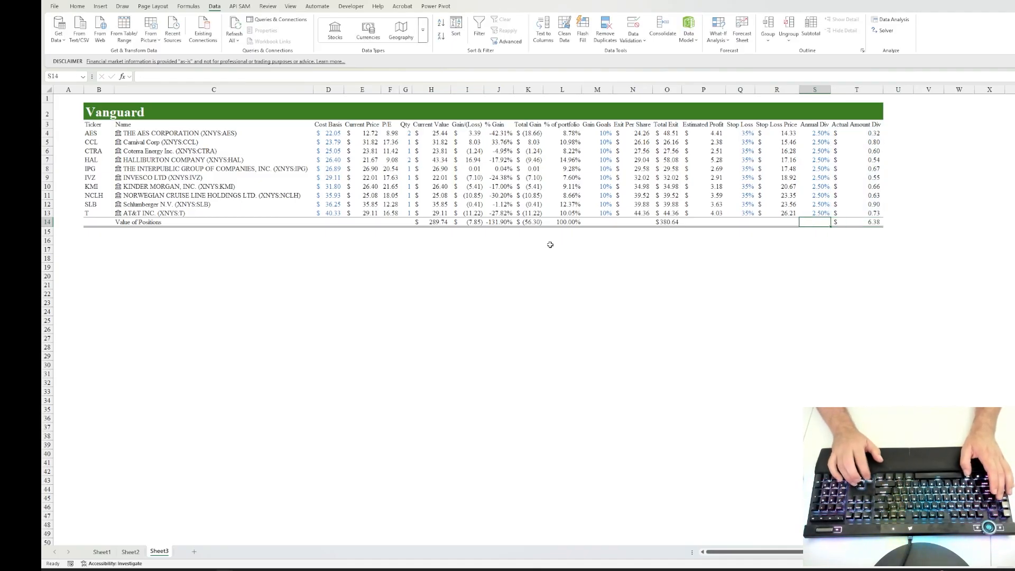
{"action": "key", "text": "Up"}
{"action": "key", "text": "Up"}
{"action": "key", "text": "Up"}
{"action": "key", "text": "Up"}
{"action": "key", "text": "Up"}
{"action": "key", "text": "Up"}
{"action": "key", "text": "Up"}
{"action": "key", "text": "Up"}
{"action": "key", "text": "Up"}
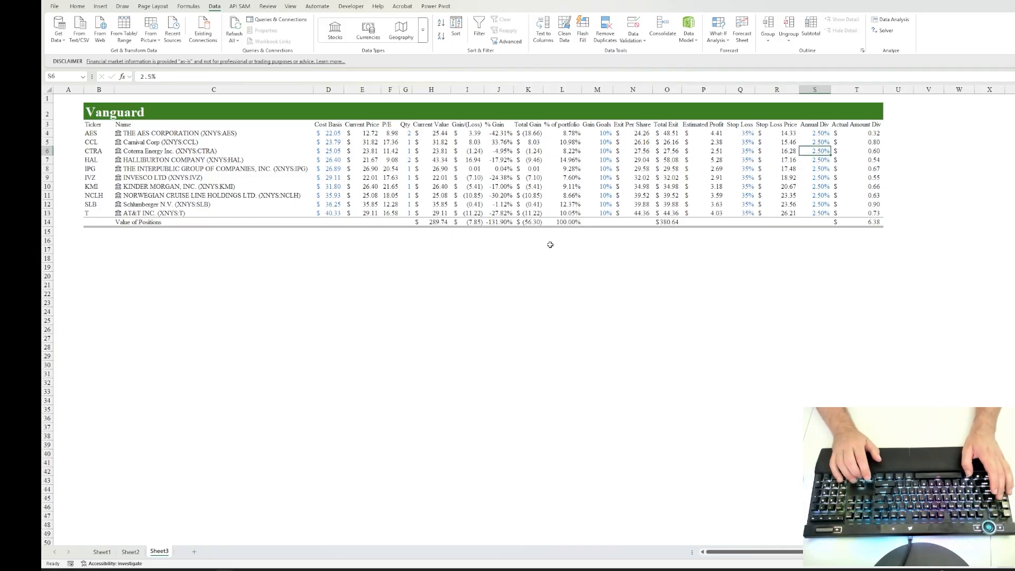
{"action": "key", "text": "Up"}
{"action": "key", "text": "Down"}
{"action": "key", "text": "Down"}
{"action": "key", "text": "Down"}
{"action": "key", "text": "Down"}
{"action": "key", "text": "Down"}
{"action": "key", "text": "Down"}
{"action": "key", "text": "Down"}
{"action": "key", "text": "Down"}
{"action": "key", "text": "Down"}
{"action": "key", "text": "Down"}
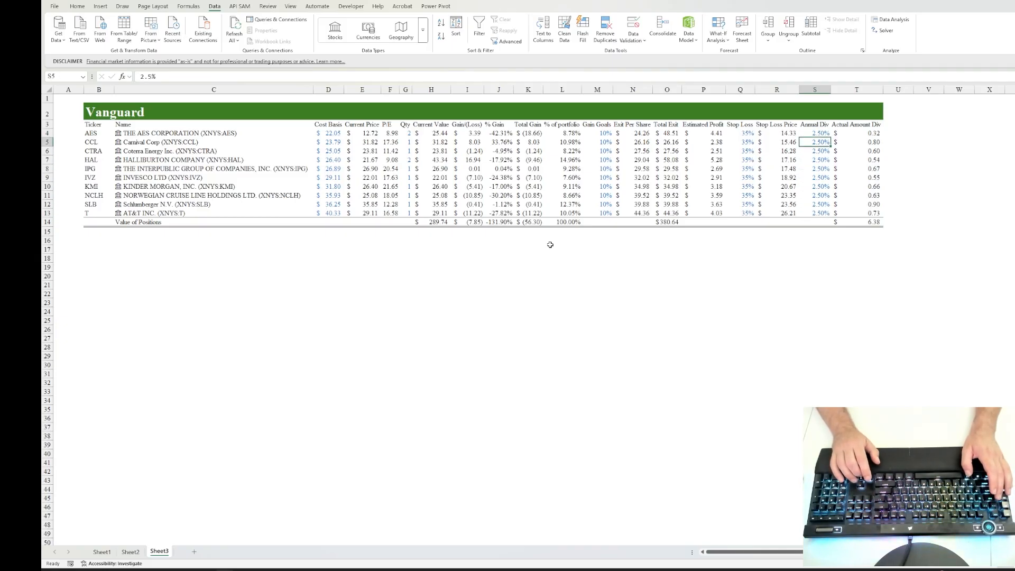
{"action": "key", "text": "Right"}
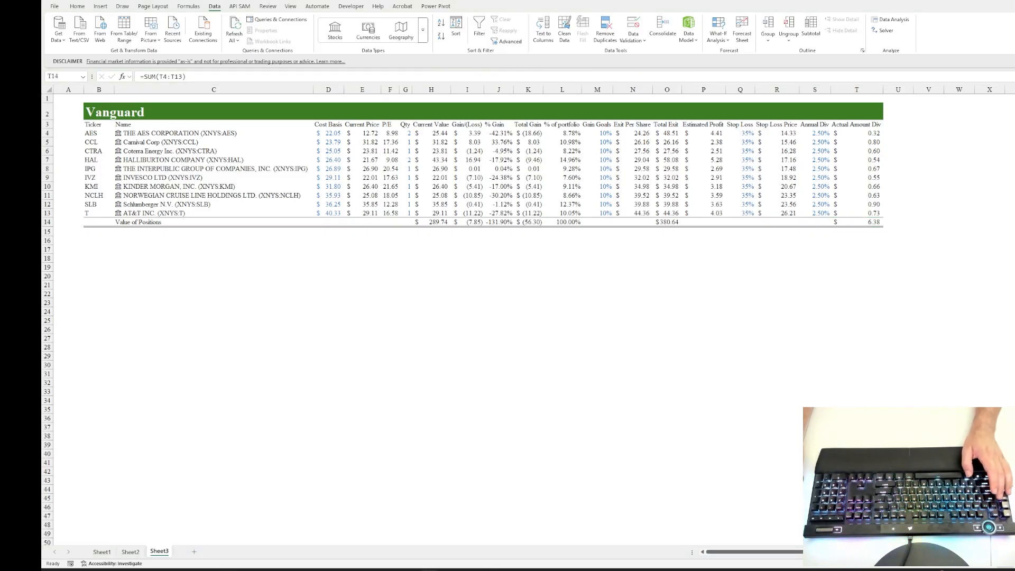
Step: Switch to the browser and examine the PE Ratio by Sector (US) table, from the Advertising row's Current PE to the Total Market rows
{"action": "key", "text": "alt+Tab"}
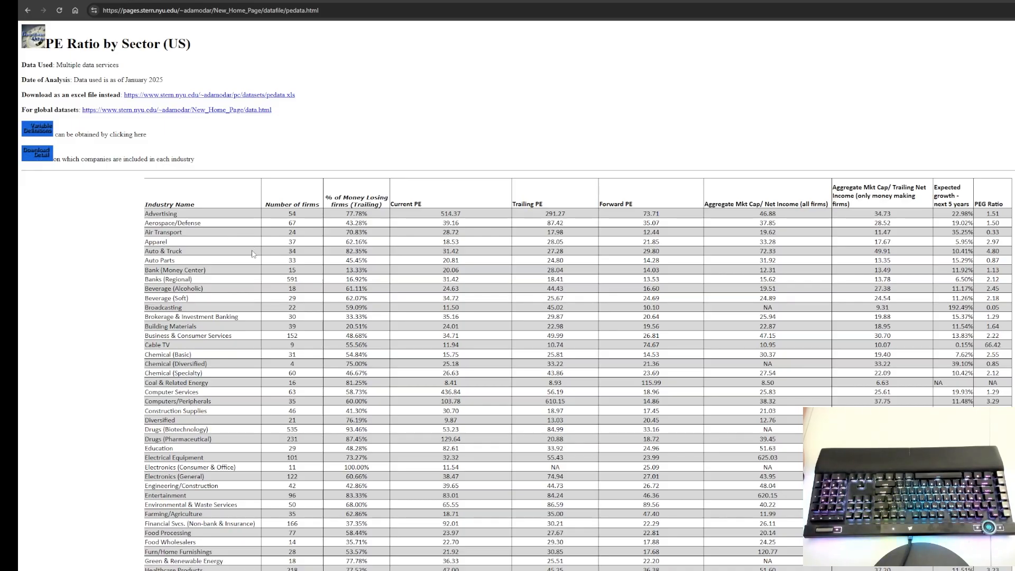
{"action": "scroll", "coordinate": [267, 279], "scroll_direction": "down", "scroll_amount": 1}
{"action": "scroll", "coordinate": [267, 279], "scroll_direction": "down", "scroll_amount": 3}
{"action": "scroll", "coordinate": [265, 275], "scroll_direction": "up", "scroll_amount": 4}
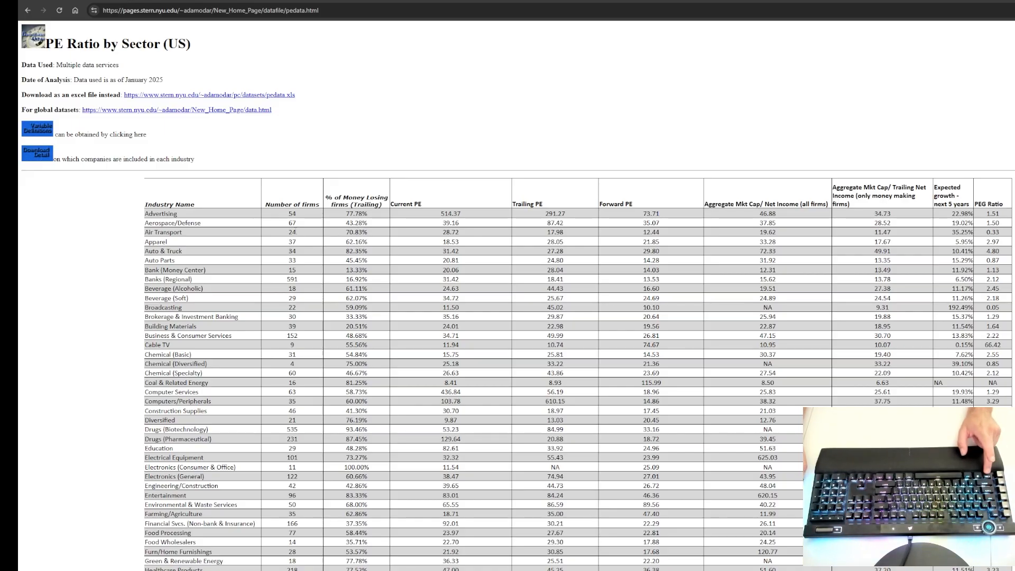
{"action": "key", "text": "ctrl+plus"}
{"action": "key", "text": "ctrl+plus"}
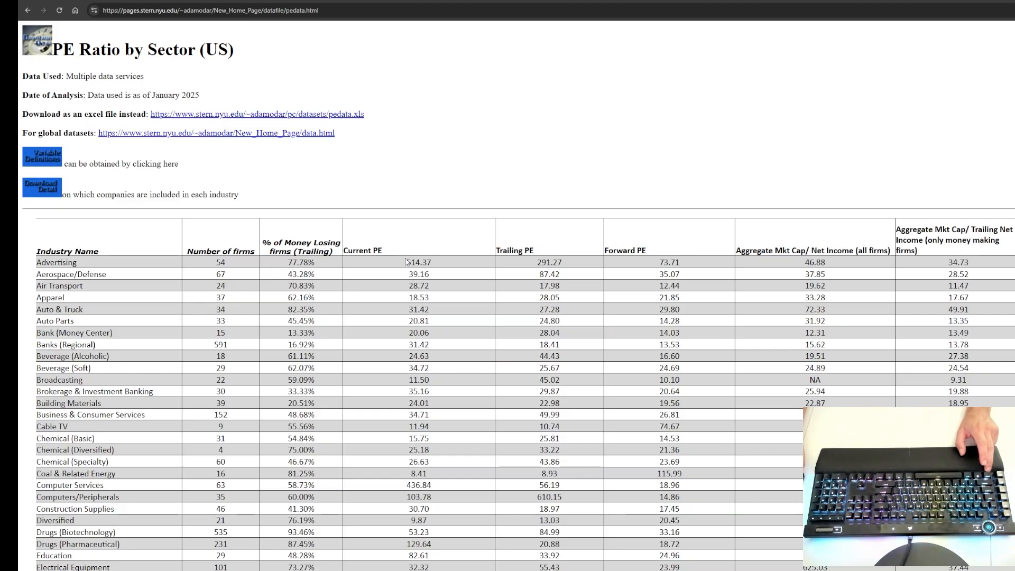
{"action": "left_click_drag", "start_coordinate": [407, 264], "coordinate": [439, 264]}
{"action": "left_click", "coordinate": [461, 265]}
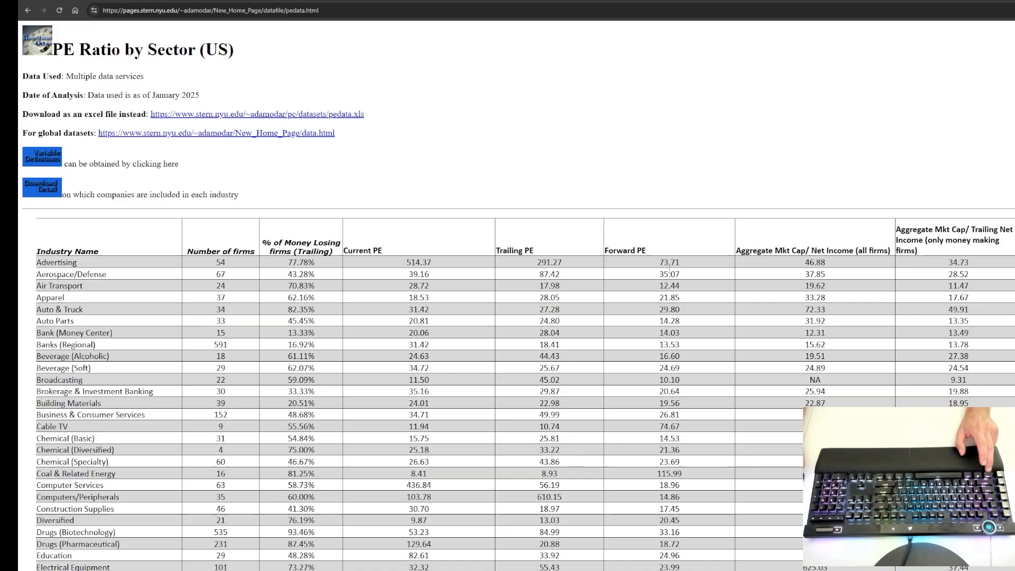
{"action": "scroll", "coordinate": [669, 273], "scroll_direction": "down", "scroll_amount": 16}
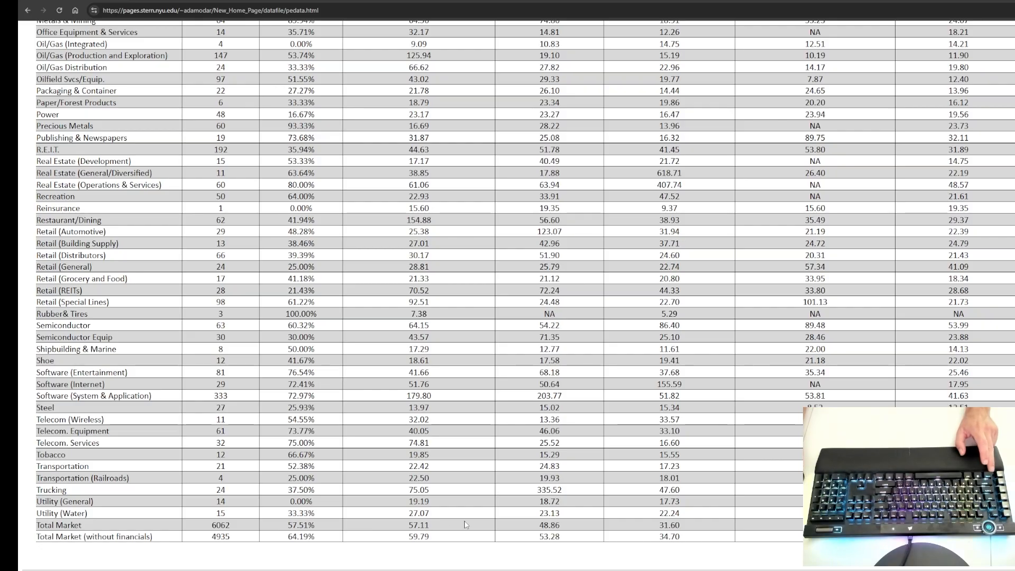
{"action": "key", "text": "Home"}
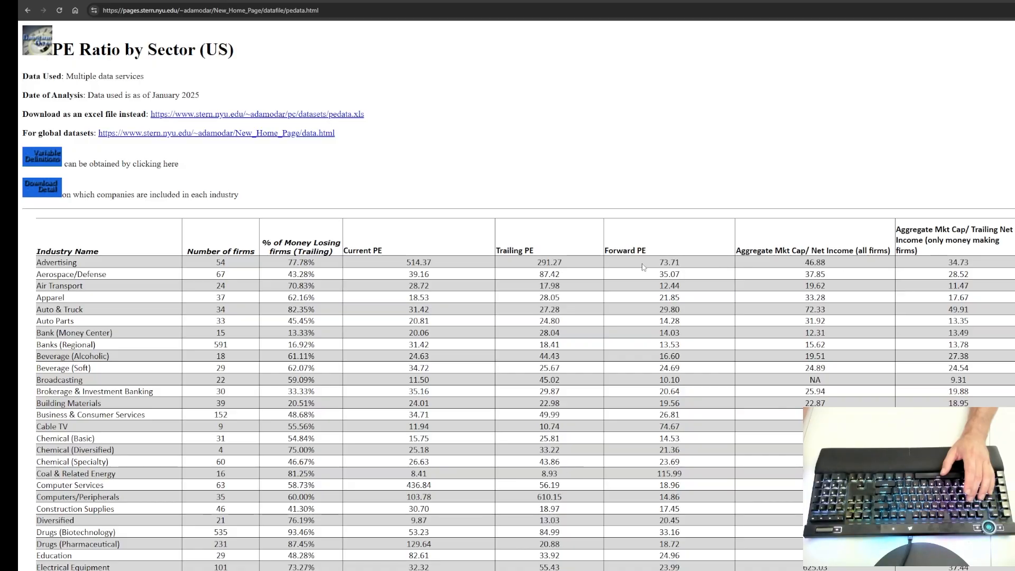
Step: Return to the Excel workbook and insert a blank column between Industry and Total Assets in the stock screening table
{"action": "key", "text": "alt+Tab"}
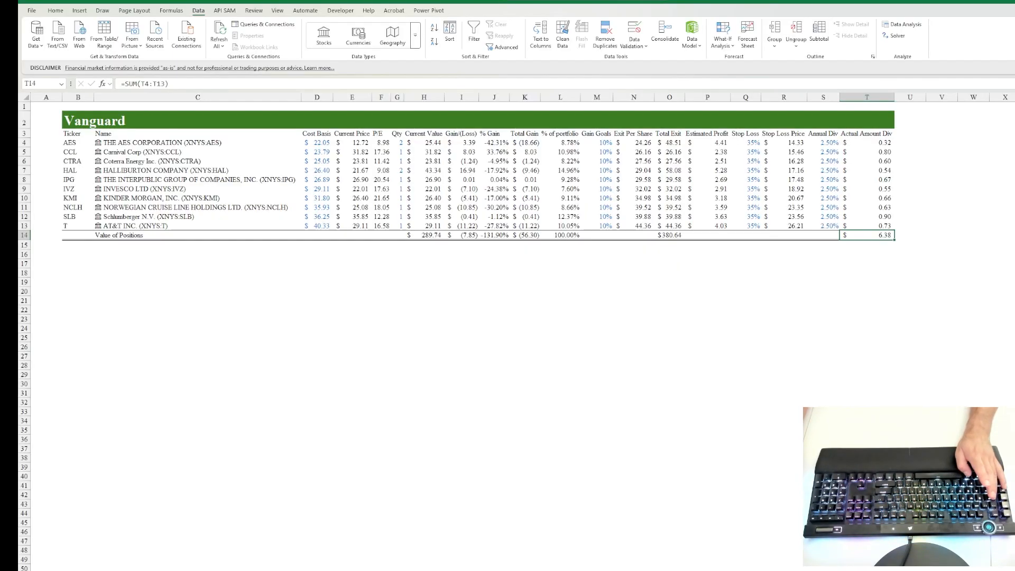
{"action": "left_click", "coordinate": [595, 256]}
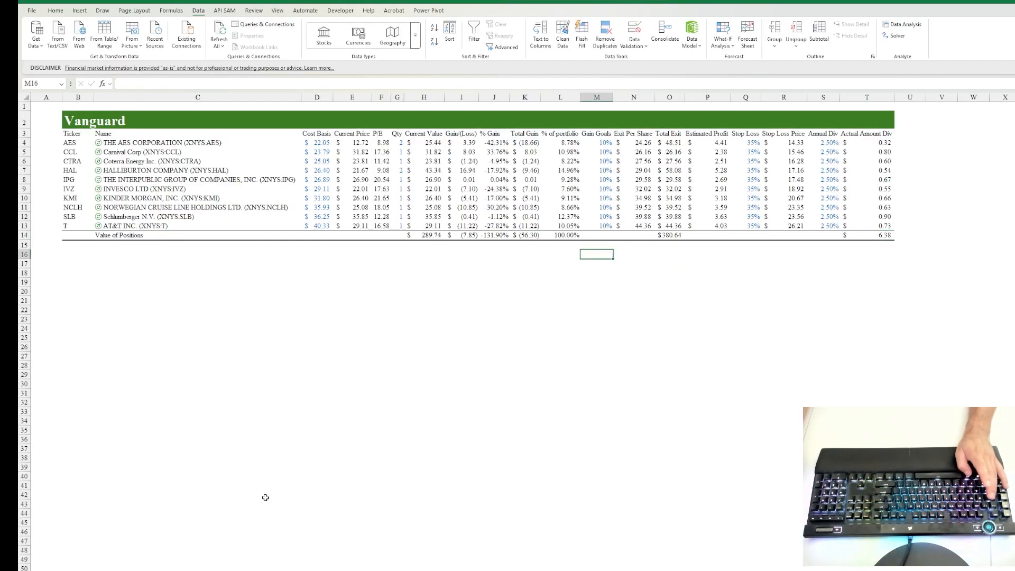
{"action": "left_click", "coordinate": [137, 570]}
{"action": "left_click", "coordinate": [454, 154]}
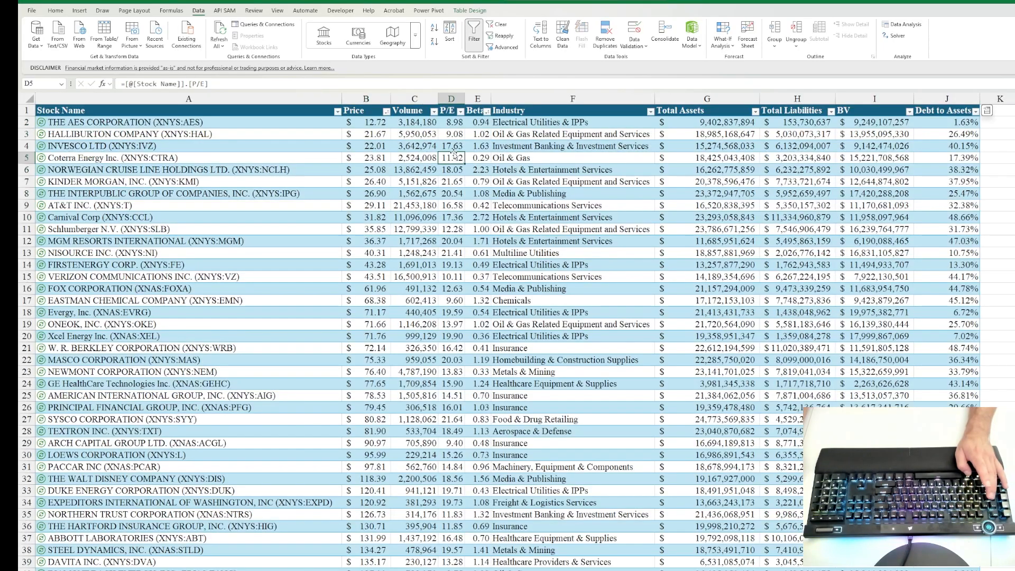
{"action": "left_click", "coordinate": [480, 122]}
{"action": "left_click", "coordinate": [549, 121]}
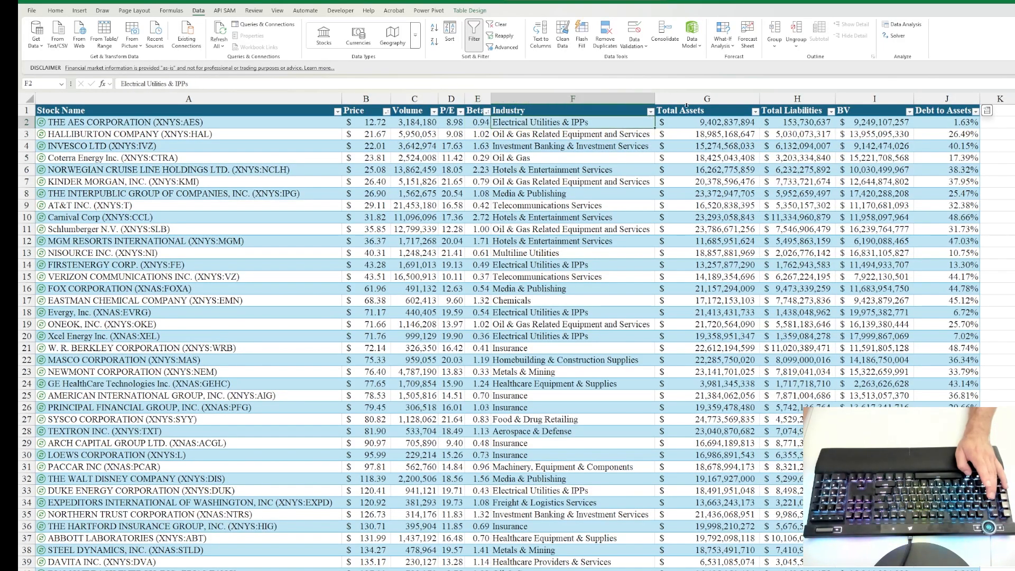
{"action": "left_click", "coordinate": [716, 98]}
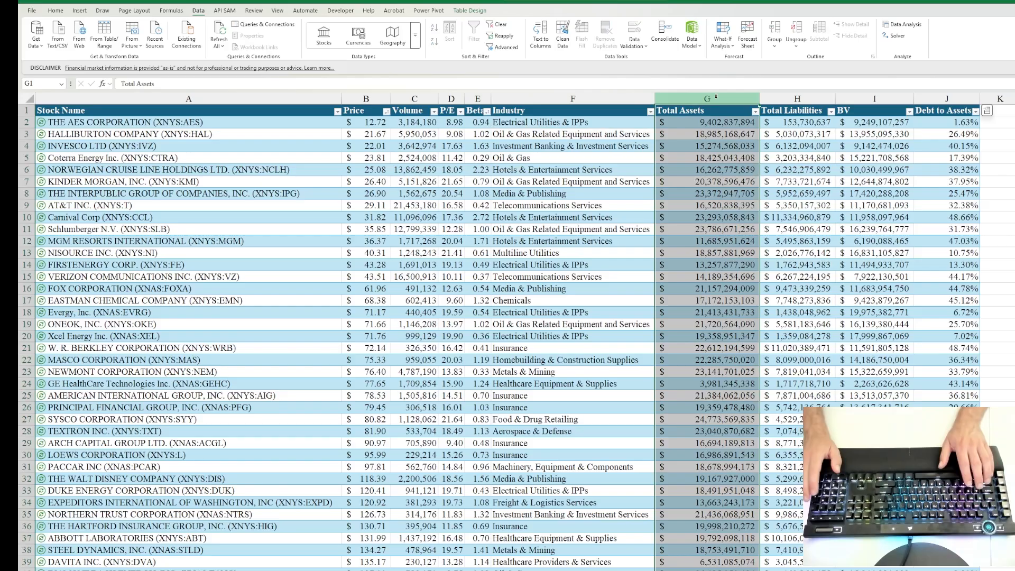
{"action": "key", "text": "ctrl+shift+plus"}
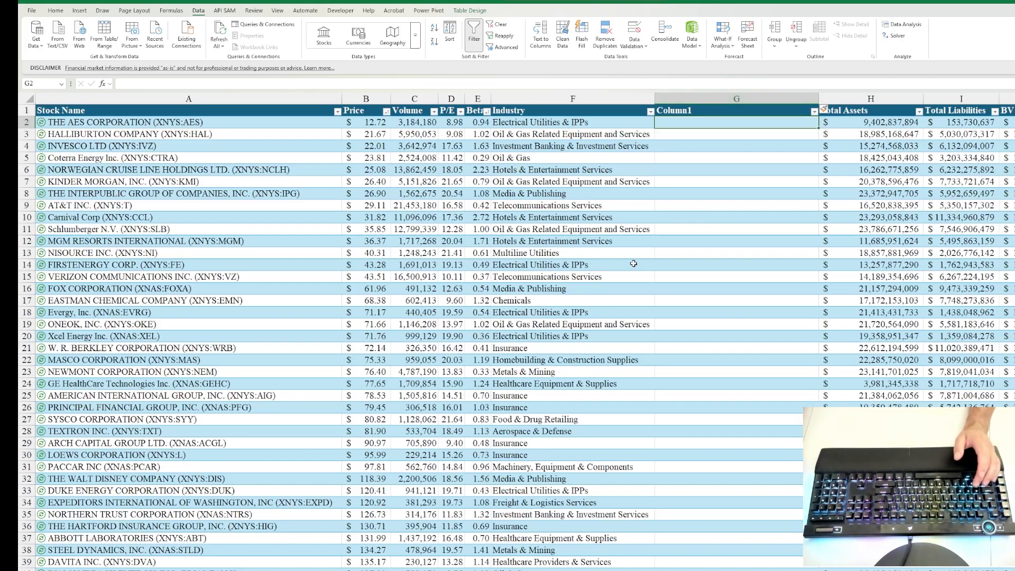
{"action": "left_click", "coordinate": [696, 182]}
{"action": "left_click", "coordinate": [693, 123]}
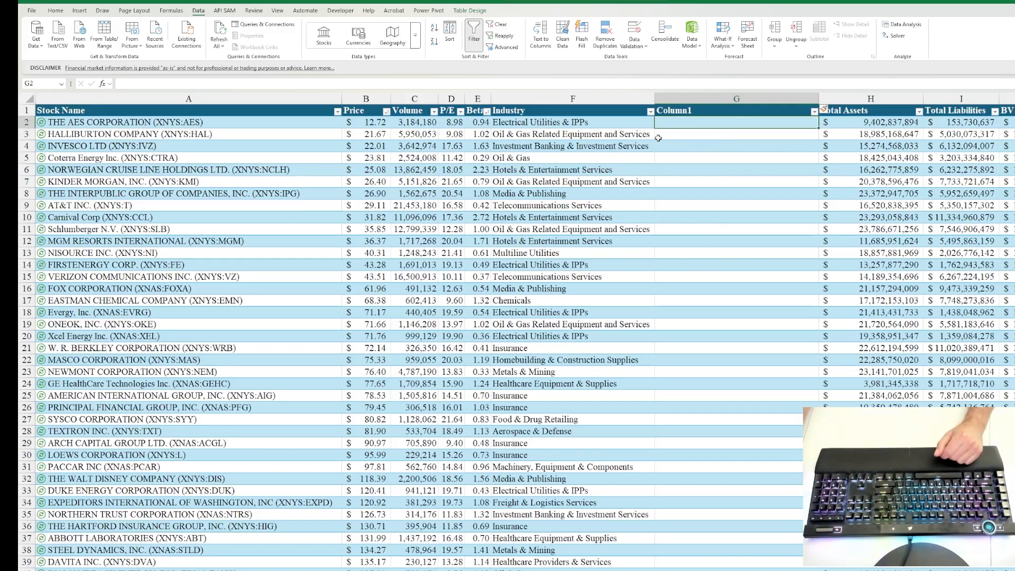
Step: Look over the AES row's stock name, industry and P/E alongside the blank column beside Industry
{"action": "left_click", "coordinate": [547, 122]}
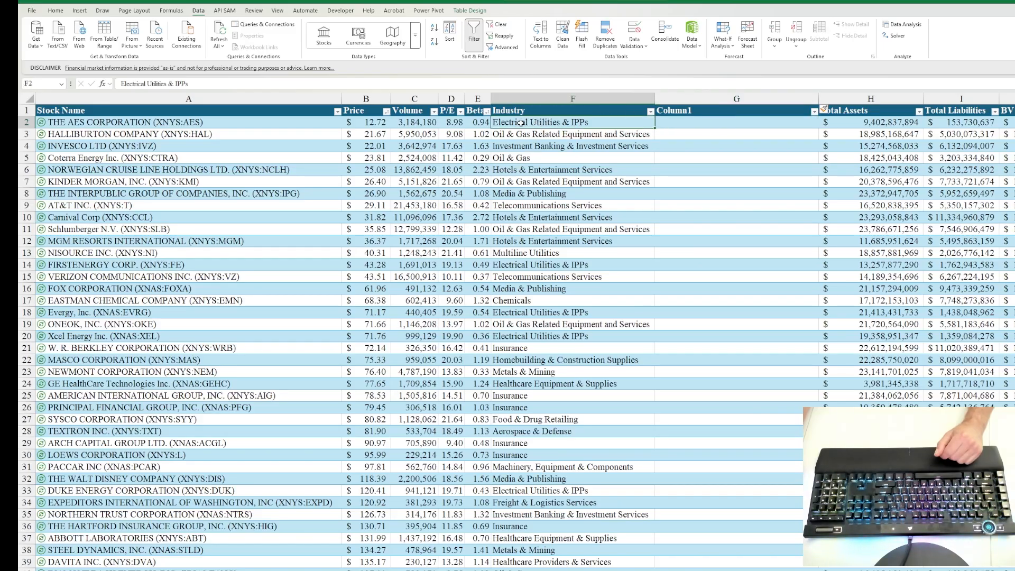
{"action": "left_click", "coordinate": [753, 122]}
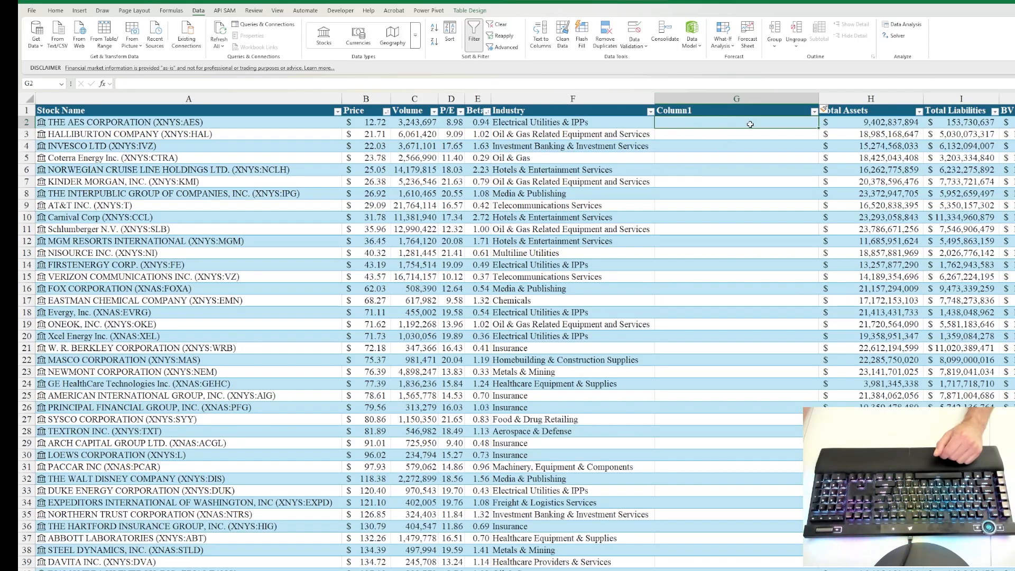
{"action": "left_click", "coordinate": [185, 124]}
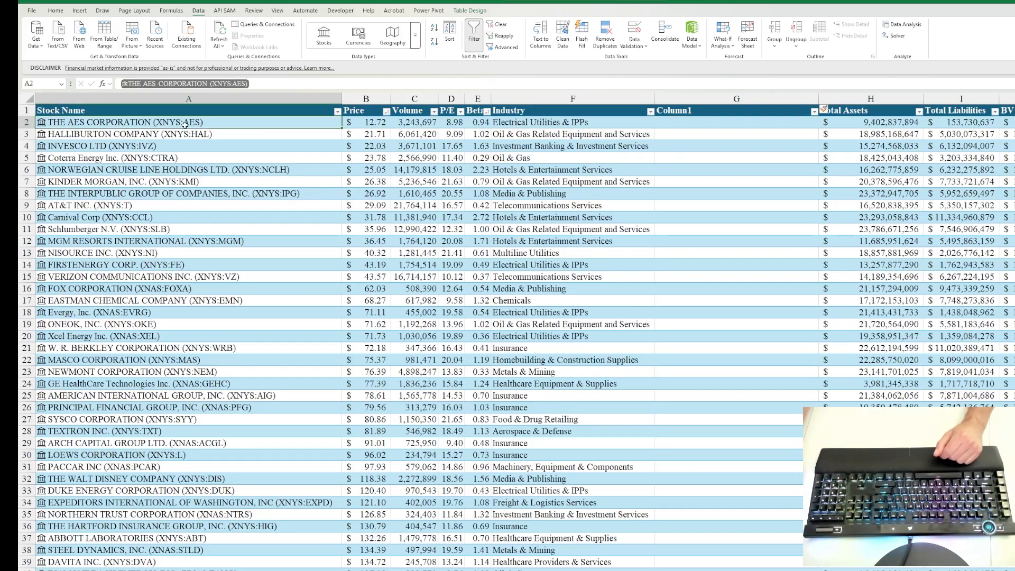
{"action": "left_click", "coordinate": [539, 123]}
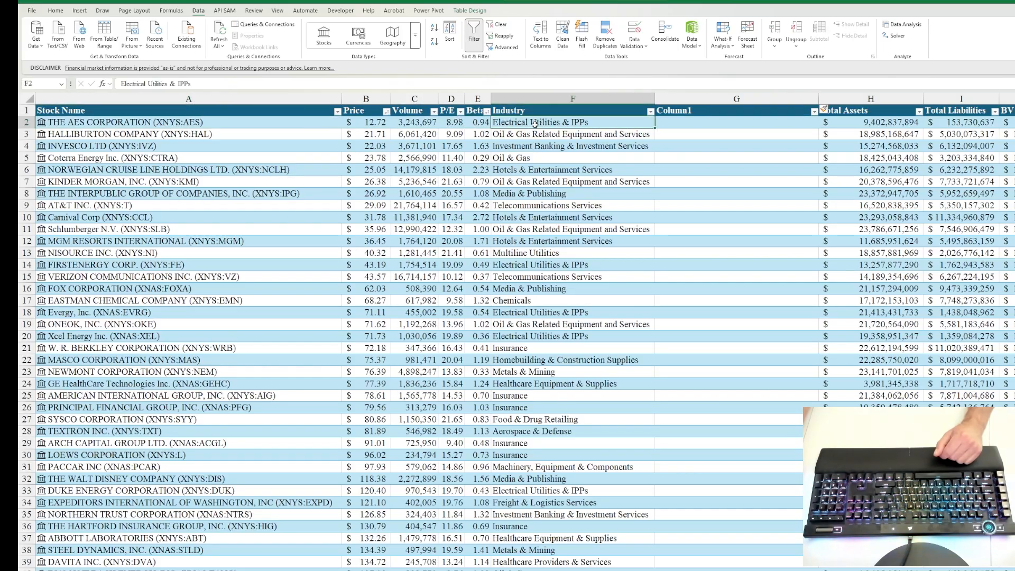
{"action": "left_click", "coordinate": [445, 123]}
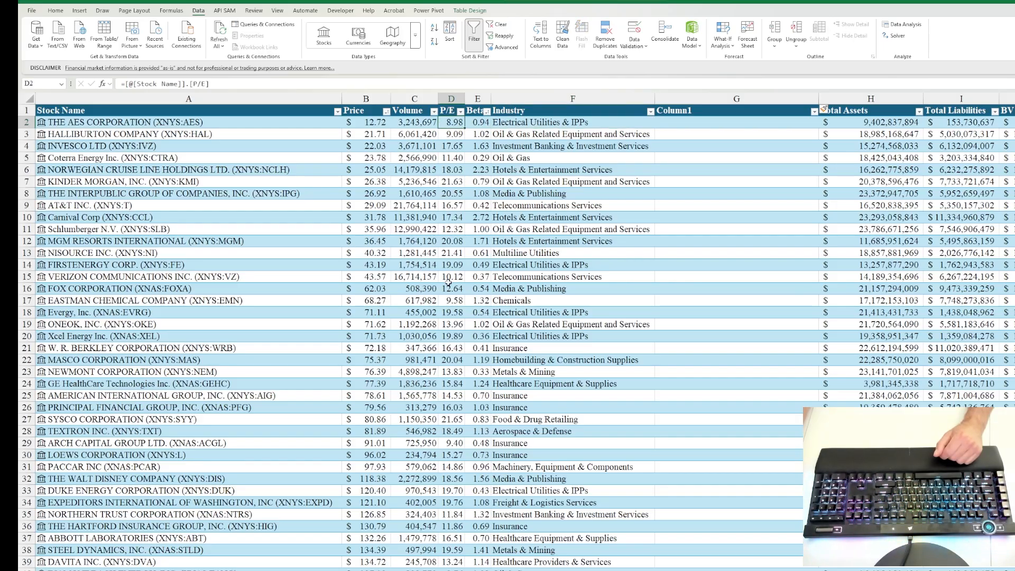
Step: Check Textron's name and P/E in row 28, and return to the Halliburton entry on the Vanguard sheet
{"action": "scroll", "coordinate": [448, 282], "scroll_direction": "down", "scroll_amount": 4}
{"action": "left_click", "coordinate": [228, 289]}
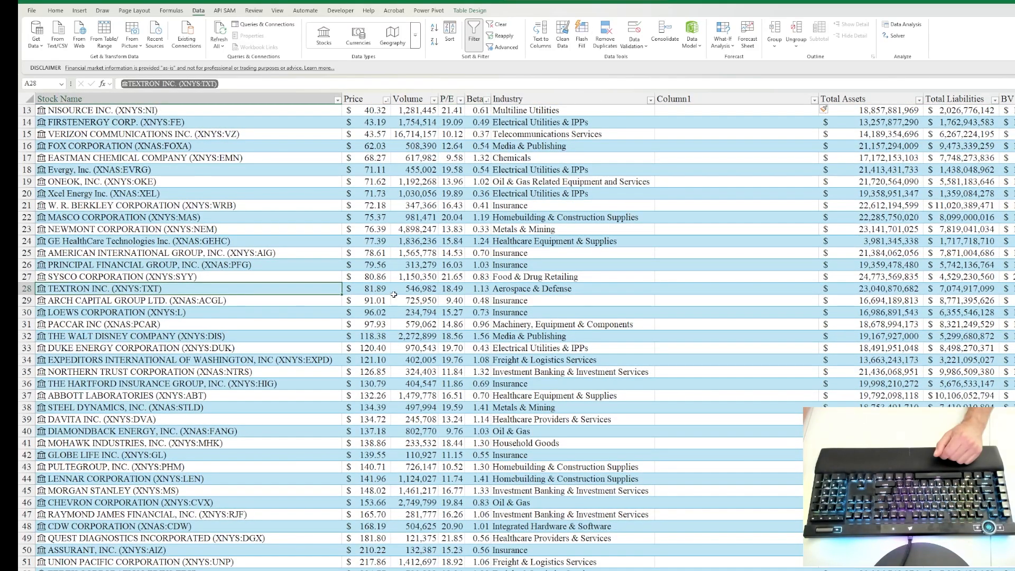
{"action": "left_click", "coordinate": [444, 288]}
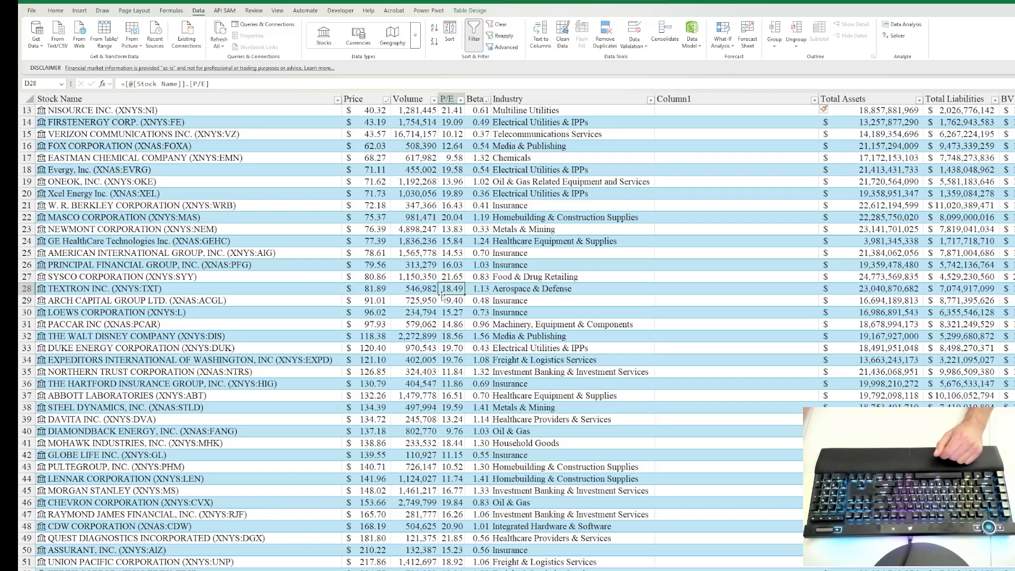
{"action": "left_click", "coordinate": [170, 294]}
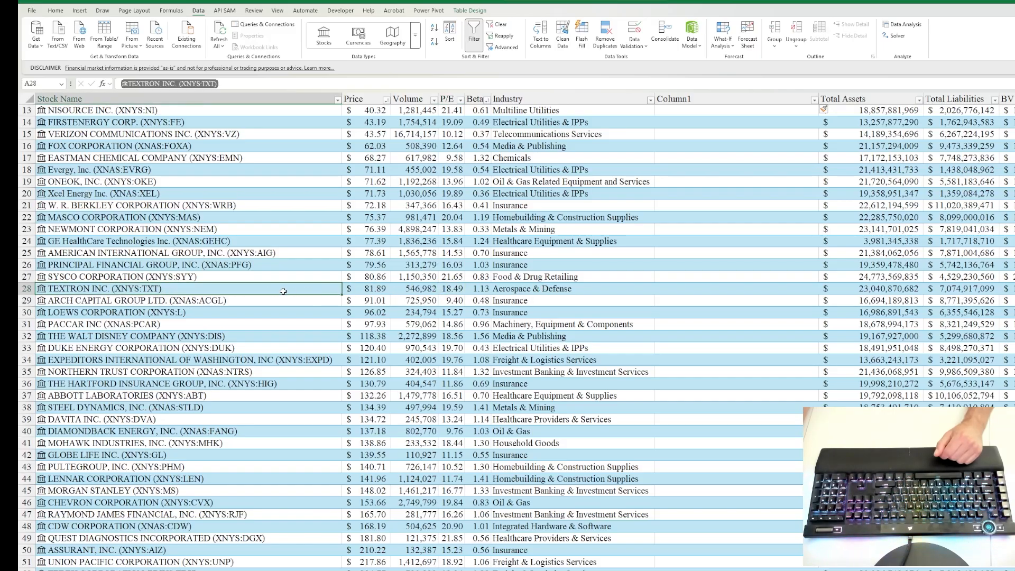
{"action": "left_click", "coordinate": [453, 289]}
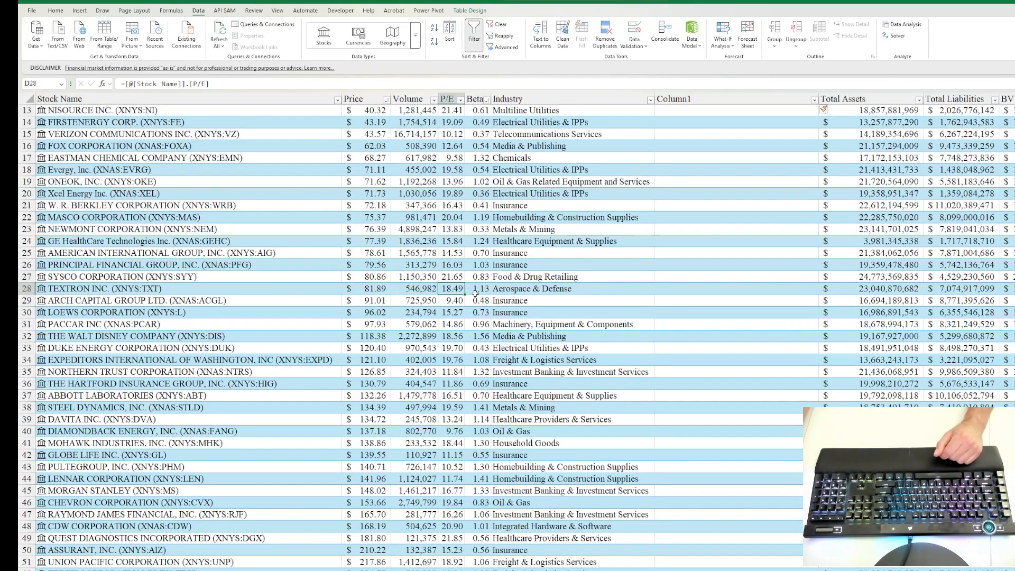
{"action": "scroll", "coordinate": [700, 232], "scroll_direction": "up", "scroll_amount": 4}
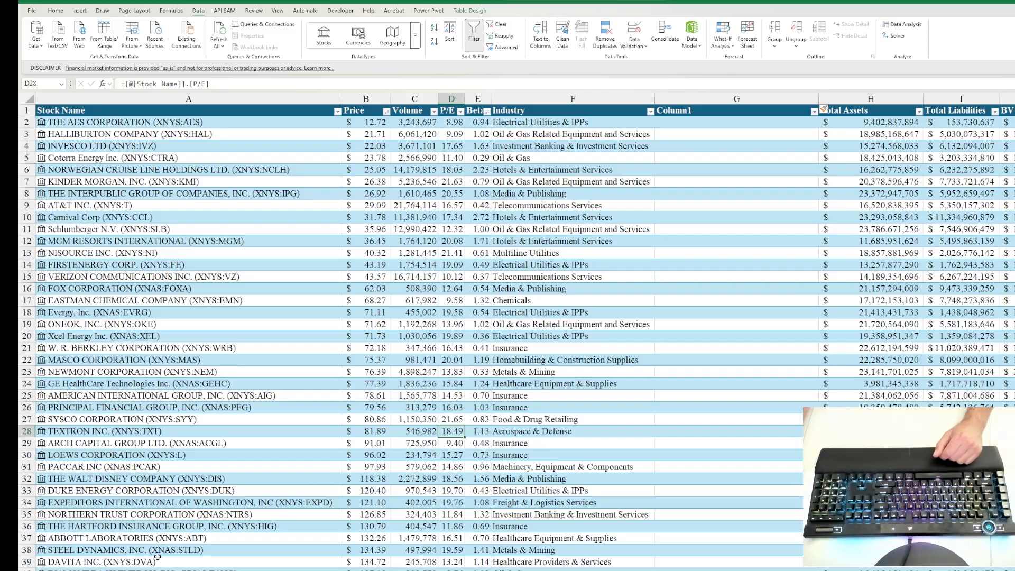
{"action": "left_click", "coordinate": [140, 570]}
{"action": "left_click", "coordinate": [140, 170]}
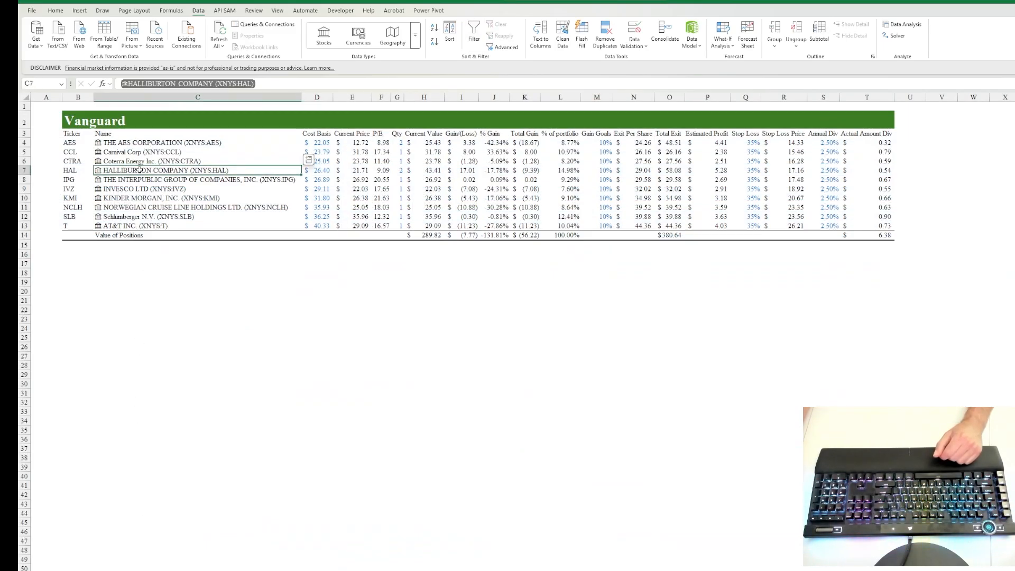